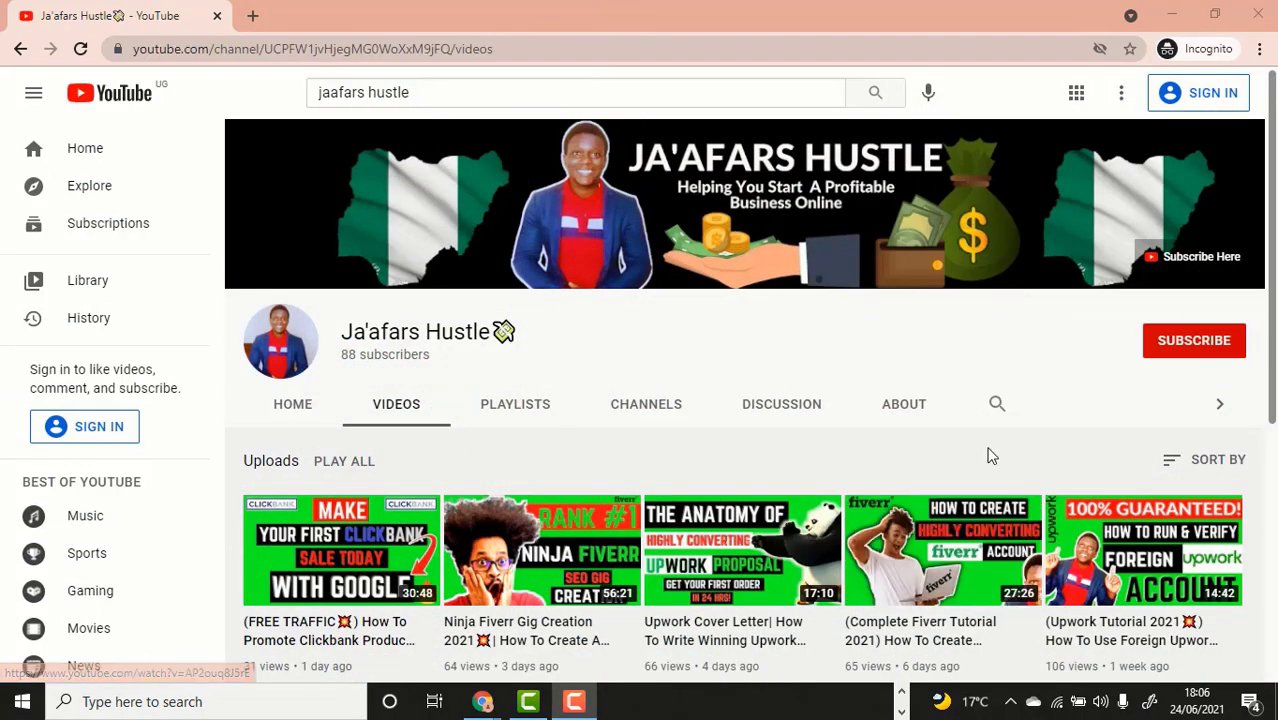
scroll(987, 449, down, 1)
scroll(987, 455, down, 1)
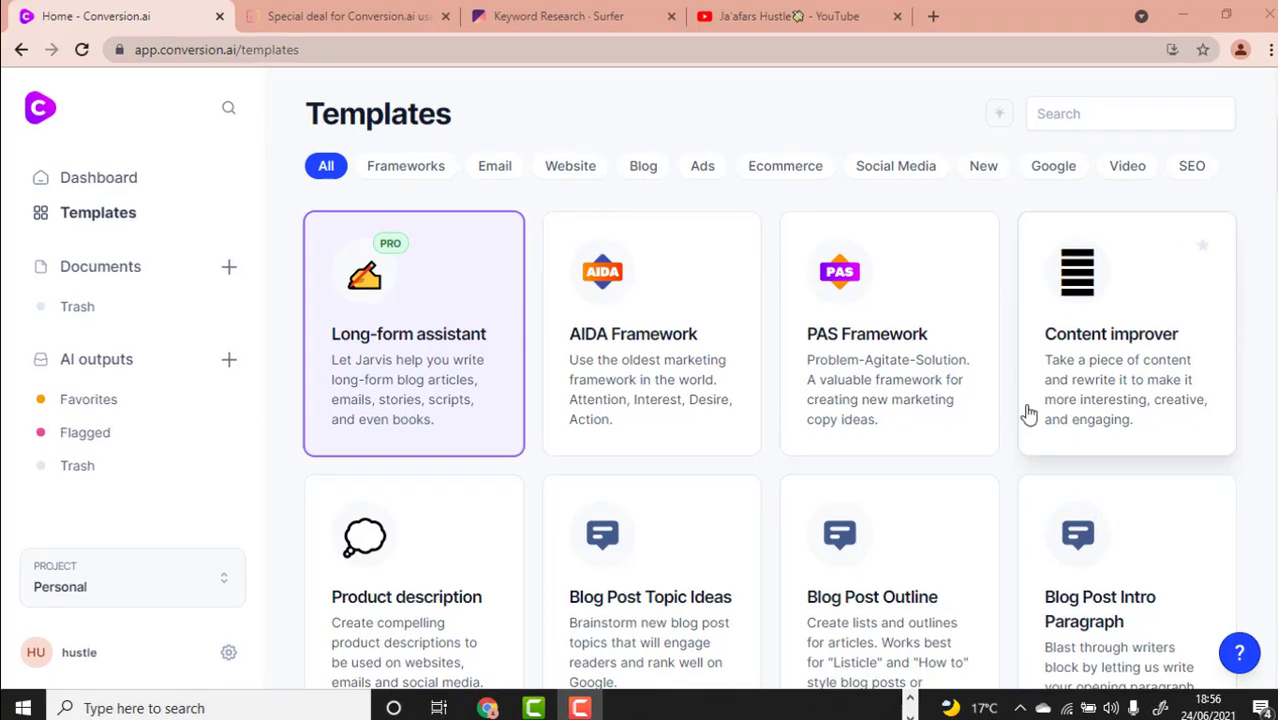
scroll(900, 500, down, 6)
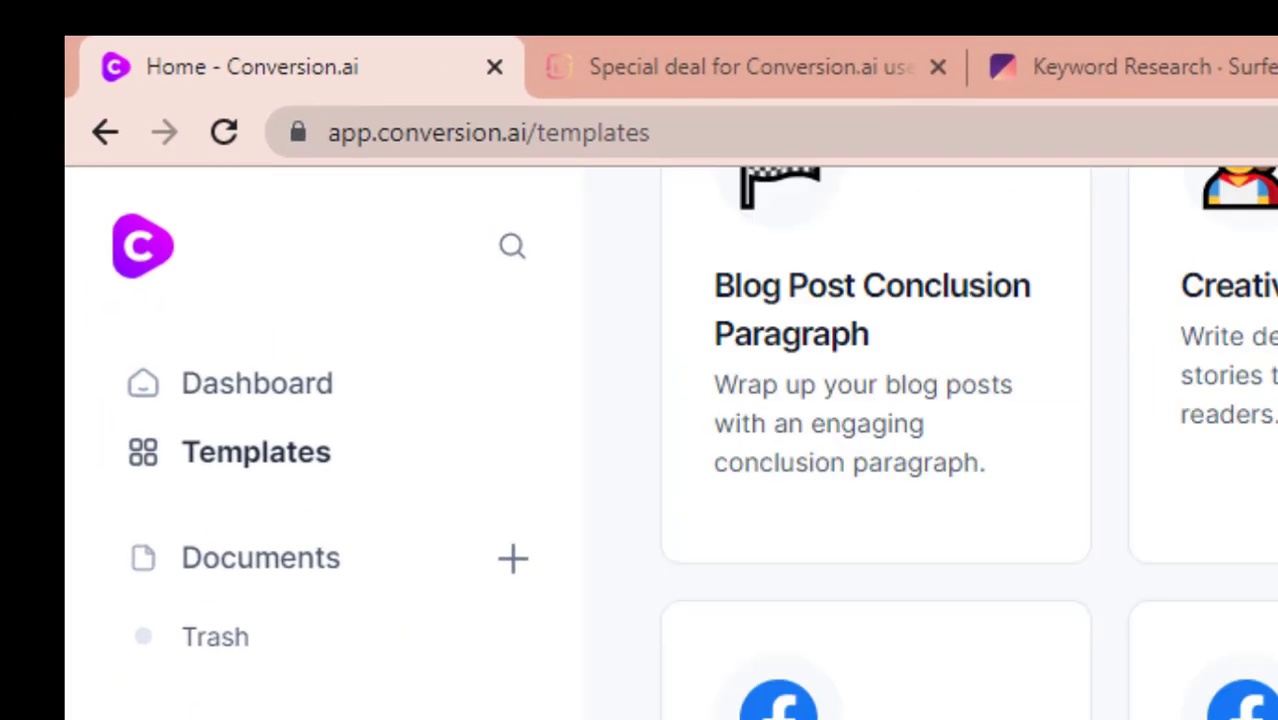
scroll(580, 377, up, 6)
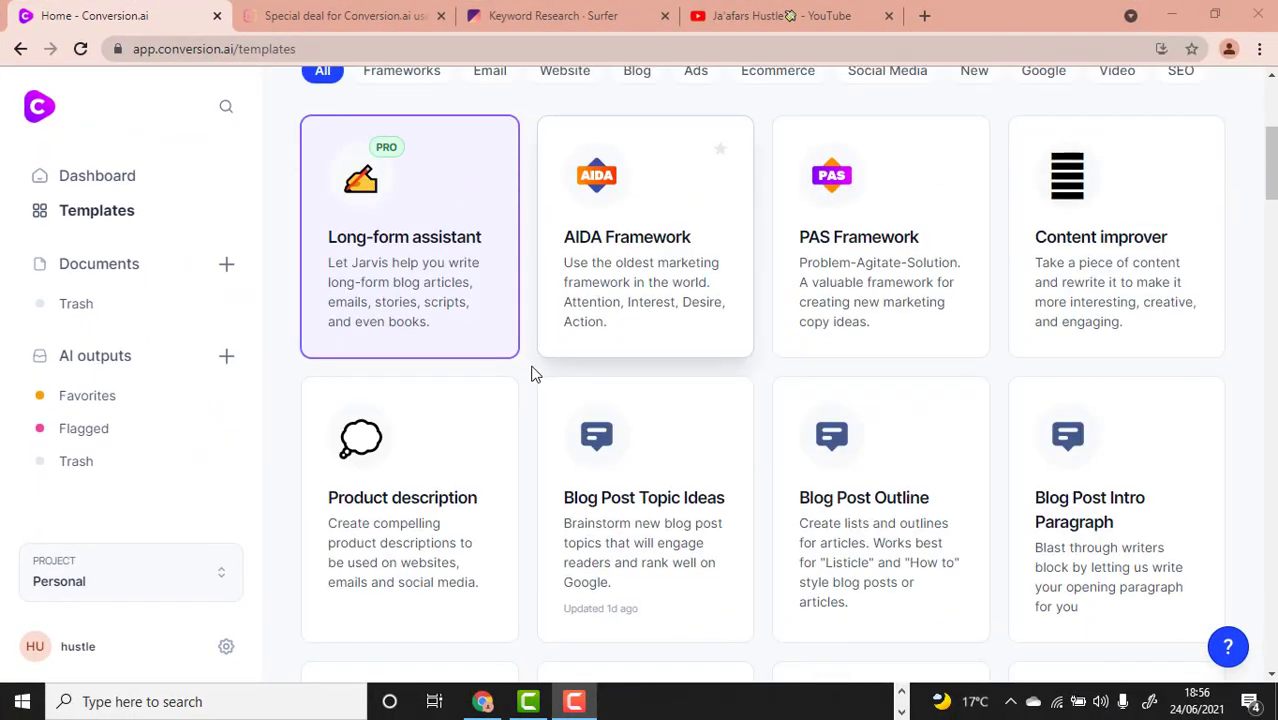
scroll(531, 413, up, 4)
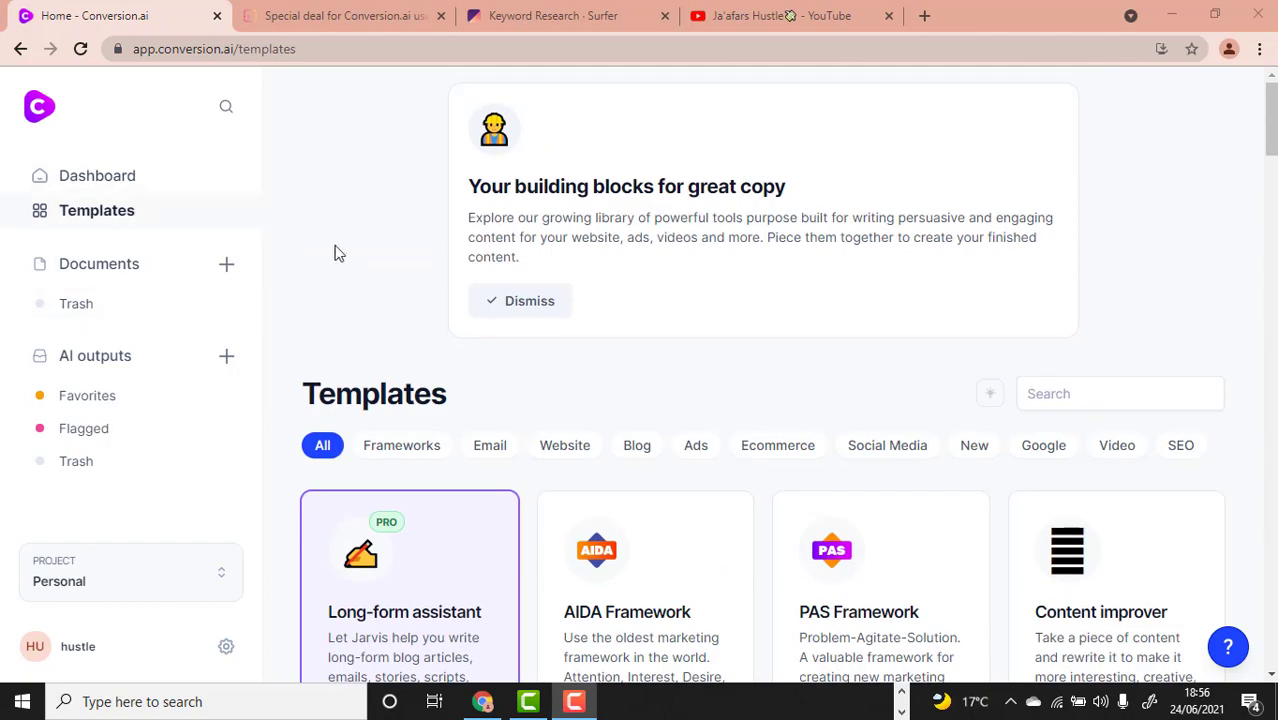
Step: Look through the uploaded videos on the YouTube channel, down to the oldest upload about the AI writing tool
click(790, 15)
scroll(1000, 372, up, 1)
scroll(1000, 372, up, 5)
scroll(960, 410, down, 6)
scroll(938, 440, up, 2)
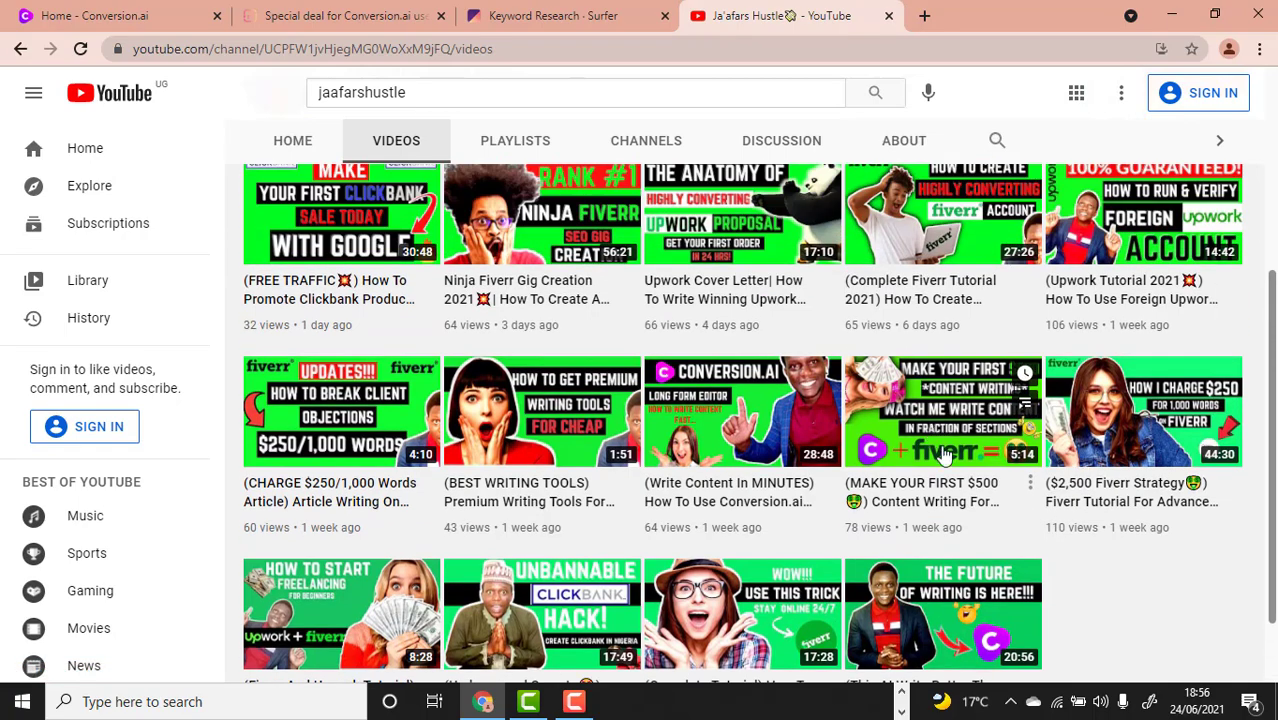
scroll(985, 455, up, 4)
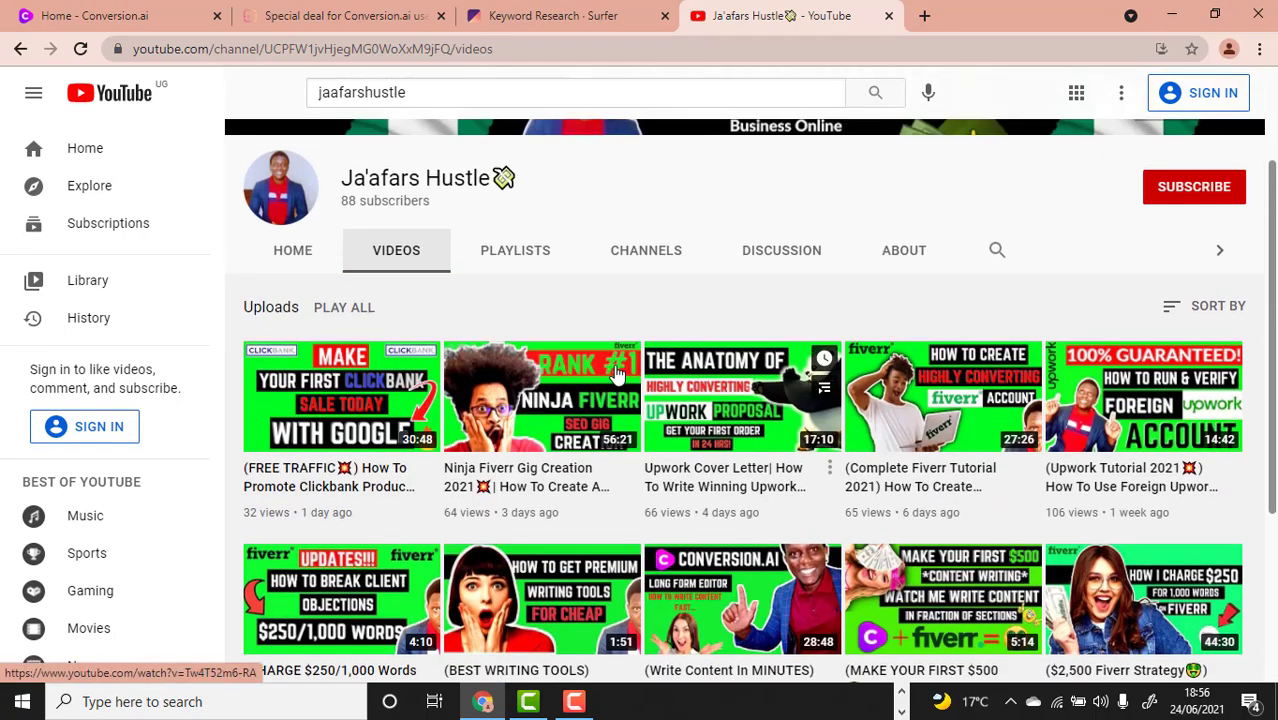
scroll(873, 425, down, 4)
scroll(880, 430, down, 2)
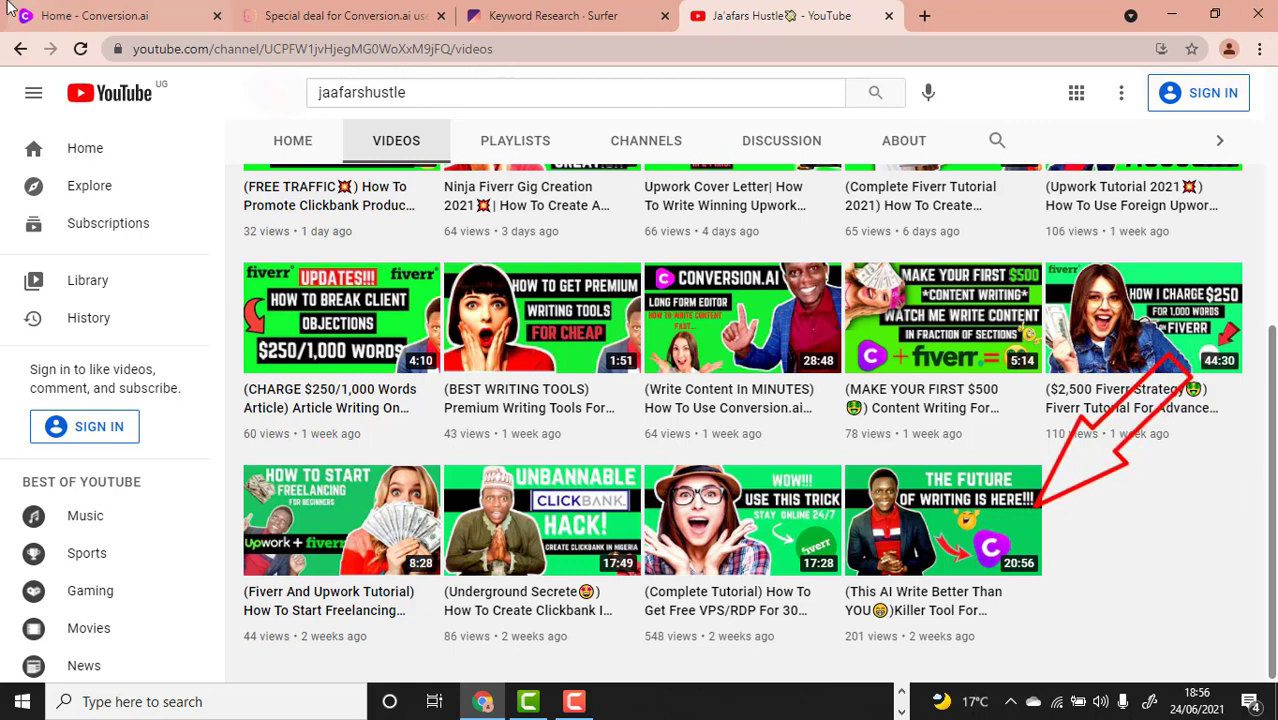
Step: Examine the Surfer special deal page for Conversion.ai users alongside the Conversion.ai templates page
click(88, 15)
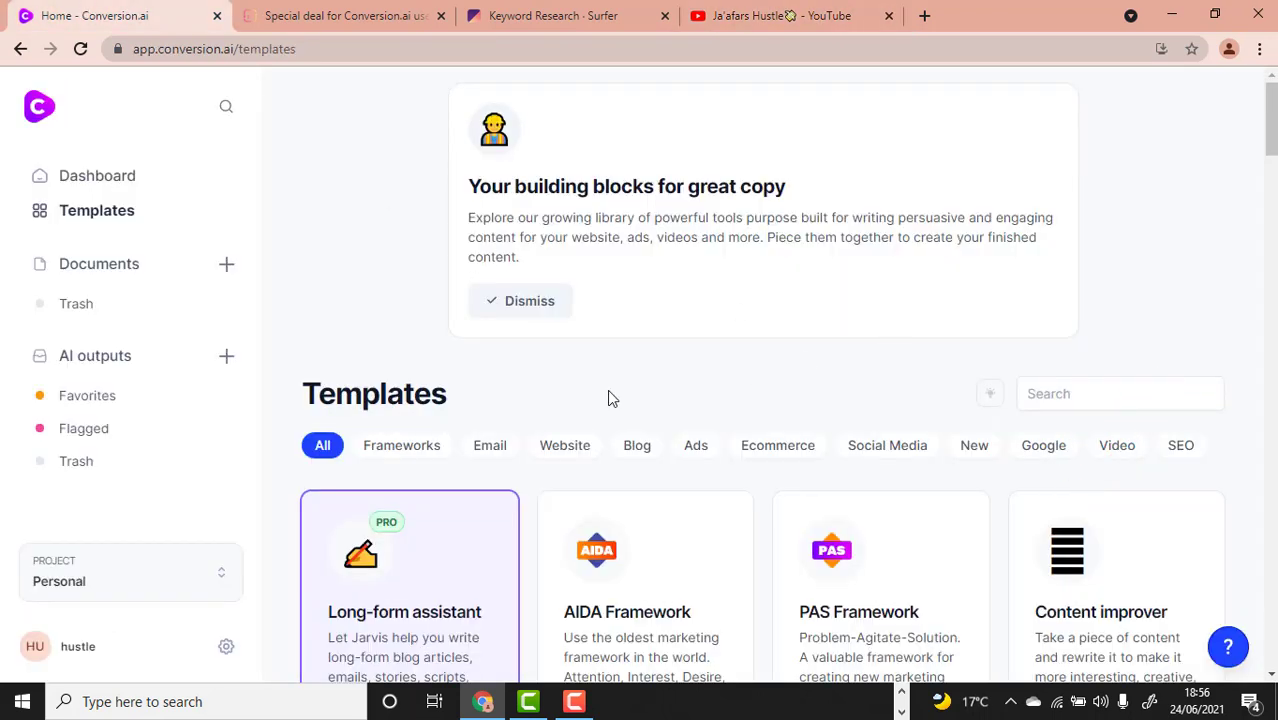
click(360, 15)
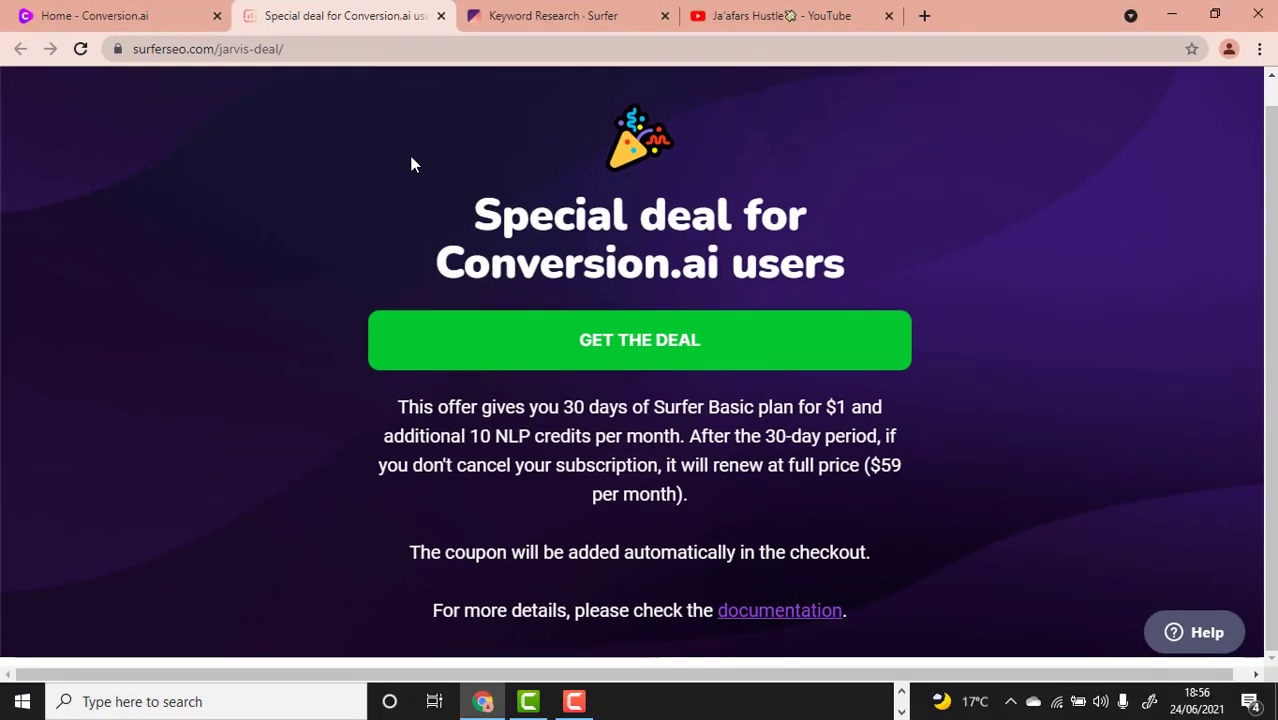
click(137, 13)
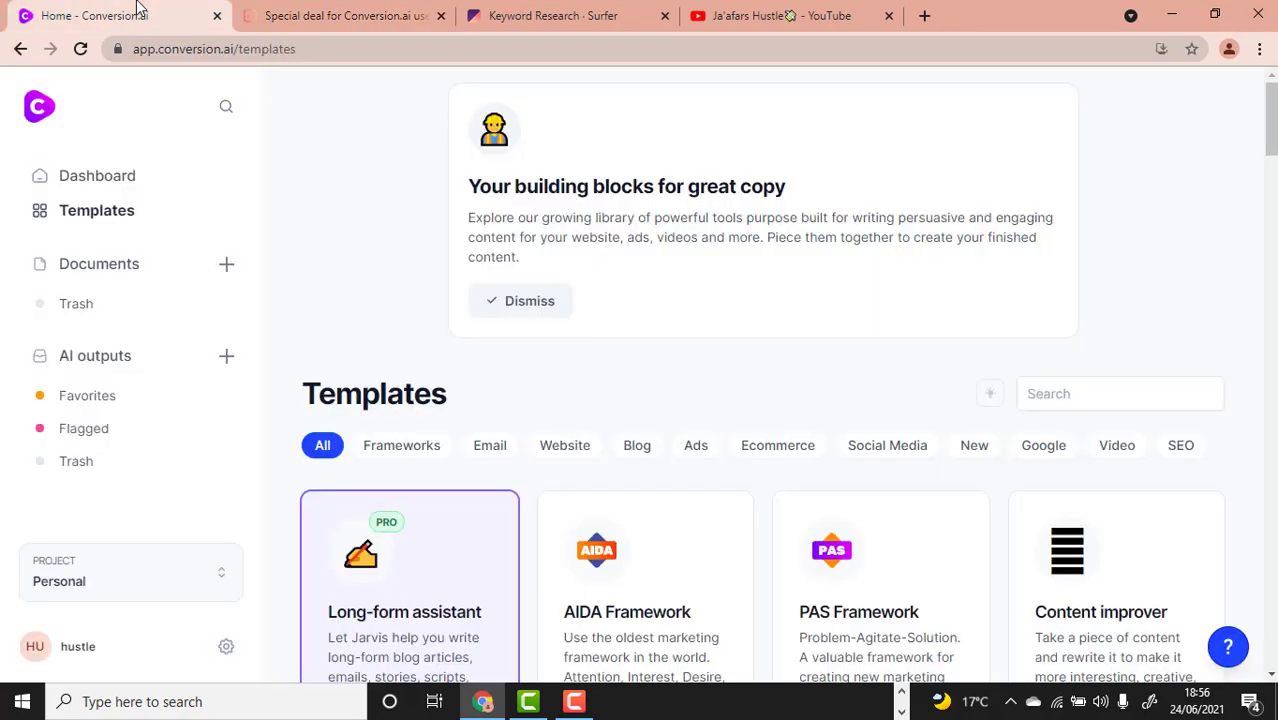
click(335, 14)
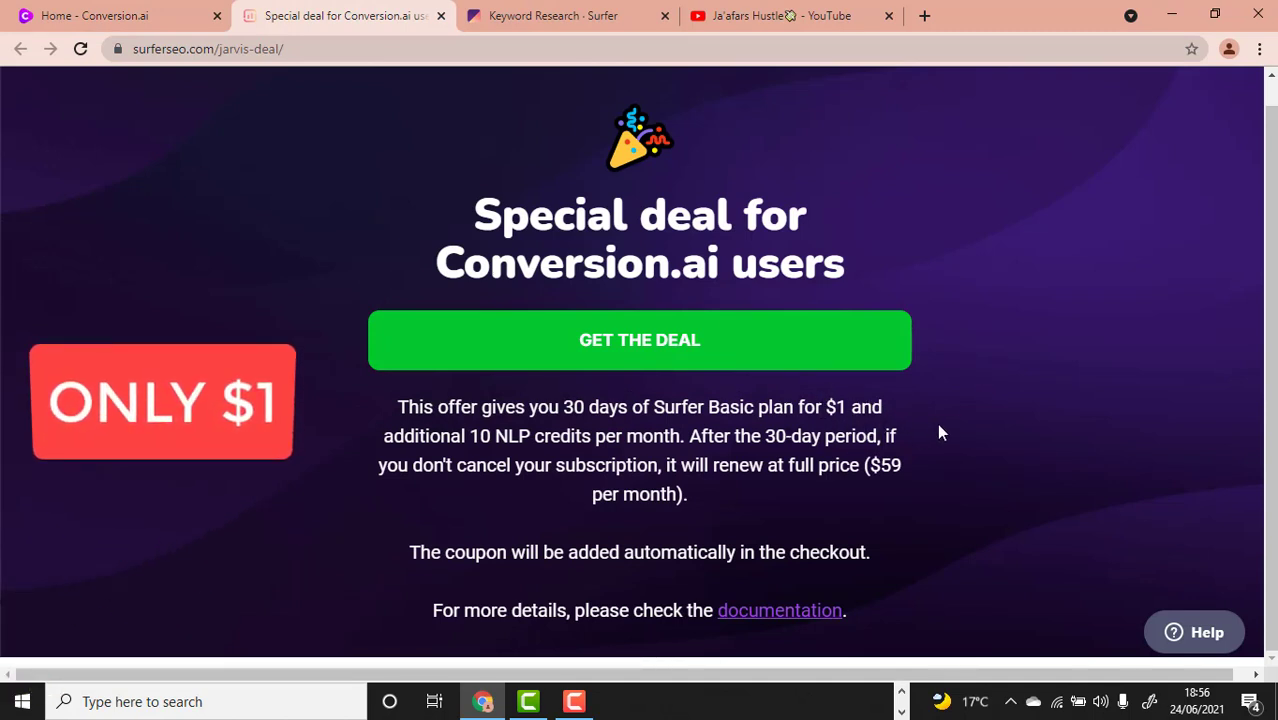
click(93, 12)
click(265, 16)
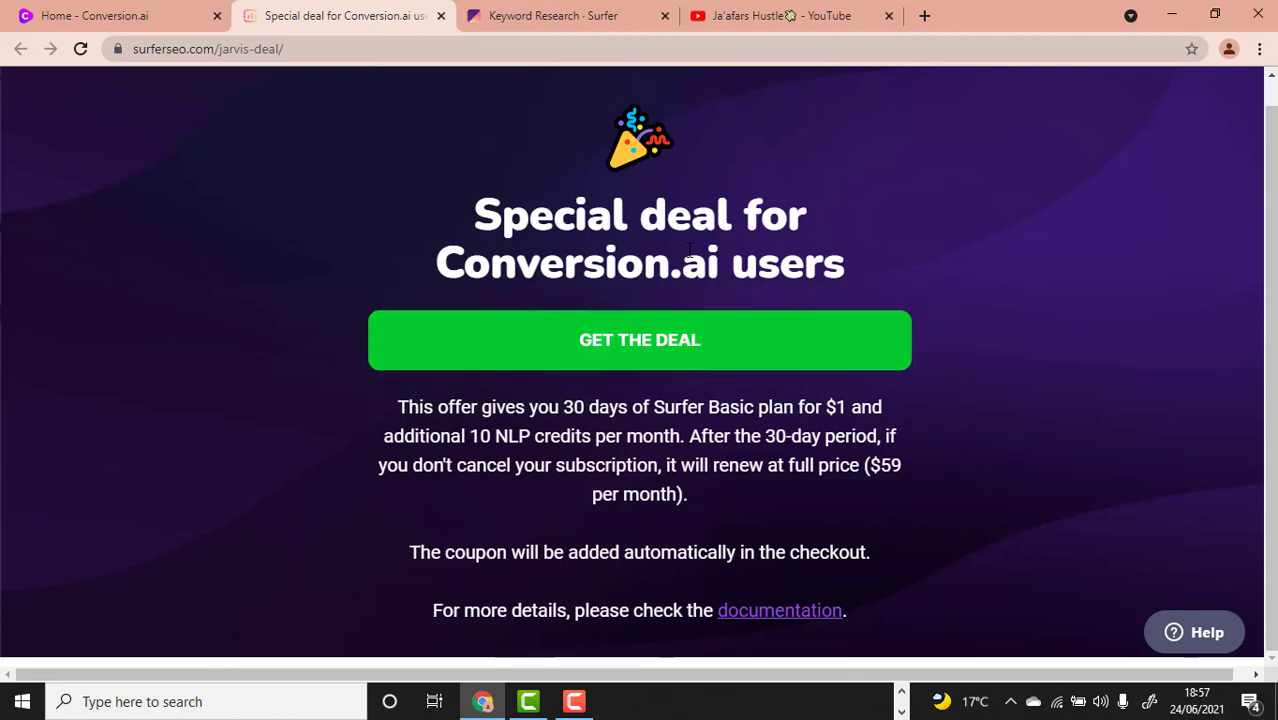
Step: Browse the full Conversion.ai template library, from the writing frameworks through the blog, ads, video, email and SEO templates
click(116, 13)
scroll(773, 330, down, 3)
scroll(773, 330, up, 3)
scroll(773, 330, down, 3)
scroll(770, 331, down, 4)
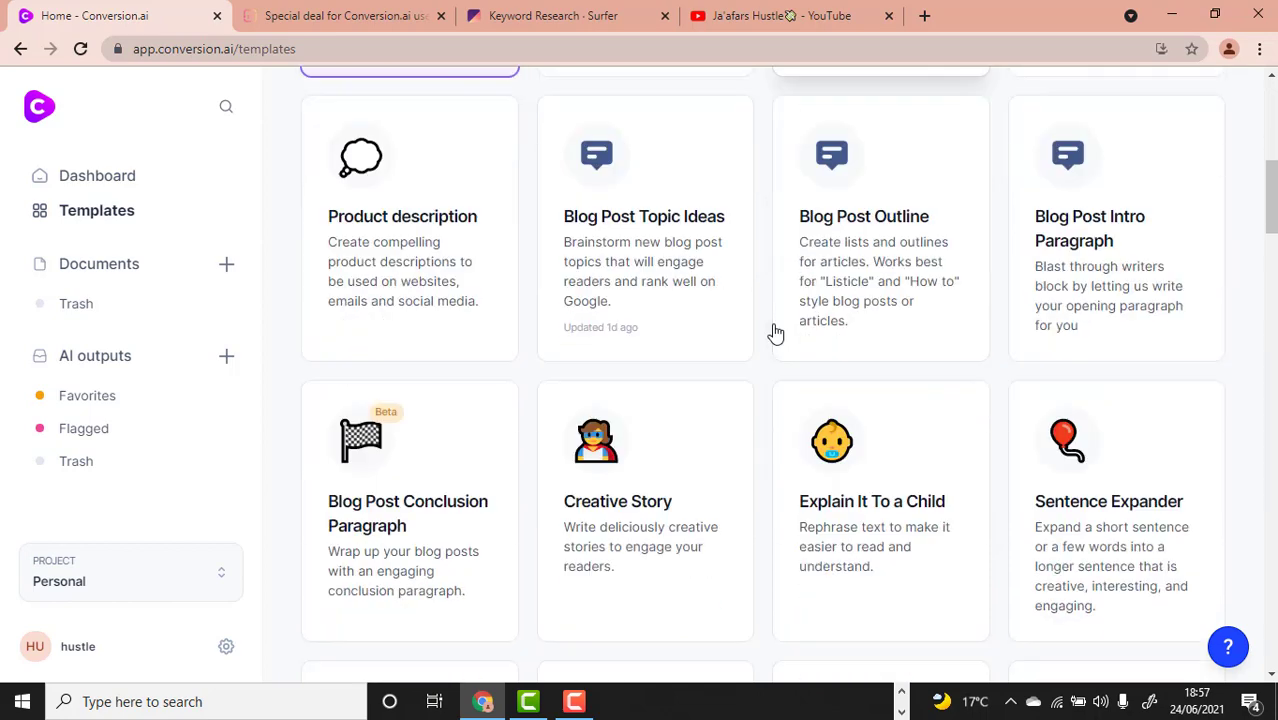
scroll(700, 328, up, 3)
scroll(502, 265, up, 1)
scroll(973, 197, down, 1)
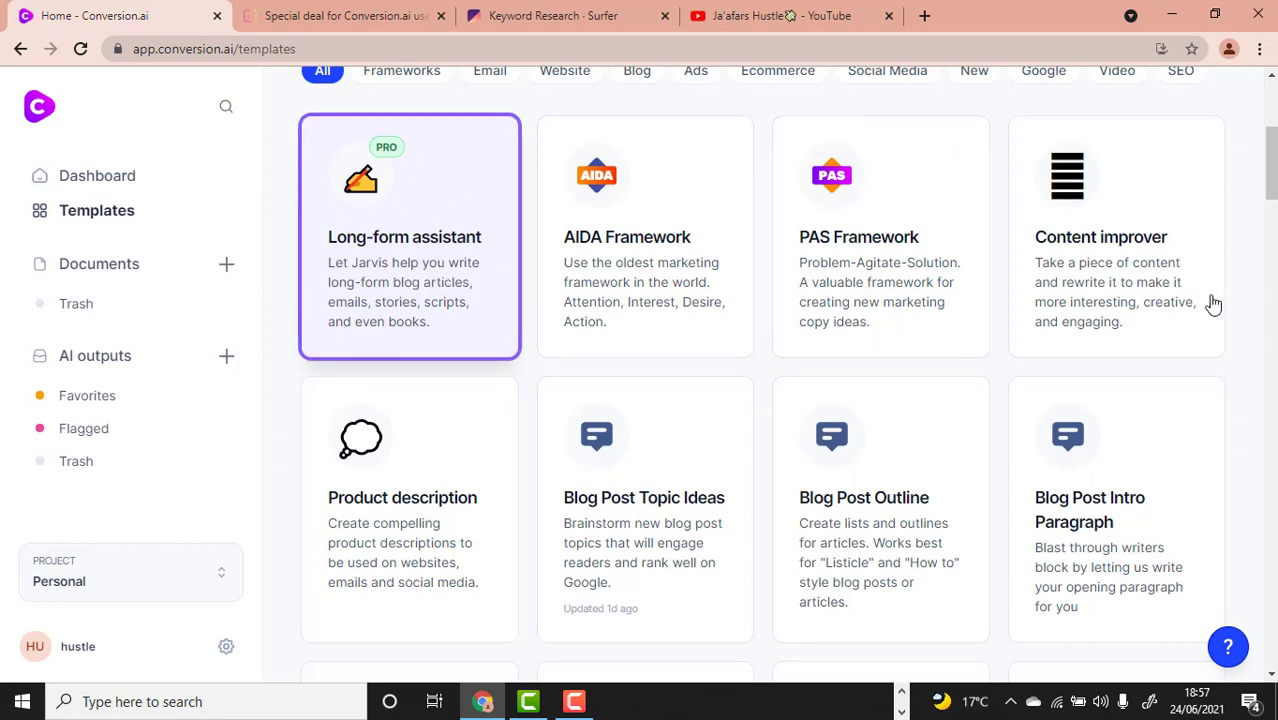
scroll(1133, 277, down, 1)
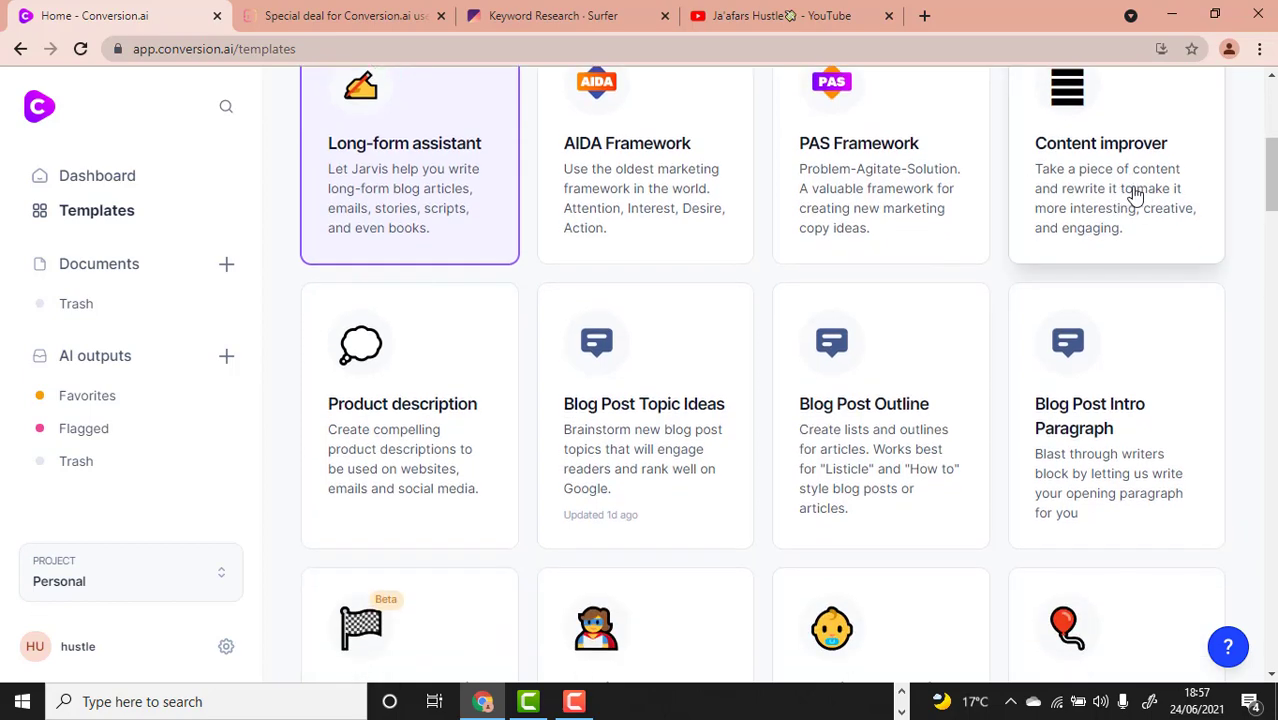
scroll(443, 368, down, 1)
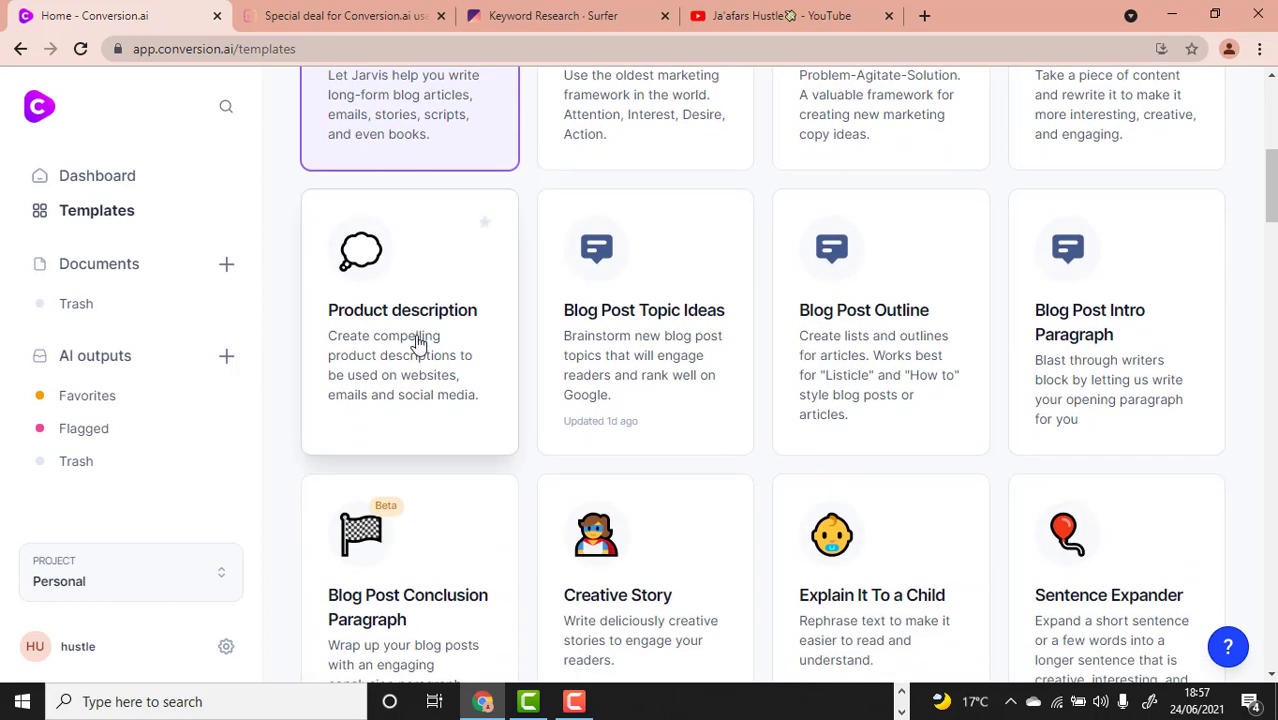
scroll(1064, 312, down, 2)
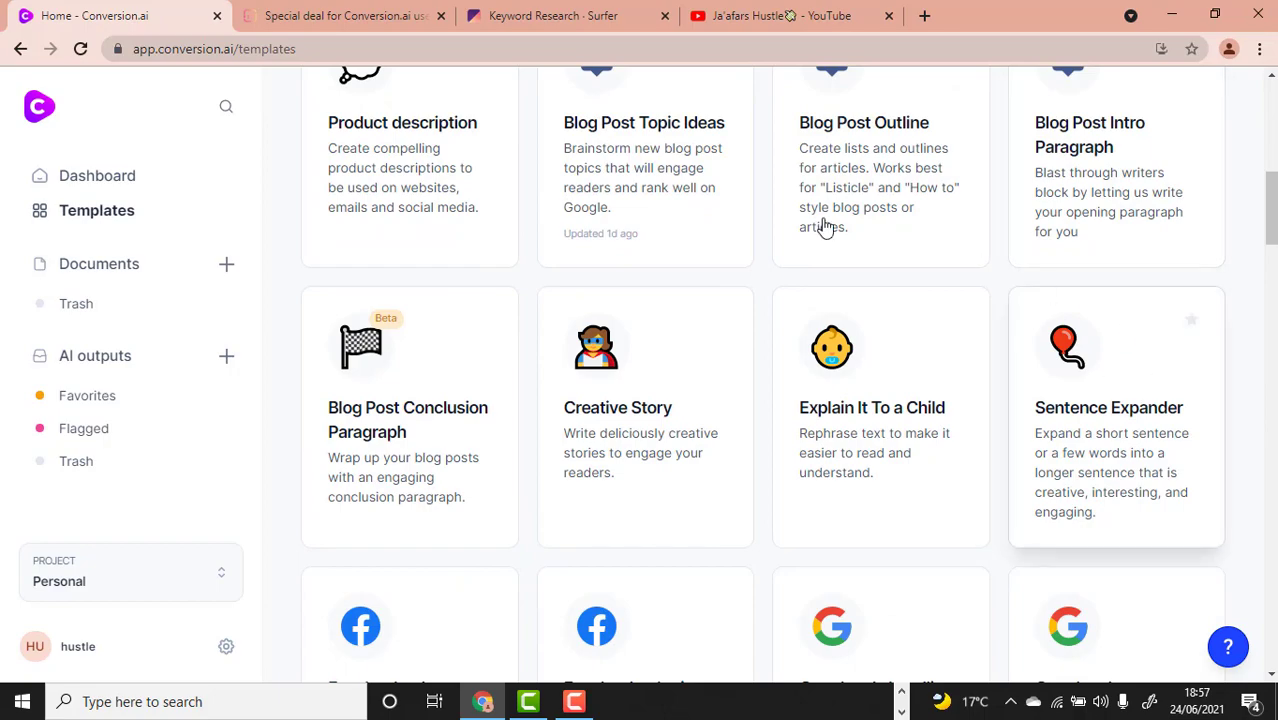
scroll(866, 325, down, 3)
scroll(868, 325, down, 10)
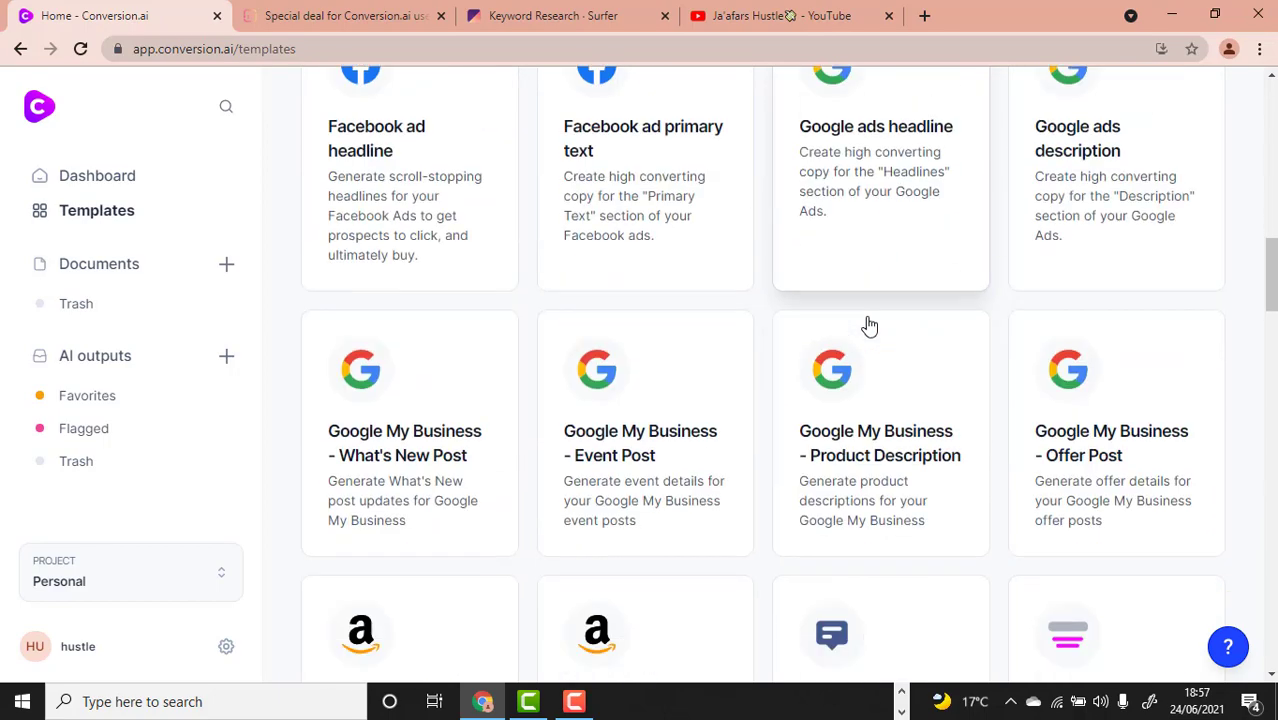
scroll(868, 325, up, 5)
scroll(868, 325, down, 10)
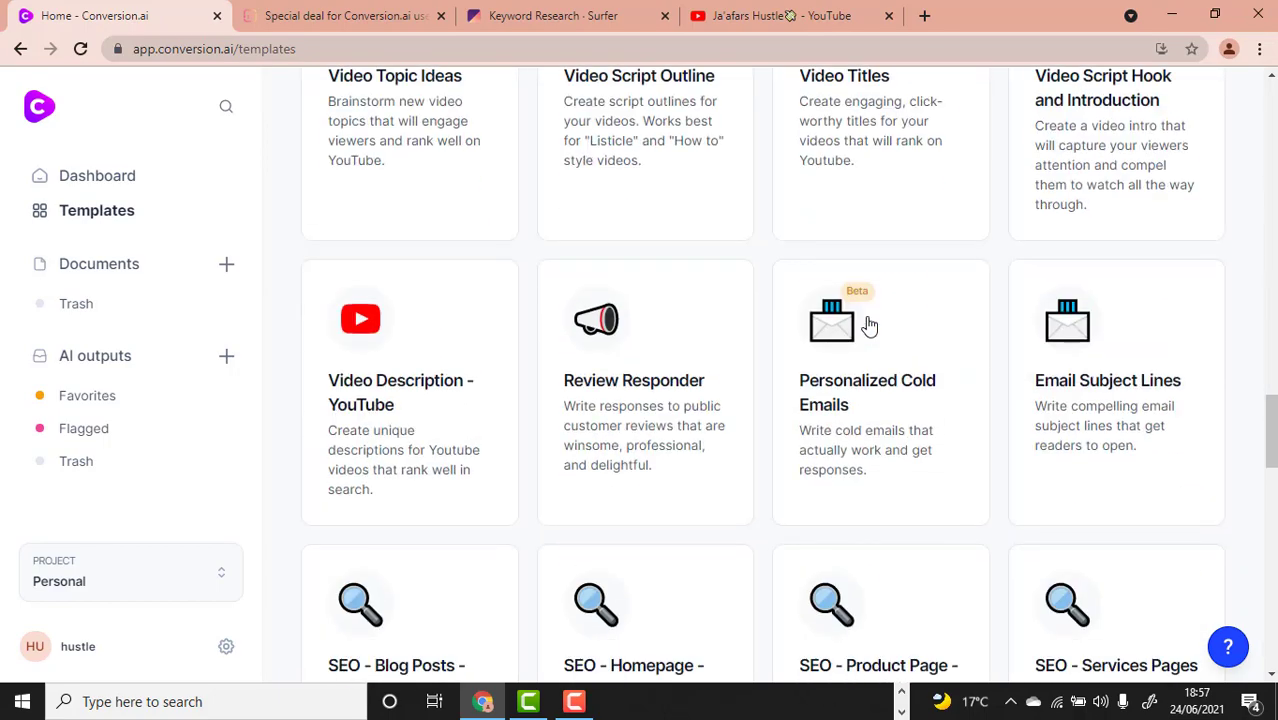
scroll(868, 325, up, 5)
scroll(868, 325, up, 15)
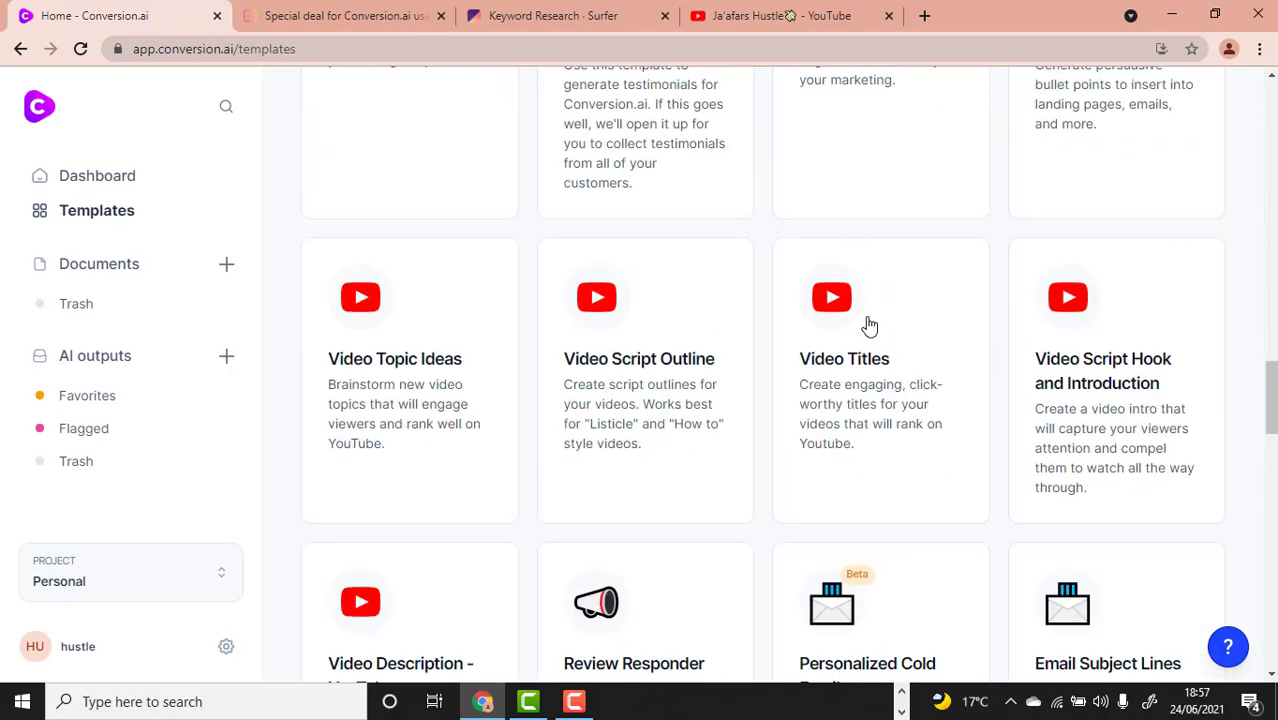
scroll(868, 322, up, 2)
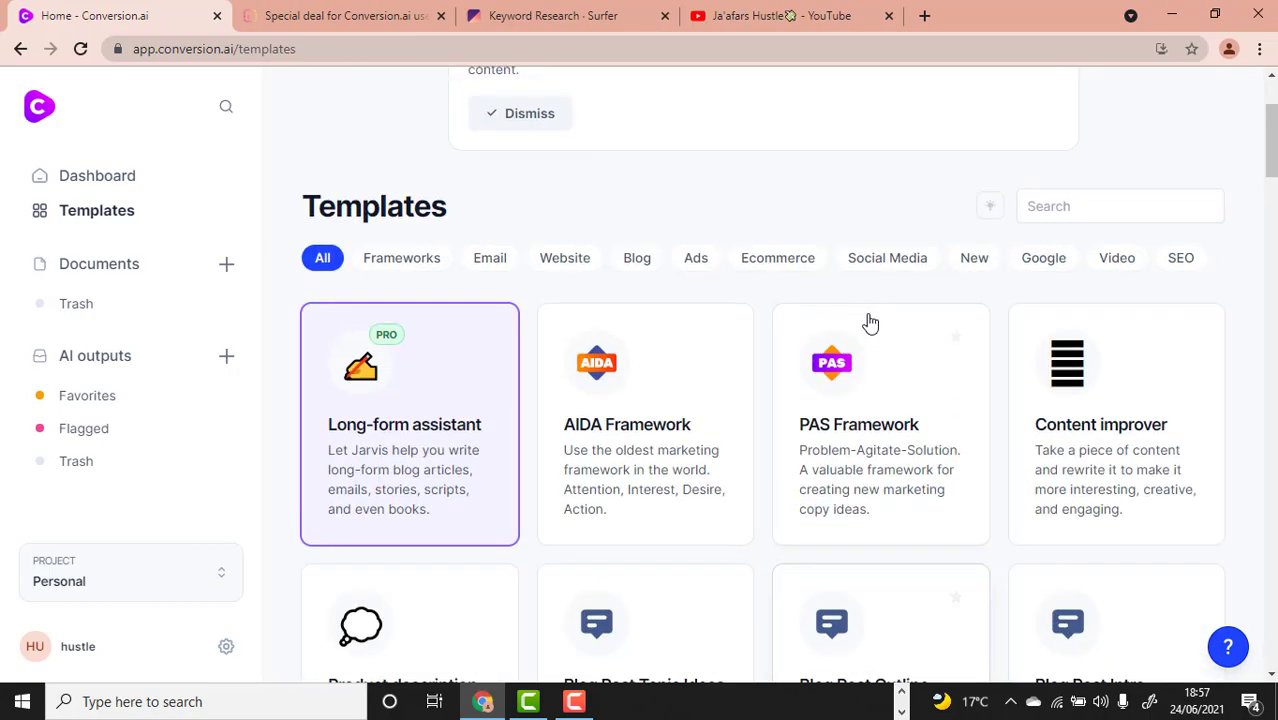
scroll(868, 322, down, 1)
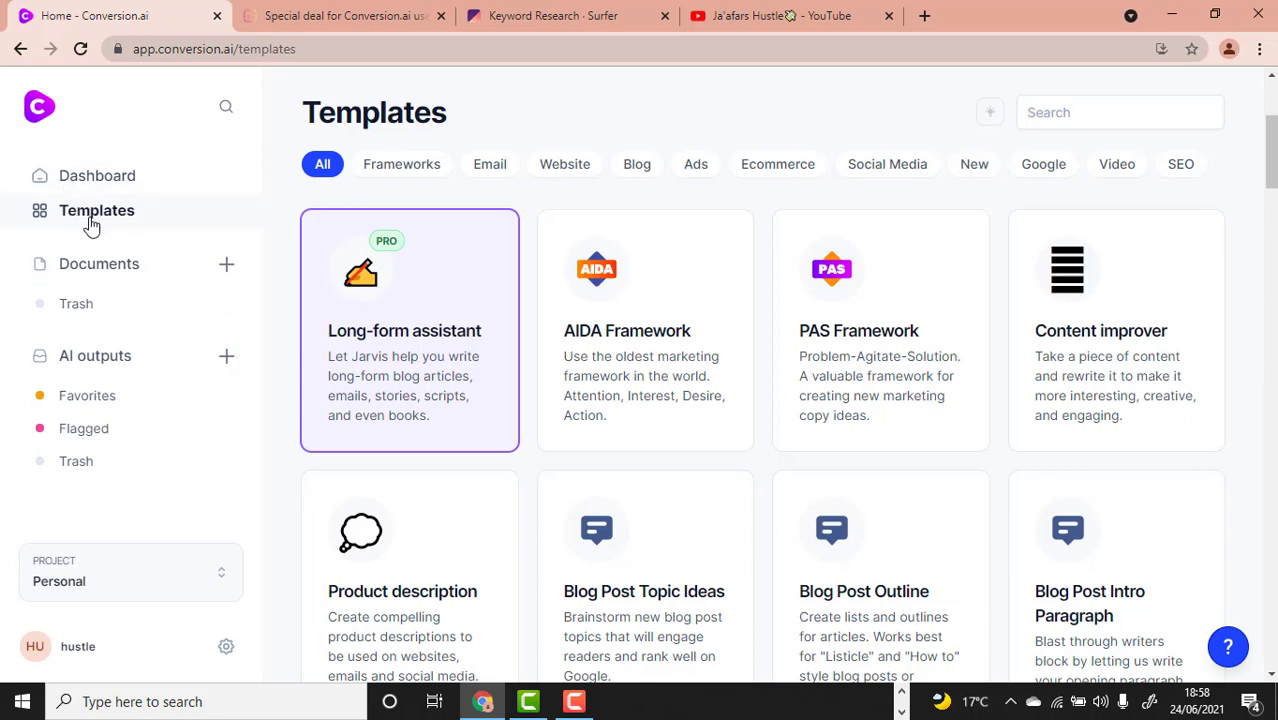
Step: Start new long-form content with the Long-form assistant template
click(428, 348)
scroll(599, 334, up, 2)
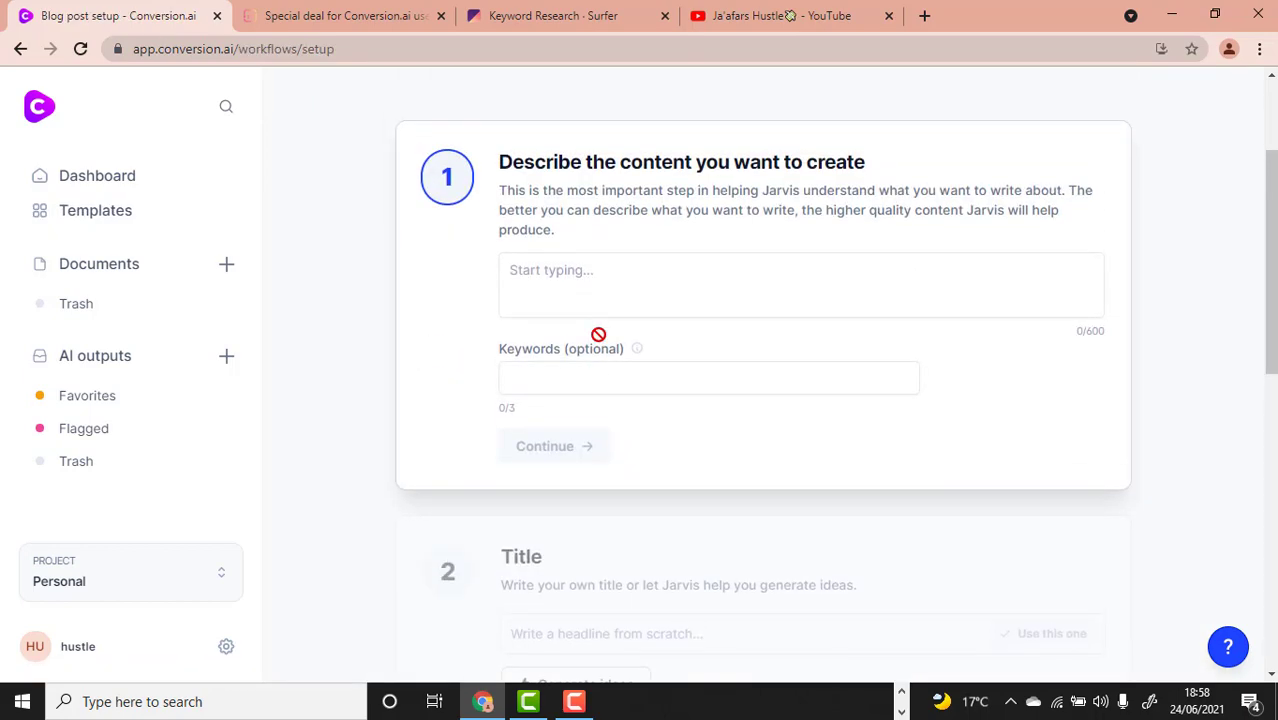
scroll(595, 306, up, 1)
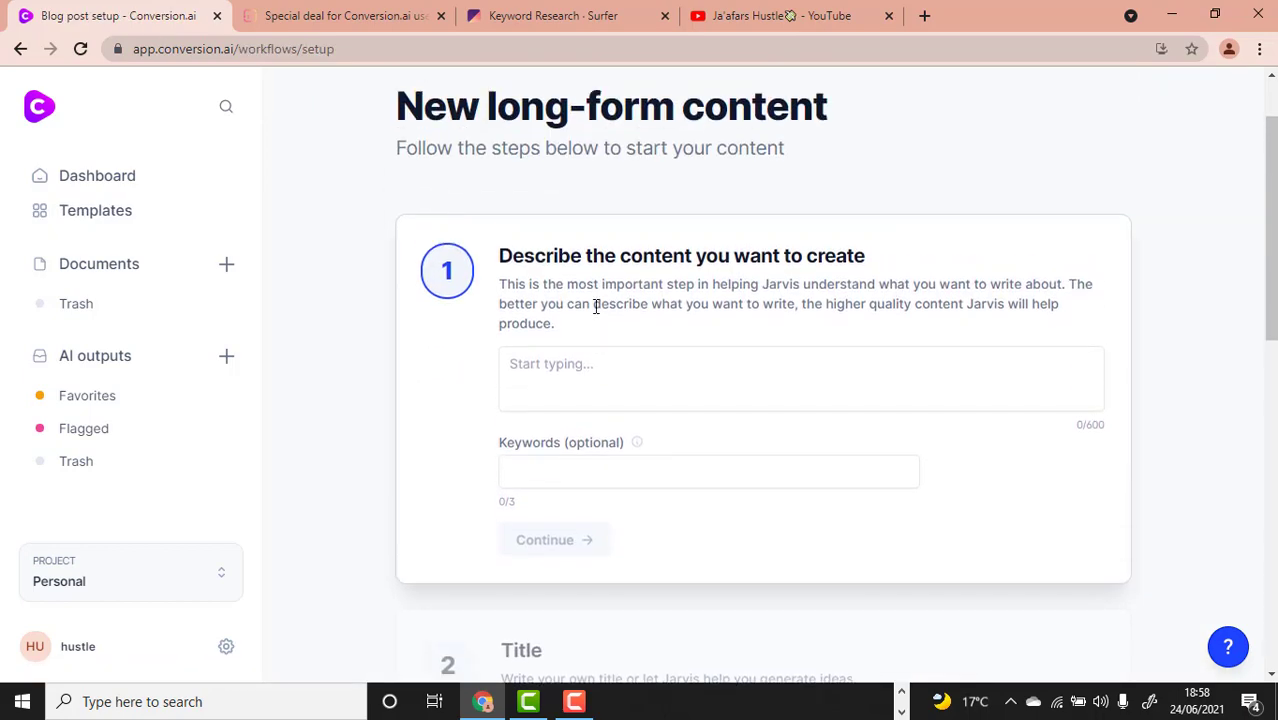
Step: Describe the content to create as "write an article on 5 keys to success"
scroll(551, 303, down, 1)
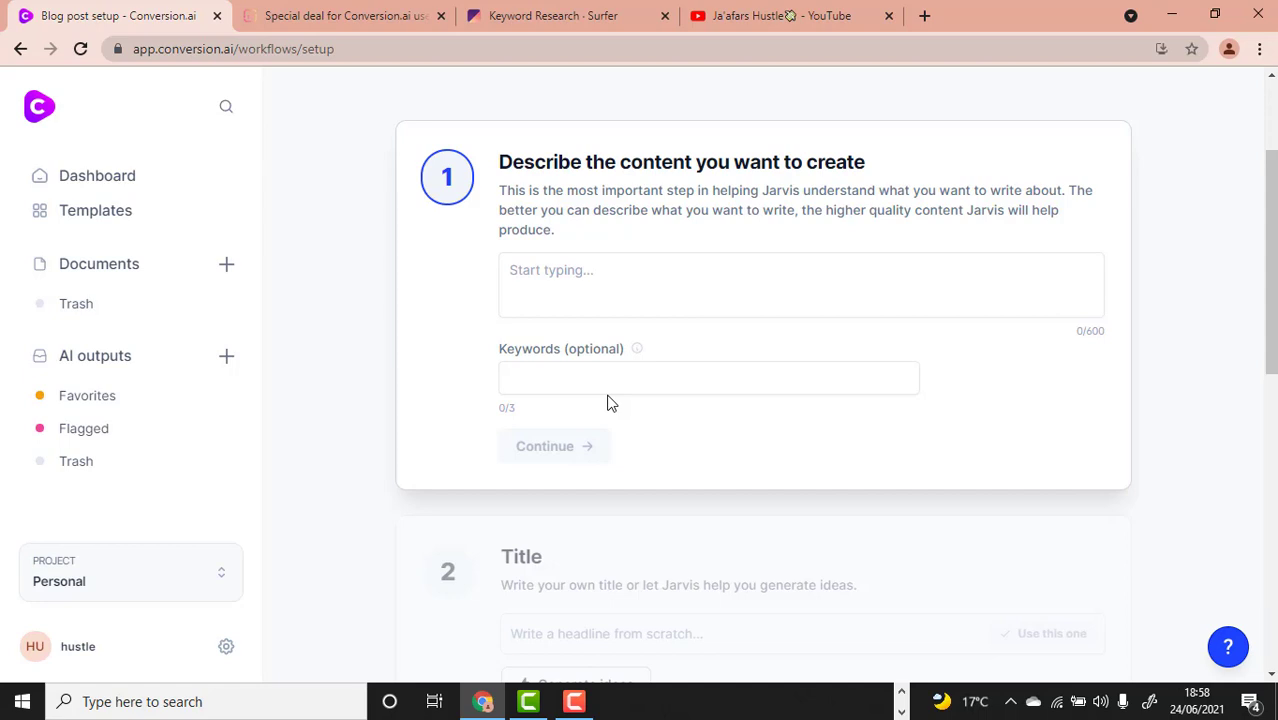
click(581, 274)
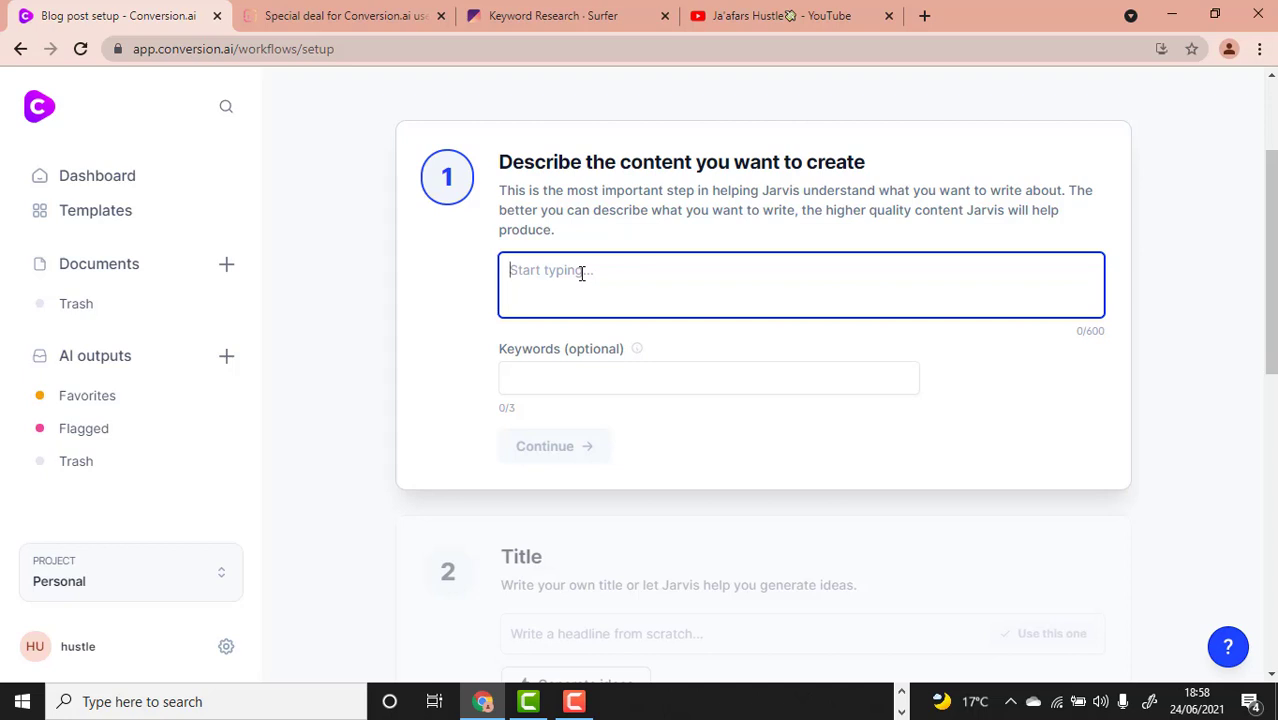
text(wr)
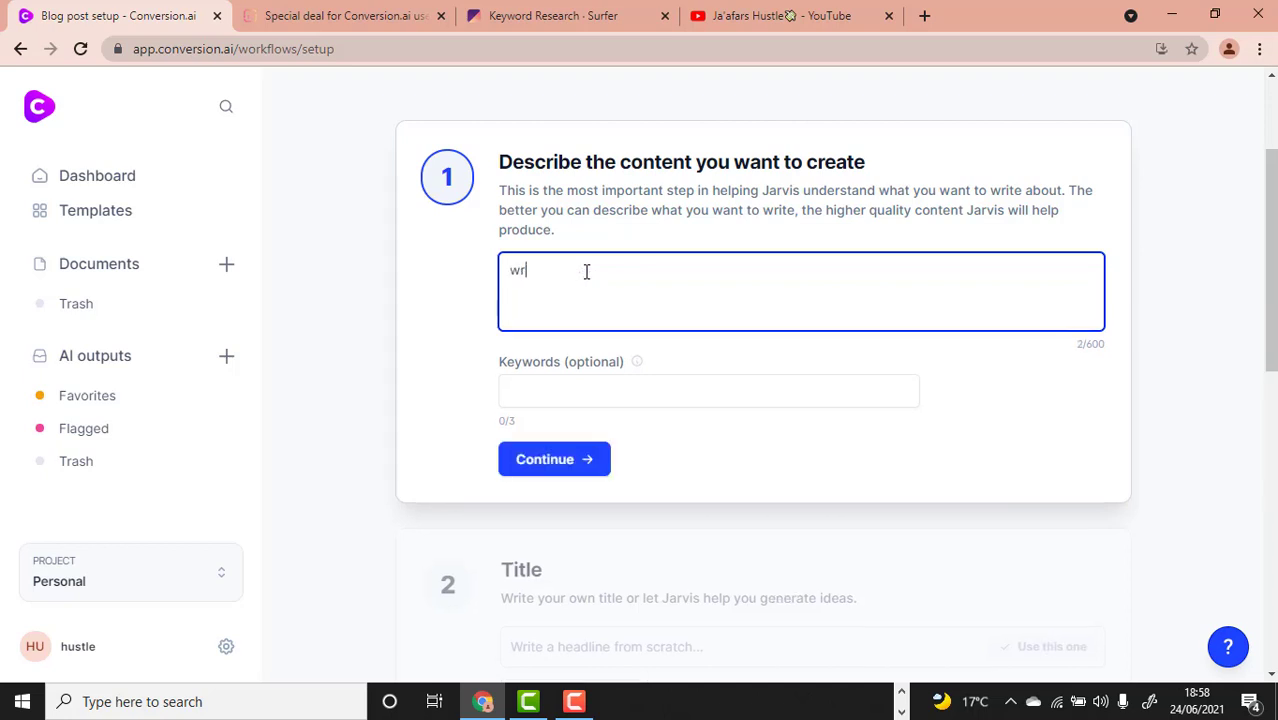
text(ite an arti)
text(cle abou)
key(BackSpace)
key(BackSpace)
key(BackSpace)
text(n the)
key(BackSpace)
key(BackSpace)
key(BackSpace)
text(5)
key(BackSpace)
text(5 wa)
key(BackSpace)
key(BackSpace)
key(BackSpace)
text(keys)
key(BackSpace)
key(BackSpace)
key(BackSpace)
key(BackSpace)
text(keys to success)
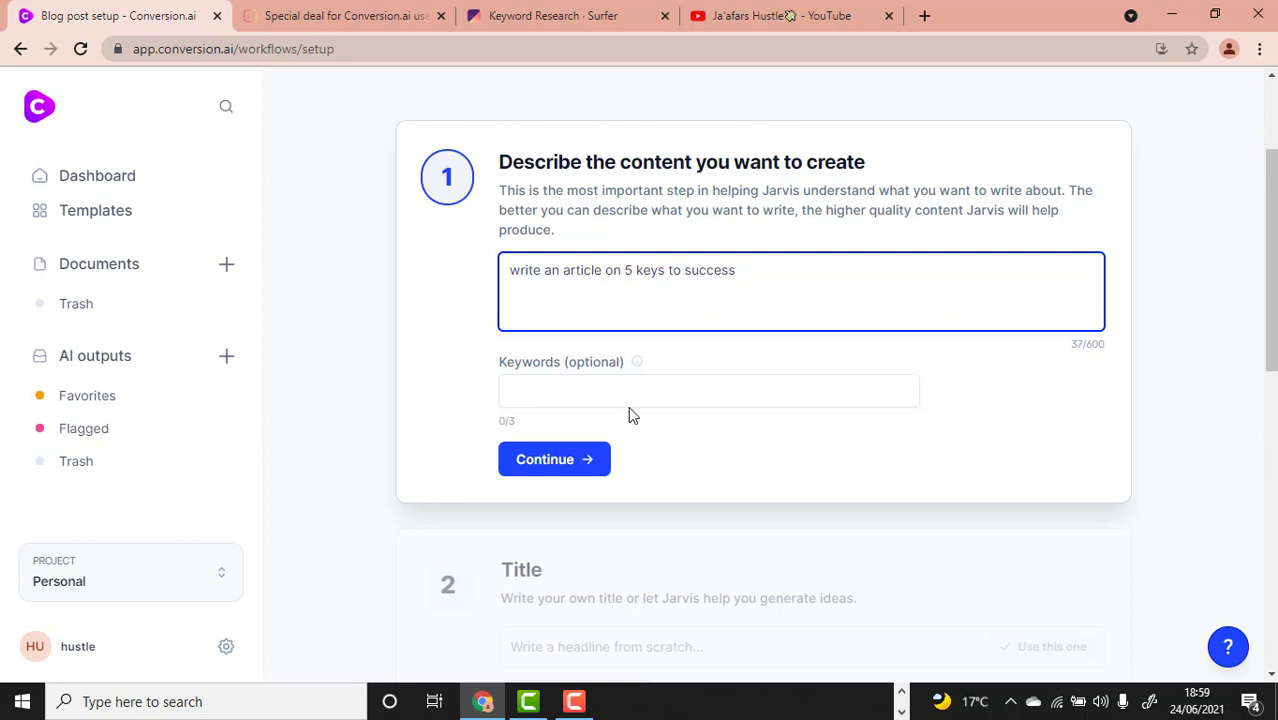
scroll(600, 380, down, 2)
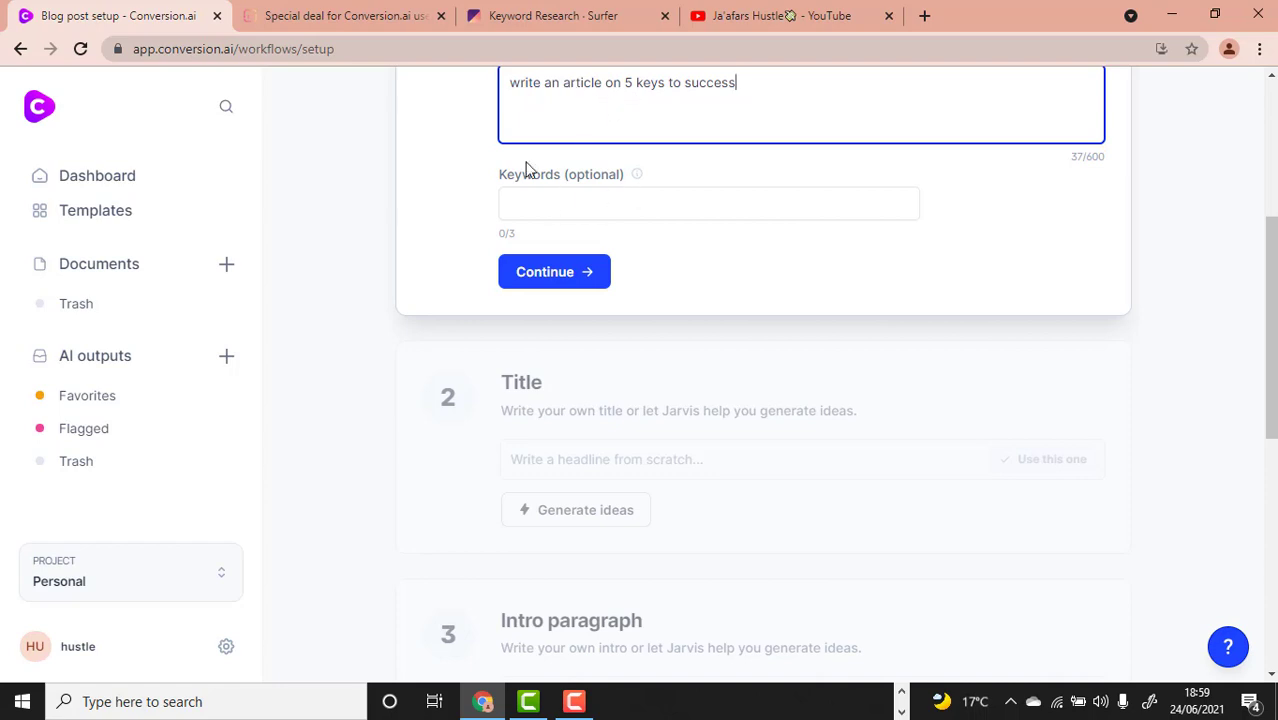
click(548, 206)
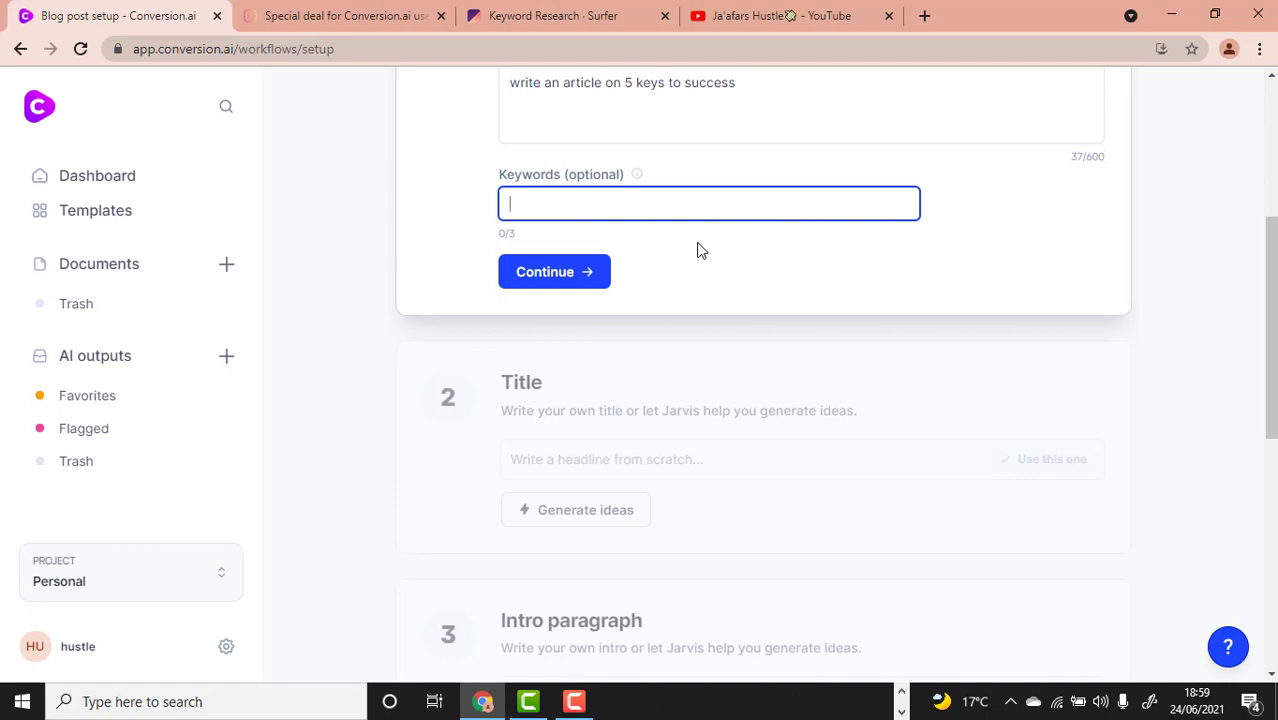
text(five)
text( key)
text(e)
text( to succes)
key(BackSpace)
key(BackSpace)
text(ess)
key(BackSpace)
key(BackSpace)
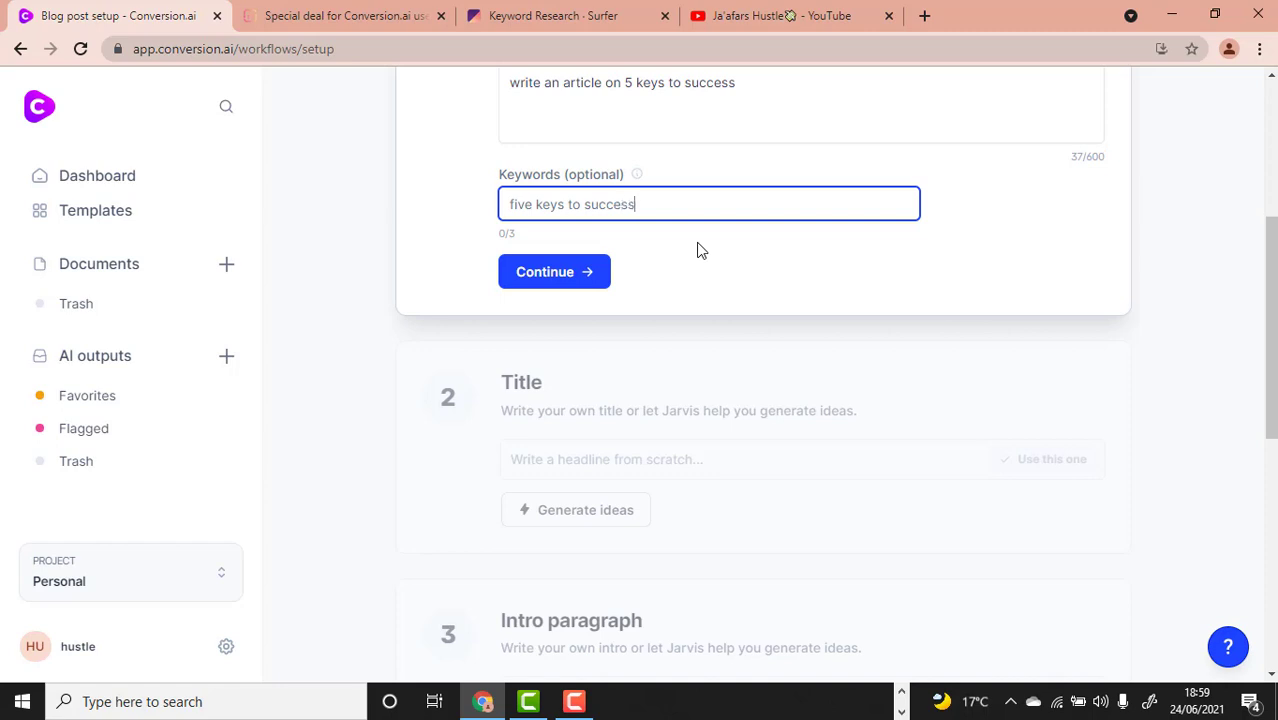
key(Return)
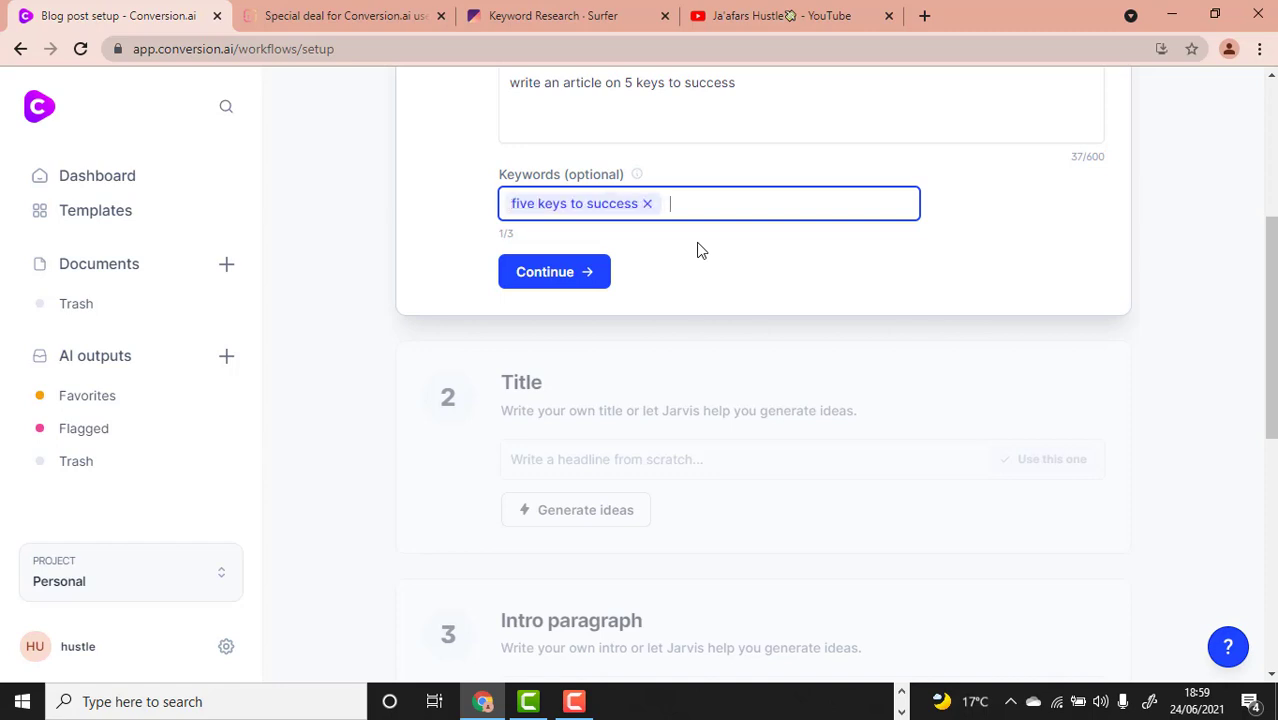
click(646, 204)
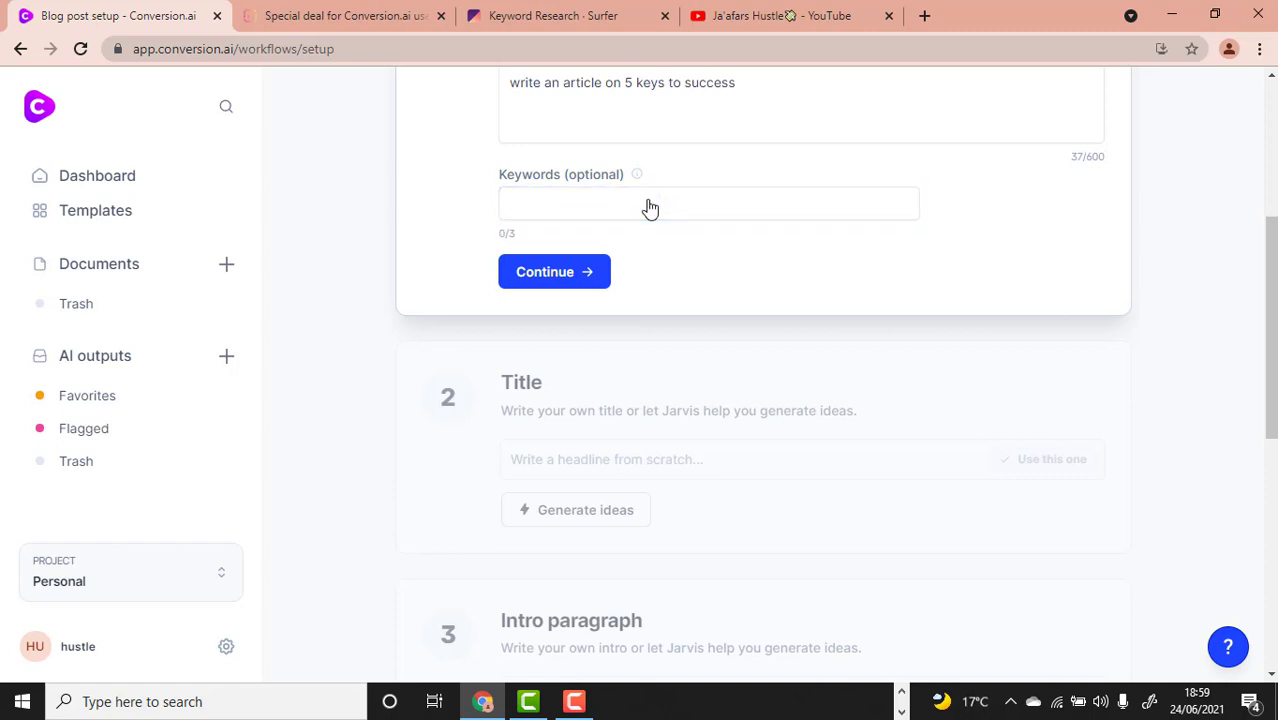
Step: Add "keys to success" as the first keyword for the article
scroll(648, 208, down, 5)
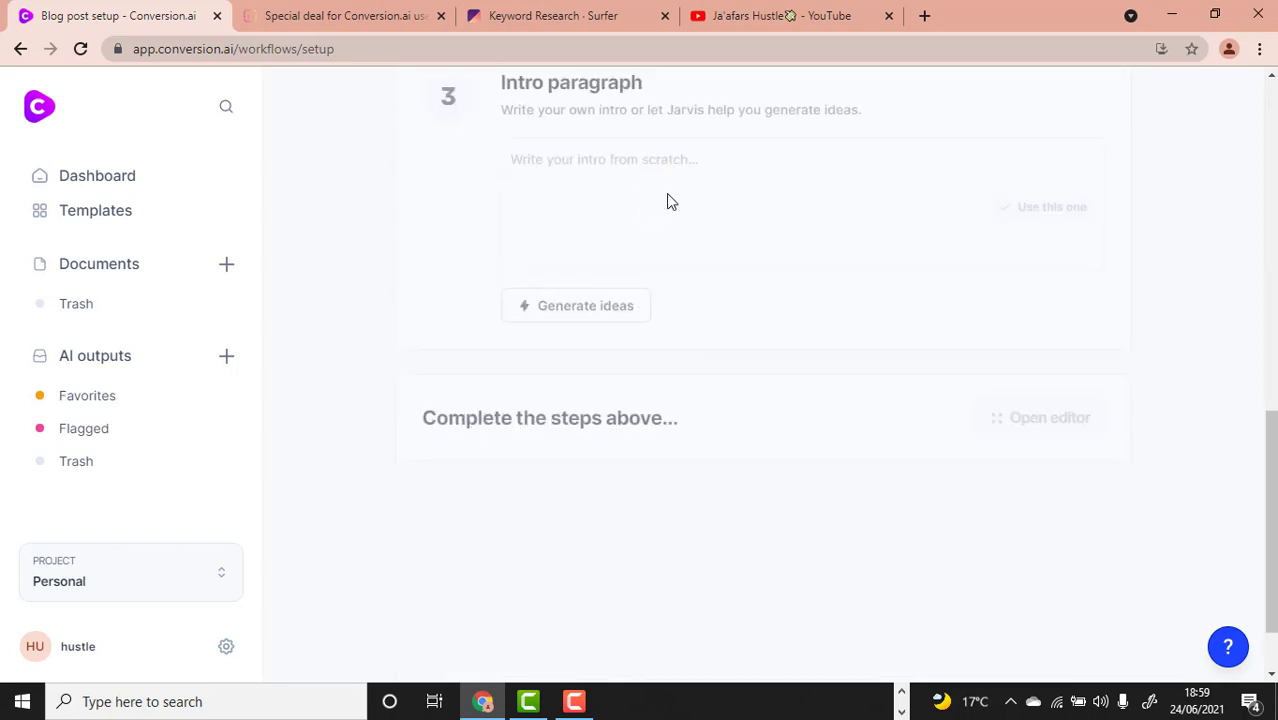
scroll(662, 203, up, 5)
scroll(622, 228, up, 1)
click(585, 226)
text(keys to succ)
key(BackSpace)
key(BackSpace)
text(ess)
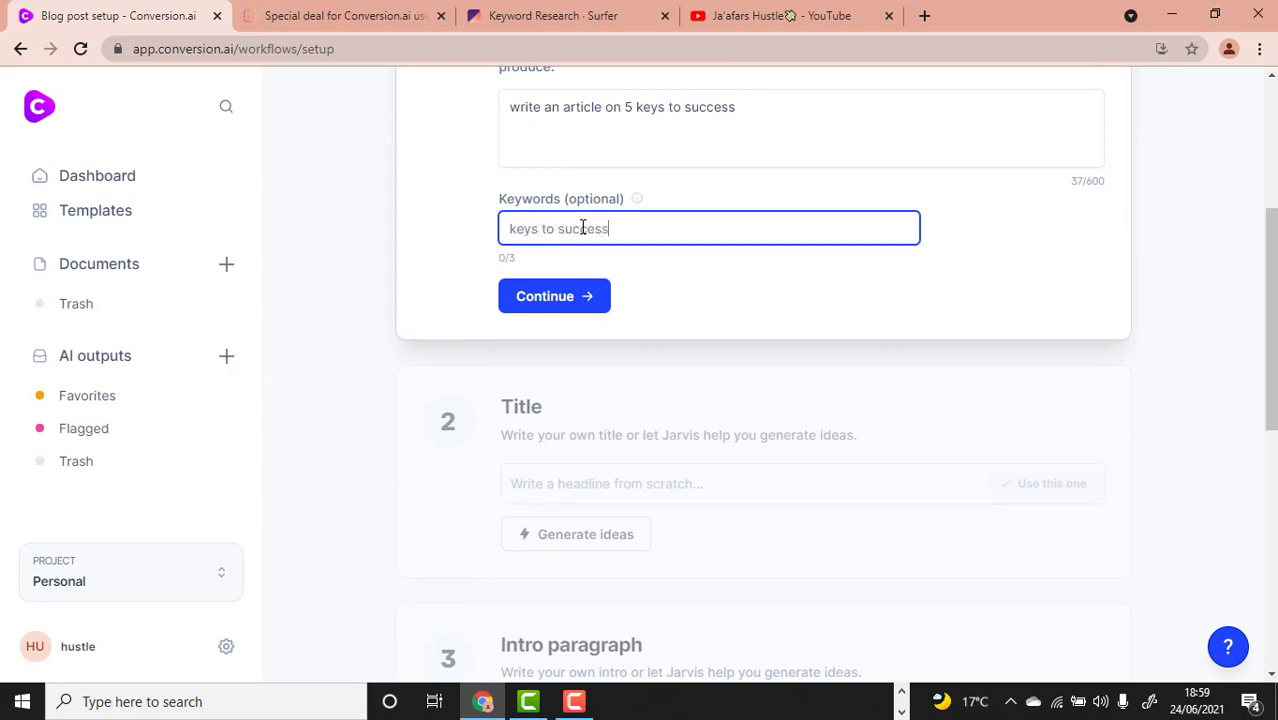
key(Return)
Step: Add the keywords "tips for success" and "how to be successful in life", and continue to the title stage
text(tips for success)
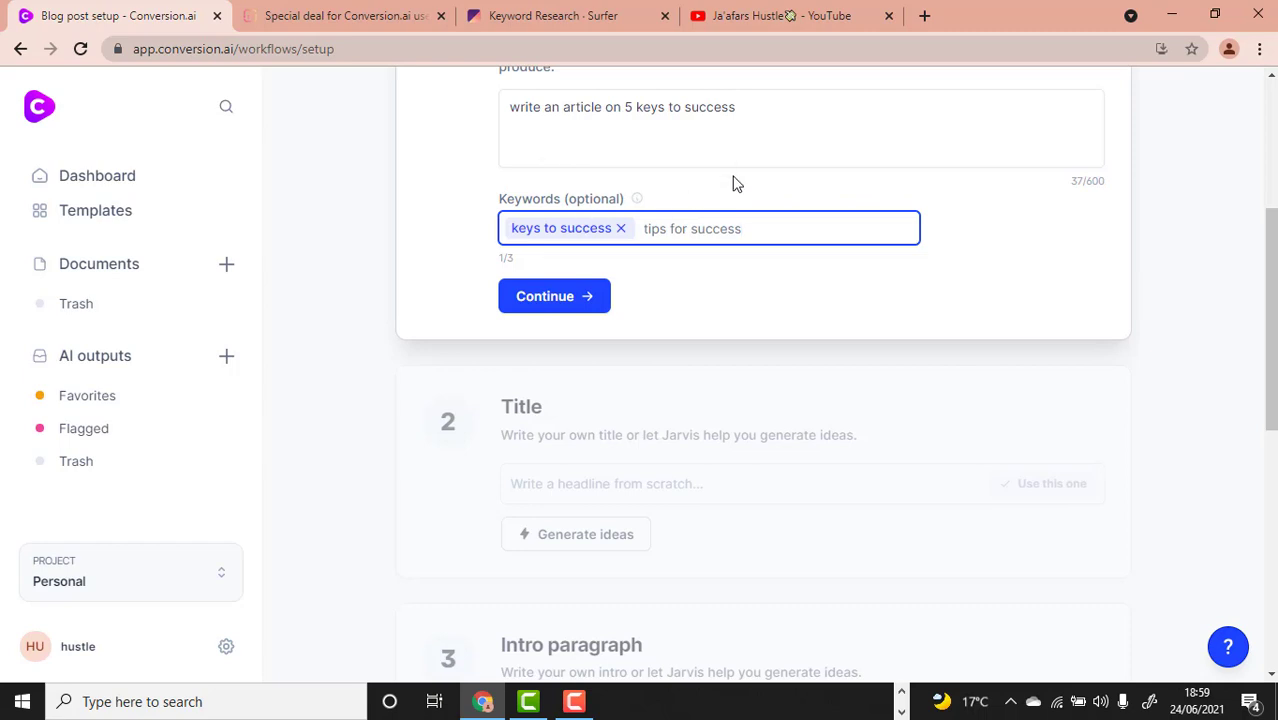
key(Return)
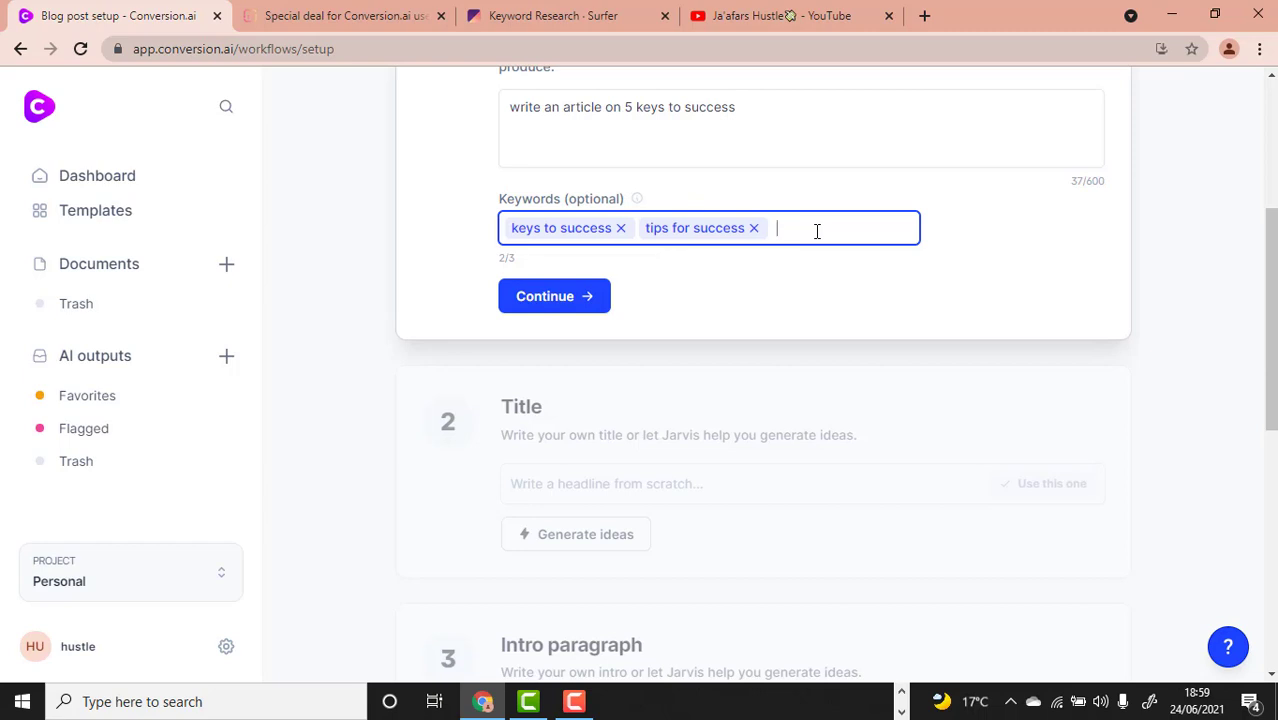
text(how to be successsfu)
key(BackSpace)
text(ul in life)
key(Return)
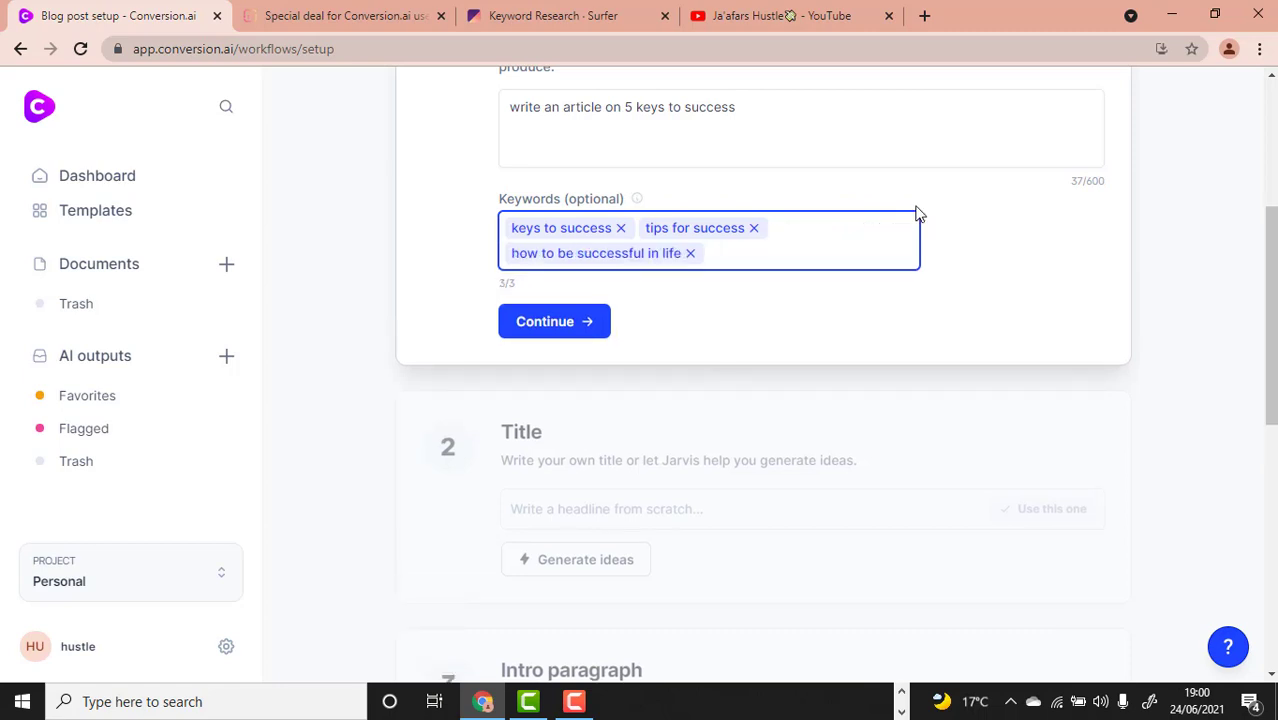
click(562, 320)
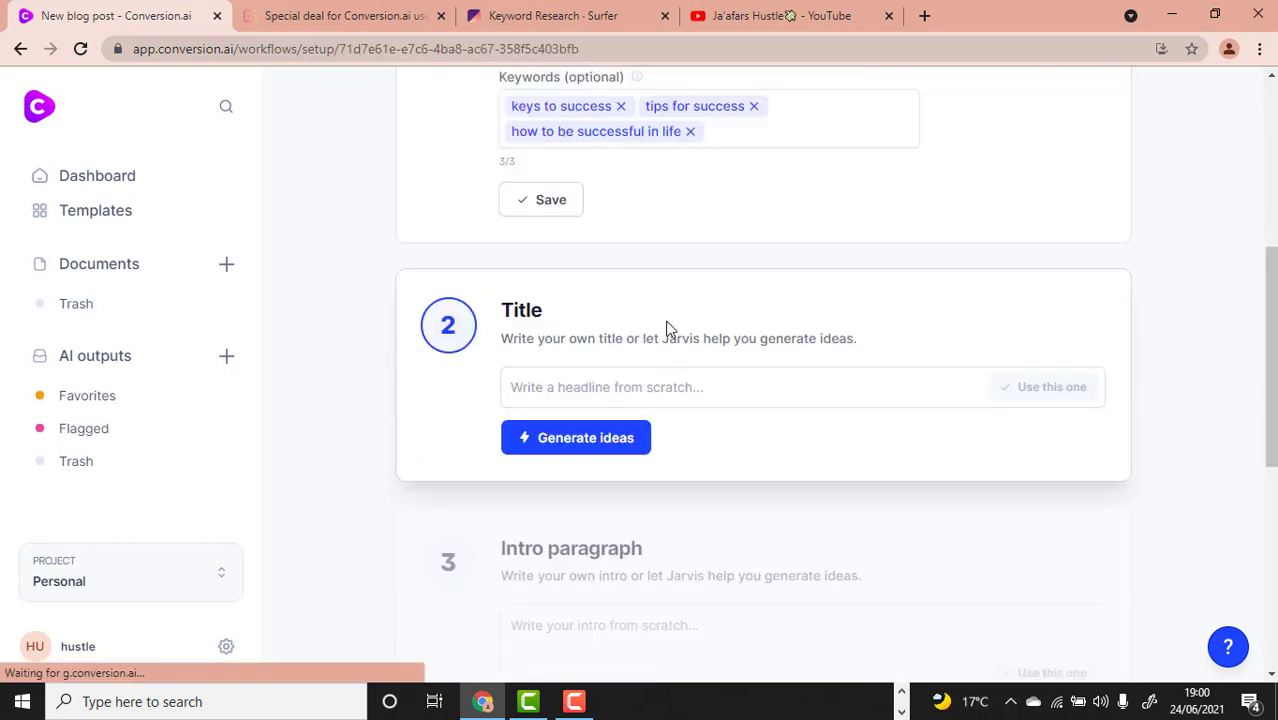
Step: Have Jarvis generate title ideas for the article
scroll(590, 300, down, 1)
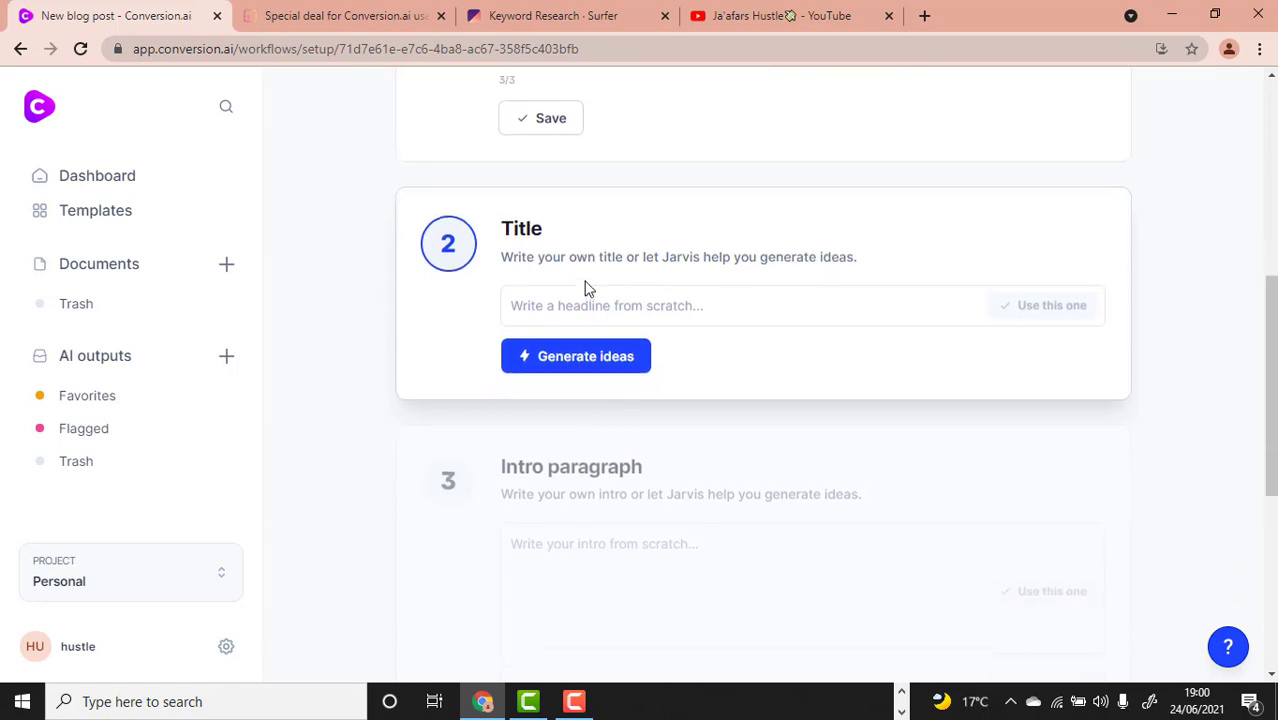
click(637, 294)
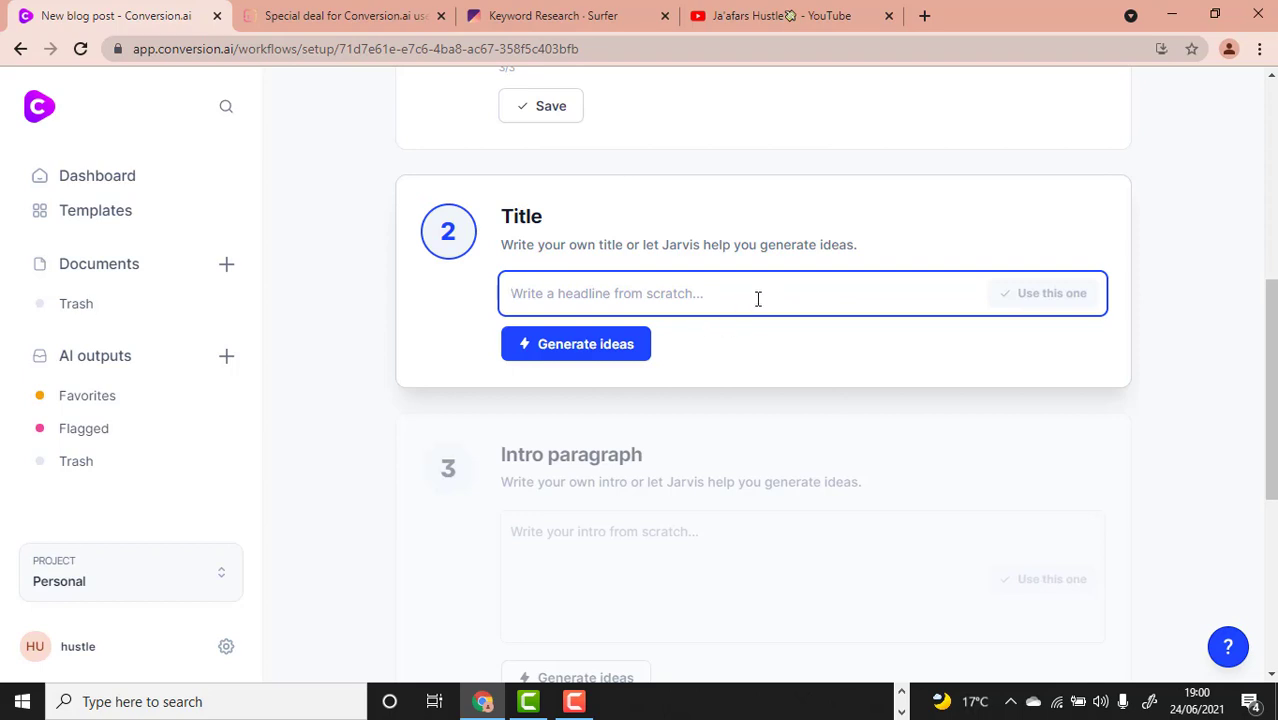
click(592, 350)
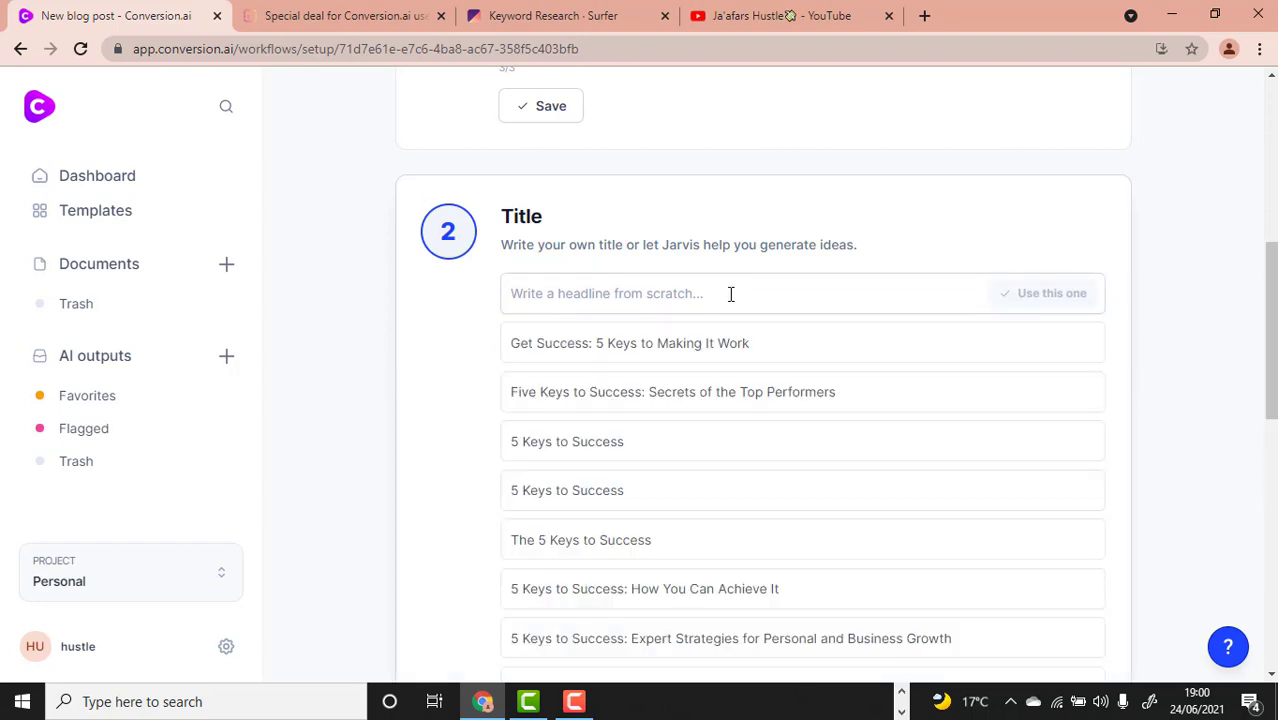
Step: Read through the generated title ideas to judge which headline suits the article
scroll(731, 294, down, 1)
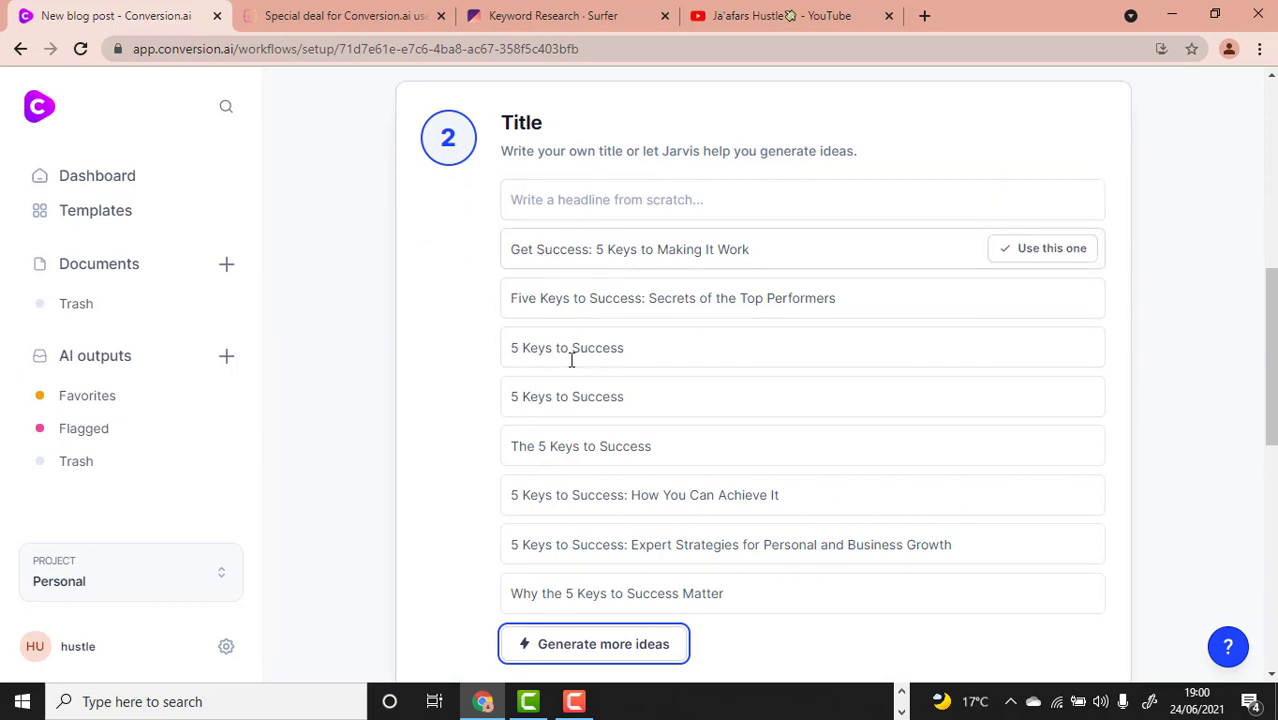
scroll(572, 437, down, 2)
scroll(575, 440, up, 2)
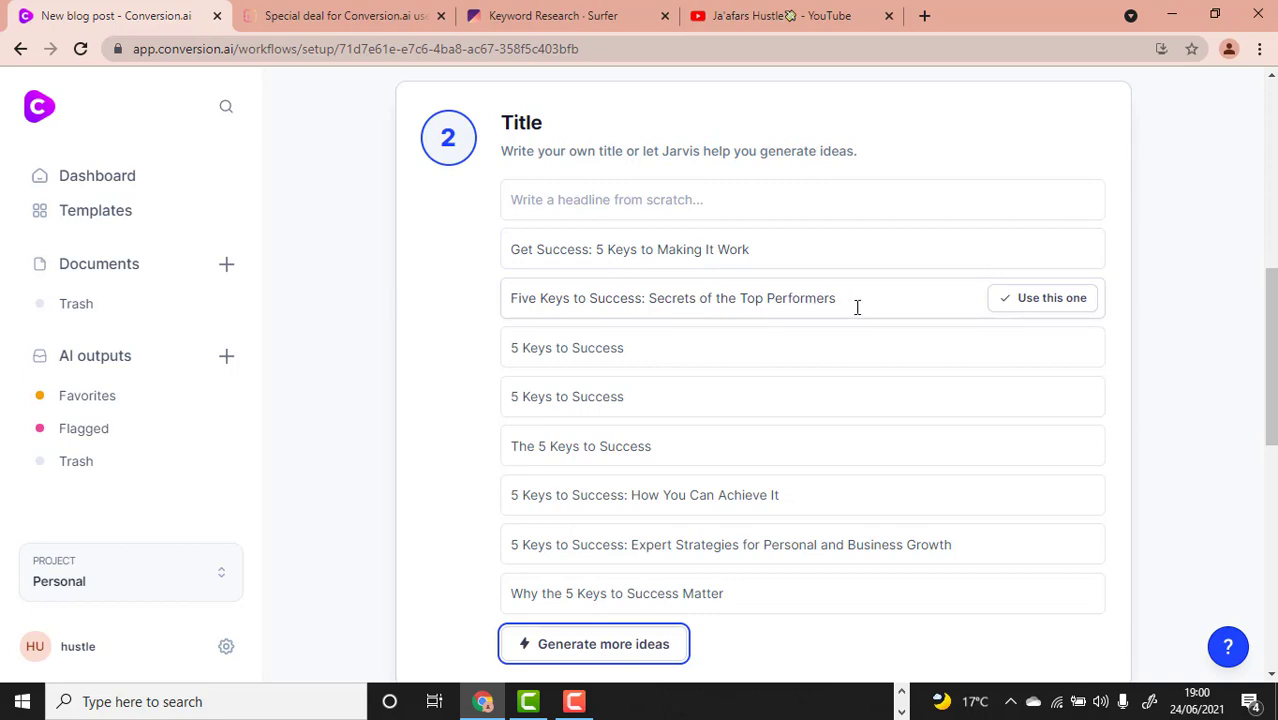
scroll(660, 340, down, 1)
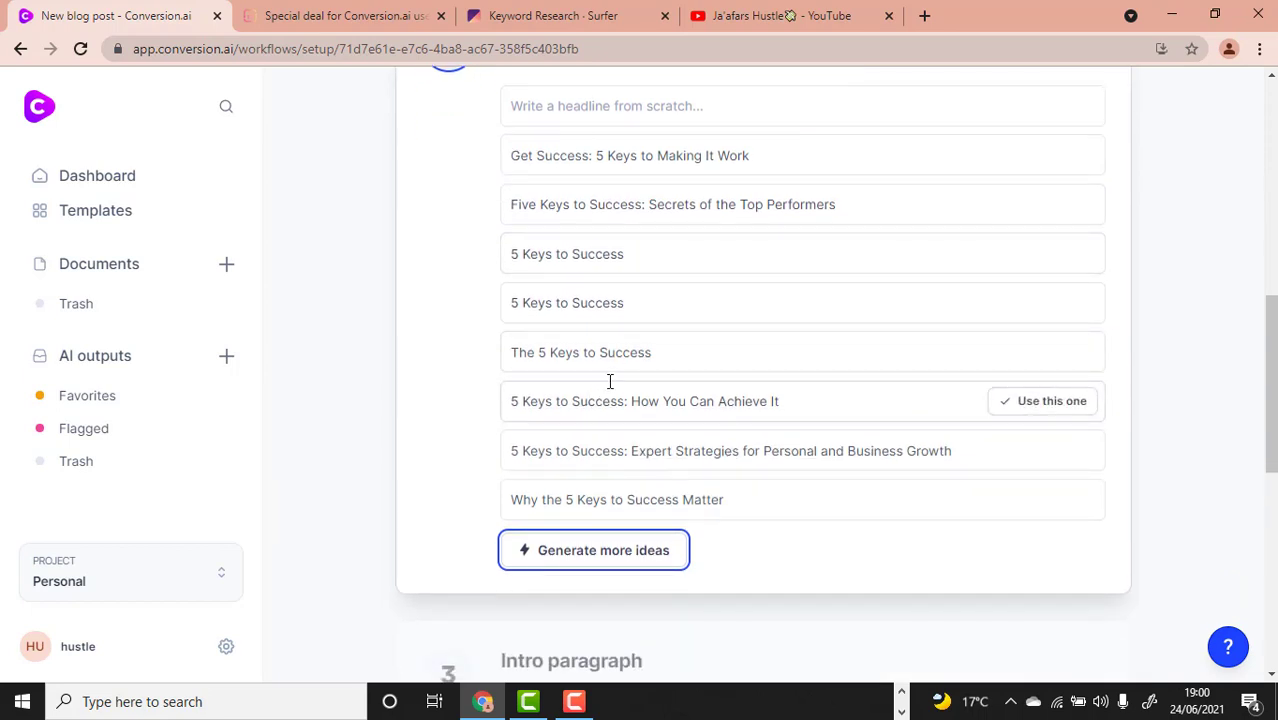
scroll(600, 385, down, 1)
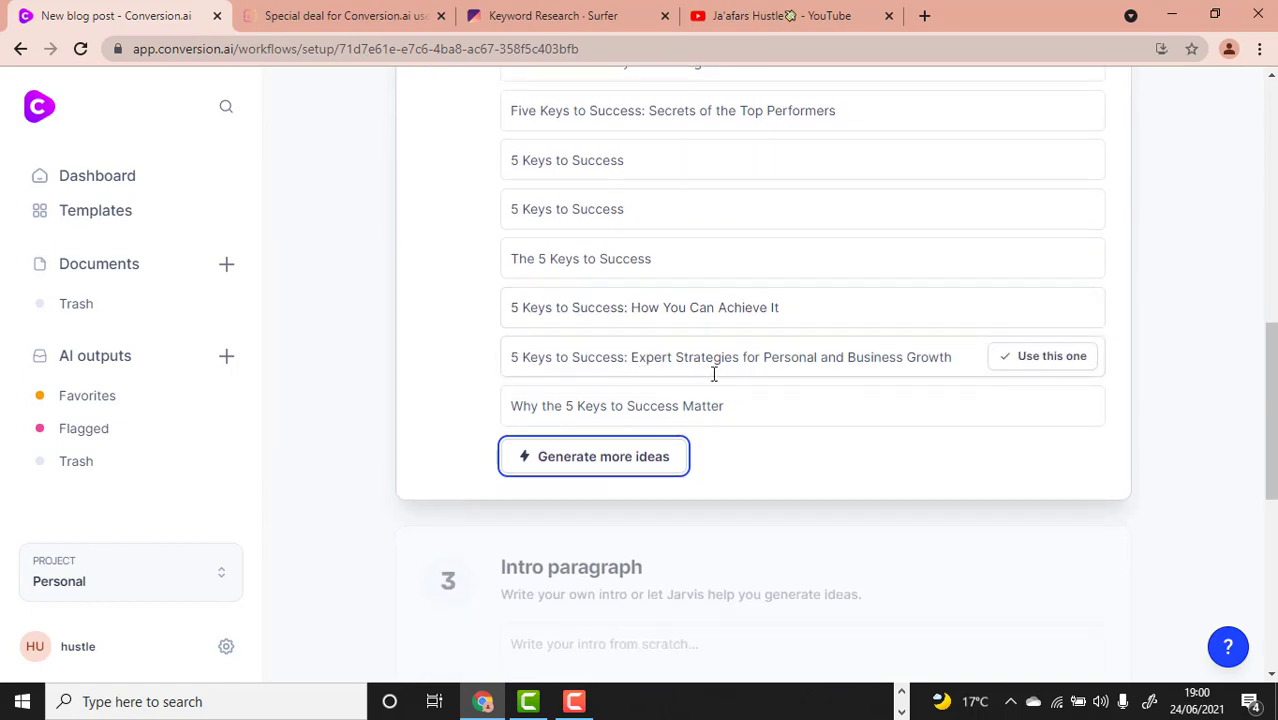
scroll(651, 395, up, 4)
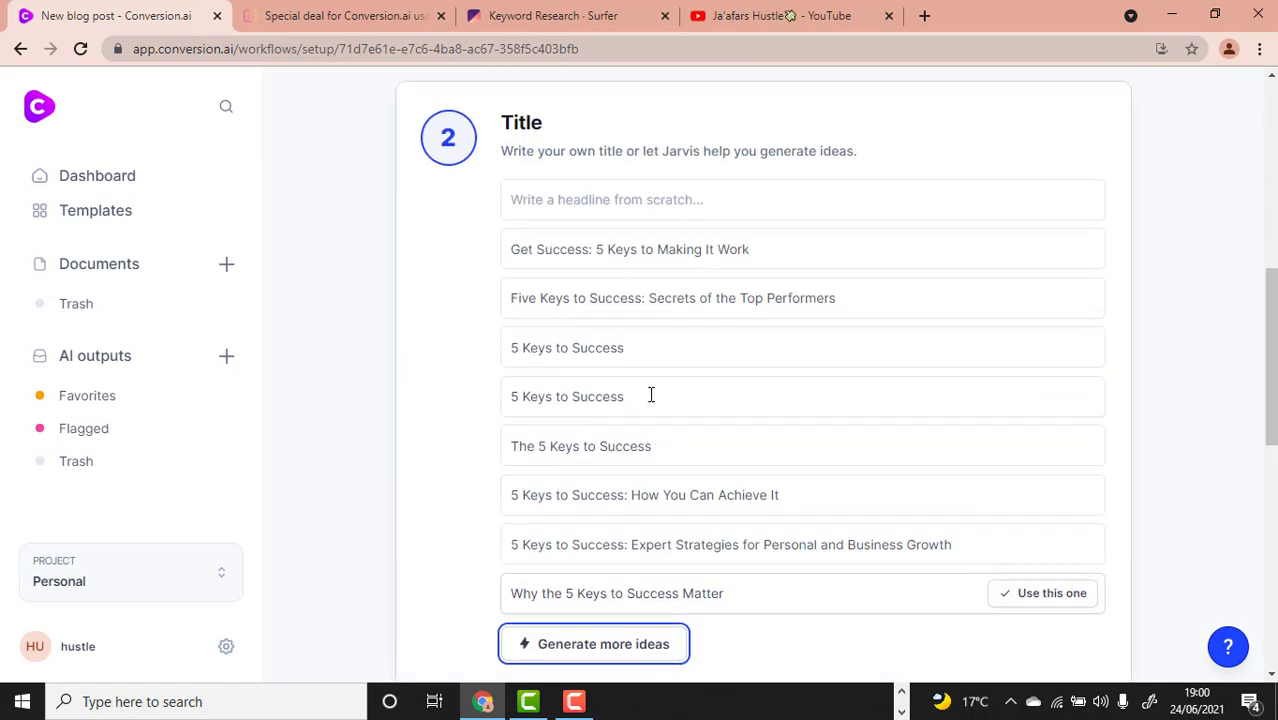
scroll(620, 410, down, 3)
scroll(662, 305, up, 1)
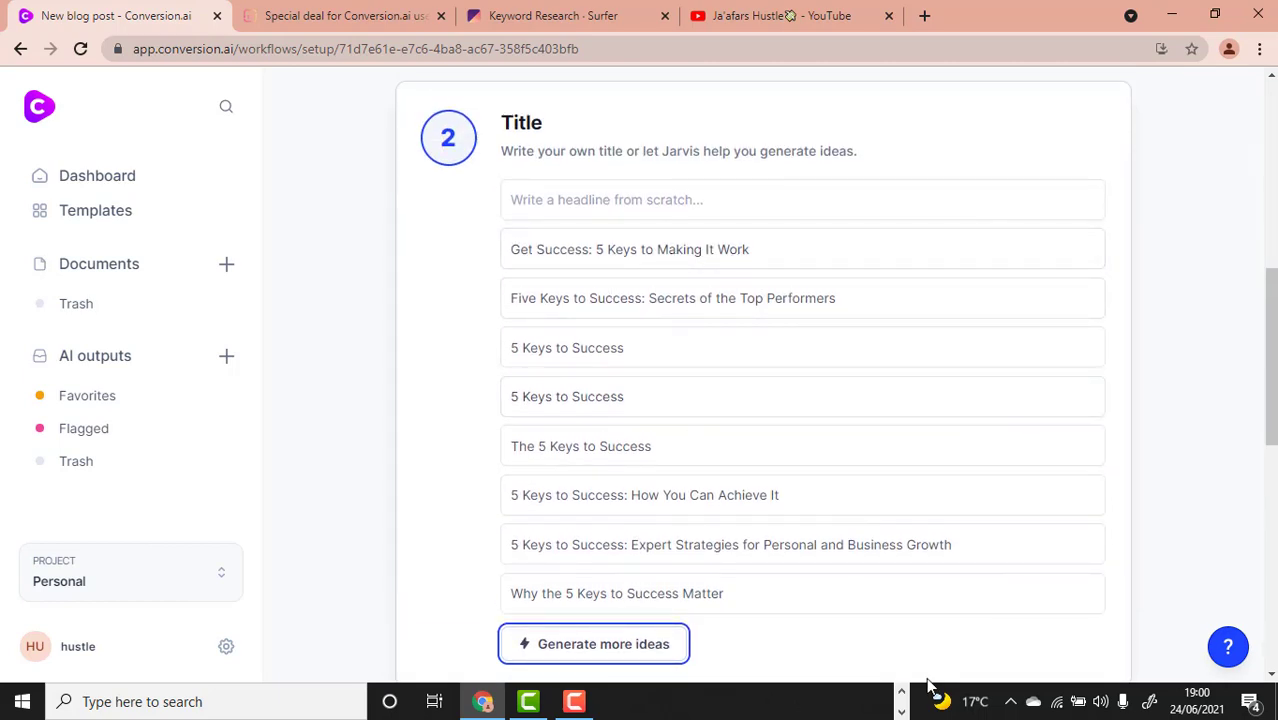
Step: Switch to the Notepad notes and copy the title "5 Keys To Success: How to Achieve Your Goals", then minimize the notes
click(901, 711)
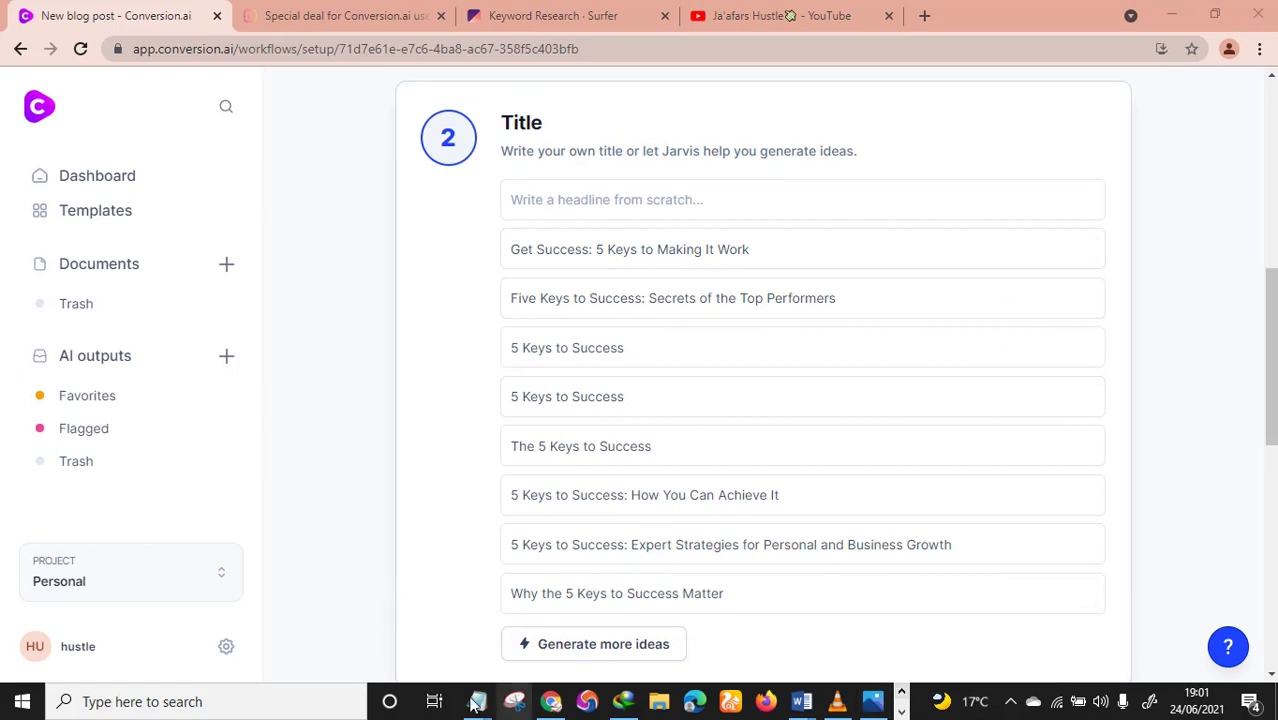
mouse_move(476, 706)
click(440, 630)
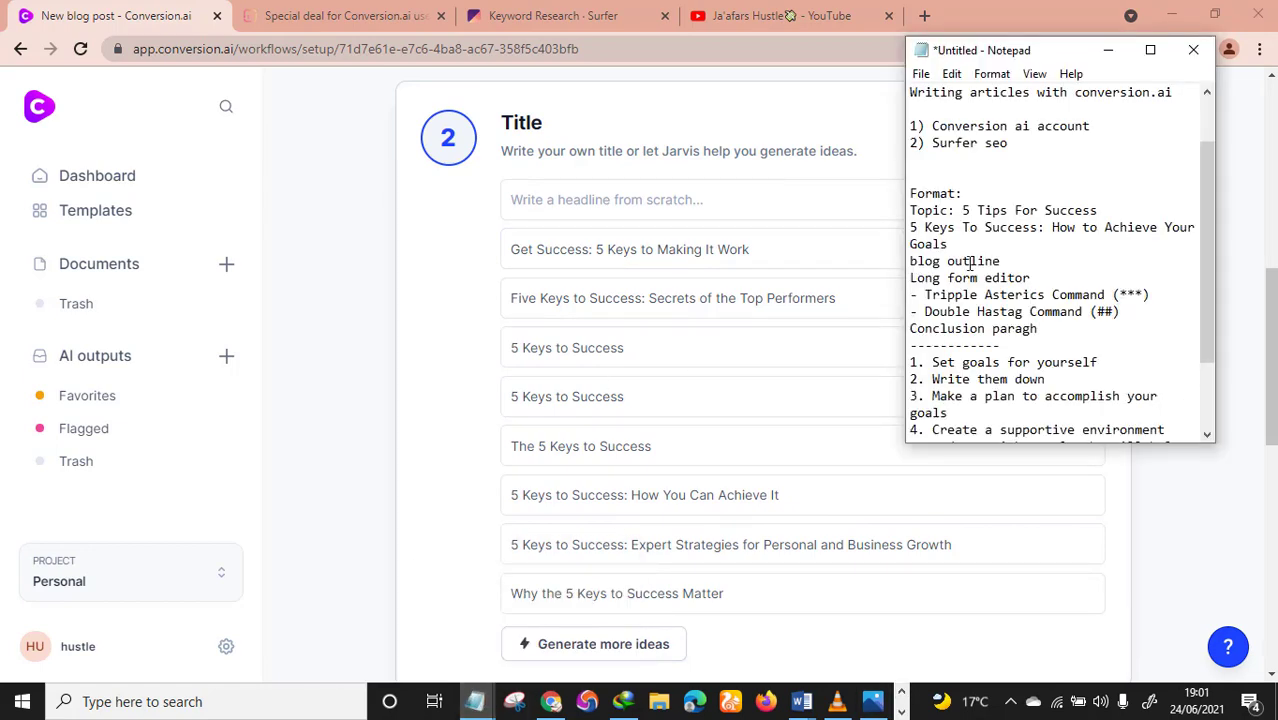
scroll(1041, 331, up, 2)
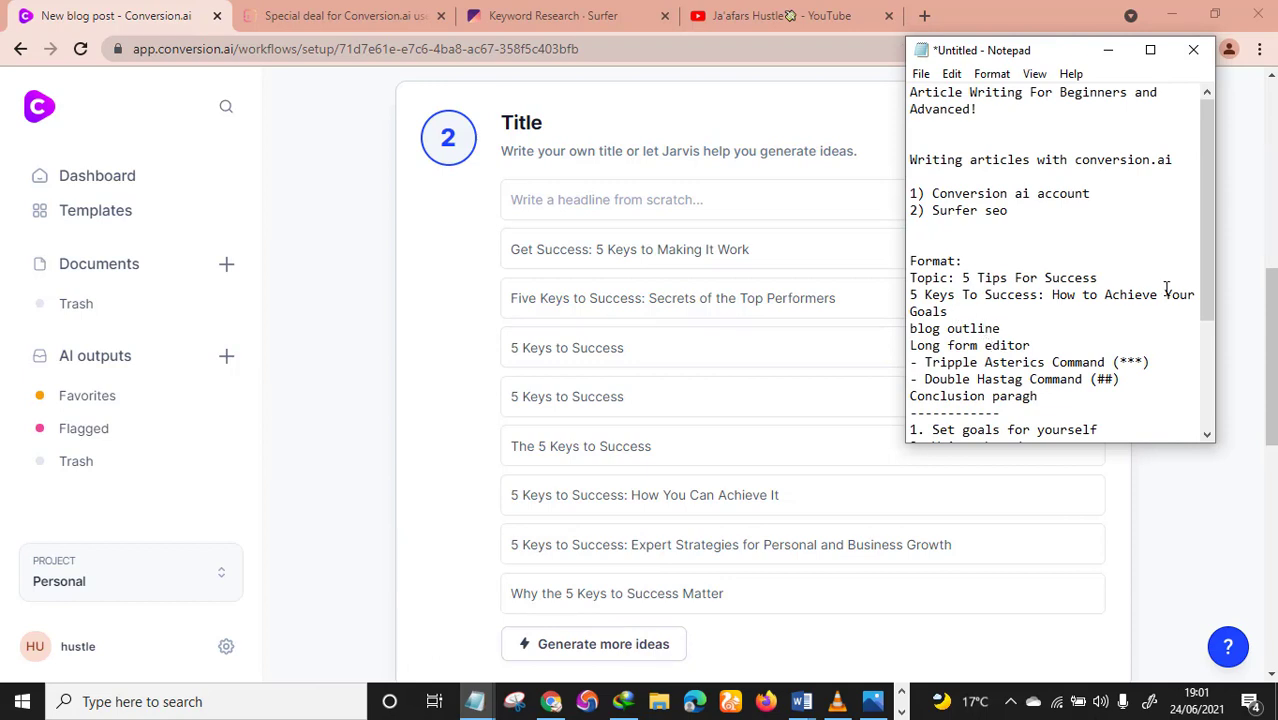
drag(946, 312, 960, 277)
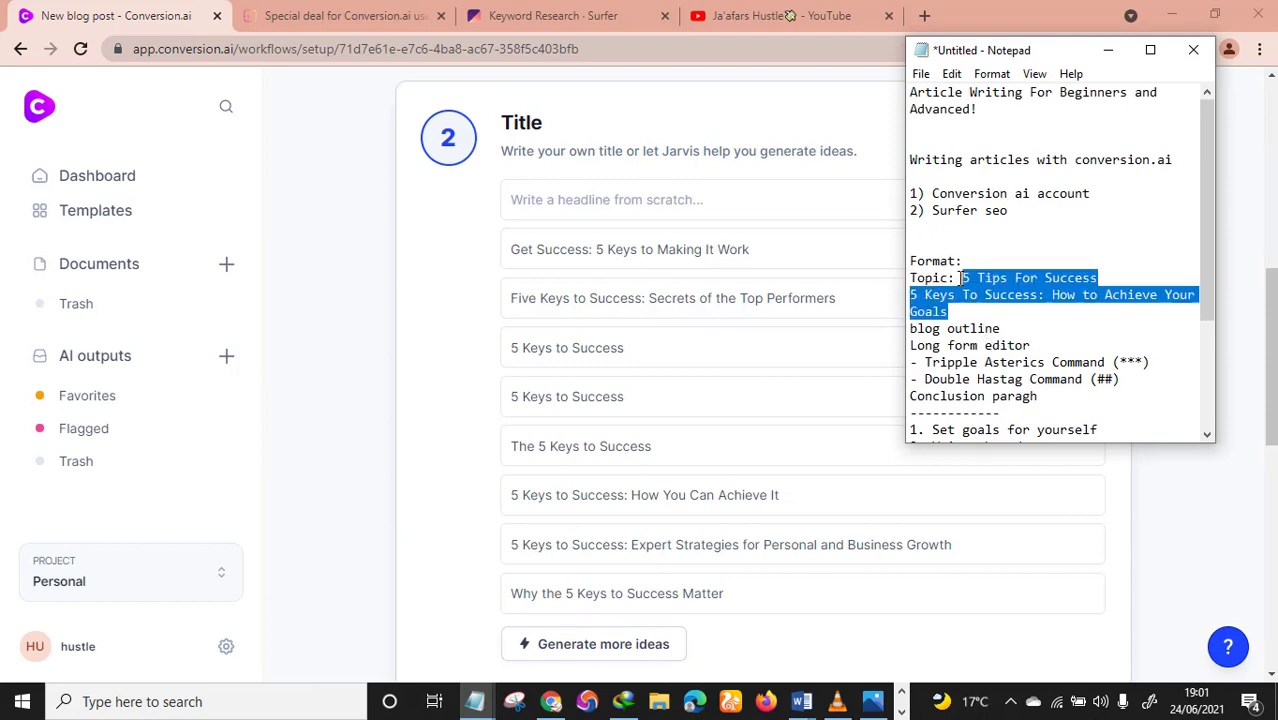
right_click(962, 278)
click(939, 300)
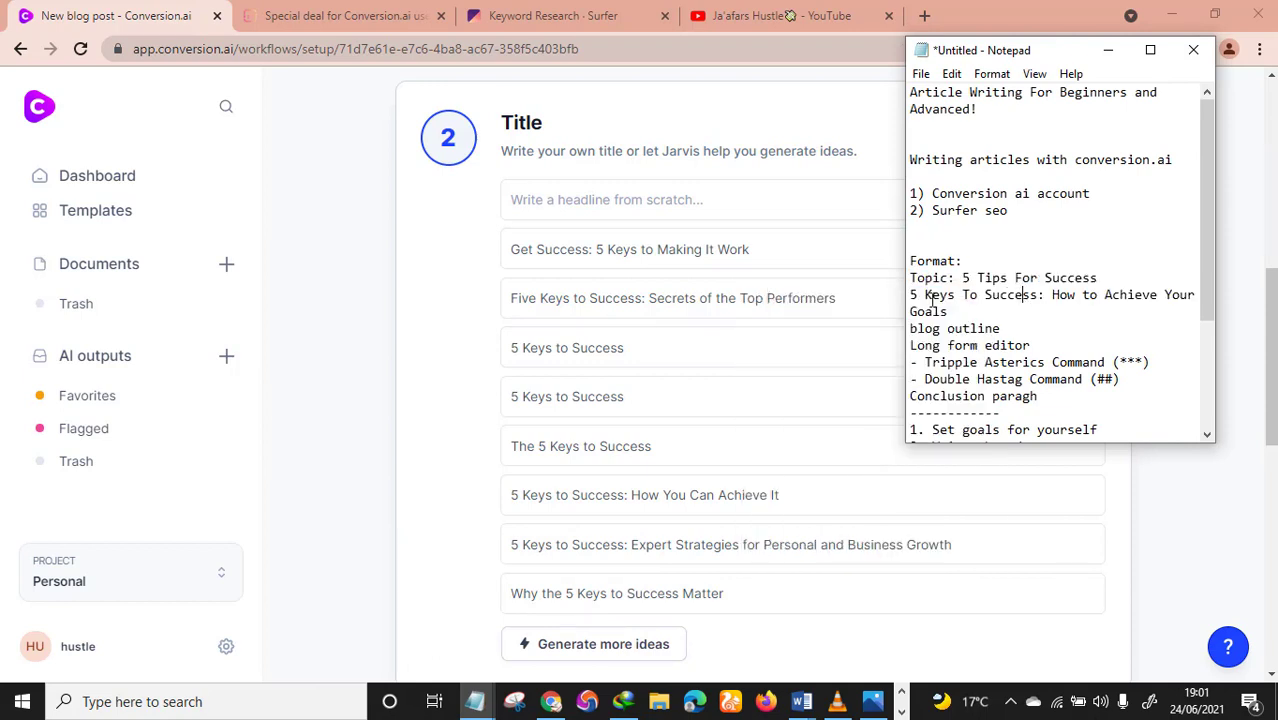
drag(911, 302, 948, 312)
right_click(952, 304)
click(845, 361)
click(1108, 49)
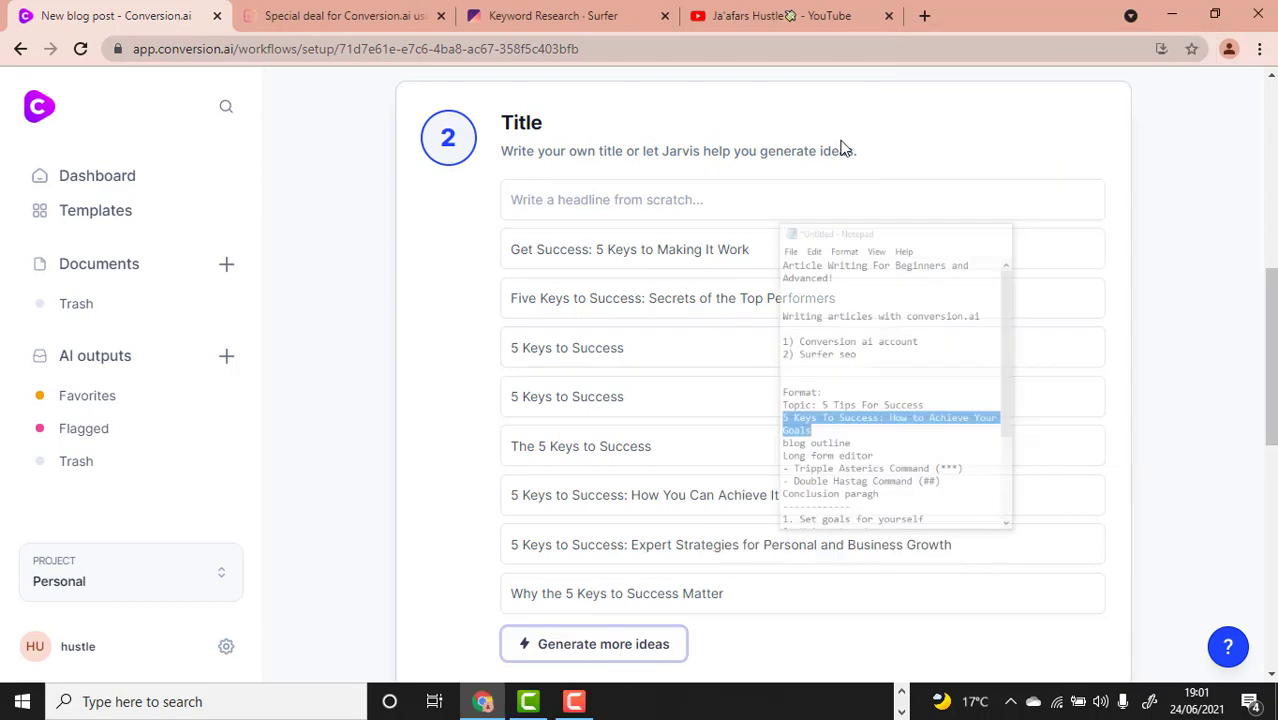
Step: Paste "5 Keys To Success: How to Achieve Your Goals" as the custom headline and use it as the article title
click(590, 205)
right_click(588, 206)
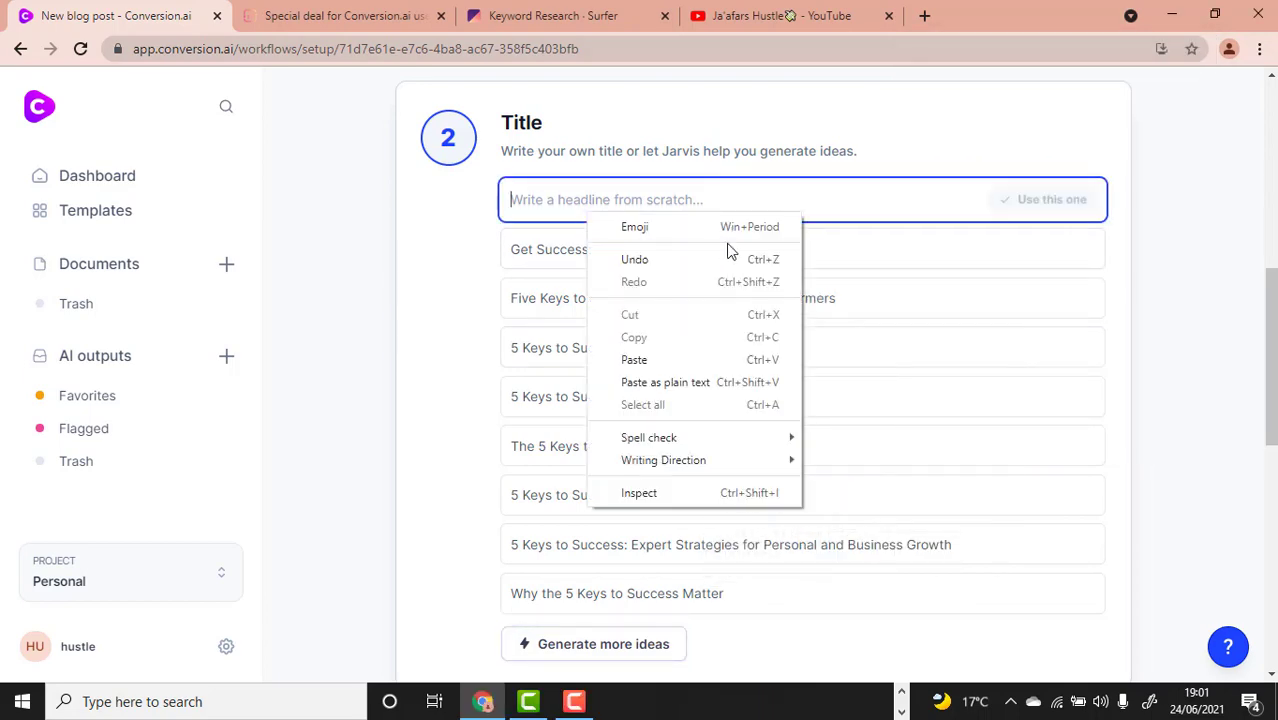
click(685, 357)
scroll(664, 420, down, 1)
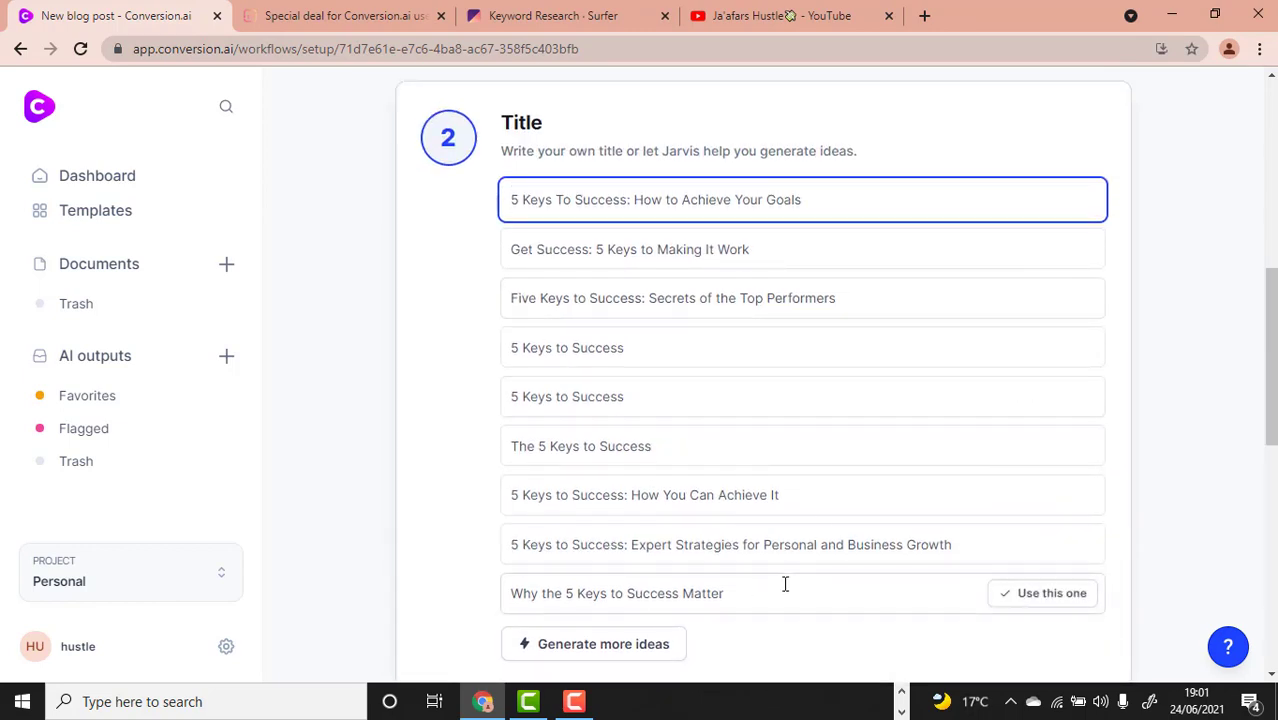
scroll(600, 610, down, 1)
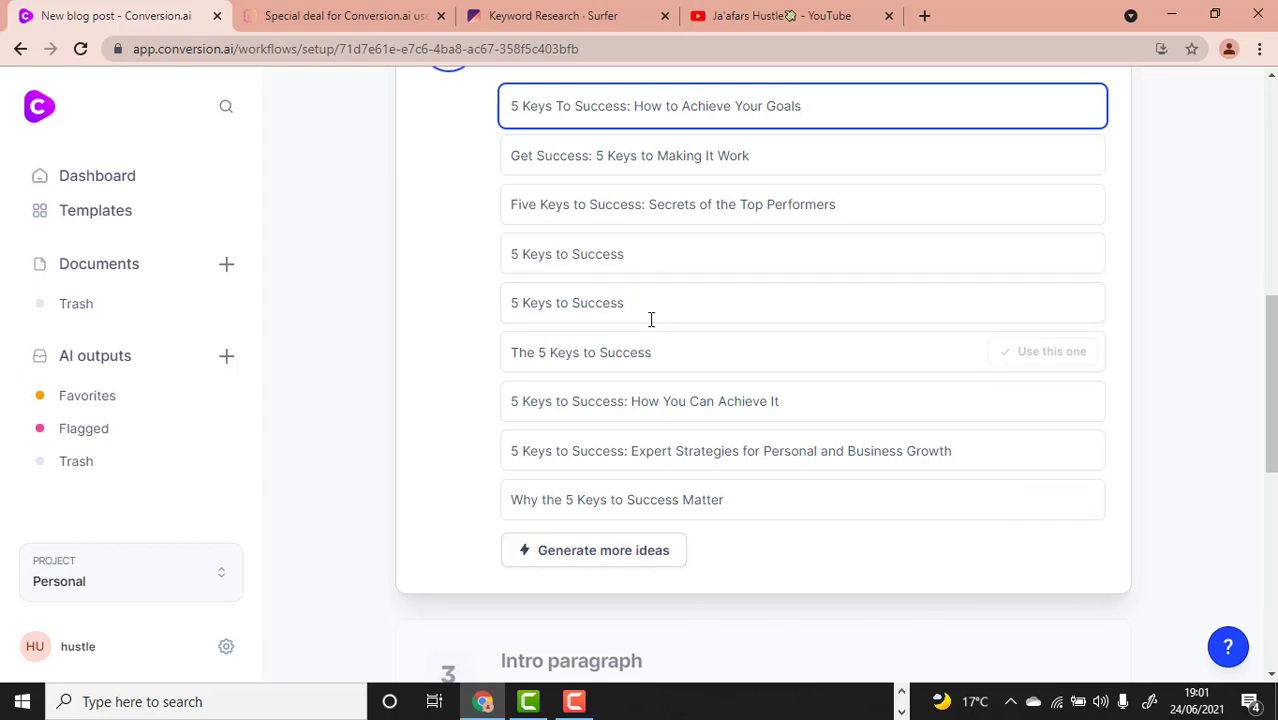
scroll(727, 345, up, 2)
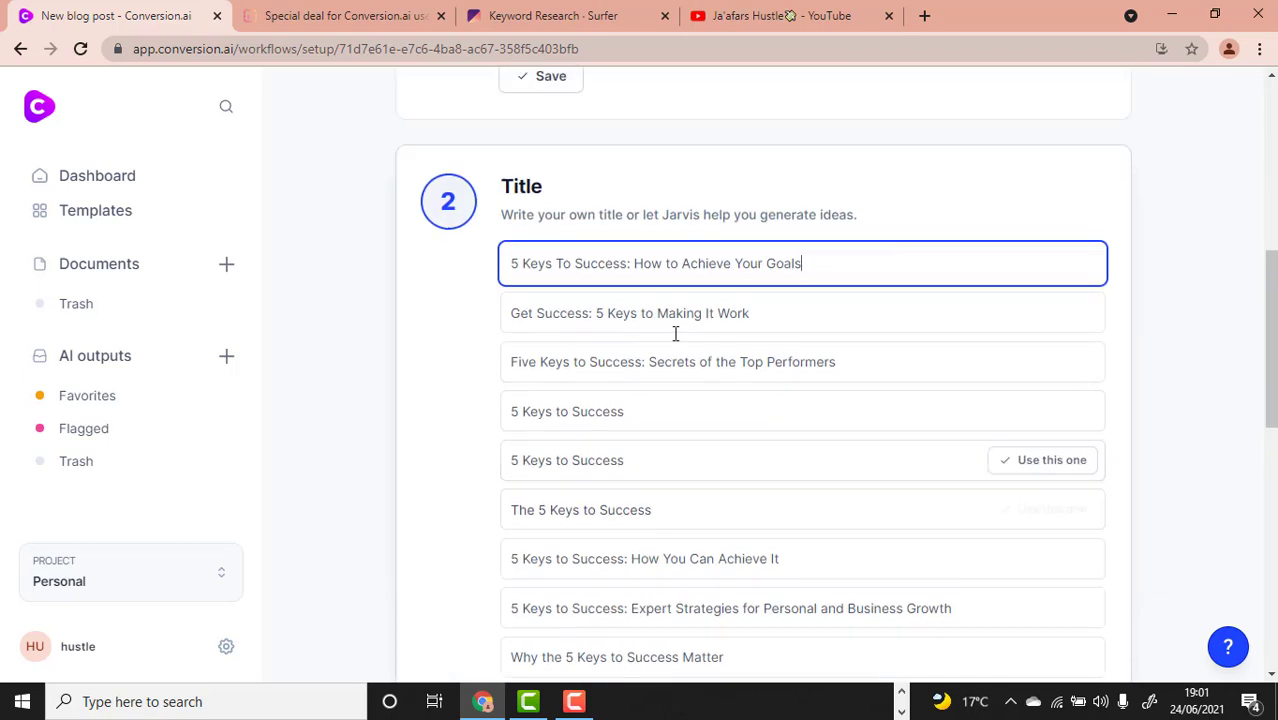
click(1048, 296)
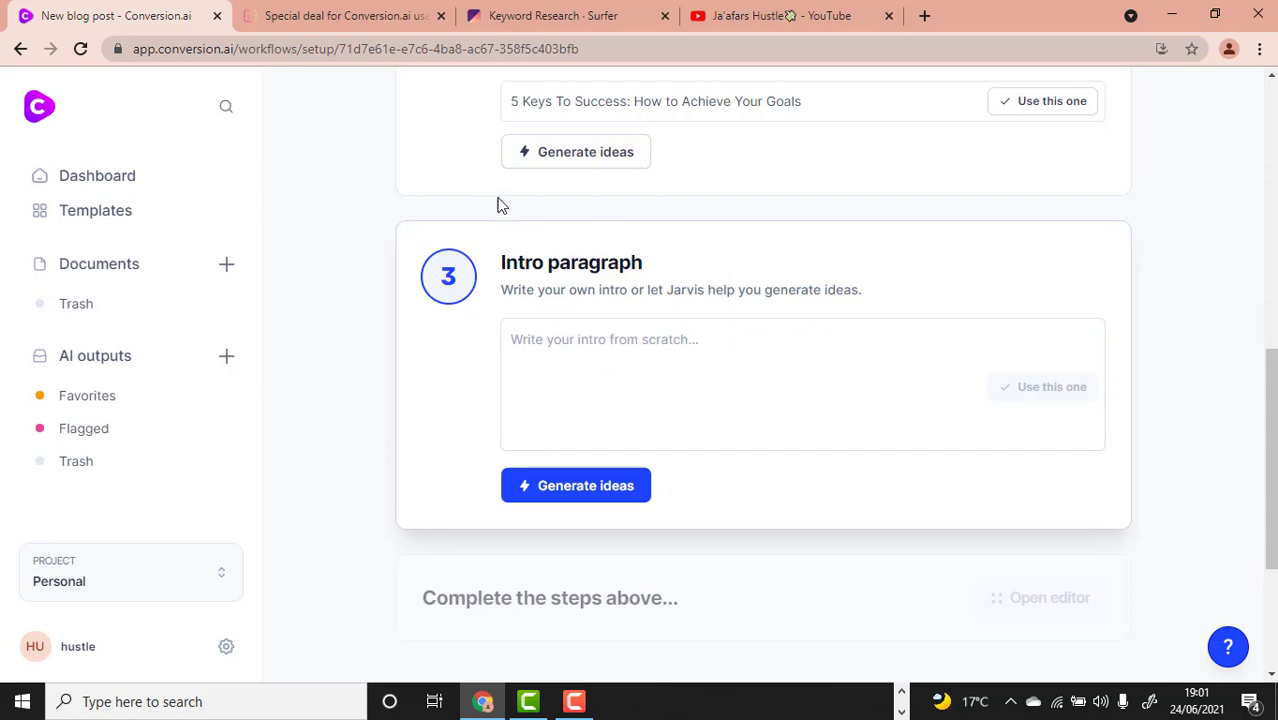
Step: Have Jarvis generate intro paragraph ideas for the titled article
scroll(803, 408, up, 2)
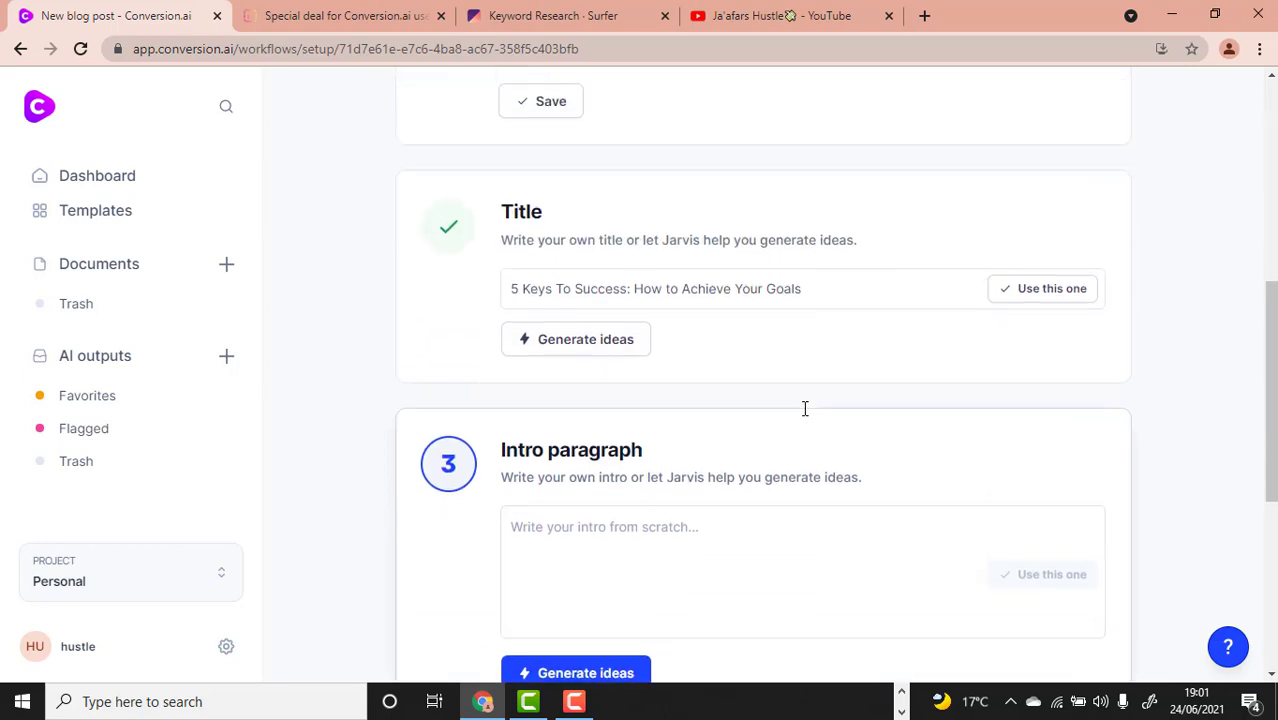
scroll(790, 420, down, 1)
scroll(637, 544, down, 1)
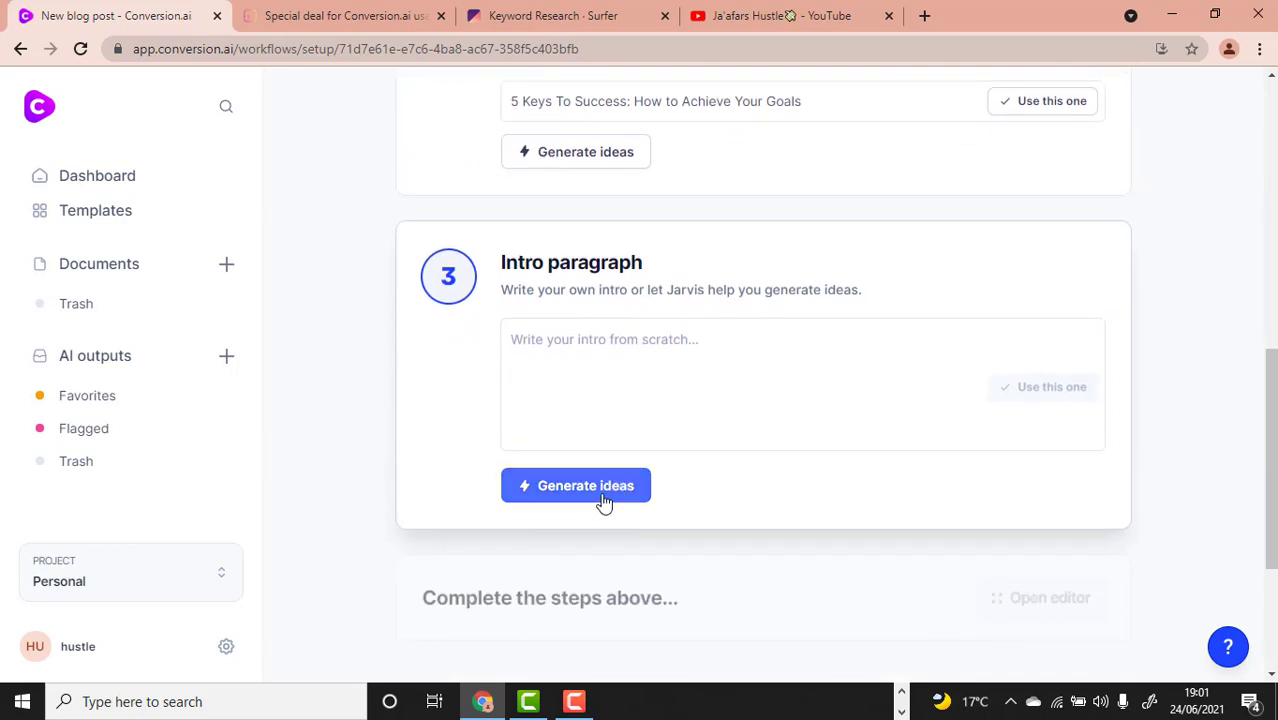
click(566, 490)
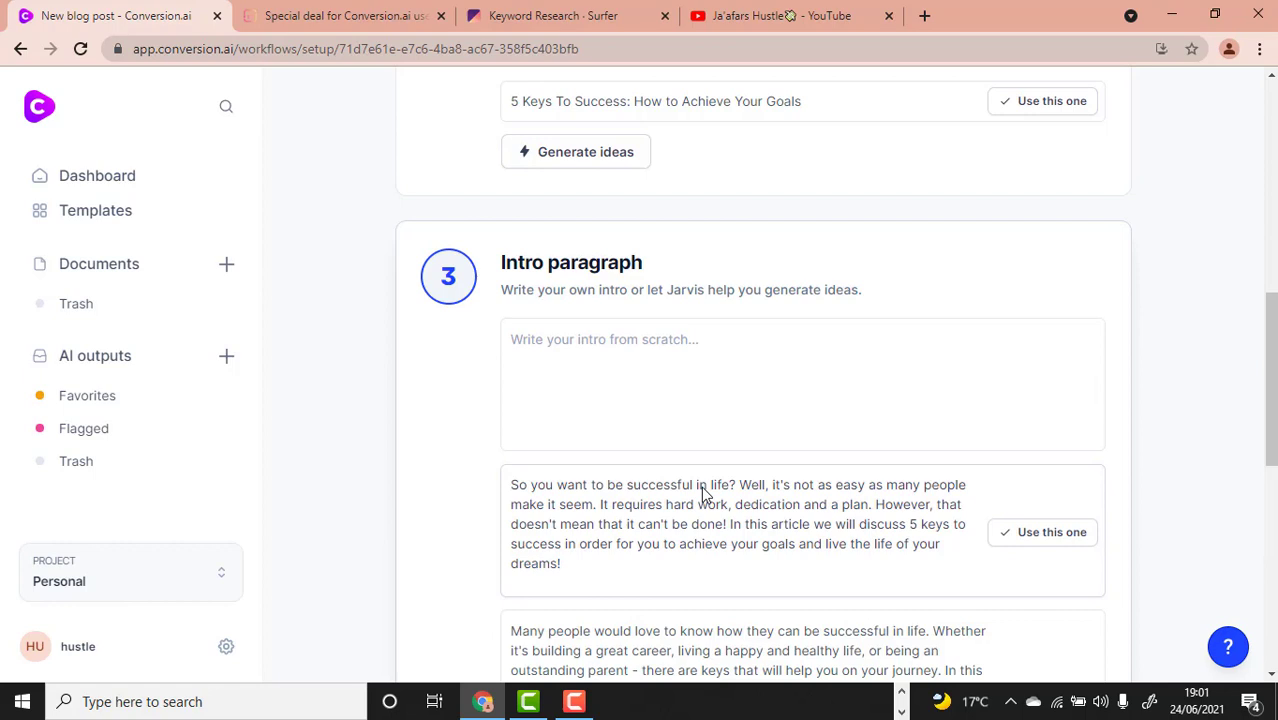
Step: Read and compare the generated intro paragraphs, including the full text of the one that lists five keys
scroll(702, 486, down, 2)
scroll(775, 440, down, 1)
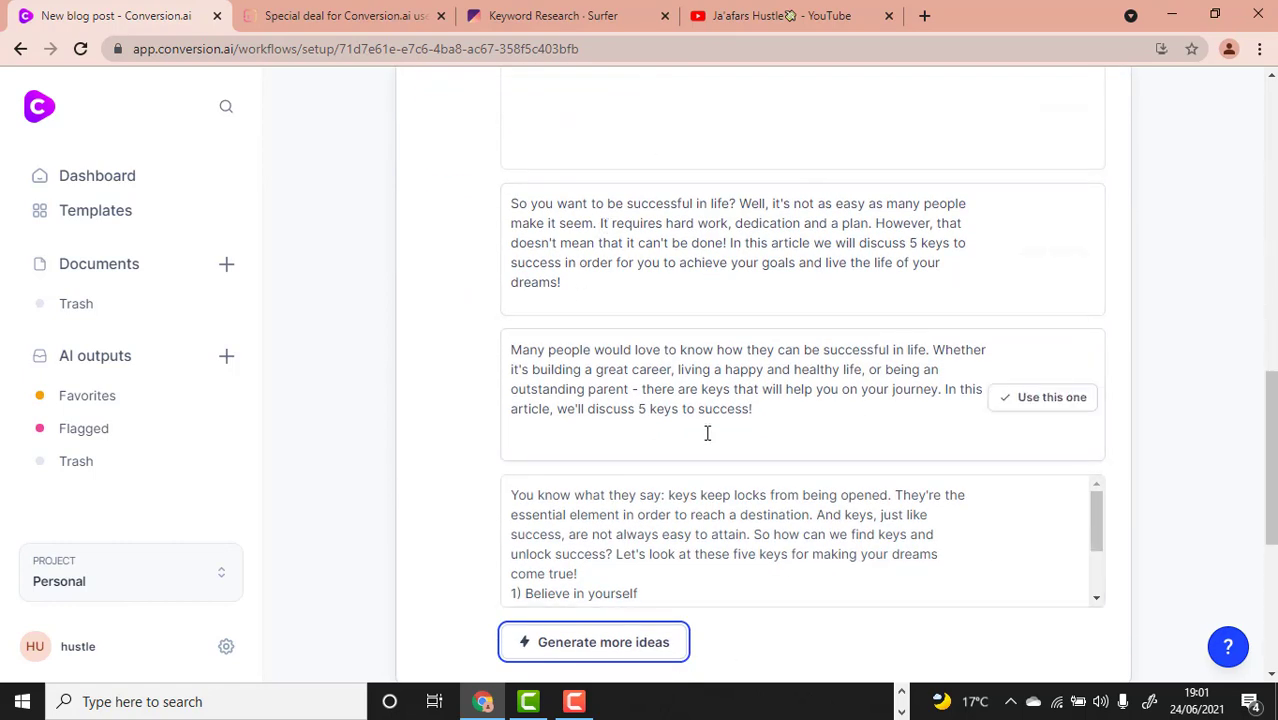
scroll(707, 431, down, 1)
scroll(688, 429, up, 2)
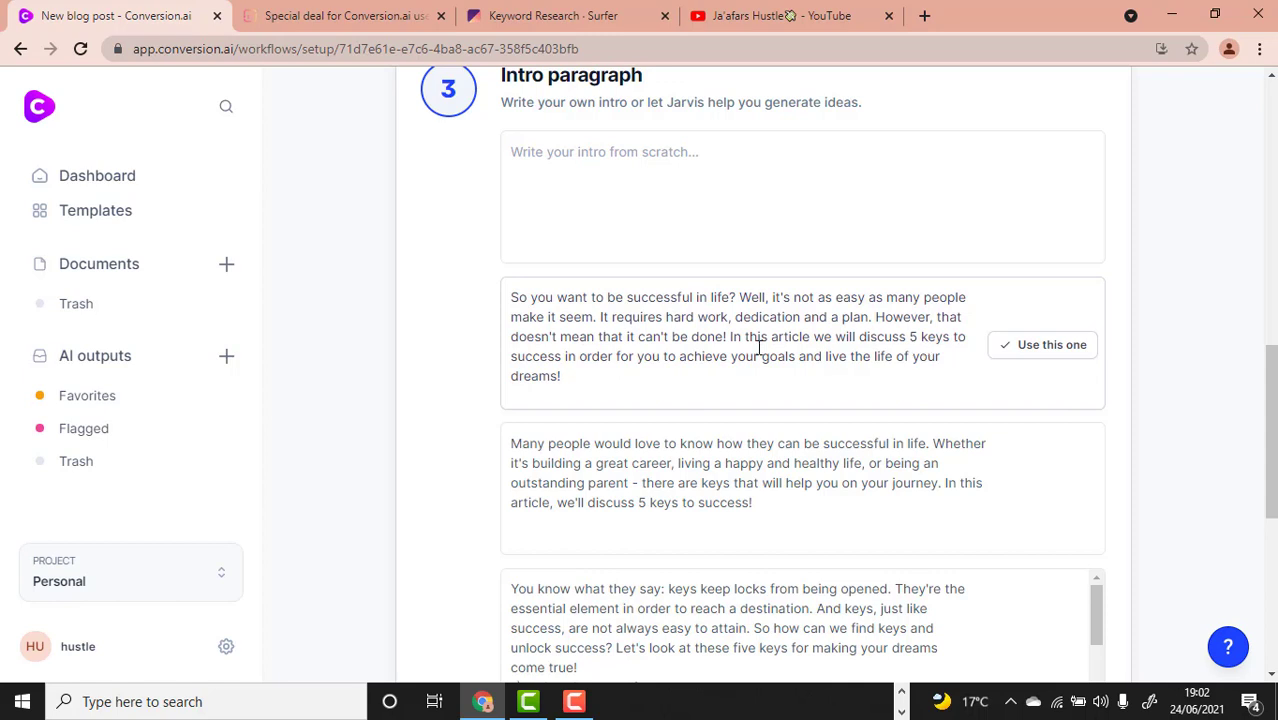
scroll(590, 403, down, 2)
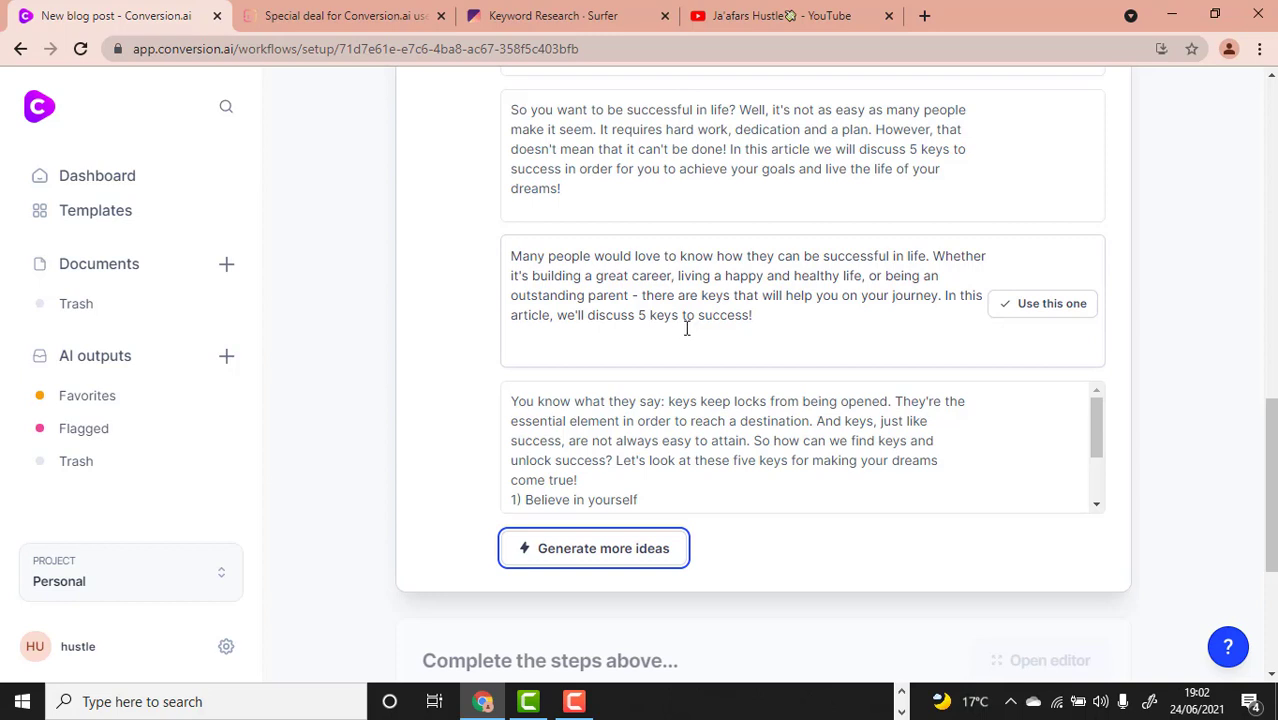
scroll(711, 316, down, 1)
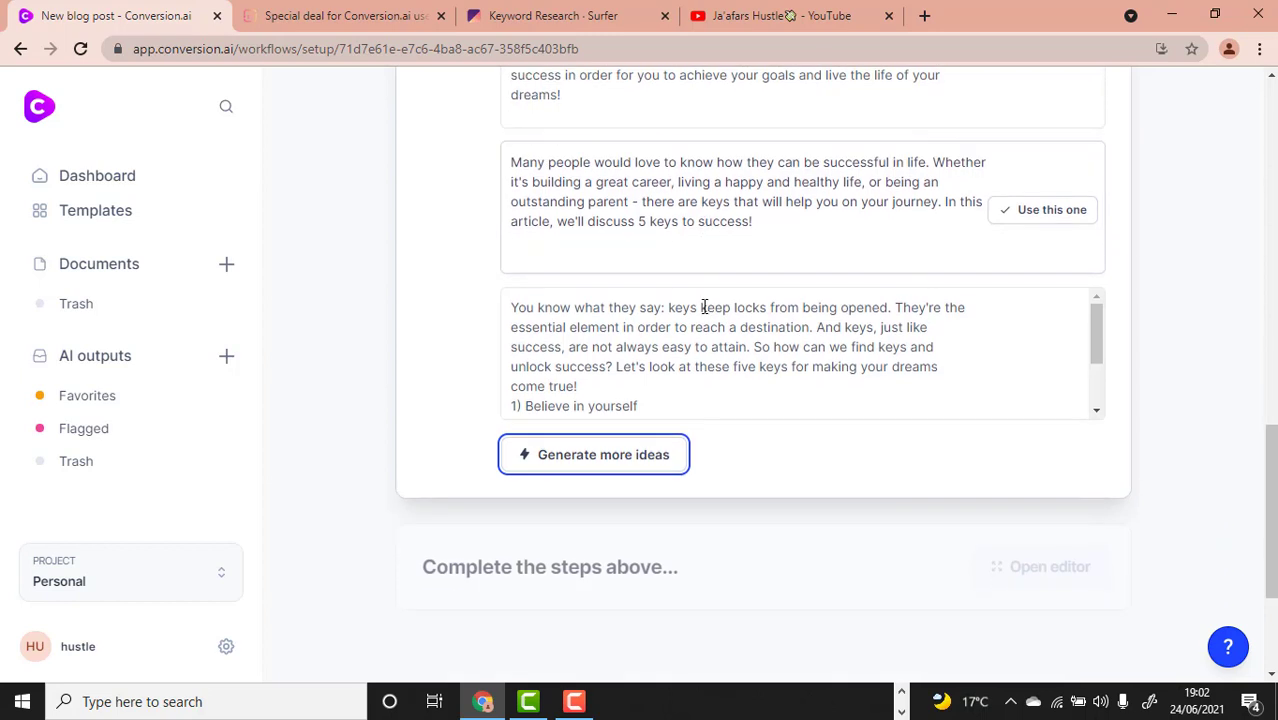
scroll(655, 450, up, 1)
scroll(659, 438, down, 2)
scroll(661, 440, up, 2)
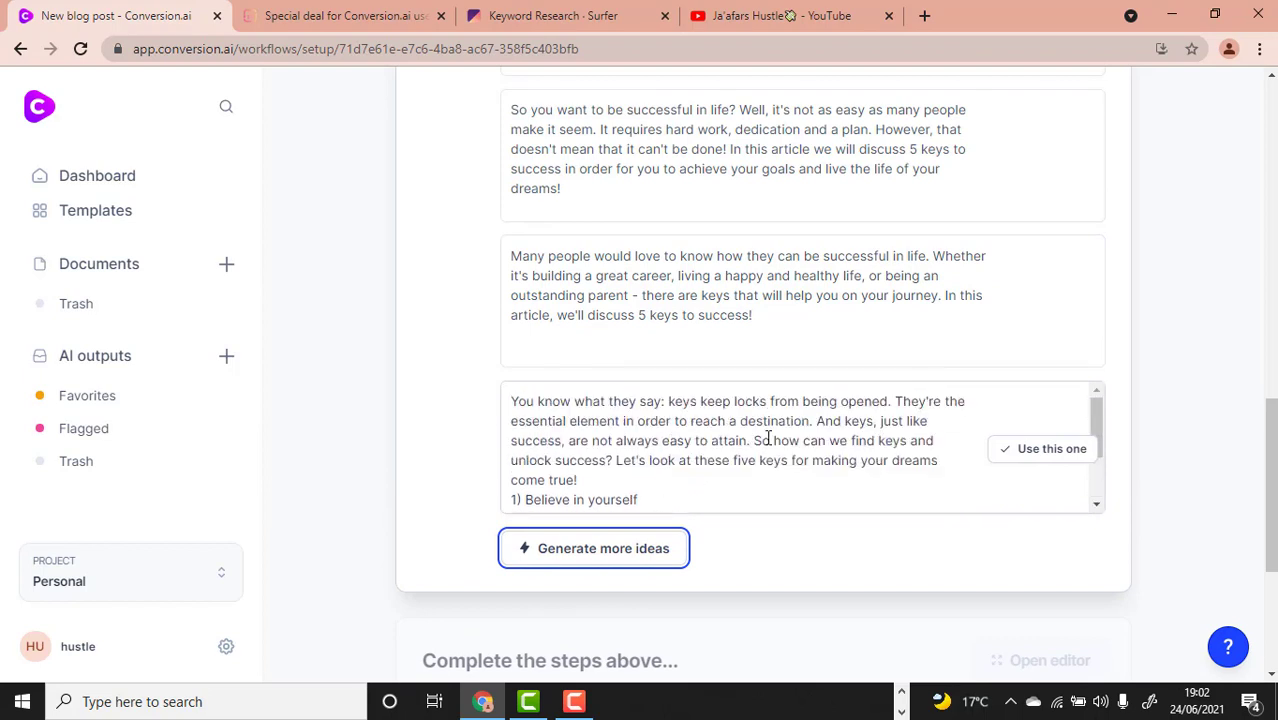
scroll(771, 437, down, 2)
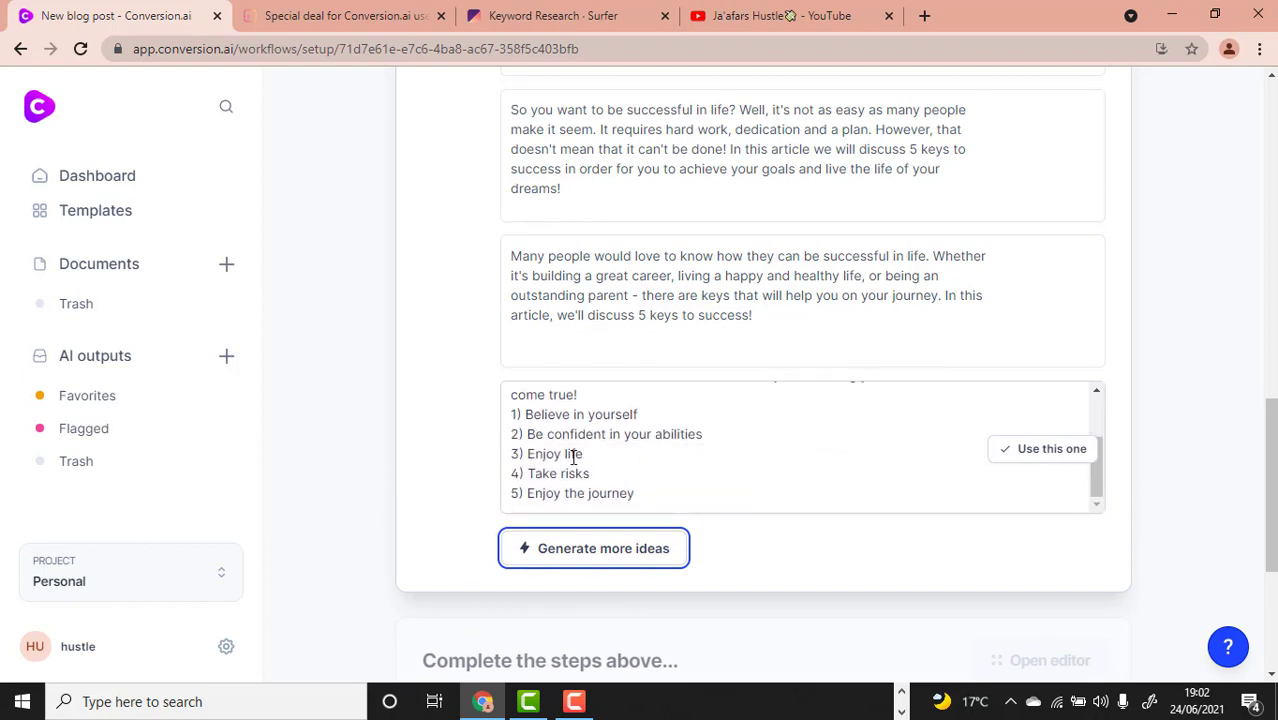
Step: Reread the suggested intro paragraphs, checking the full text of the one with the five-point list against the others
scroll(600, 456, up, 2)
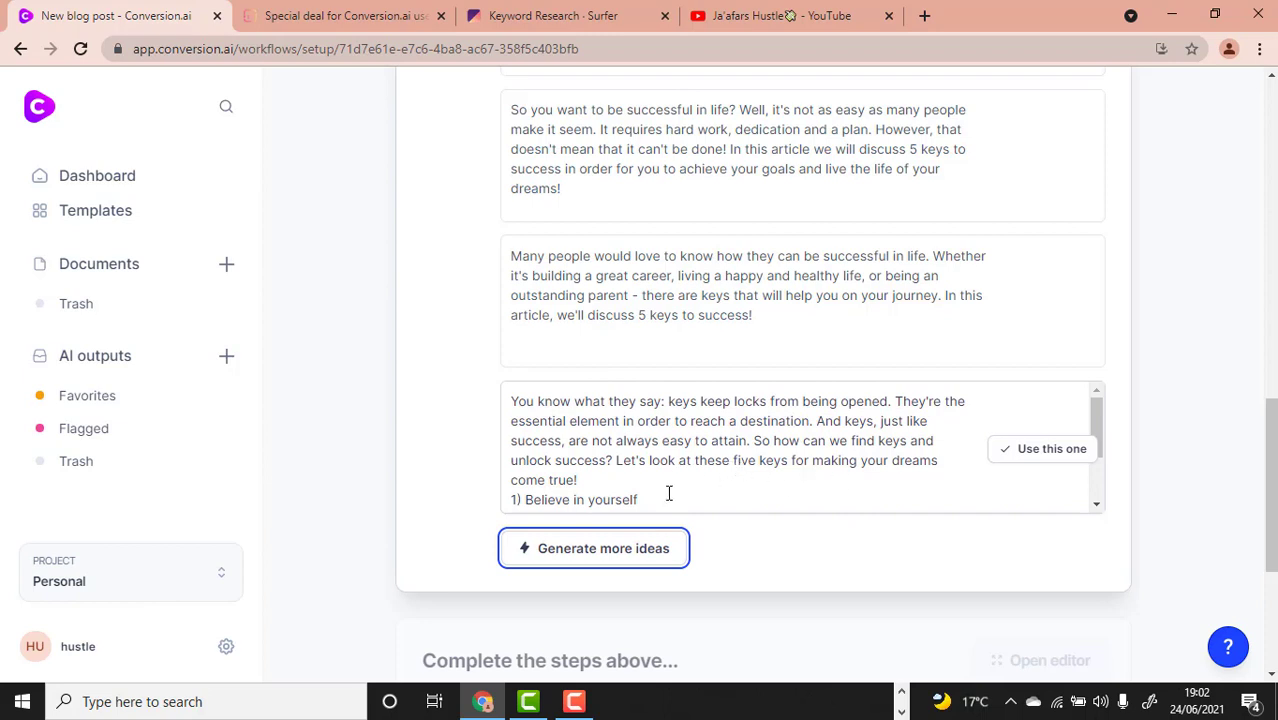
scroll(652, 492, down, 2)
scroll(645, 485, up, 2)
scroll(700, 460, down, 2)
scroll(776, 458, down, 2)
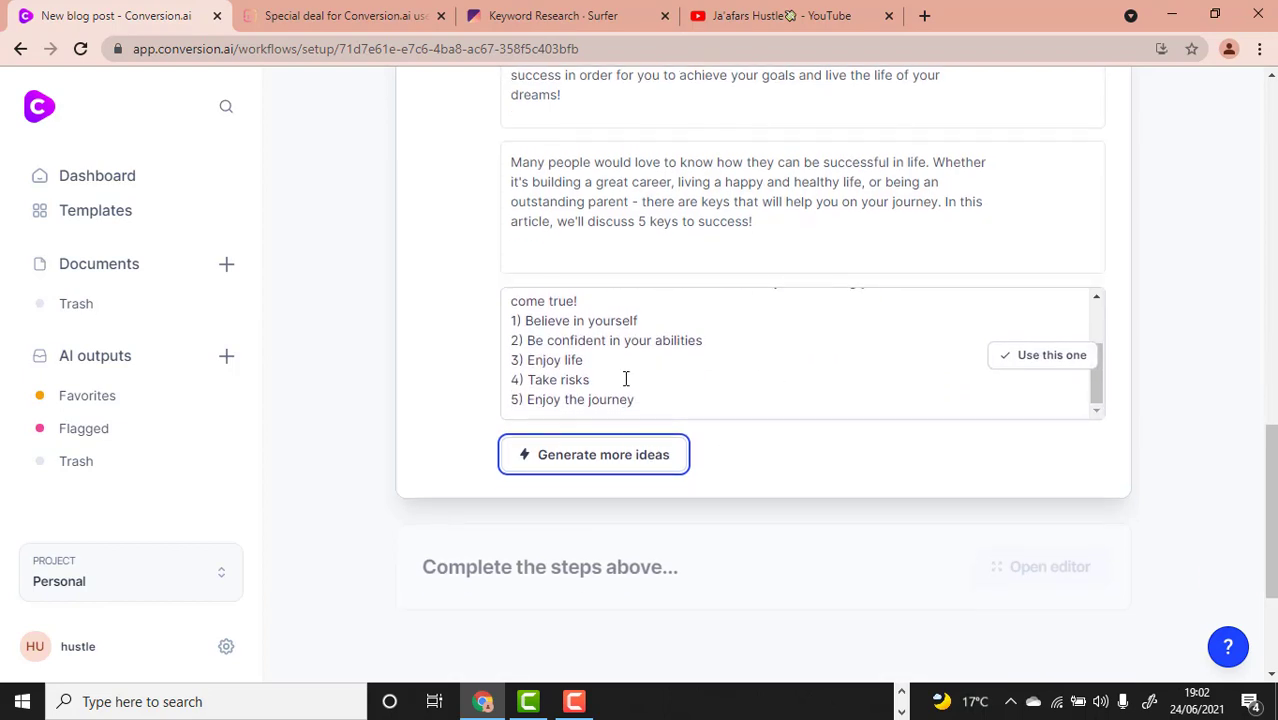
scroll(610, 395, up, 3)
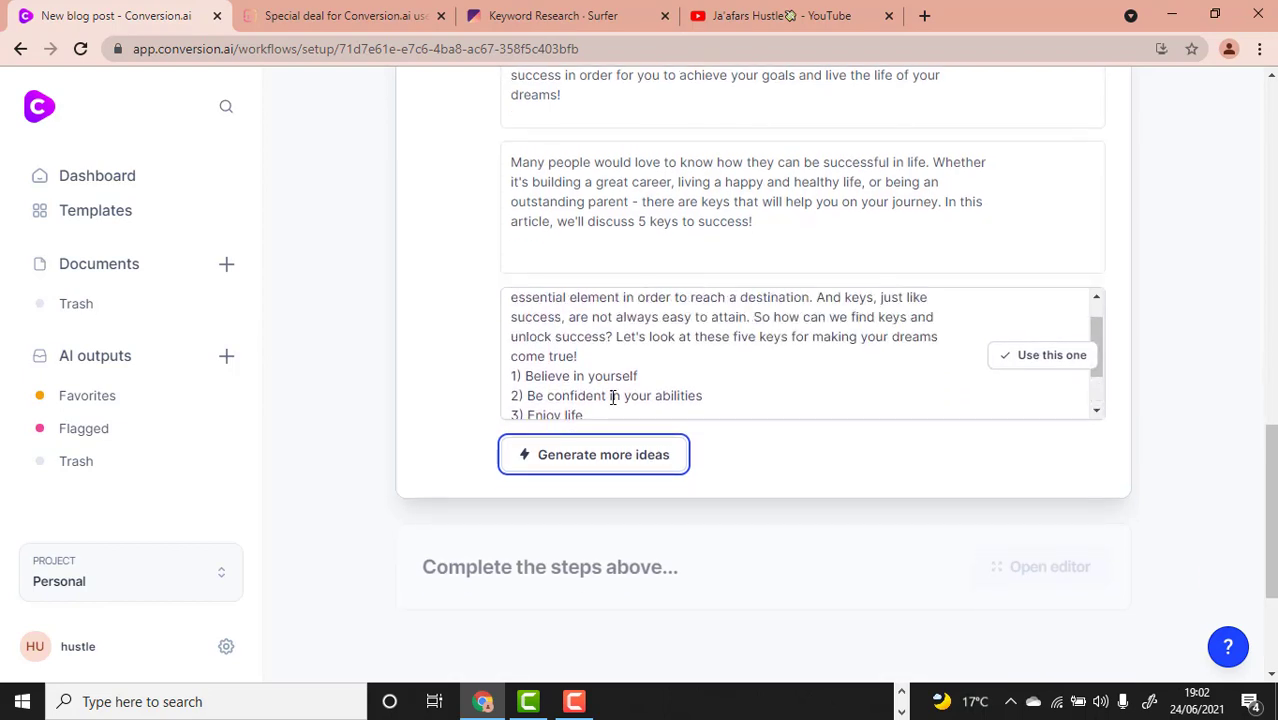
scroll(645, 397, up, 2)
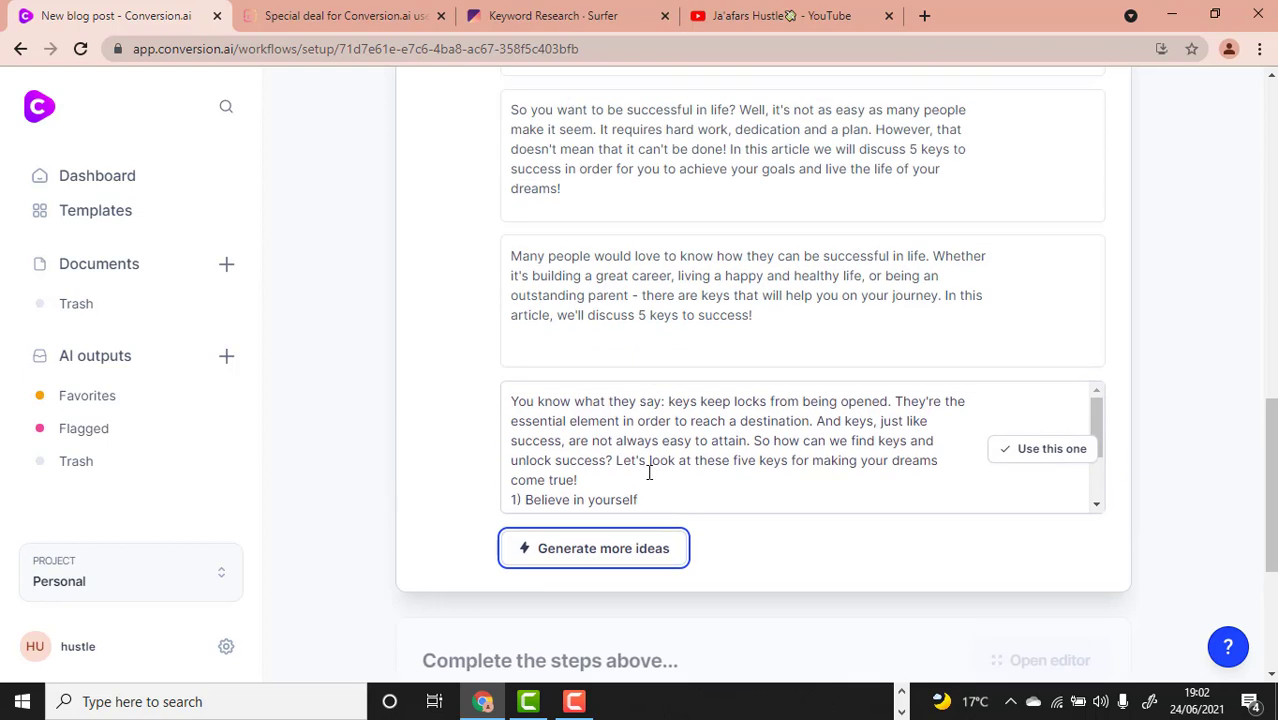
scroll(640, 471, up, 2)
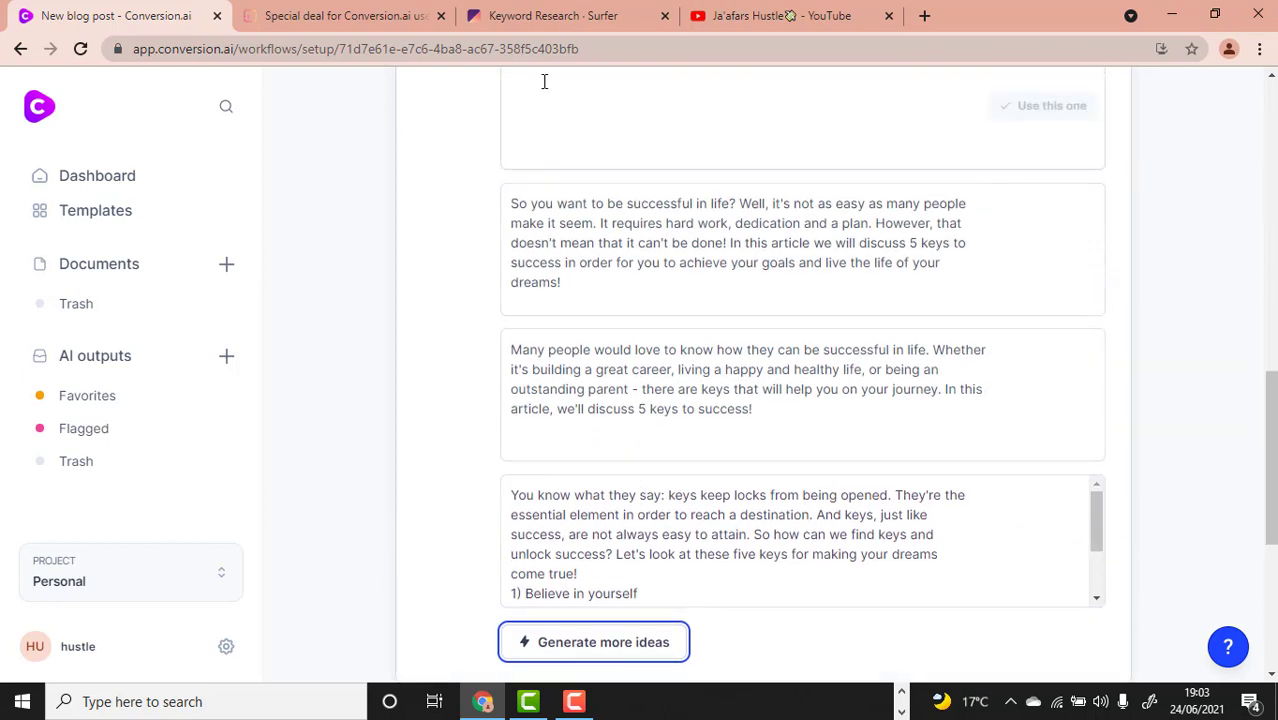
scroll(799, 379, down, 2)
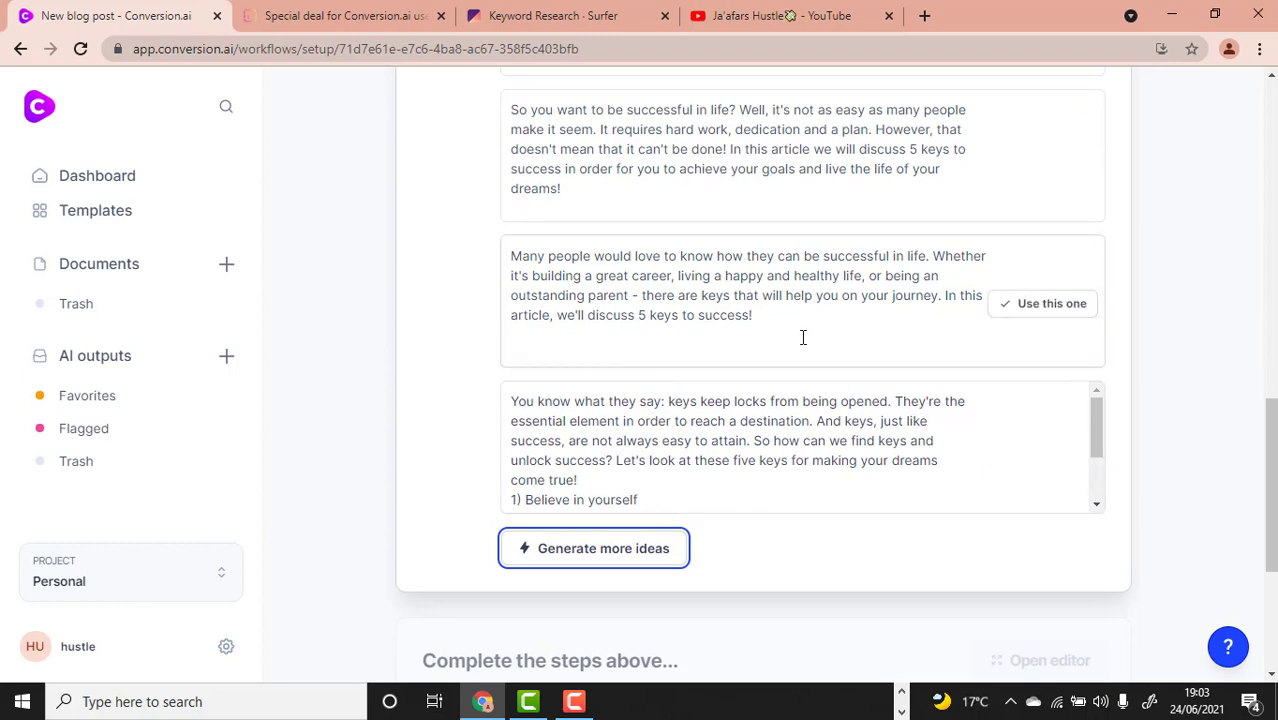
scroll(772, 341, up, 2)
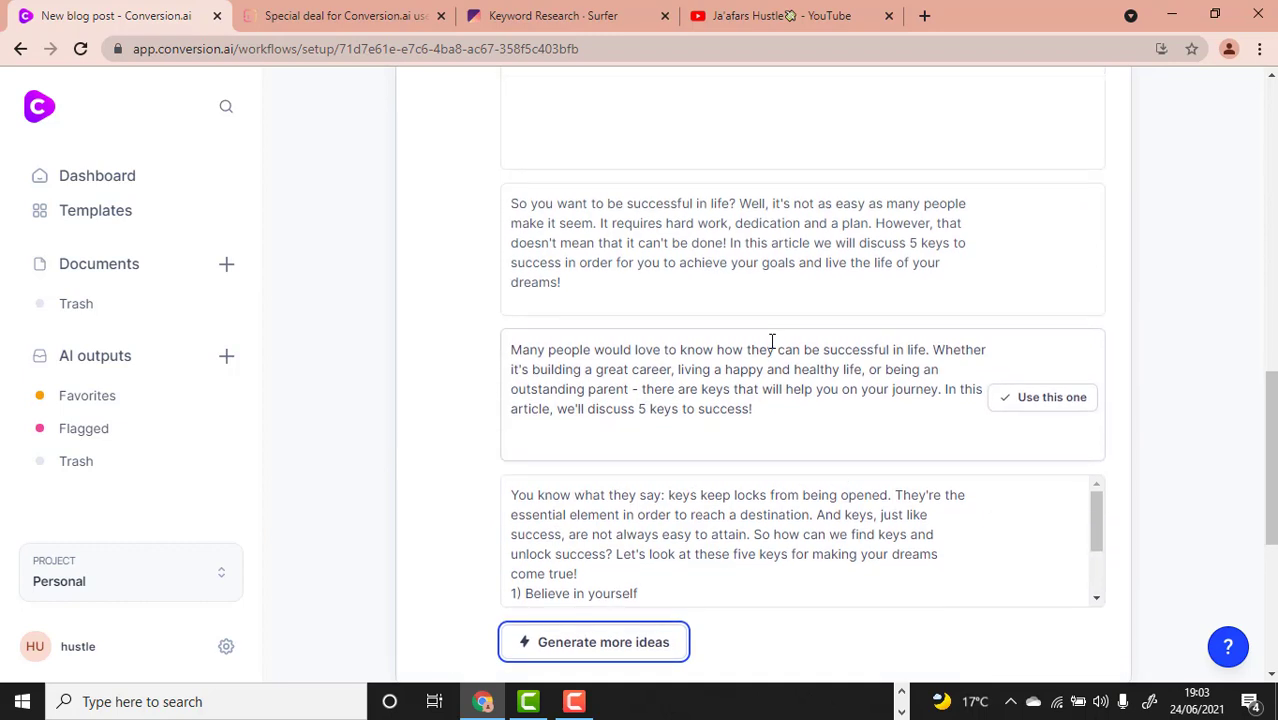
Step: Have Jarvis generate more ideas for the intro paragraph
scroll(772, 341, down, 4)
click(636, 470)
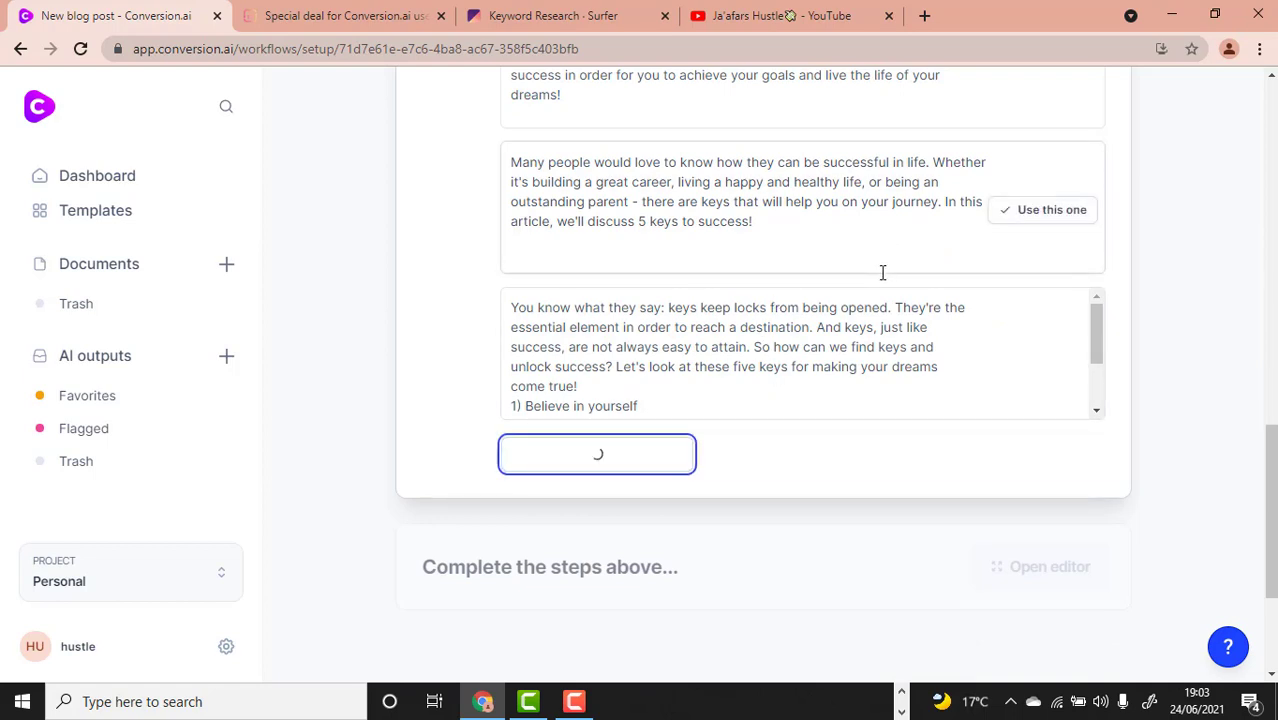
scroll(882, 272, up, 1)
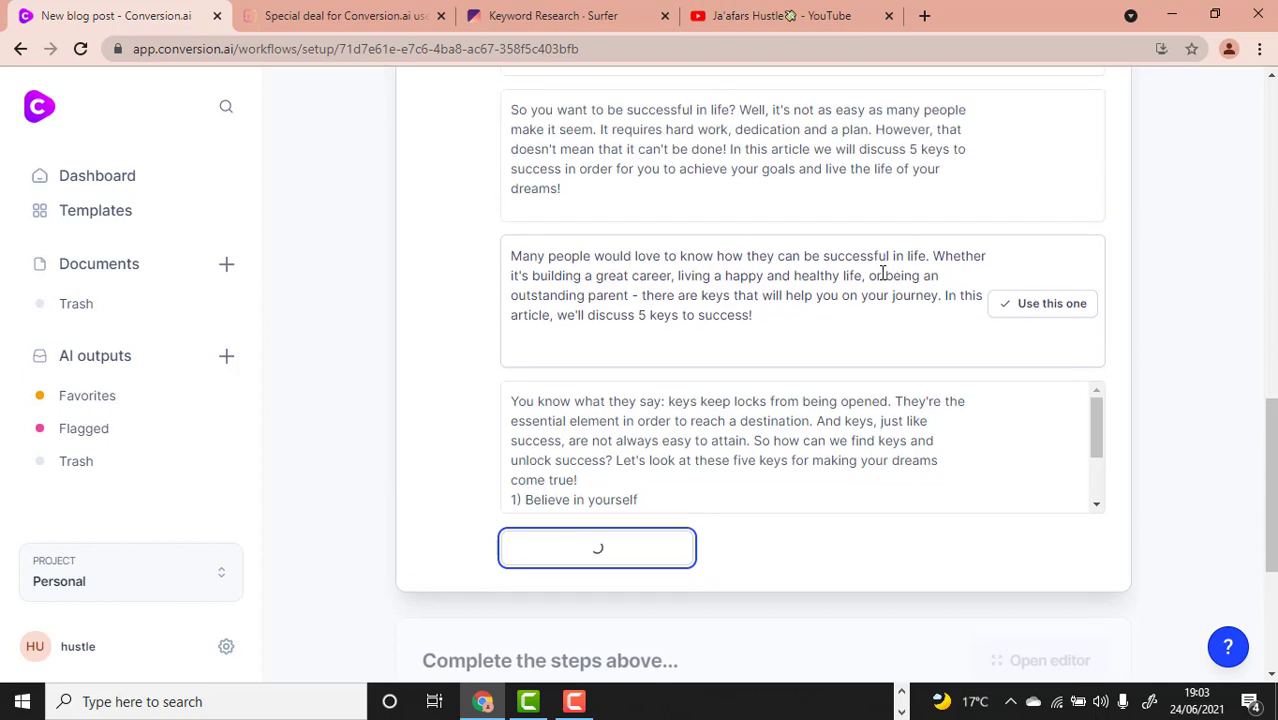
scroll(882, 272, down, 2)
scroll(833, 331, down, 2)
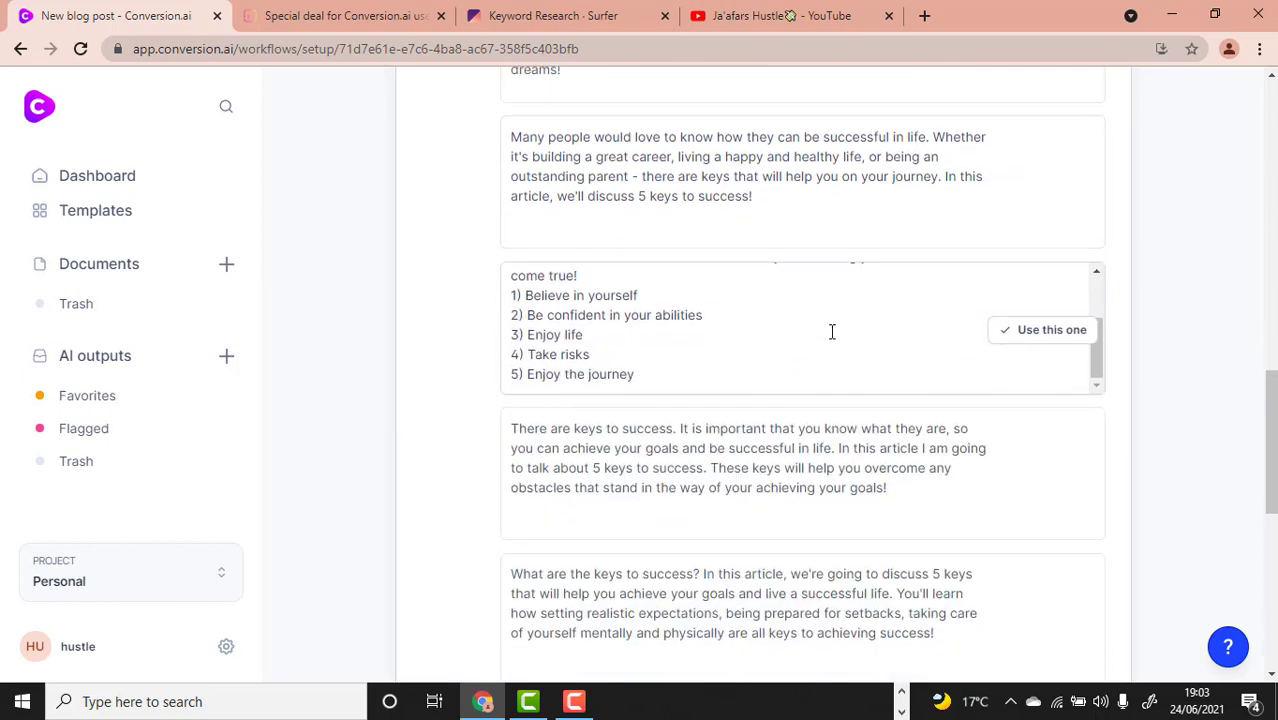
Step: Read the newly generated intro paragraphs and compare them with the earlier suggestions
scroll(832, 331, down, 1)
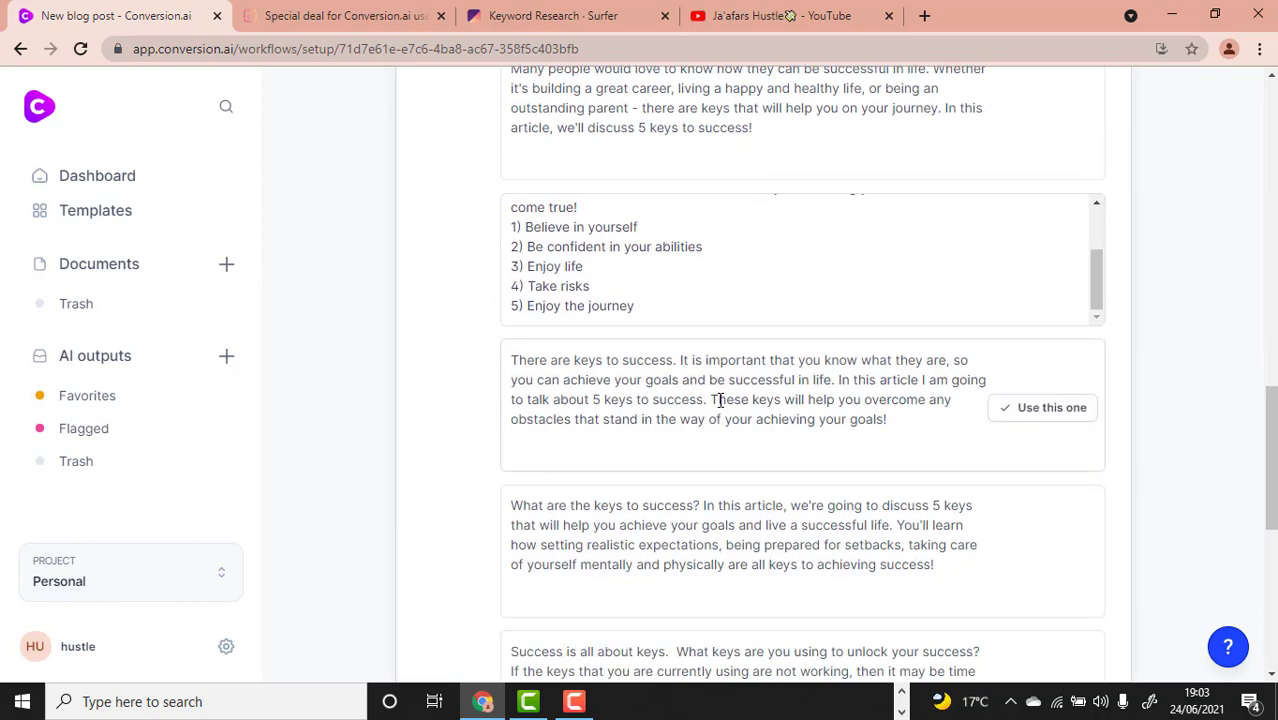
scroll(720, 400, down, 2)
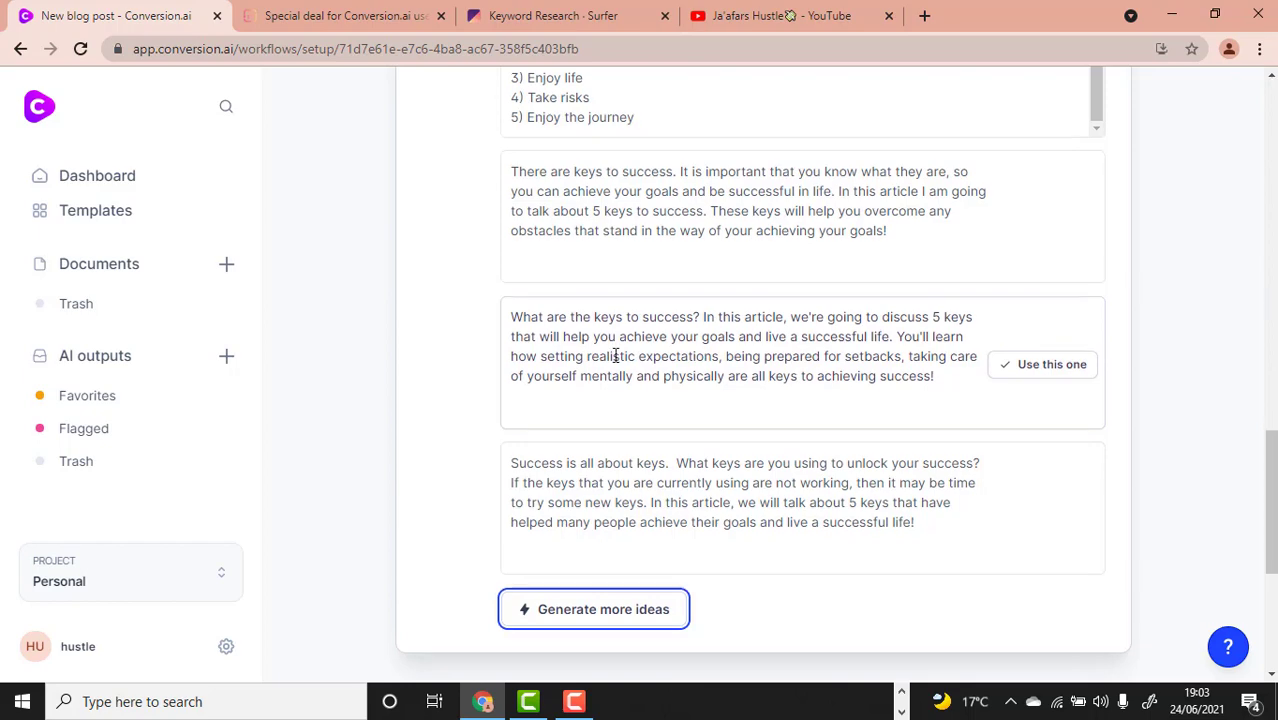
scroll(615, 357, down, 1)
scroll(716, 390, up, 4)
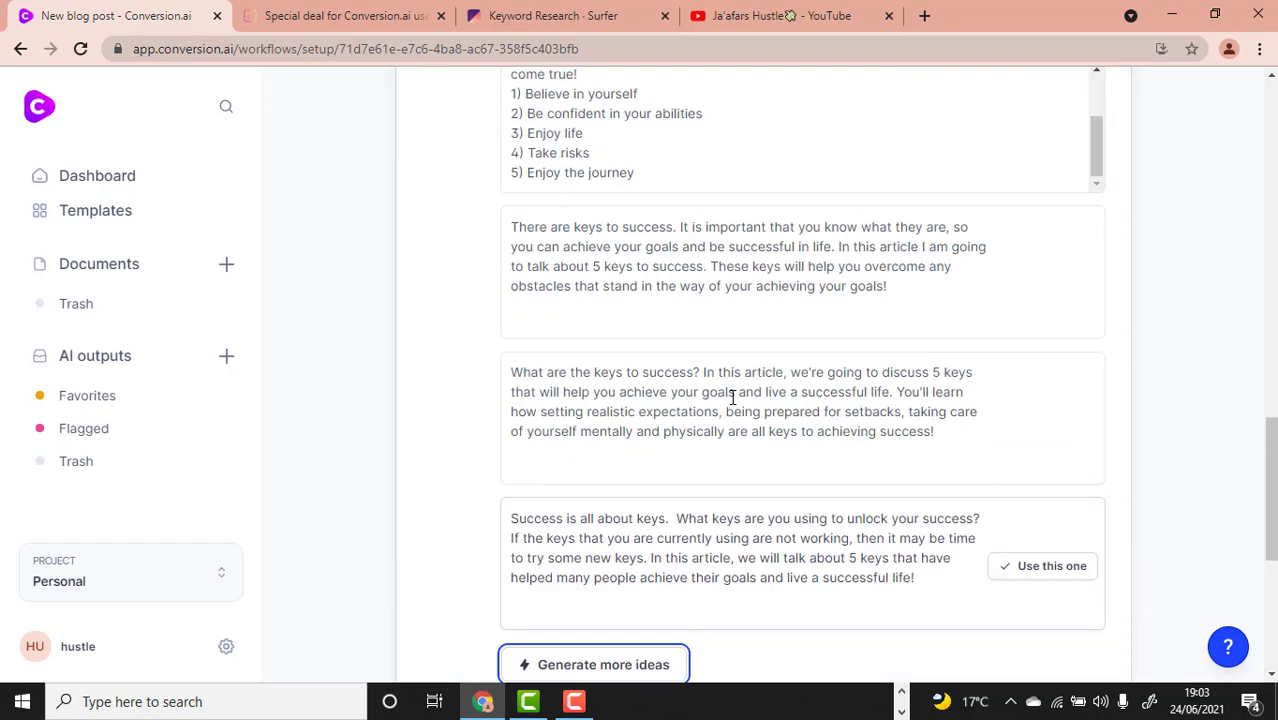
scroll(637, 390, up, 2)
scroll(636, 390, up, 3)
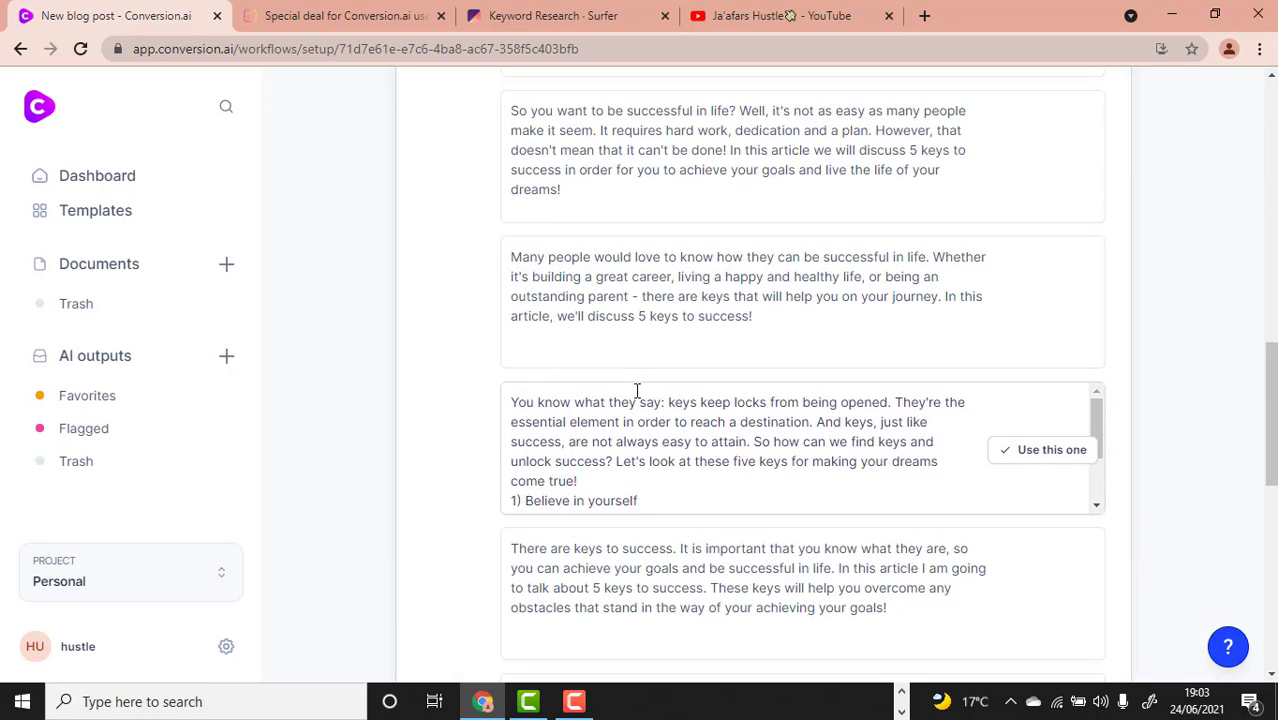
scroll(648, 351, down, 2)
scroll(712, 386, down, 2)
scroll(712, 386, down, 1)
scroll(690, 400, up, 1)
scroll(695, 494, up, 2)
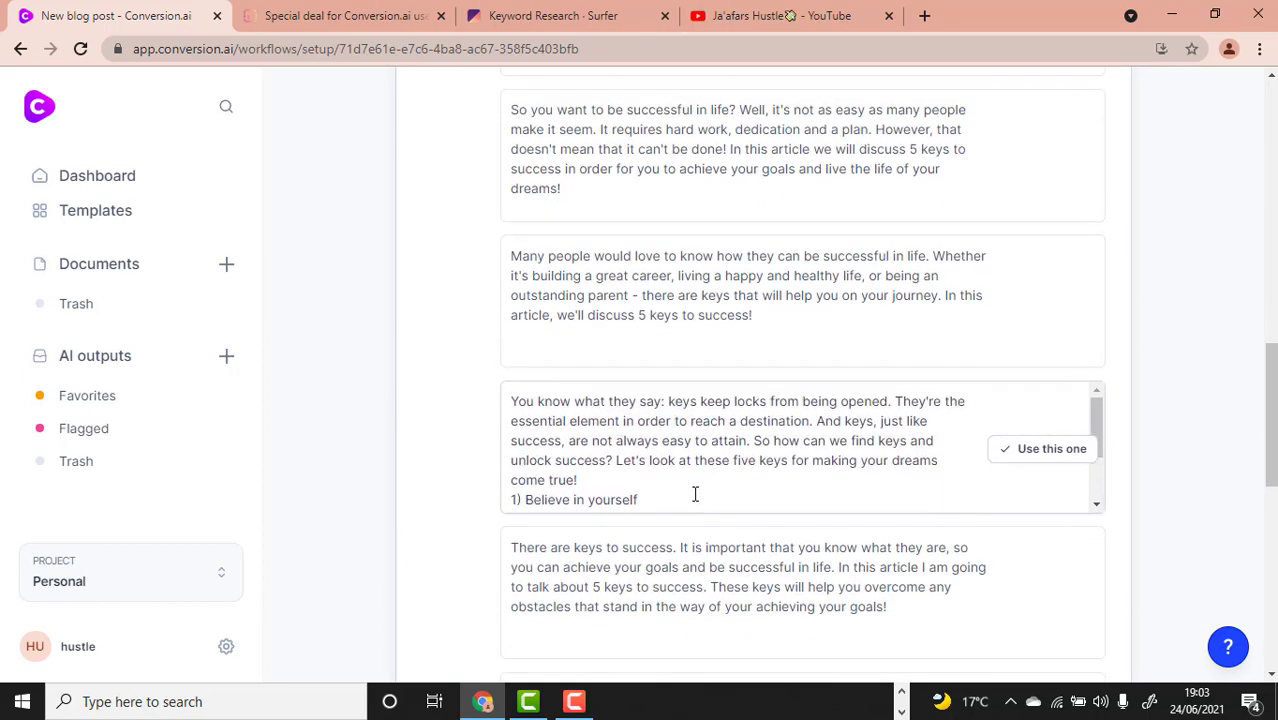
Step: Use the suggestion beginning "So you want to be successful in life?" as the article's intro paragraph
scroll(696, 491, up, 2)
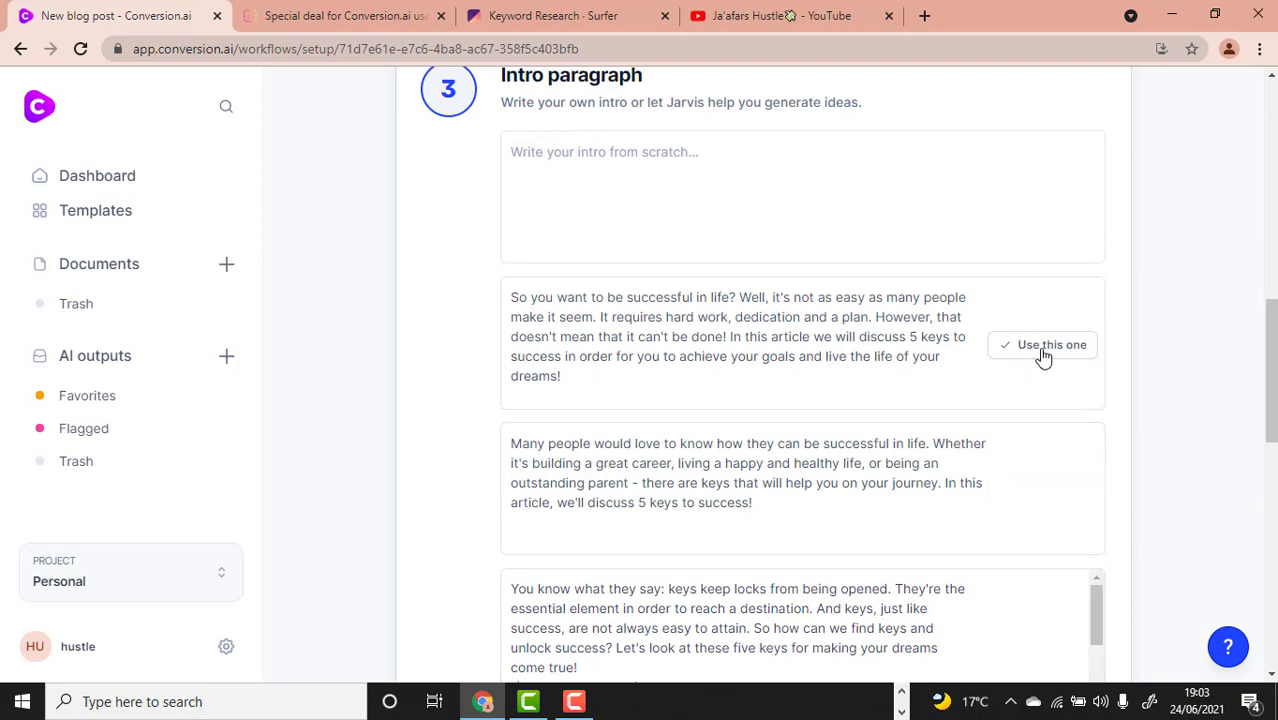
click(1043, 350)
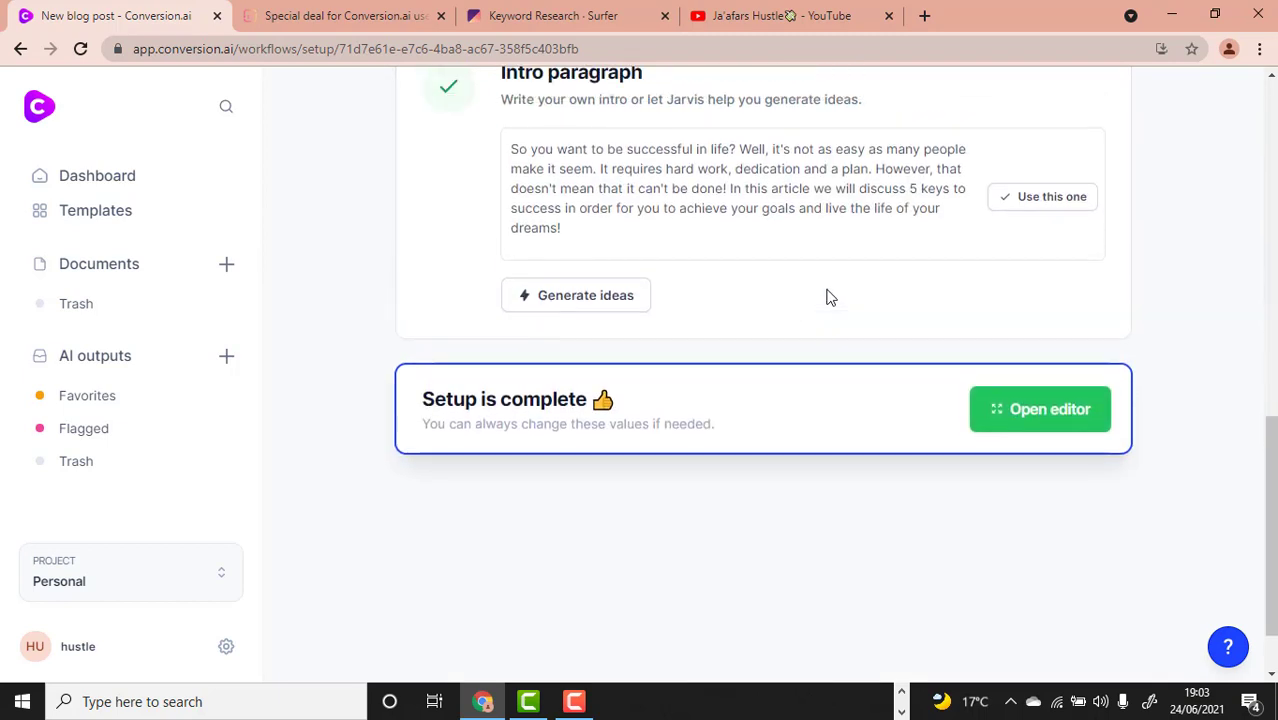
scroll(828, 326, up, 2)
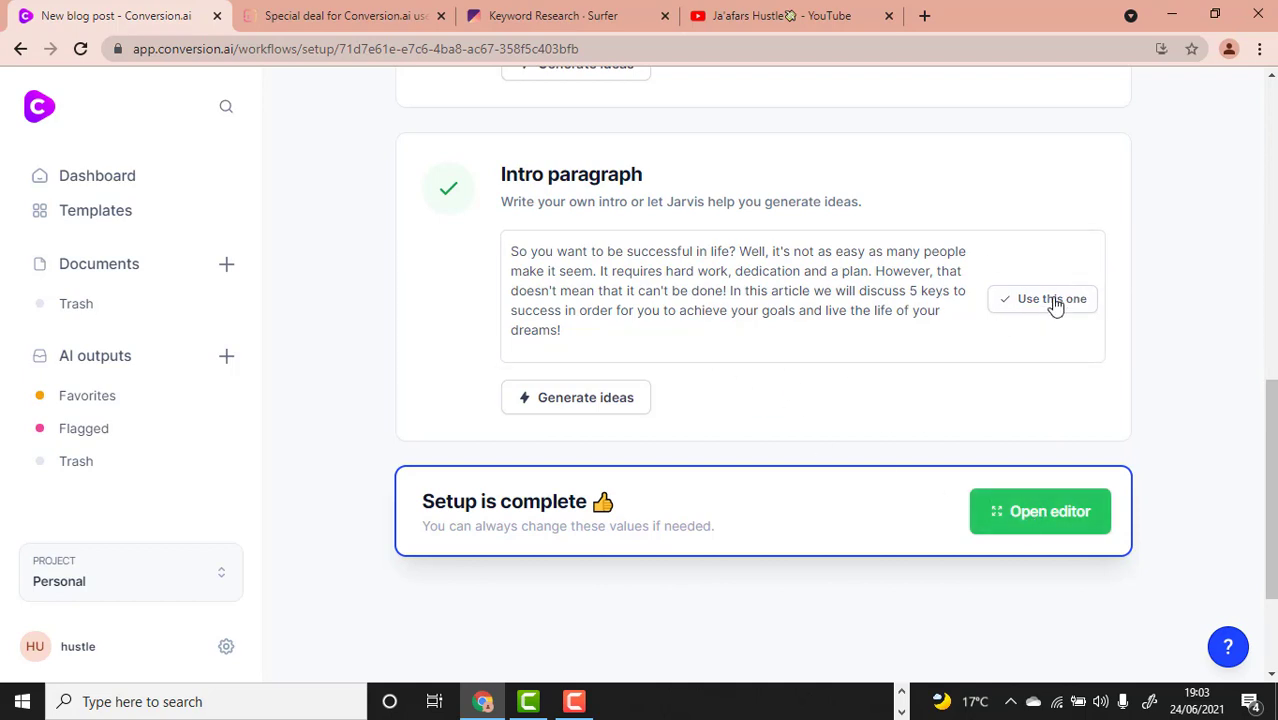
Step: Open the article in the document editor, skipping the tutorial, and insert a blank line above the intro paragraph
click(1050, 518)
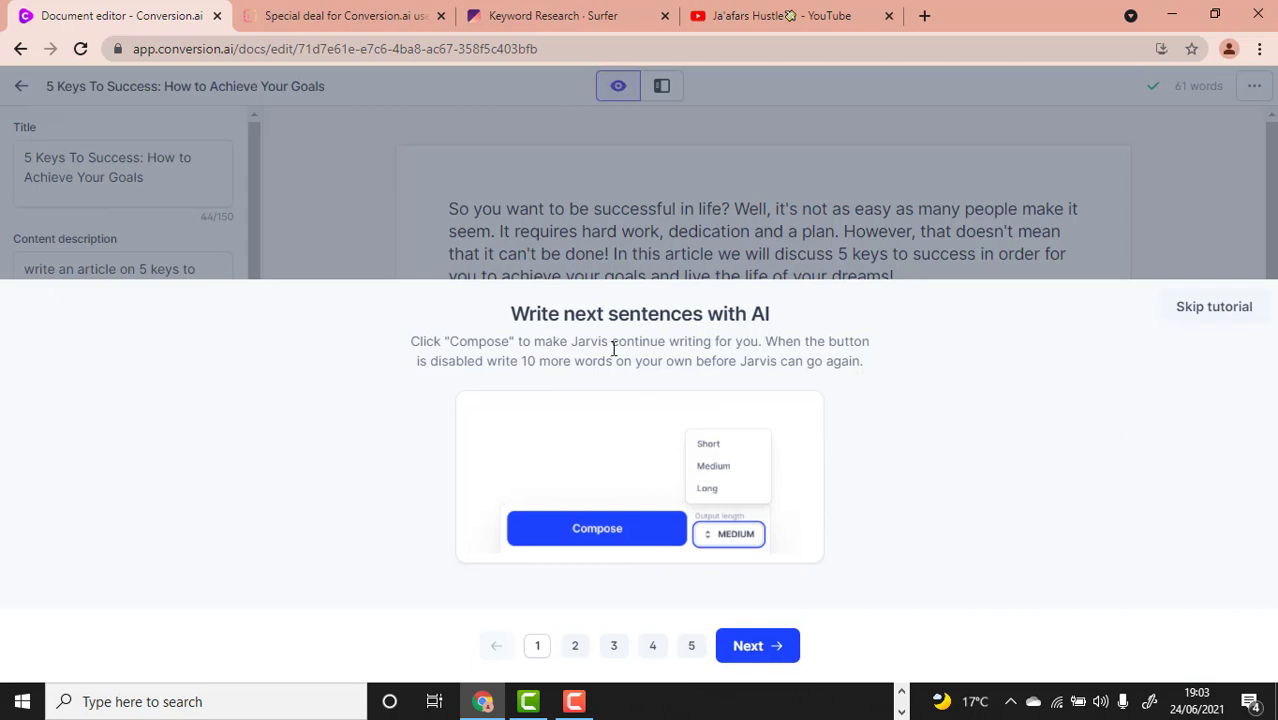
click(1214, 309)
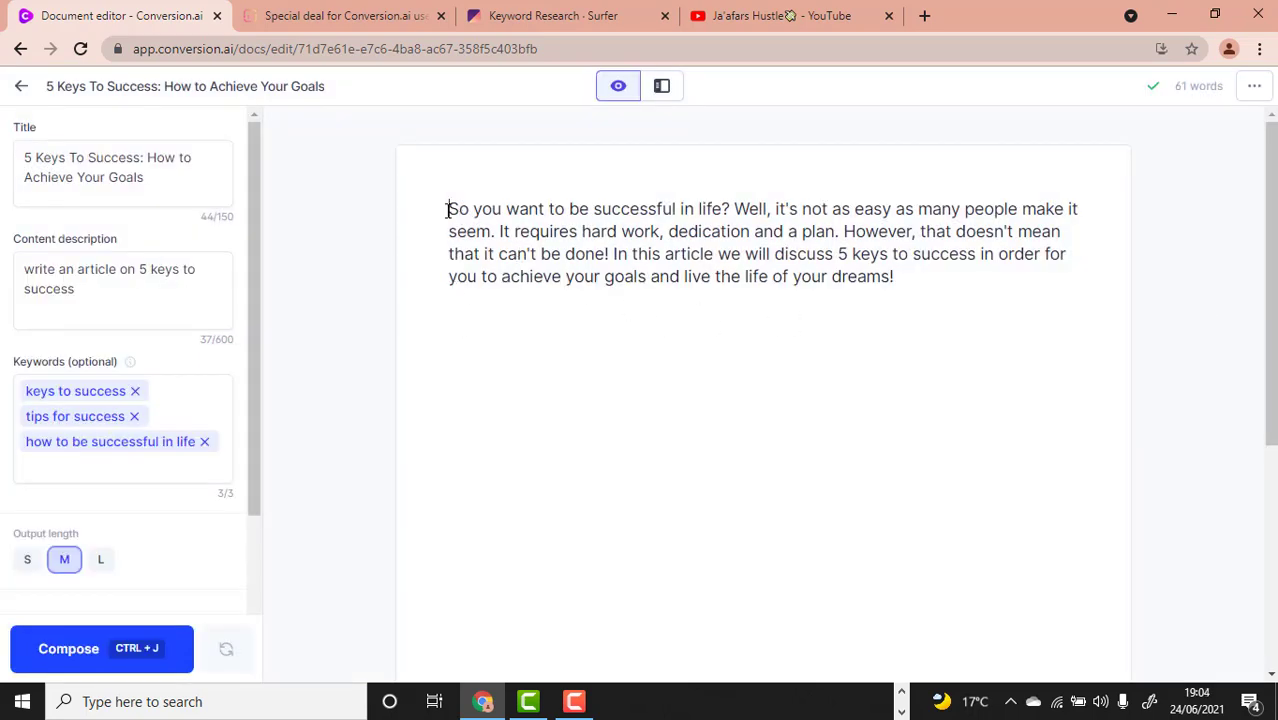
key(Return)
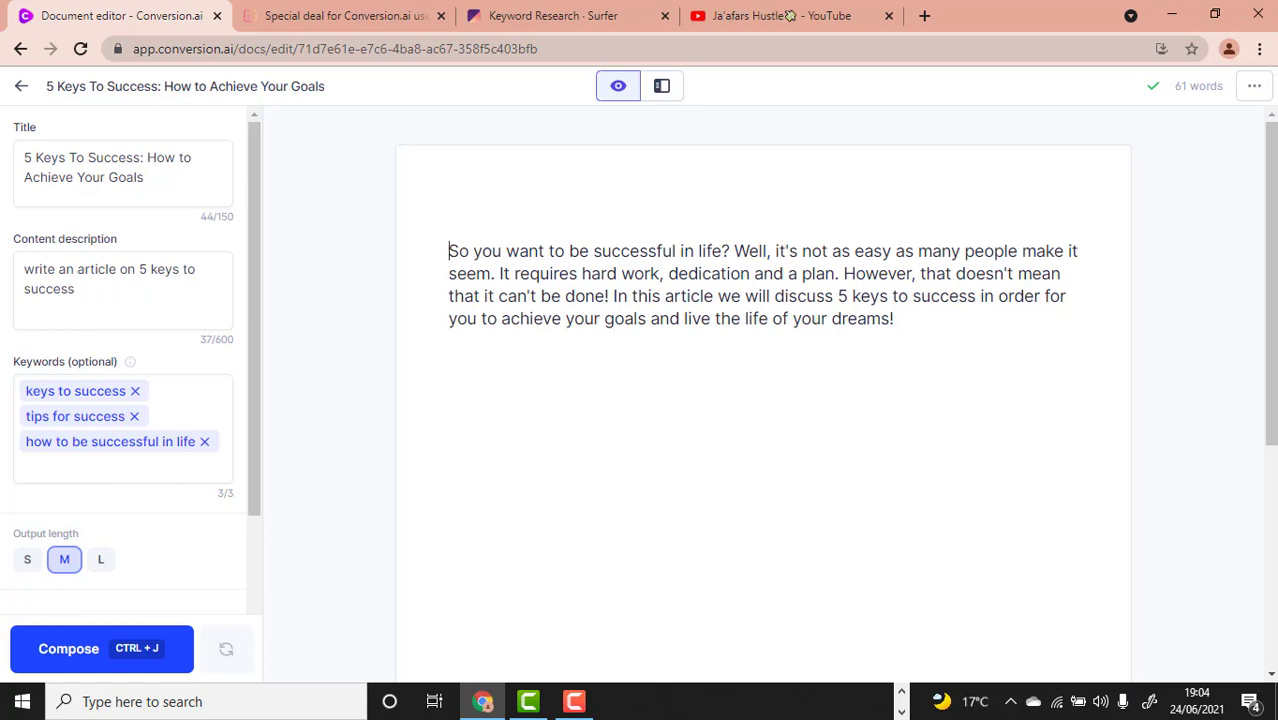
click(574, 701)
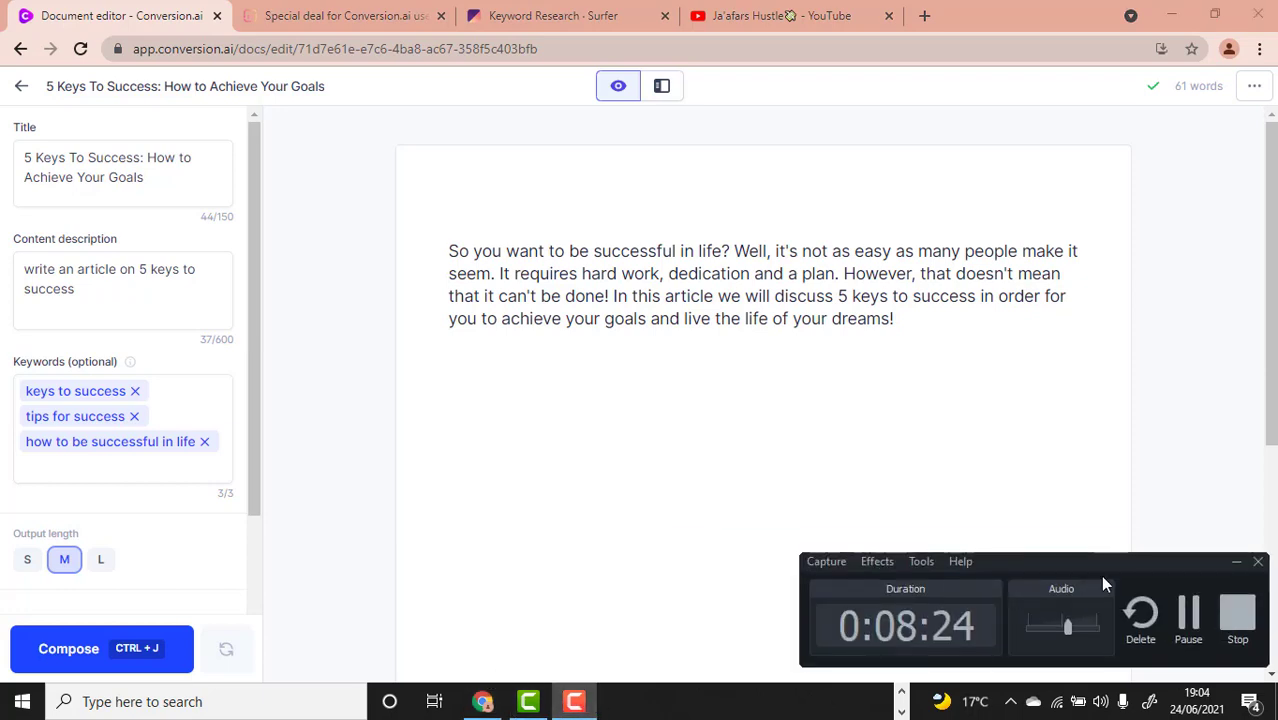
click(1179, 637)
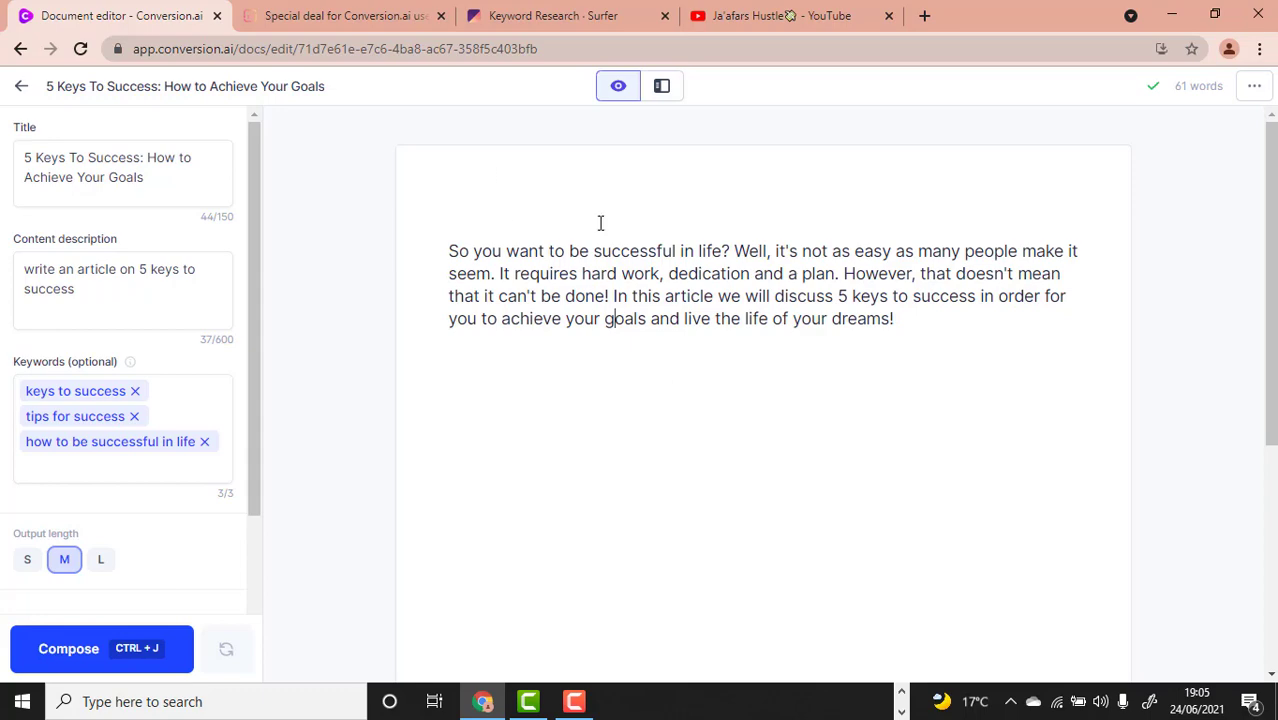
click(340, 15)
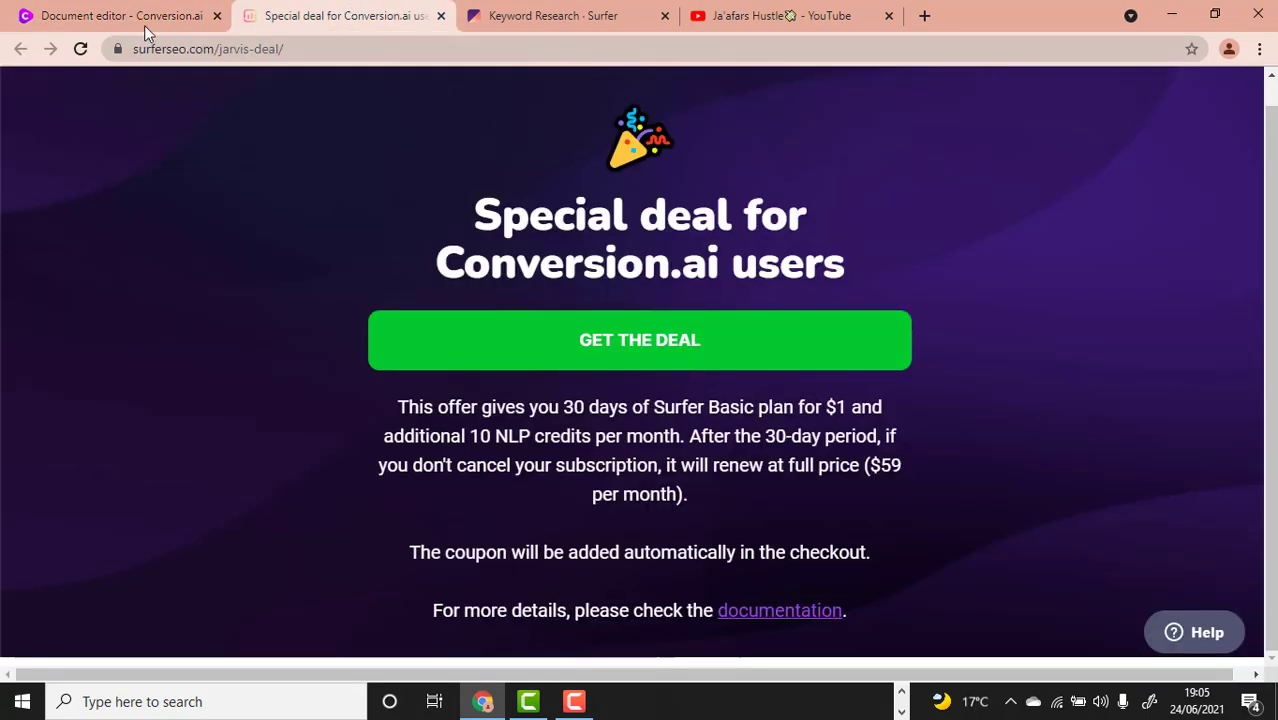
click(96, 12)
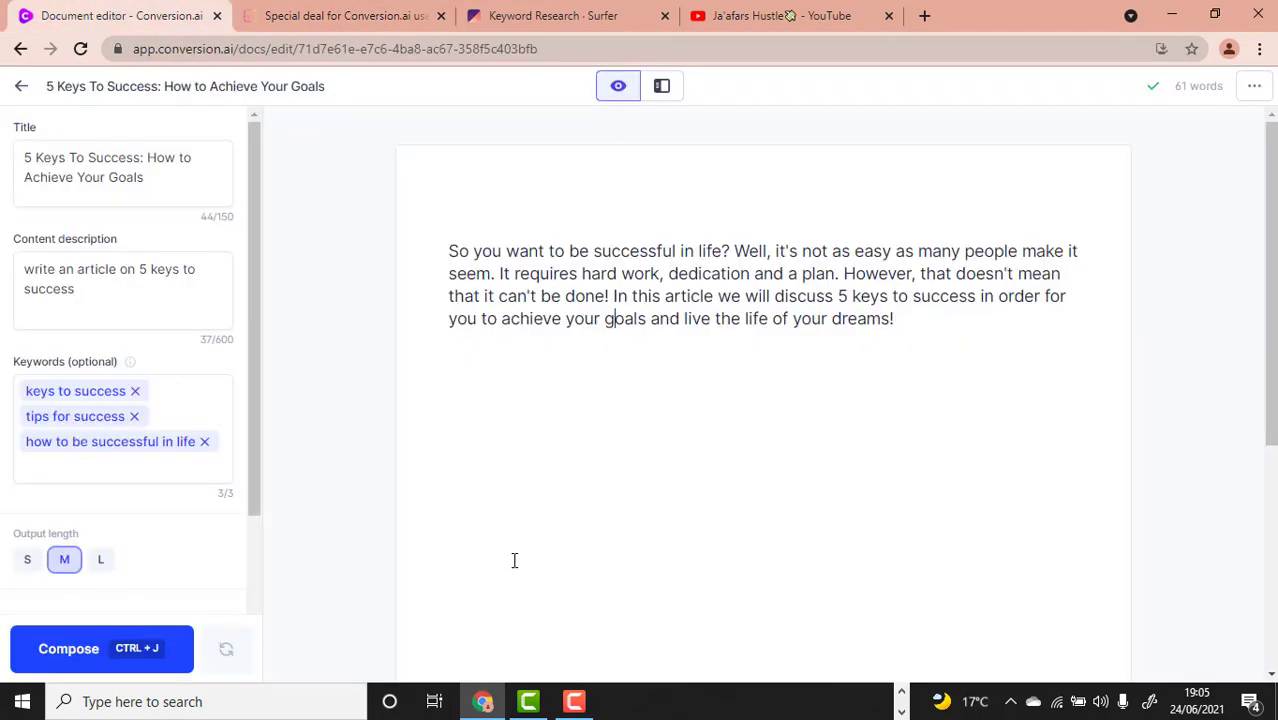
Step: Leave the document and enable the Surfer SEO integration in the workspace settings
click(20, 88)
scroll(163, 437, down, 2)
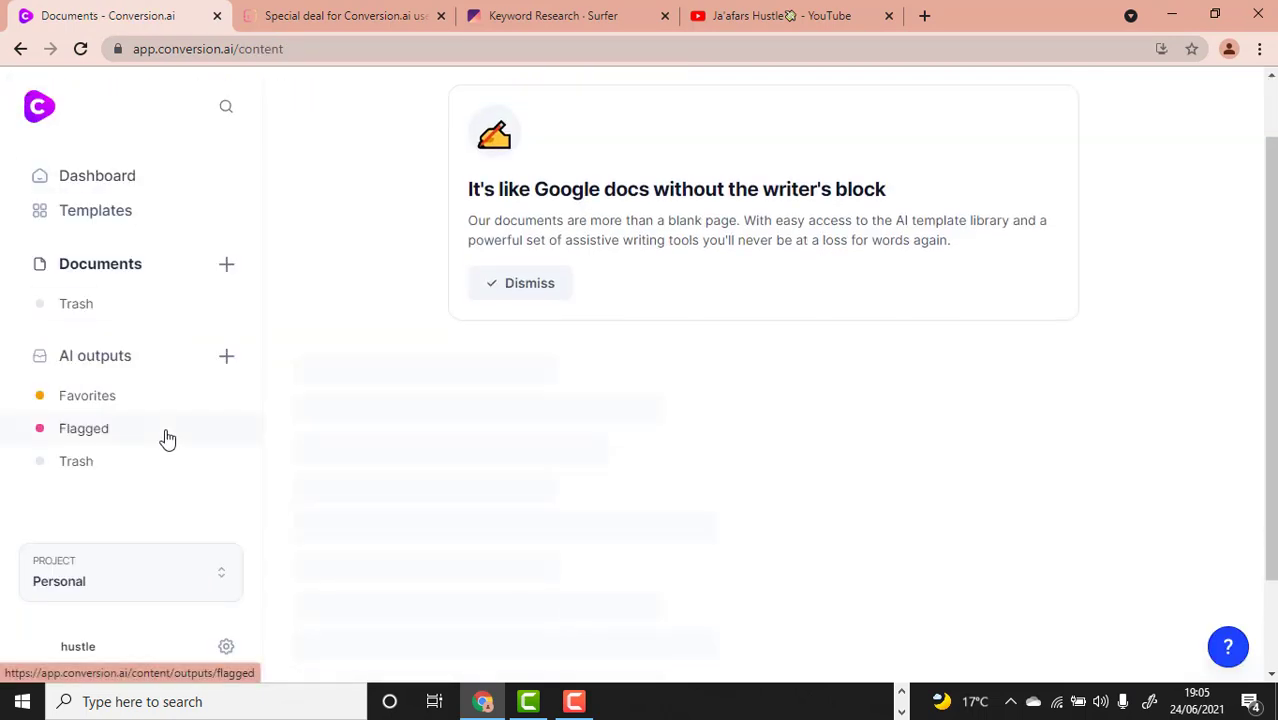
click(226, 650)
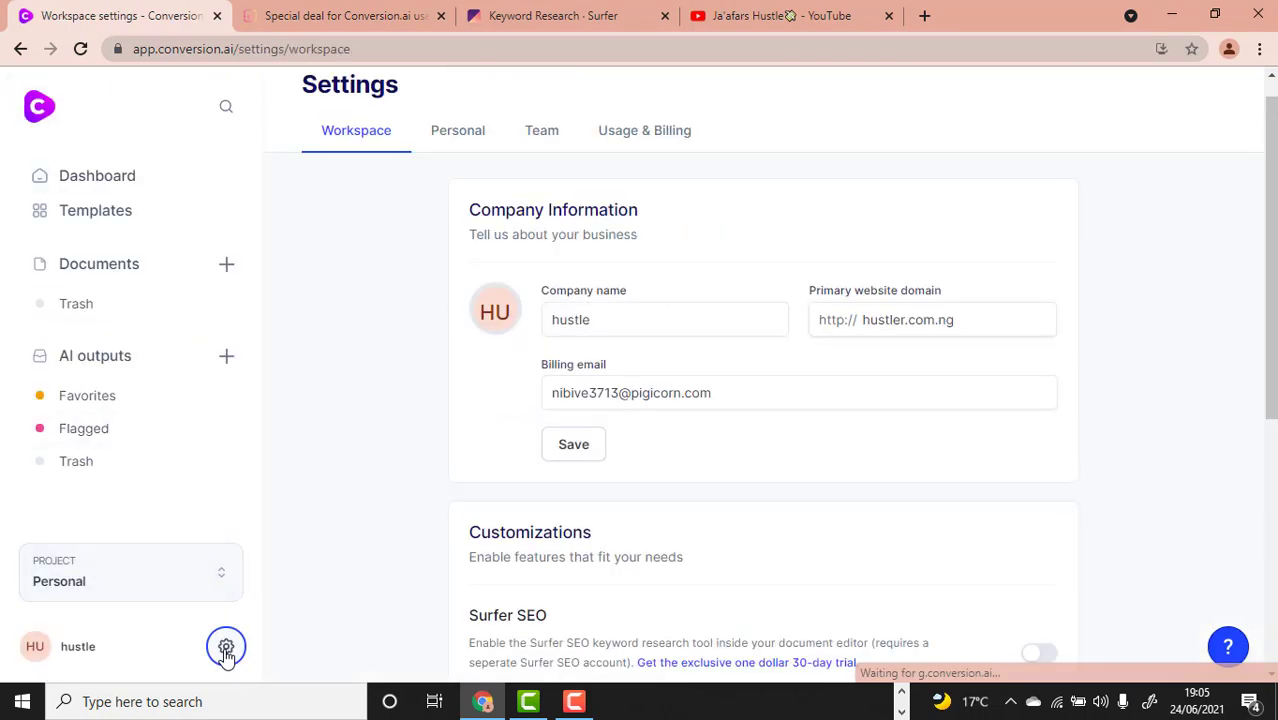
scroll(846, 490, down, 1)
scroll(846, 490, down, 1)
scroll(846, 490, down, 3)
scroll(170, 470, up, 2)
scroll(150, 400, down, 2)
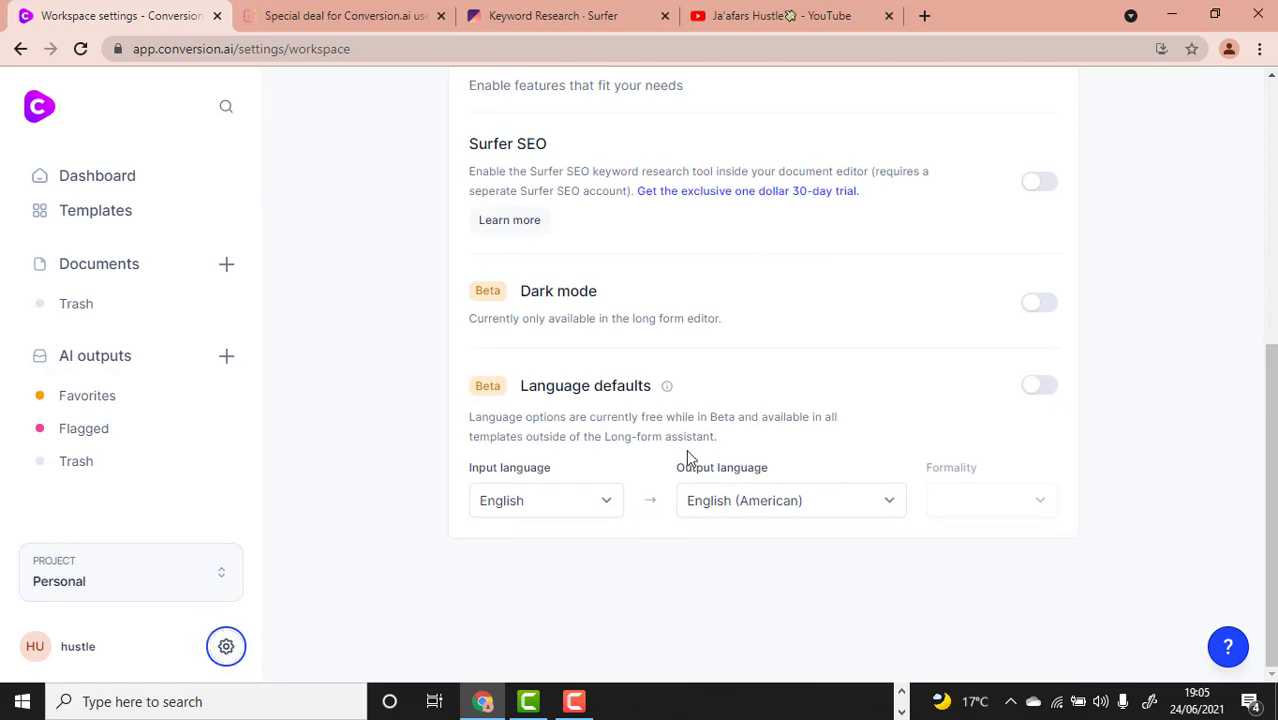
scroll(725, 340, up, 2)
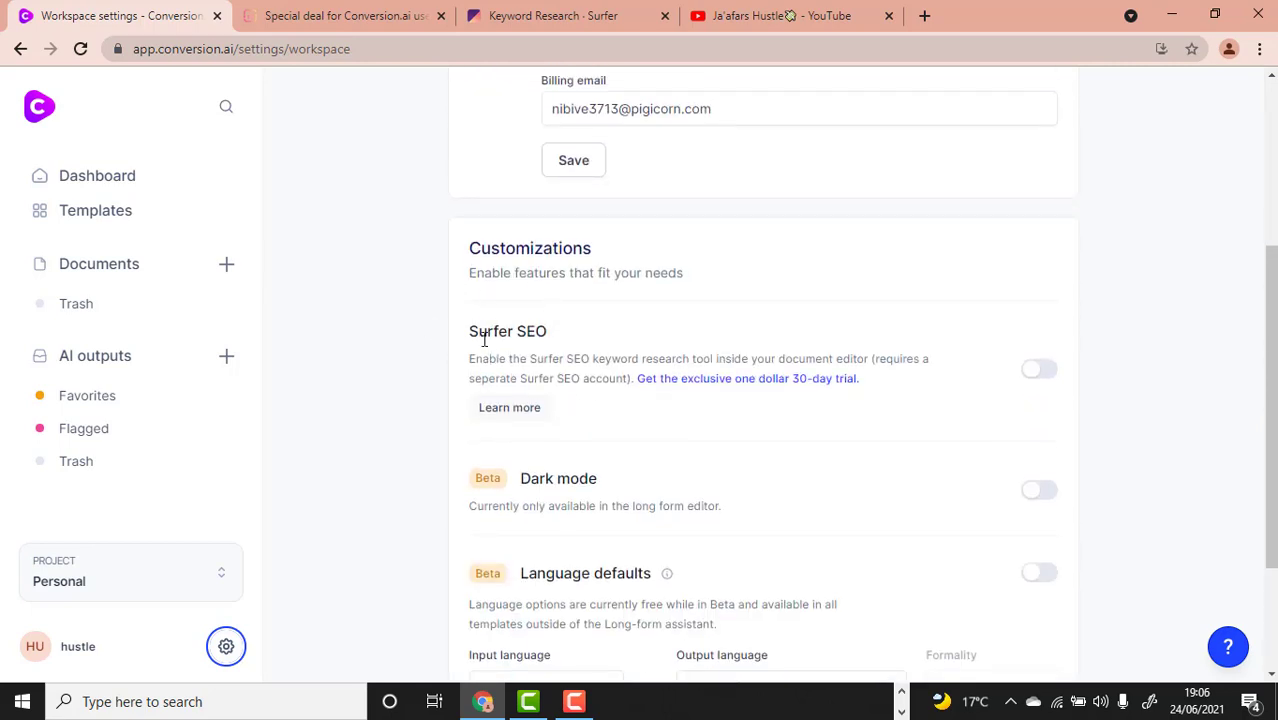
click(1038, 372)
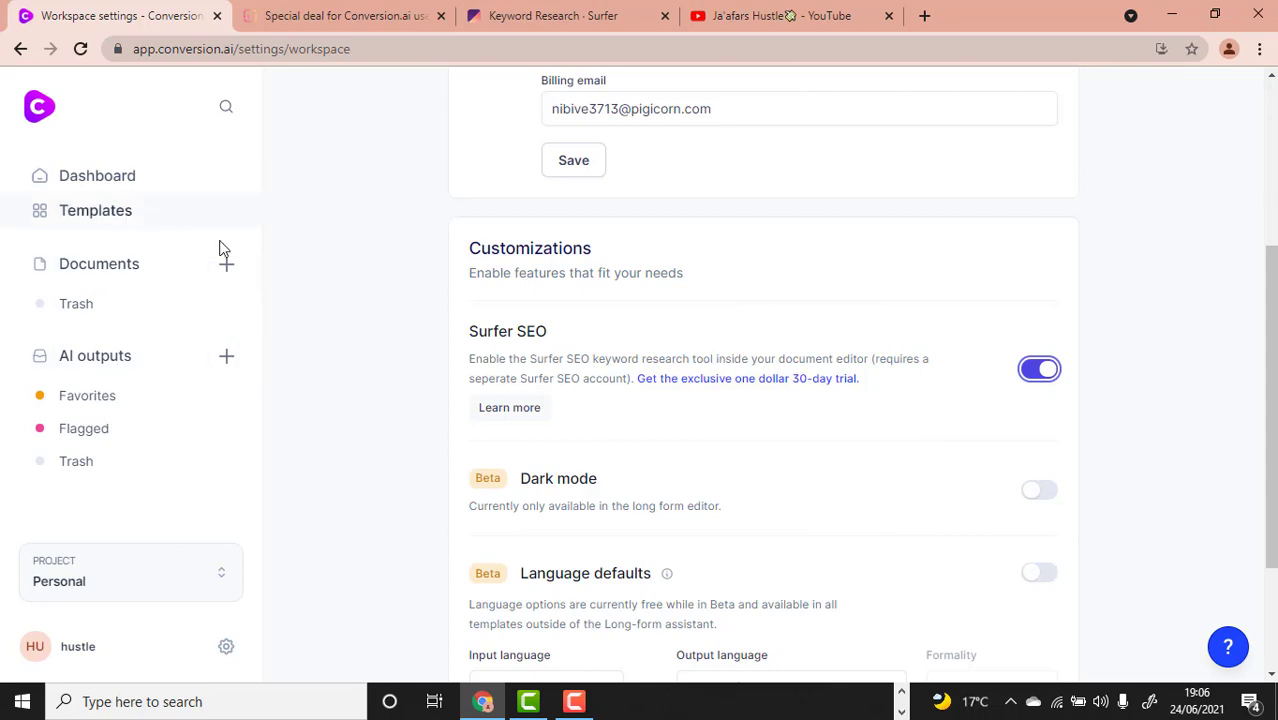
Step: Reopen the document "5 Keys To Success: How to Achieve Your Goals" from the saved documents
click(122, 285)
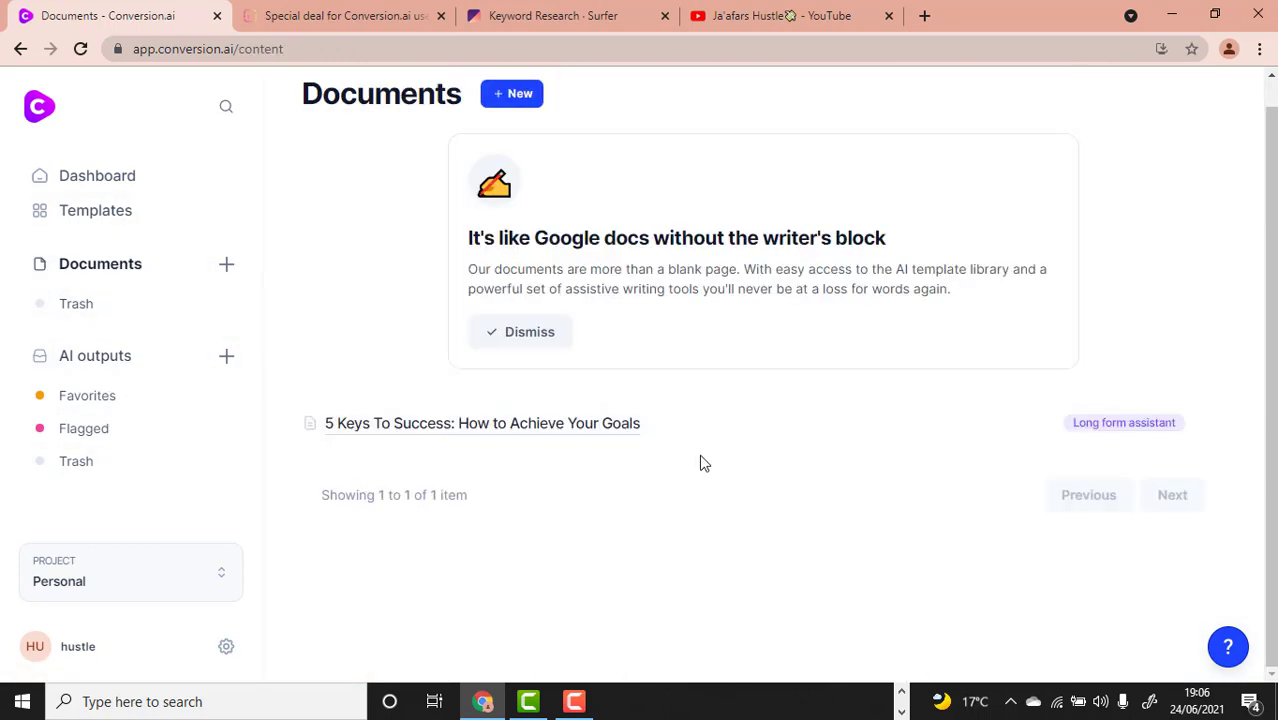
click(638, 428)
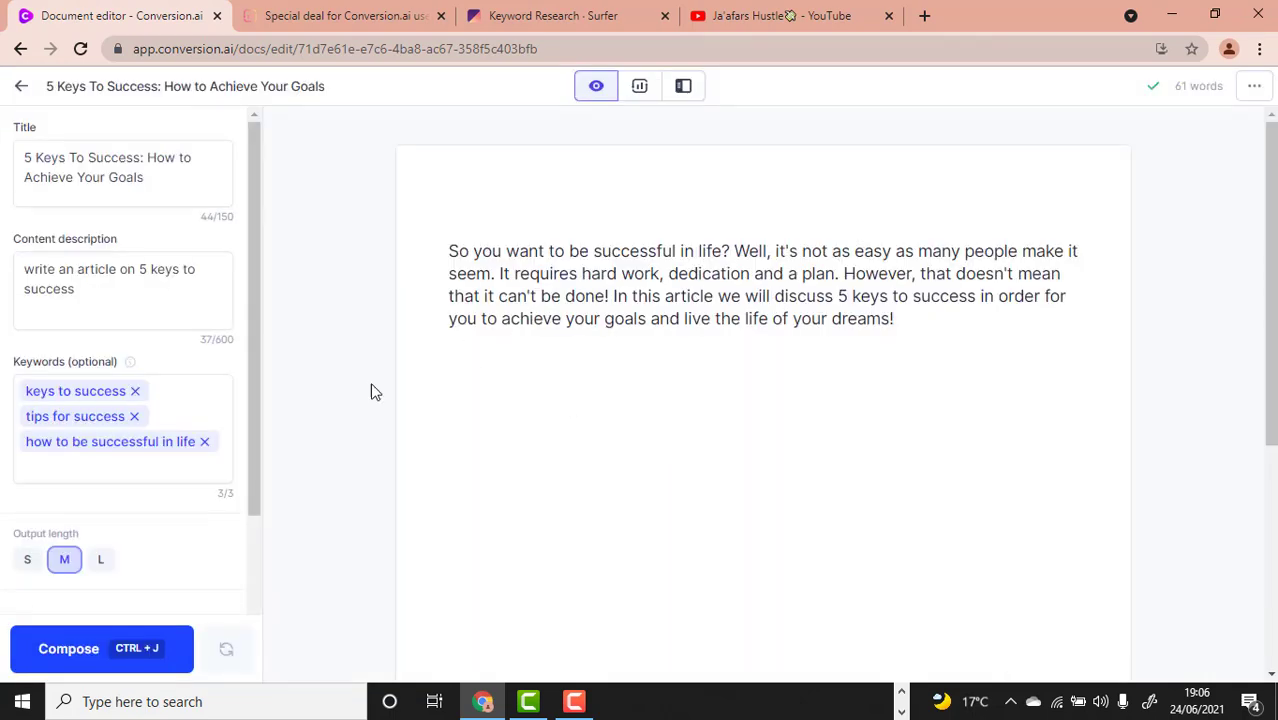
click(430, 214)
Step: Copy the full article title "5 Keys To Success: How to Achieve Your Goals" from the document's Title field
drag(159, 192, 17, 164)
right_click(33, 166)
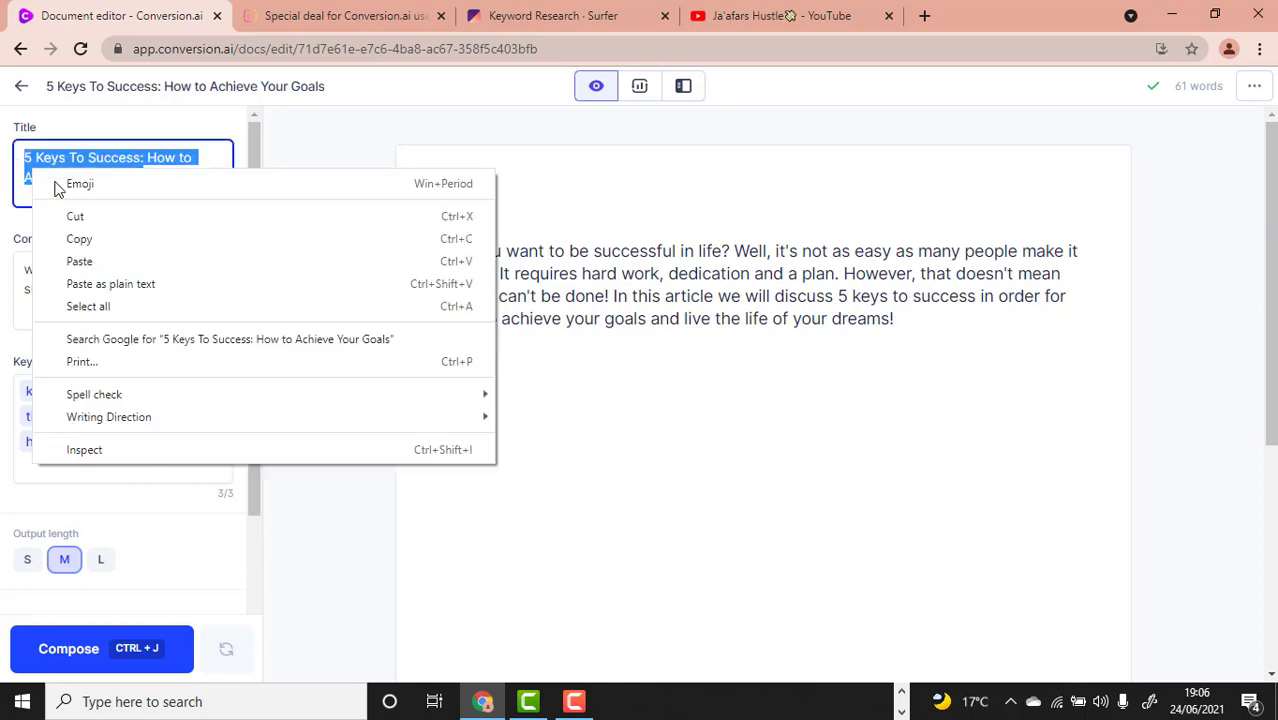
click(101, 239)
click(101, 239)
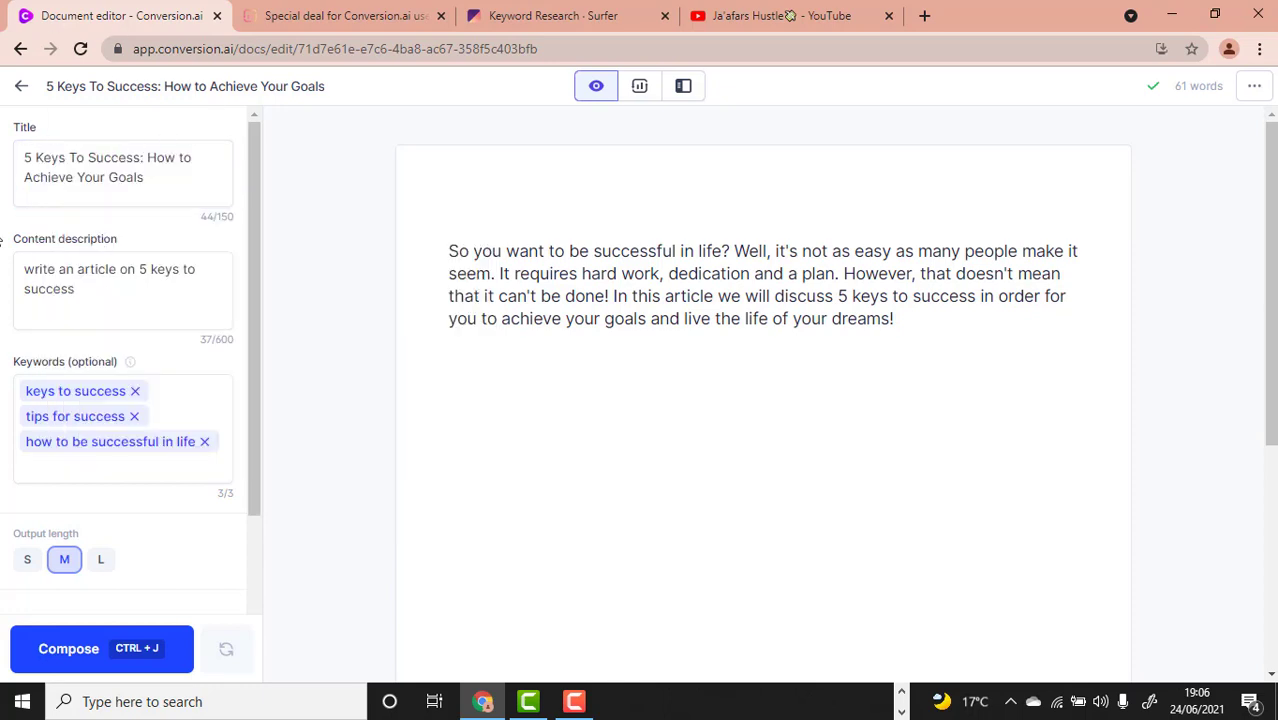
drag(170, 187, 18, 160)
right_click(88, 168)
click(134, 238)
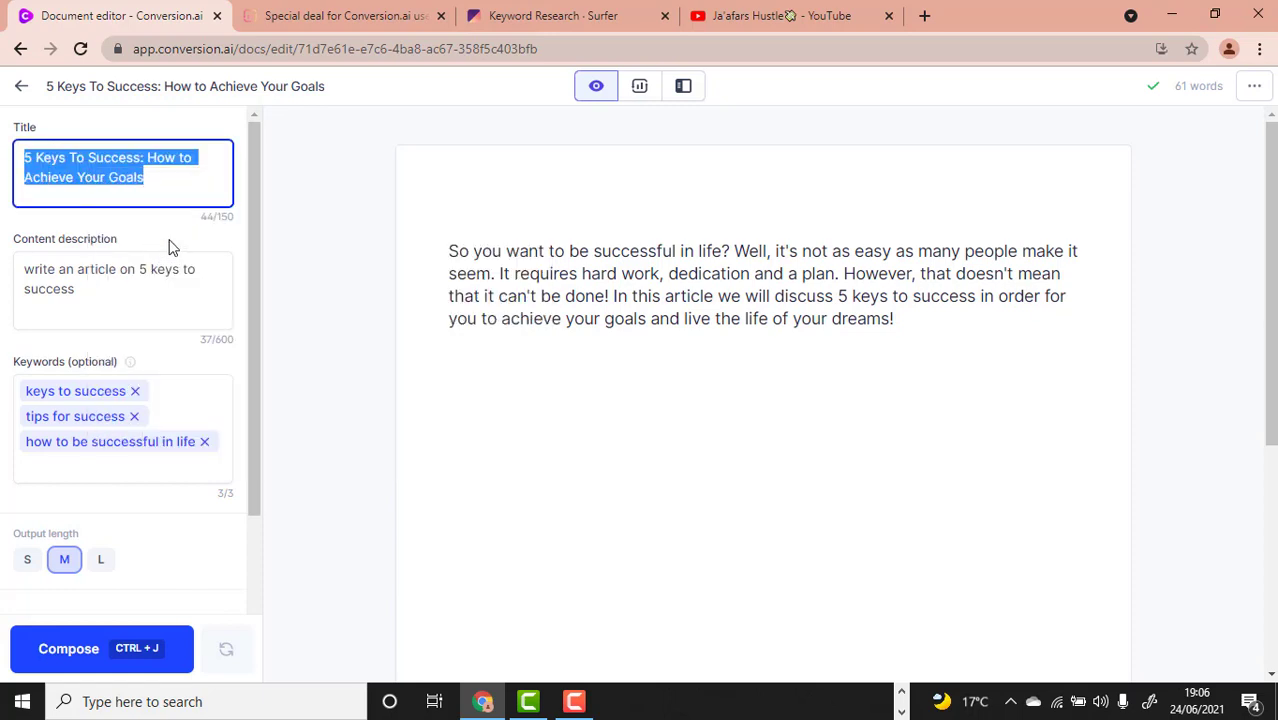
Step: Paste the copied title above the intro paragraph and format it as a level 1 heading
click(497, 200)
key(ctrl+v)
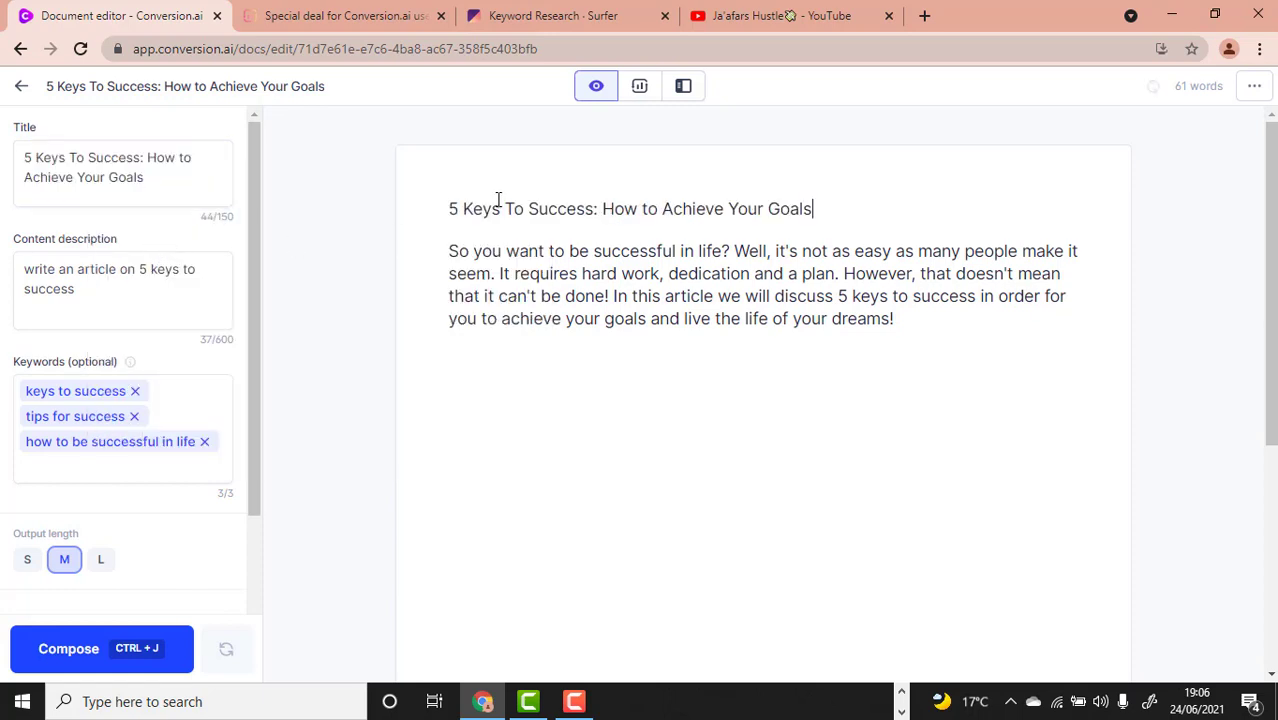
drag(842, 201, 385, 200)
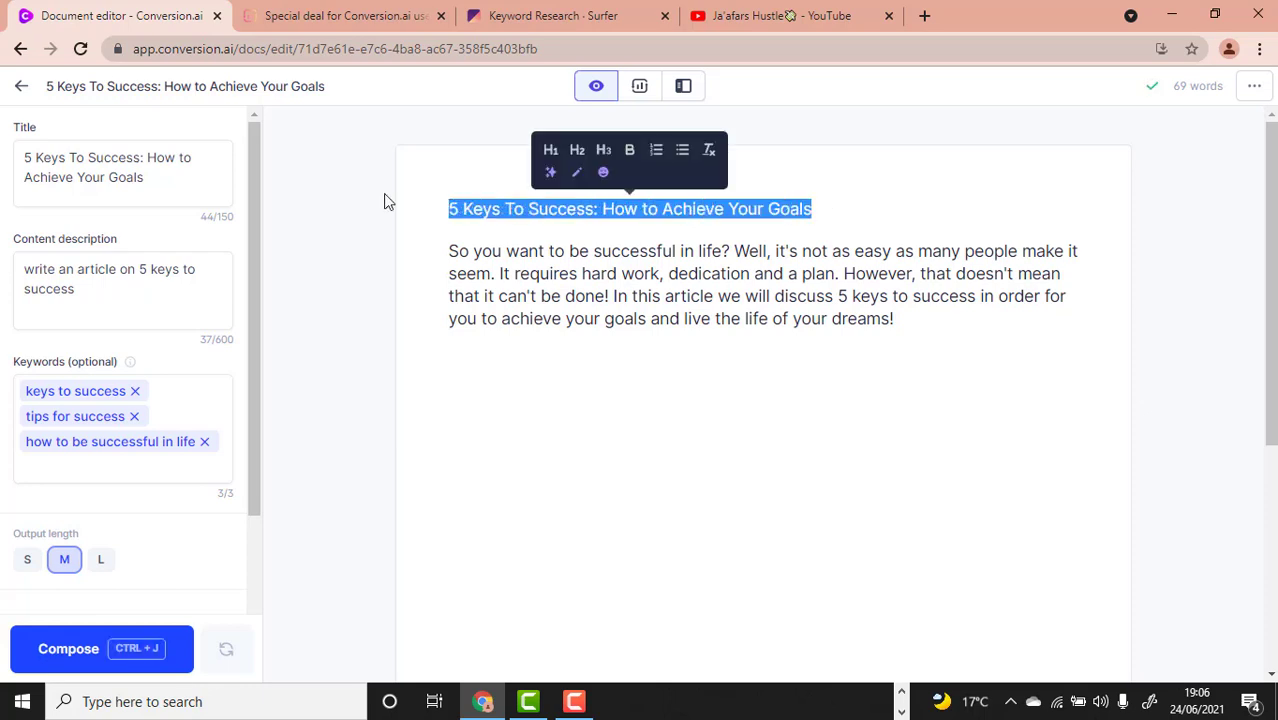
drag(882, 208, 442, 201)
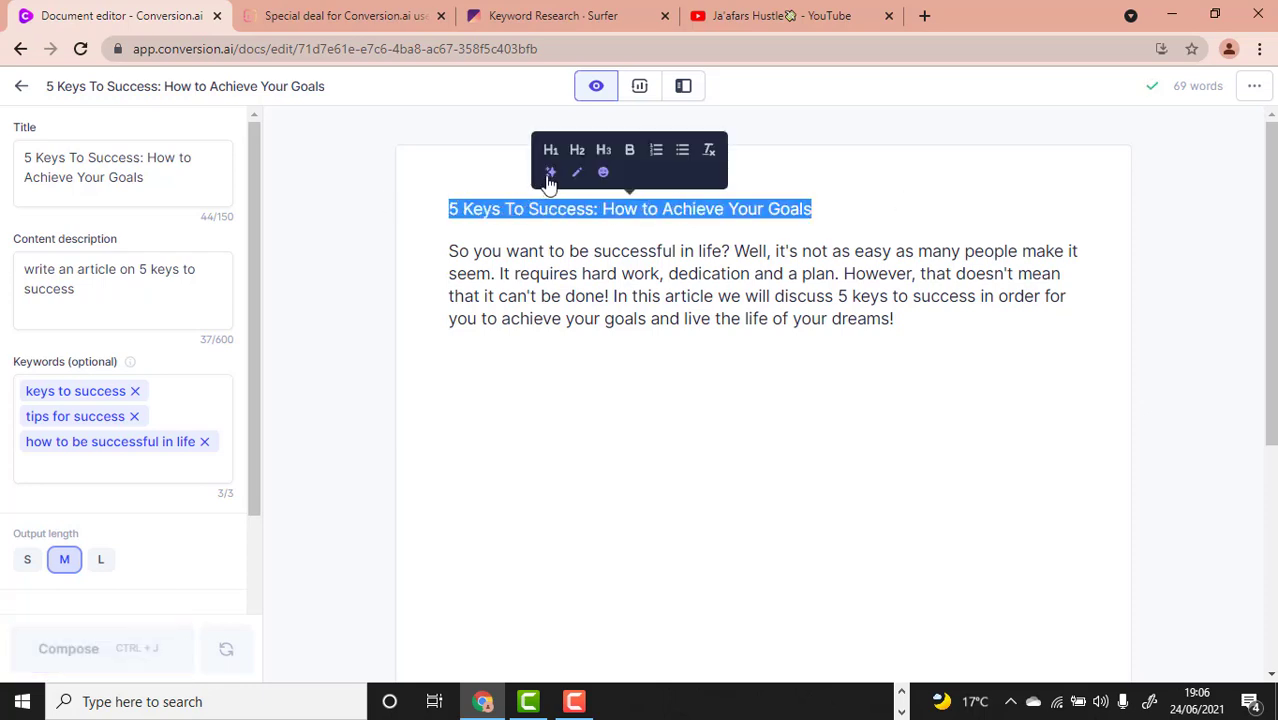
click(553, 155)
click(667, 310)
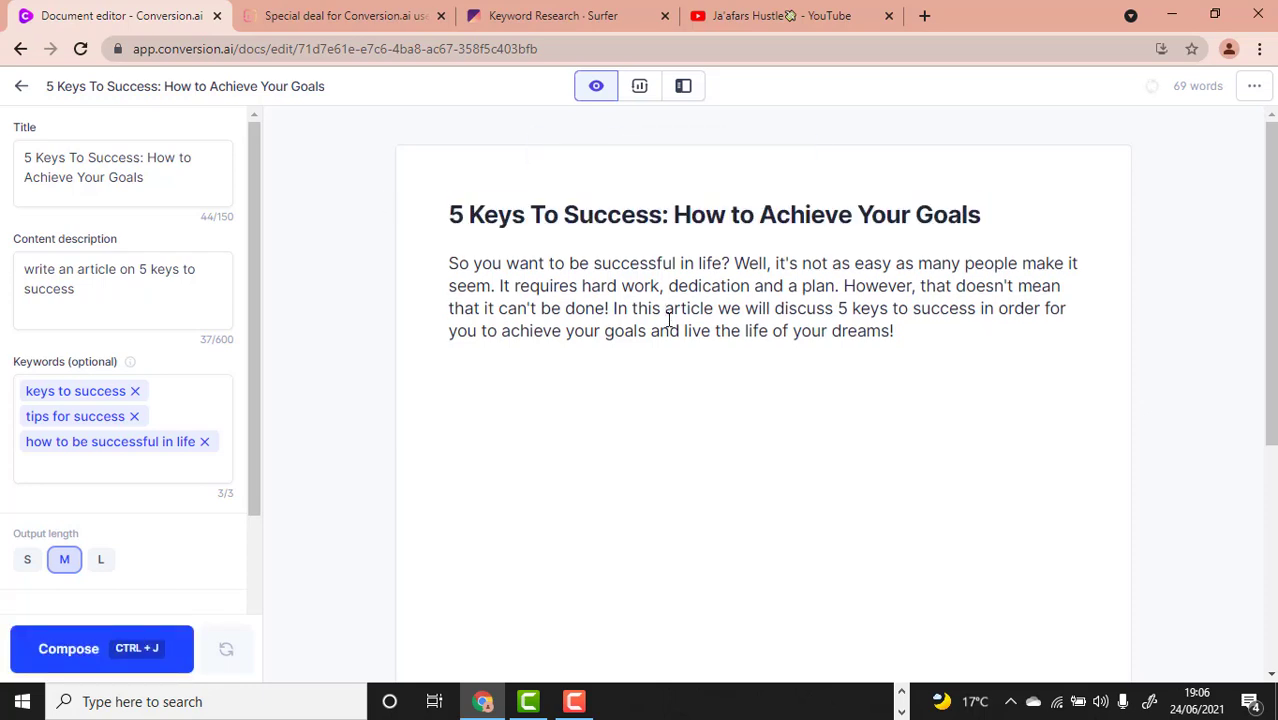
Step: Show the template list beside the document and choose the Blog Post Outline template
scroll(742, 285, down, 2)
scroll(733, 286, up, 1)
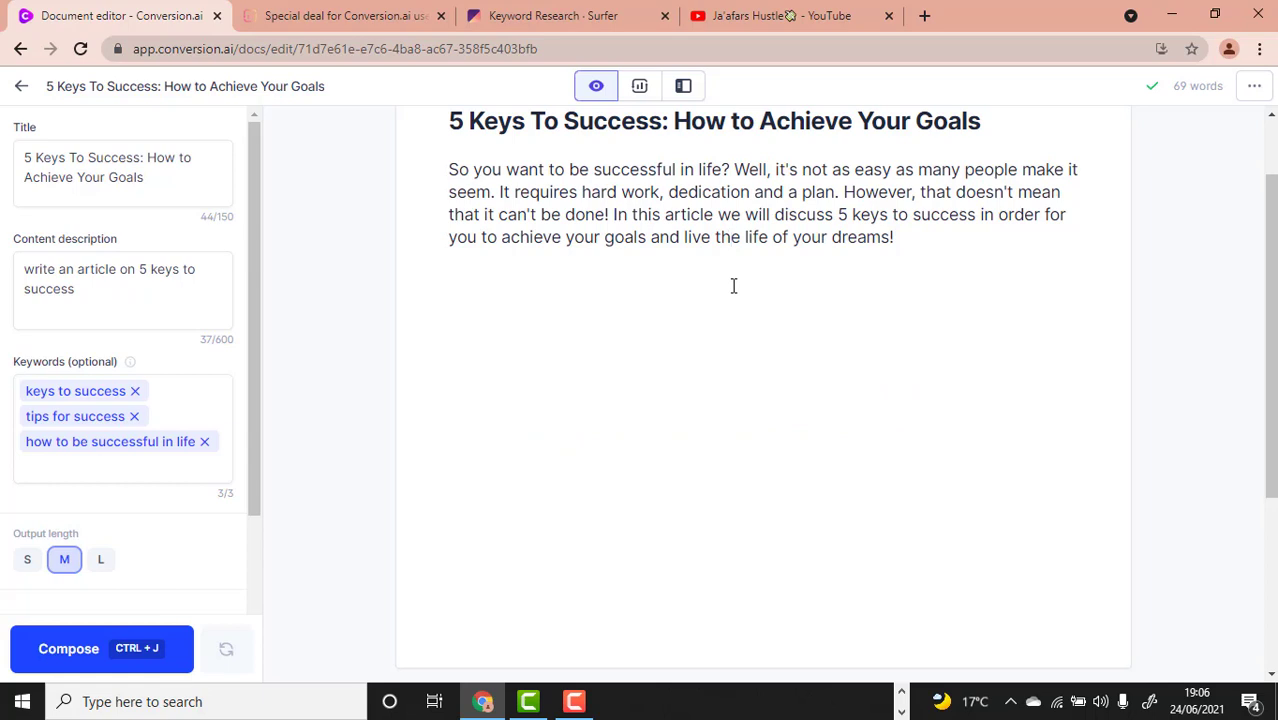
click(684, 88)
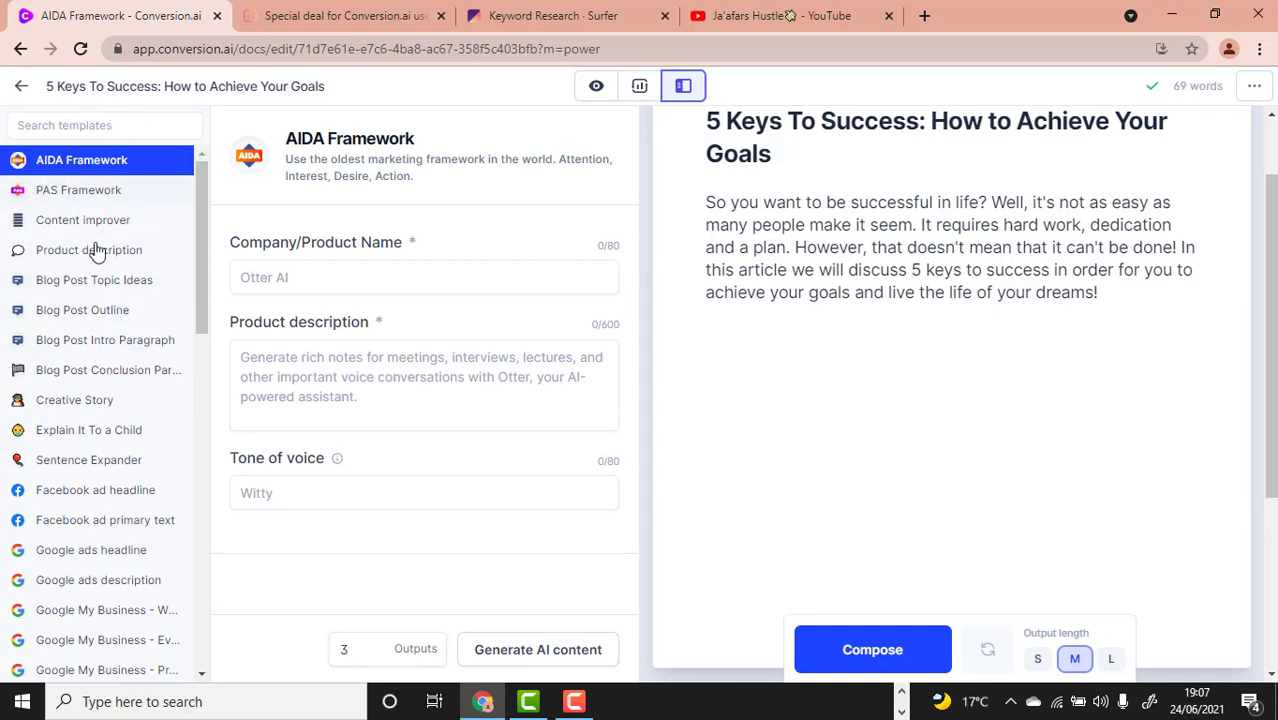
scroll(100, 255, down, 1)
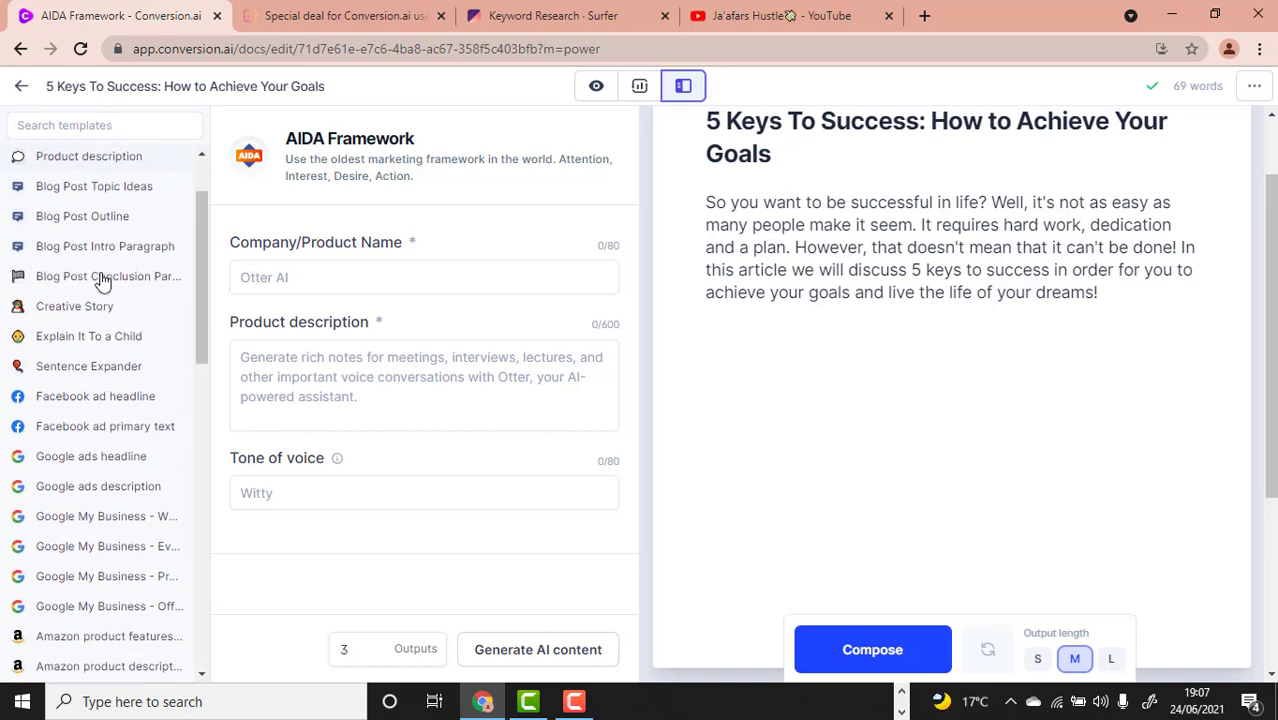
scroll(100, 295, up, 1)
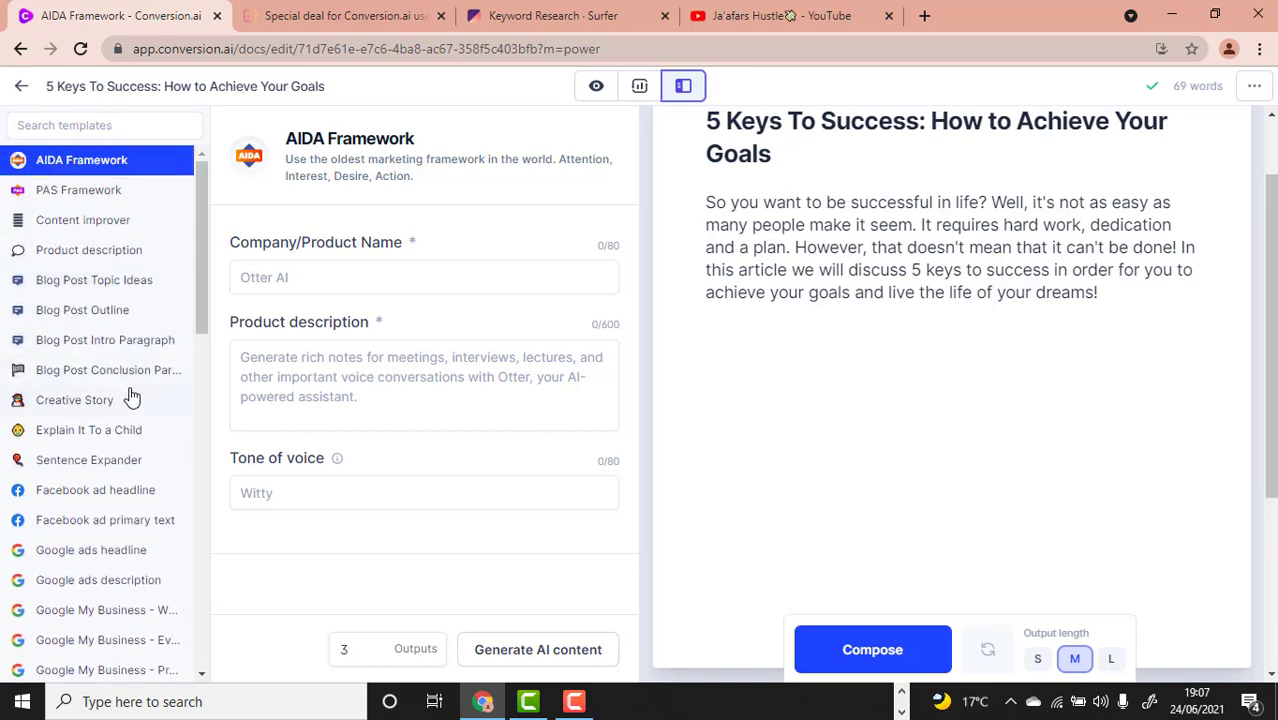
click(68, 320)
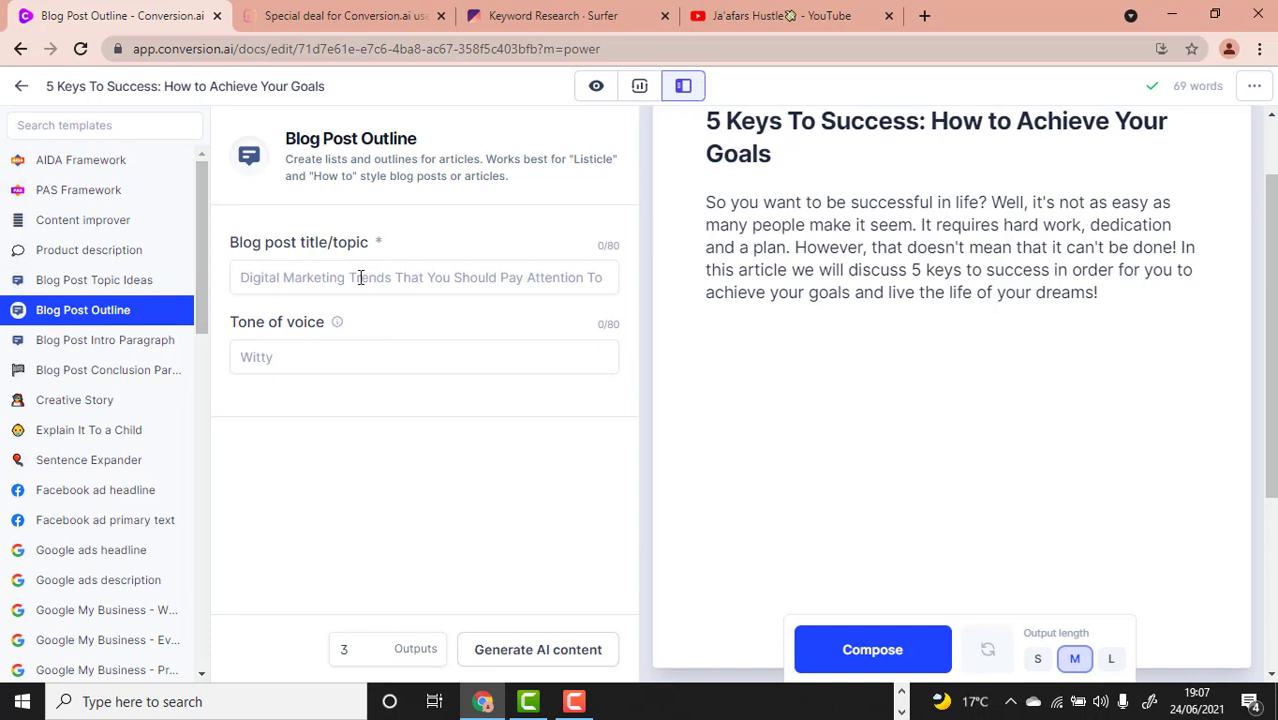
Step: Copy the heading "5 Keys To Success: How to Achieve Your Goals" from the document into the outline's Blog post title/topic
drag(900, 143, 704, 214)
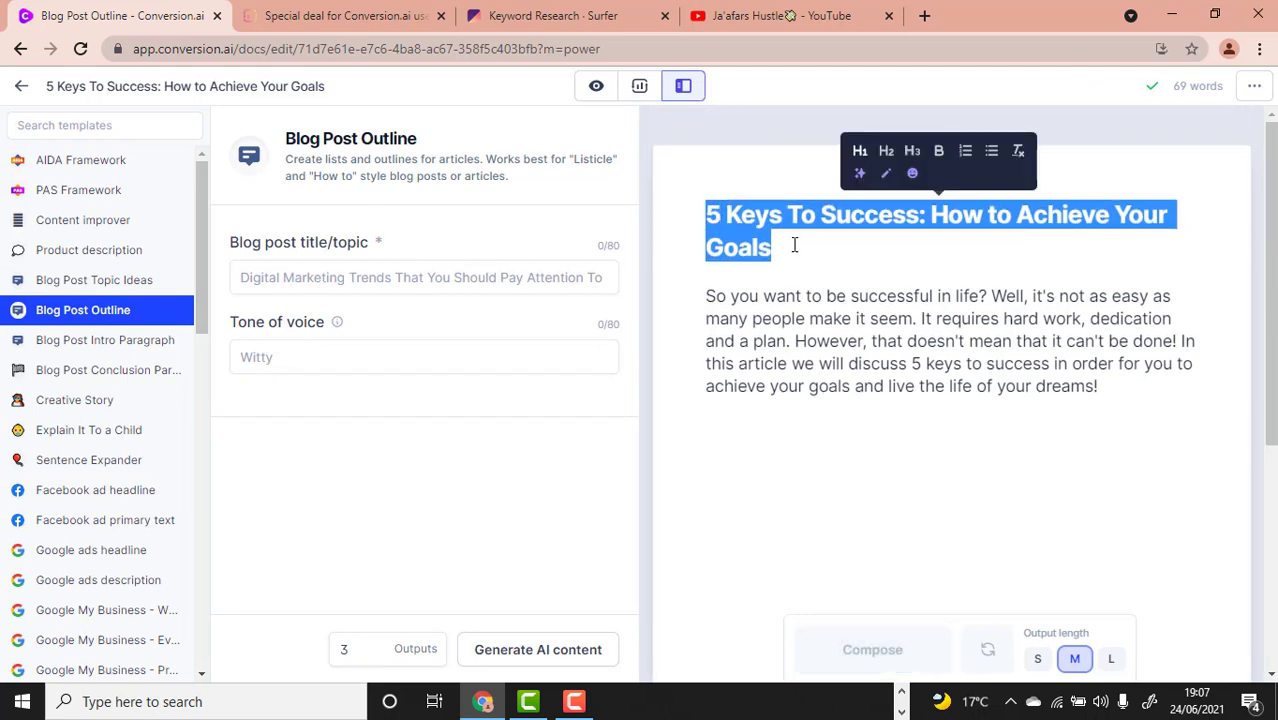
right_click(793, 245)
click(840, 315)
mouse_move(342, 330)
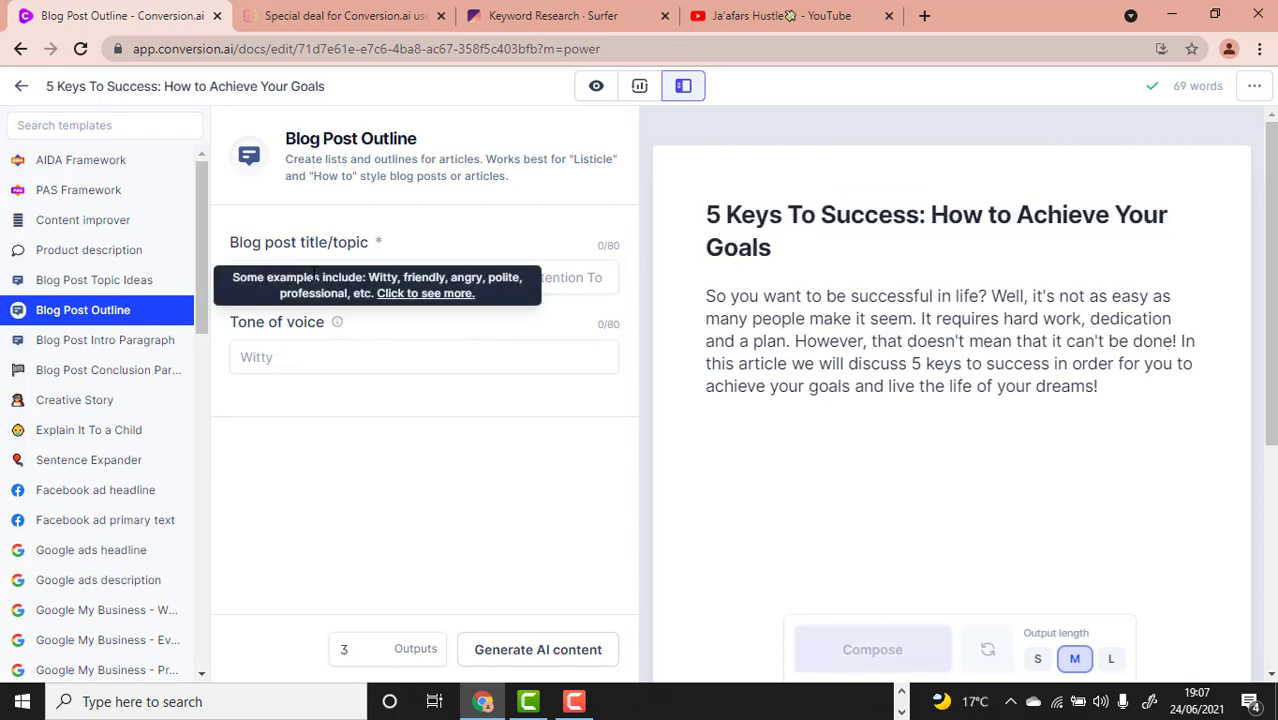
right_click(302, 278)
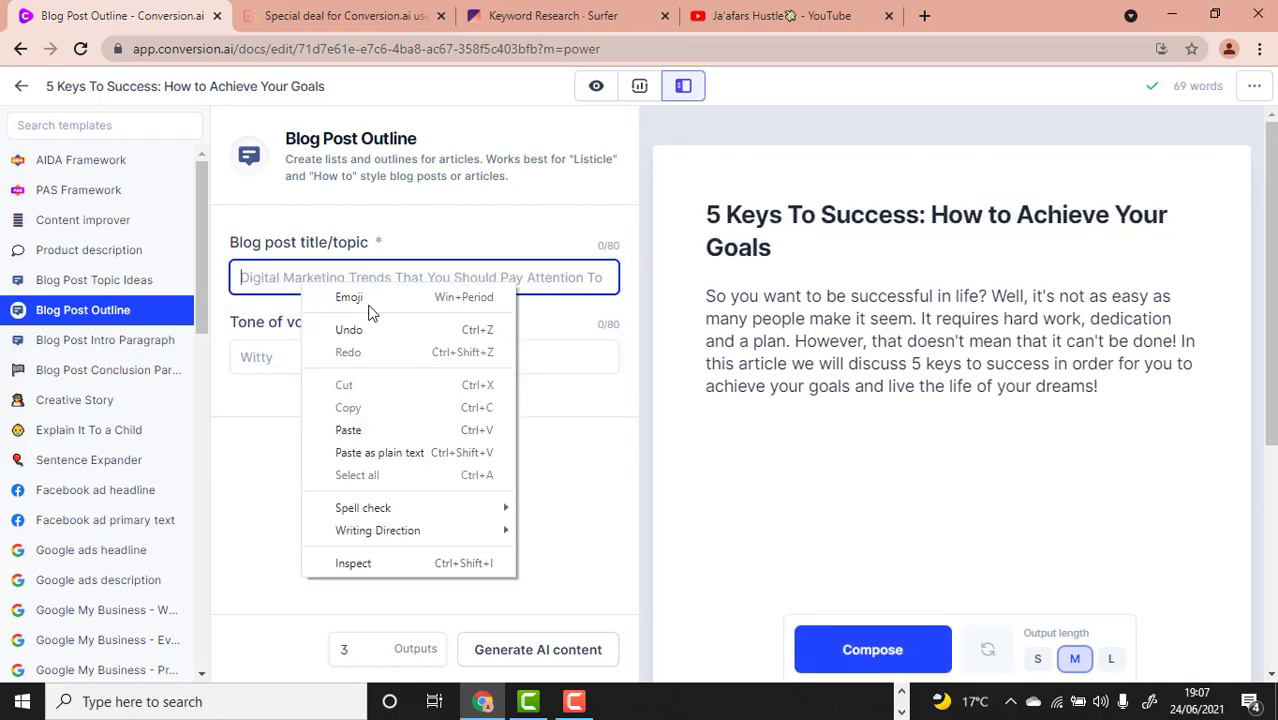
click(372, 430)
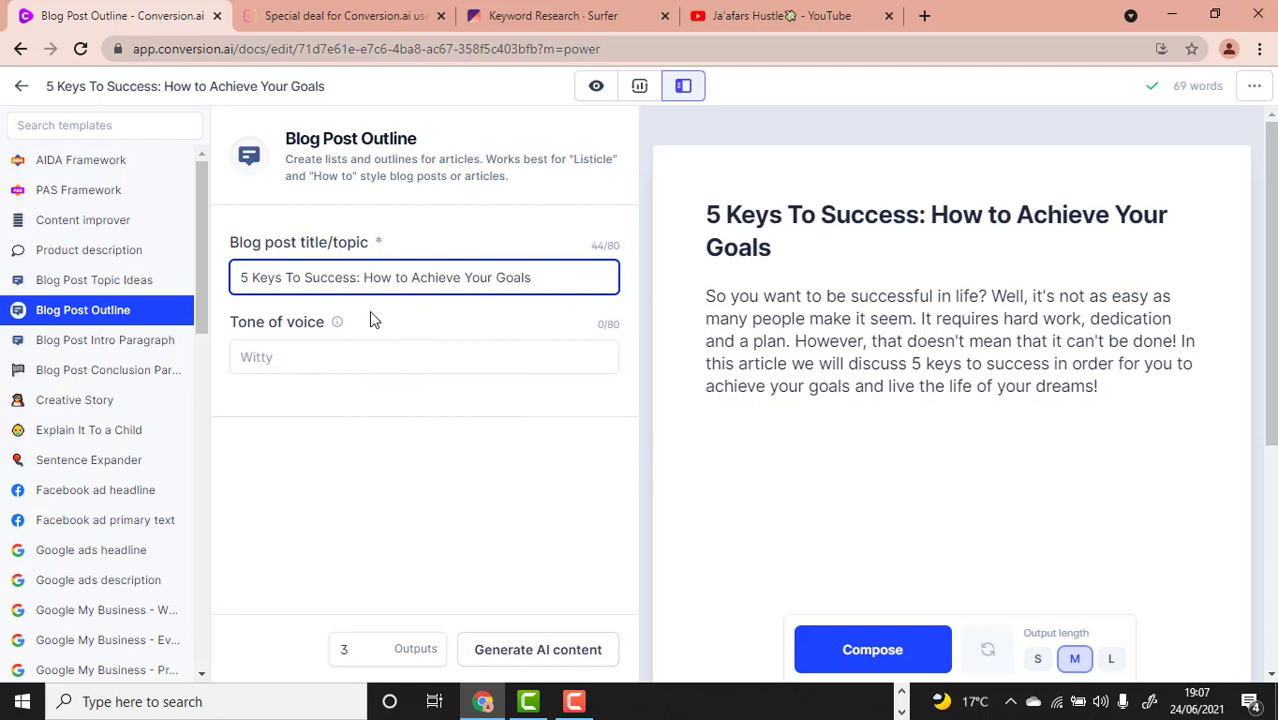
Step: Set the tone of voice to "friendly, informative, engaging" and generate three blog post outlines
click(285, 351)
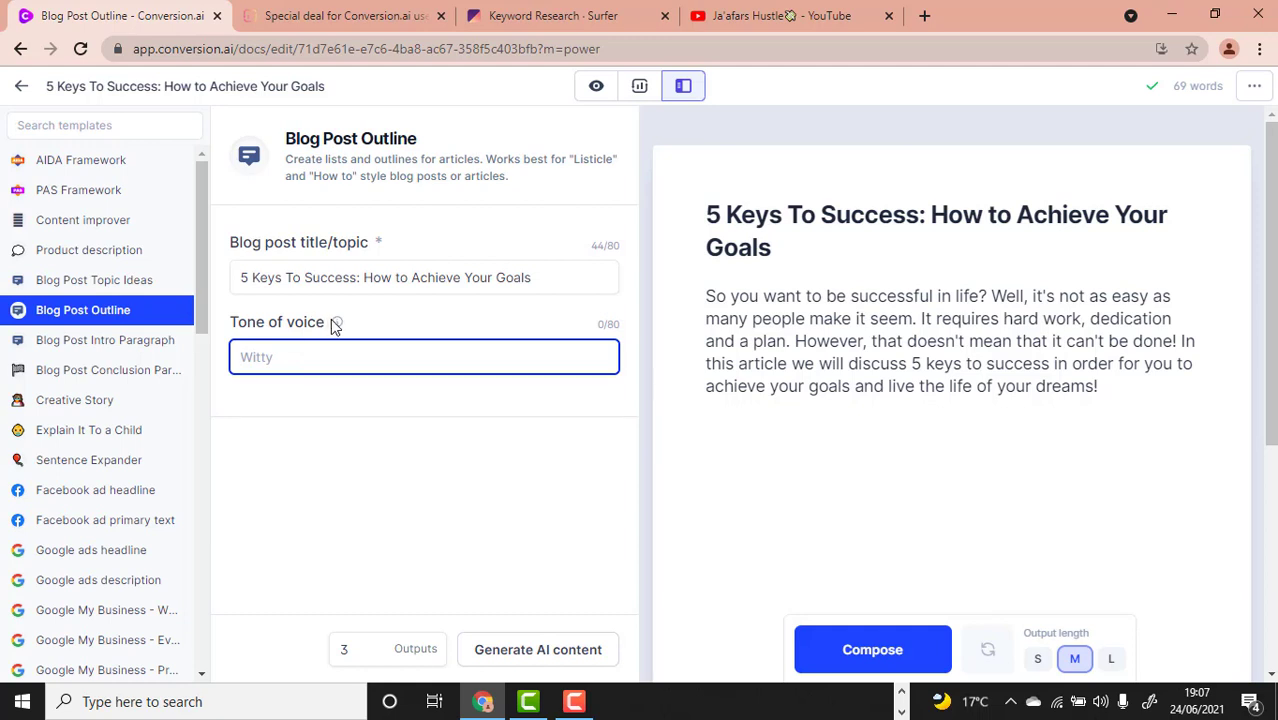
mouse_move(338, 327)
text(f)
text(ive, engaging)
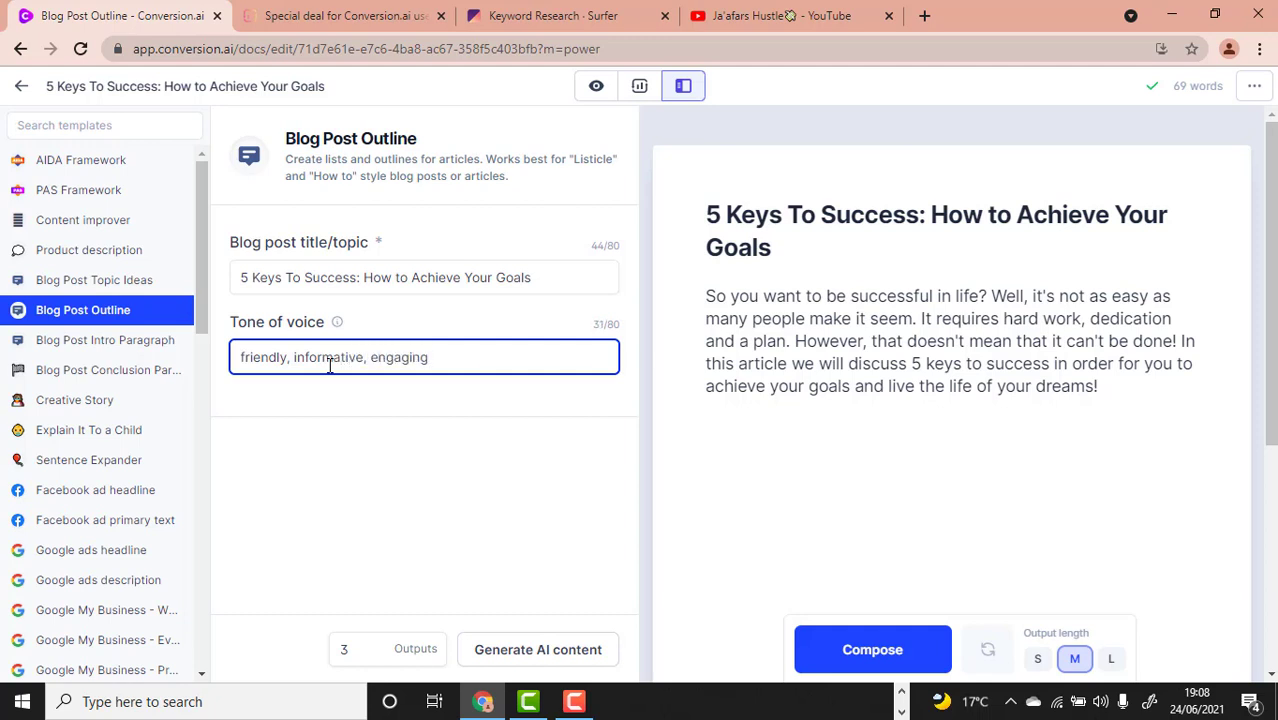
click(545, 652)
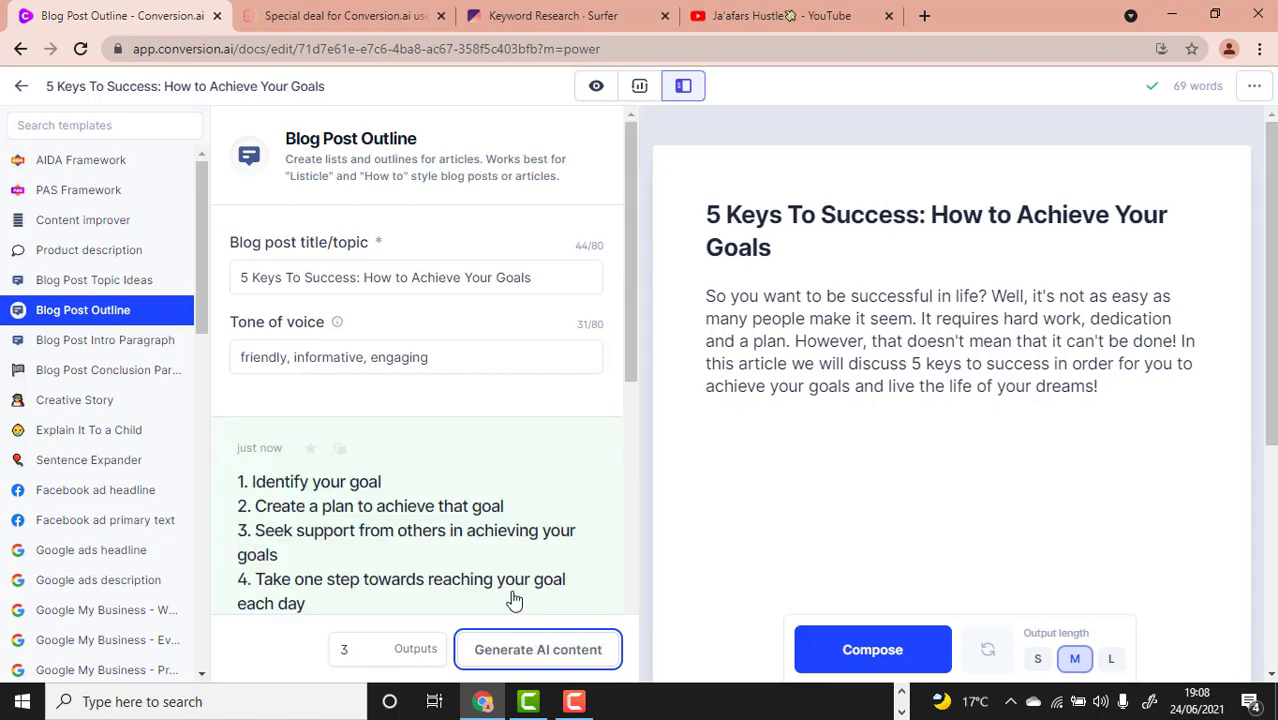
Step: Compare the generated blog post outlines for one that suits the five-key article
scroll(434, 542, down, 2)
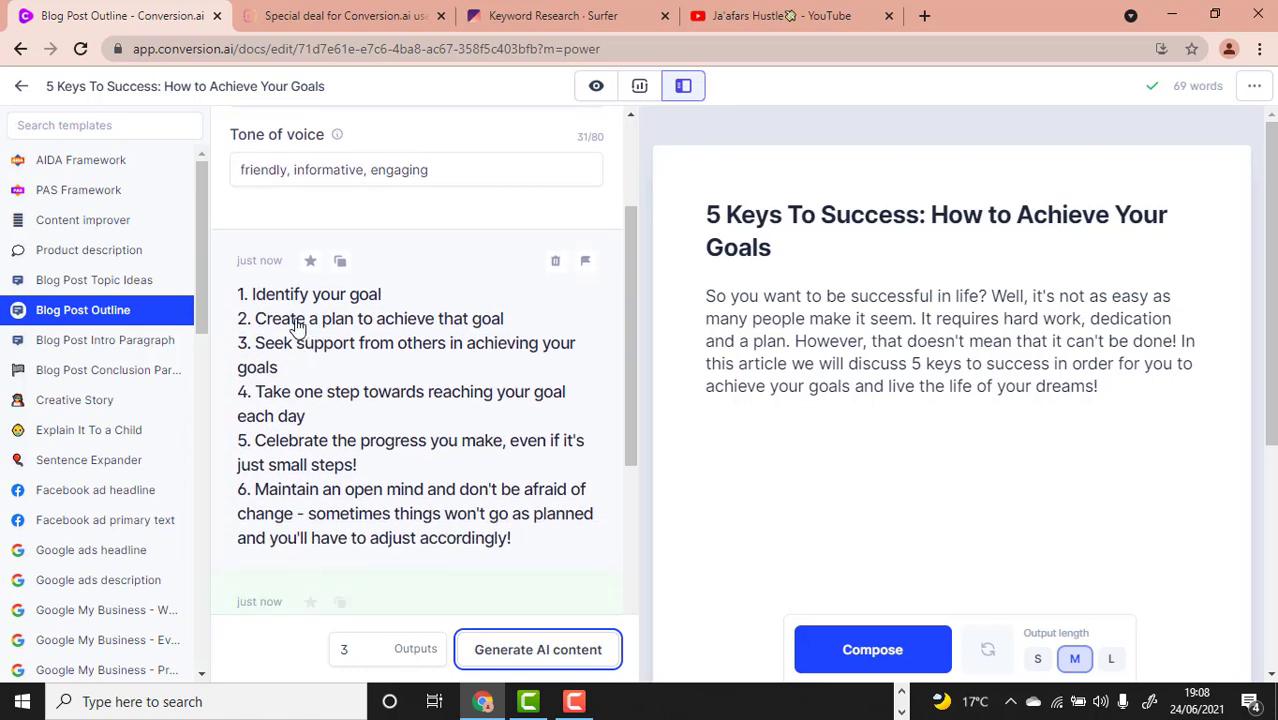
scroll(330, 345, up, 1)
scroll(342, 360, down, 1)
scroll(368, 424, down, 3)
scroll(368, 424, down, 2)
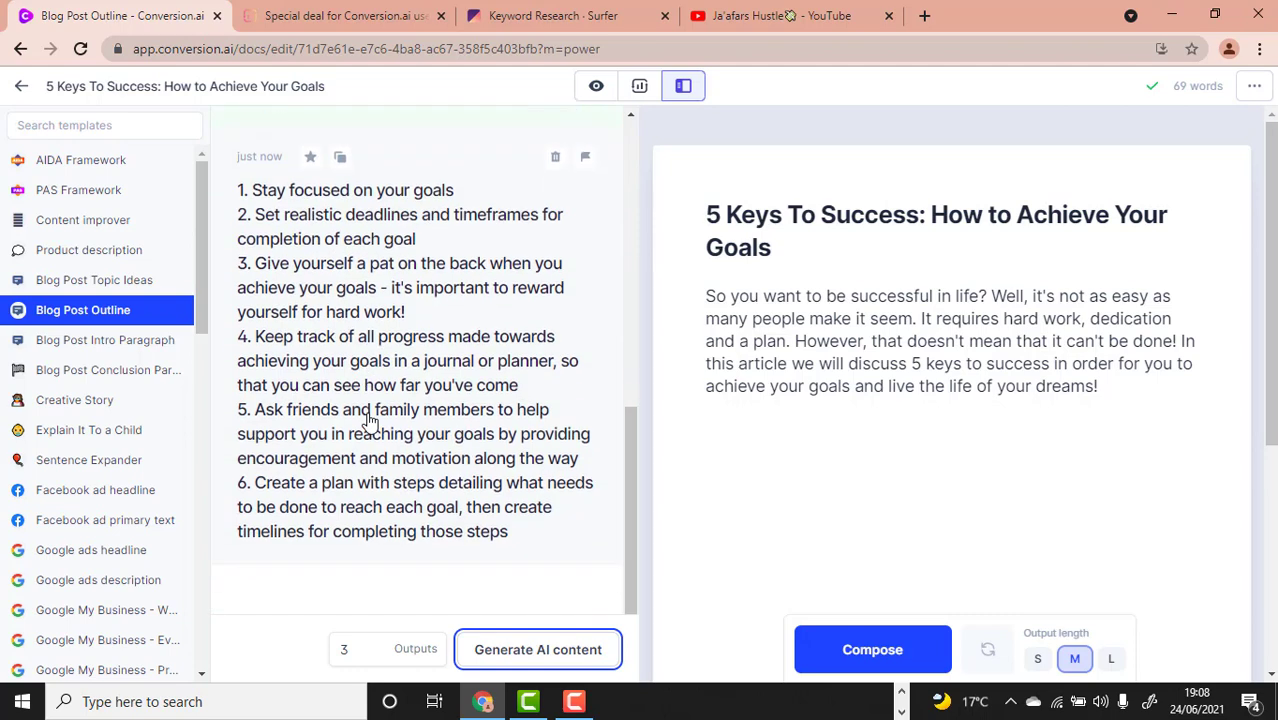
scroll(368, 424, up, 1)
scroll(370, 470, down, 1)
scroll(390, 520, up, 3)
scroll(385, 560, up, 4)
scroll(380, 585, down, 7)
Step: Generate another batch of three blog post outlines with the same title and tone
click(499, 657)
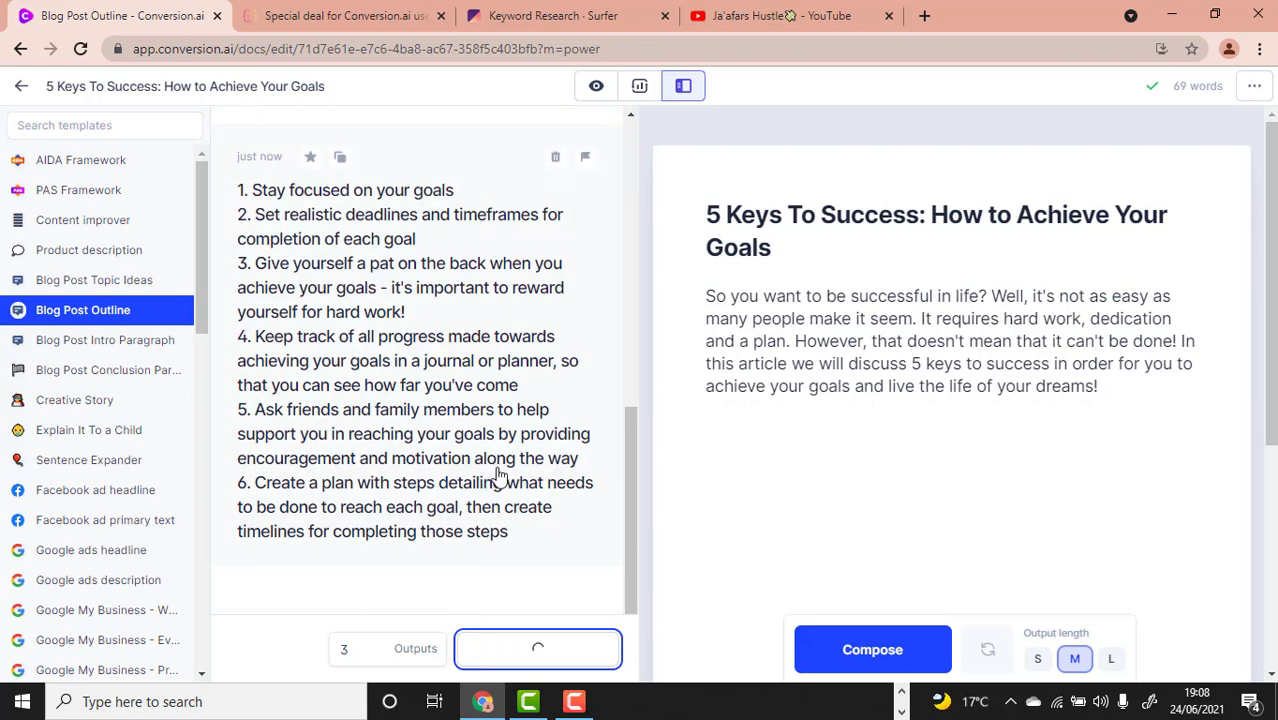
scroll(499, 476, up, 5)
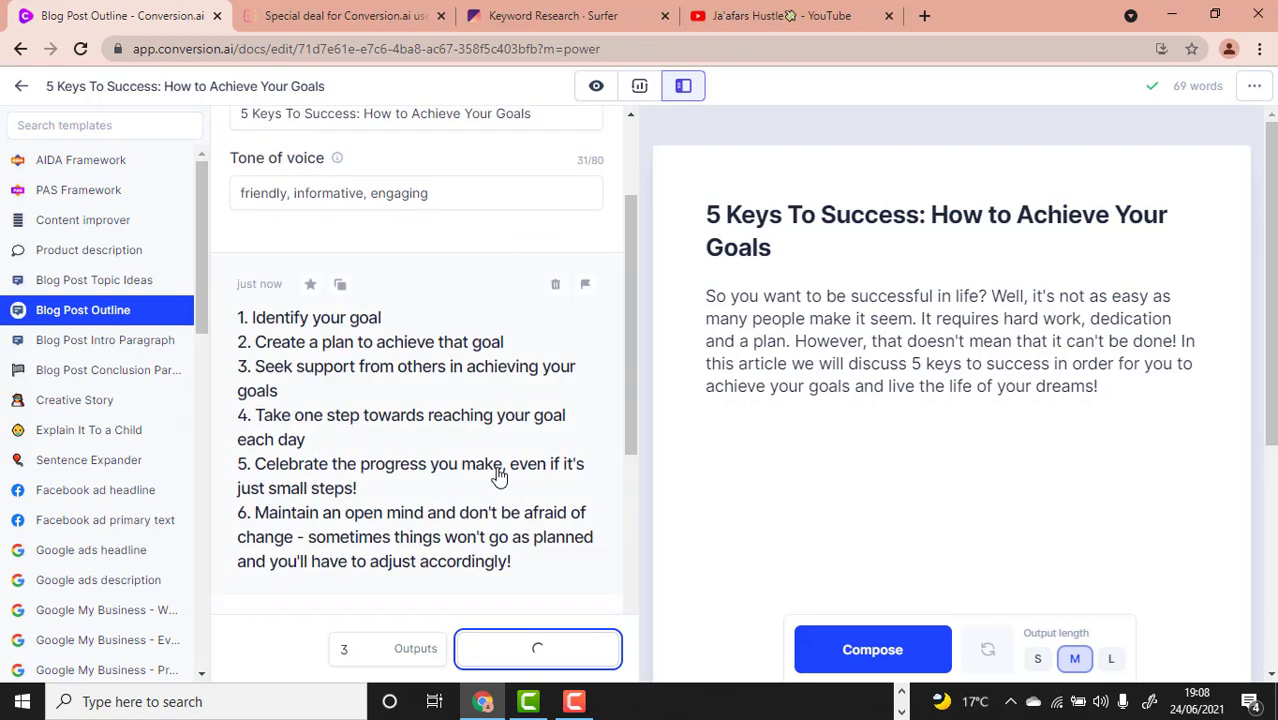
scroll(499, 476, down, 2)
scroll(499, 476, up, 1)
scroll(499, 476, down, 4)
scroll(499, 476, up, 10)
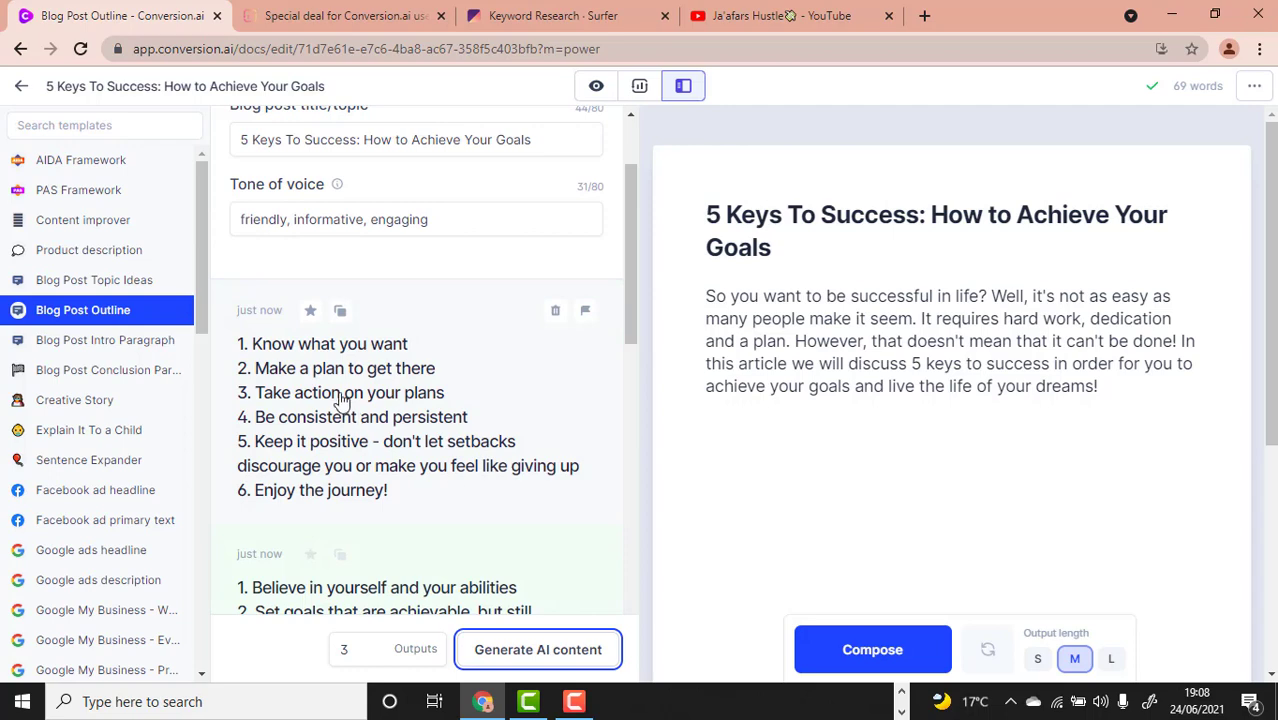
Step: Copy the five-point outline starting with "Believe in yourself and your abilities" and paste it below the intro paragraph
scroll(408, 428, down, 3)
scroll(408, 428, down, 1)
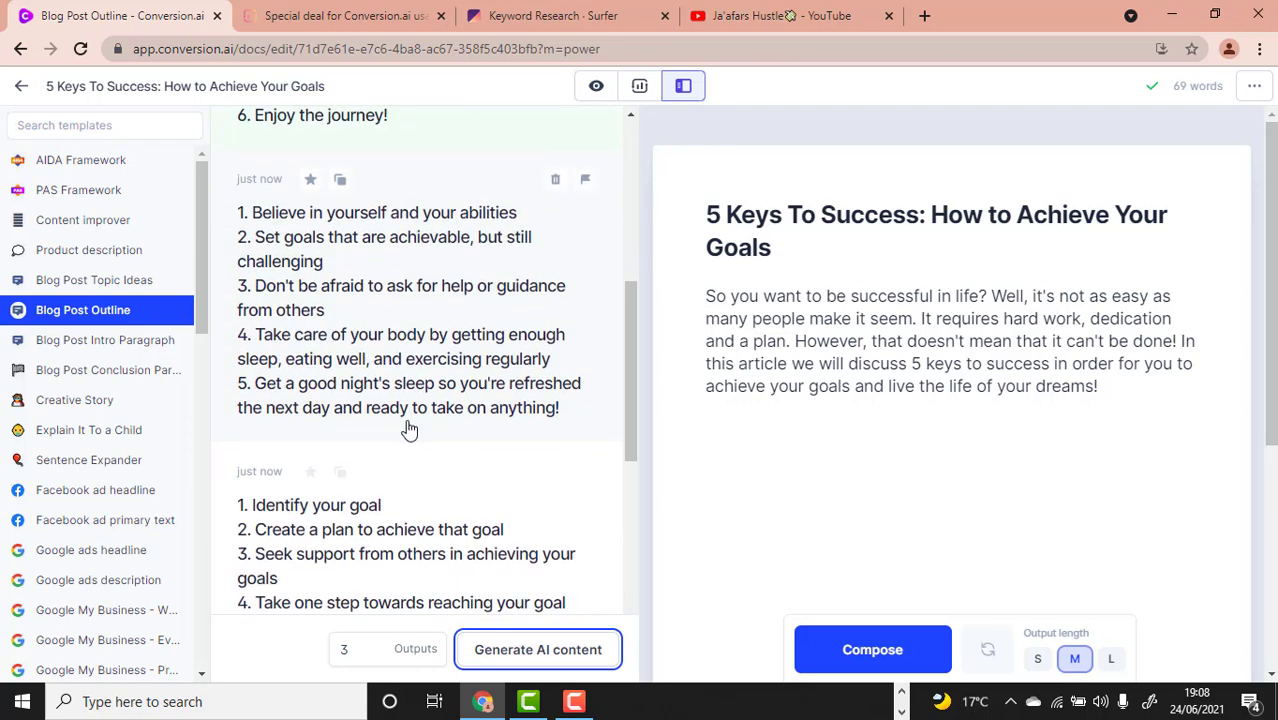
scroll(348, 388, up, 1)
scroll(348, 388, down, 1)
click(338, 182)
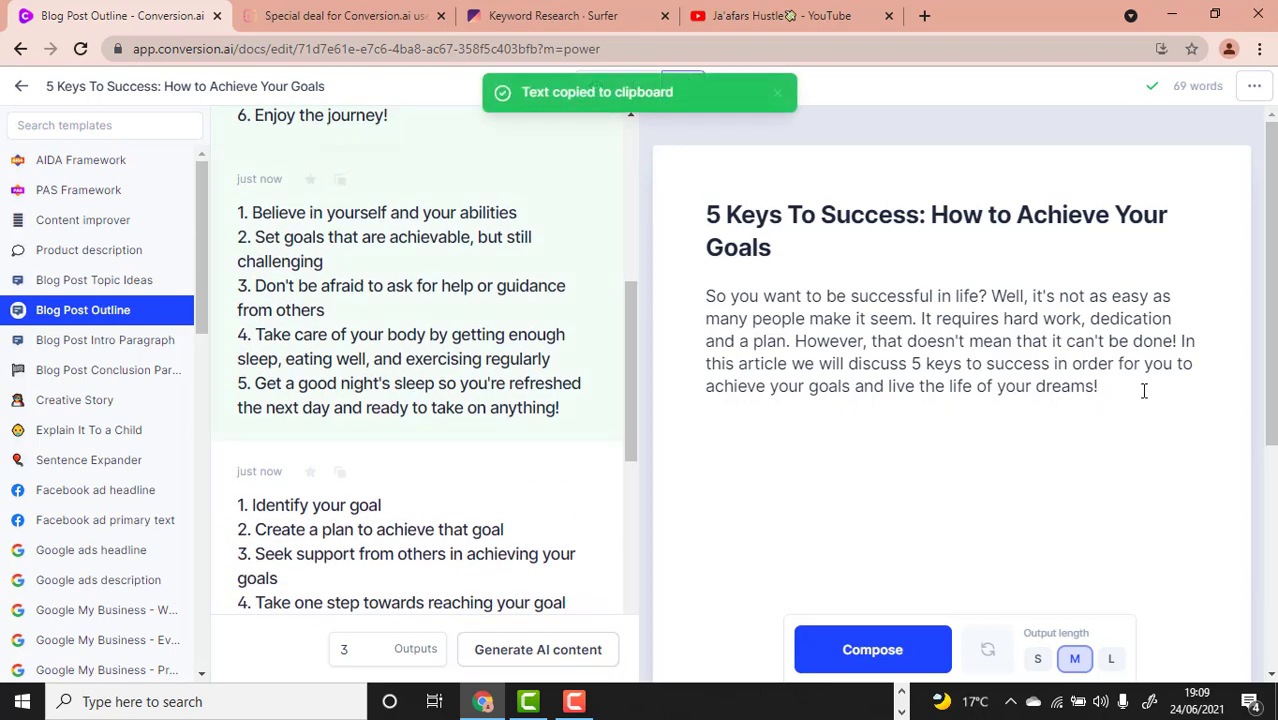
key(ctrl+v)
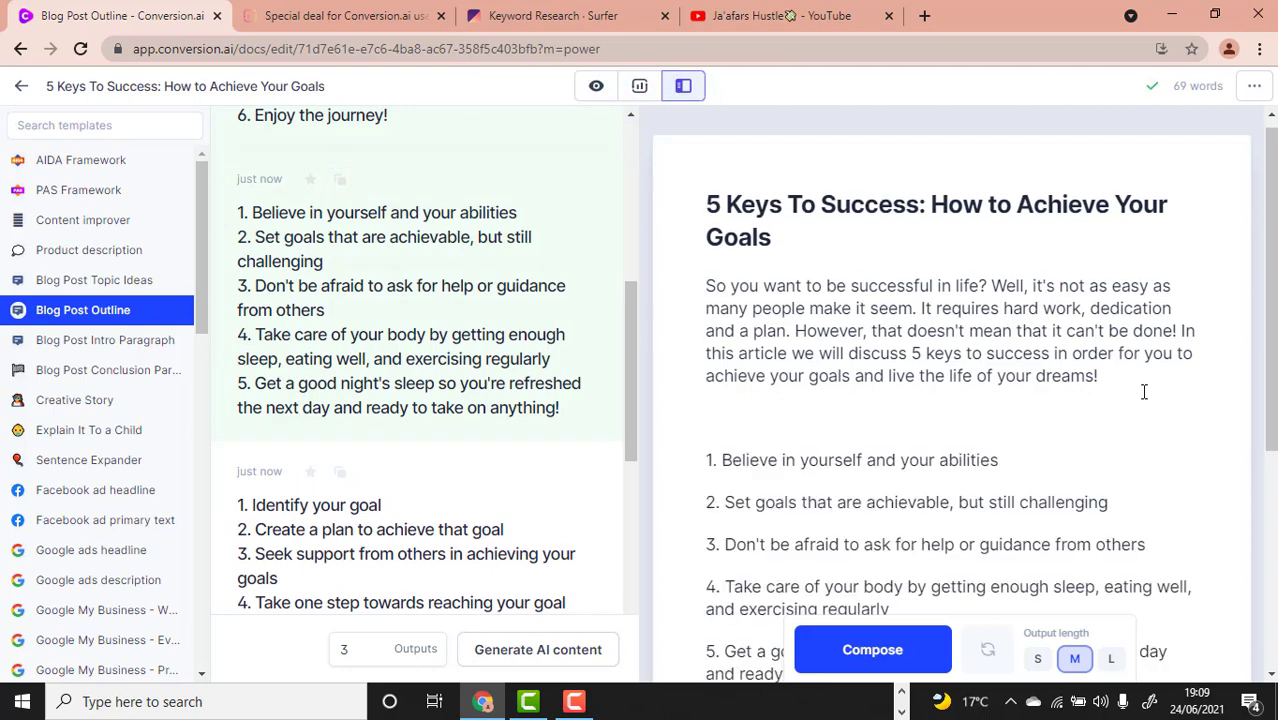
Step: Add a "***" separator line between the intro paragraph and the first outline point
scroll(1144, 392, down, 3)
scroll(983, 429, up, 2)
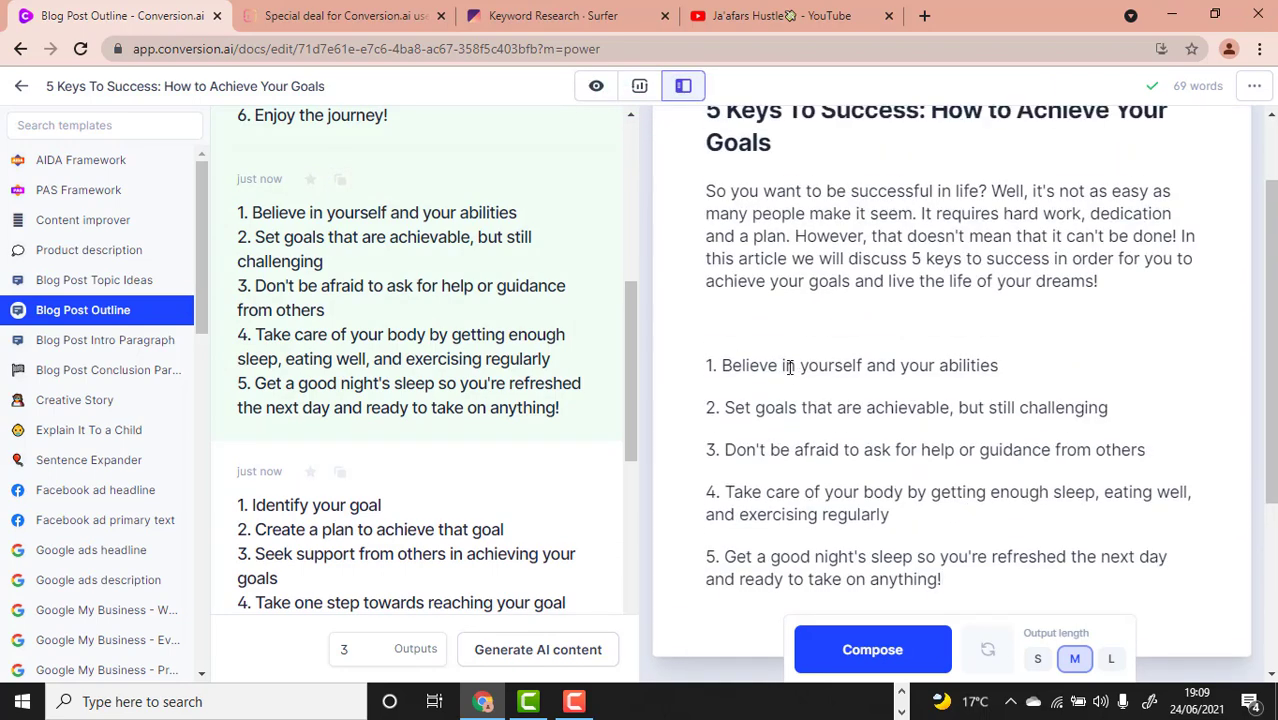
click(706, 366)
key(BackSpace)
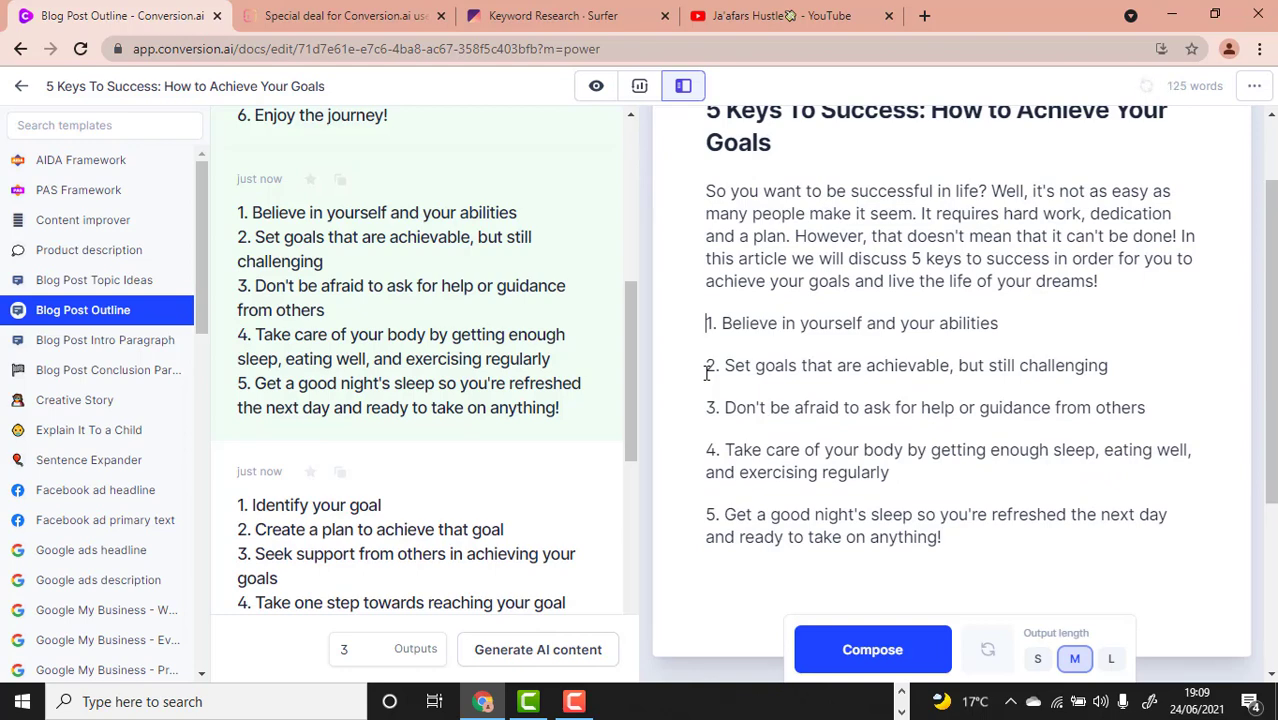
key(Return)
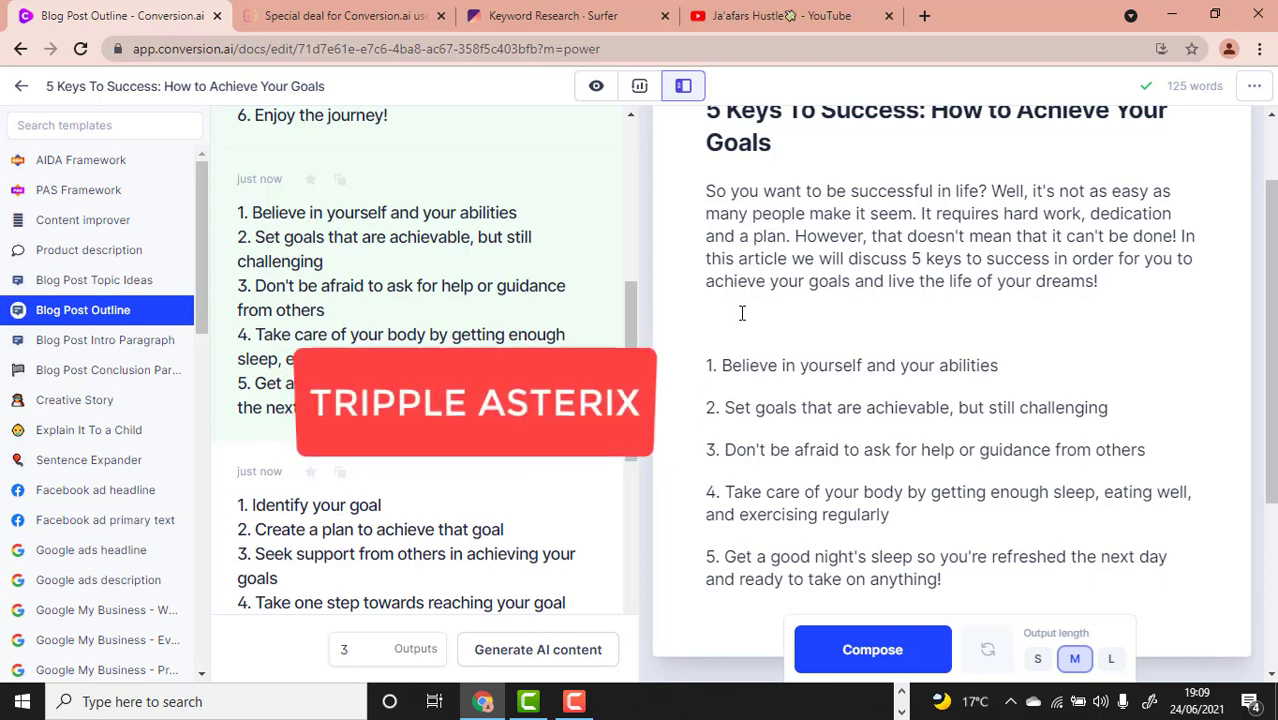
text(***)
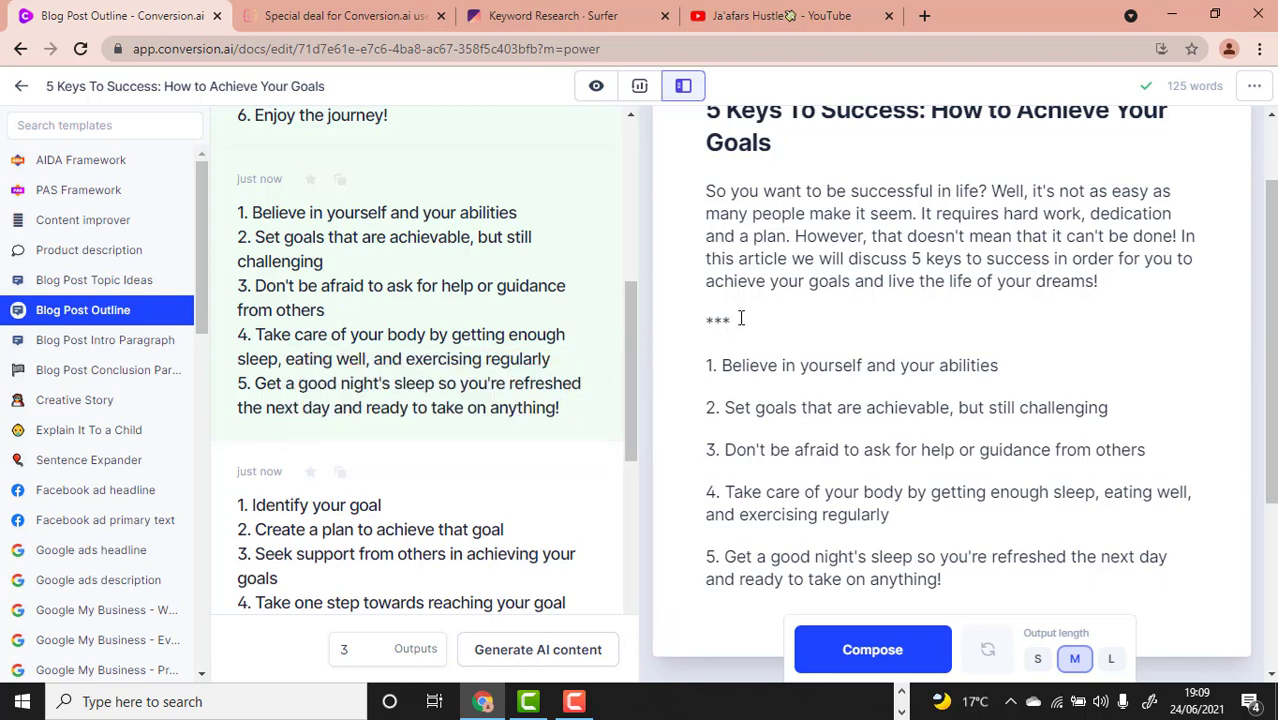
scroll(908, 378, up, 2)
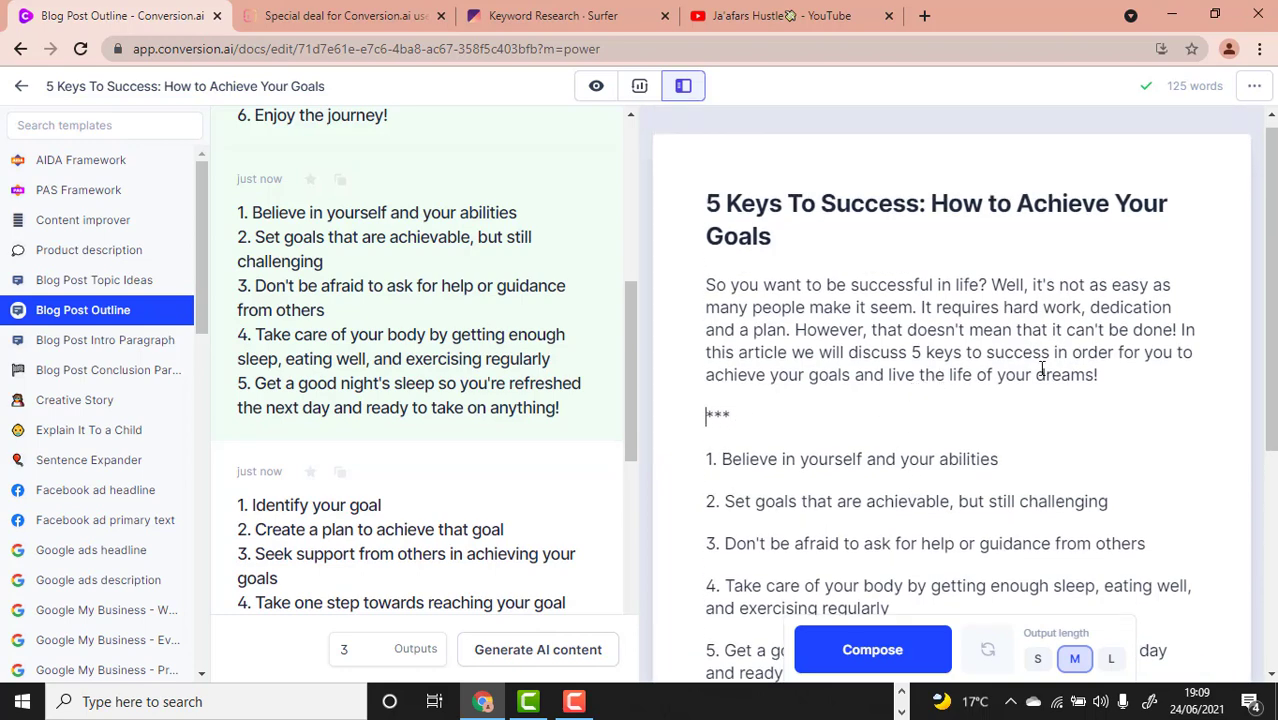
drag(1113, 373, 712, 170)
scroll(730, 457, down, 2)
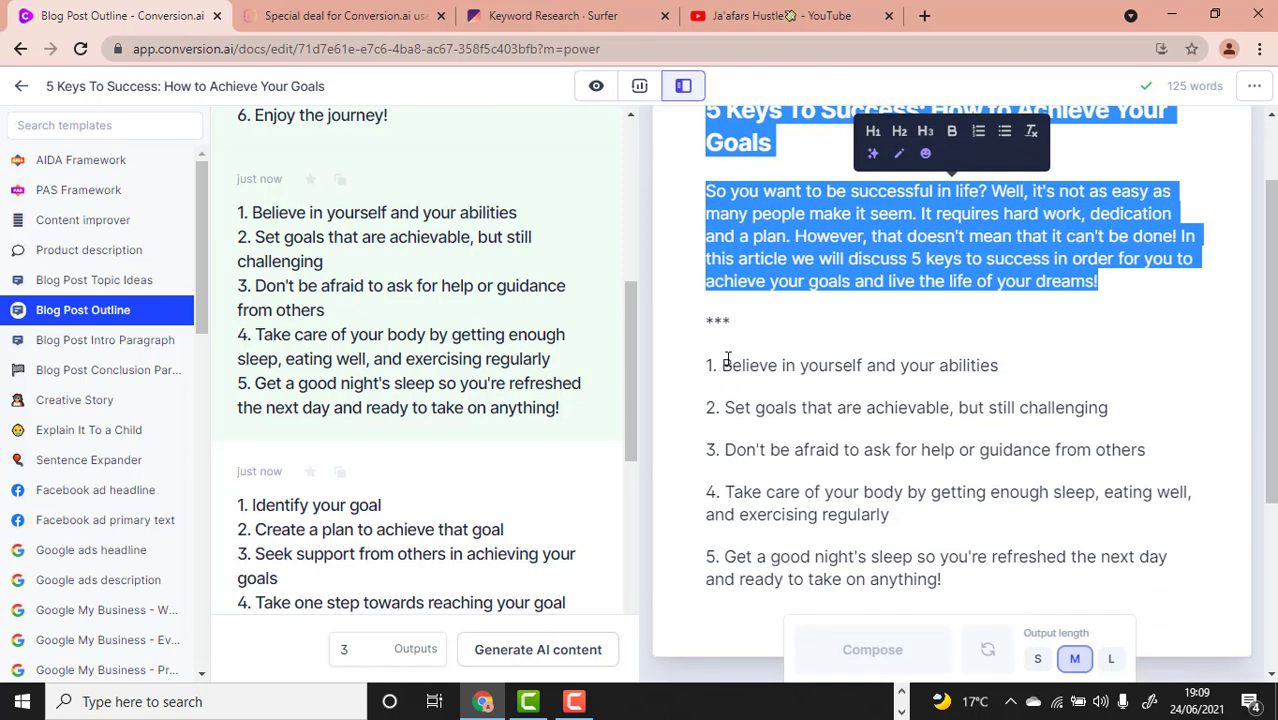
click(824, 330)
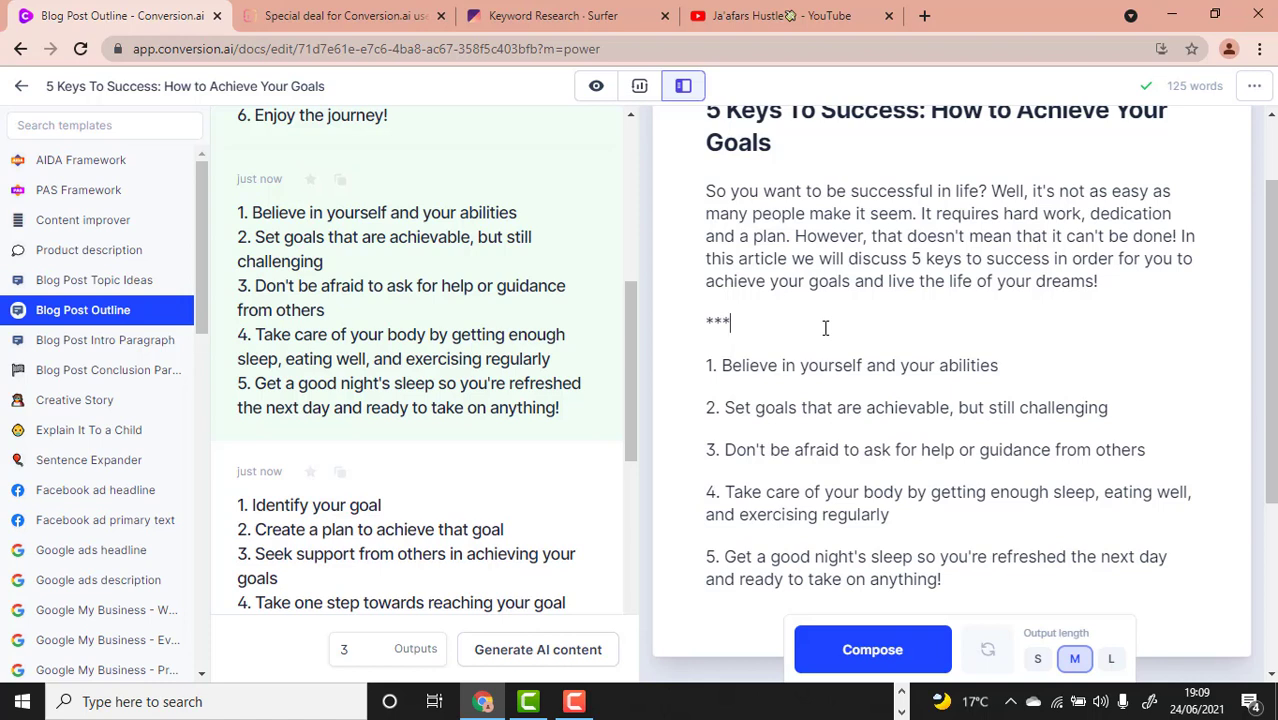
drag(733, 322, 706, 322)
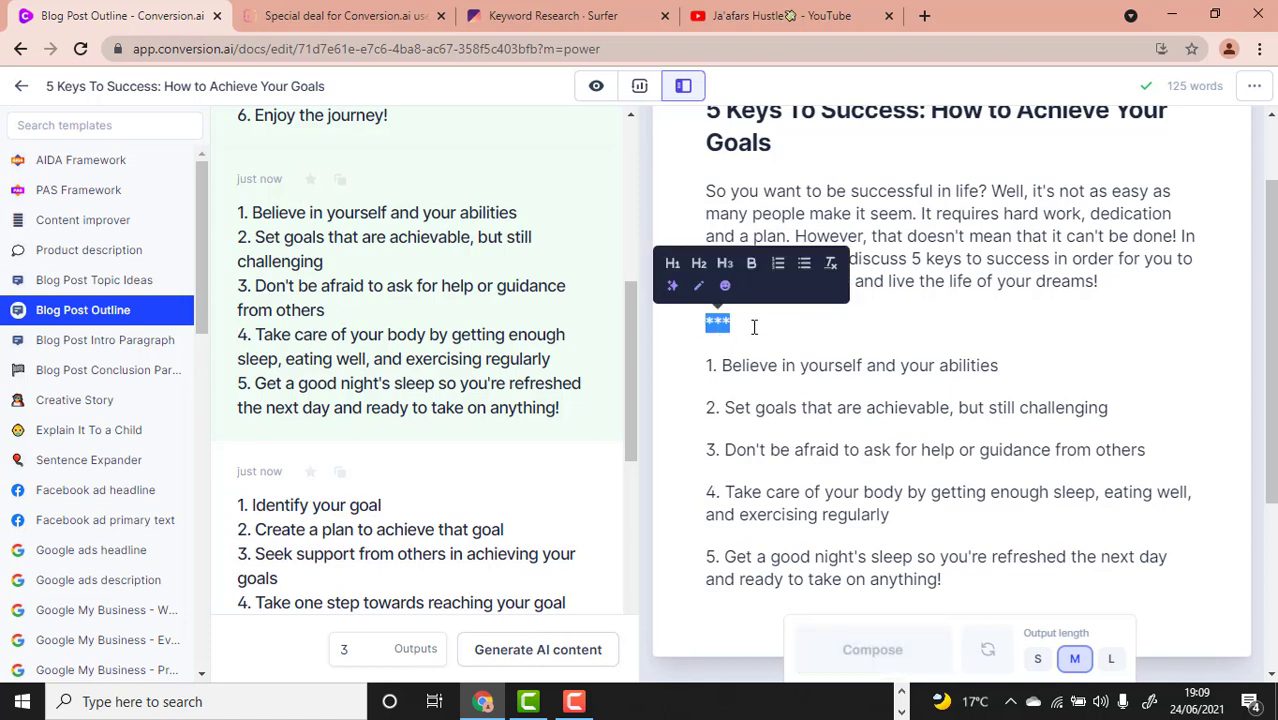
click(750, 327)
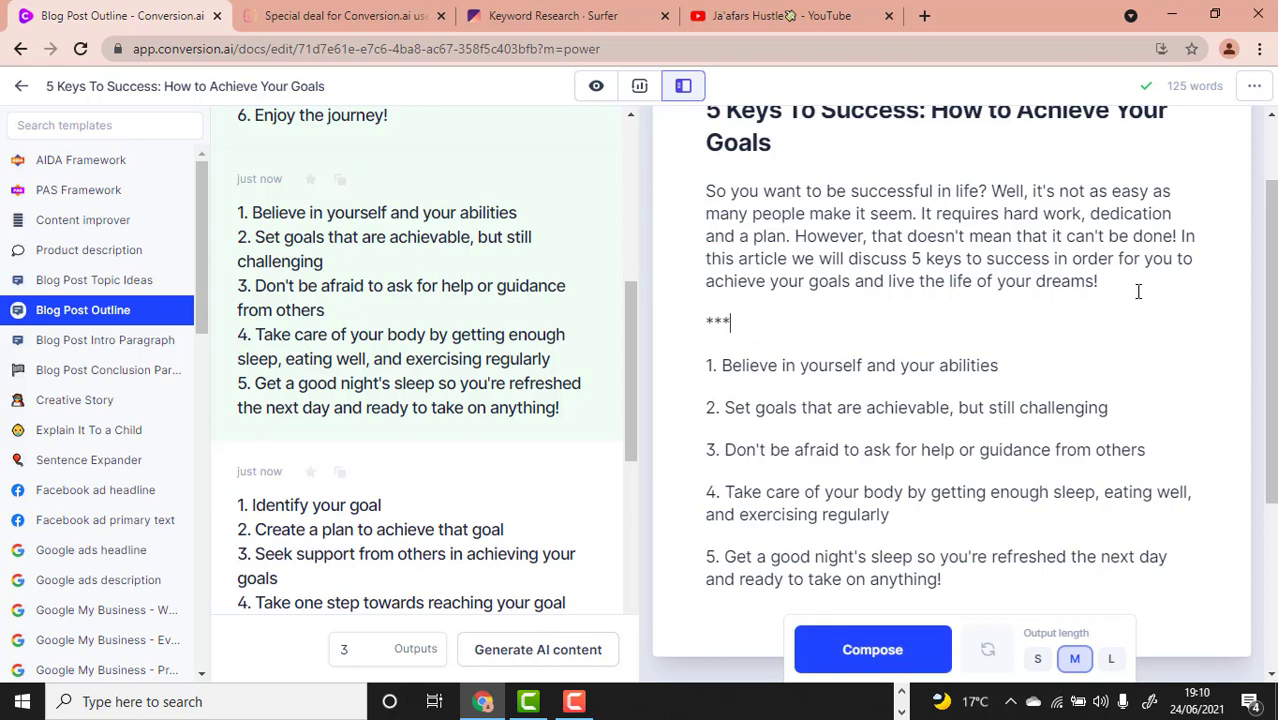
drag(1153, 287, 745, 160)
scroll(827, 379, down, 2)
click(736, 268)
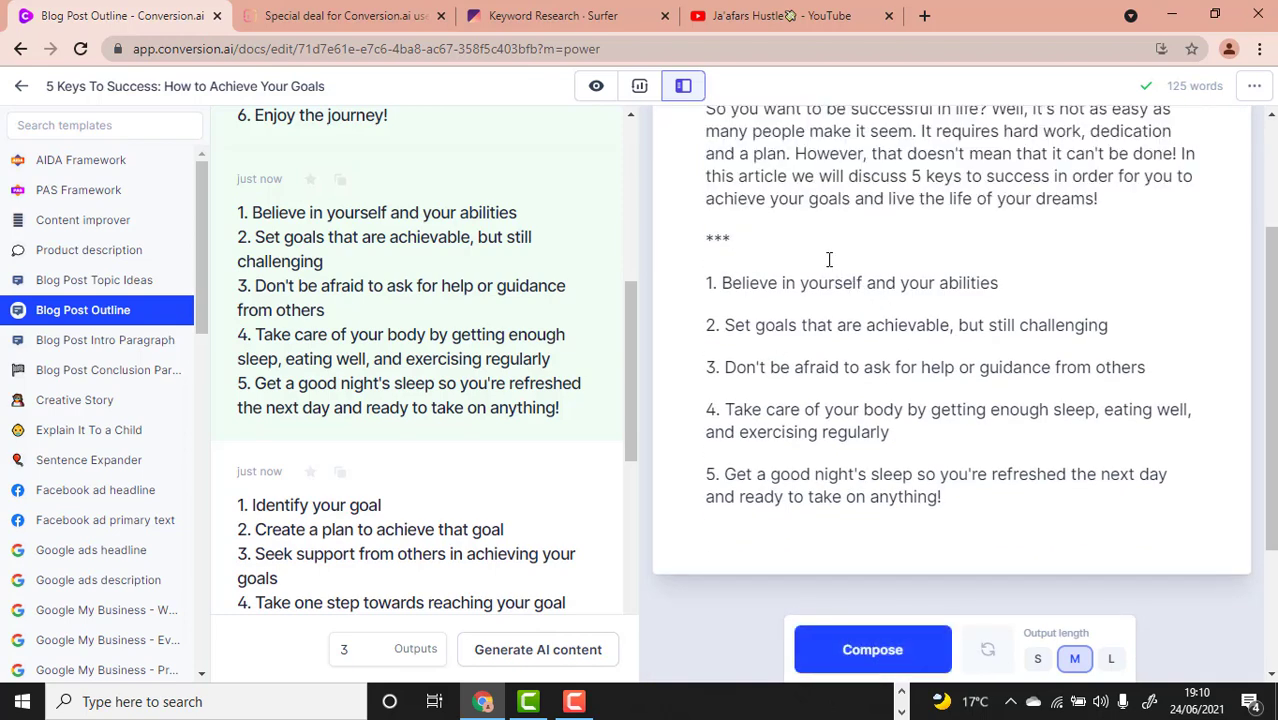
key(Return)
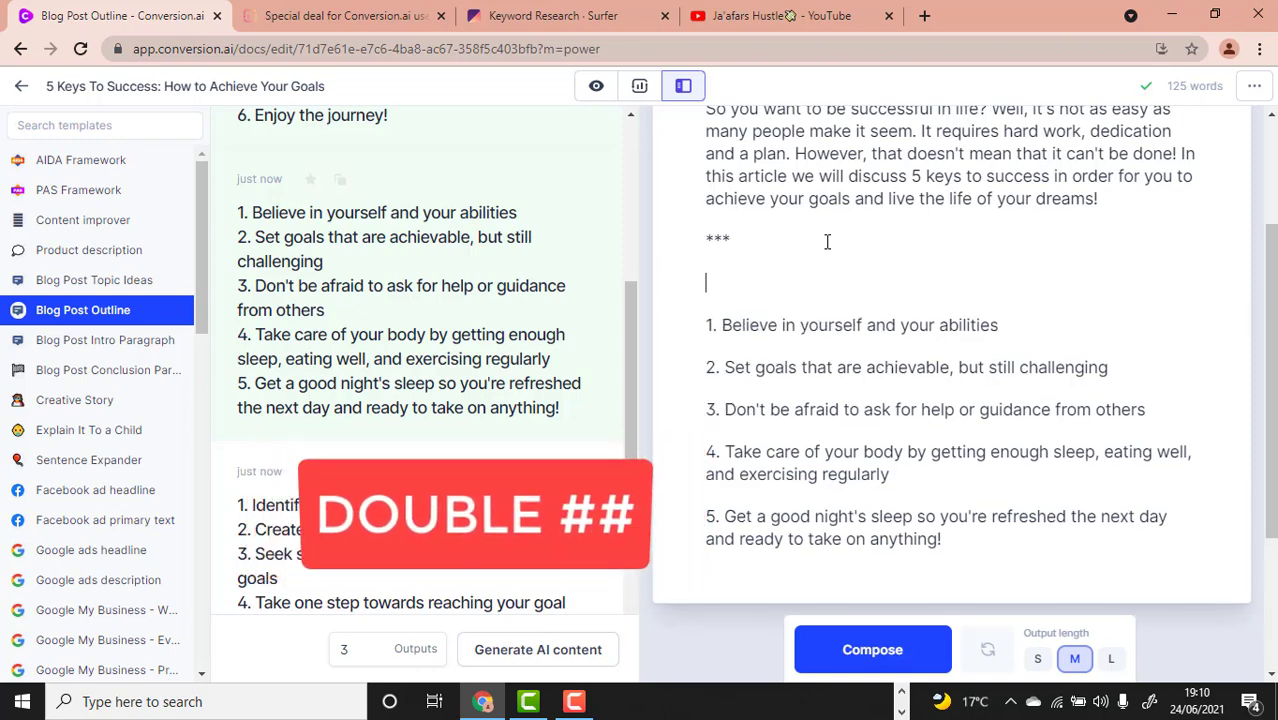
text(##)
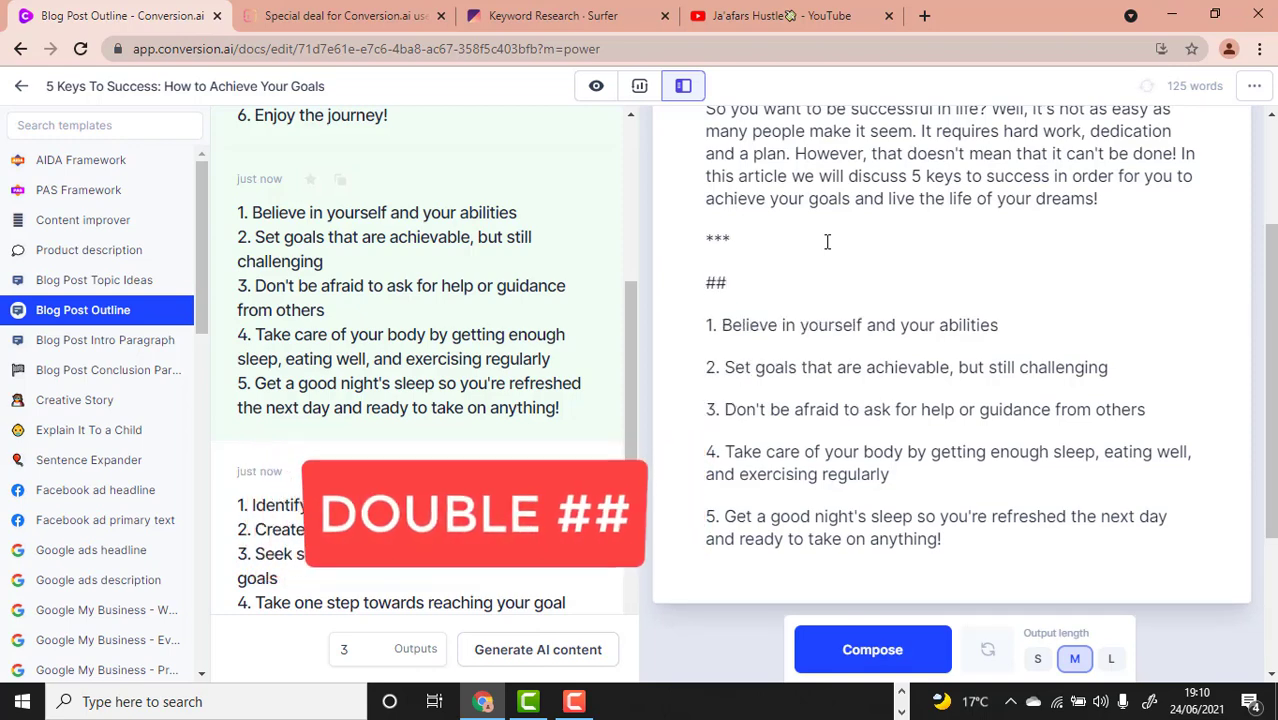
drag(796, 285, 695, 285)
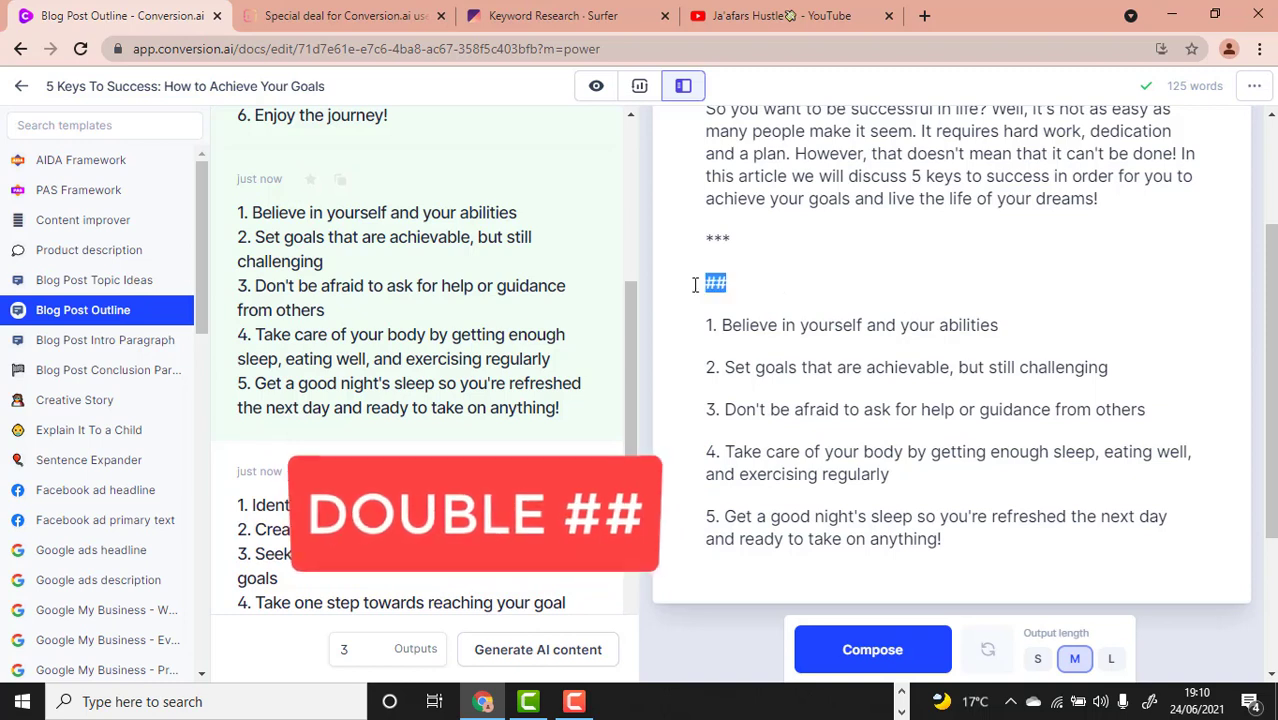
click(746, 283)
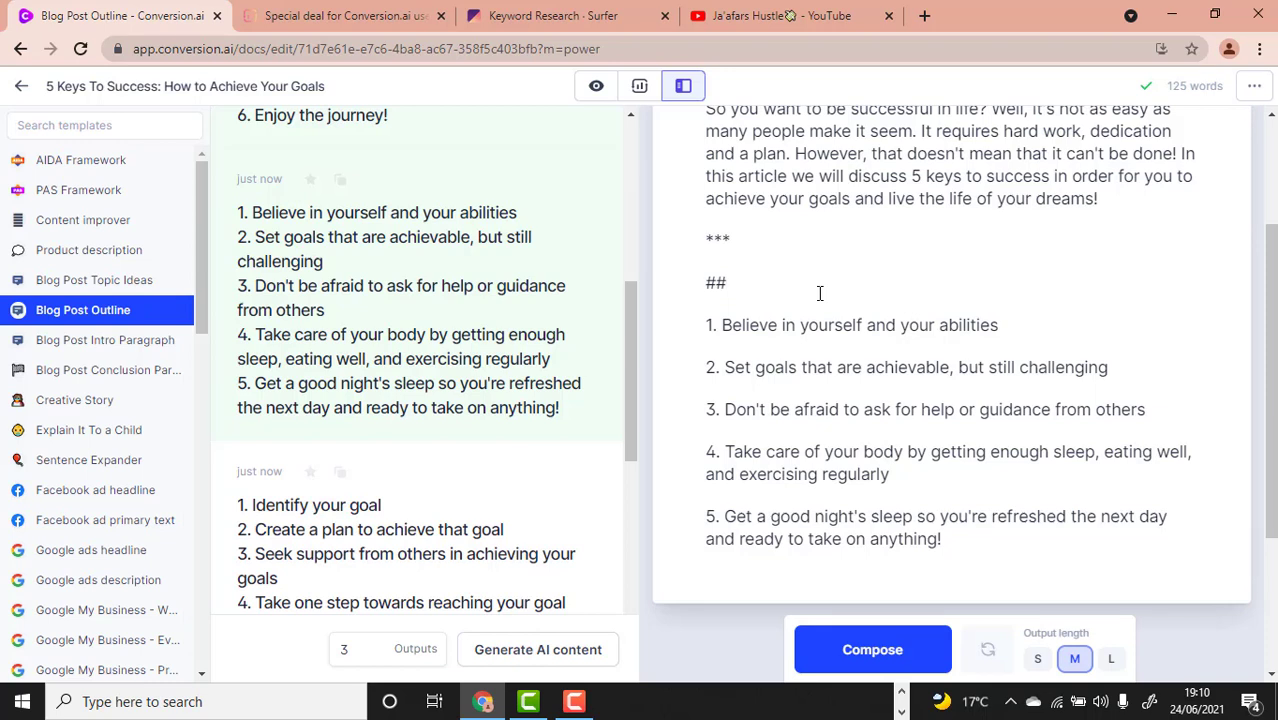
drag(747, 289, 682, 283)
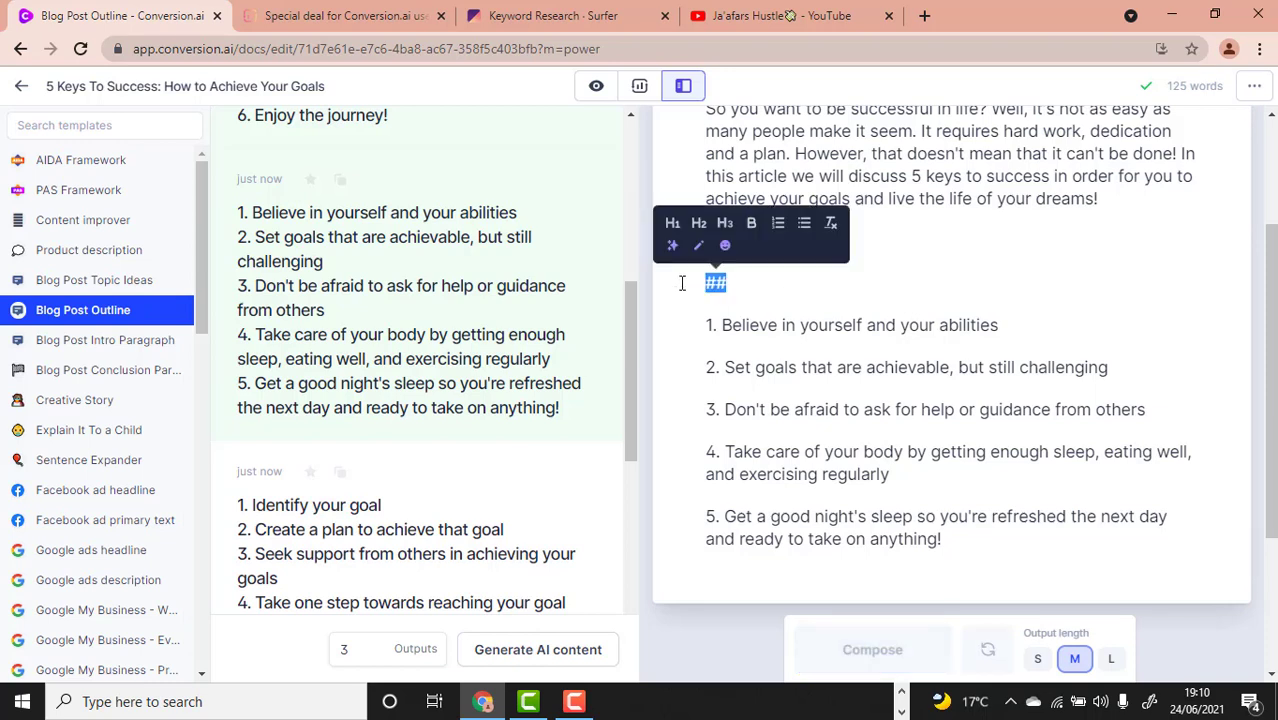
key(BackSpace)
key(BackSpace)
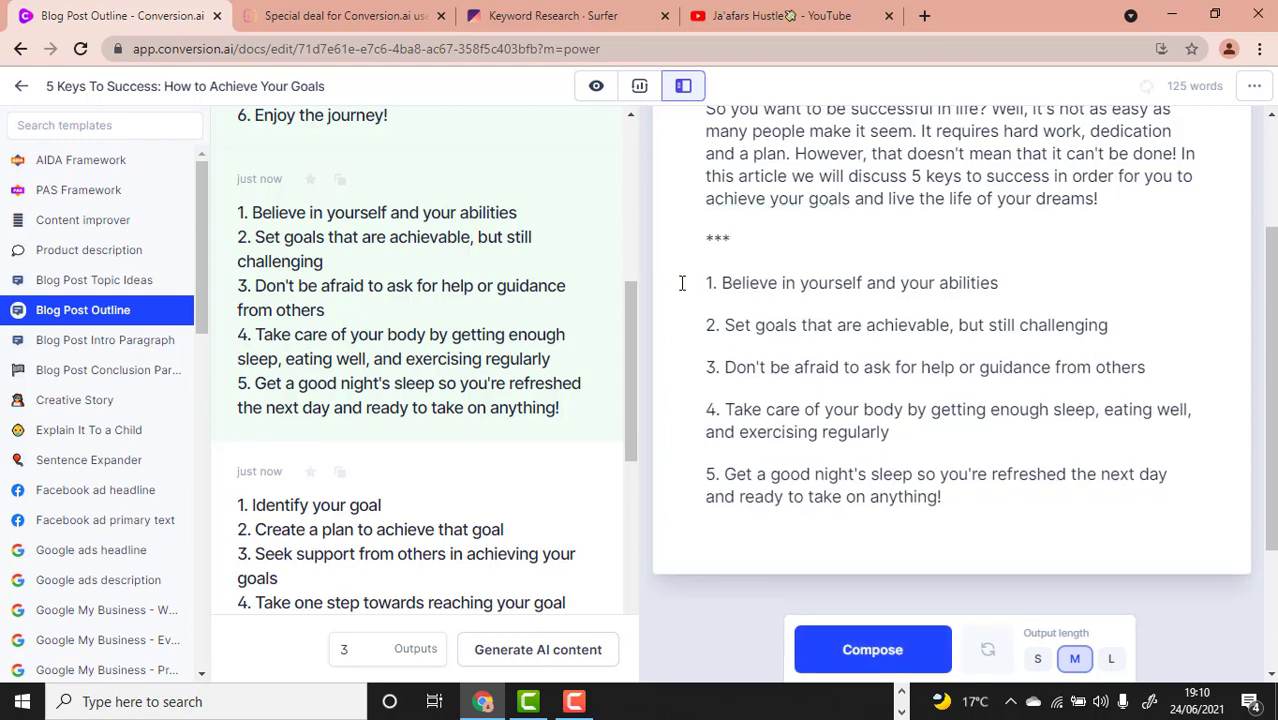
Step: Replace the numbers in front of all five outline points below the "***" separator with "##"
drag(721, 283, 699, 287)
key(BackSpace)
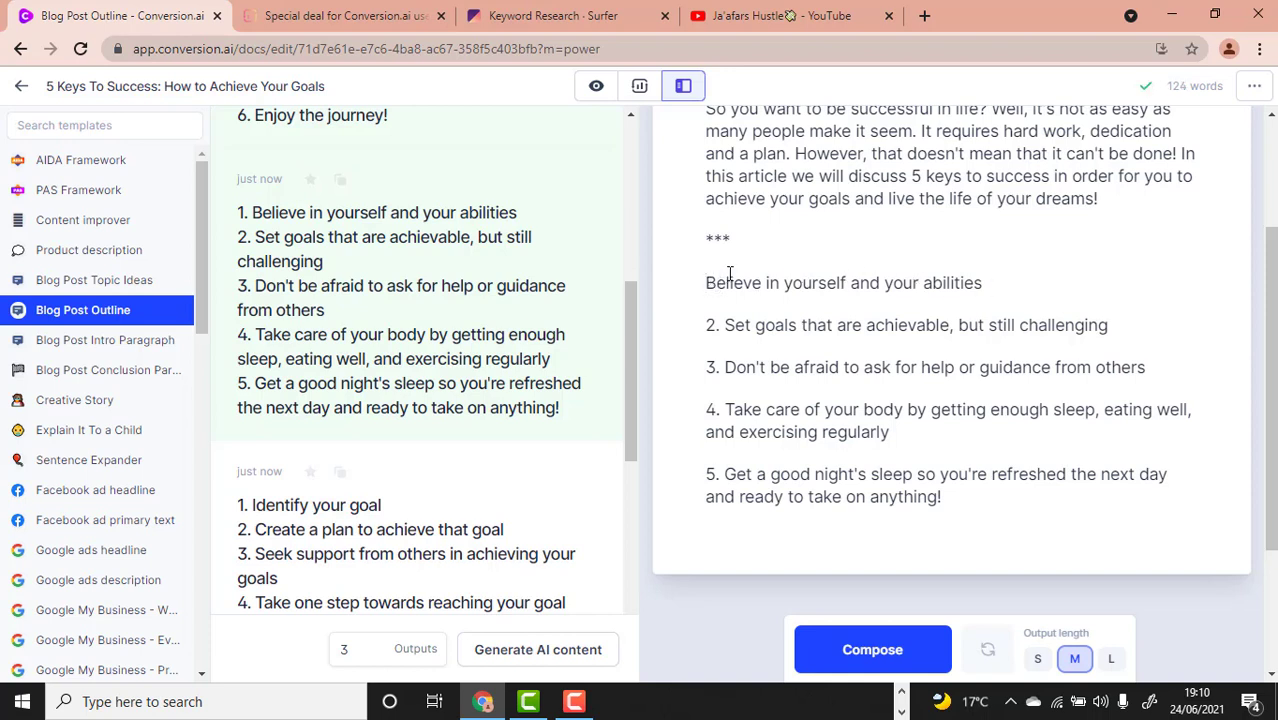
text(##)
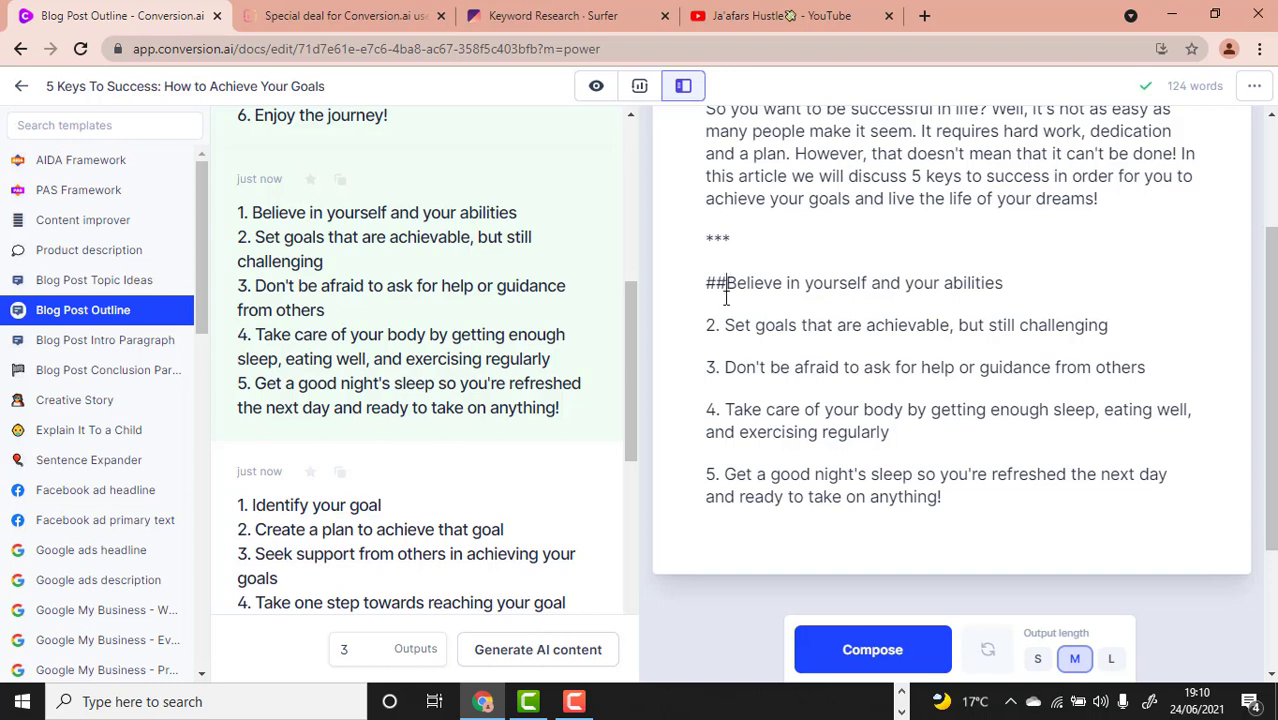
drag(722, 330, 697, 333)
text(##)
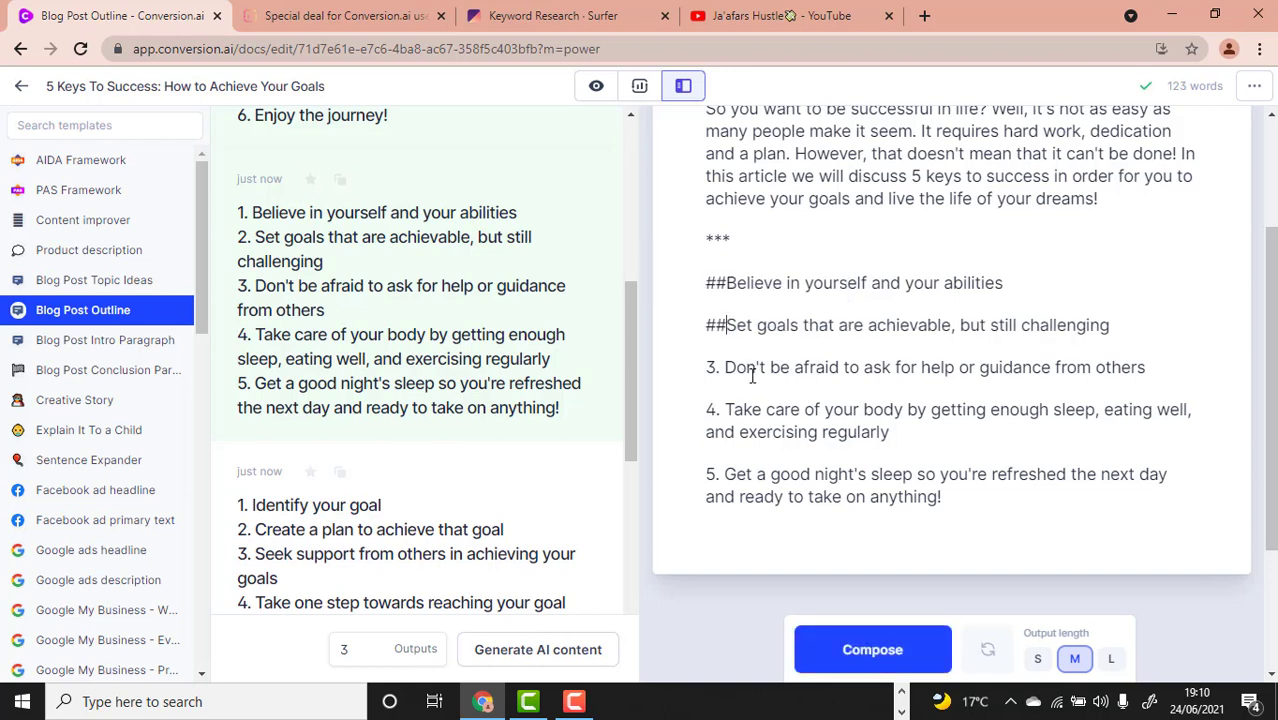
drag(727, 369, 696, 377)
text(##)
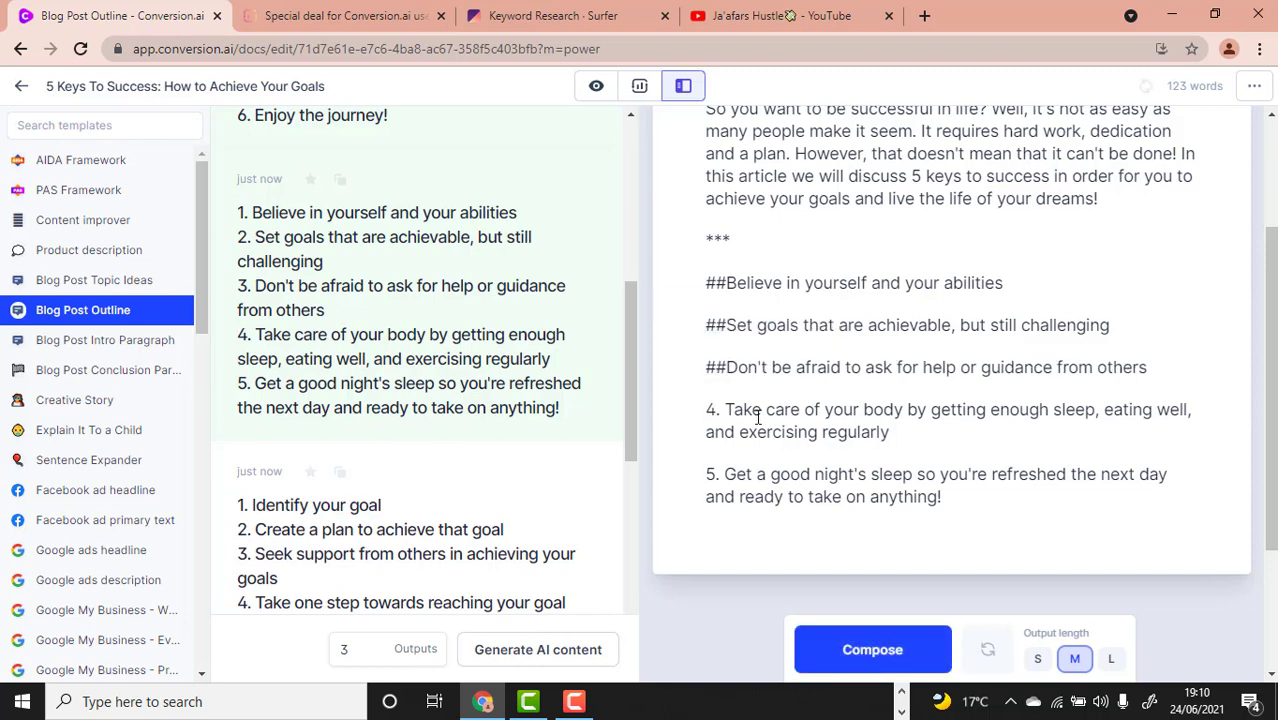
drag(726, 410, 694, 412)
text(##)
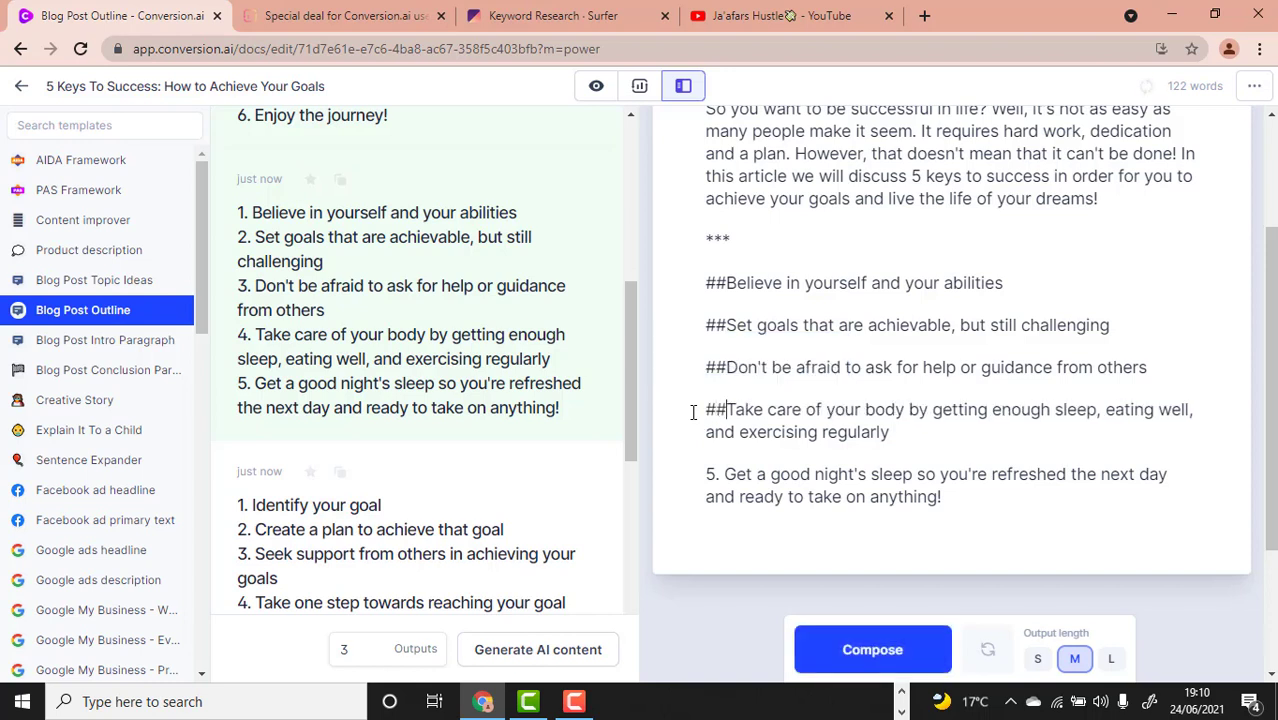
double_click(693, 477)
text(##)
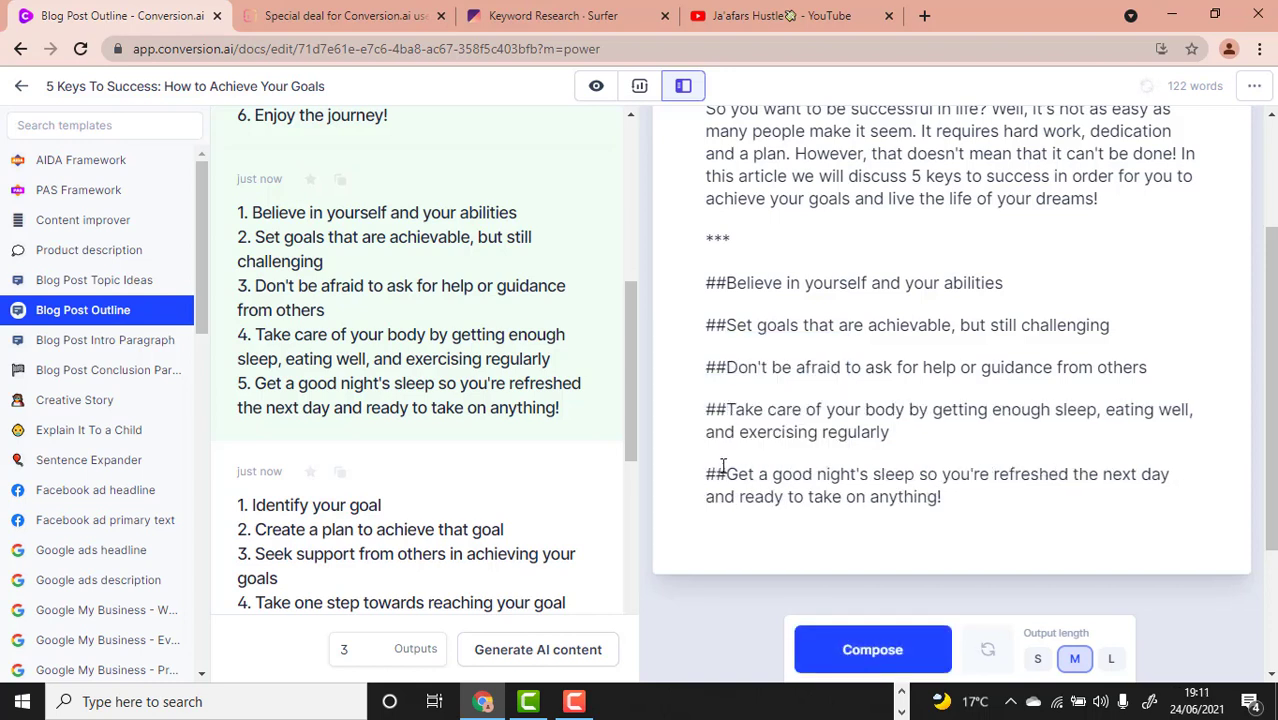
Step: Insert an empty line below the "##Believe in yourself and your abilities" heading
scroll(947, 408, up, 2)
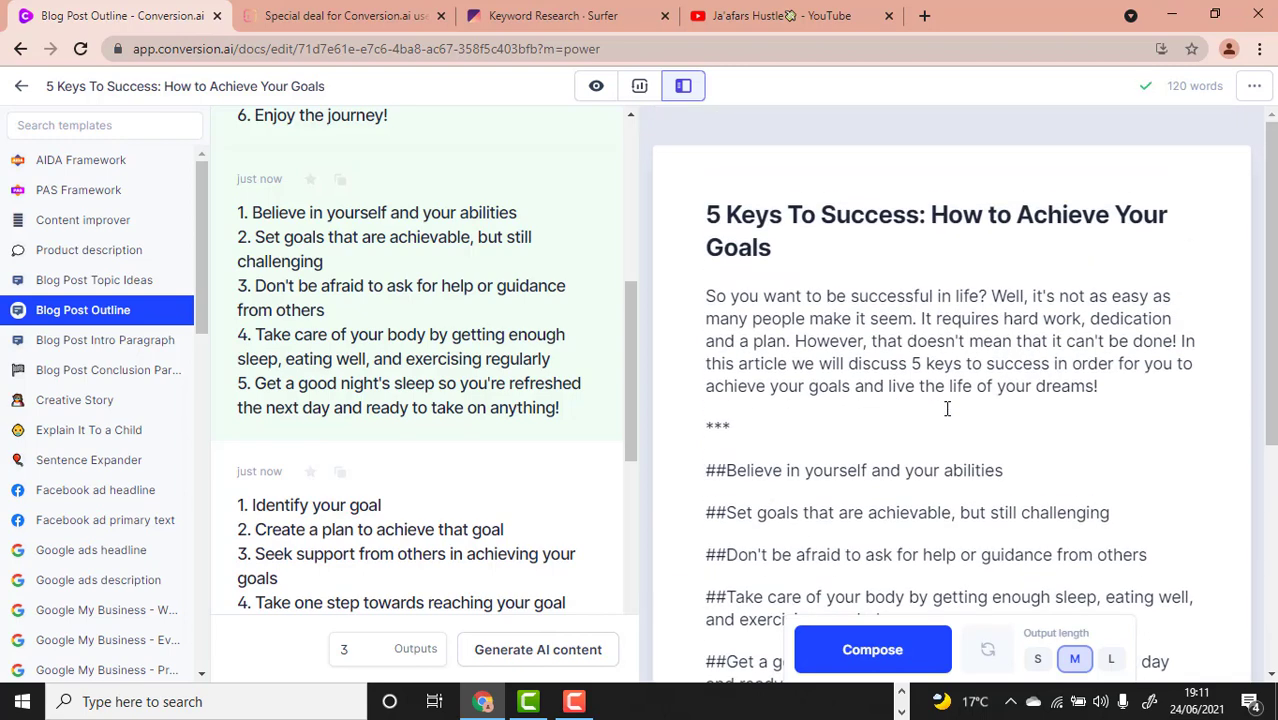
scroll(947, 408, down, 1)
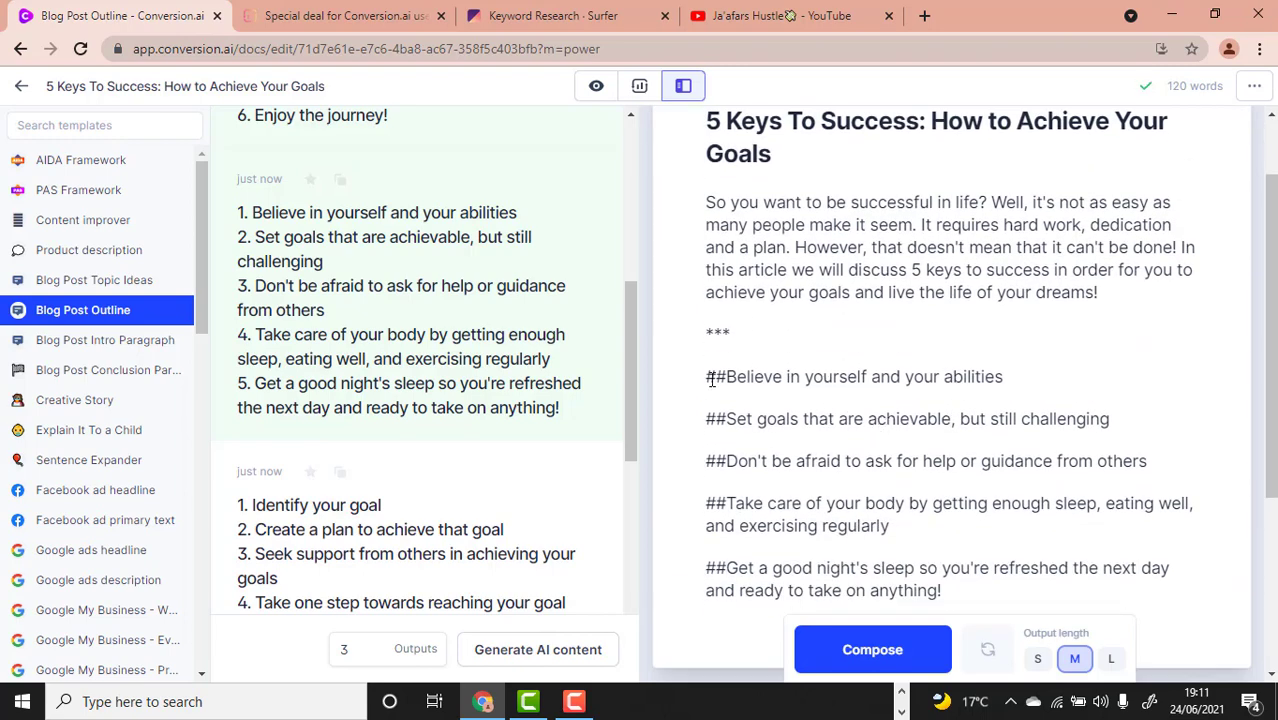
scroll(990, 400, down, 1)
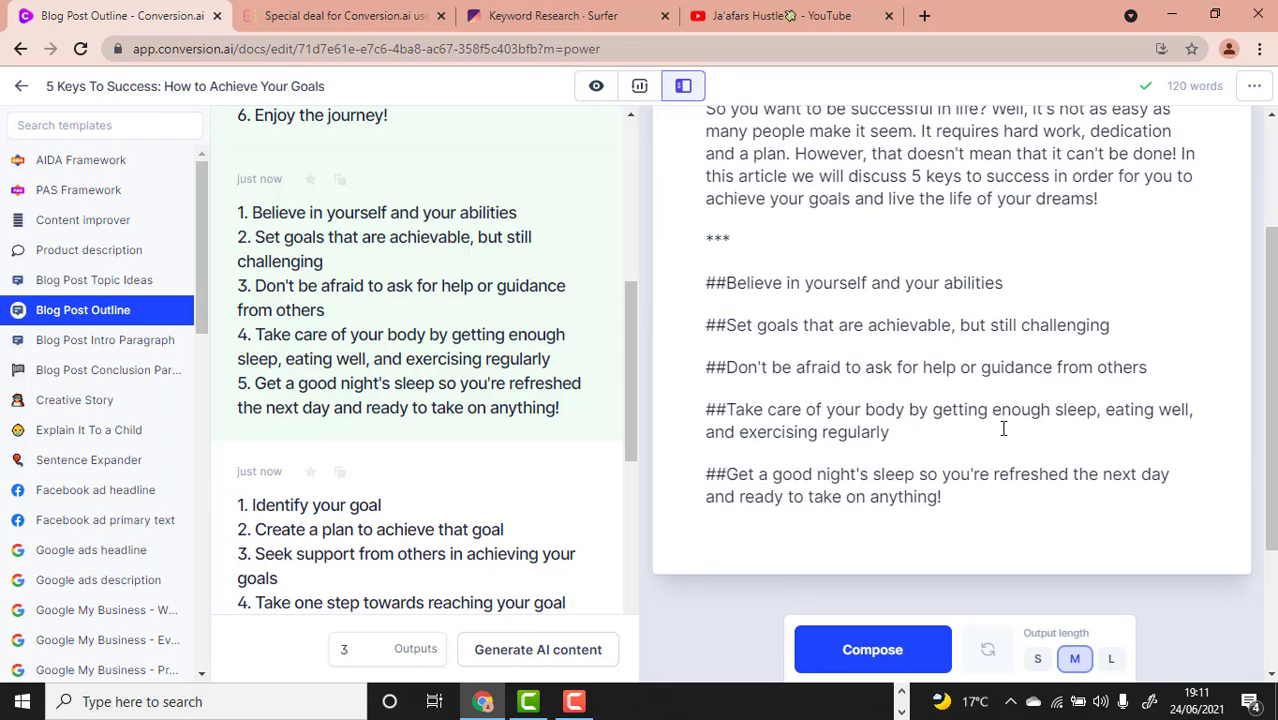
click(1031, 293)
key(Return)
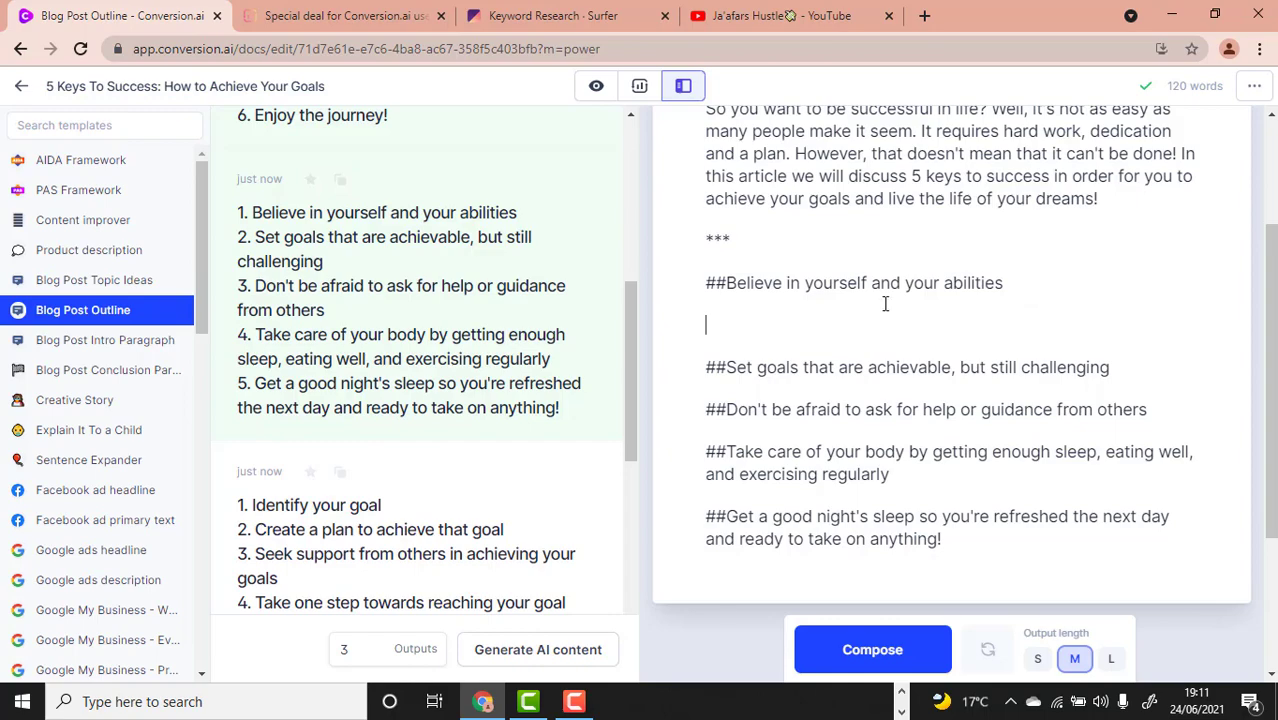
Step: Switch the document editor to SEO mode and check the Surfer keyword research page while it loads
scroll(456, 433, down, 3)
scroll(456, 433, up, 5)
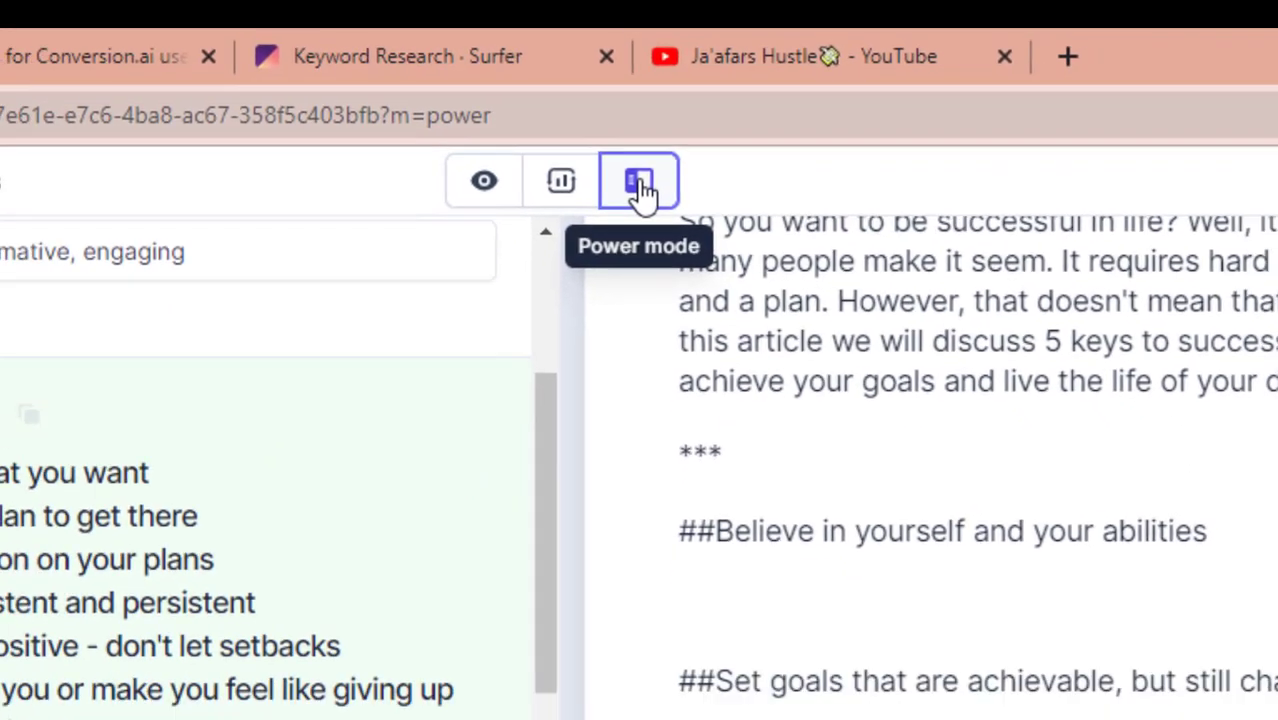
scroll(914, 424, down, 1)
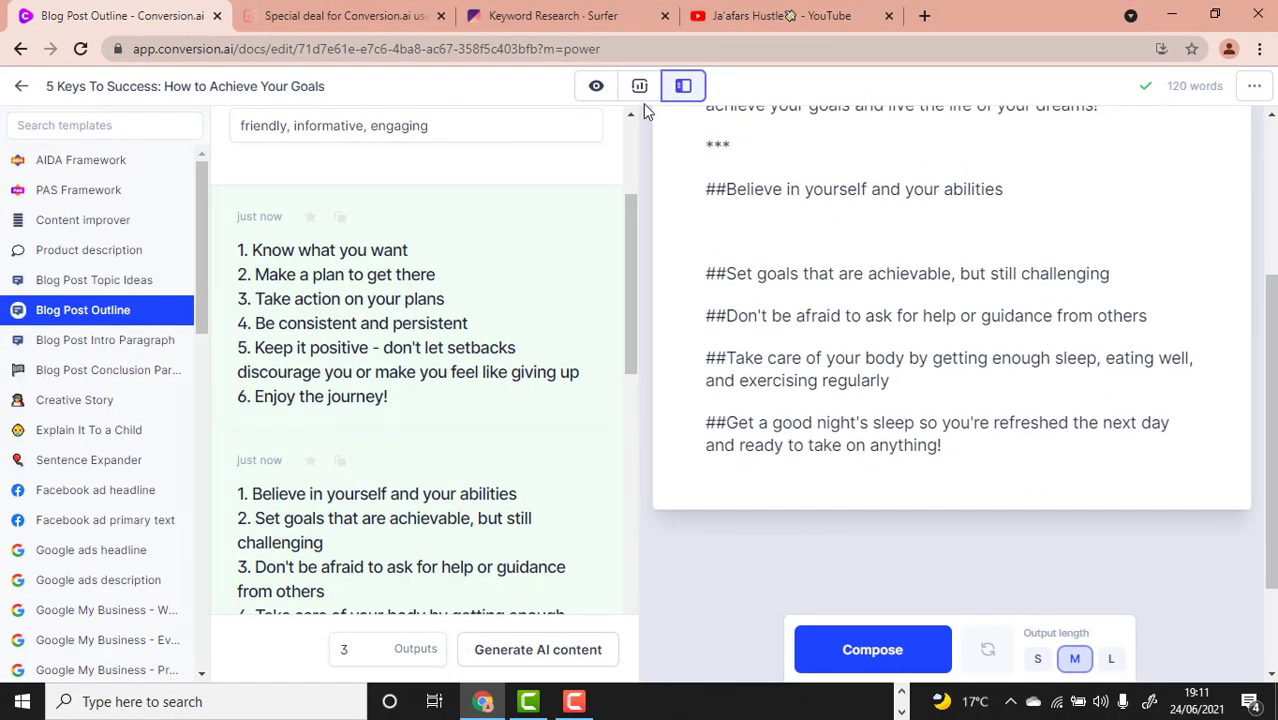
scroll(726, 284, up, 1)
scroll(726, 284, up, 2)
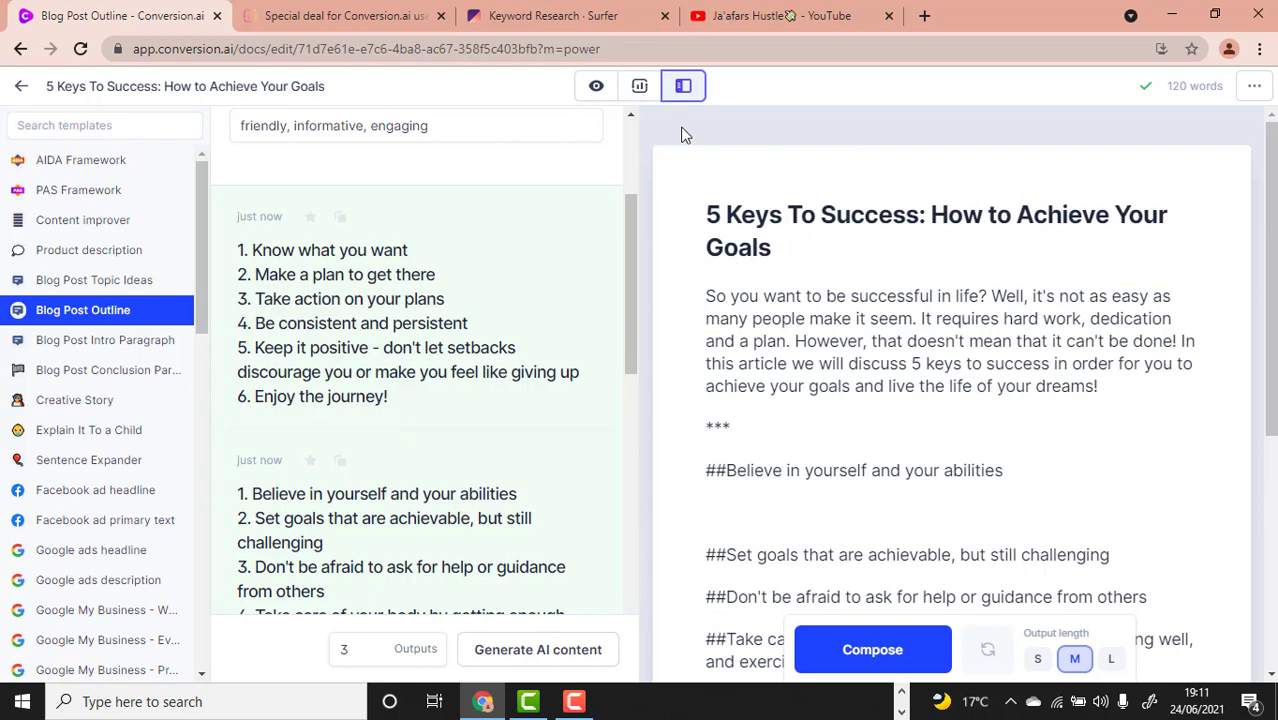
click(595, 88)
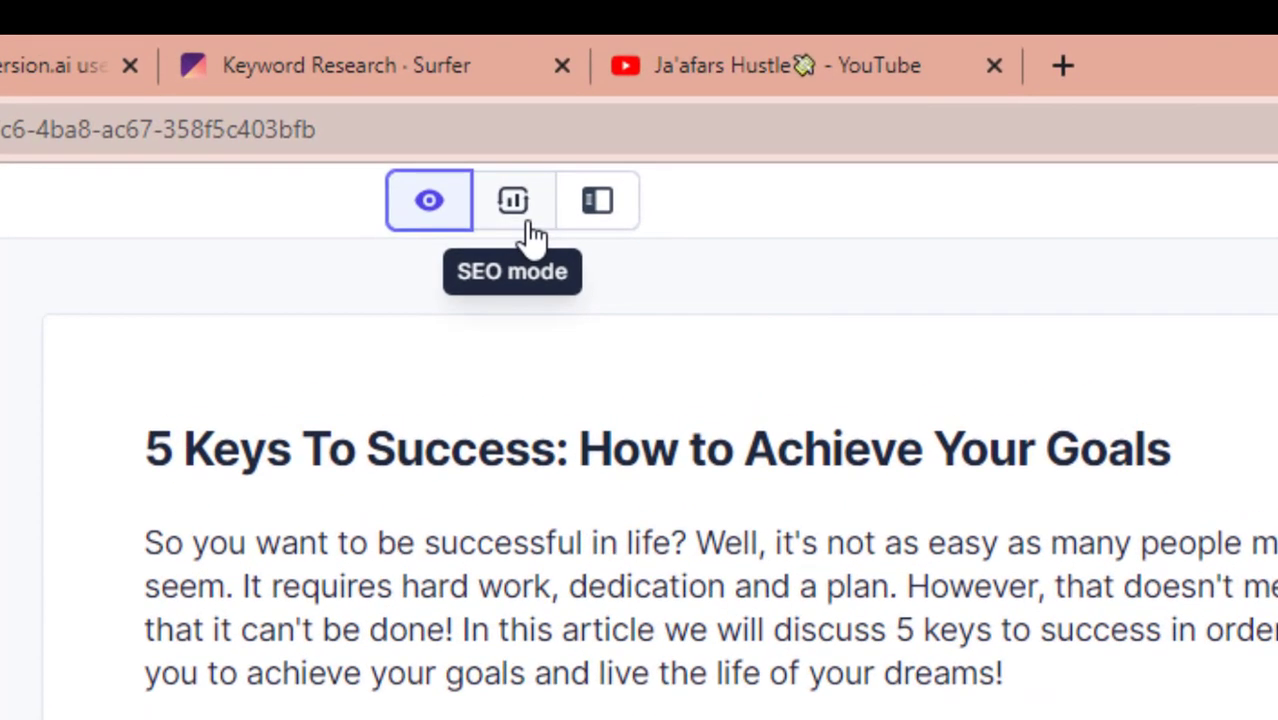
click(520, 215)
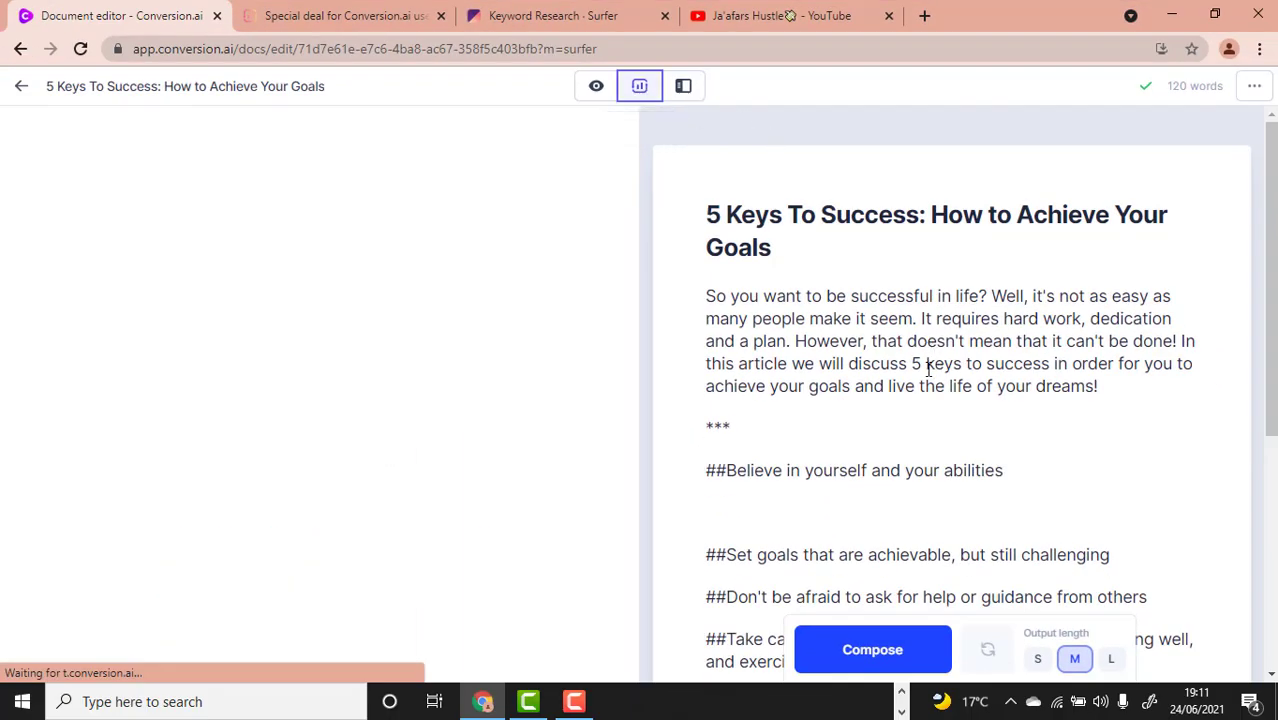
click(560, 16)
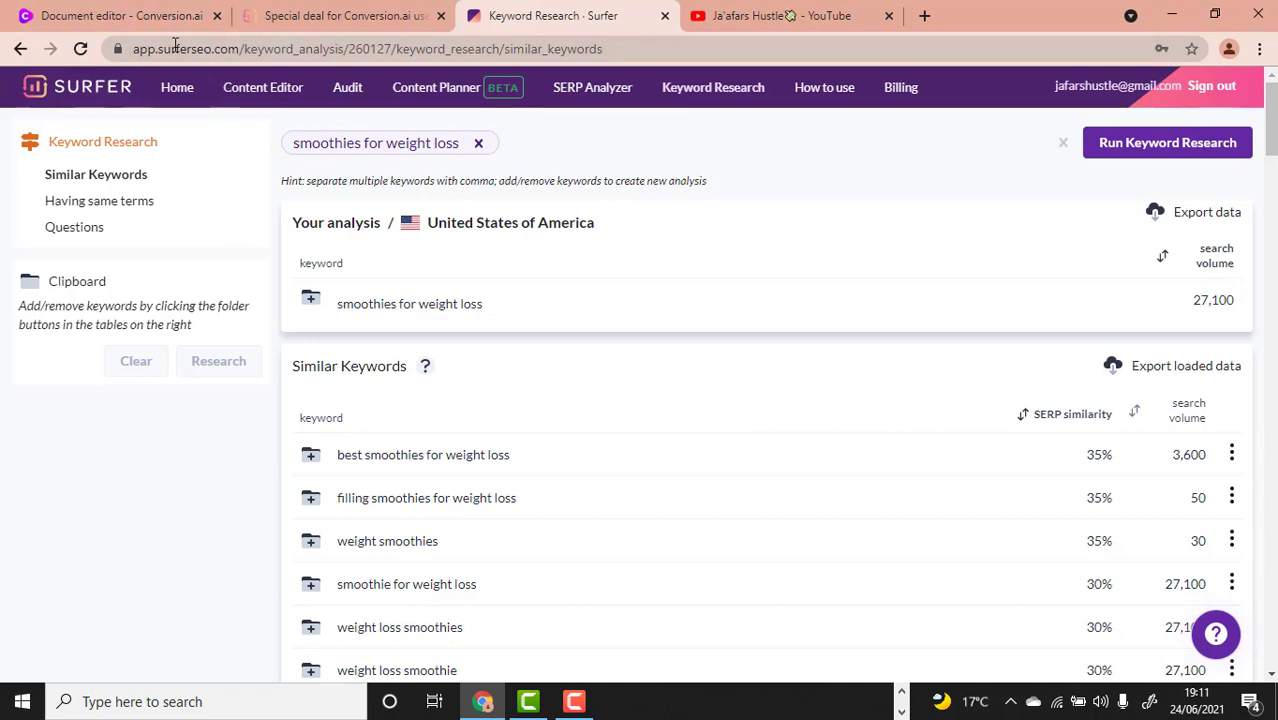
click(86, 12)
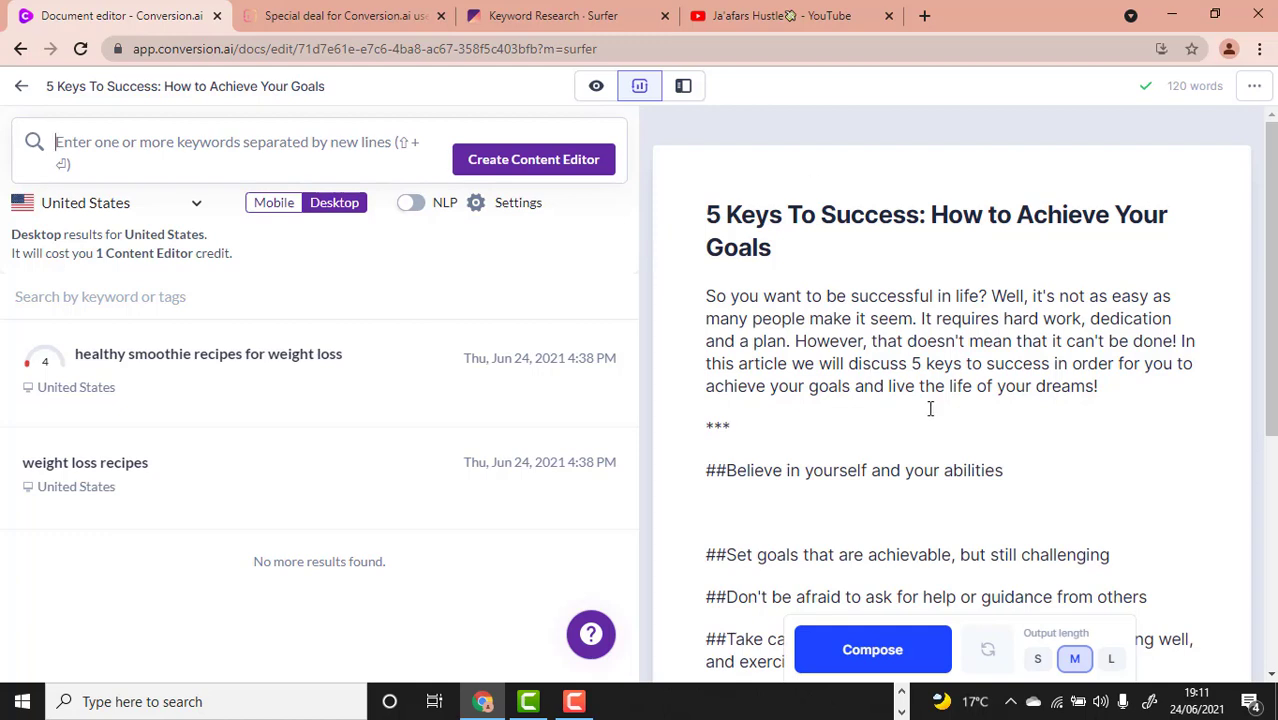
Step: Copy the article title "5 Keys To Success: How to Achieve Your Goals" into the Surfer keyword field
click(144, 165)
drag(776, 252, 670, 217)
right_click(724, 233)
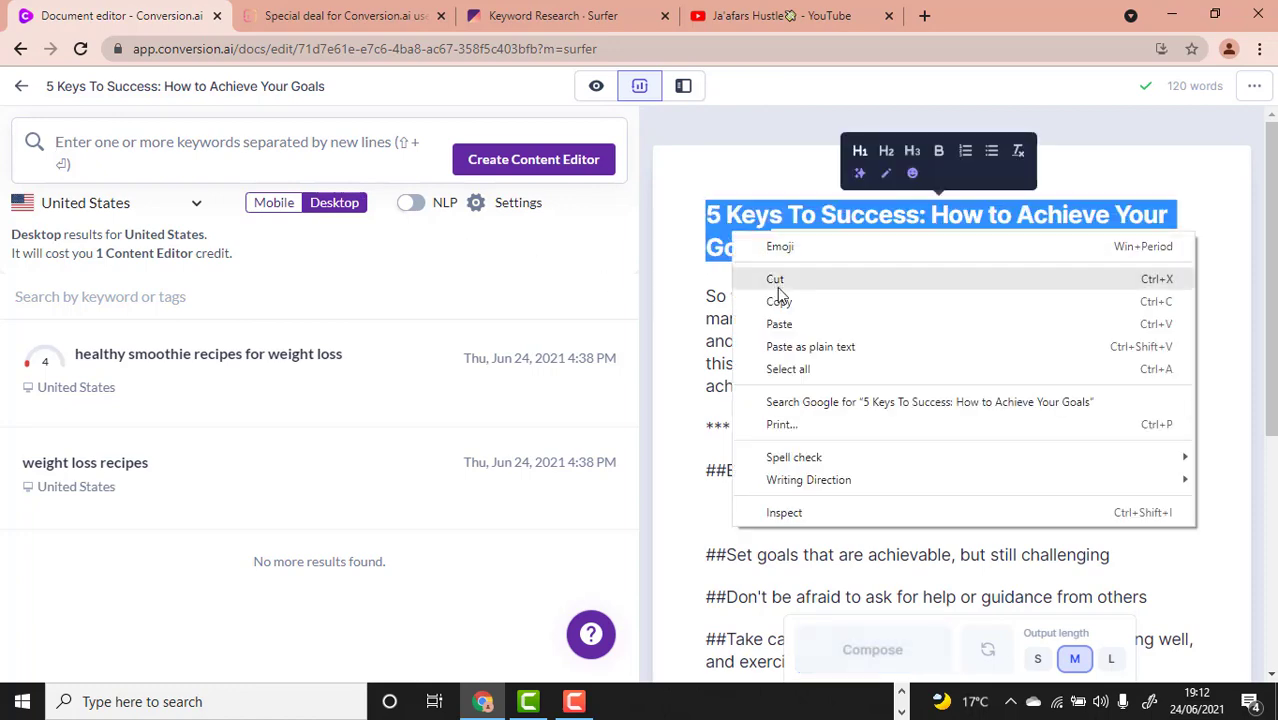
click(788, 302)
right_click(172, 143)
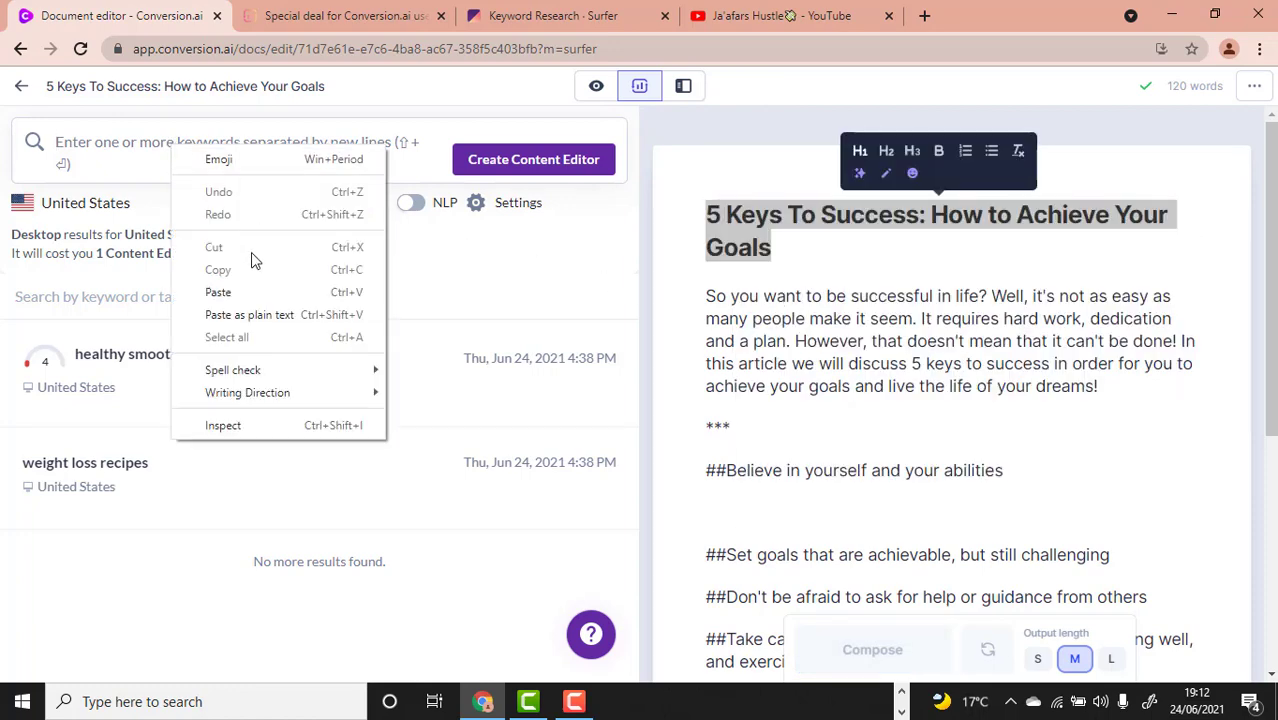
click(245, 287)
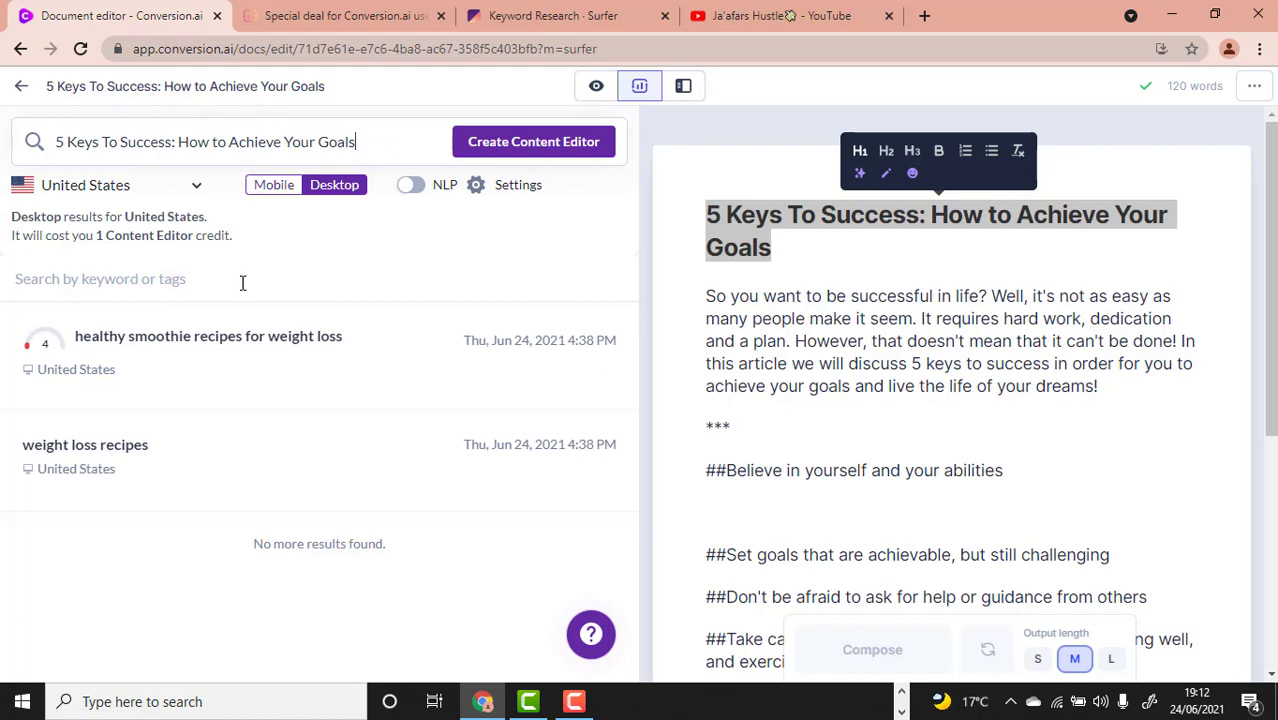
Step: Create a Surfer content editor with NLP enabled for the title keyword and open its guidelines
click(411, 187)
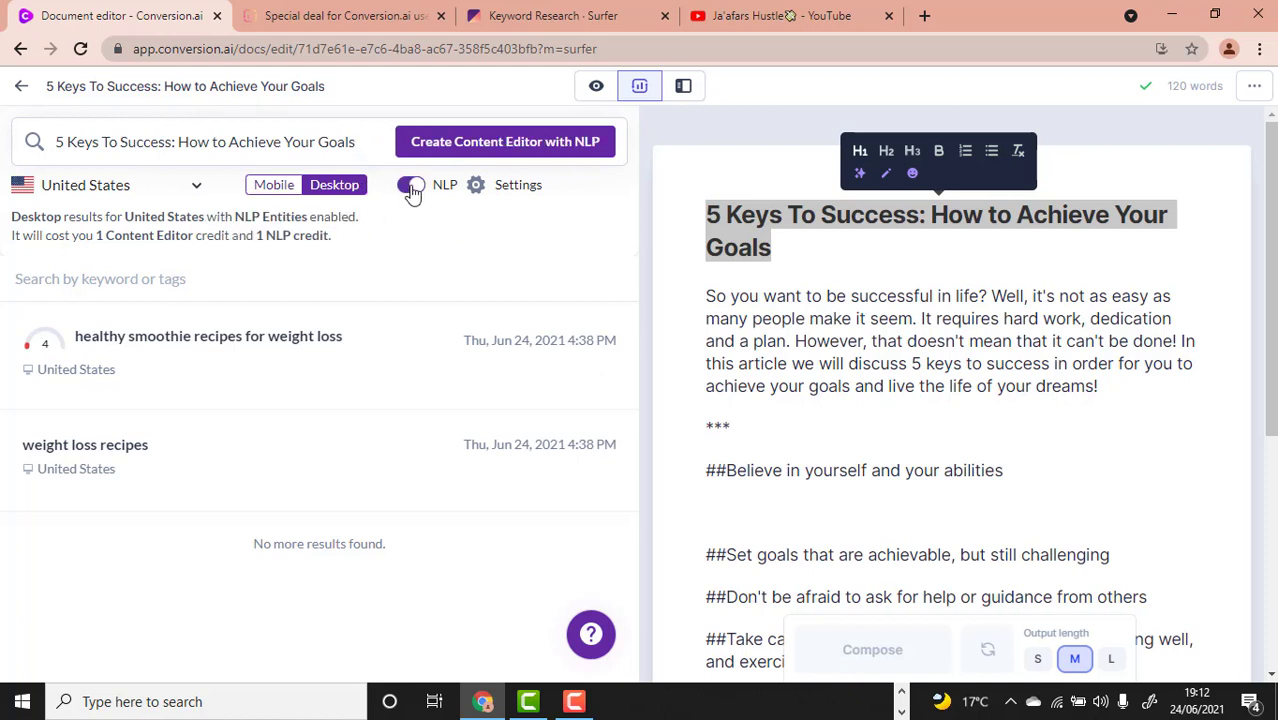
click(481, 155)
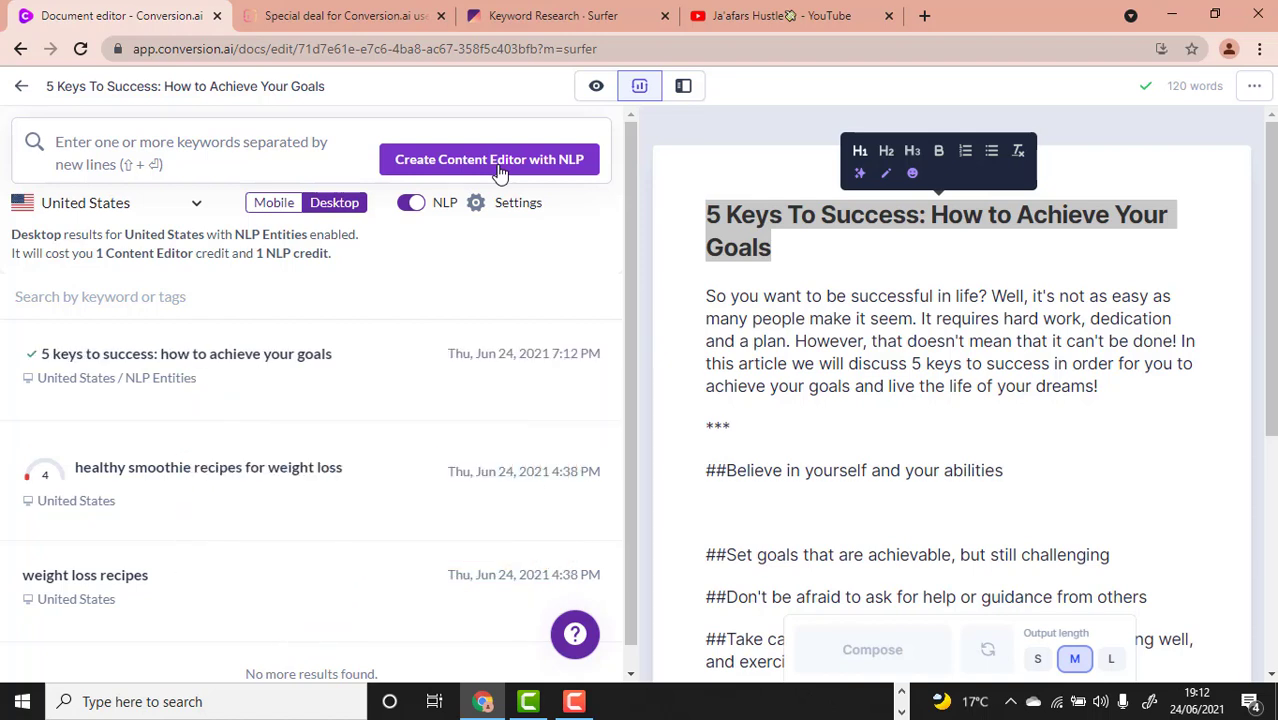
click(229, 370)
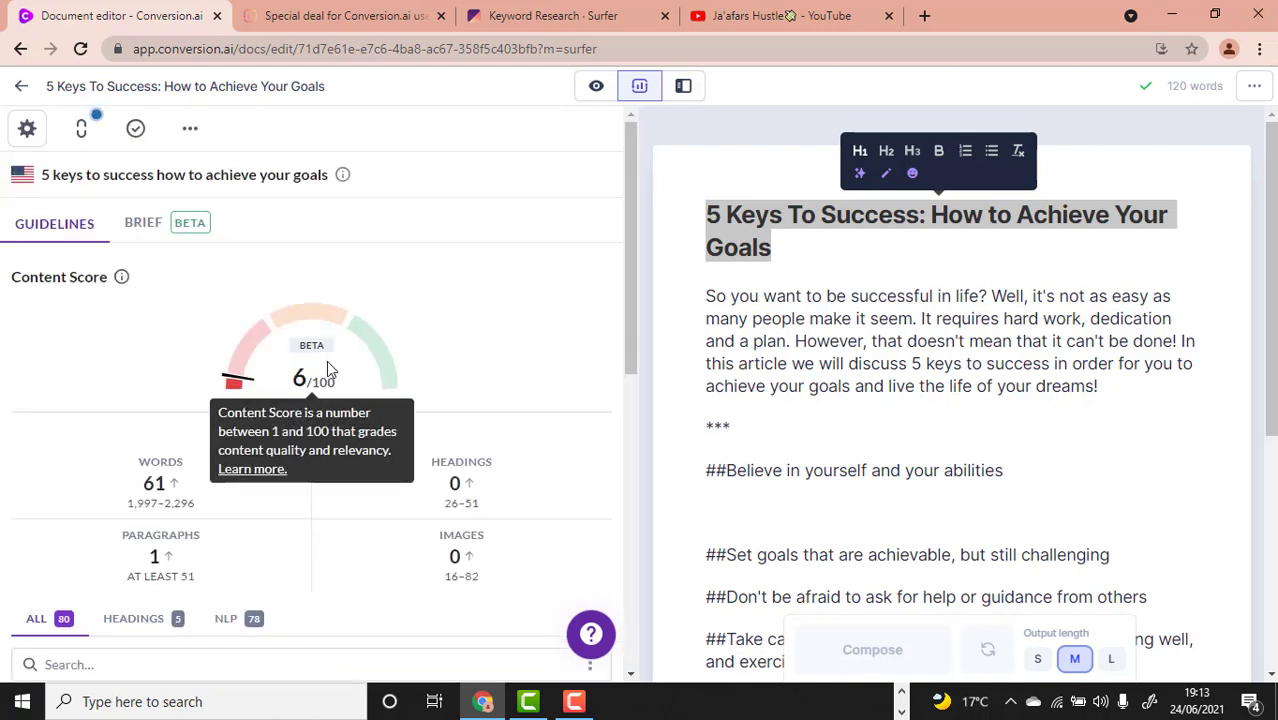
Step: Review the content score and the word, heading, paragraph and image guidelines, and view the Surfer deal page for Conversion.ai users
scroll(388, 343, down, 1)
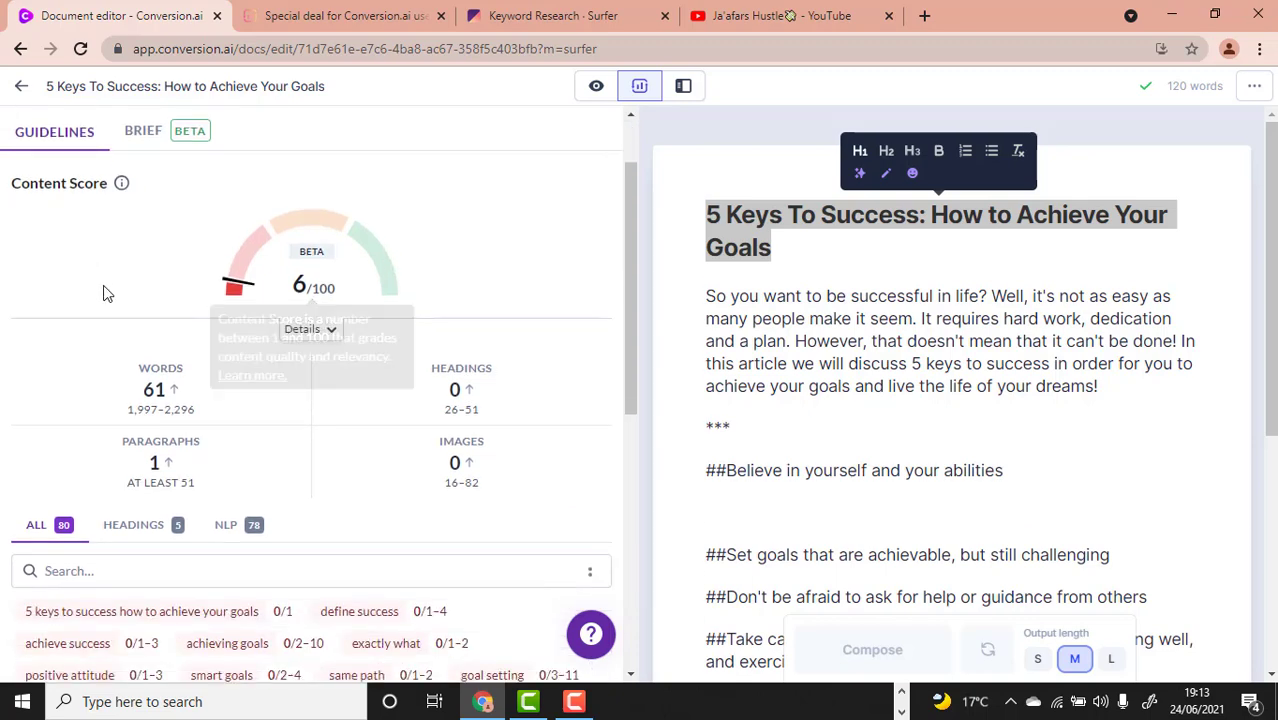
scroll(157, 380, down, 1)
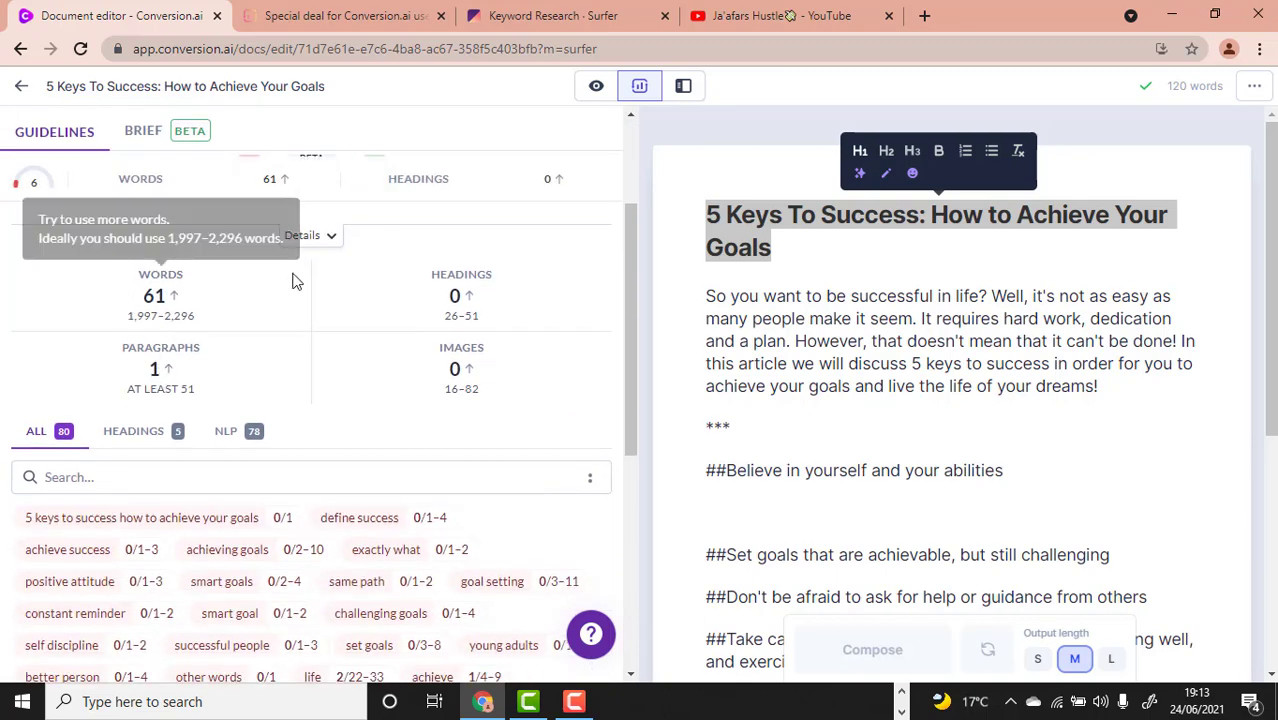
mouse_move(231, 328)
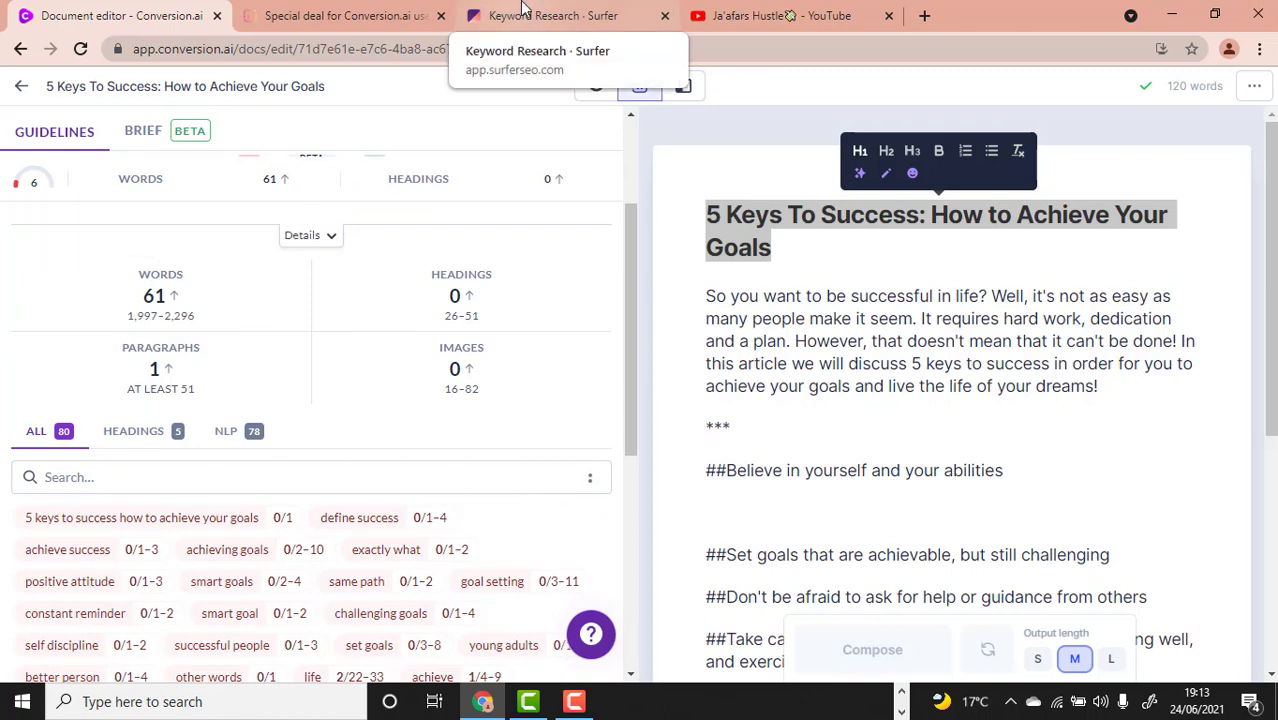
click(326, 10)
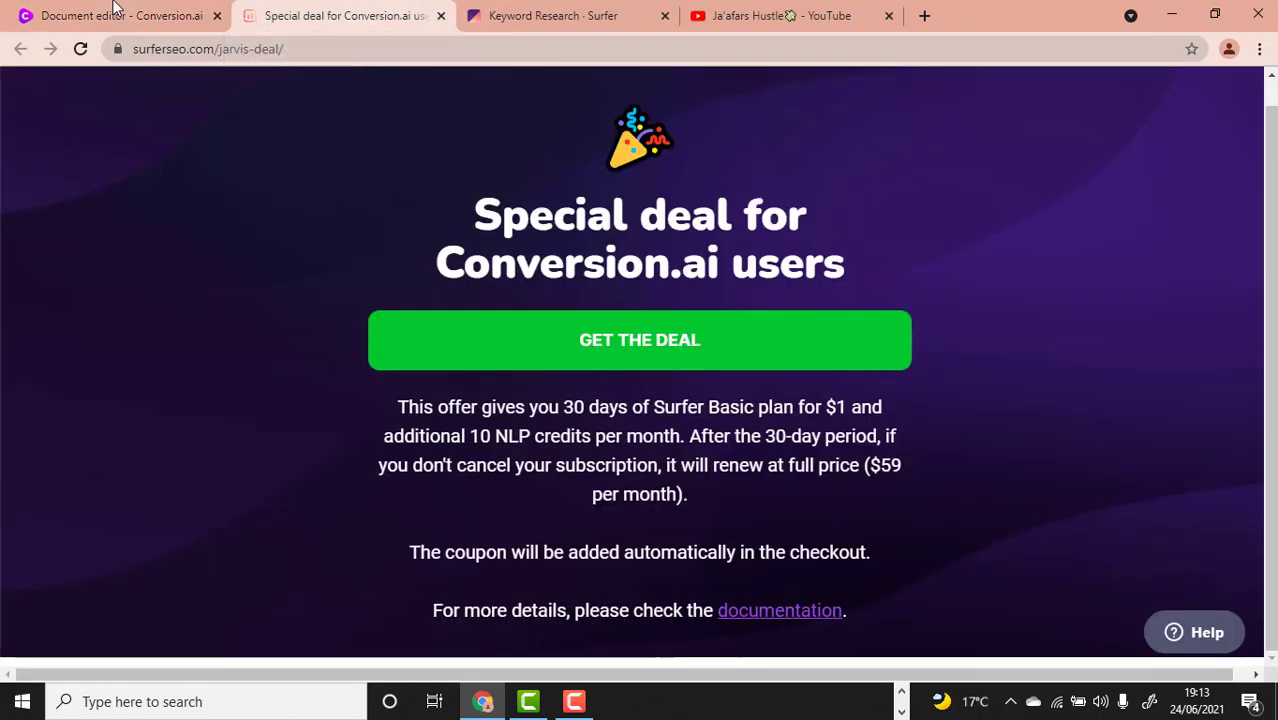
click(115, 10)
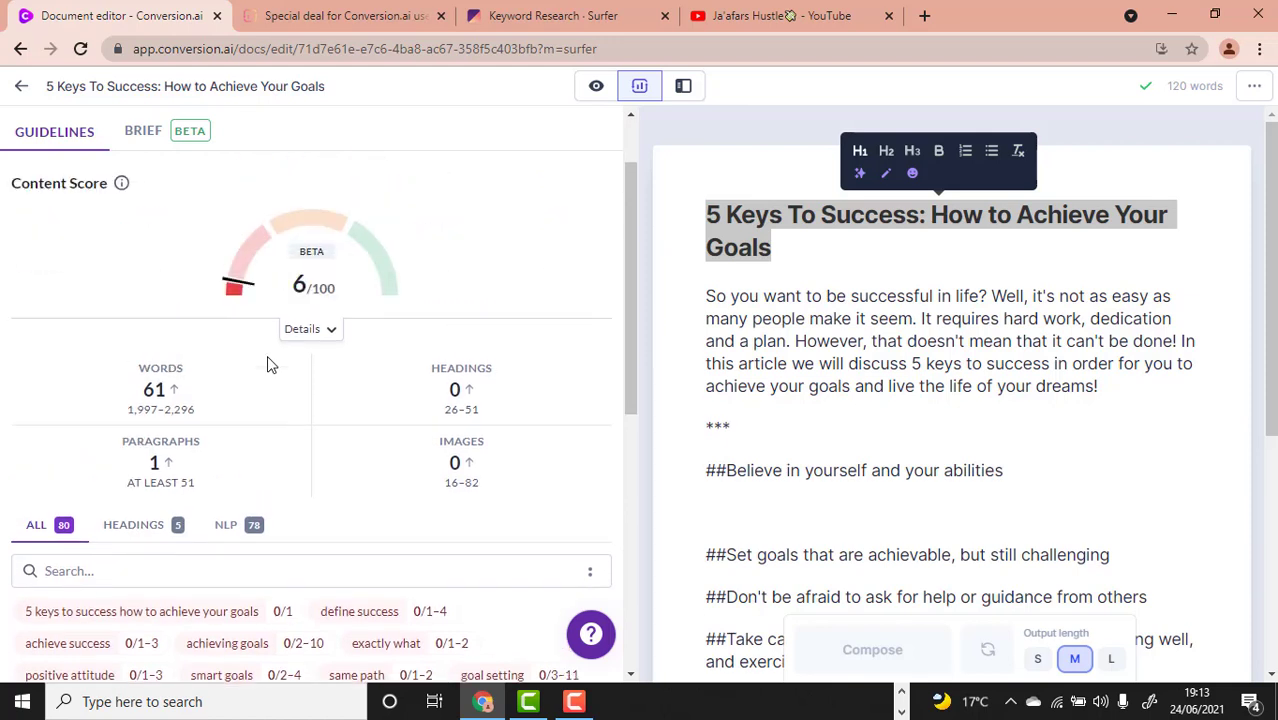
Step: Examine the Content Score explanation, the word, heading, paragraph and image targets, and the suggested keyword list in the guidelines
mouse_move(267, 355)
mouse_move(223, 425)
mouse_move(461, 414)
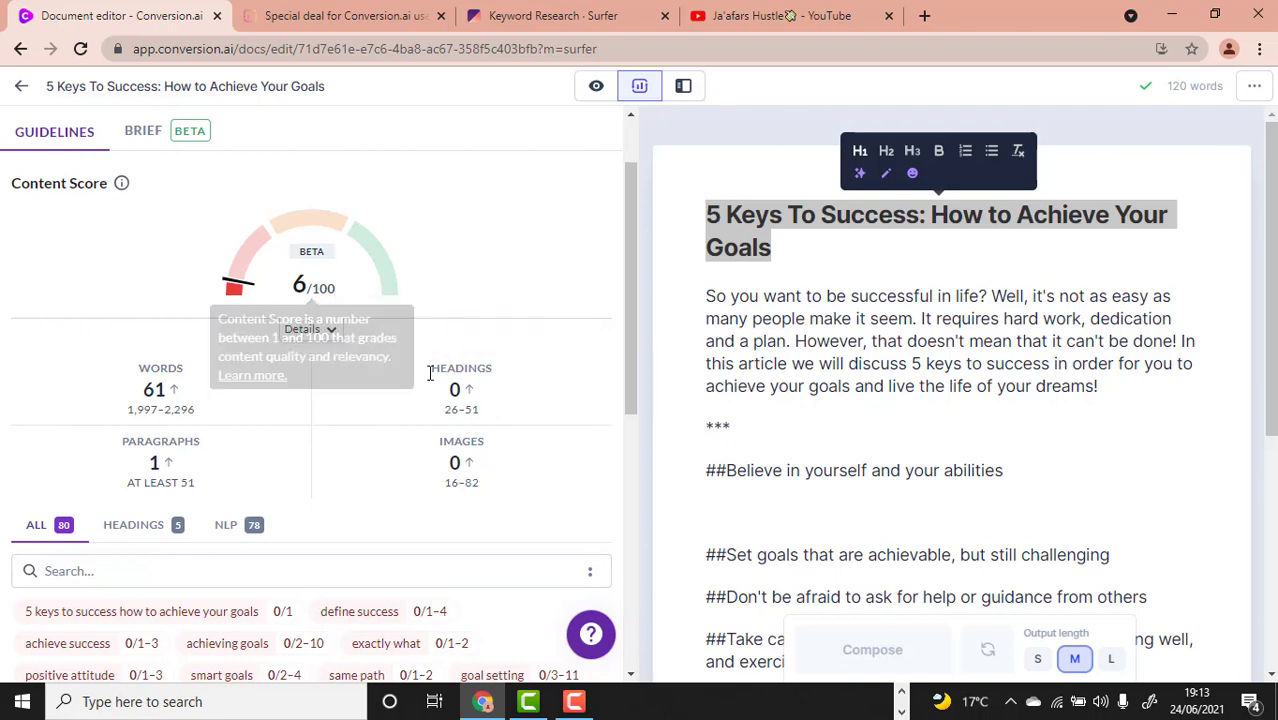
scroll(451, 410, down, 1)
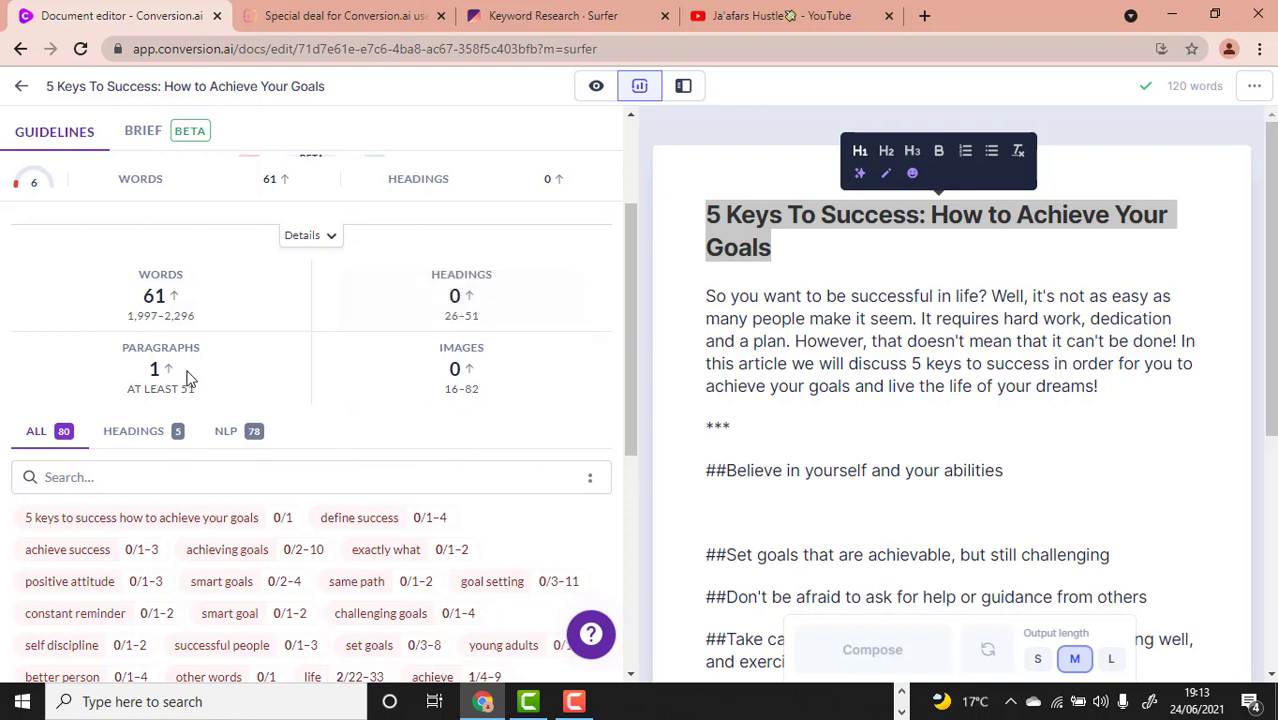
mouse_move(205, 400)
mouse_move(341, 374)
click(953, 411)
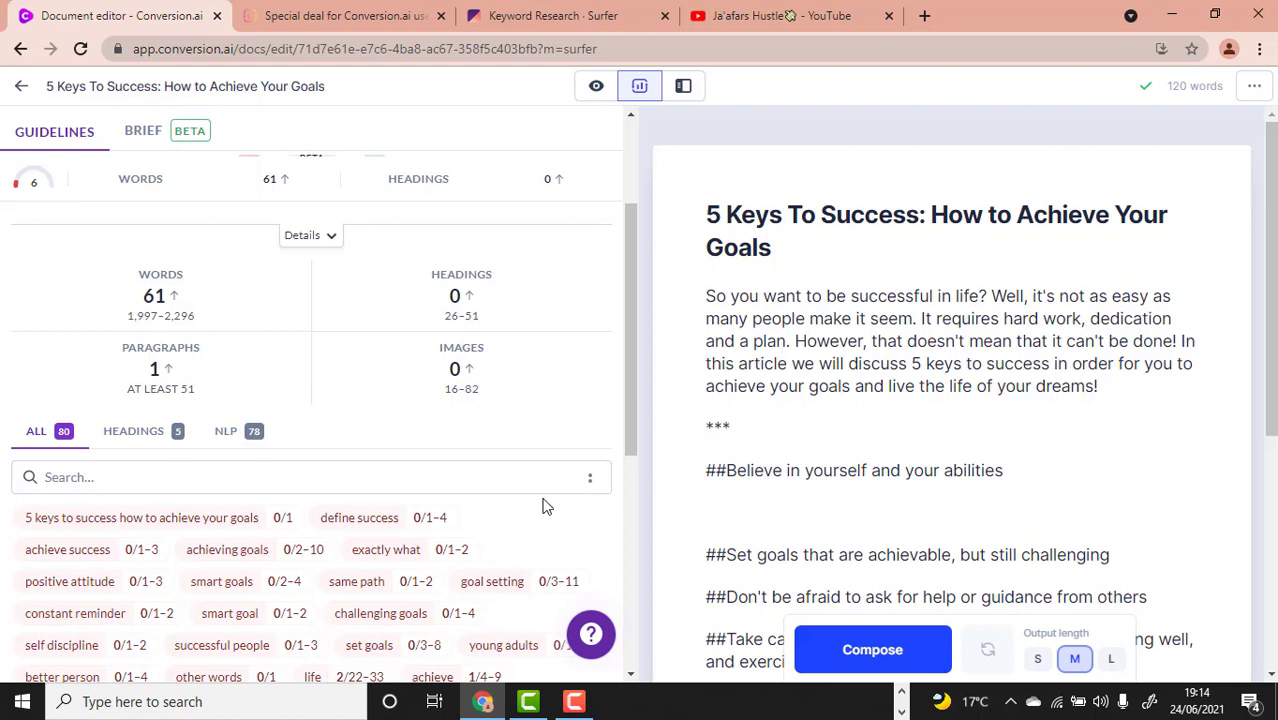
scroll(543, 506, down, 2)
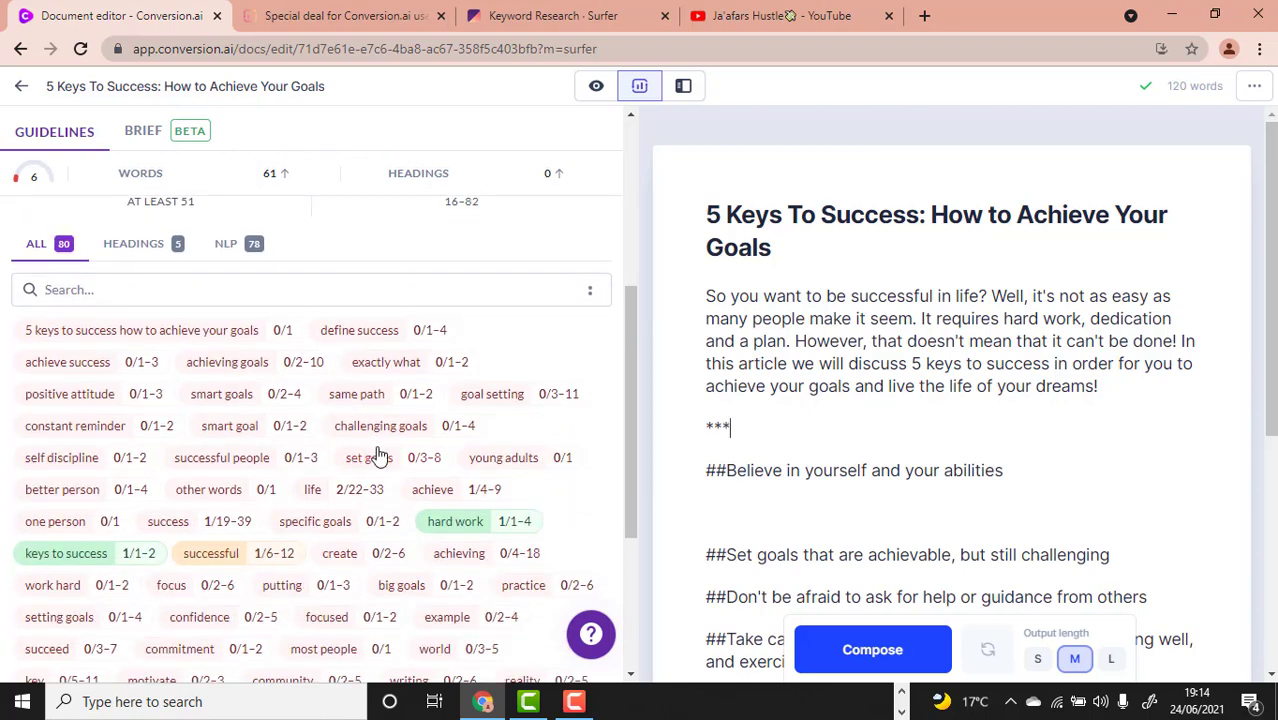
scroll(372, 452, down, 2)
scroll(474, 455, up, 2)
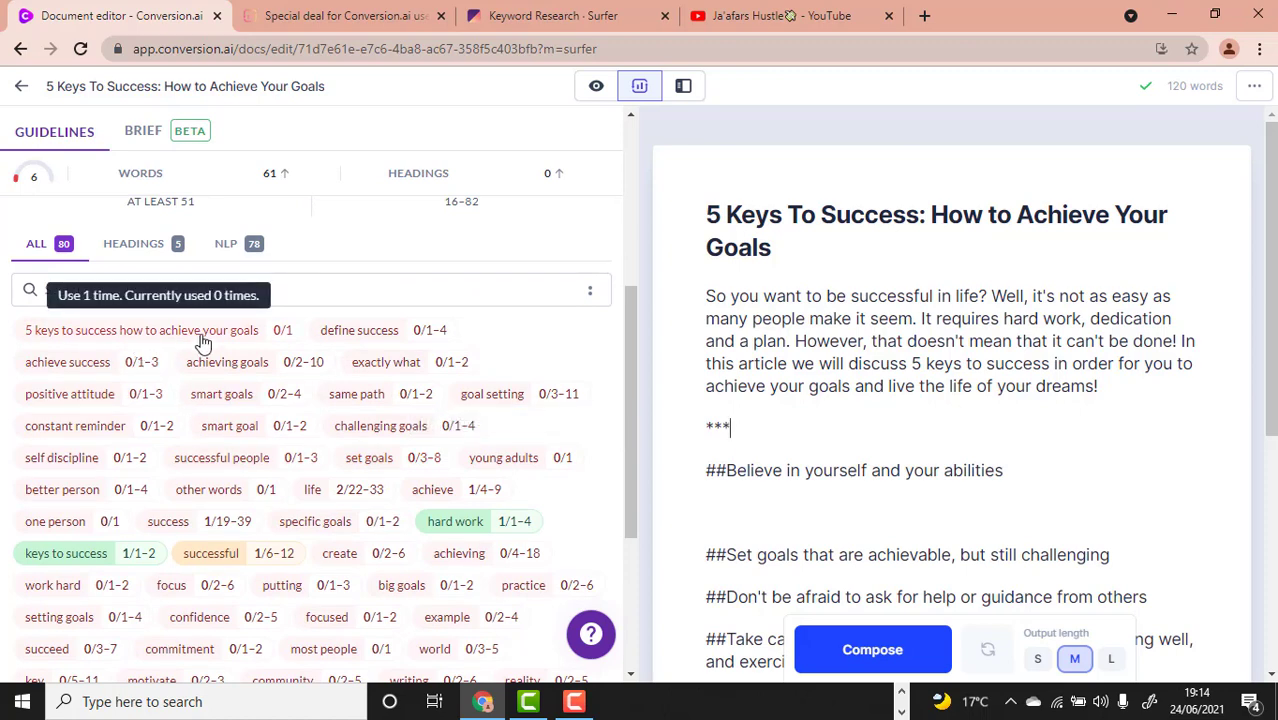
scroll(199, 342, up, 2)
scroll(899, 531, down, 1)
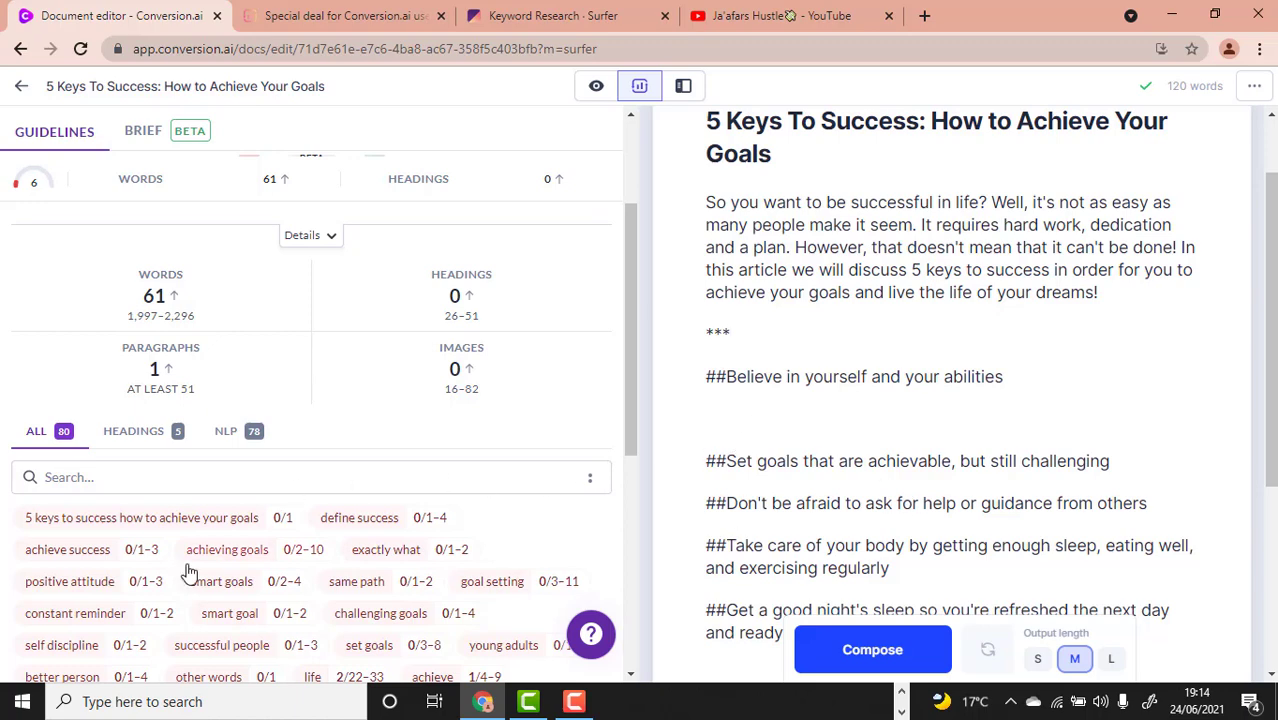
scroll(185, 570, down, 1)
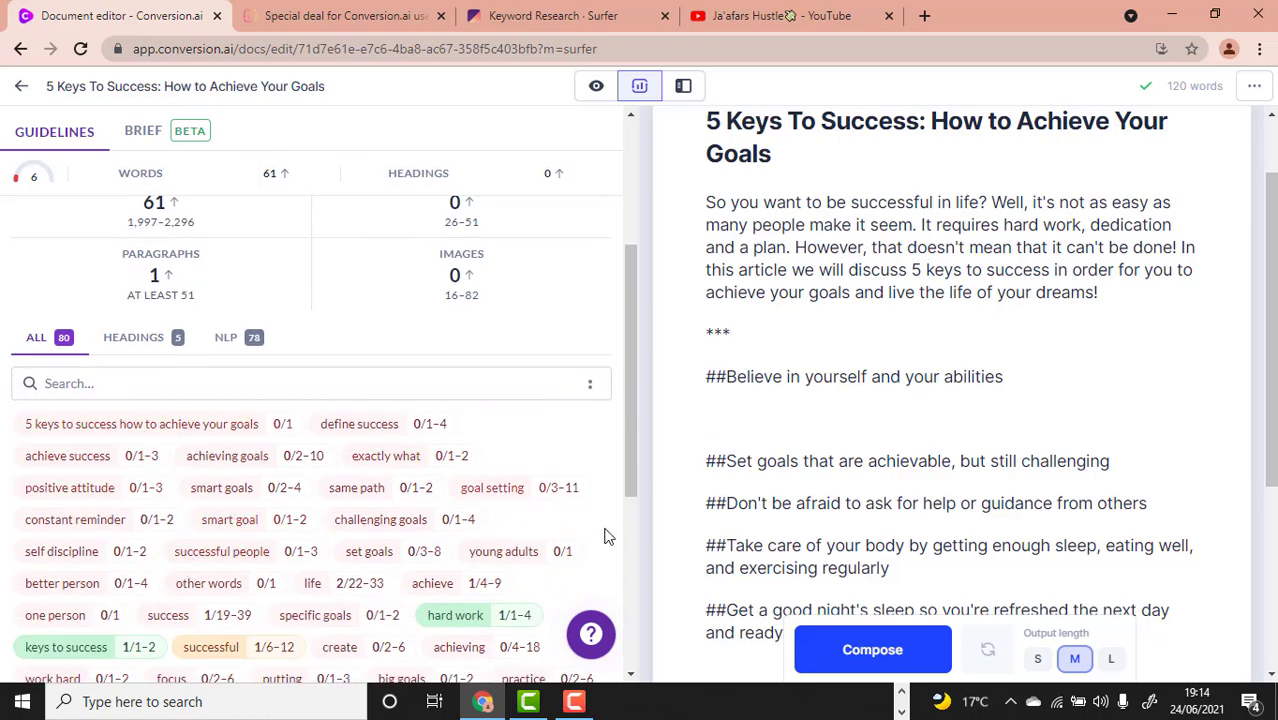
scroll(230, 455, up, 2)
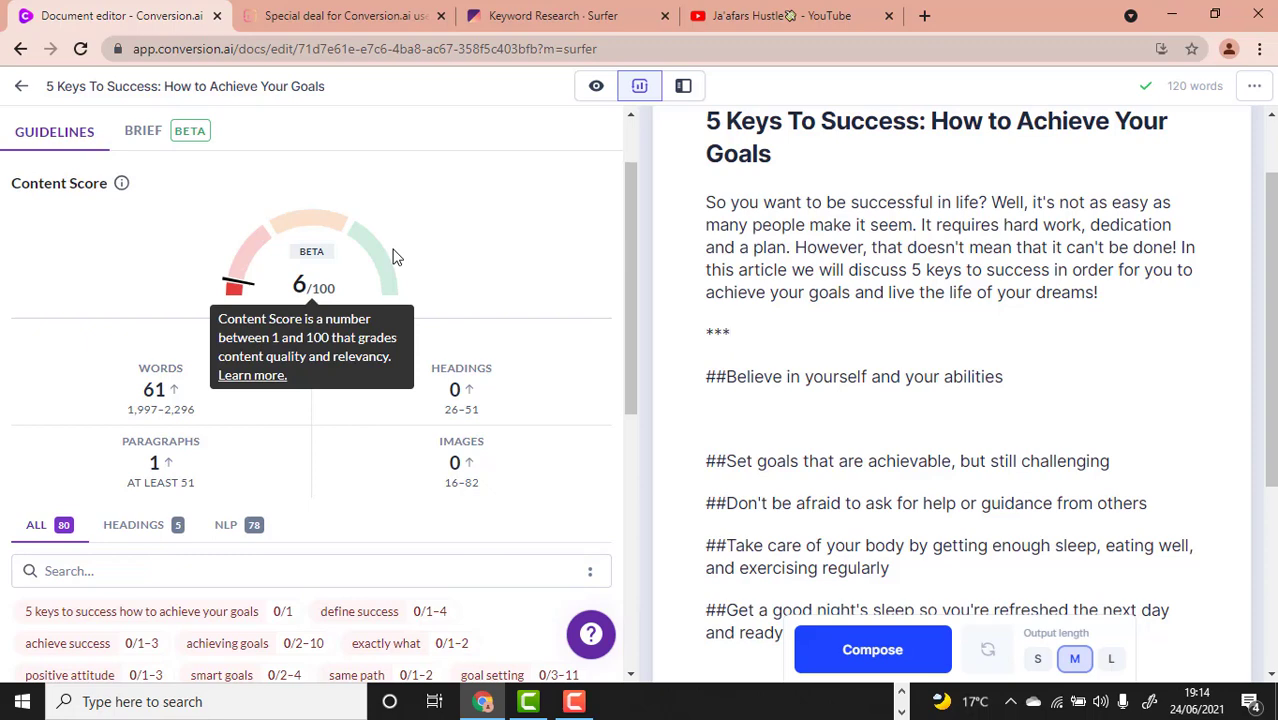
Step: Read through the suggested keywords and their recommended usage ranges, focusing on the ones at the head of the list
scroll(285, 509, down, 5)
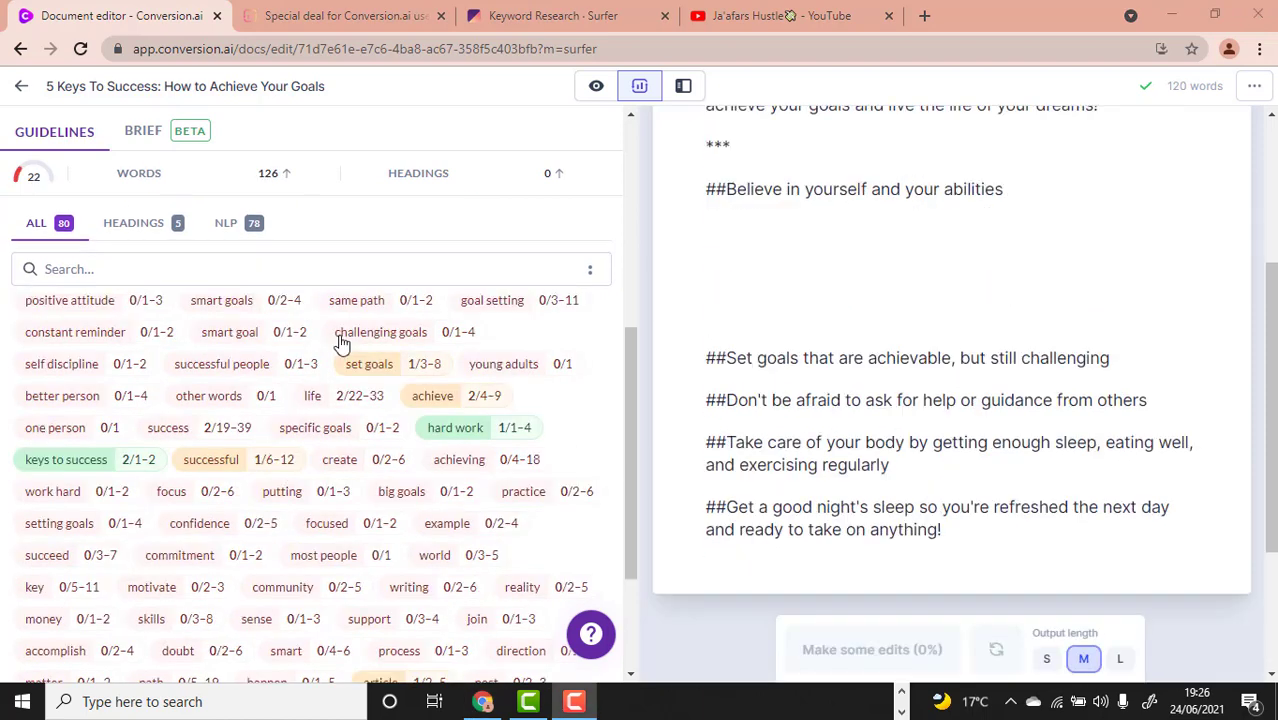
scroll(310, 418, down, 2)
scroll(300, 470, up, 4)
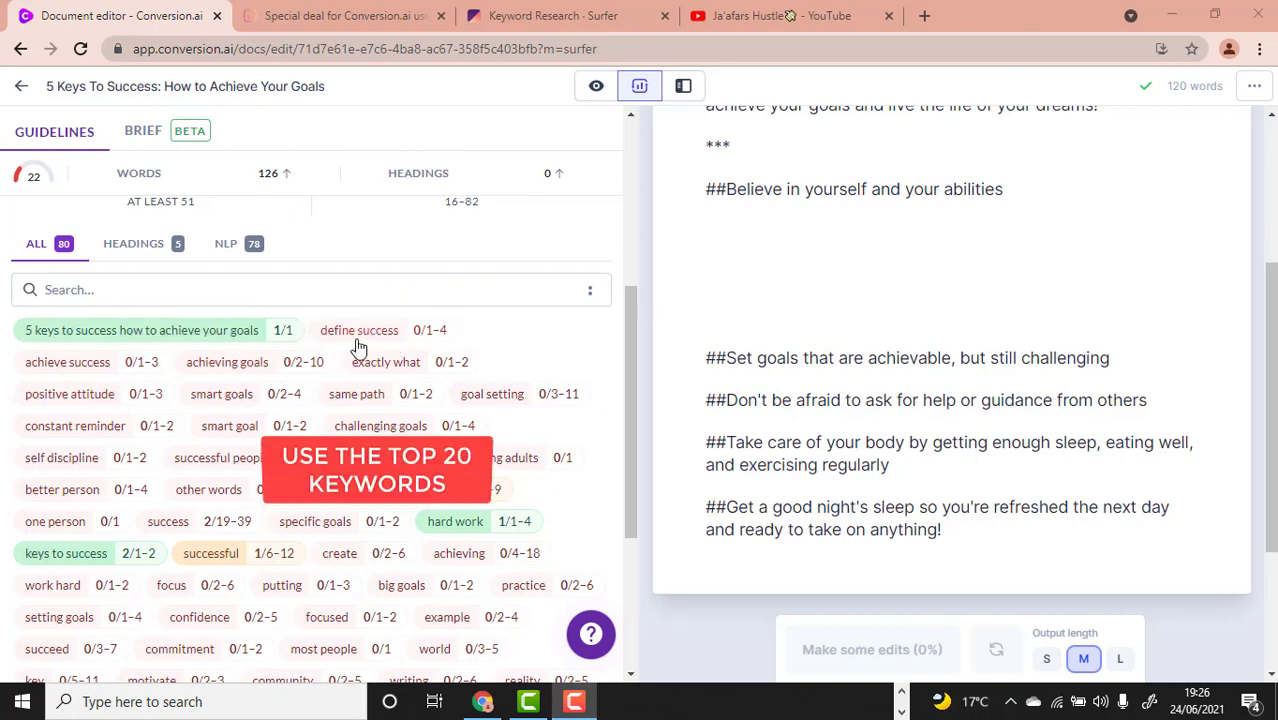
scroll(262, 380, down, 1)
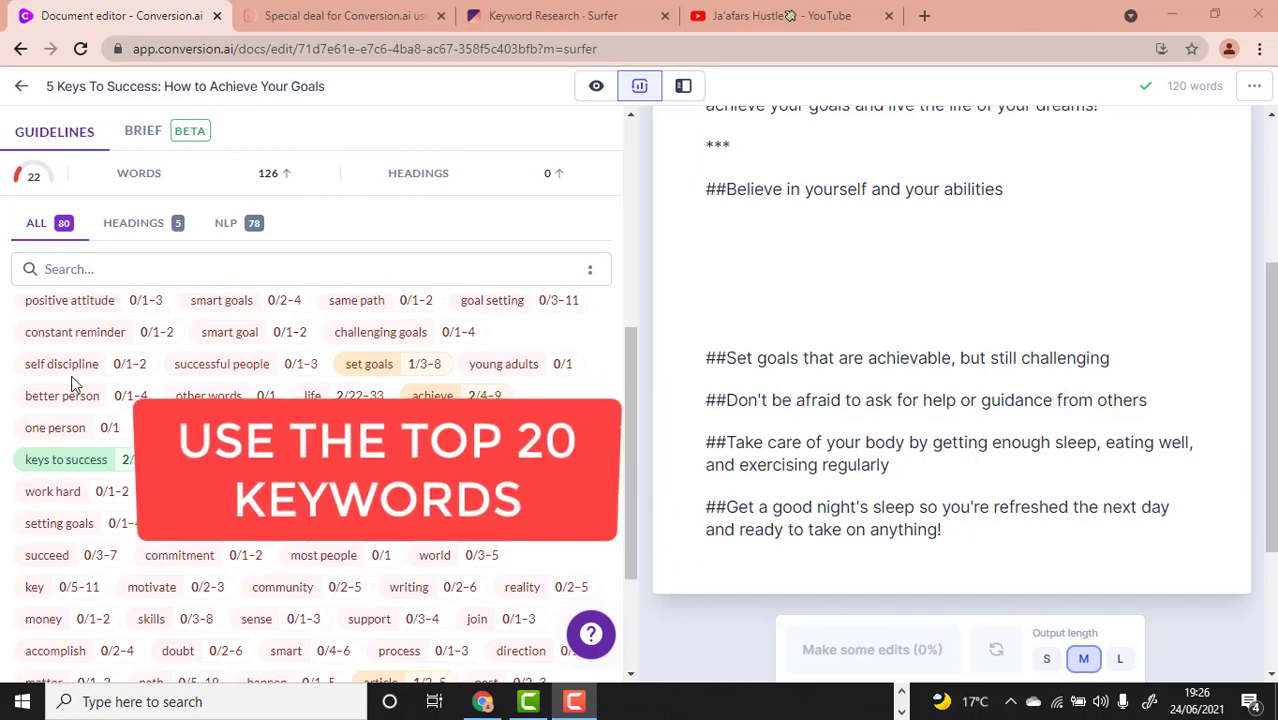
scroll(148, 371, up, 3)
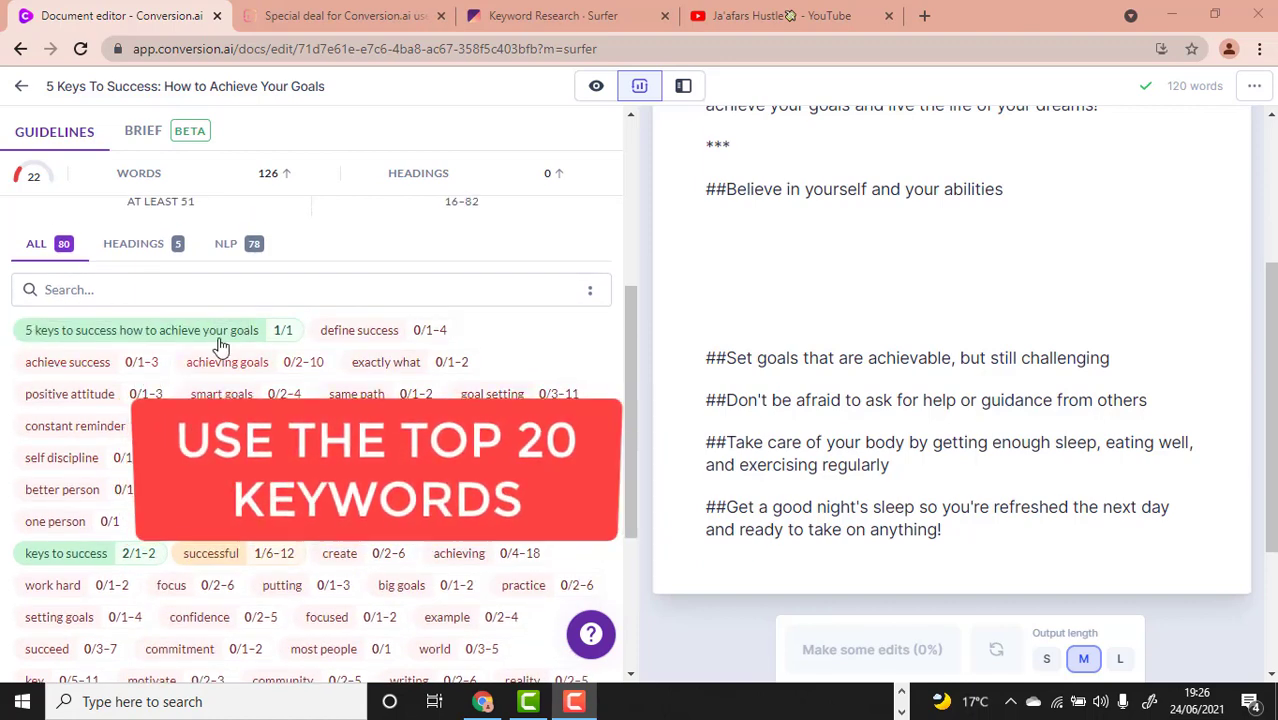
scroll(899, 491, up, 2)
scroll(885, 480, down, 1)
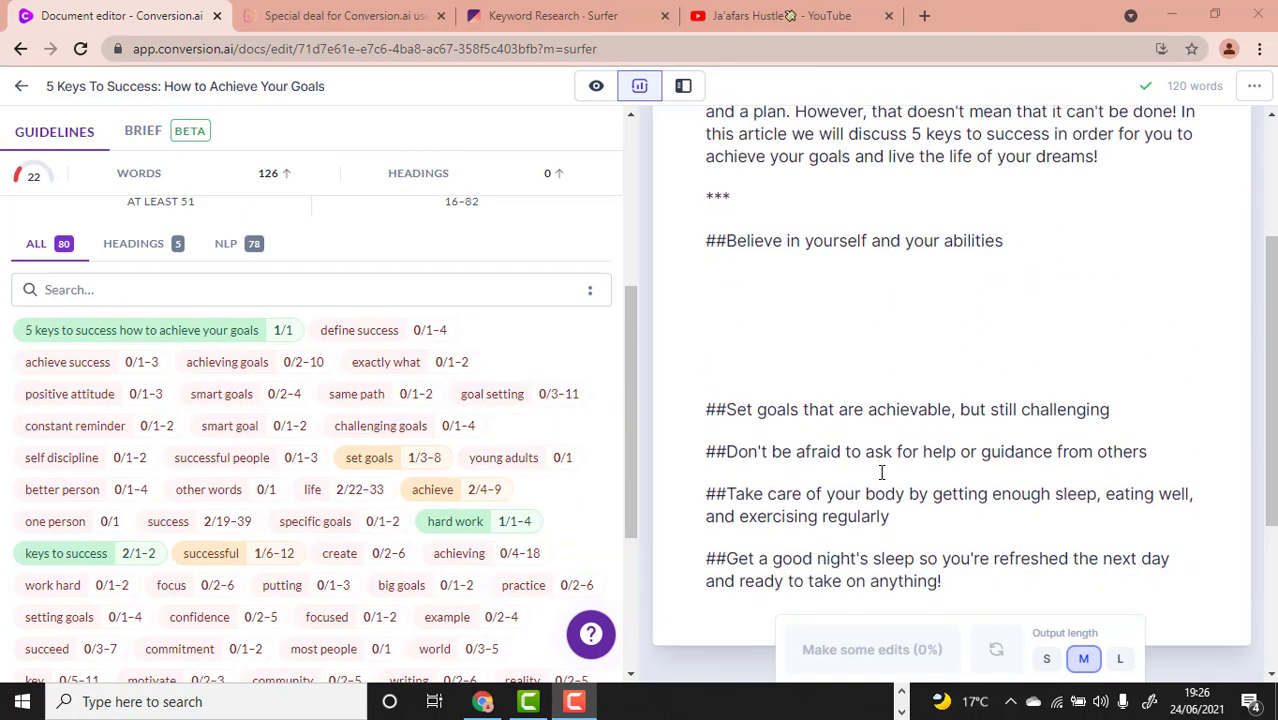
Step: Delete the whole "##" outline below the "***" line, from "Believe in yourself and your abilities" through the last heading
scroll(870, 466, up, 1)
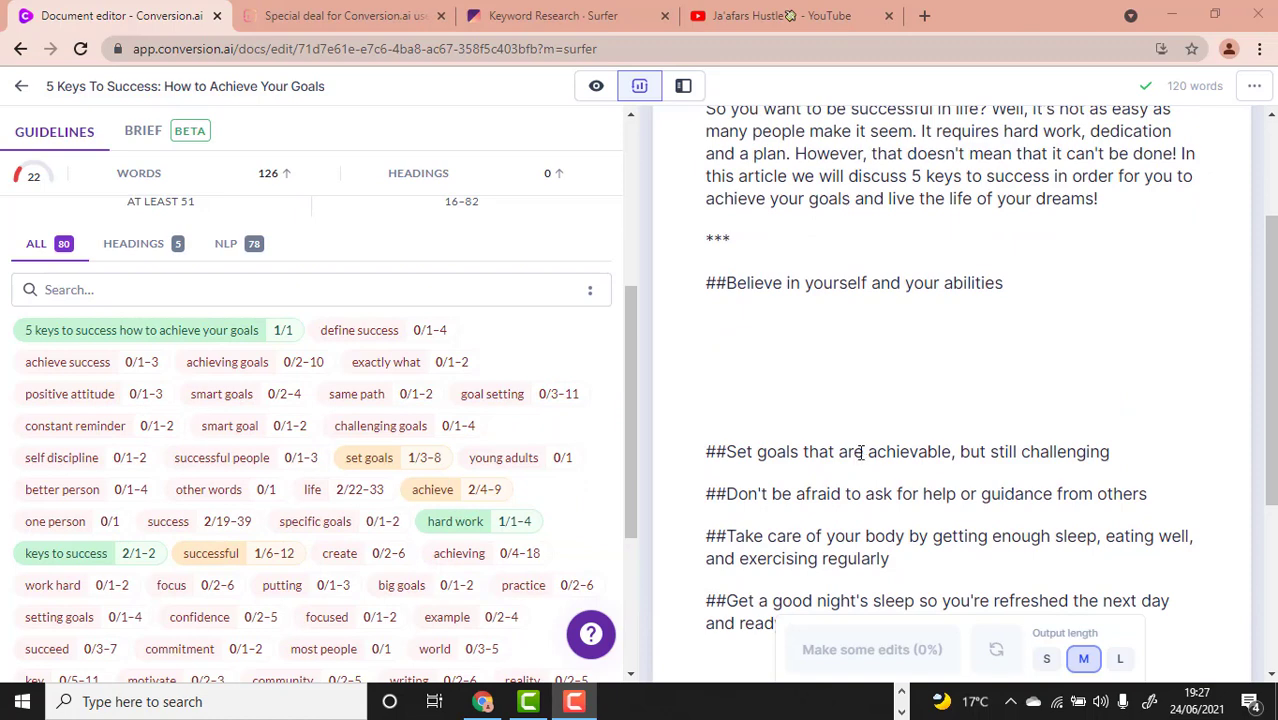
scroll(862, 452, down, 2)
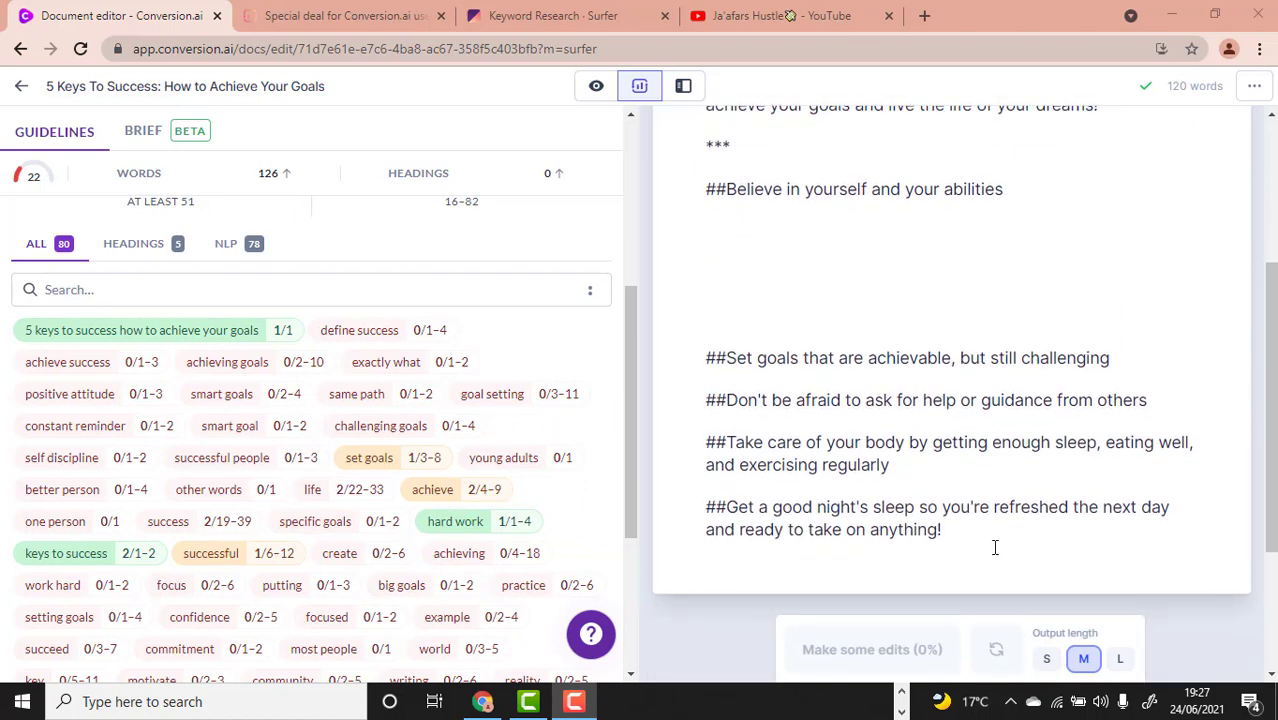
scroll(957, 540, up, 2)
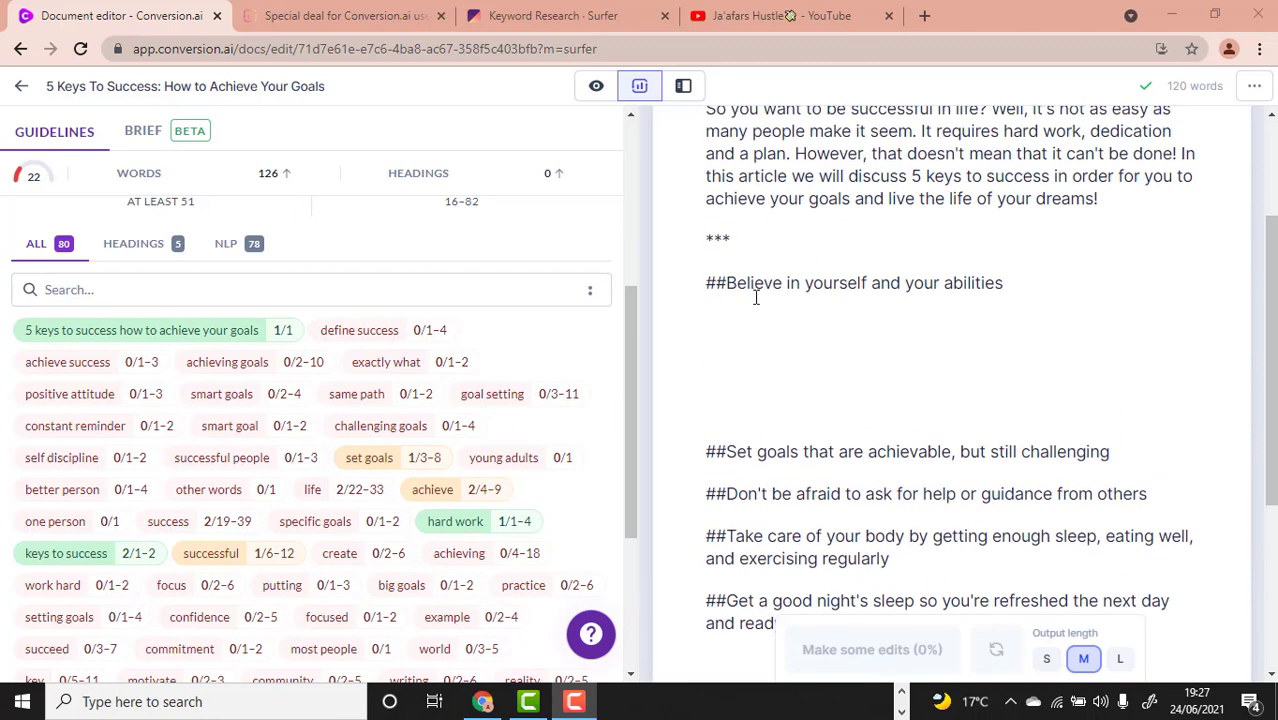
drag(707, 283, 954, 615)
key(BackSpace)
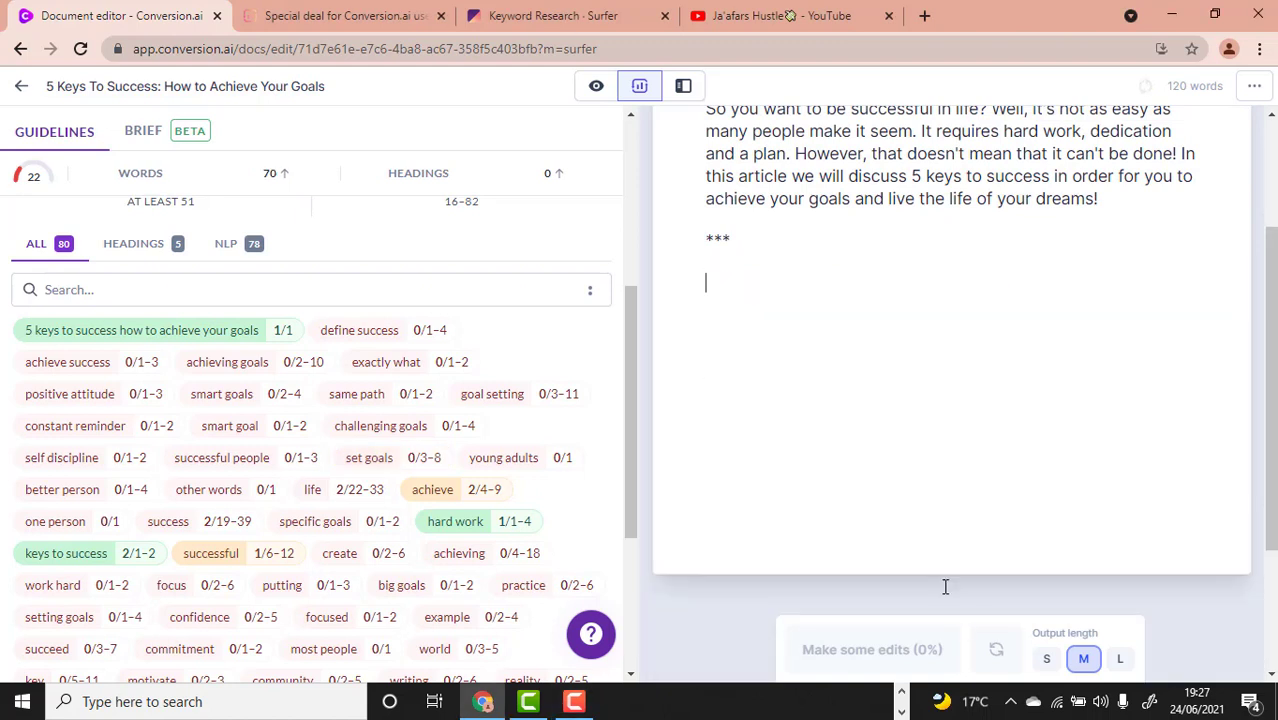
Step: Copy the five numbered outline points, starting with "Set goals for yourself", from the Notepad notes and paste them below the "***" line
click(902, 693)
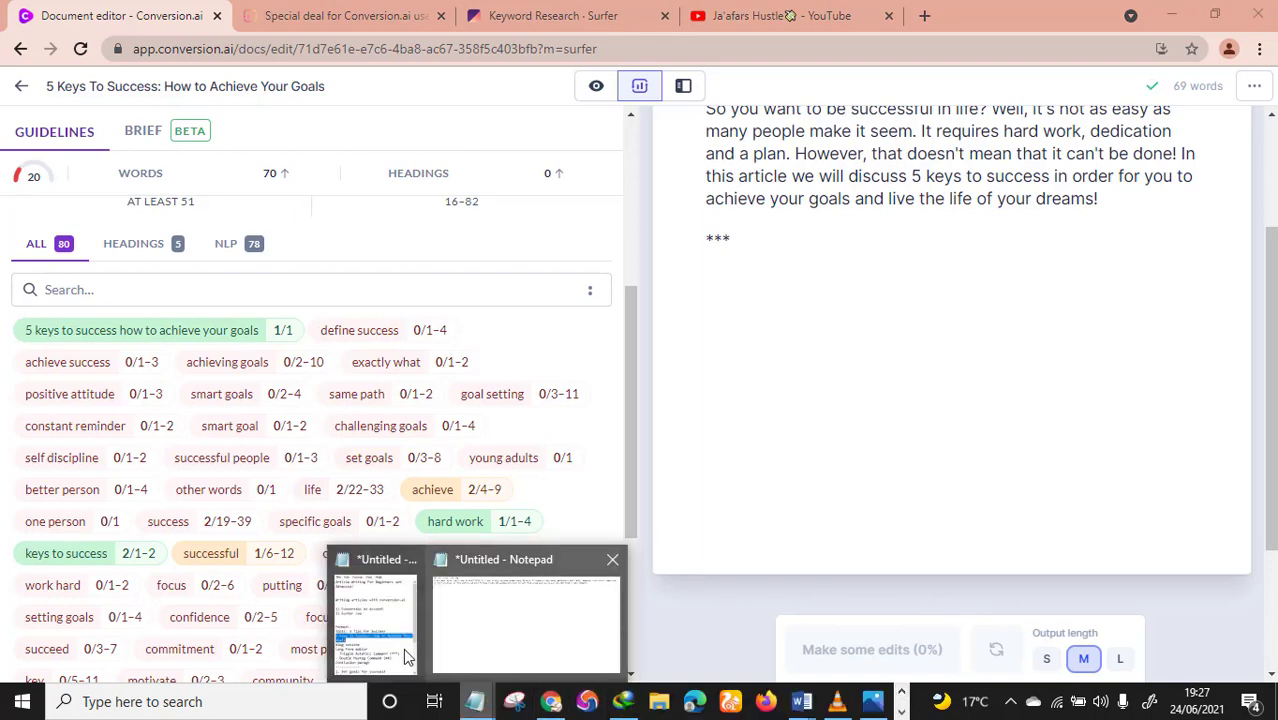
click(540, 610)
scroll(1029, 366, down, 3)
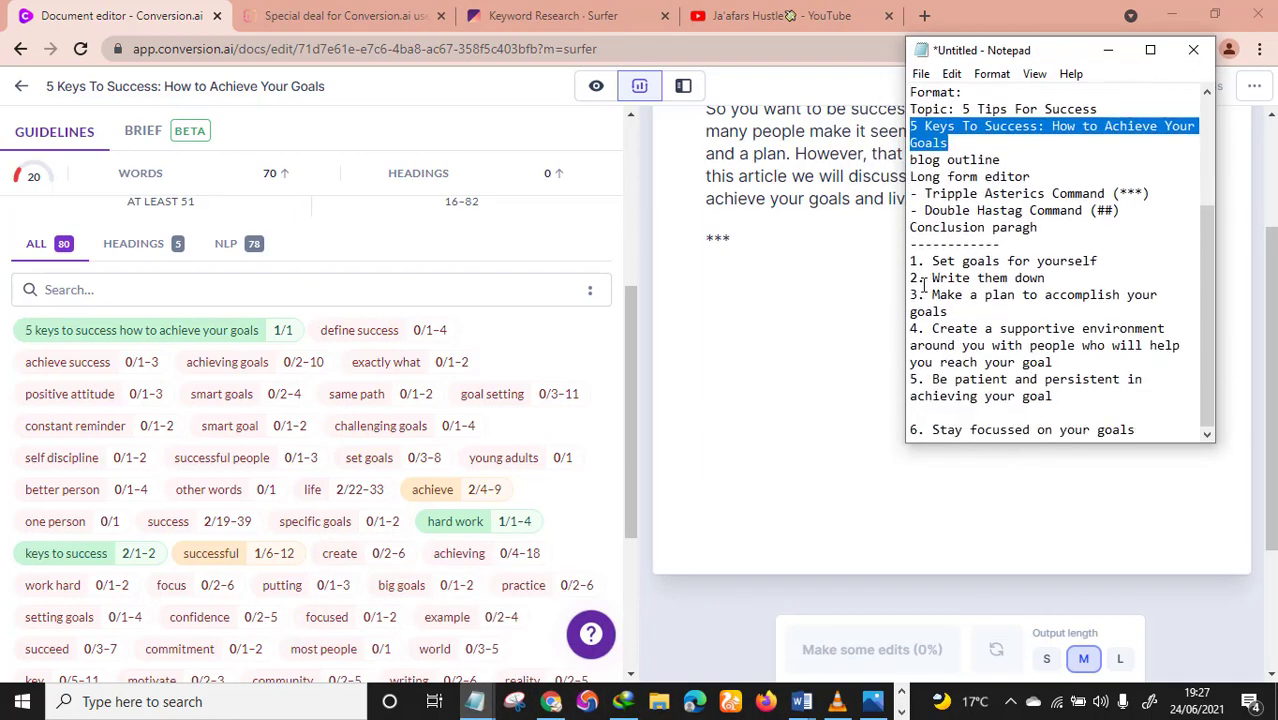
drag(913, 262, 1055, 397)
right_click(985, 320)
click(786, 384)
click(1108, 50)
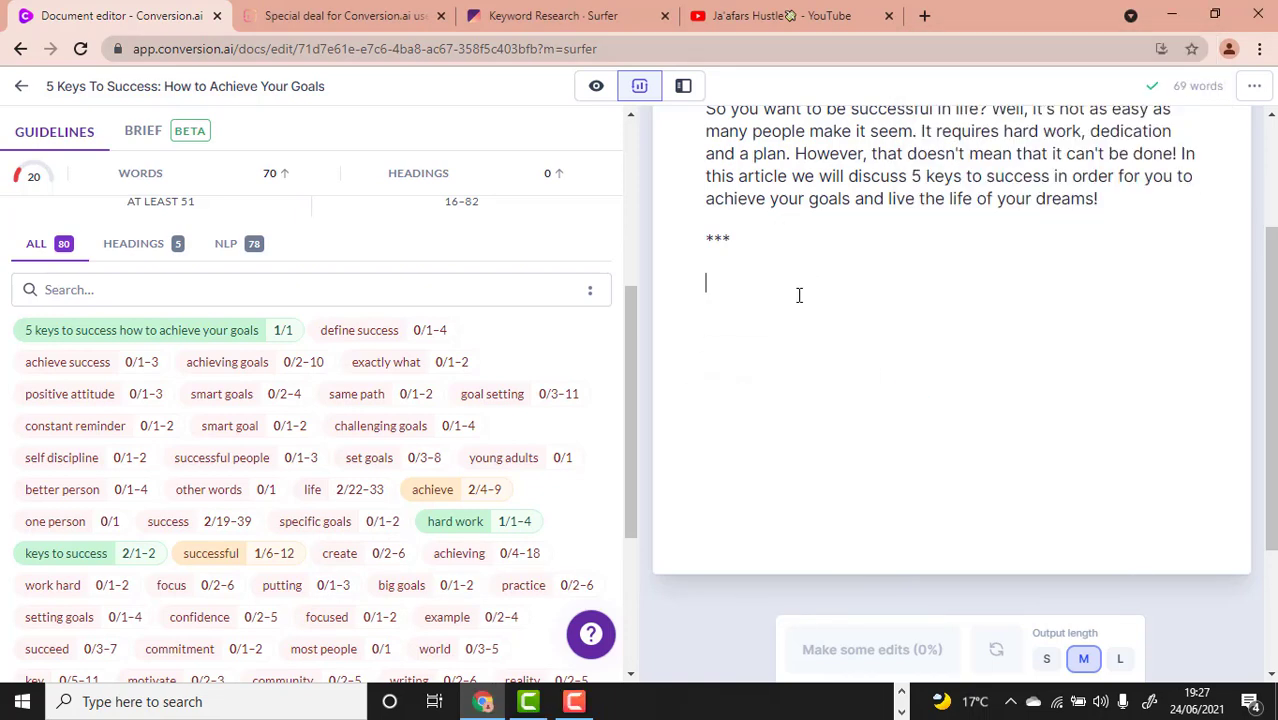
key(ctrl+v)
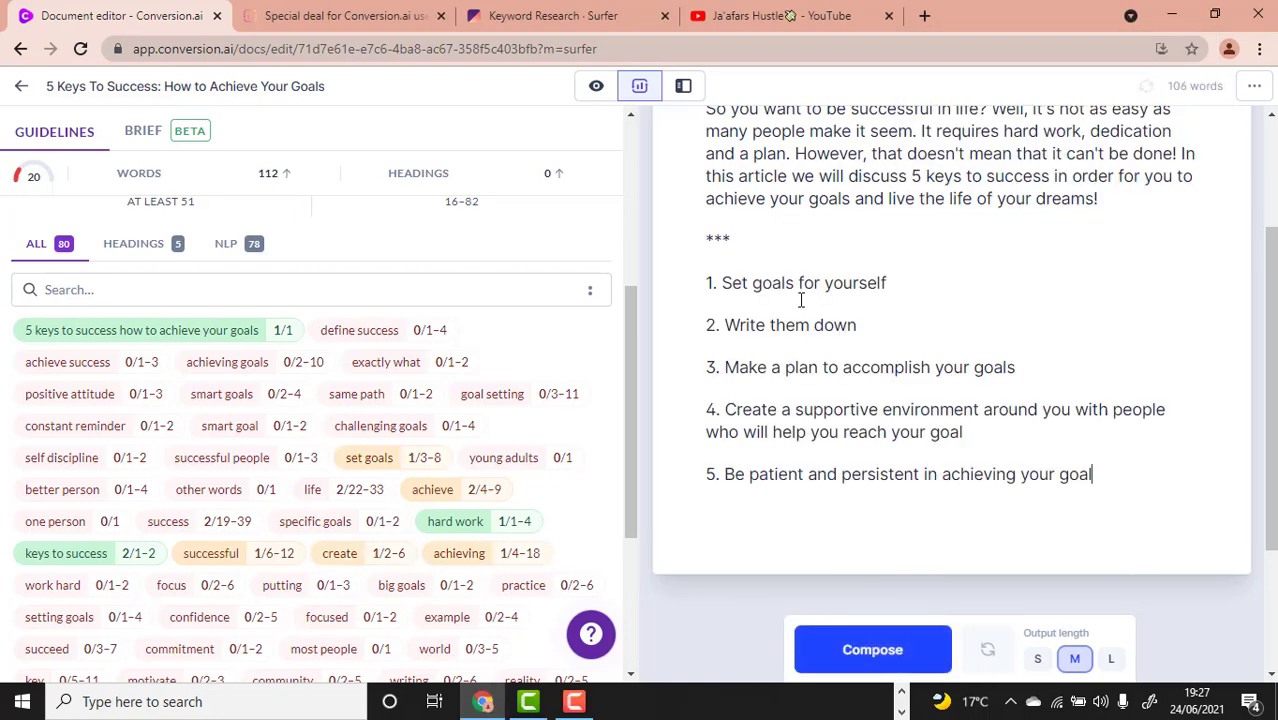
Step: Replace the numbers before "Set goals for yourself" and "Write them down" with "## "
drag(727, 285, 695, 283)
text(##)
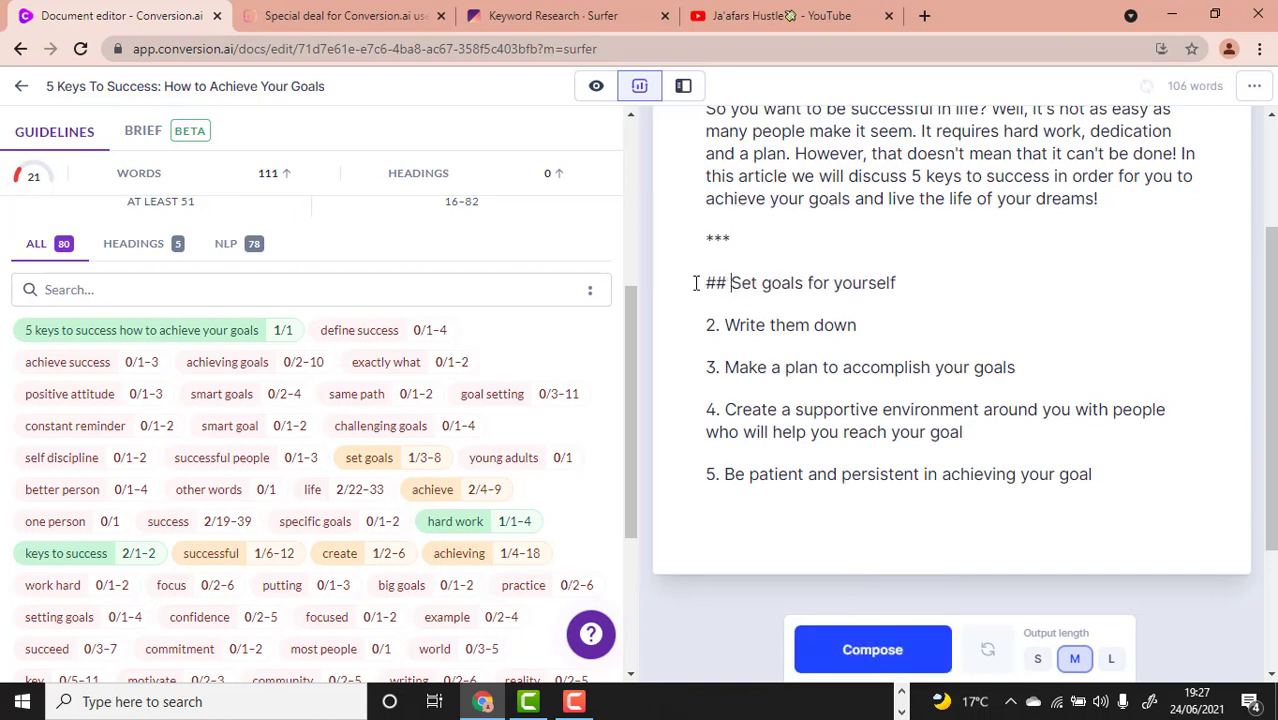
drag(727, 327, 703, 326)
text(##)
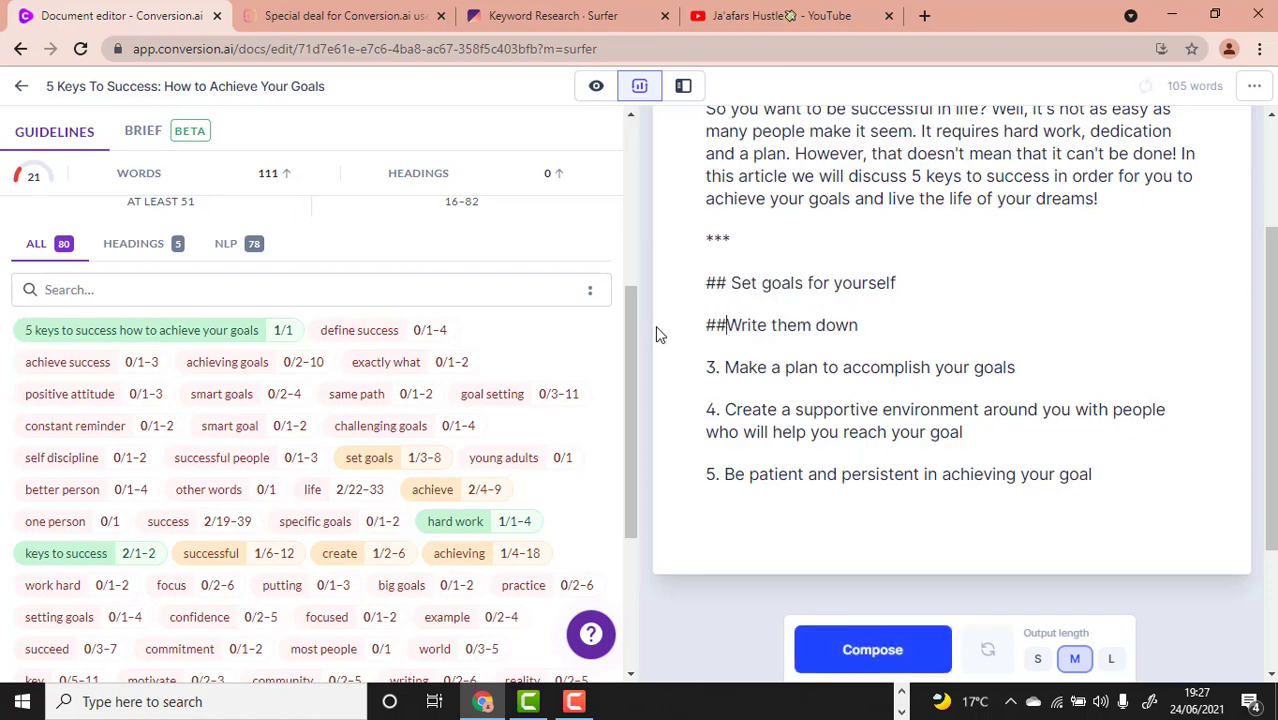
key(alt+f)
click(1003, 296)
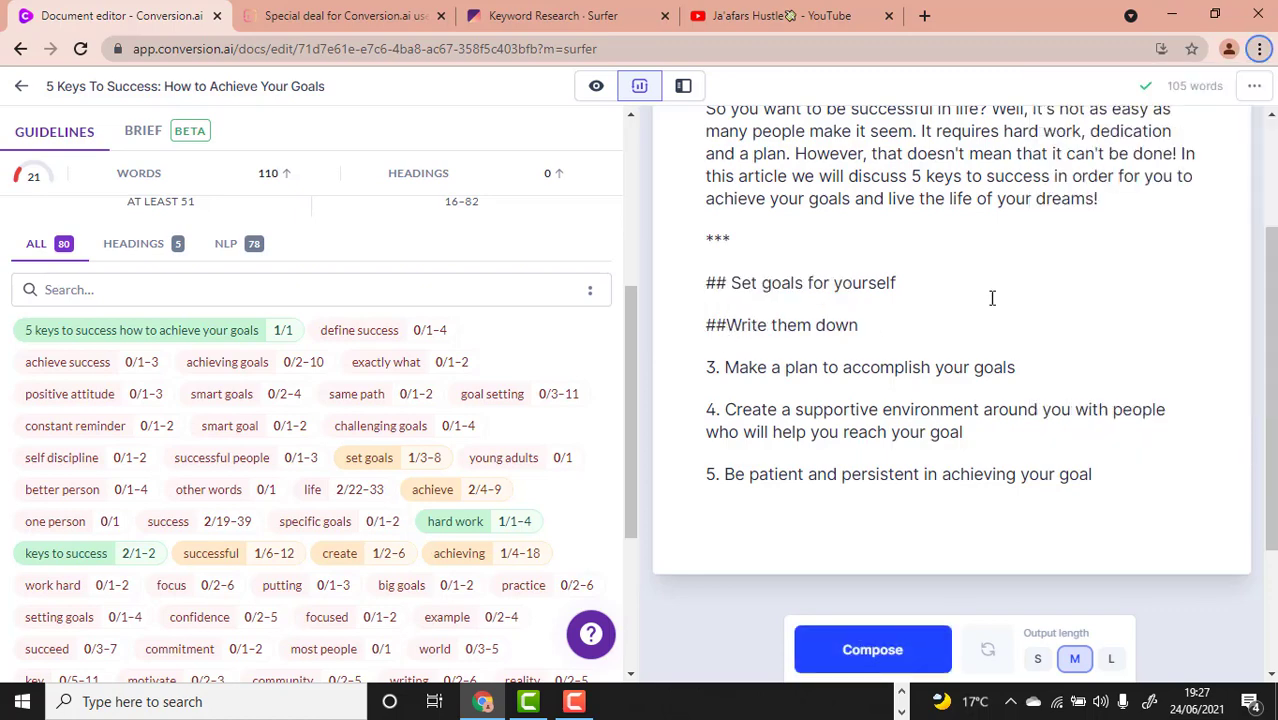
click(1195, 78)
click(823, 367)
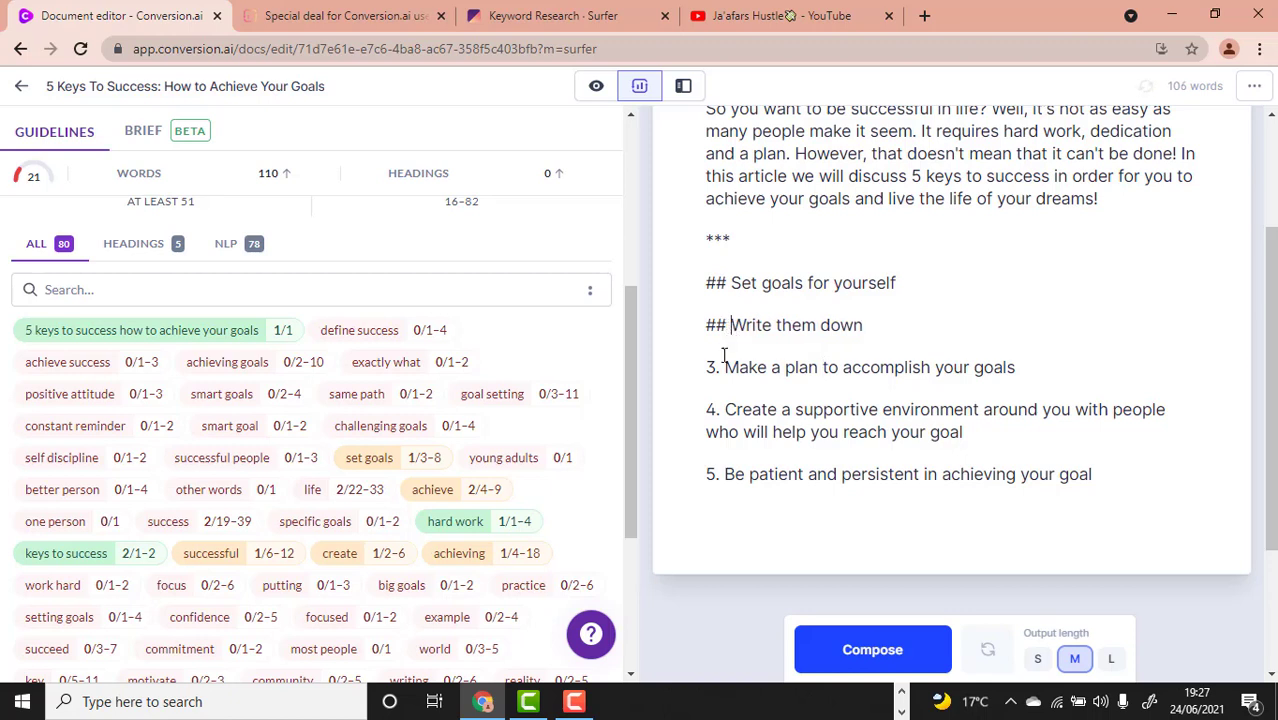
Step: Replace the numbers of the third, fourth and fifth outline points with "## "
drag(724, 367, 692, 371)
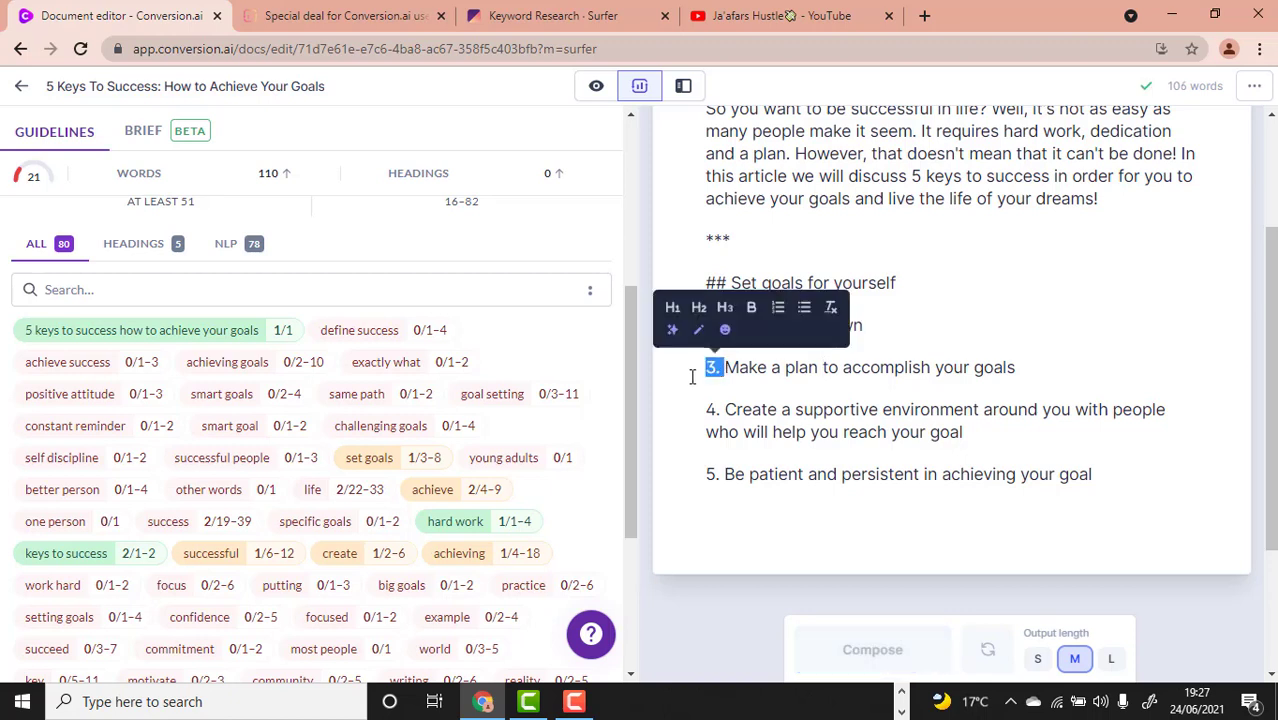
text(##)
drag(724, 410, 662, 412)
text(##)
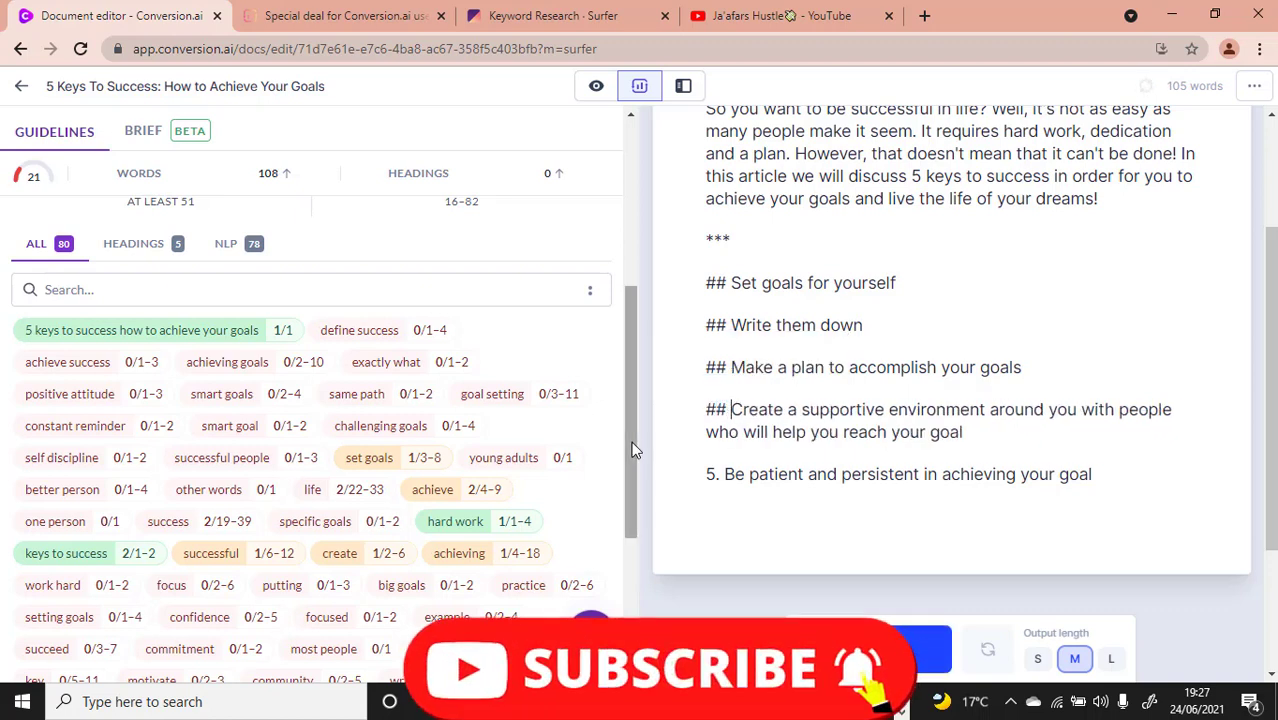
mouse_move(720, 474)
mouse_down()
mouse_move(688, 478)
mouse_move(710, 474)
mouse_move(700, 479)
mouse_up()
click(731, 485)
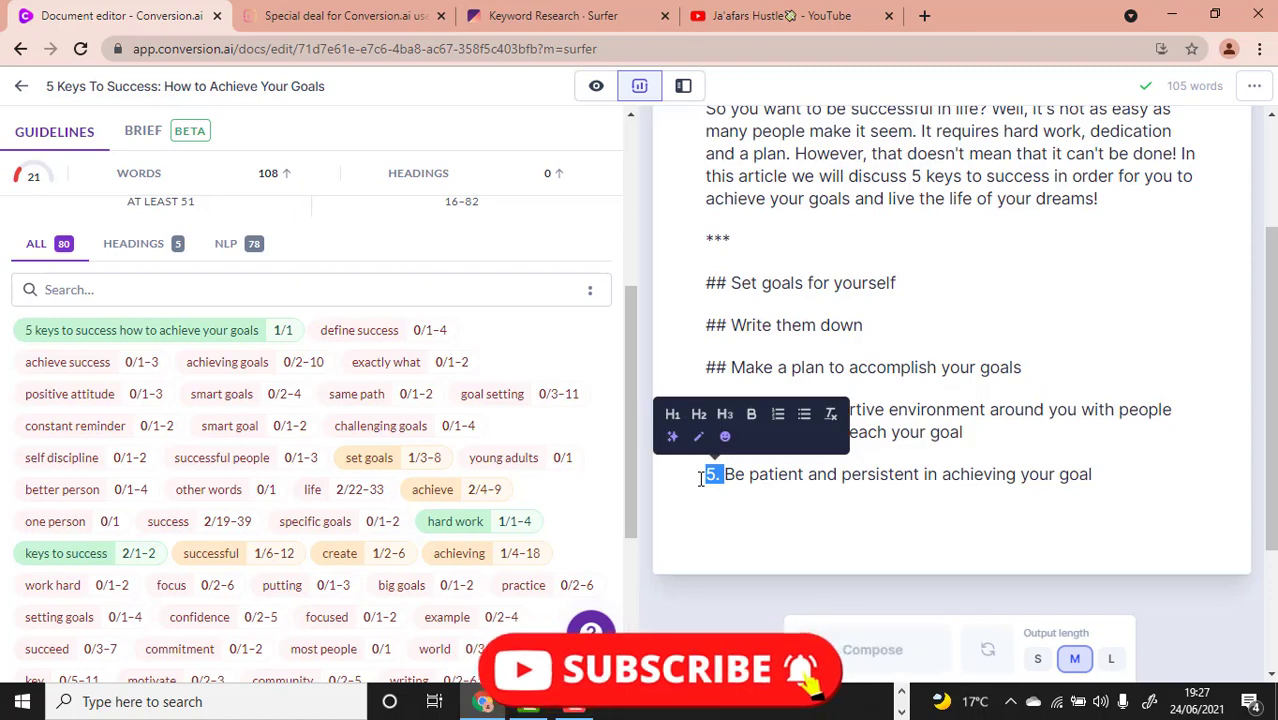
text(##)
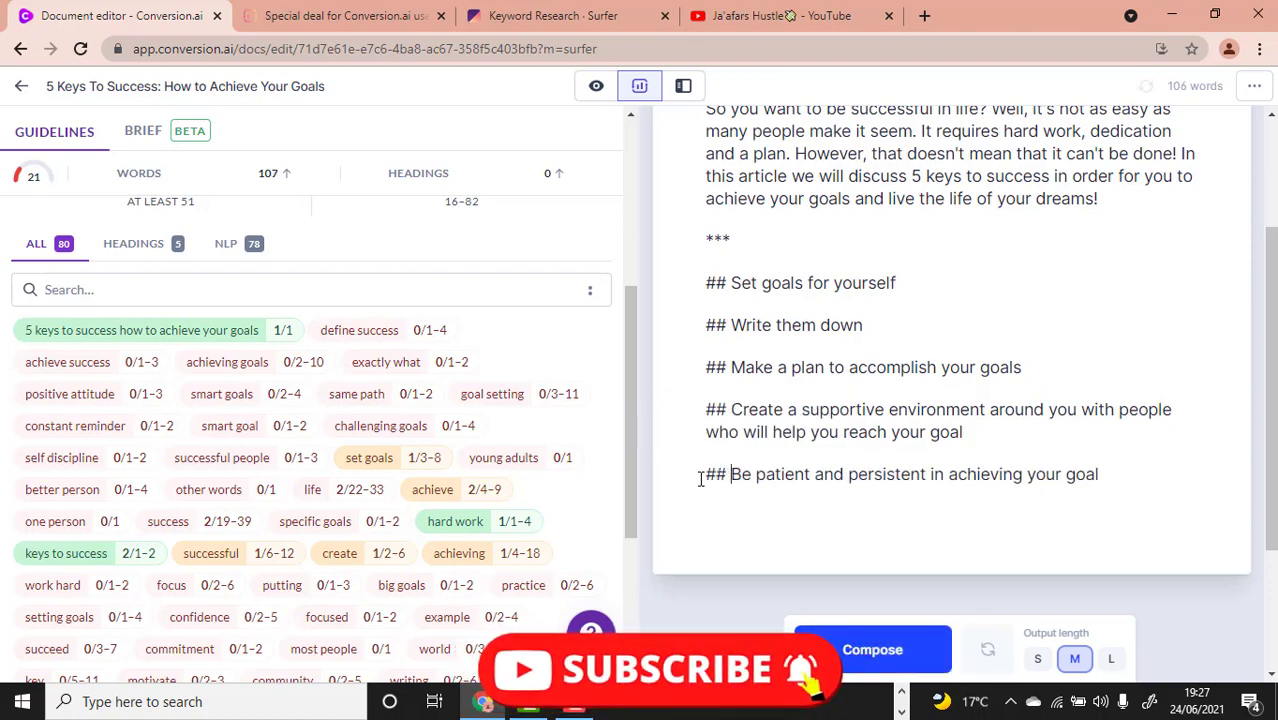
click(575, 701)
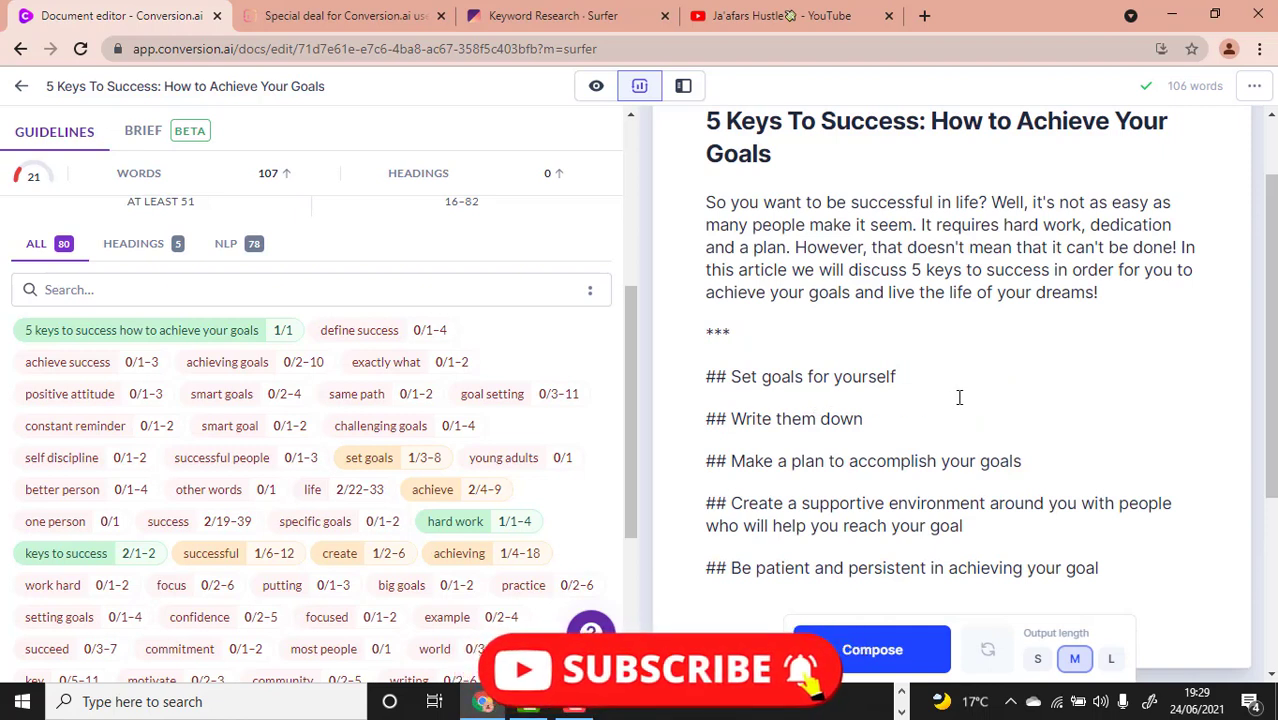
Step: Format the first three outline points, "Set goals for yourself", "Write them down" and "Make a plan to accomplish your goals", as H2 headings
click(935, 372)
drag(937, 369, 690, 365)
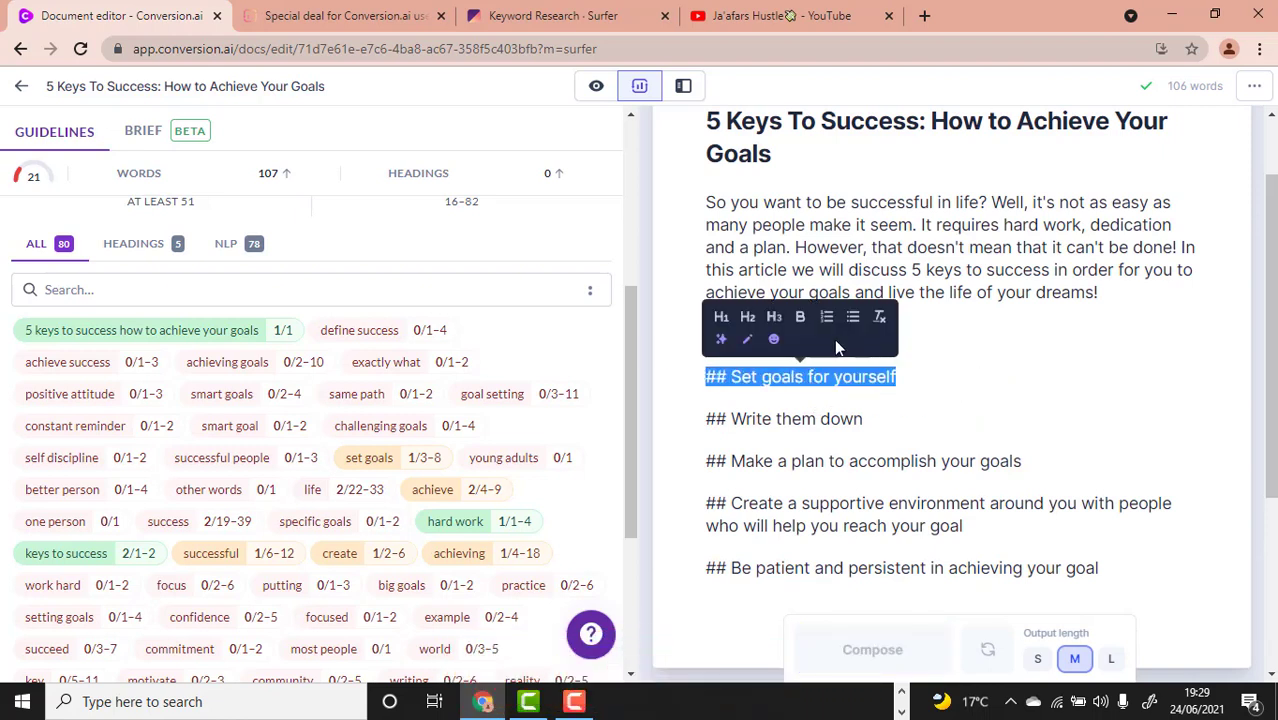
click(745, 318)
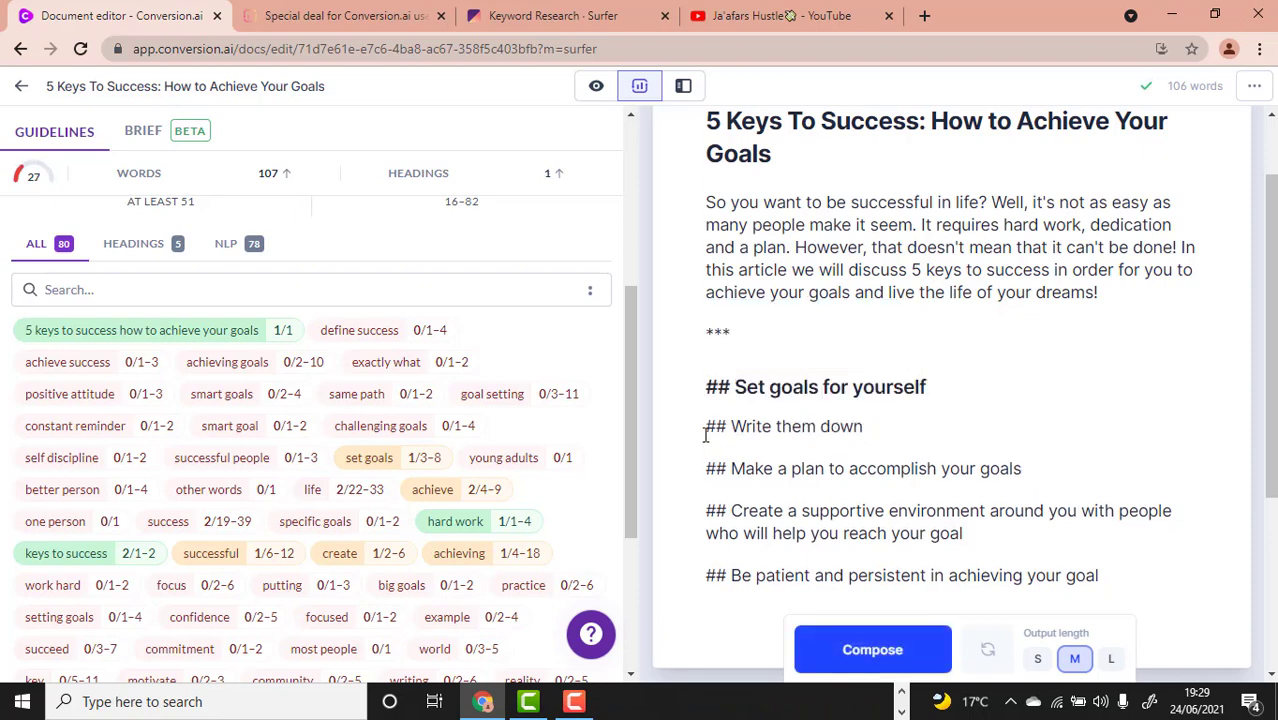
drag(707, 427, 866, 427)
click(733, 366)
scroll(1033, 317, down, 2)
click(1035, 319)
drag(1030, 277, 702, 277)
click(810, 220)
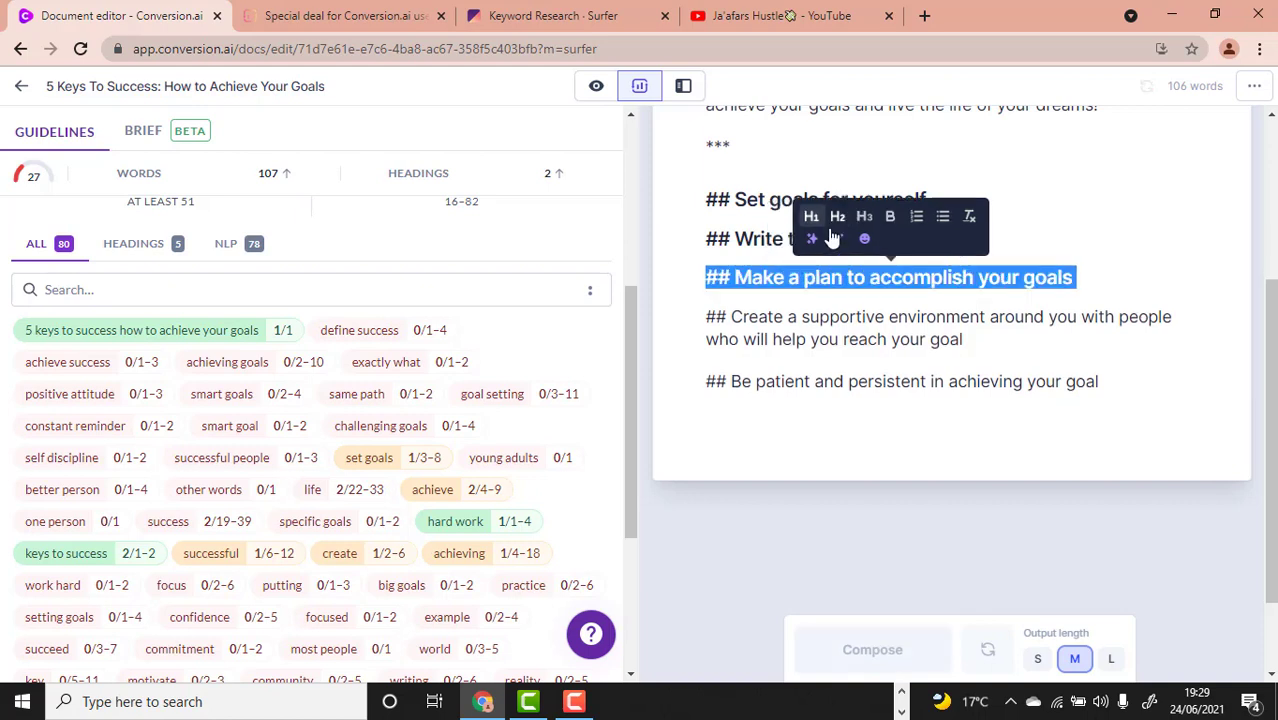
Step: Format the outline point "Create a supportive environment around you with people who will help you reach your goal" as an H1 heading
drag(966, 340, 683, 319)
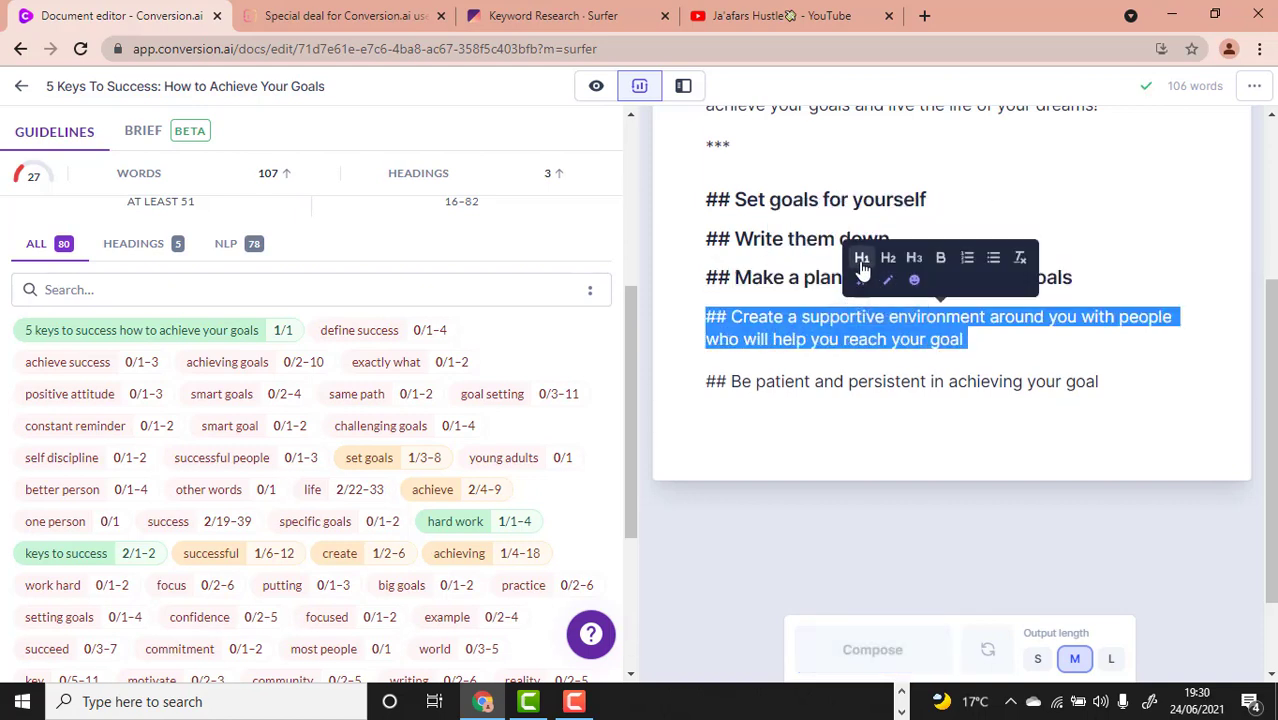
click(862, 262)
click(921, 400)
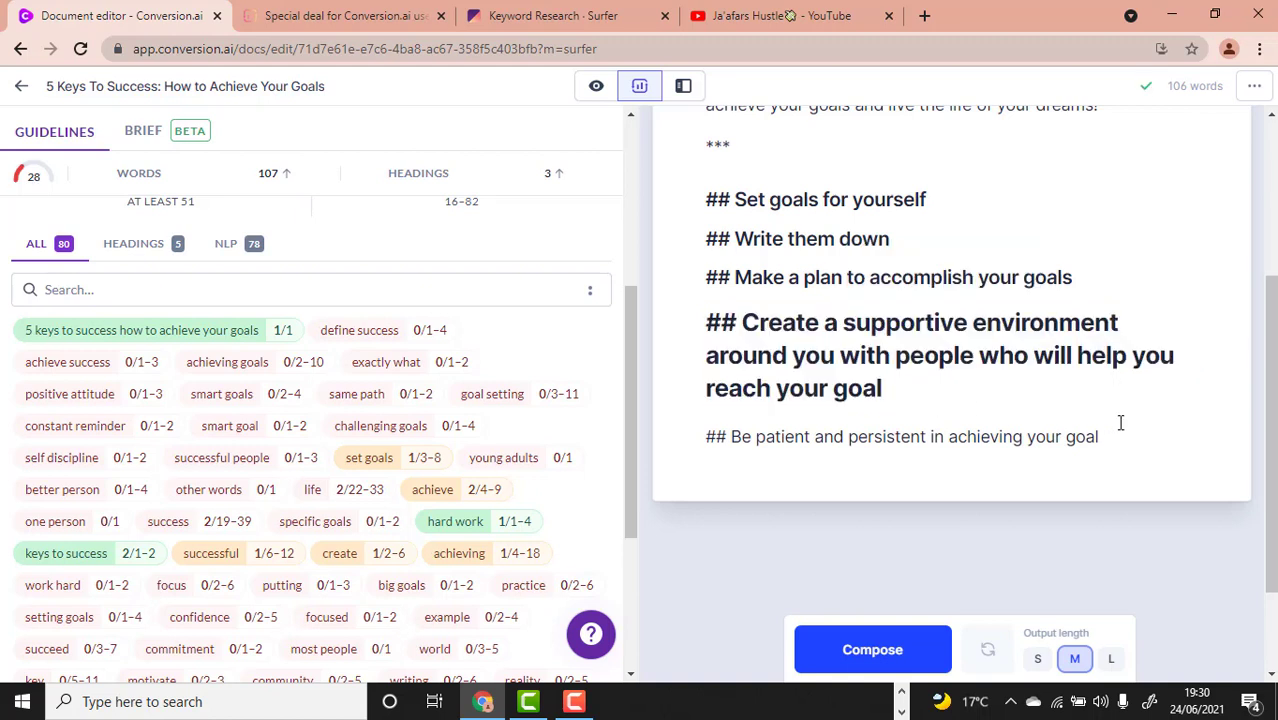
Step: Format the outline points "Be patient and persistent in achieving your goal" and "Create a supportive environment around you…" as H2 headings
drag(1098, 440, 676, 448)
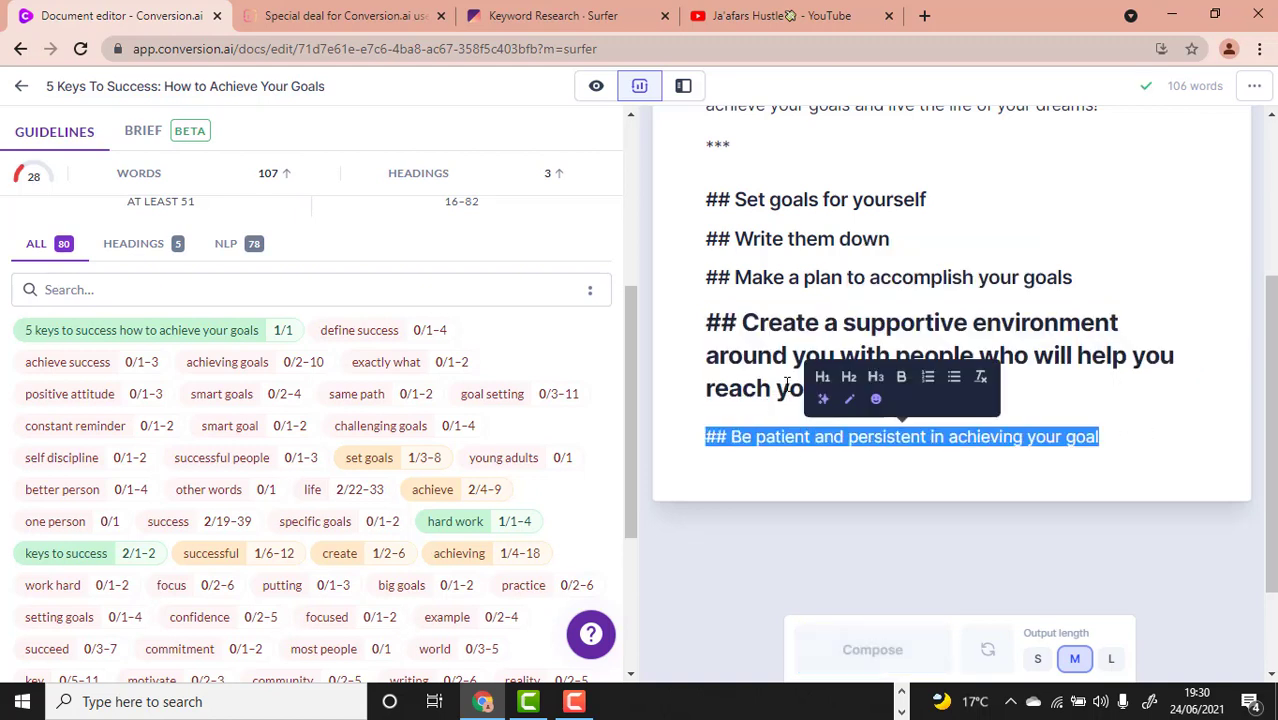
click(848, 378)
click(818, 322)
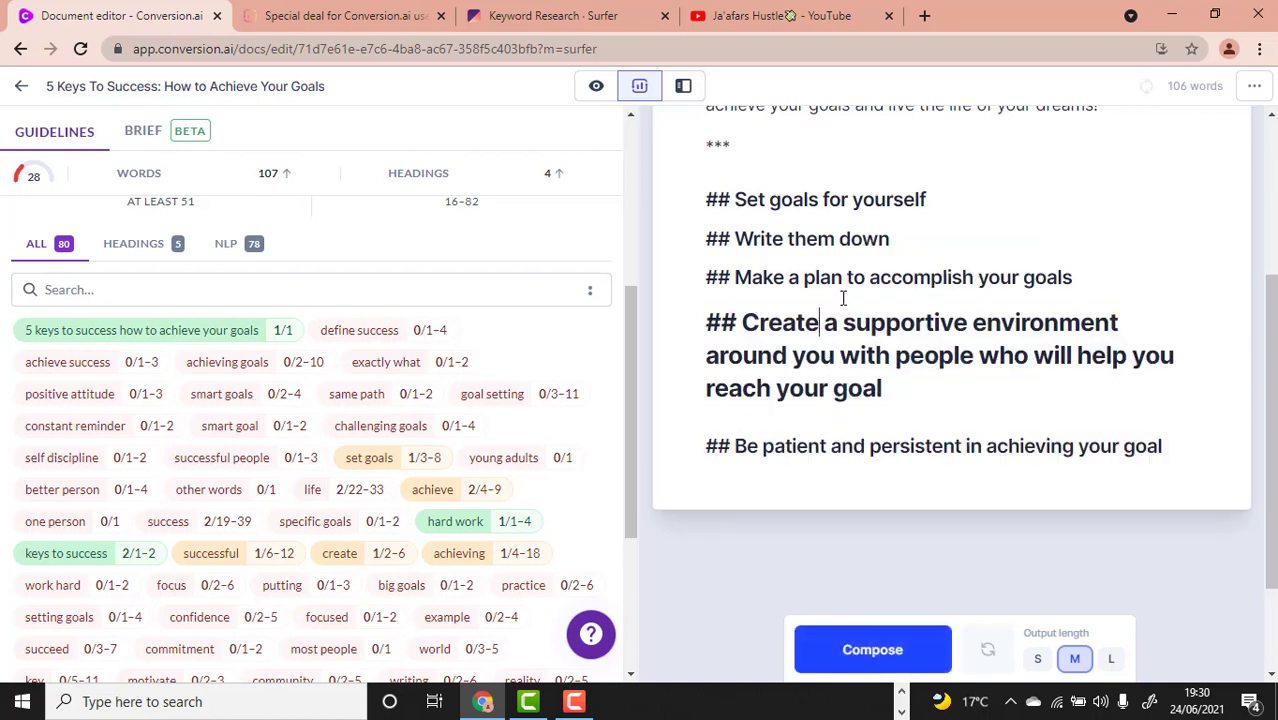
drag(904, 383, 672, 312)
click(890, 262)
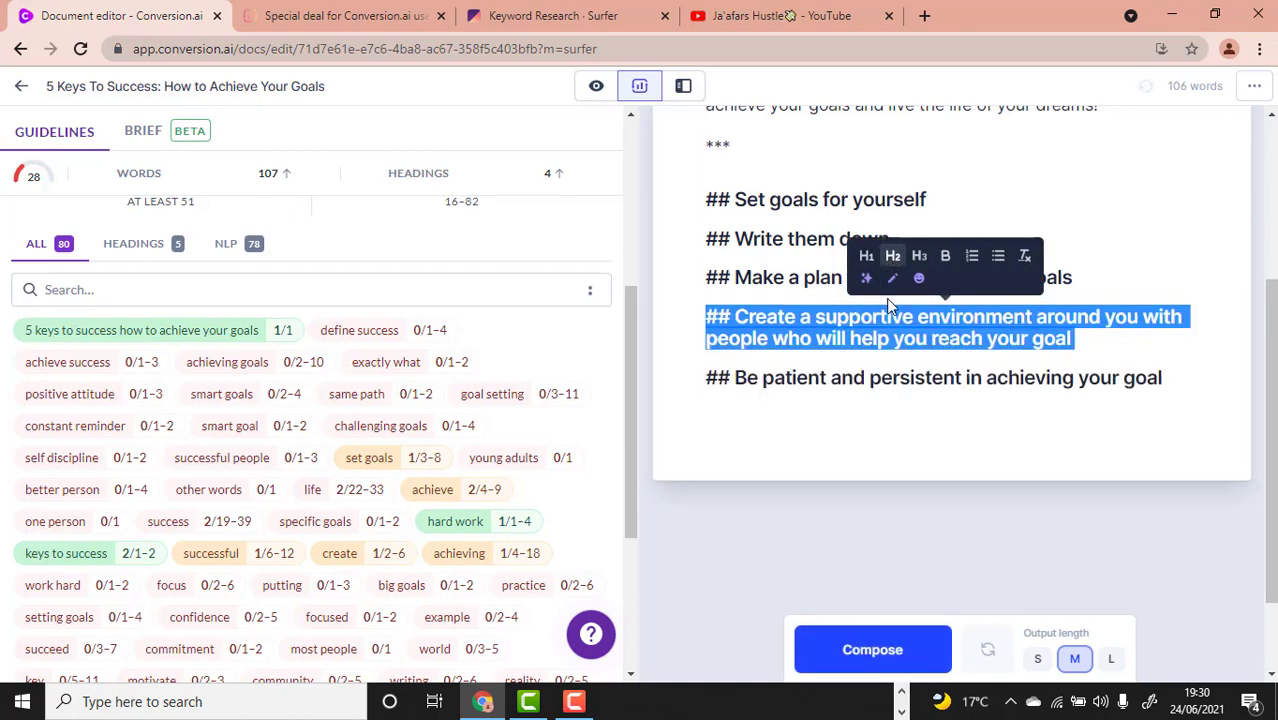
click(896, 338)
Step: Insert an empty body line beneath the "## Set goals for yourself" heading
click(947, 204)
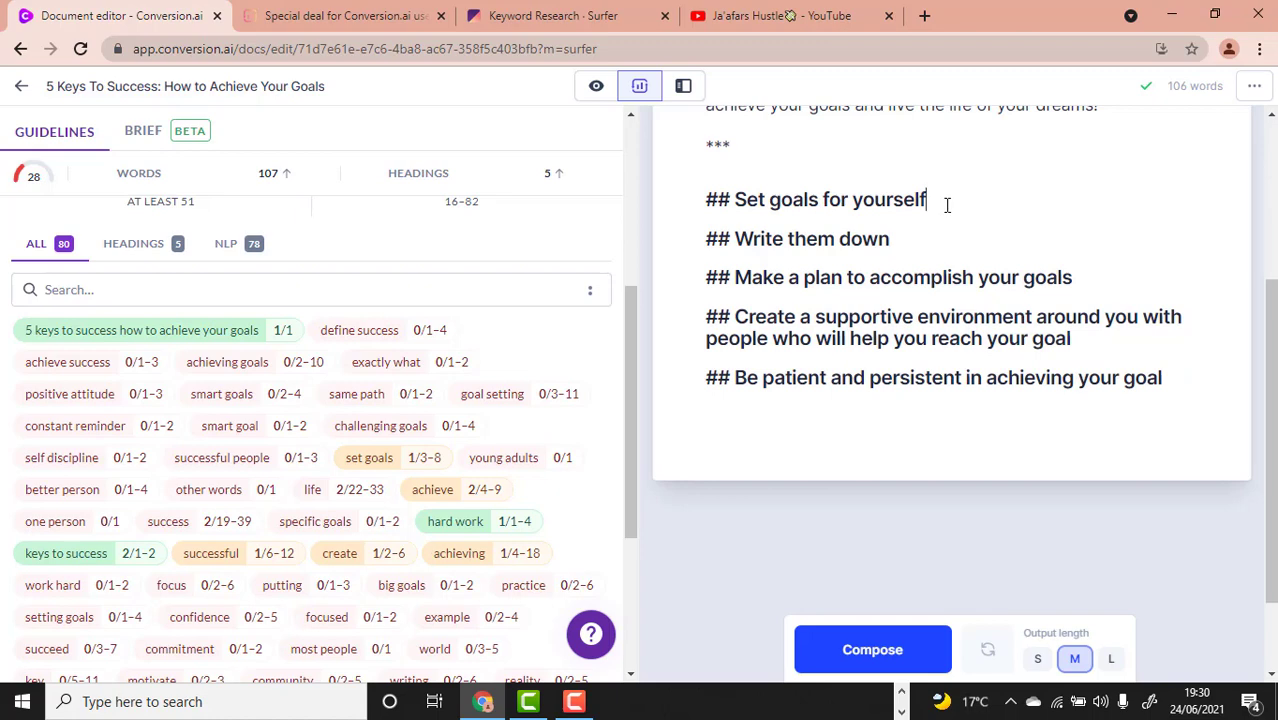
key(Return)
key(Return)
key(BackSpace)
scroll(847, 286, up, 3)
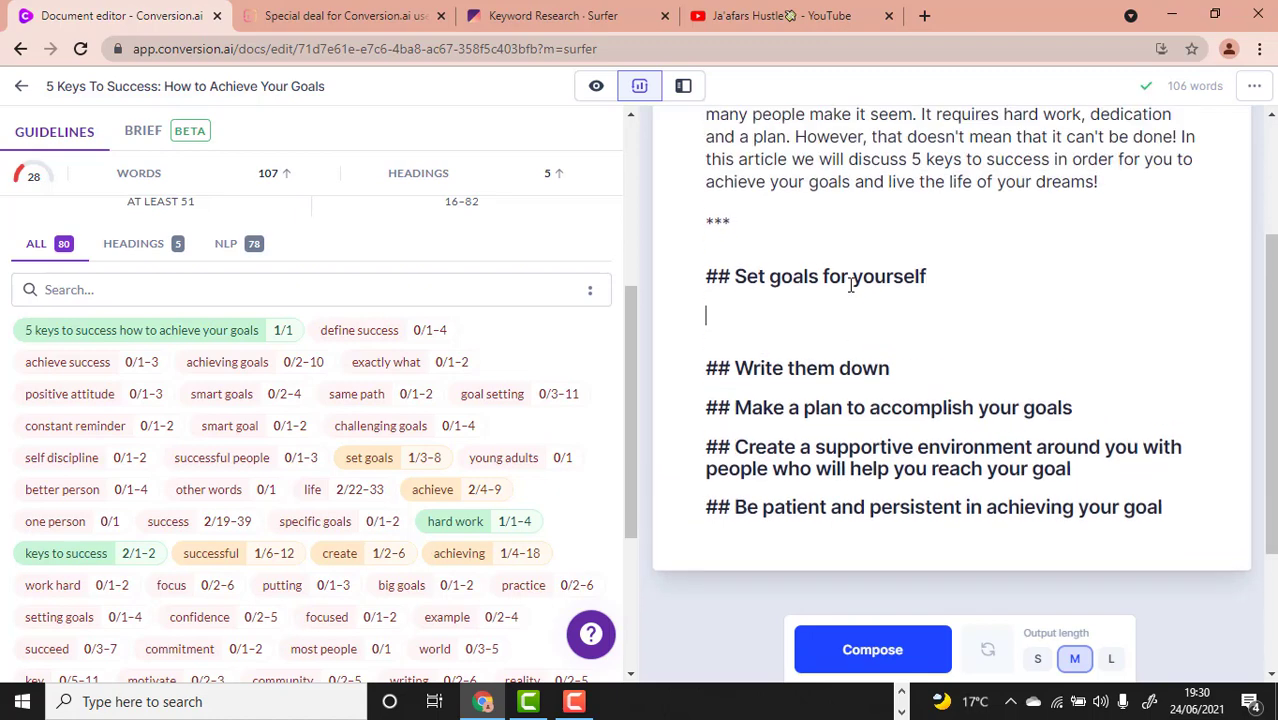
scroll(868, 286, down, 2)
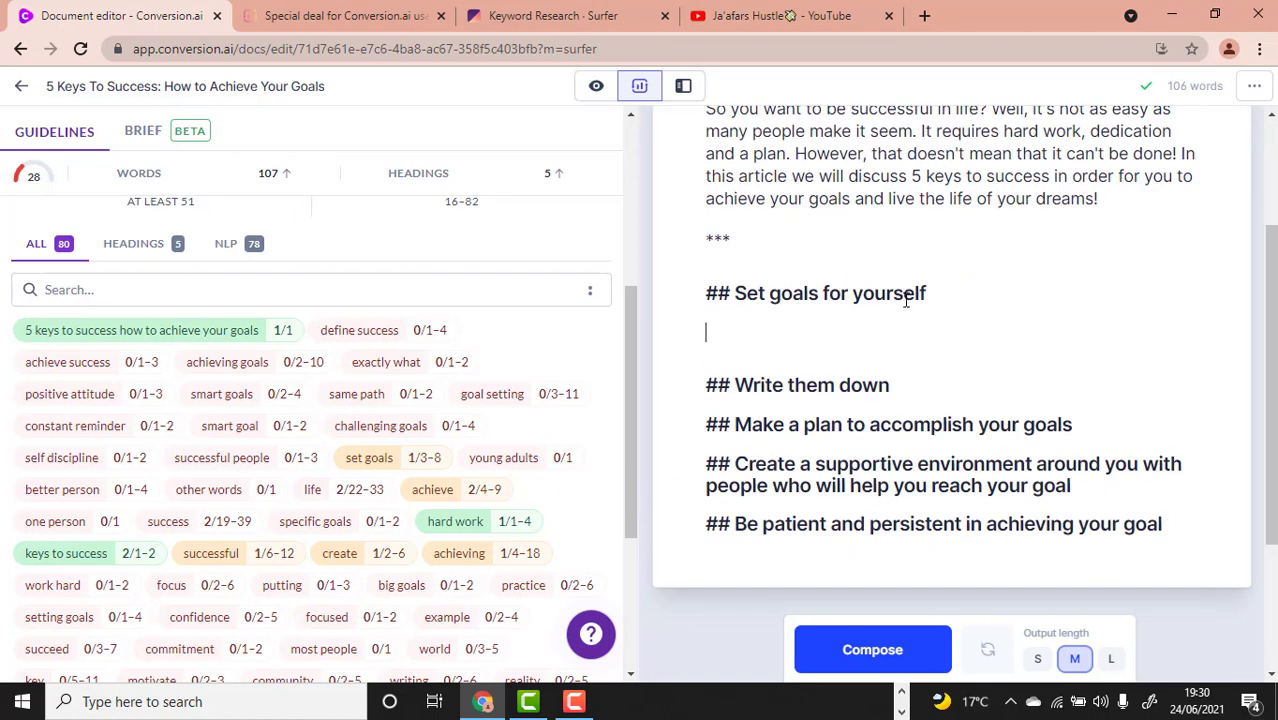
scroll(906, 300, up, 1)
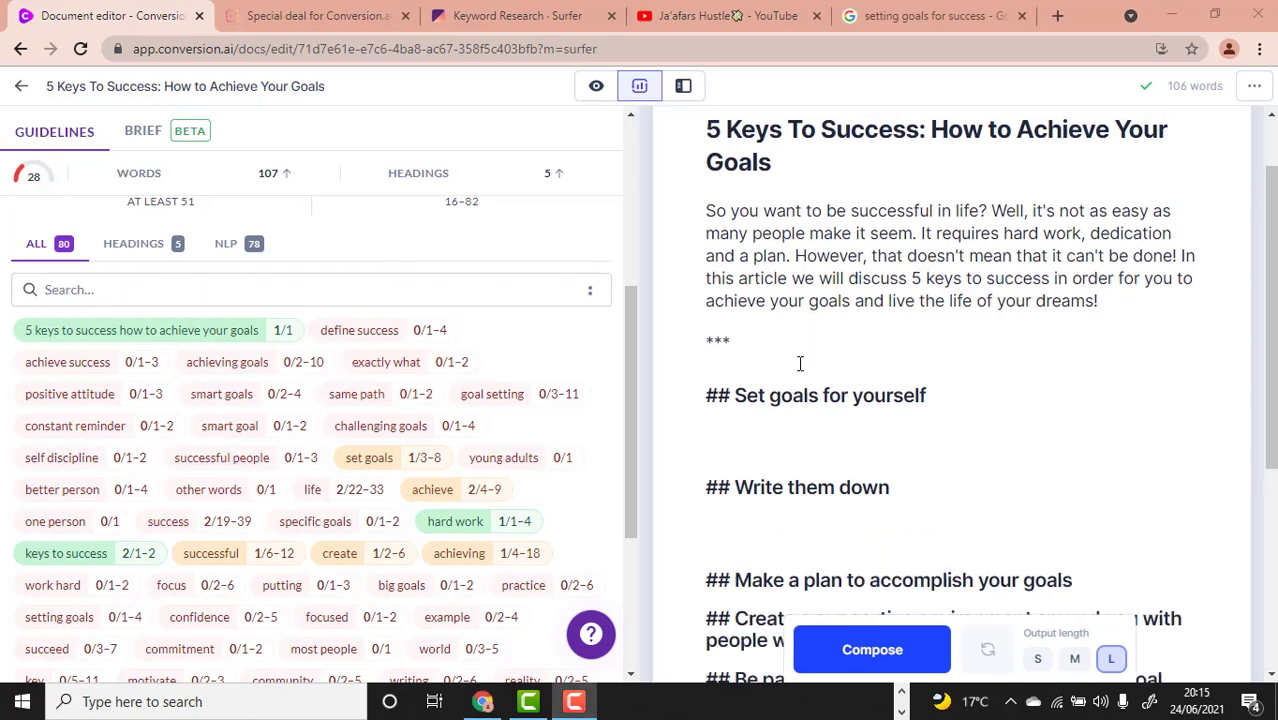
Step: Copy the end of the introduction, from "doesn't mean that it can't be done!" through "the life of your dreams!"
scroll(345, 457, down, 1)
scroll(521, 420, up, 1)
click(747, 428)
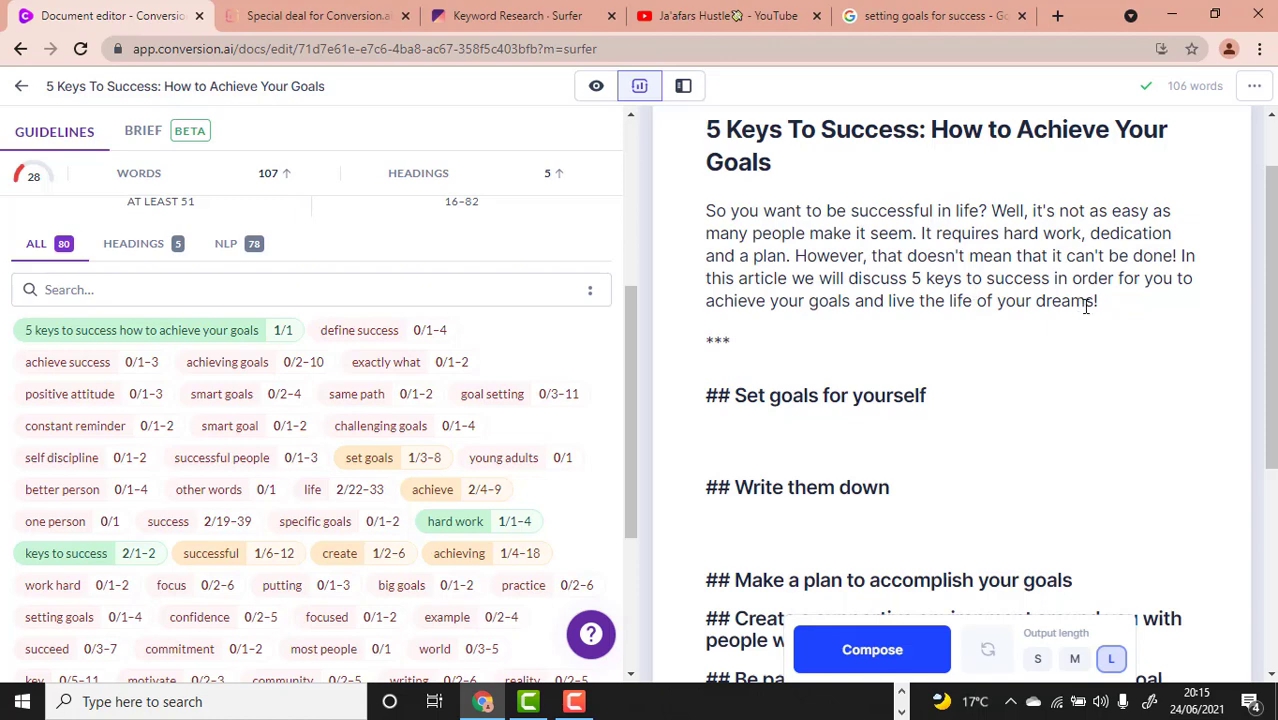
drag(1106, 303, 912, 261)
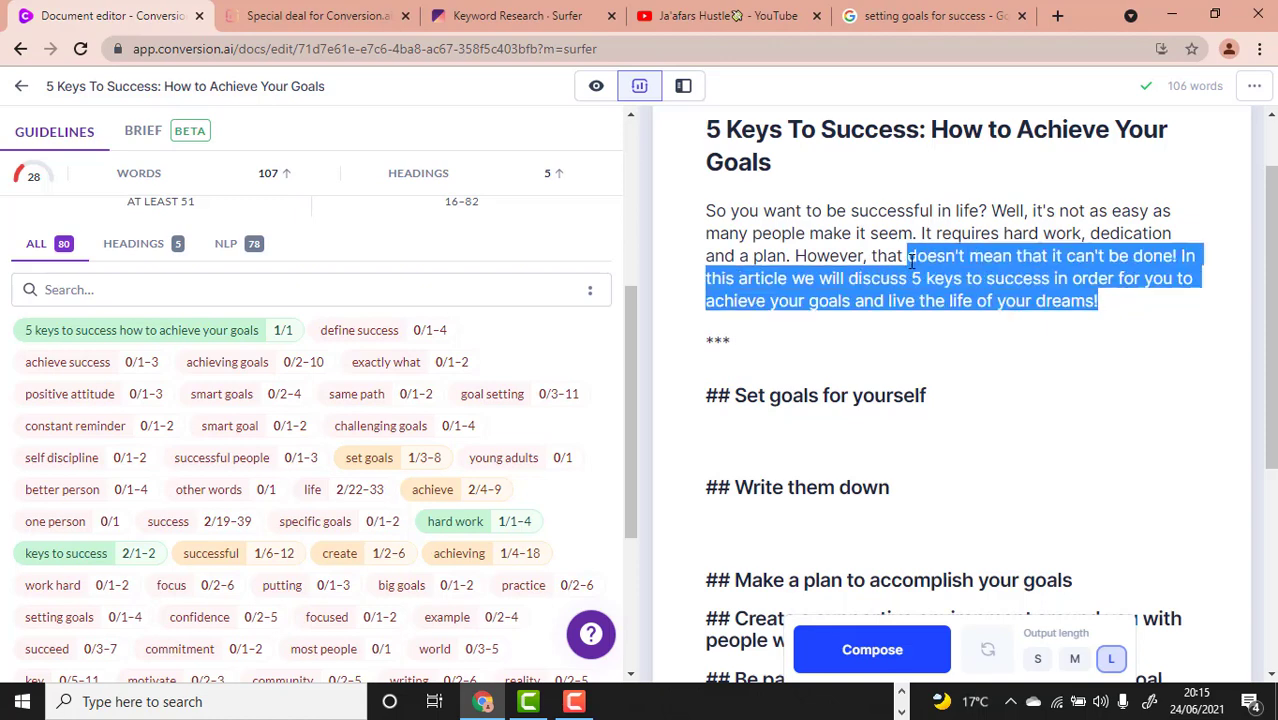
right_click(928, 265)
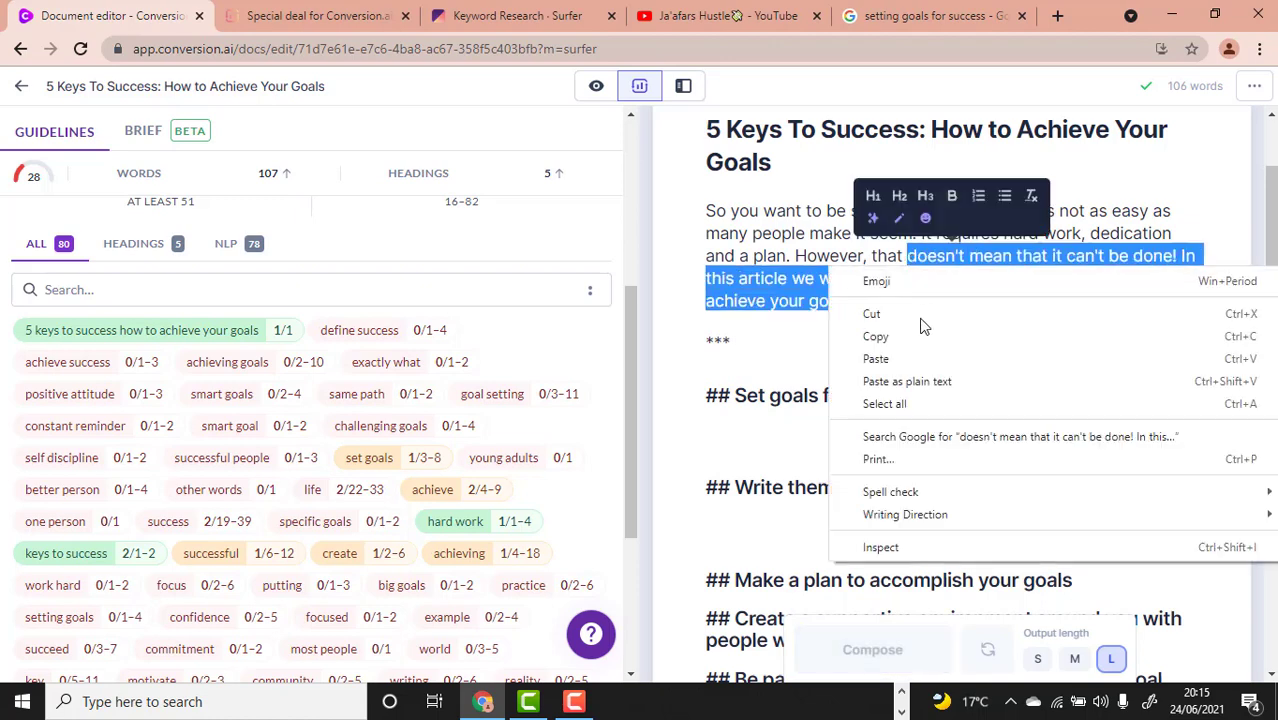
click(918, 335)
Step: Begin the paragraph under "## Set goals for yourself" with the words "To achieve success"
click(790, 465)
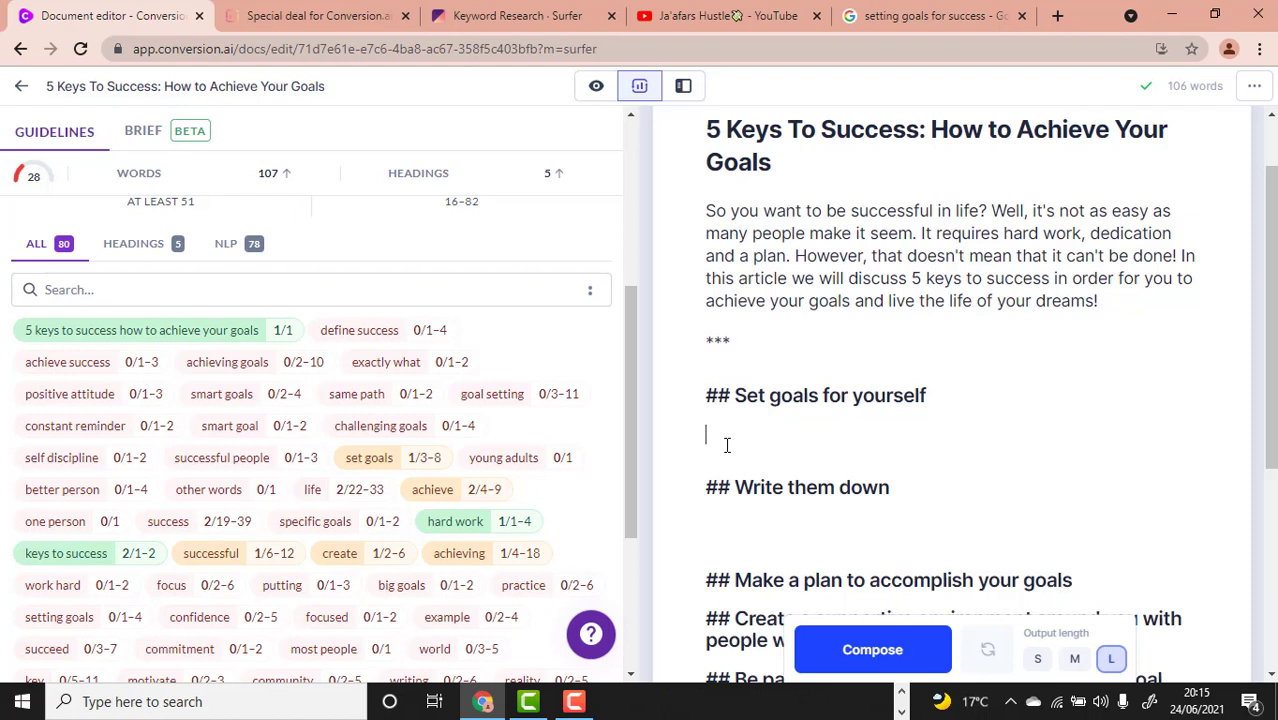
text(c)
key(BackSpace)
text(Achiev)
key(BackSpace)
key(BackSpace)
key(BackSpace)
key(BackSpace)
text(to)
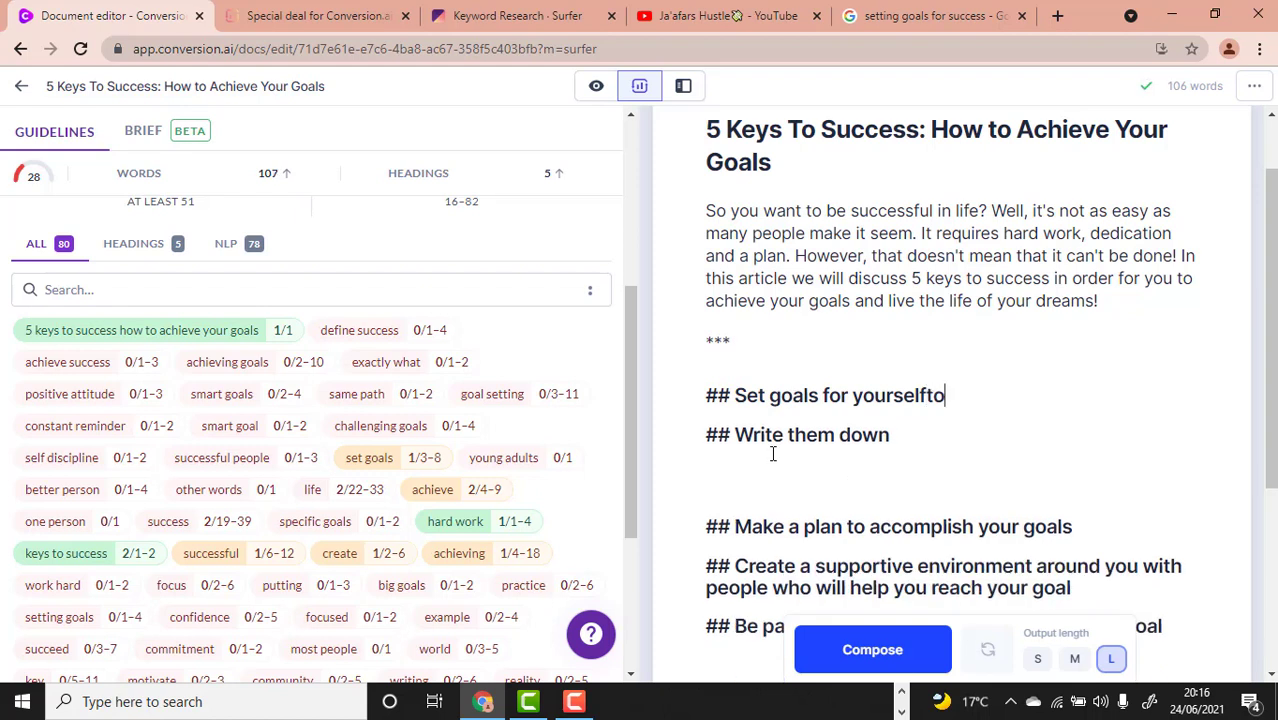
key(Return)
text(Ach)
key(BackSpace)
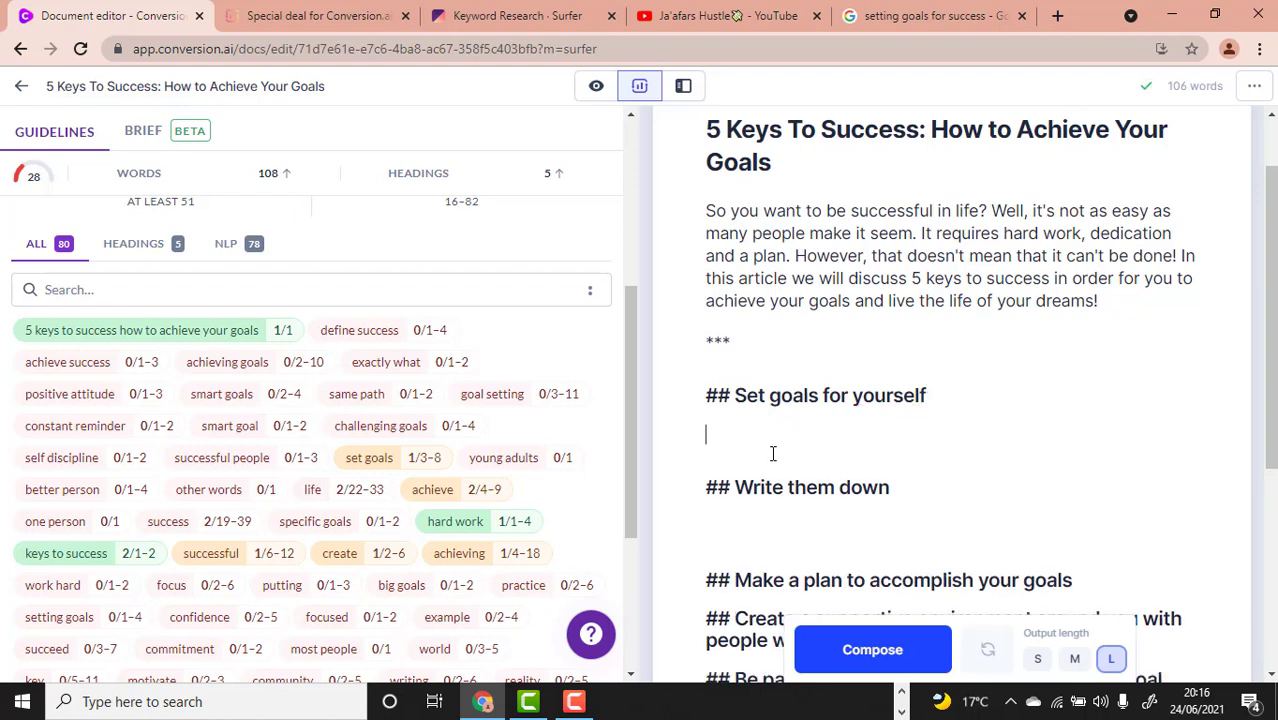
text(ac)
text(hie)
key(BackSpace)
text(ieve success)
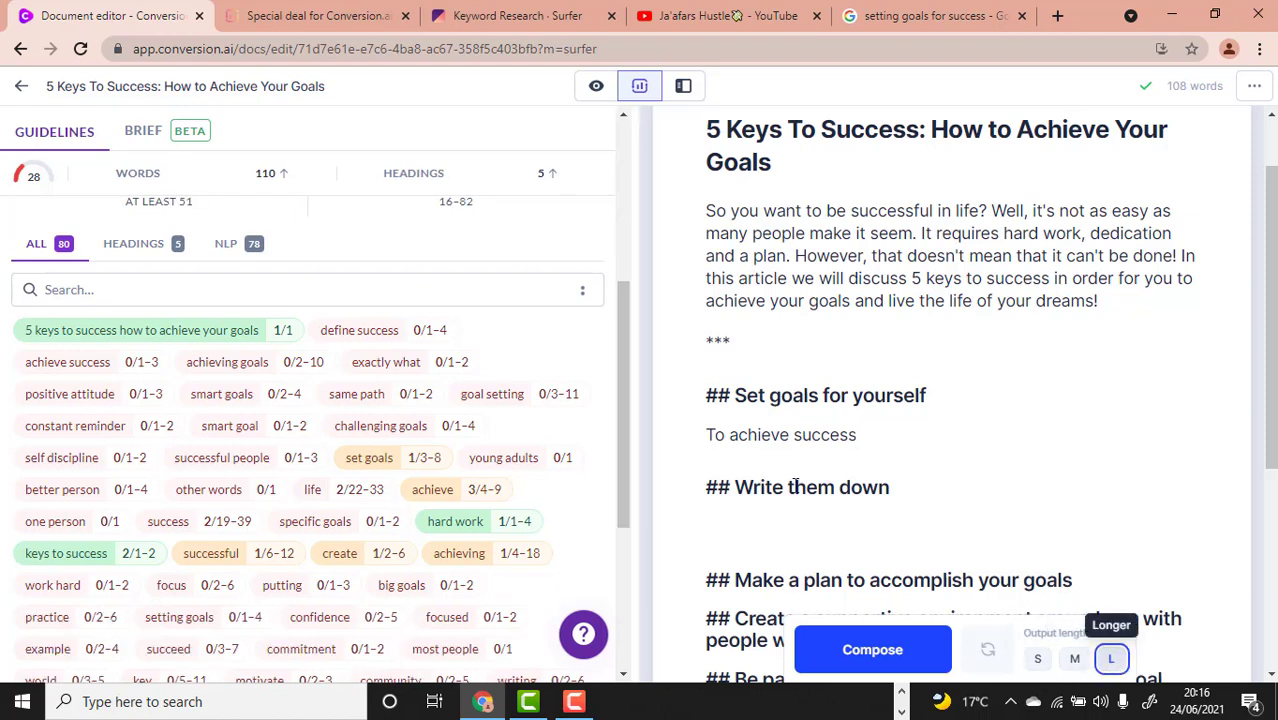
Step: Generate AI text continuing from the end of "To achieve success" under the "Set goals for yourself" heading
click(893, 437)
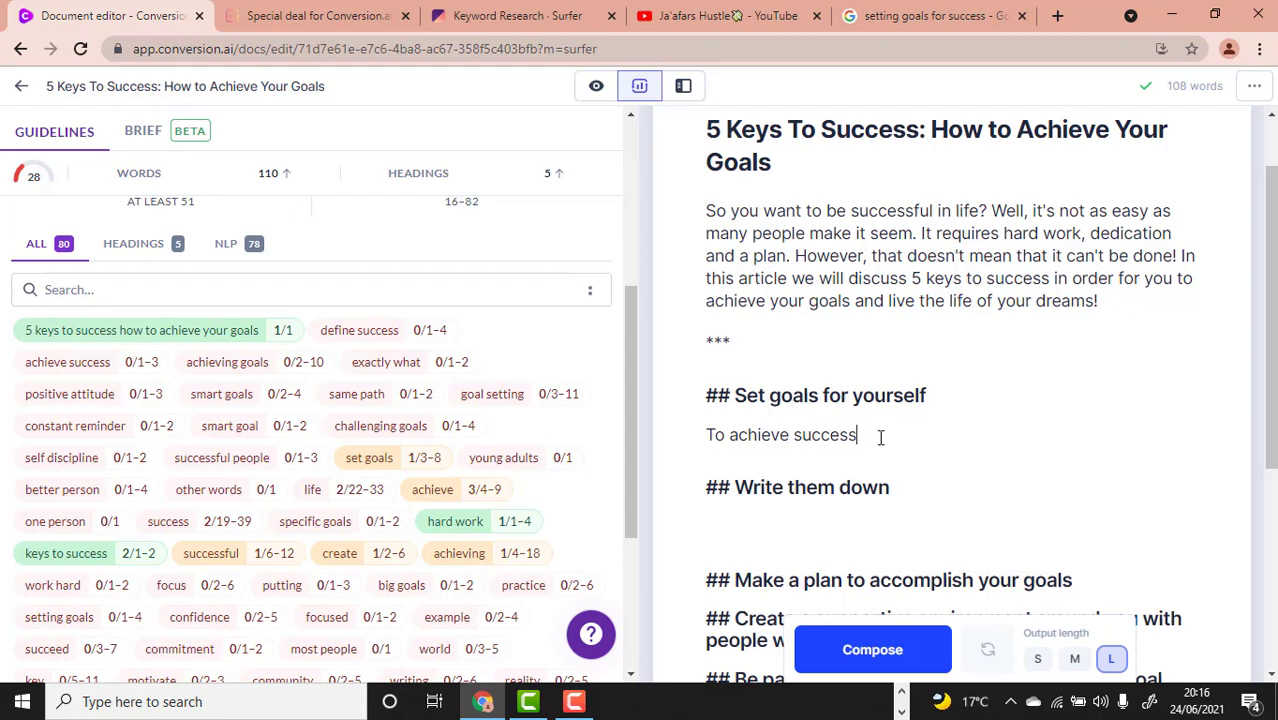
click(893, 652)
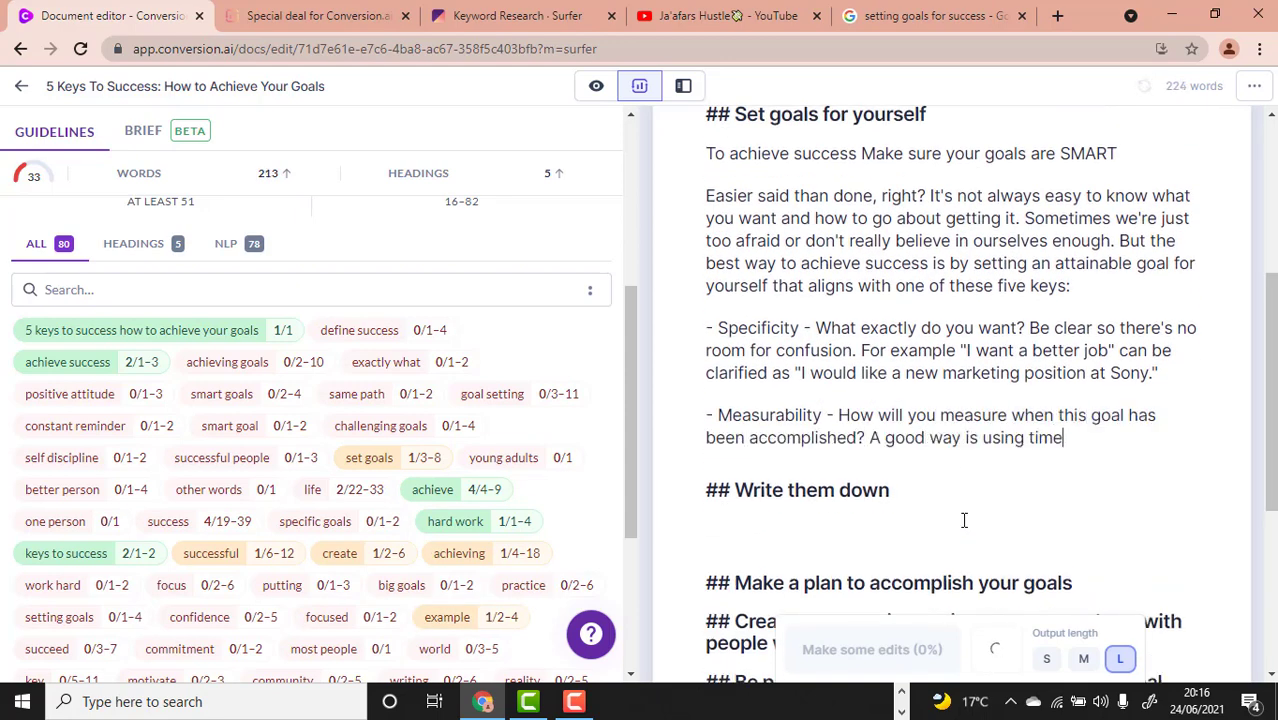
Step: Read through the generated SMART goals text and check the document's content score and structure guidelines
scroll(964, 520, up, 1)
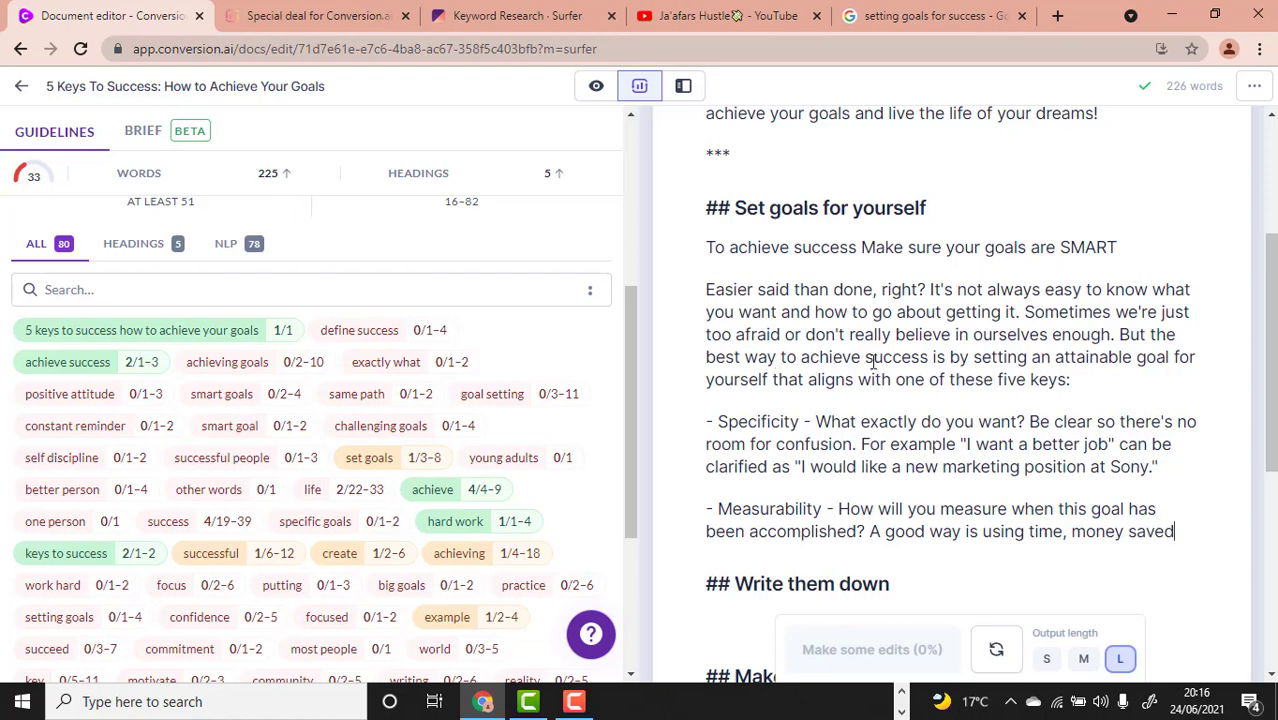
scroll(935, 366, down, 1)
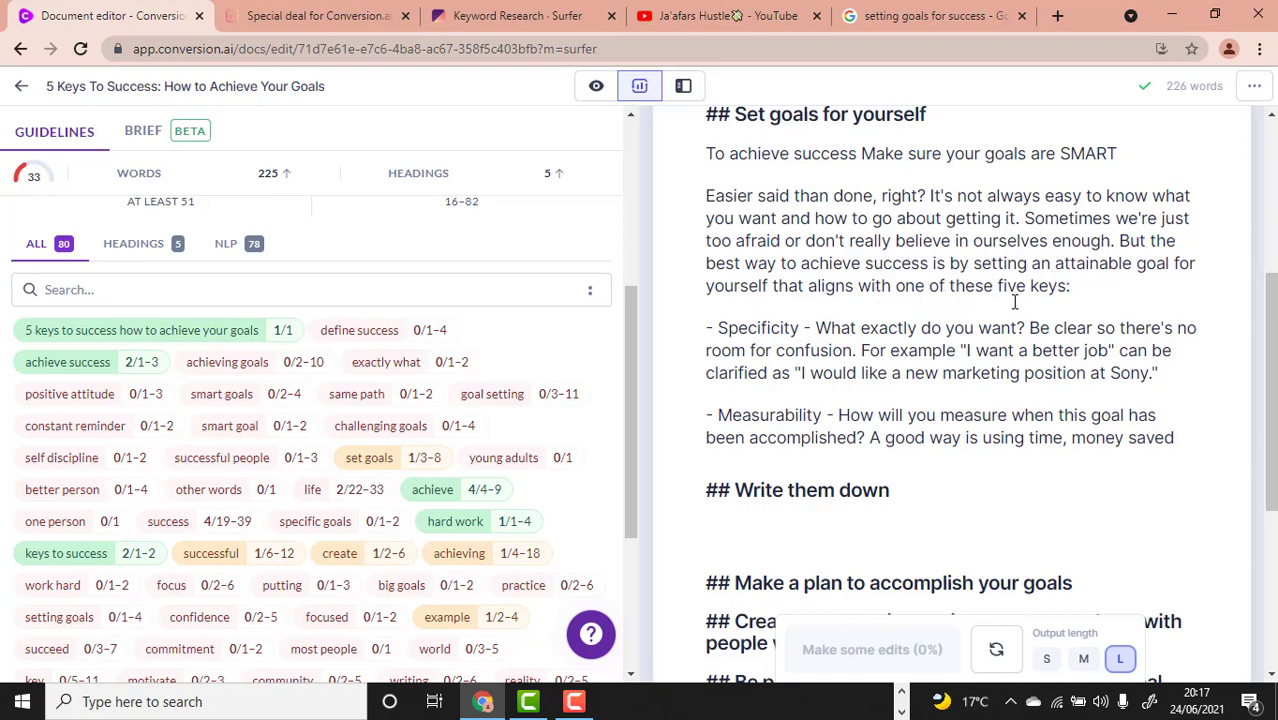
scroll(883, 320, down, 1)
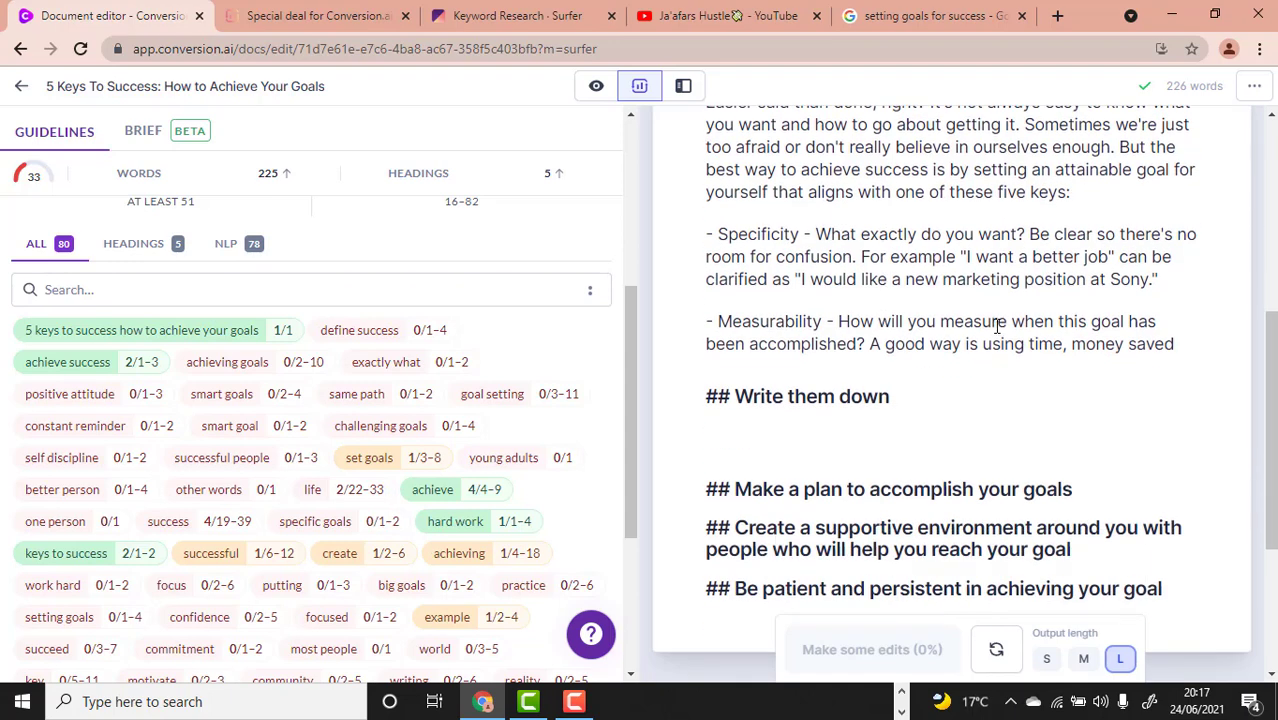
scroll(1018, 328, up, 1)
scroll(1020, 328, down, 1)
scroll(1048, 360, up, 1)
scroll(1054, 374, down, 1)
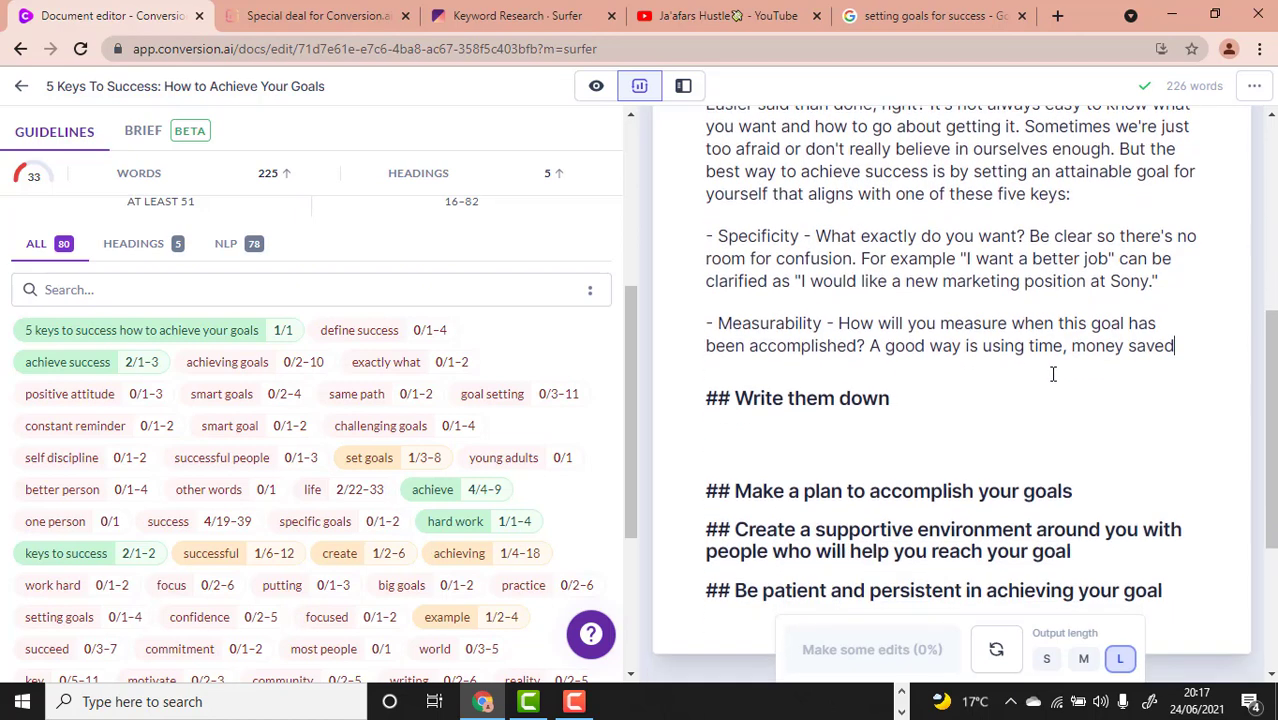
scroll(1179, 347, up, 1)
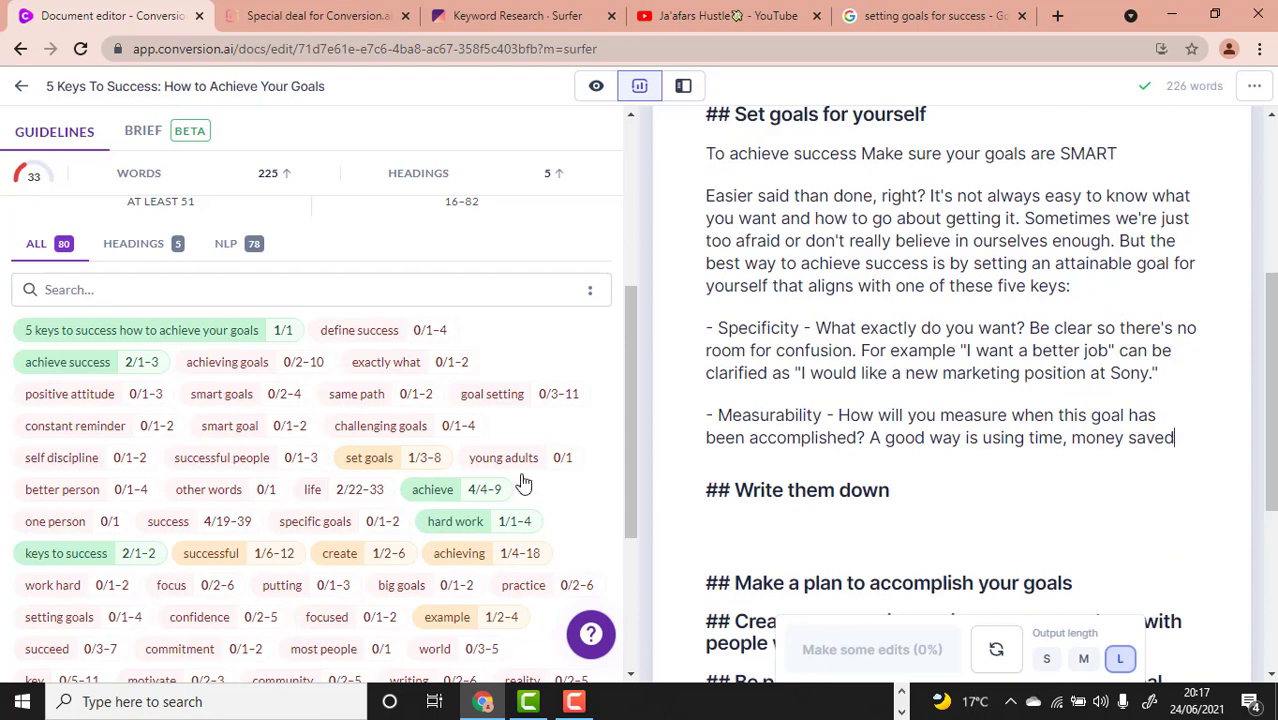
scroll(305, 451, up, 4)
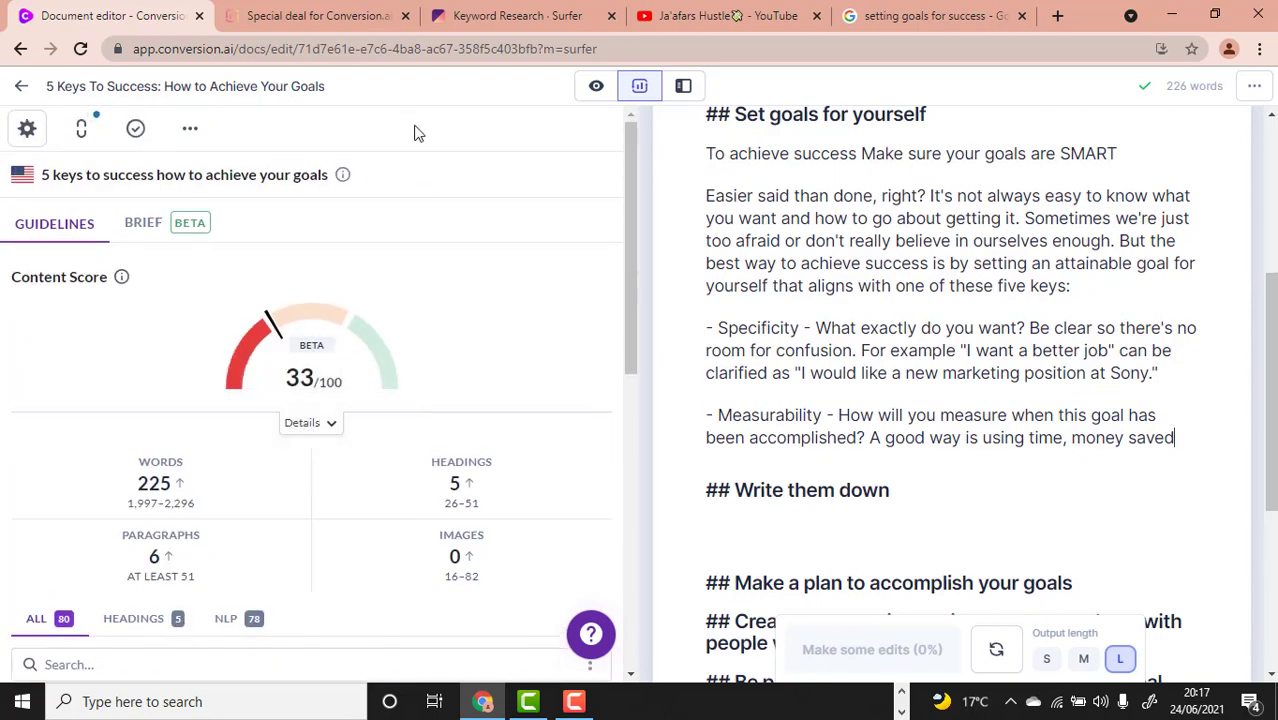
scroll(368, 343, down, 2)
scroll(368, 343, up, 2)
Step: Paste a copy of the Measurability text at its end, undo the paste, and compose a continuation from there
scroll(1055, 457, down, 1)
drag(1175, 344, 845, 326)
right_click(845, 326)
click(876, 395)
click(1182, 344)
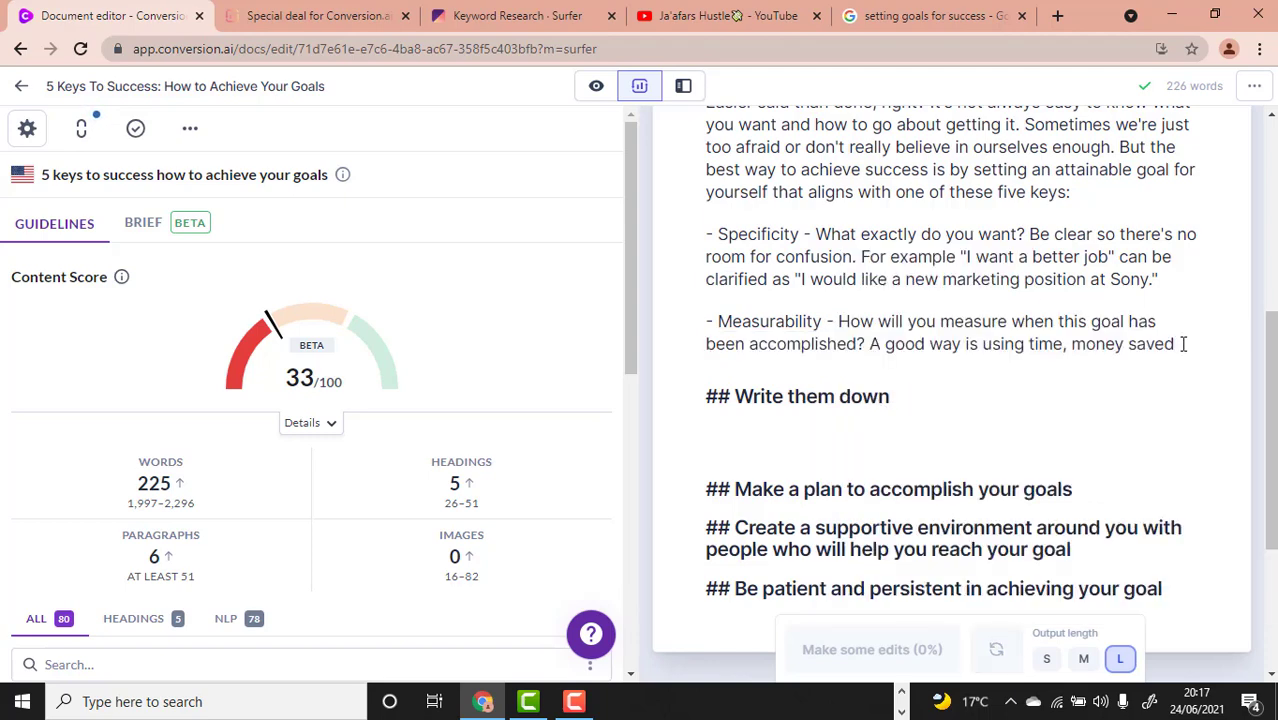
key(ctrl+v)
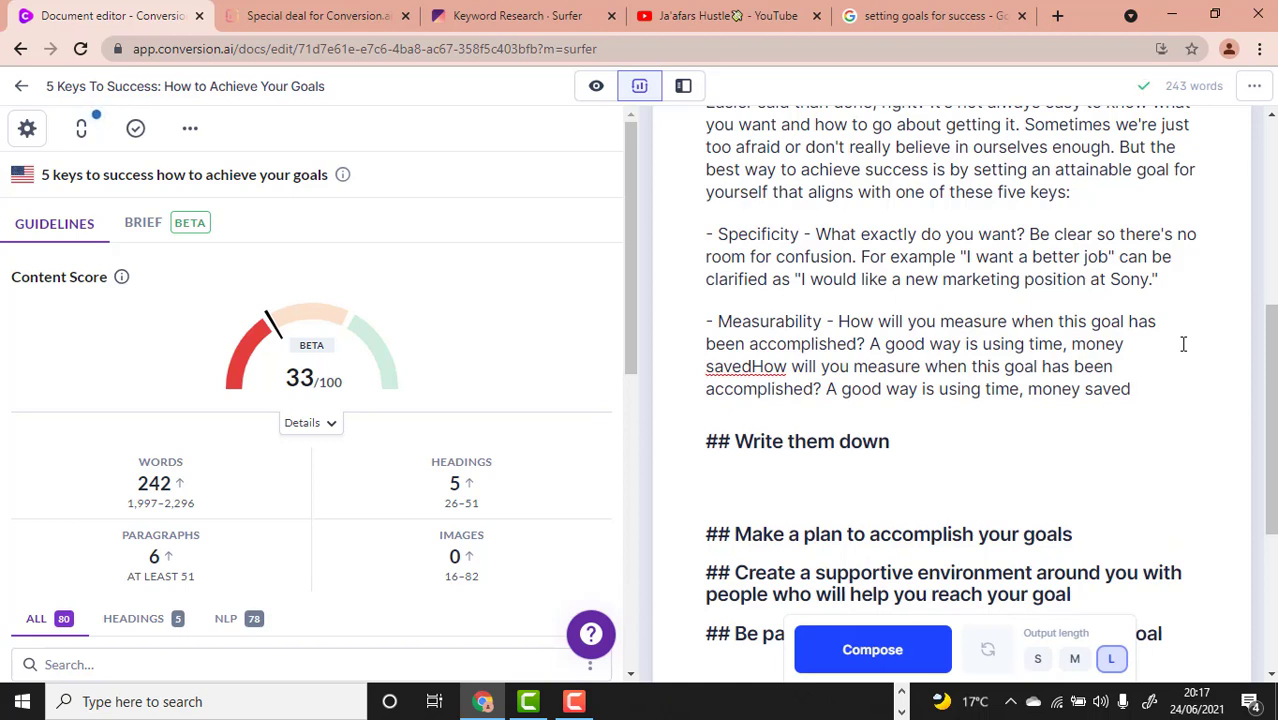
key(ctrl+z)
click(893, 655)
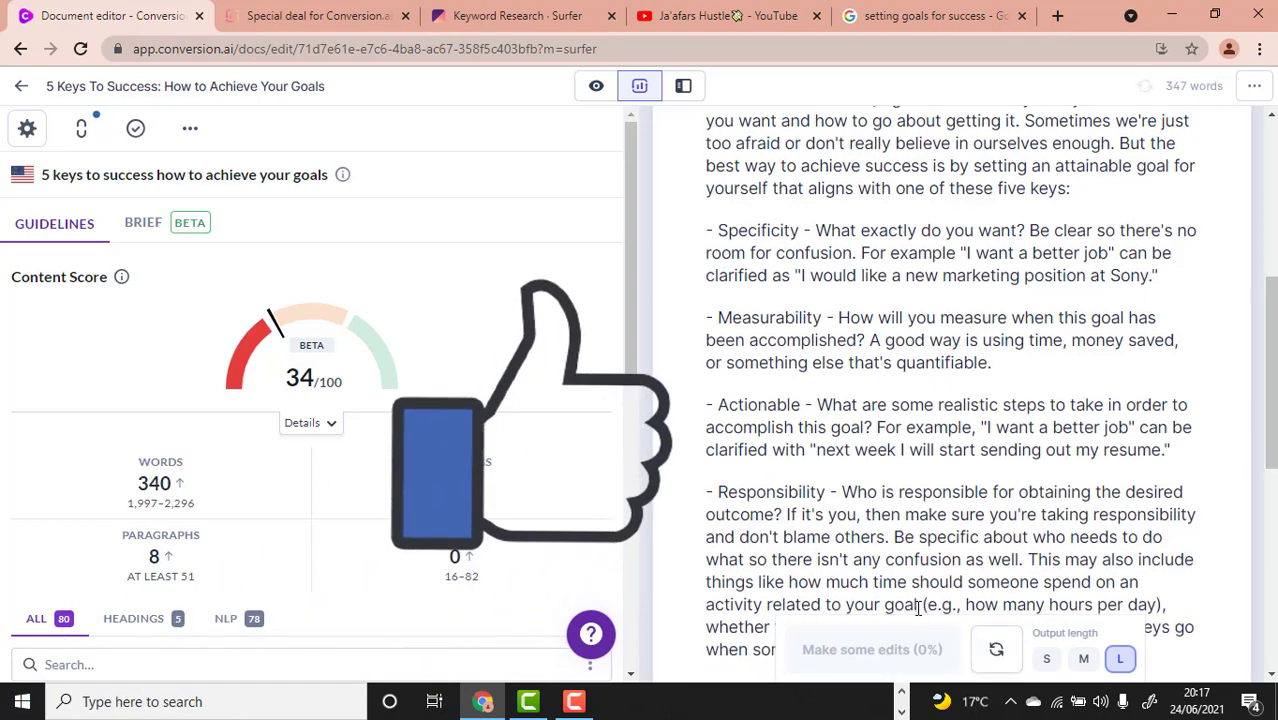
Step: Review the newly generated Actionable and Responsibility points, and examine which suggested keywords the article uses
scroll(940, 520, down, 4)
scroll(975, 484, up, 5)
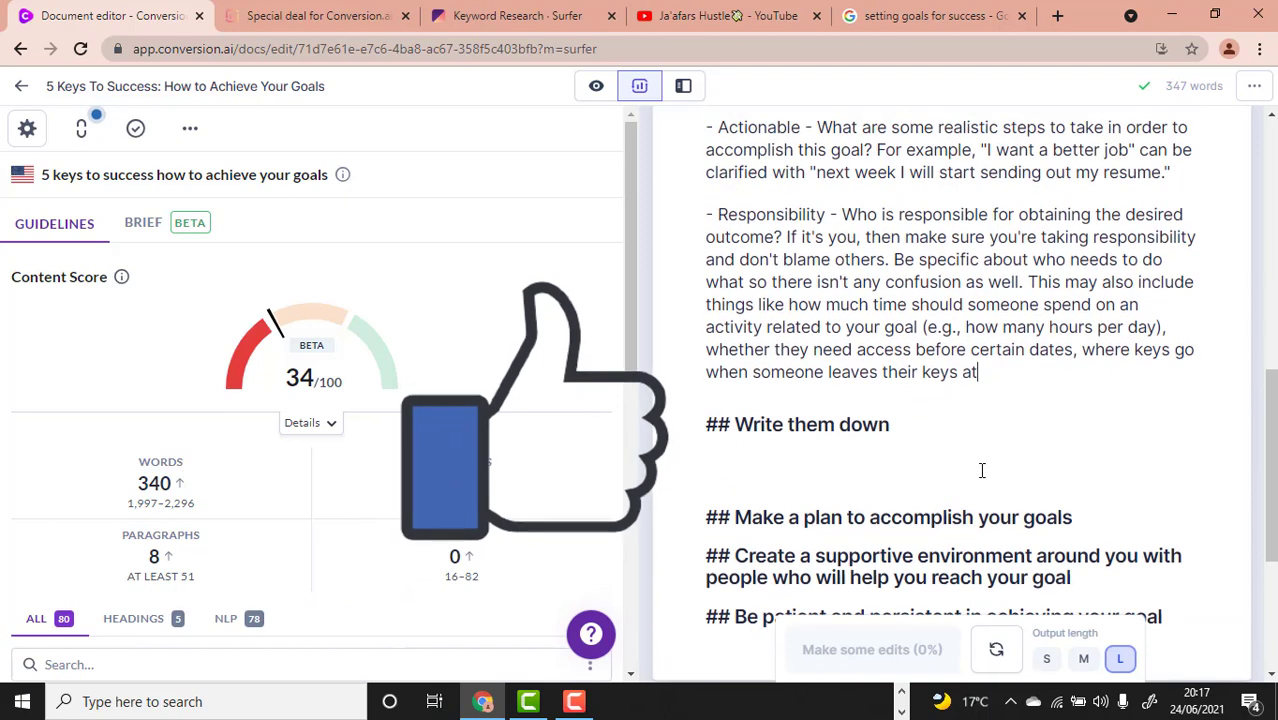
scroll(967, 388, up, 1)
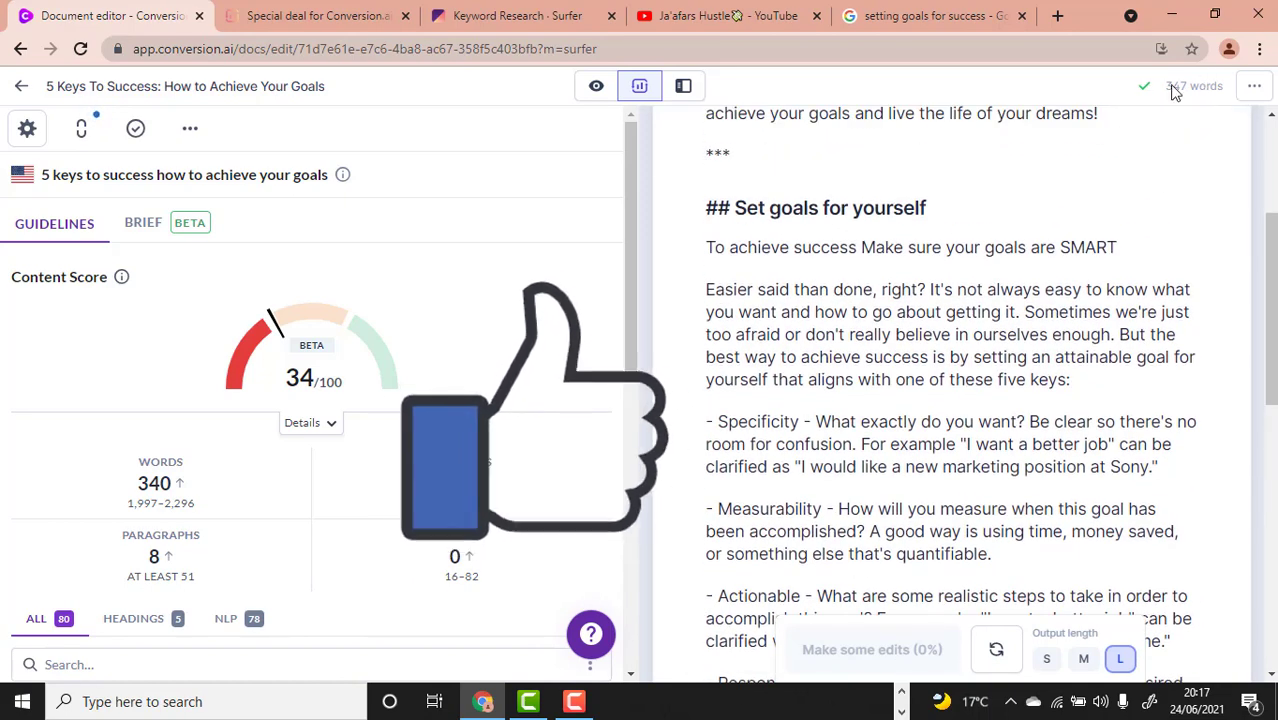
scroll(1000, 300, down, 1)
scroll(519, 503, down, 2)
scroll(519, 503, down, 3)
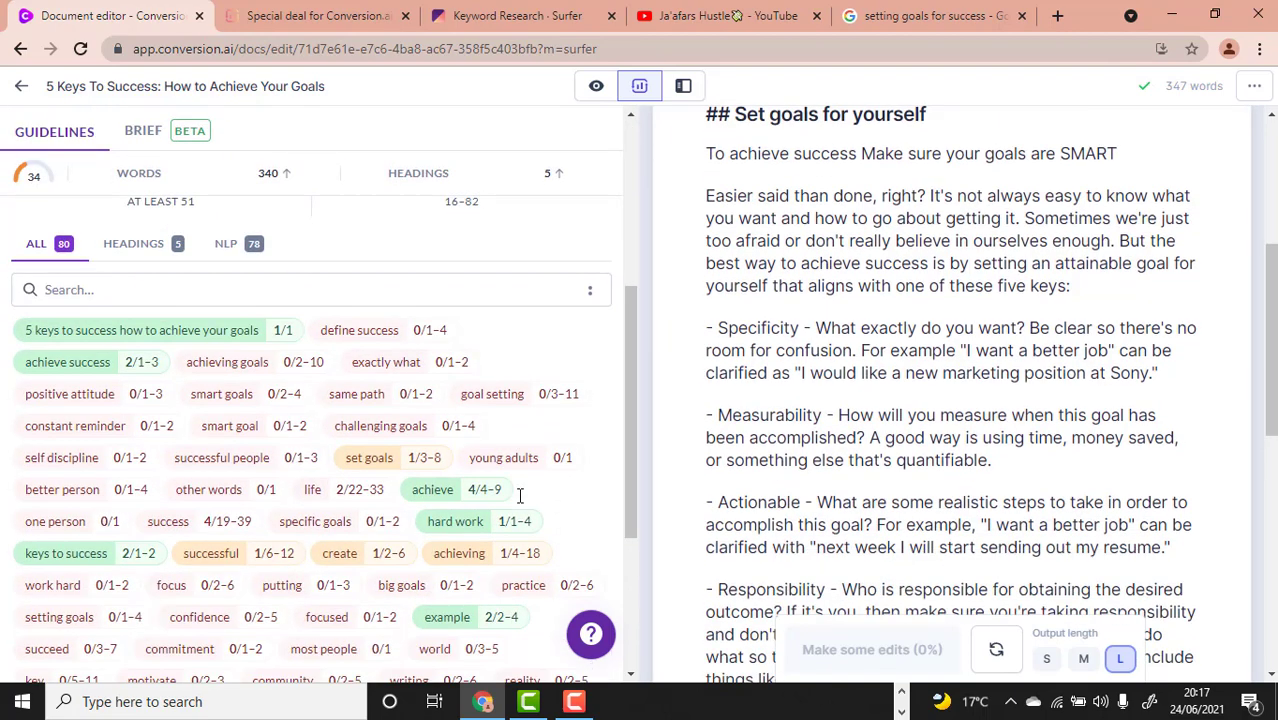
scroll(408, 485, up, 1)
scroll(408, 485, down, 2)
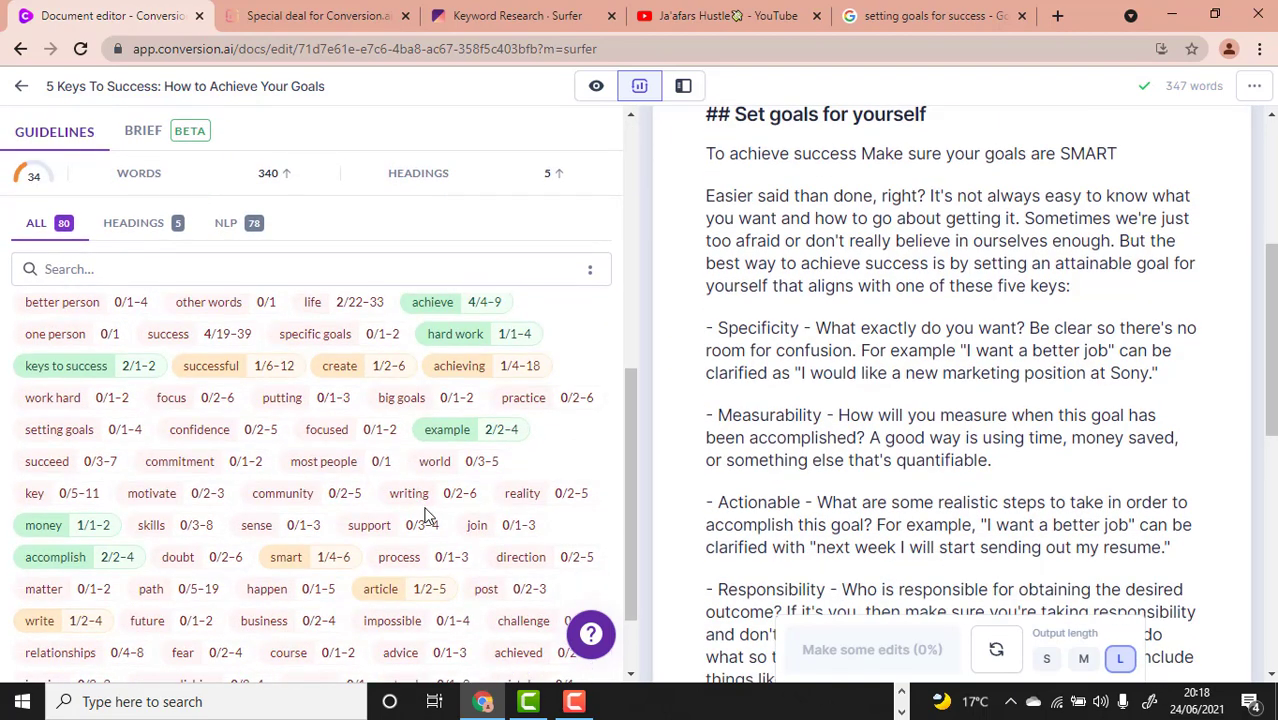
scroll(425, 515, down, 1)
scroll(300, 490, up, 3)
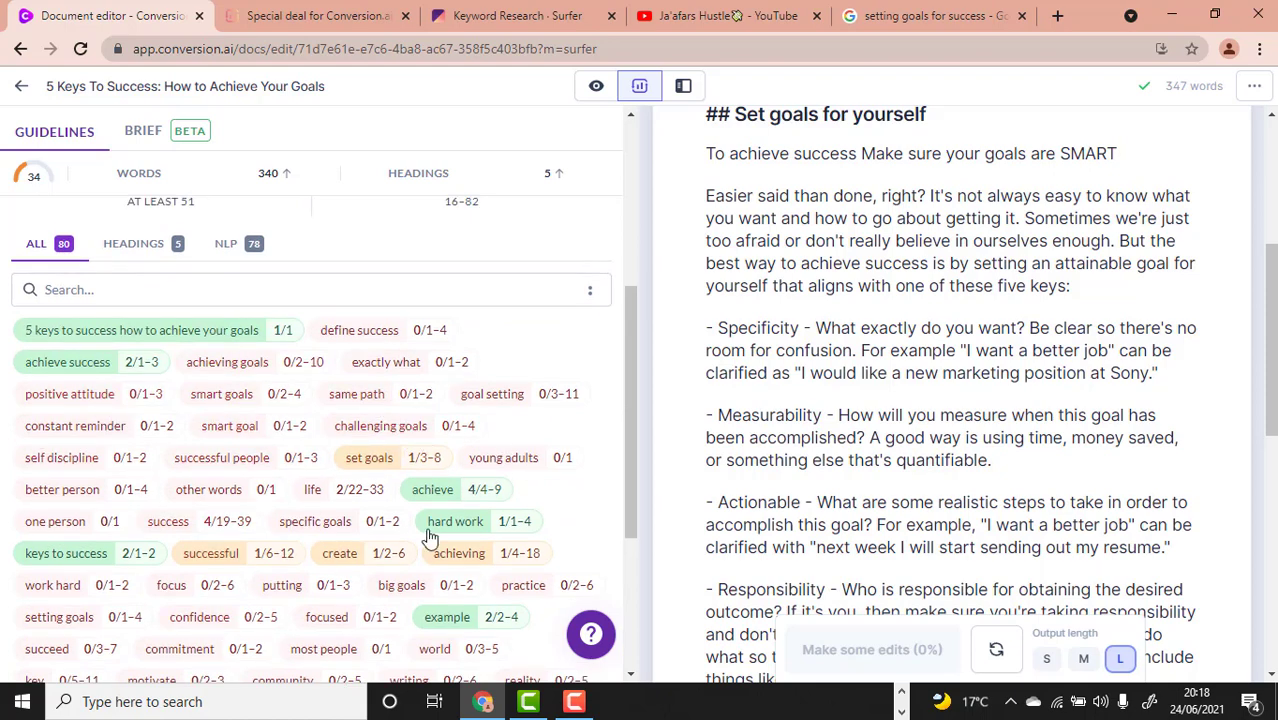
scroll(418, 510, down, 5)
scroll(400, 594, up, 4)
scroll(300, 470, down, 5)
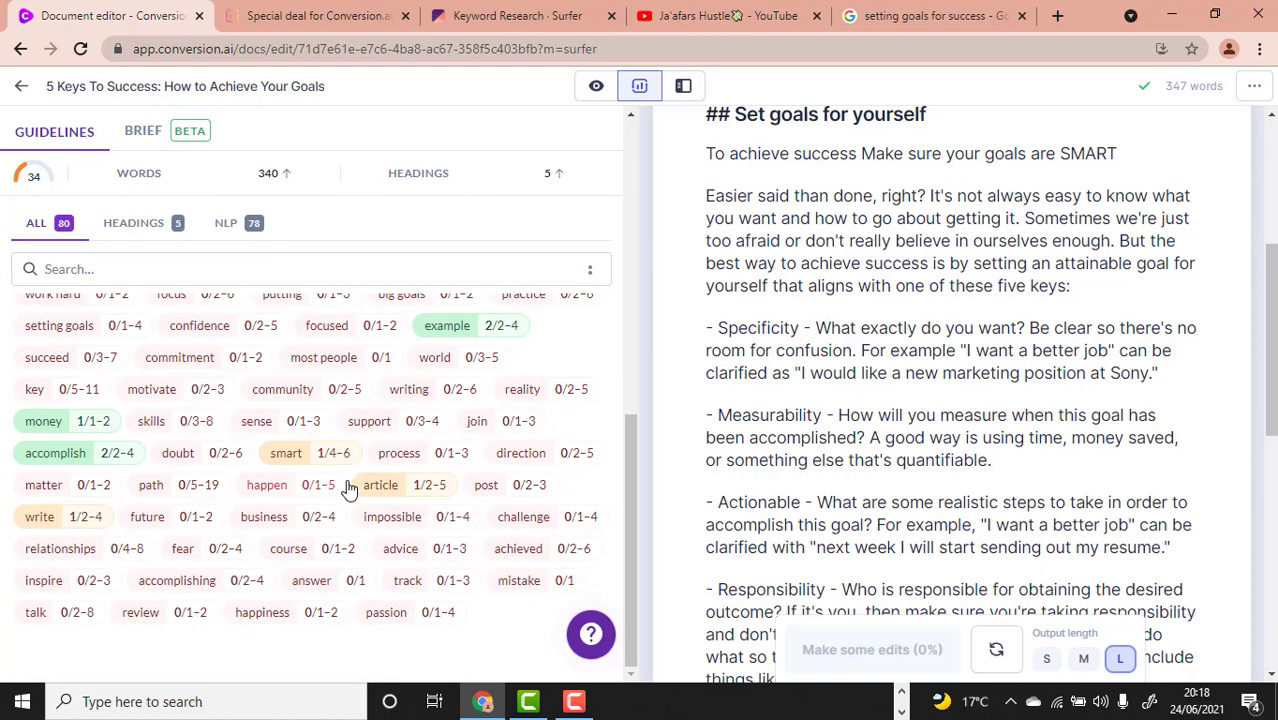
scroll(340, 488, up, 5)
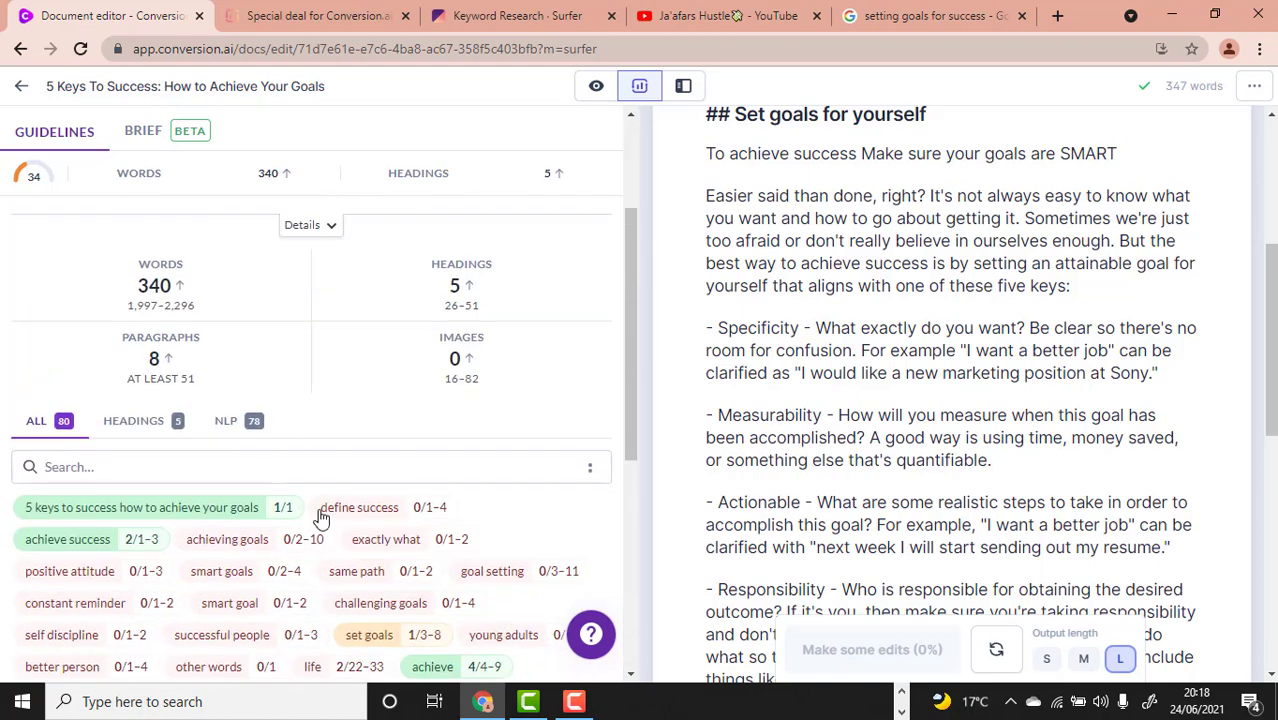
scroll(320, 517, down, 2)
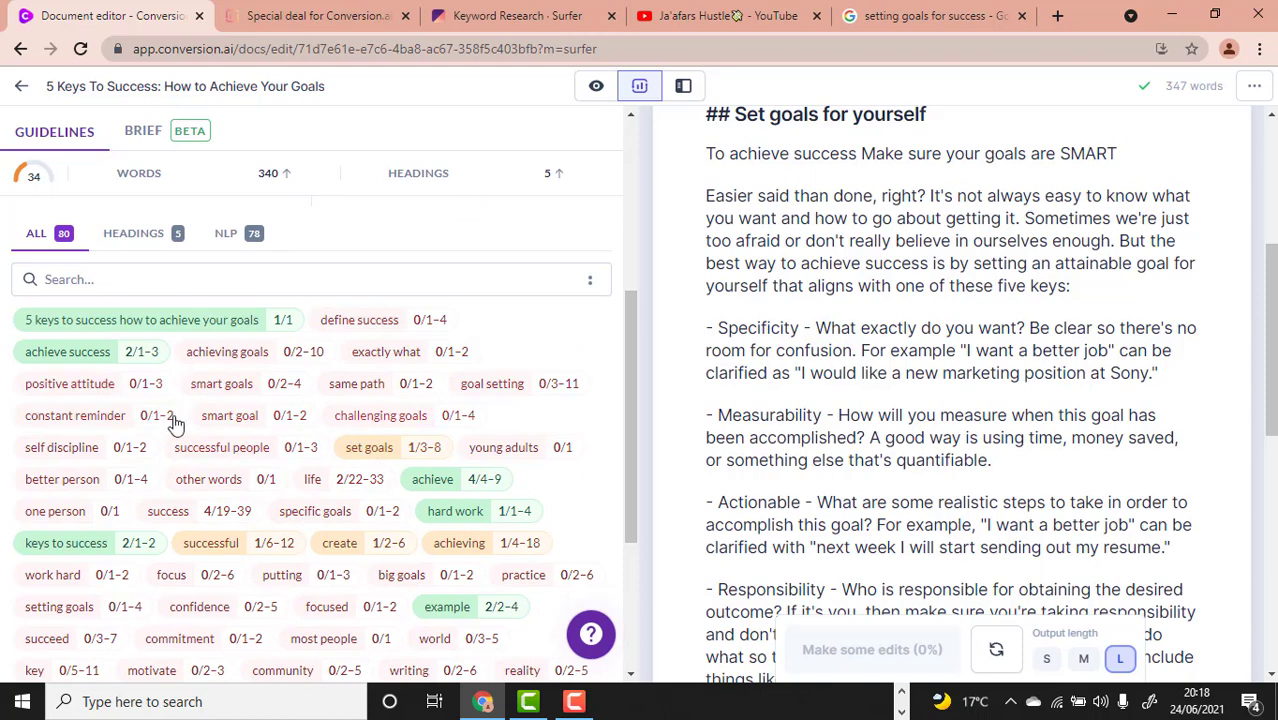
Step: Delete the end of the Responsibility point, from "This may also include" through "leaves their keys at"
scroll(893, 407, down, 3)
scroll(893, 407, down, 2)
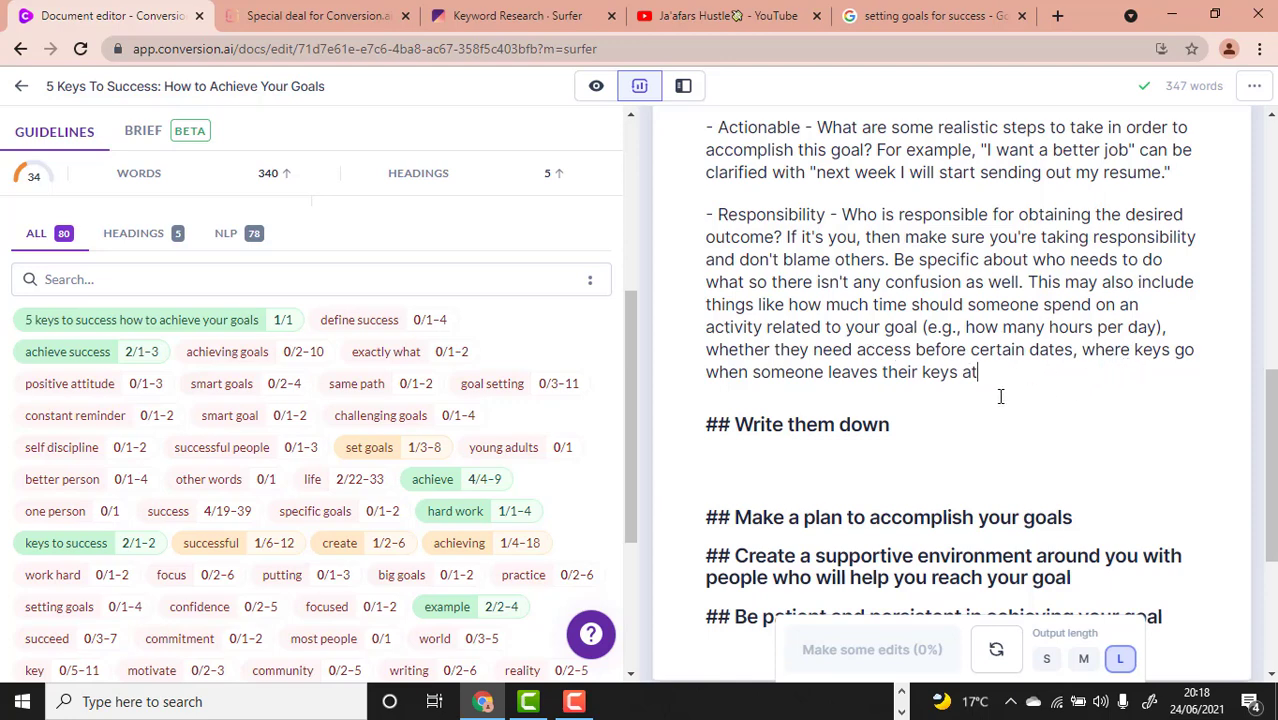
drag(1029, 285, 1087, 371)
key(BackSpace)
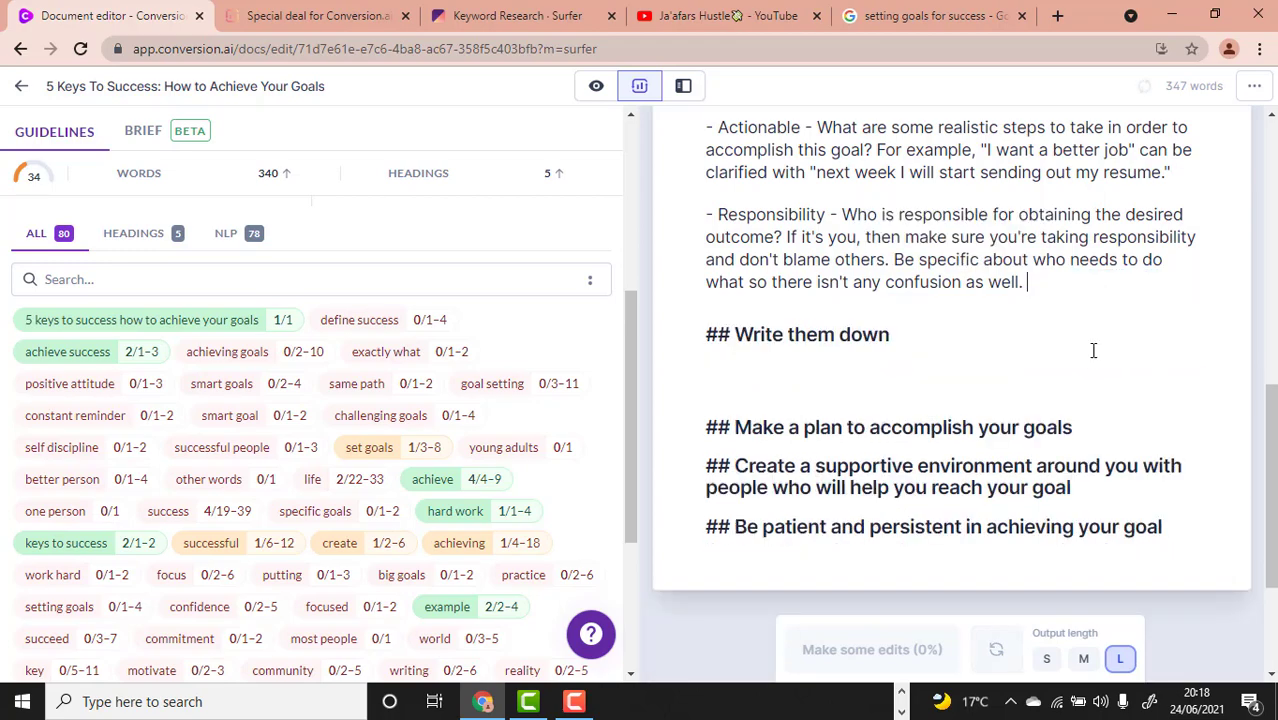
Step: Reread the "Set goals for yourself" section from its heading through the trimmed Responsibility point
scroll(1092, 350, up, 4)
scroll(1057, 357, down, 2)
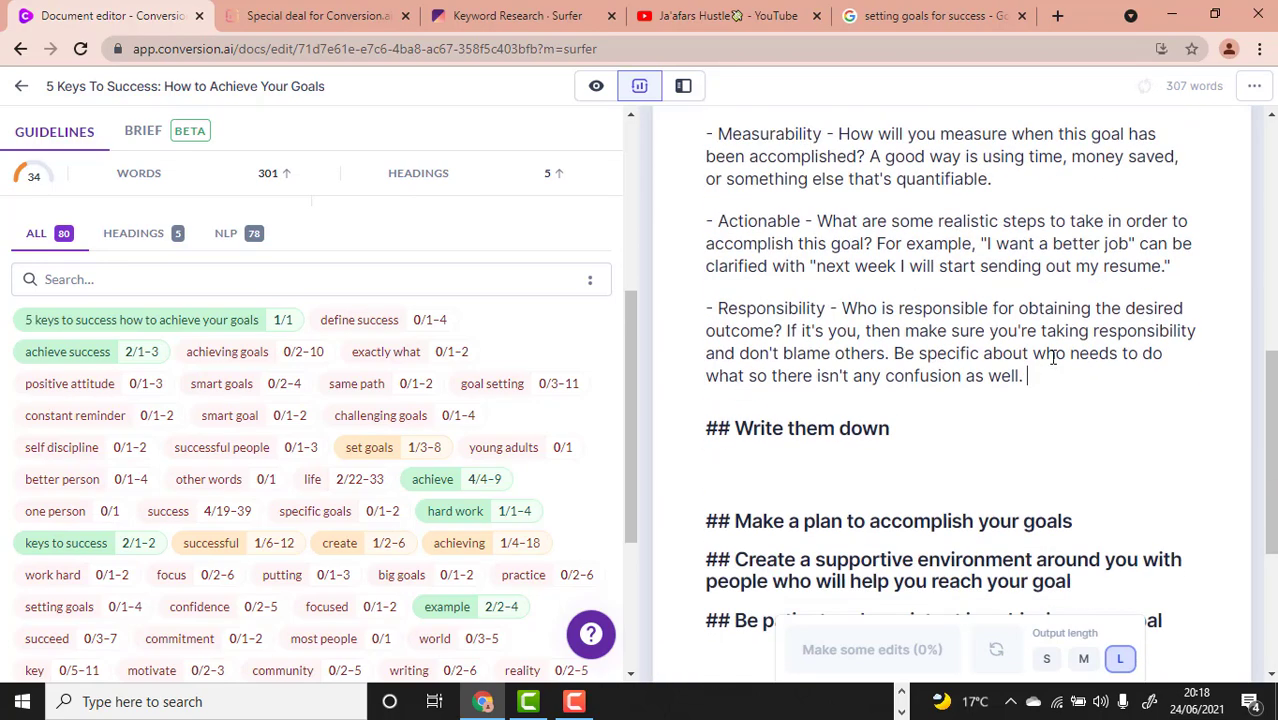
scroll(898, 330, up, 4)
scroll(900, 328, down, 3)
scroll(934, 326, up, 4)
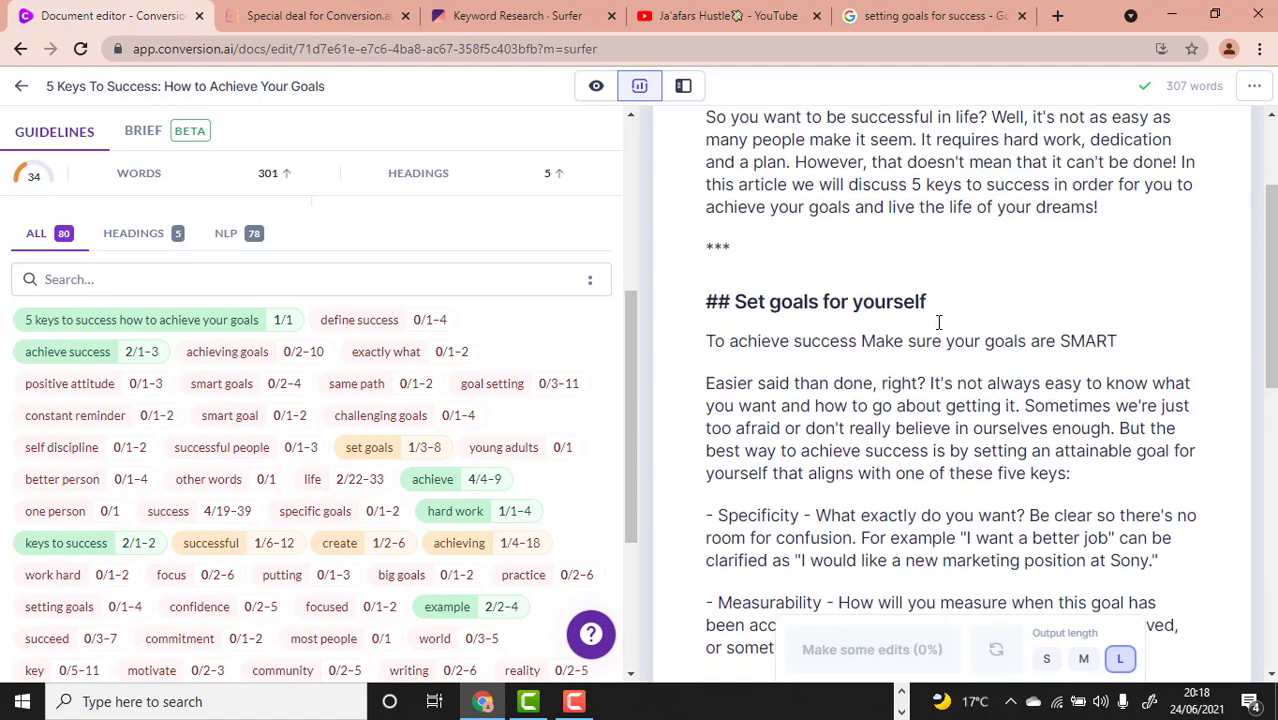
scroll(880, 292, down, 2)
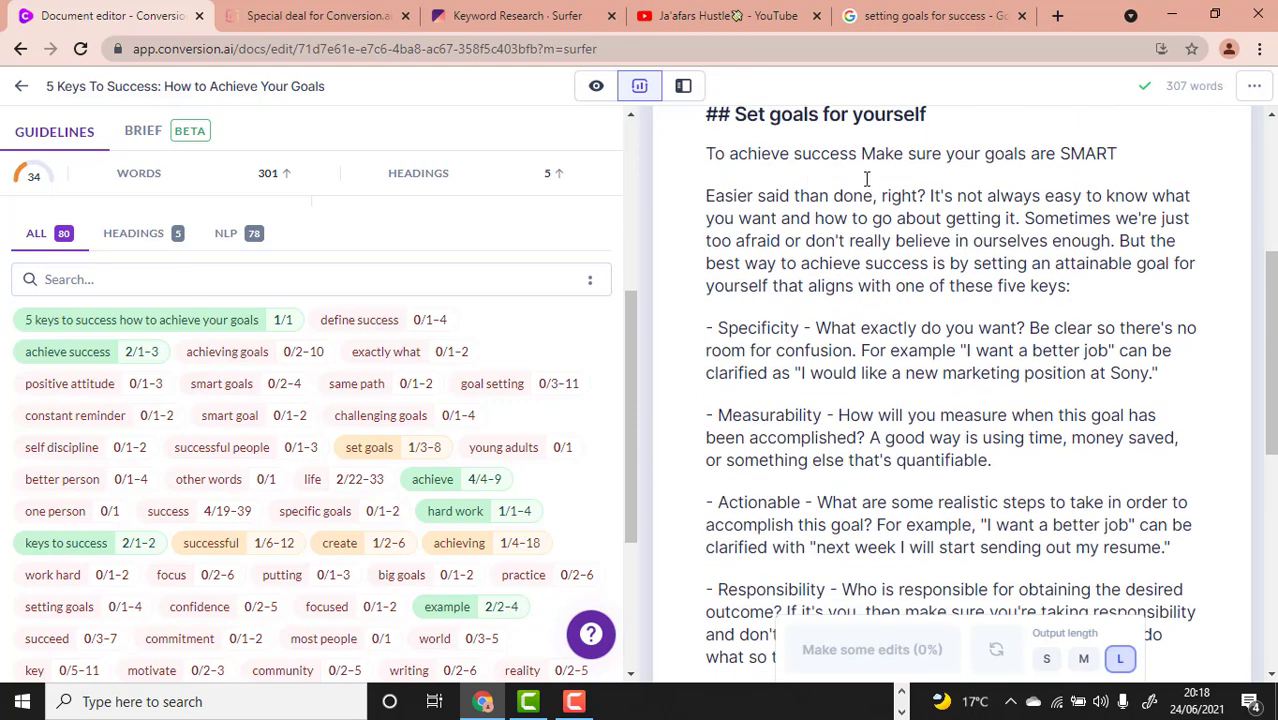
scroll(930, 250, up, 1)
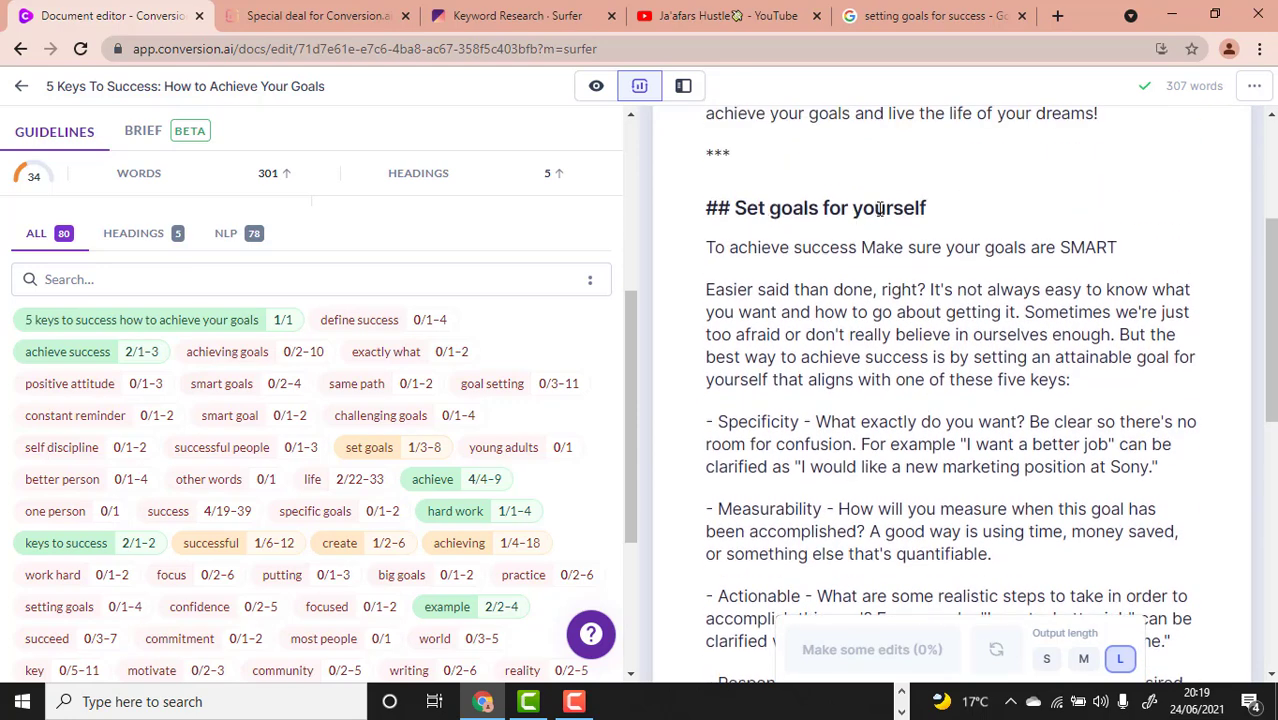
scroll(860, 230, down, 6)
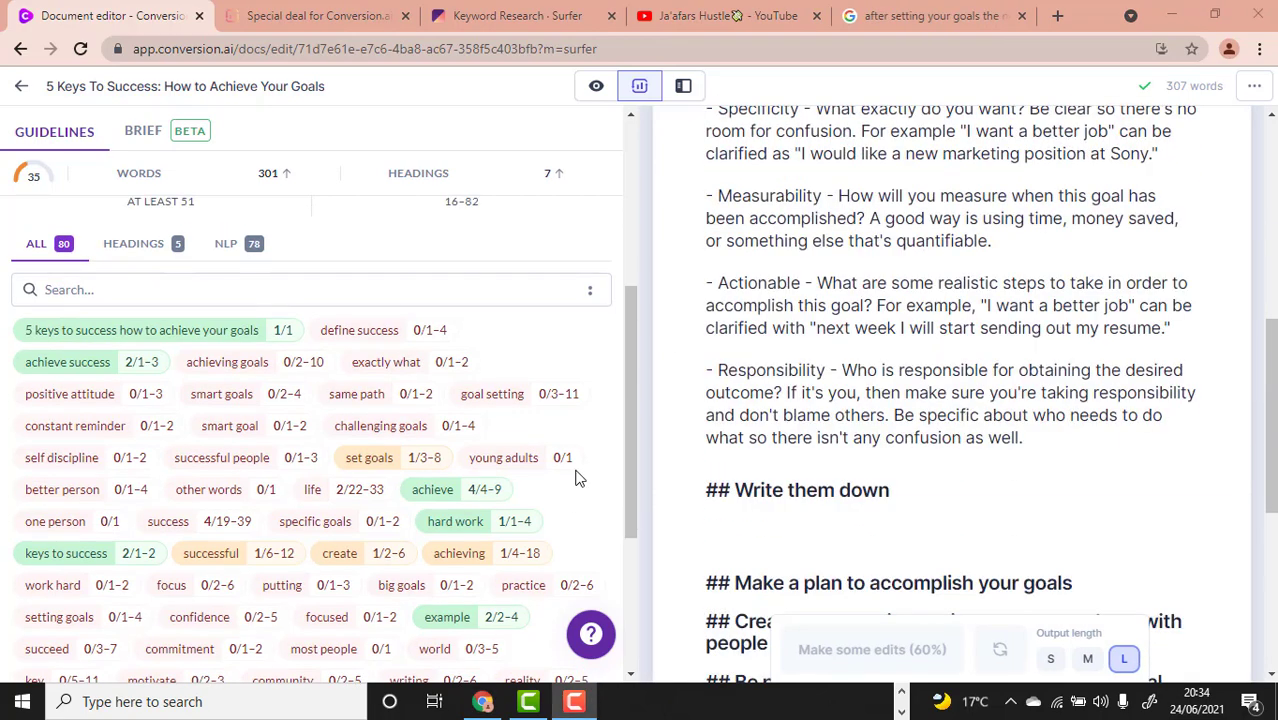
scroll(451, 428, down, 2)
scroll(425, 447, up, 2)
scroll(425, 447, up, 1)
scroll(850, 495, up, 1)
scroll(850, 450, up, 5)
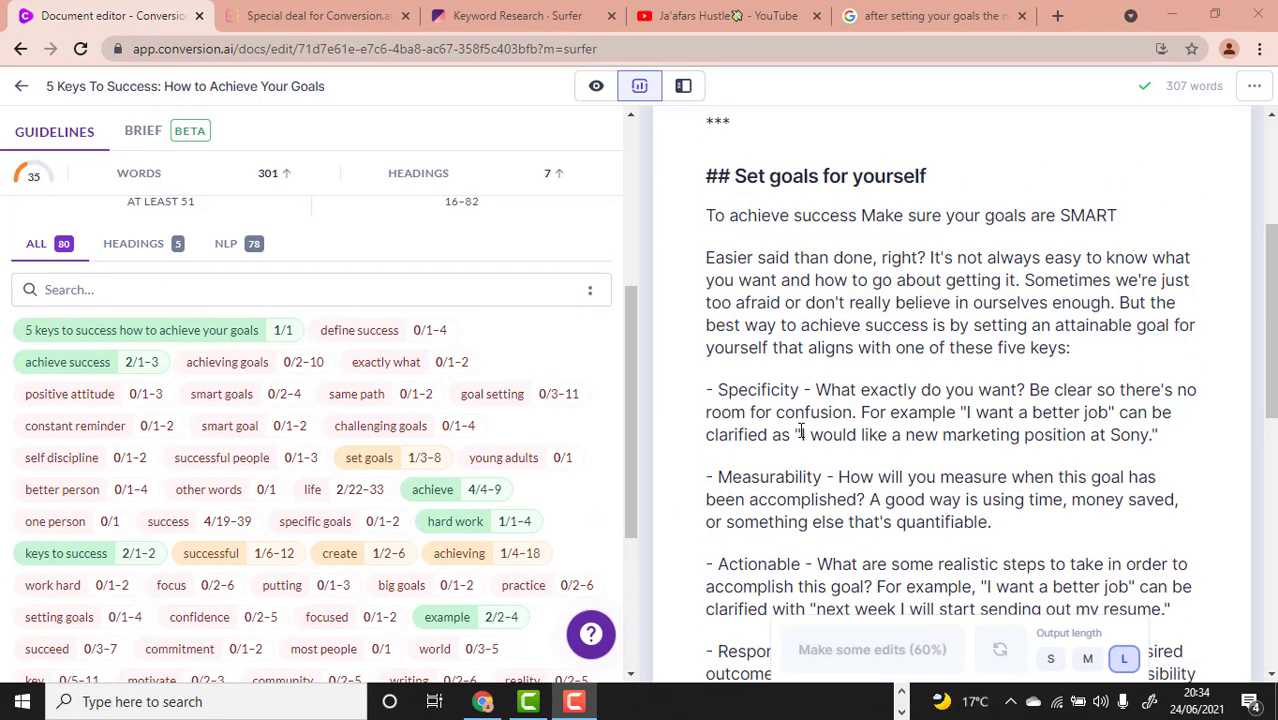
scroll(830, 440, down, 5)
scroll(831, 440, down, 1)
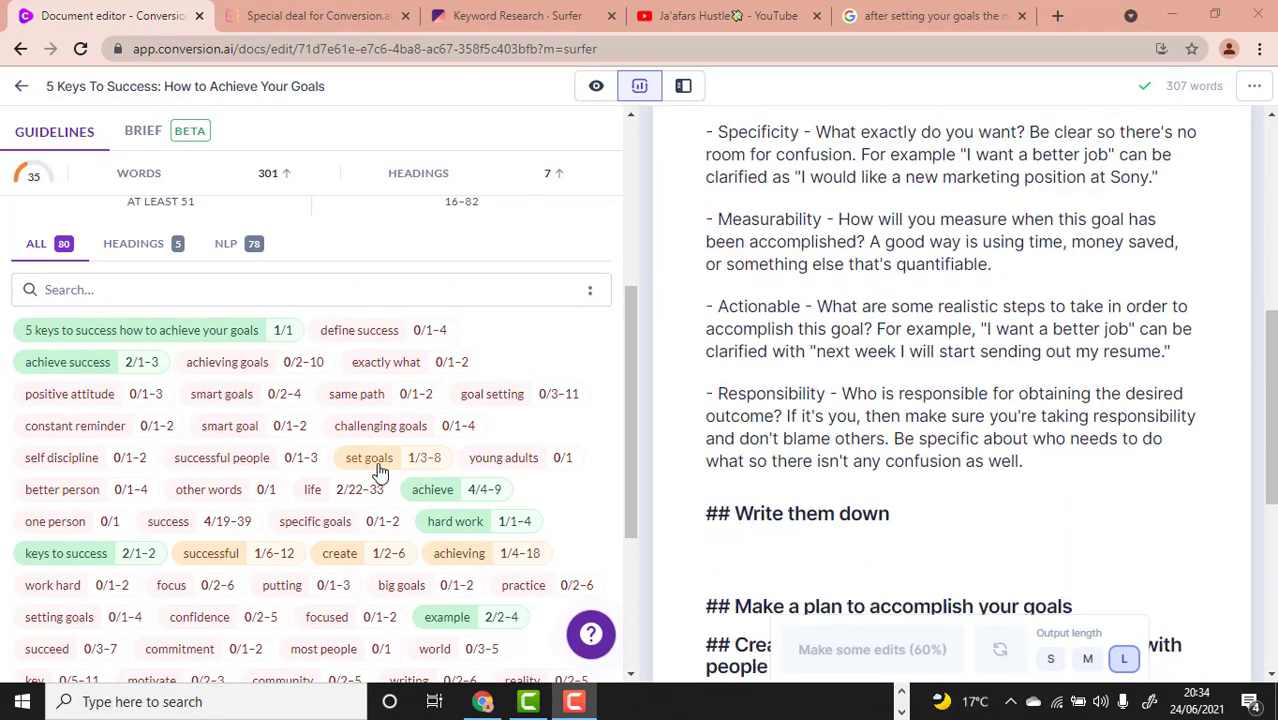
Step: Examine the usage targets of the suggested keywords, the Content Score and the word, heading, paragraph and image targets
scroll(250, 430, down, 2)
scroll(170, 395, up, 3)
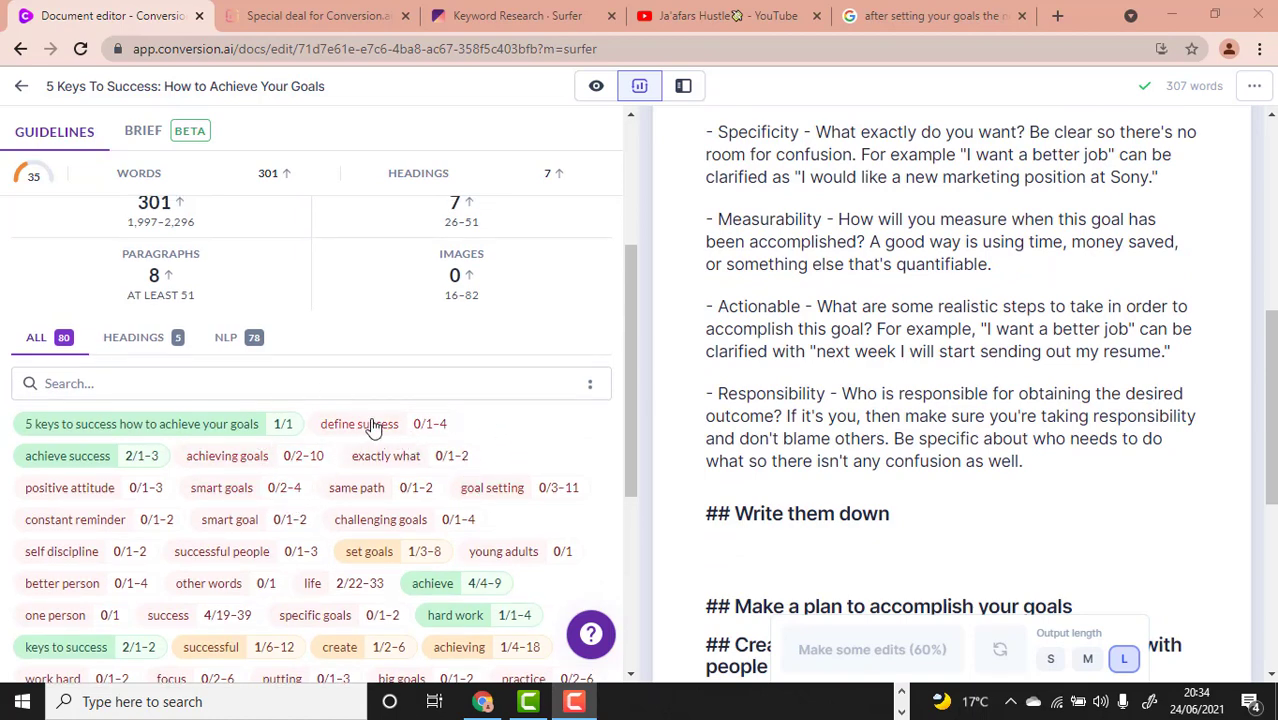
scroll(499, 485, down, 1)
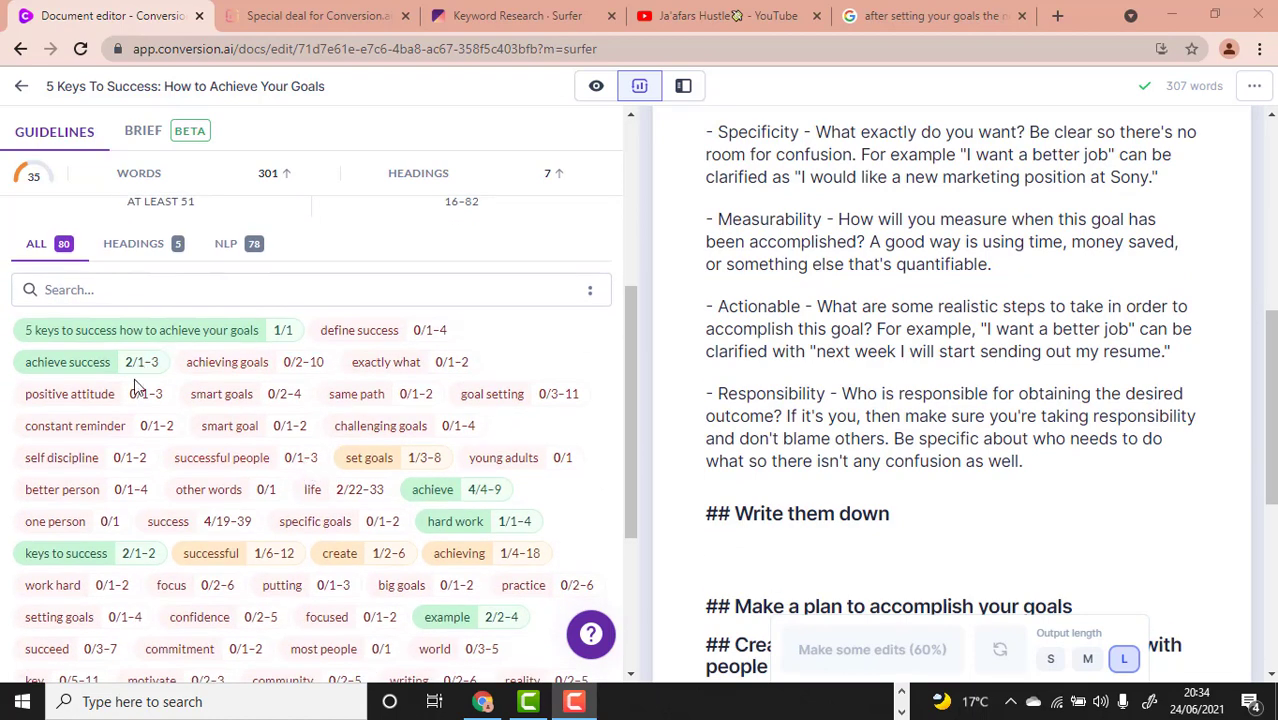
scroll(562, 530, down, 1)
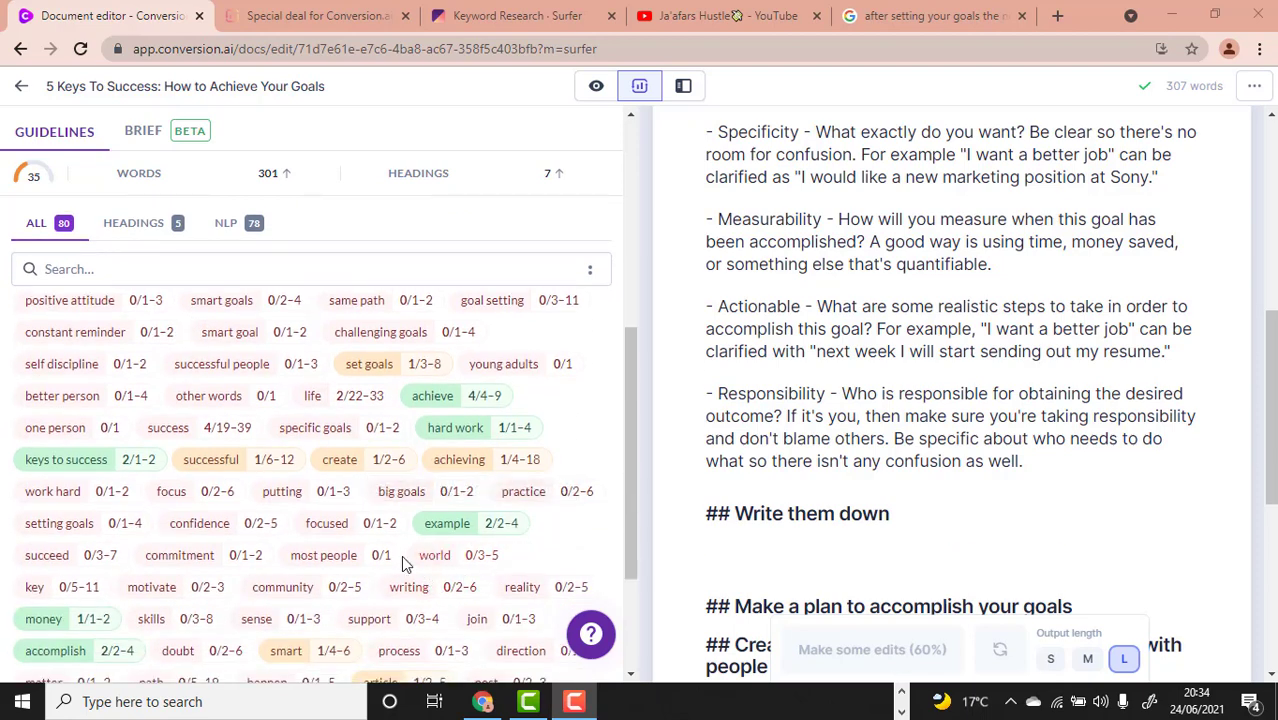
scroll(415, 508, down, 1)
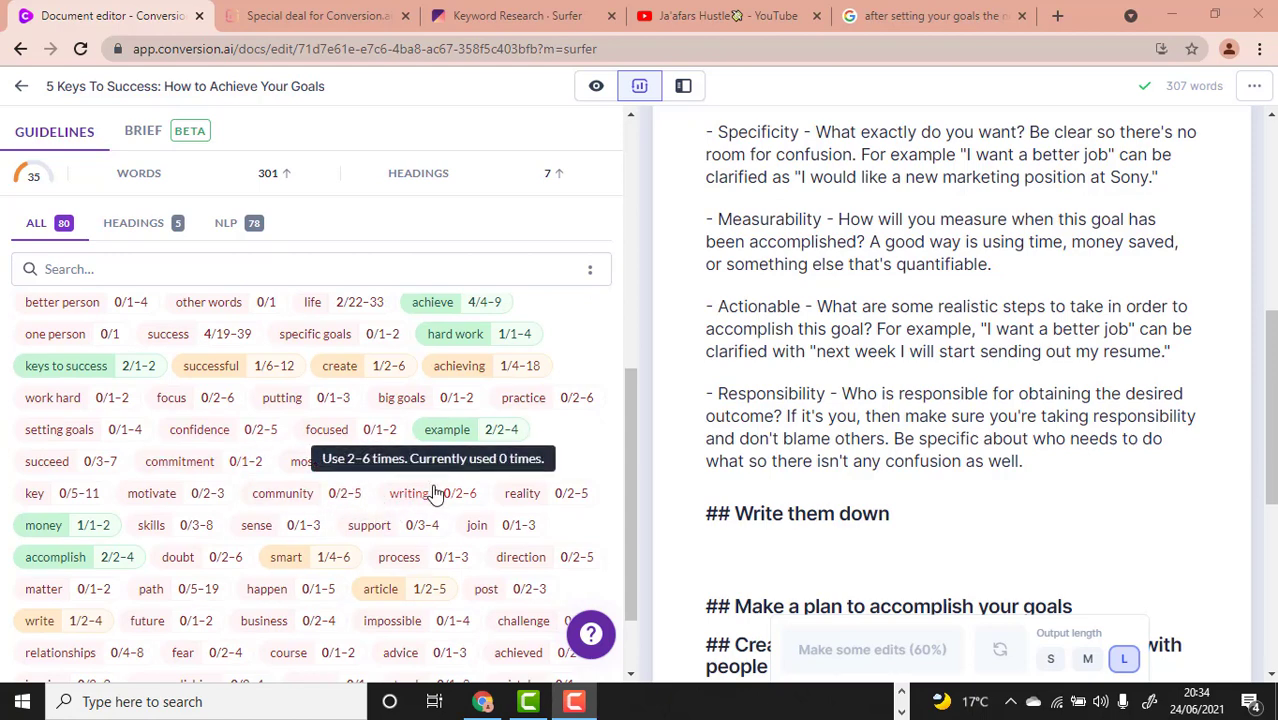
scroll(430, 490, up, 2)
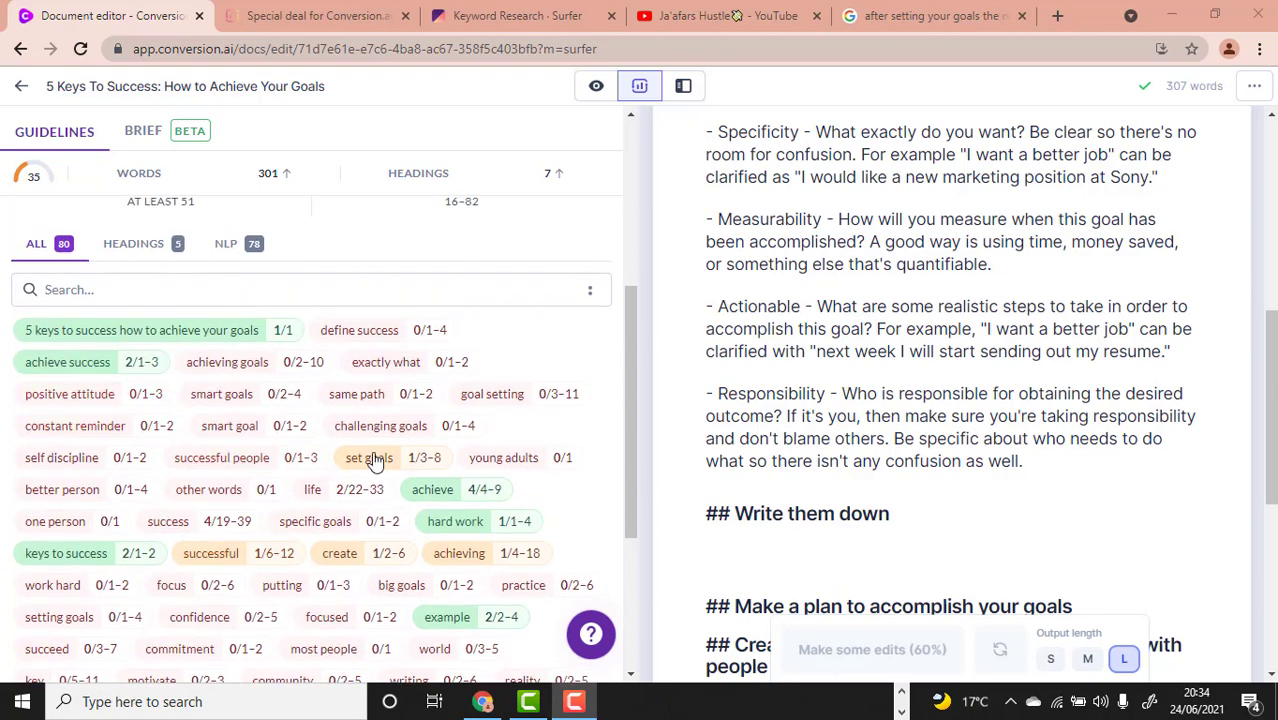
scroll(508, 459, up, 3)
mouse_move(248, 297)
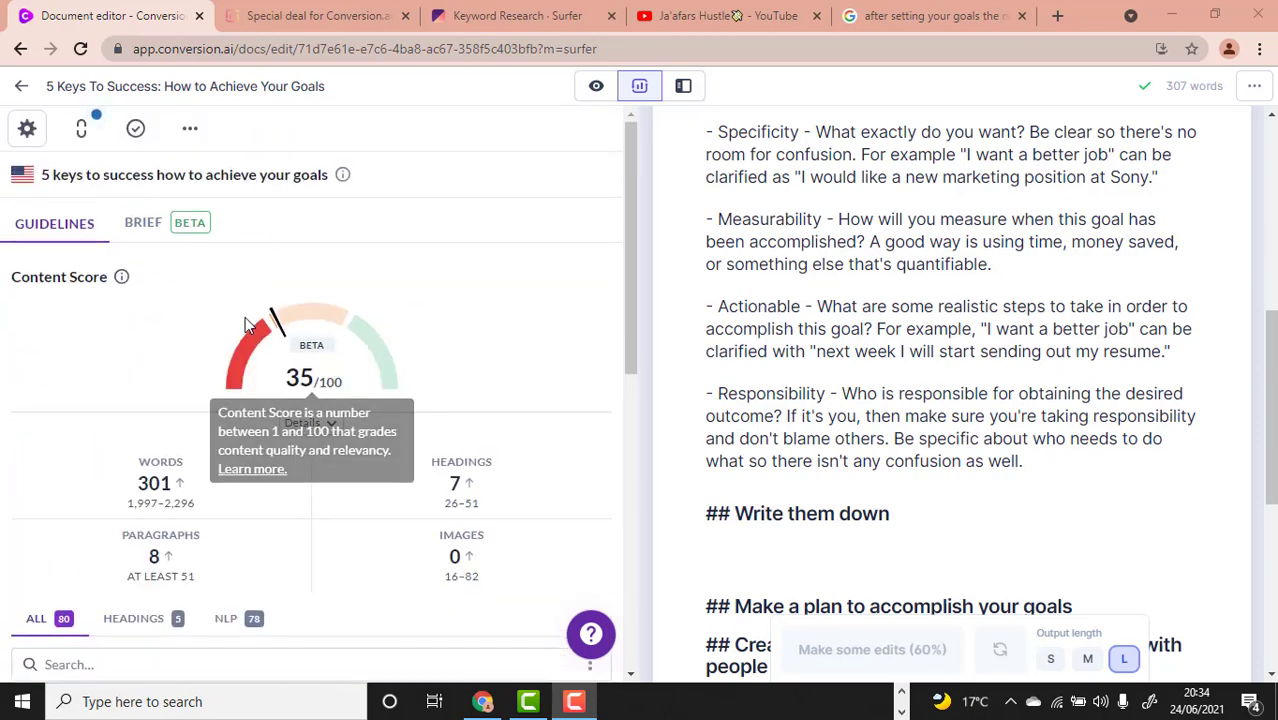
scroll(305, 344, down, 1)
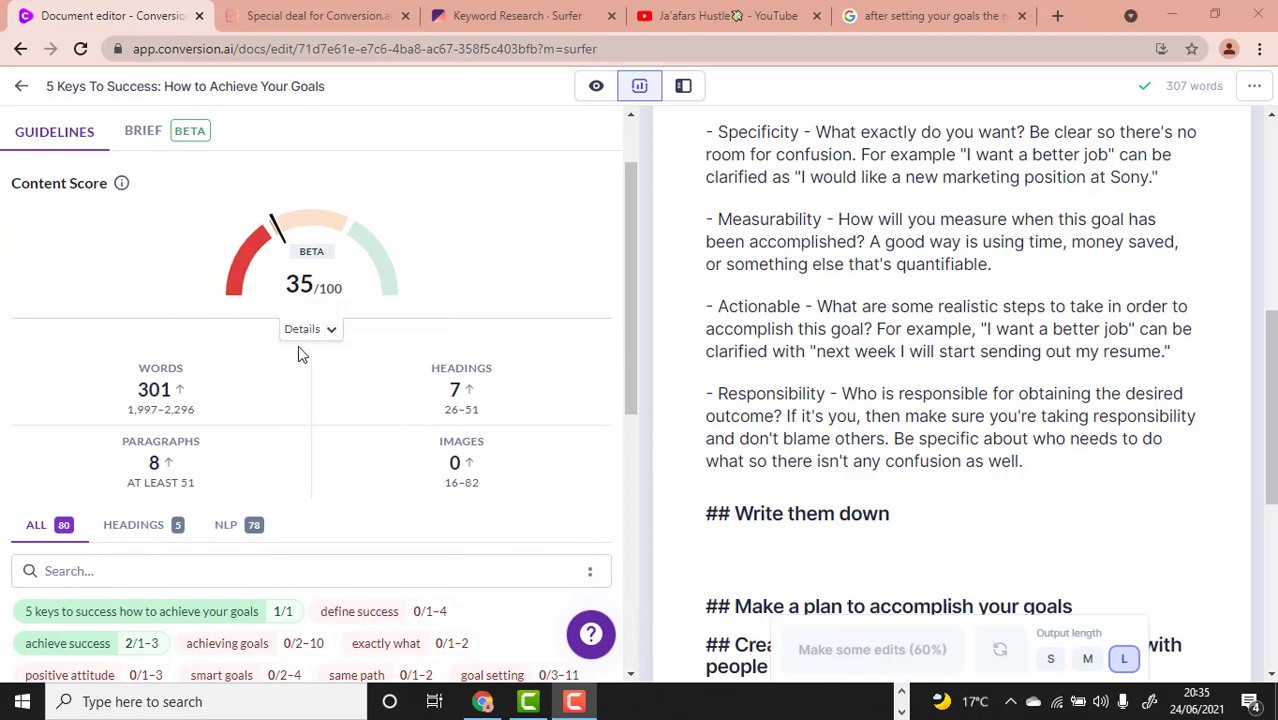
Step: Insert a *** separator between the end of the Responsibility point and the "Write them down" heading
scroll(835, 537, down, 2)
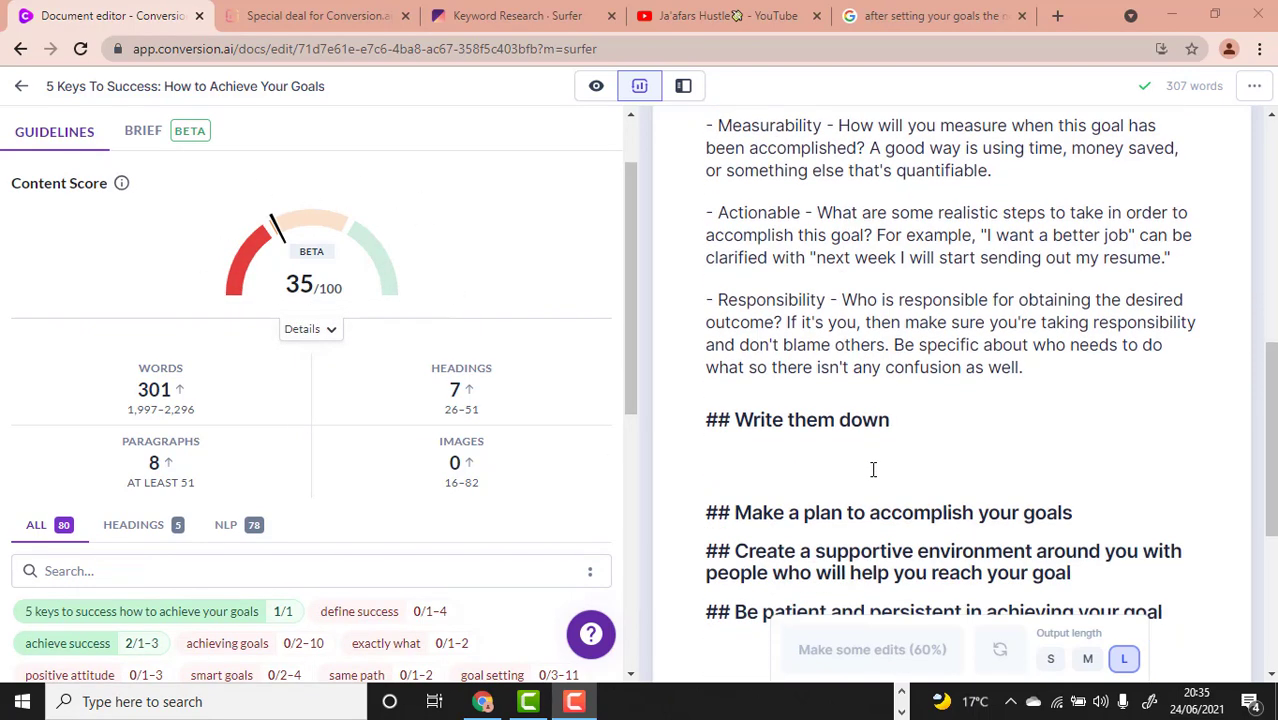
scroll(451, 460, down, 3)
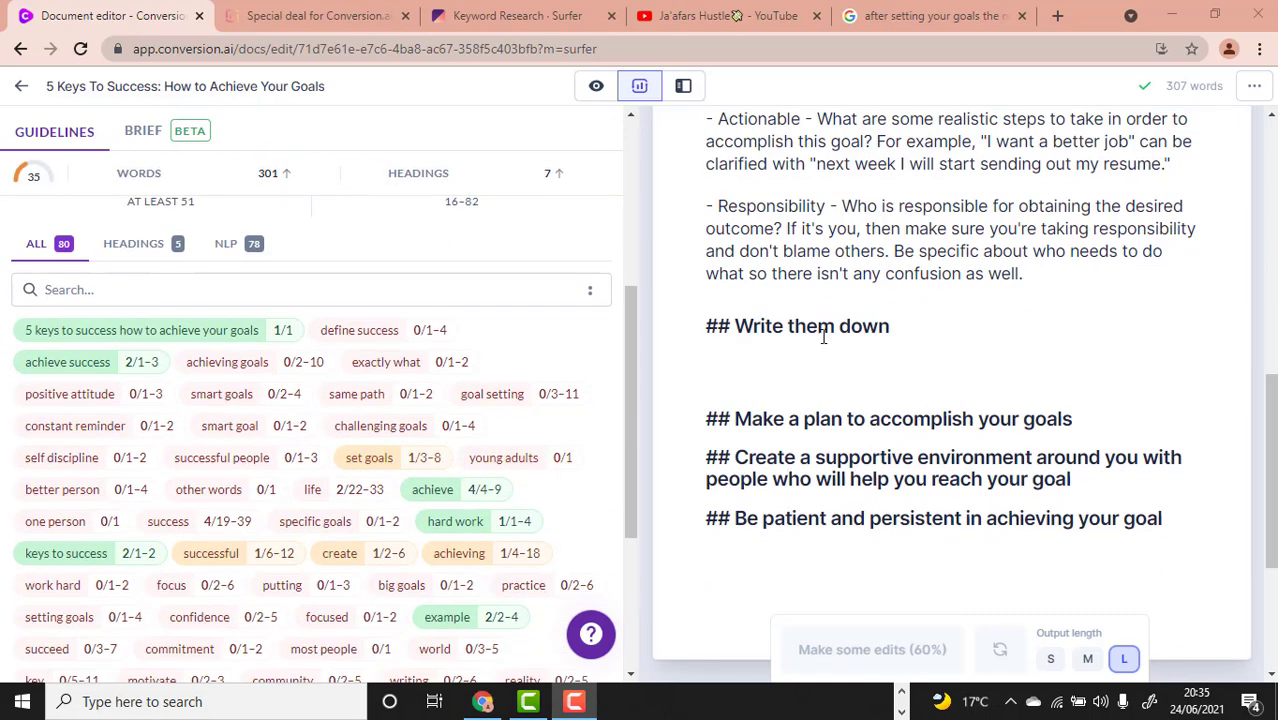
click(810, 363)
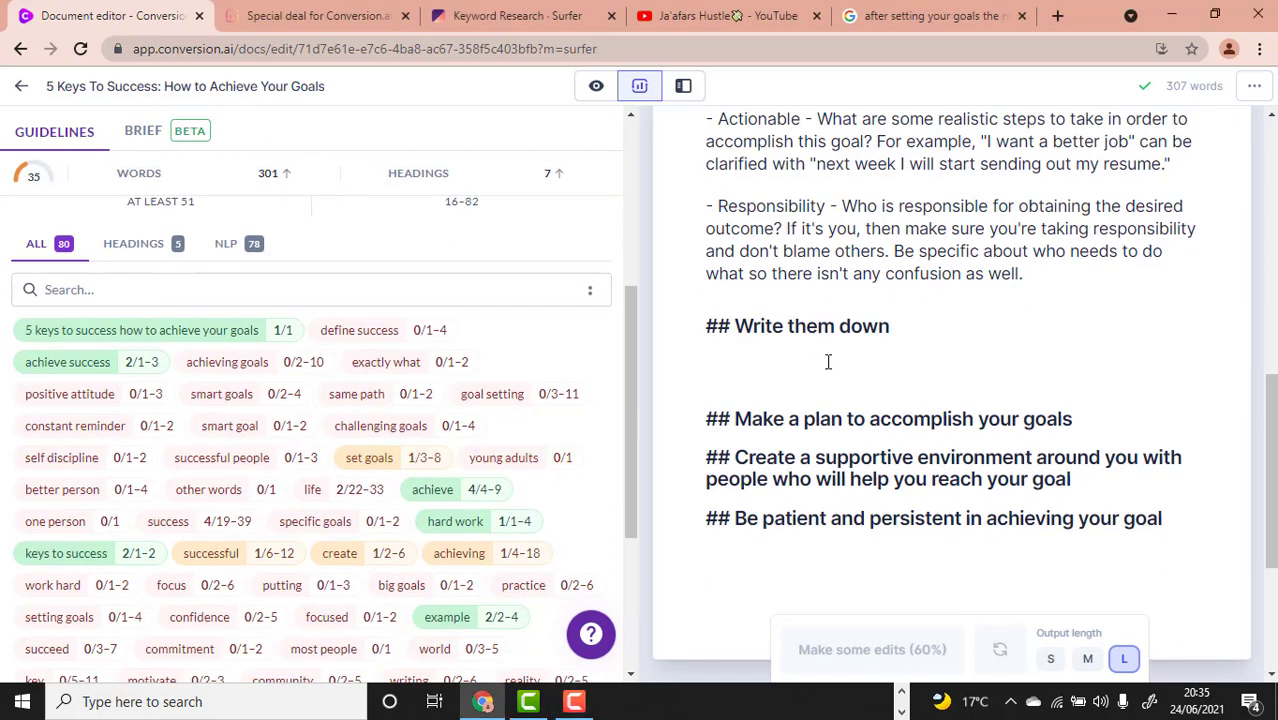
scroll(909, 362, up, 5)
scroll(905, 365, down, 5)
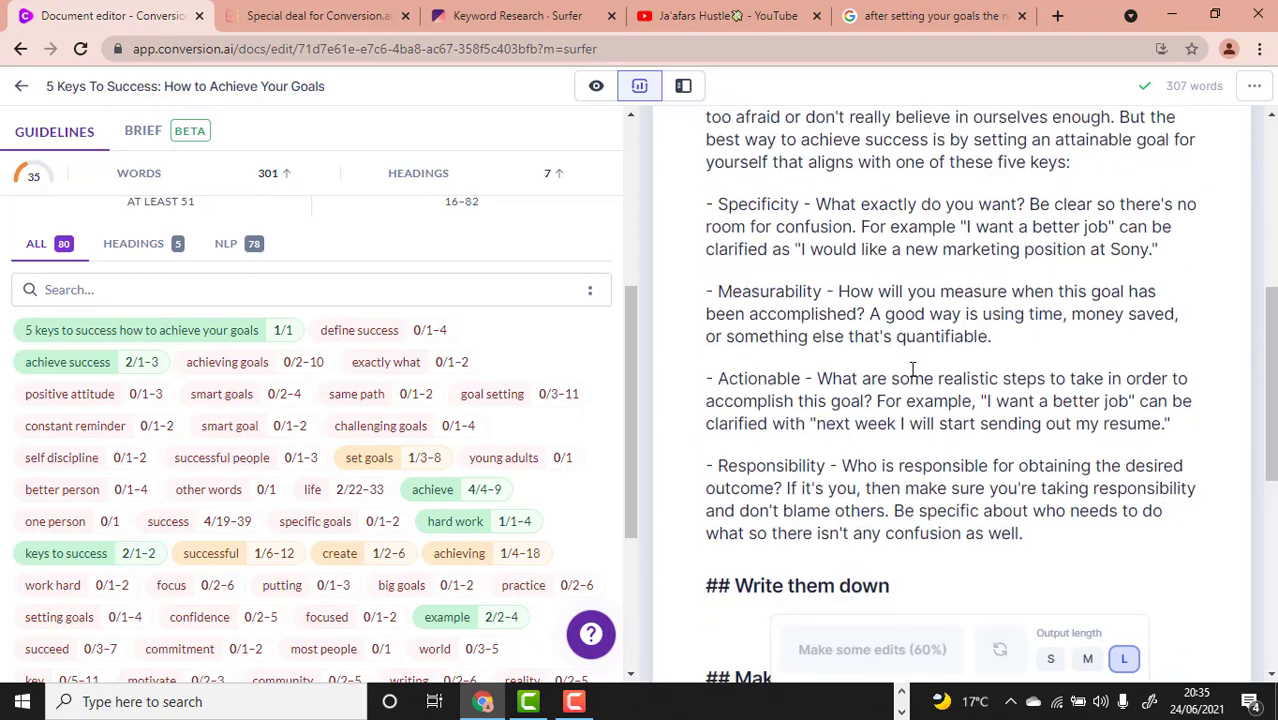
scroll(835, 380, up, 5)
drag(751, 336, 693, 334)
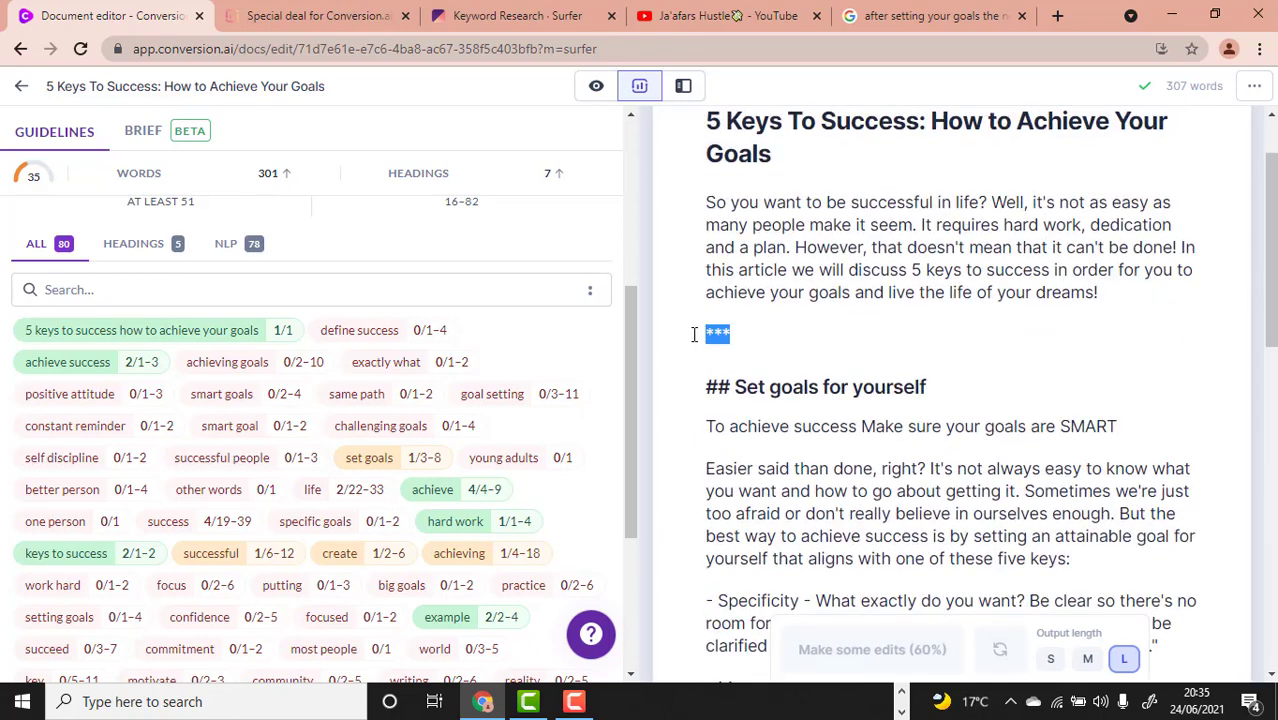
scroll(790, 410, down, 5)
click(791, 391)
key(Return)
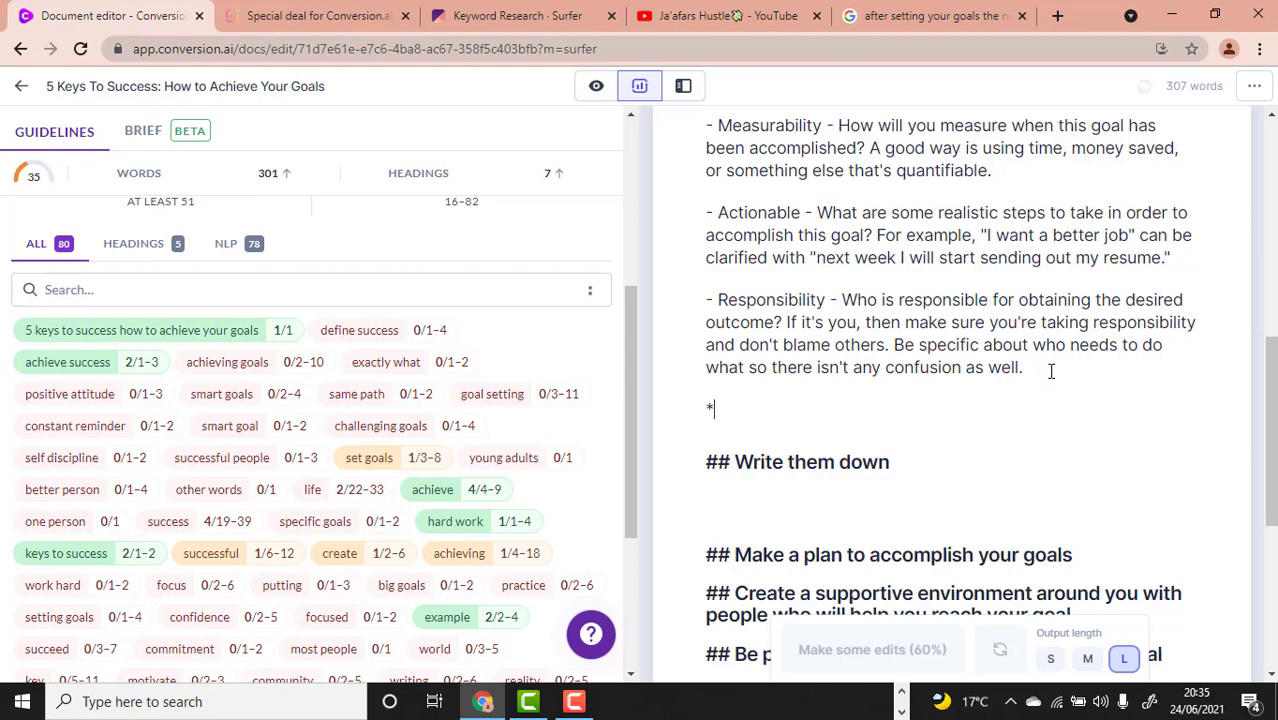
double_click(736, 461)
click(950, 428)
Step: Select the text written so far back up to the article title and review it
scroll(789, 508, down, 2)
scroll(789, 508, up, 3)
drag(800, 503, 686, 209)
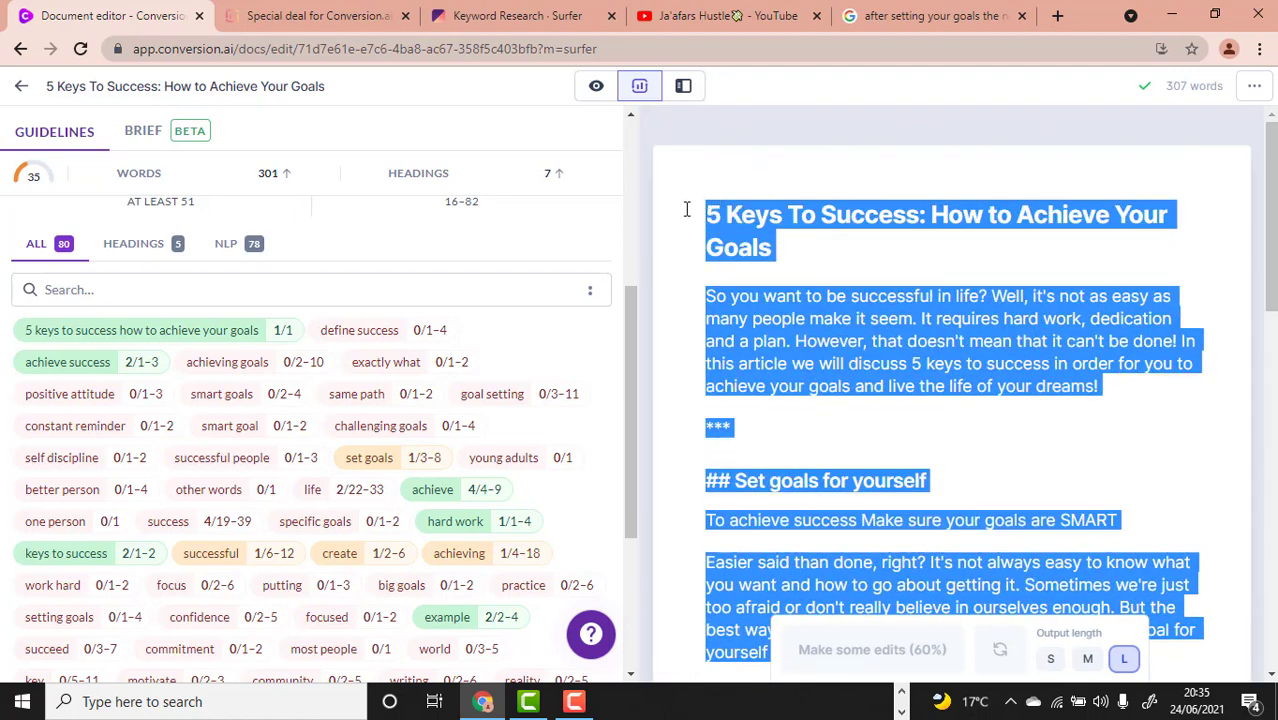
scroll(853, 362, down, 1)
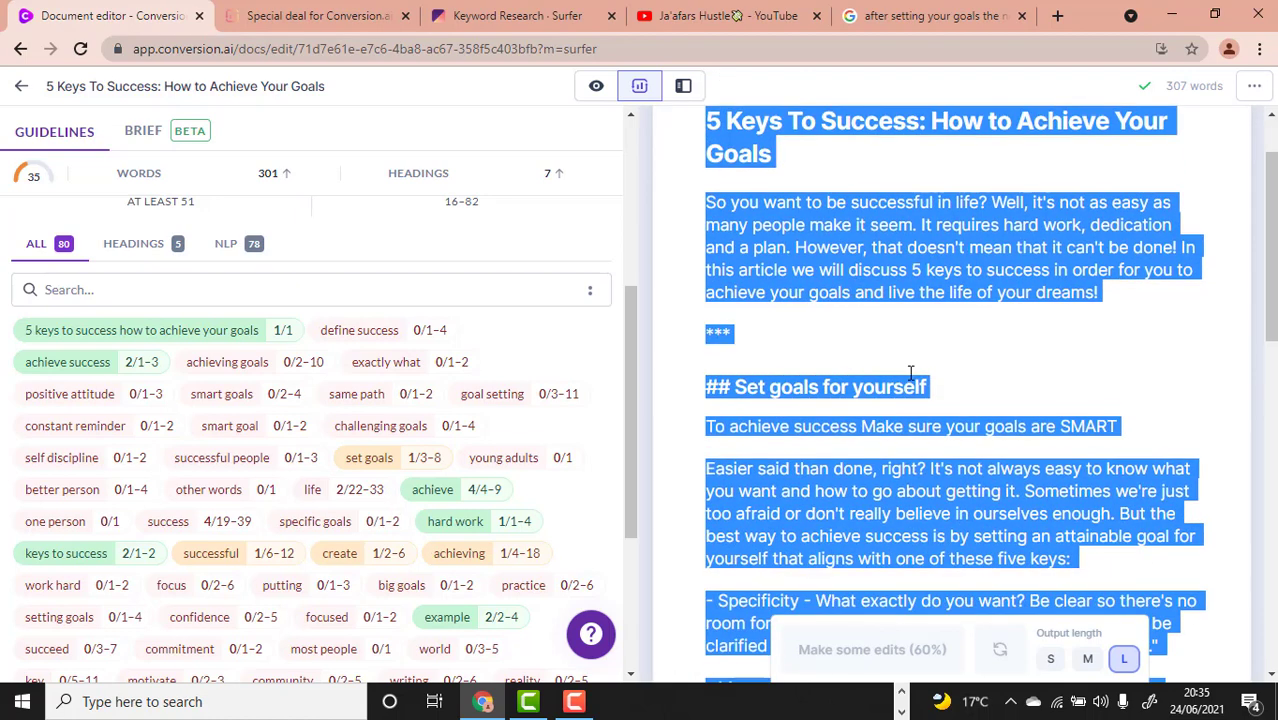
scroll(911, 372, down, 6)
scroll(872, 580, up, 5)
scroll(872, 580, up, 1)
scroll(827, 334, down, 7)
Step: Begin the "Write them down" section with "After setting your goals, the next" and let the AI compose a long continuation
click(787, 409)
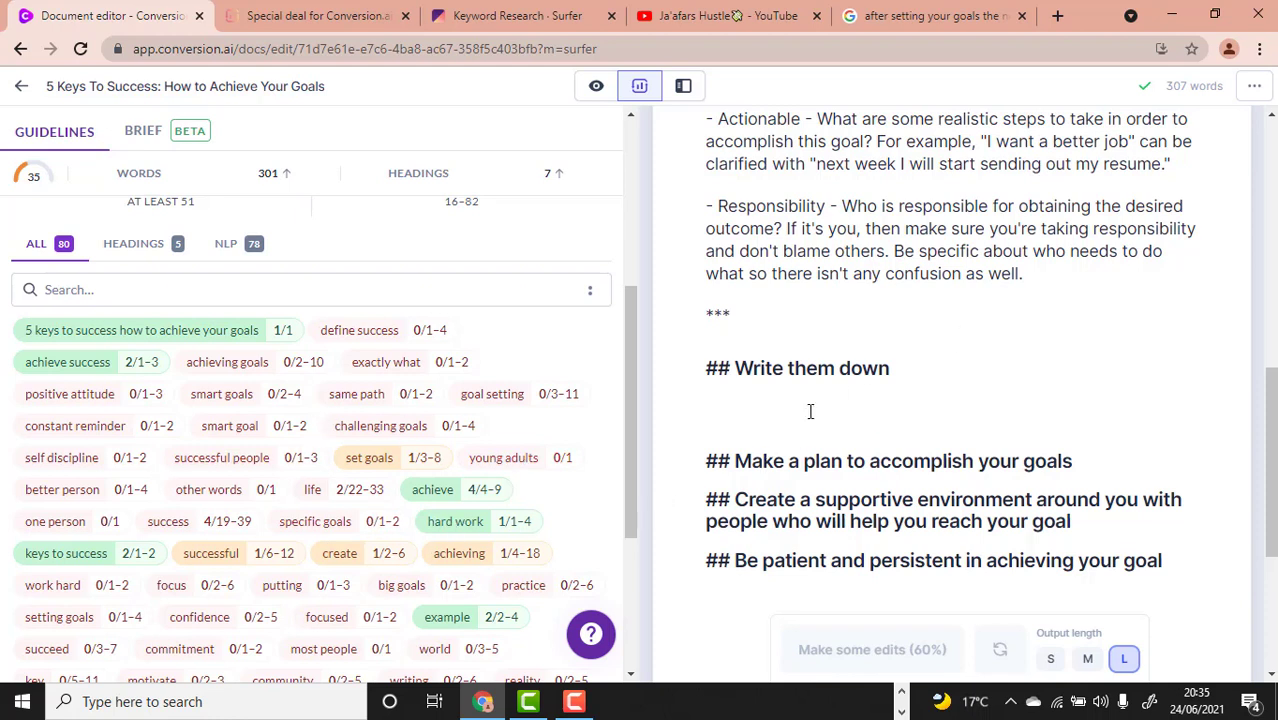
text(After setting your goals, the ne)
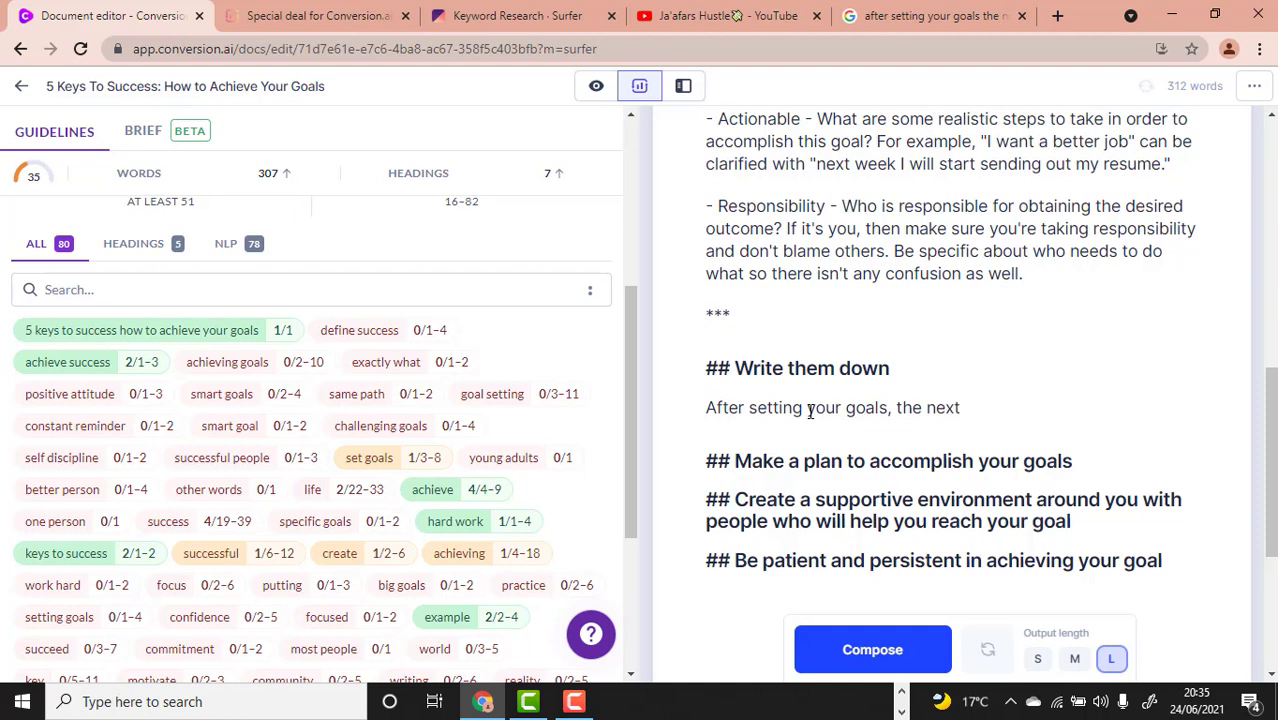
click(889, 654)
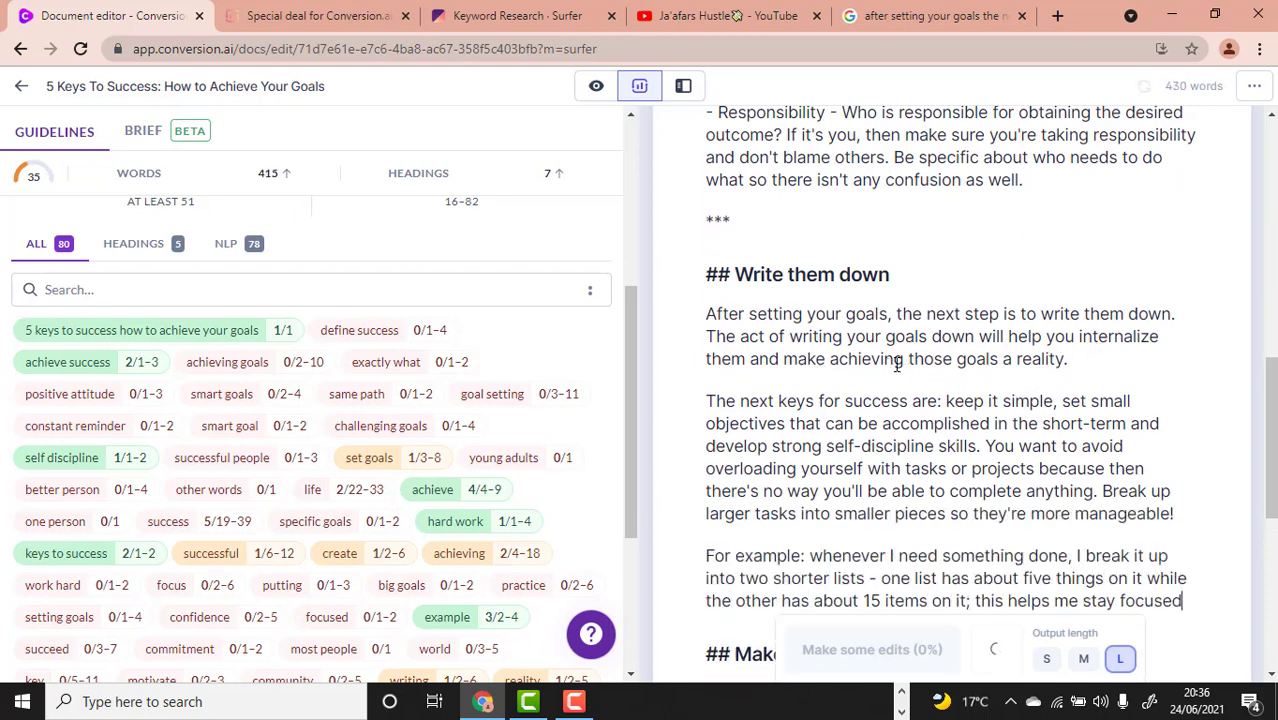
Step: Read through the newly composed paragraphs of the "Write them down" section
scroll(1015, 377, down, 2)
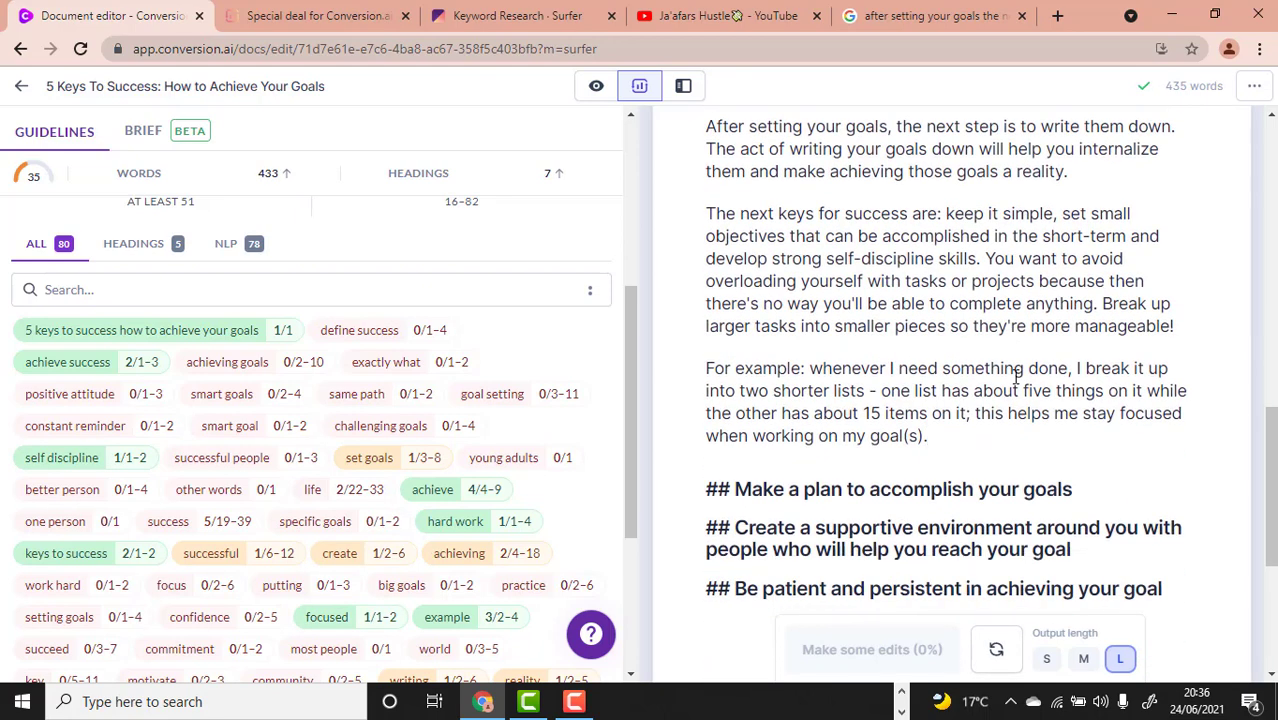
scroll(1015, 377, up, 1)
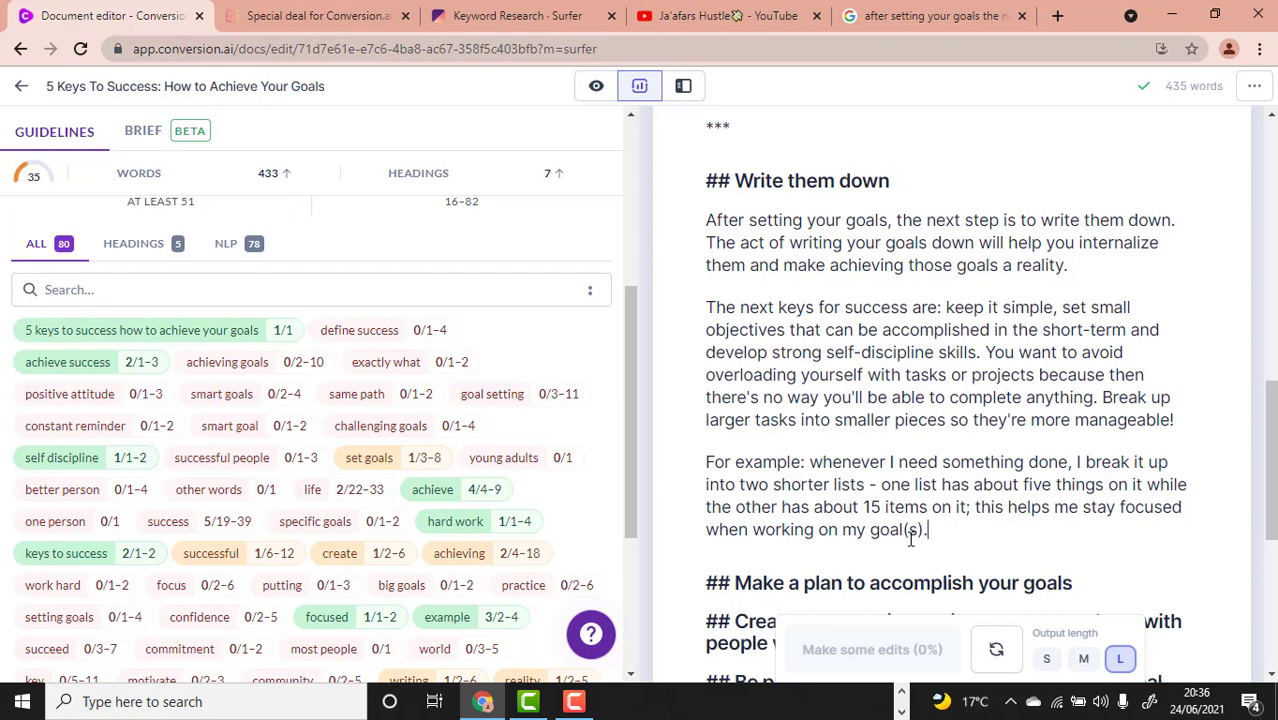
scroll(913, 518, down, 1)
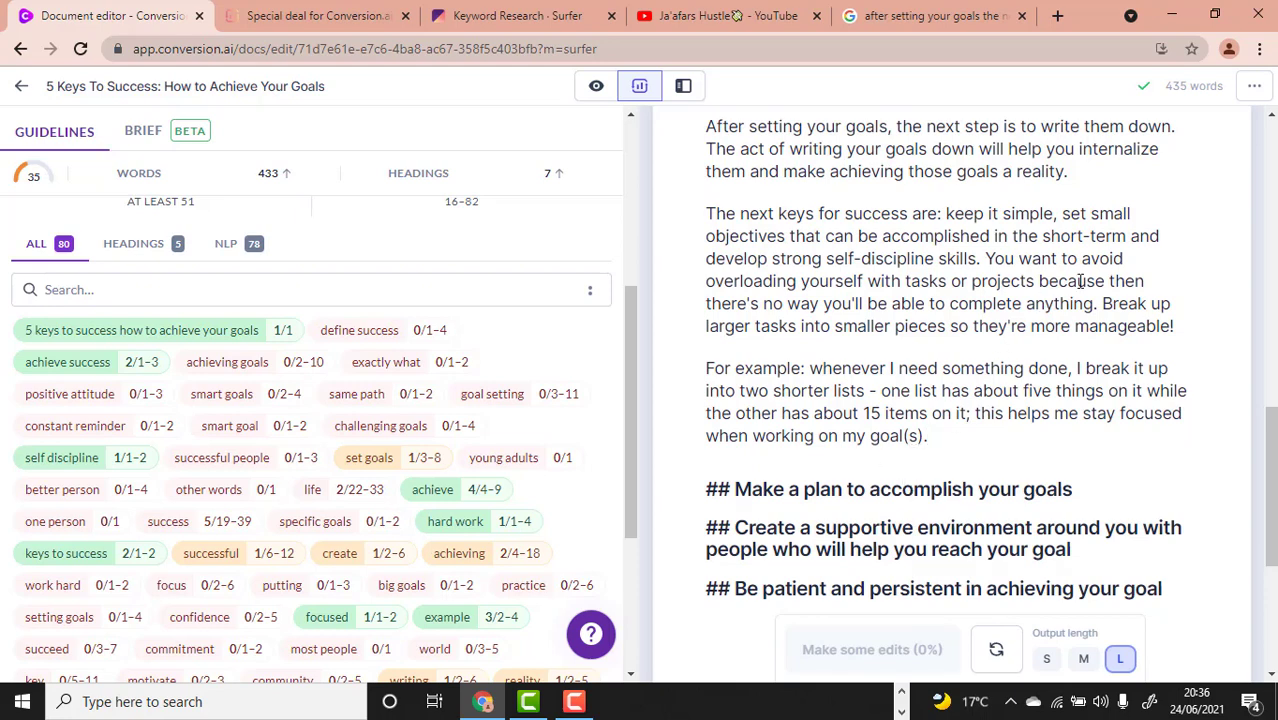
scroll(950, 364, up, 4)
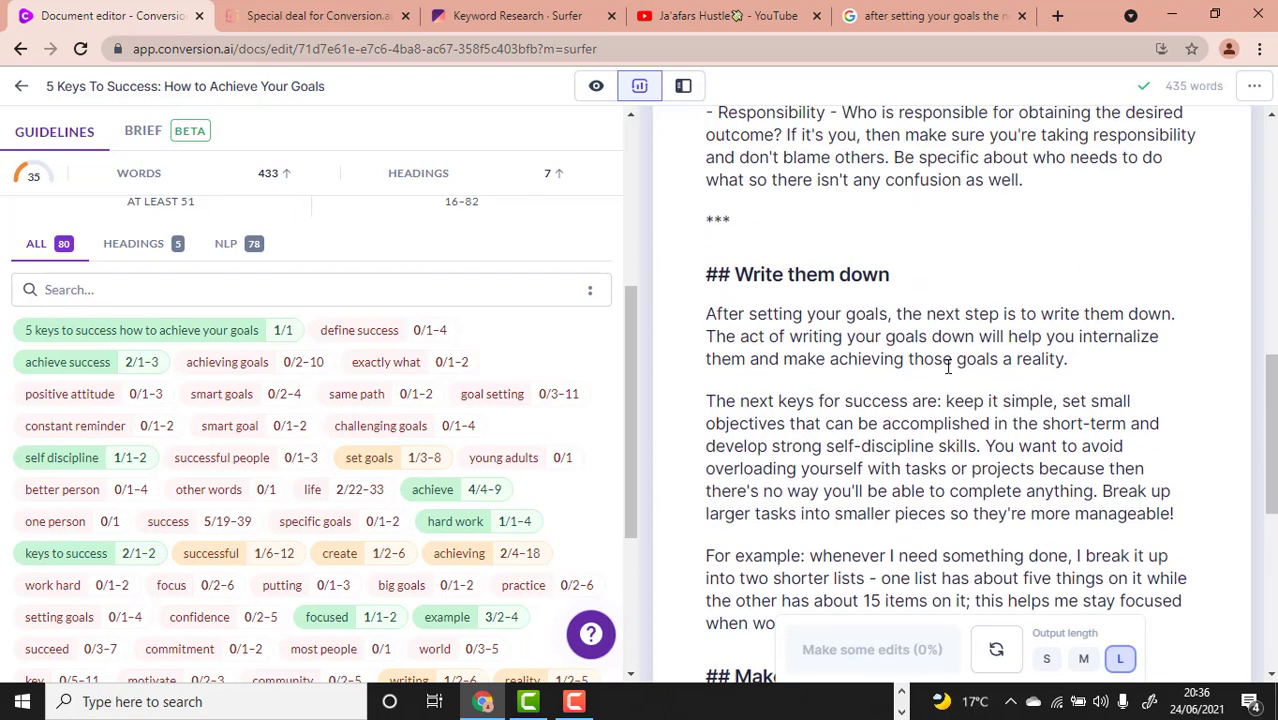
scroll(948, 366, down, 1)
scroll(948, 368, down, 2)
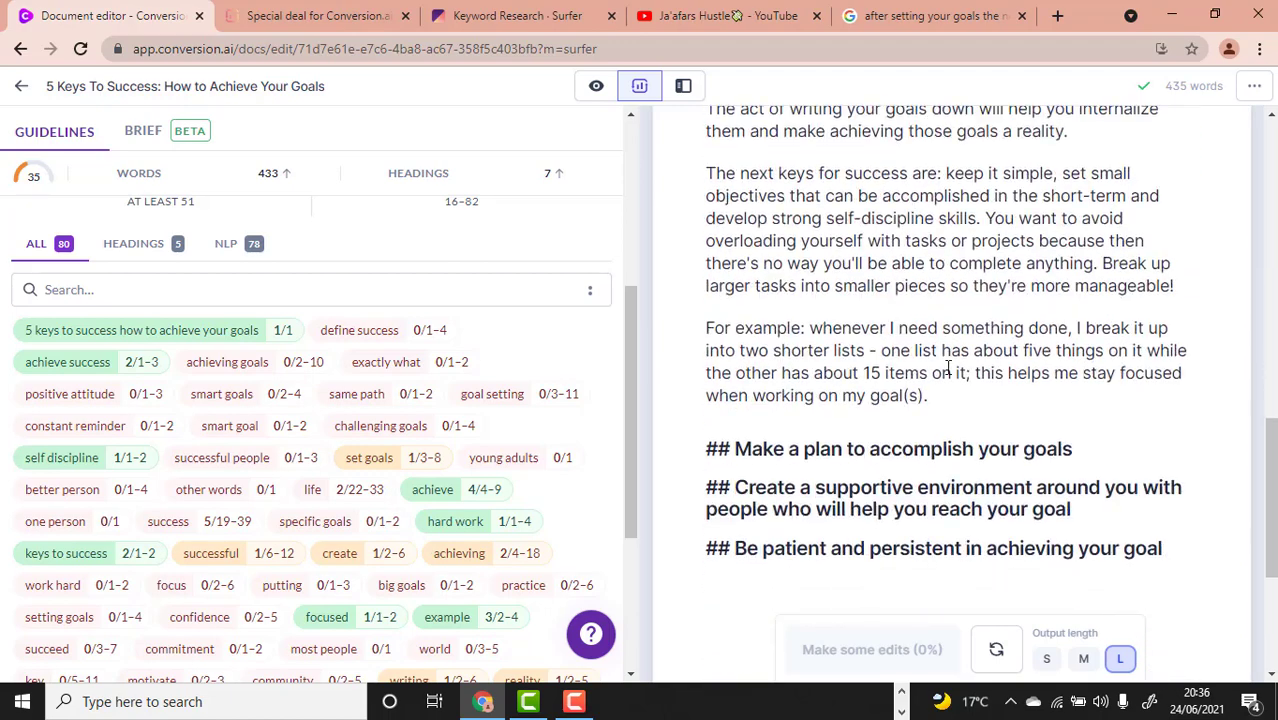
scroll(940, 390, up, 2)
scroll(935, 400, down, 3)
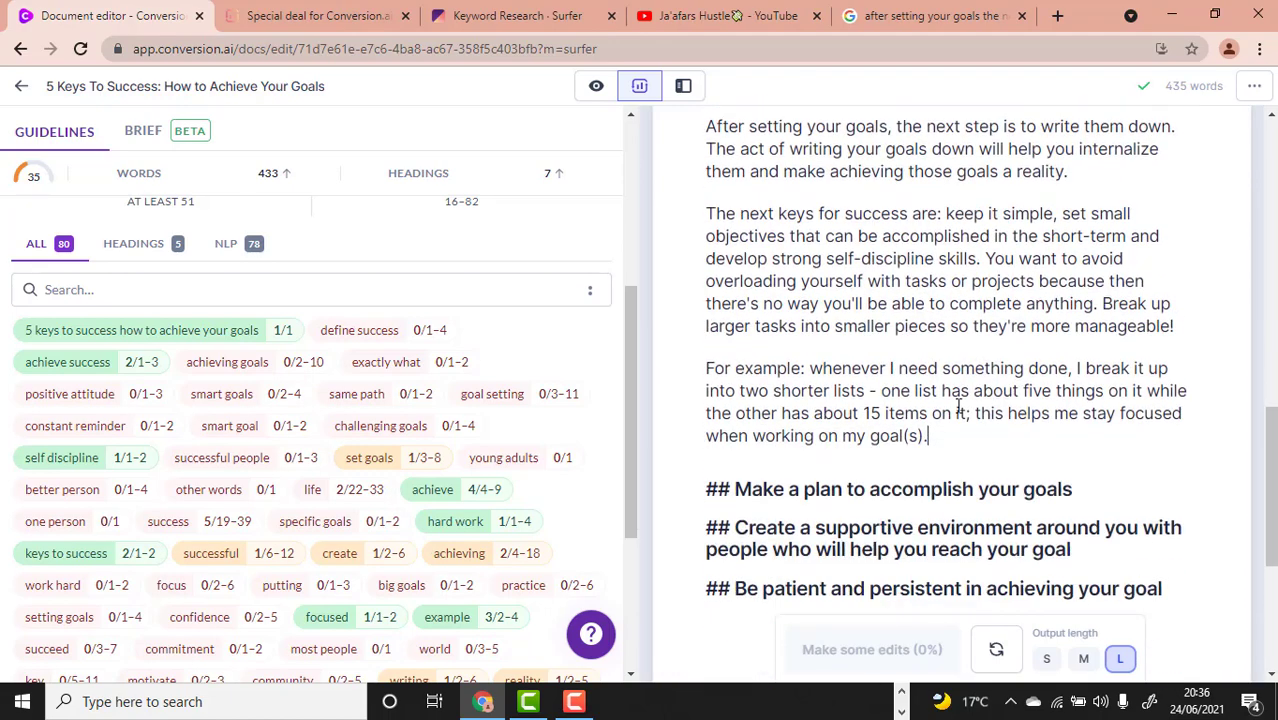
Step: Add an empty line below the "Make a plan to accomplish your goals" heading
click(1112, 298)
key(Return)
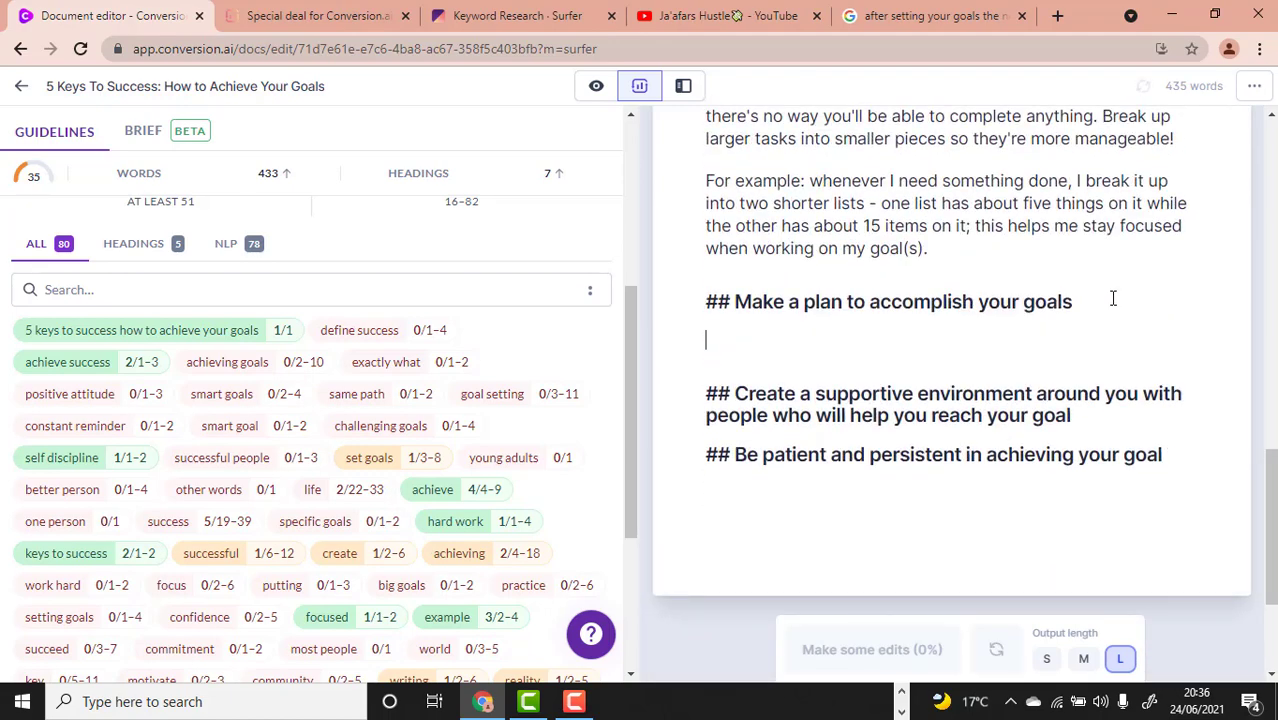
Step: Reread the "Write them down" section and examine the Content Score and the word, heading, paragraph and image targets
scroll(889, 483, up, 2)
scroll(256, 384, down, 1)
scroll(293, 464, up, 1)
scroll(285, 467, down, 1)
scroll(413, 590, up, 2)
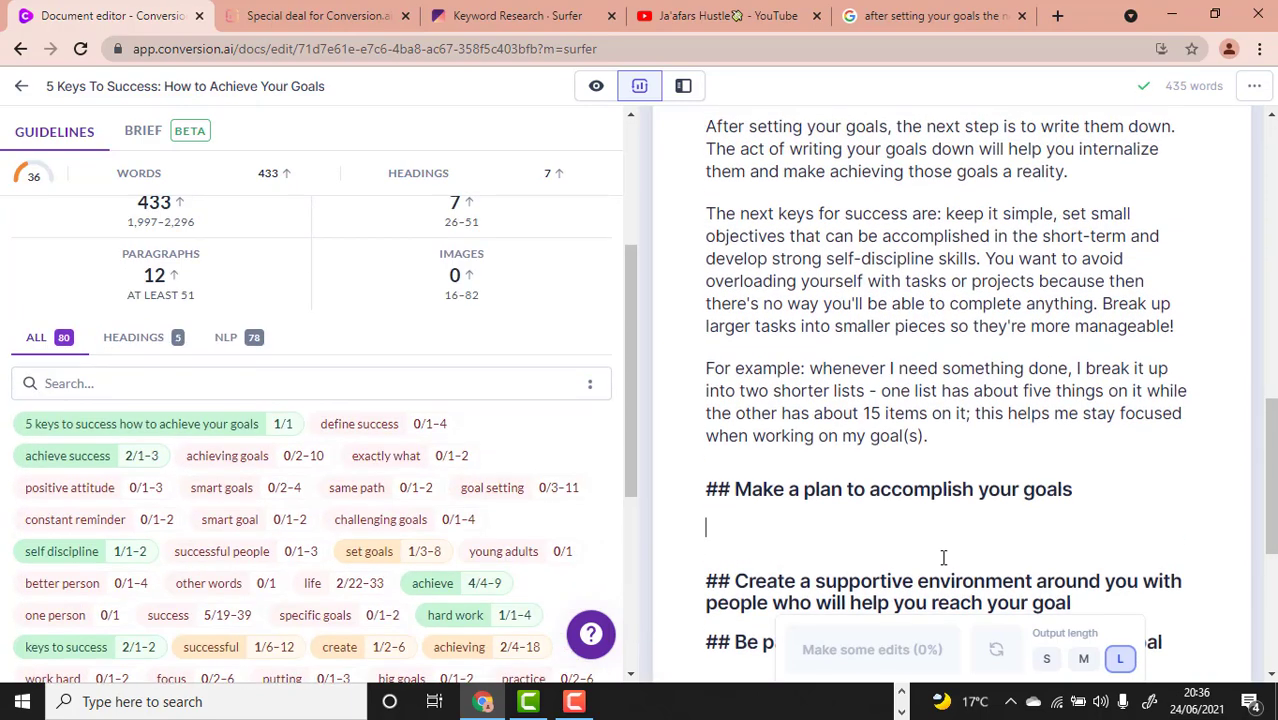
scroll(940, 560, up, 1)
scroll(279, 594, up, 1)
scroll(887, 556, up, 2)
scroll(887, 556, down, 2)
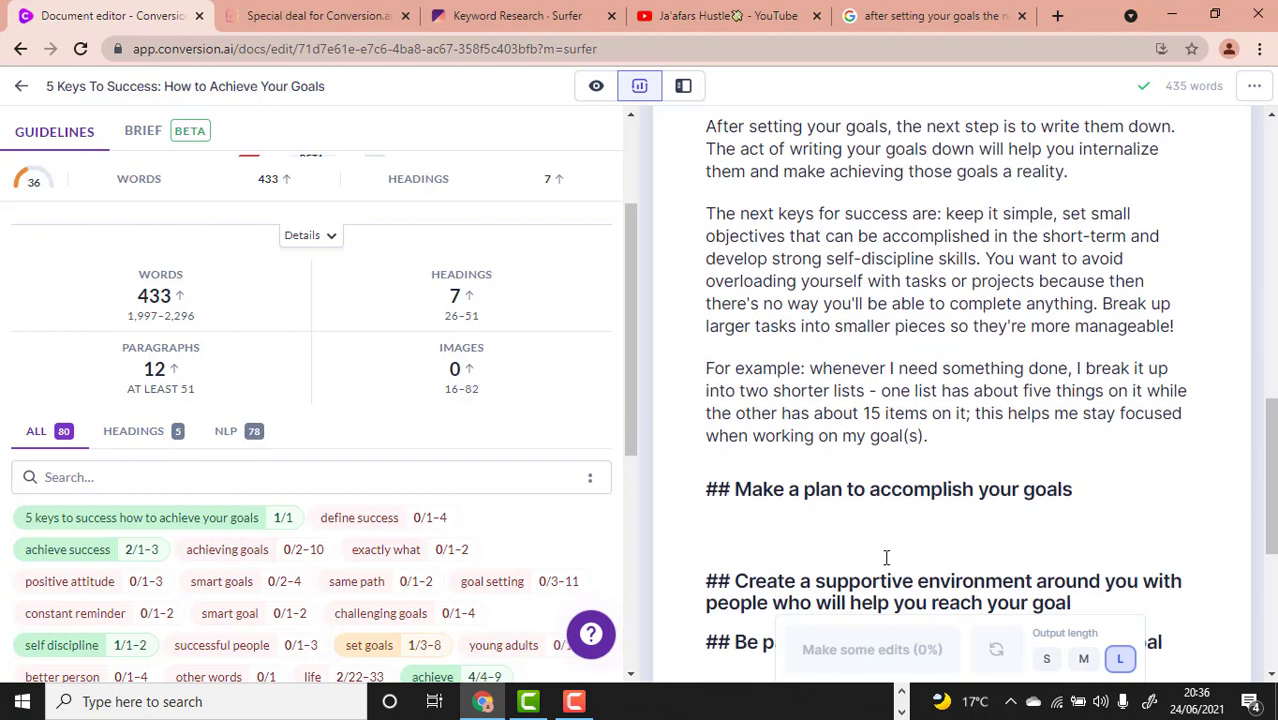
Step: Insert a *** separator between the example paragraph and the "Make a plan to accomplish your goals" heading
scroll(886, 558, down, 1)
scroll(886, 558, down, 1)
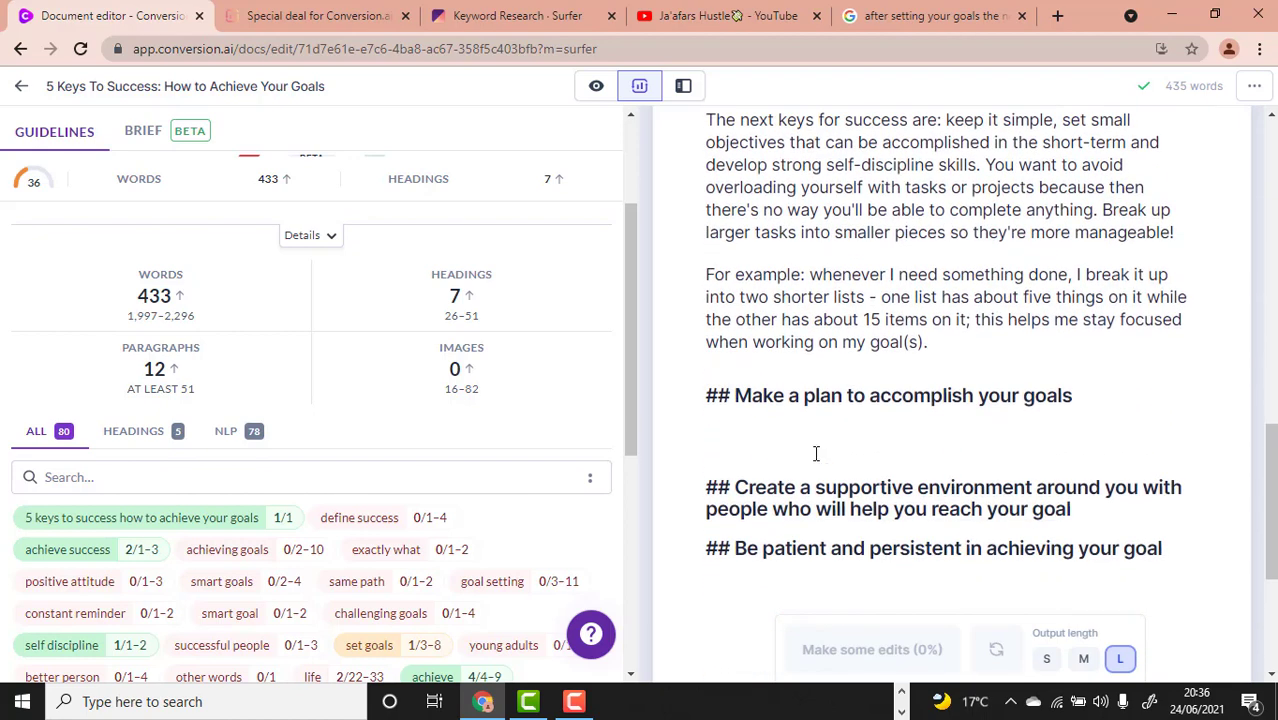
key(Return)
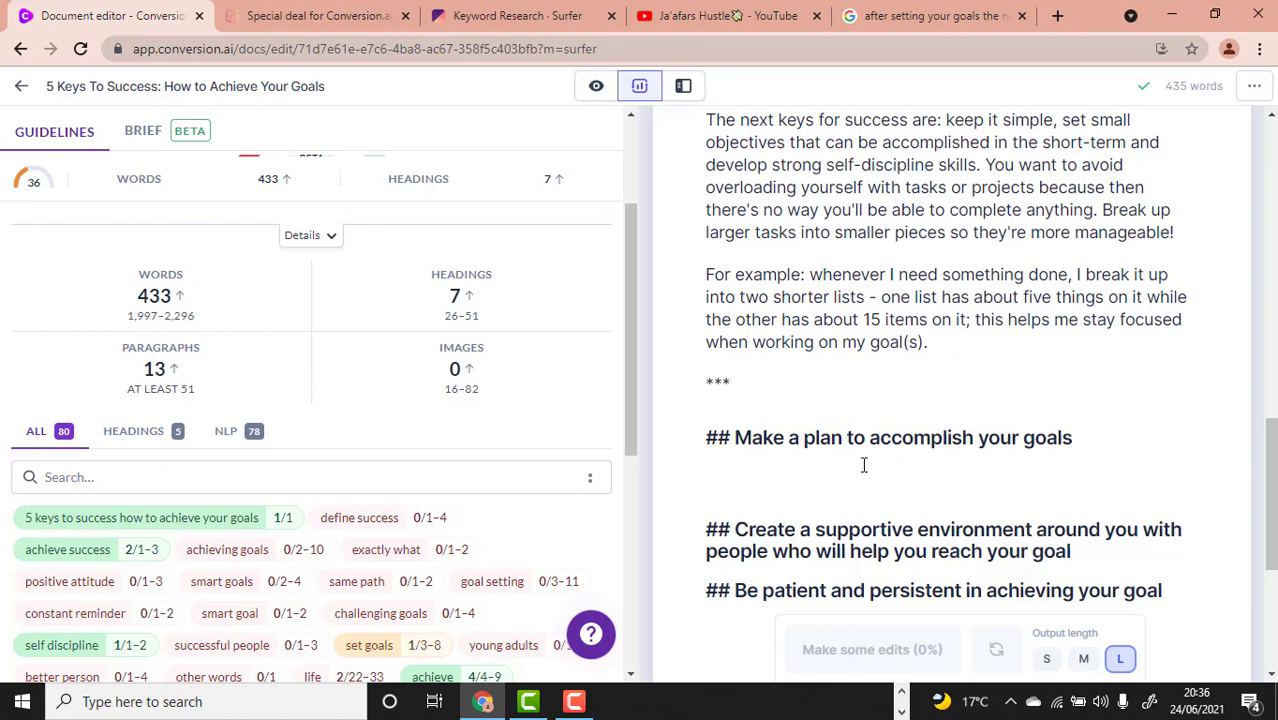
Step: Try copying the end of the example paragraph below the "Make a plan to accomplish your goals" heading, and undo the paste
drag(993, 355, 849, 298)
right_click(841, 304)
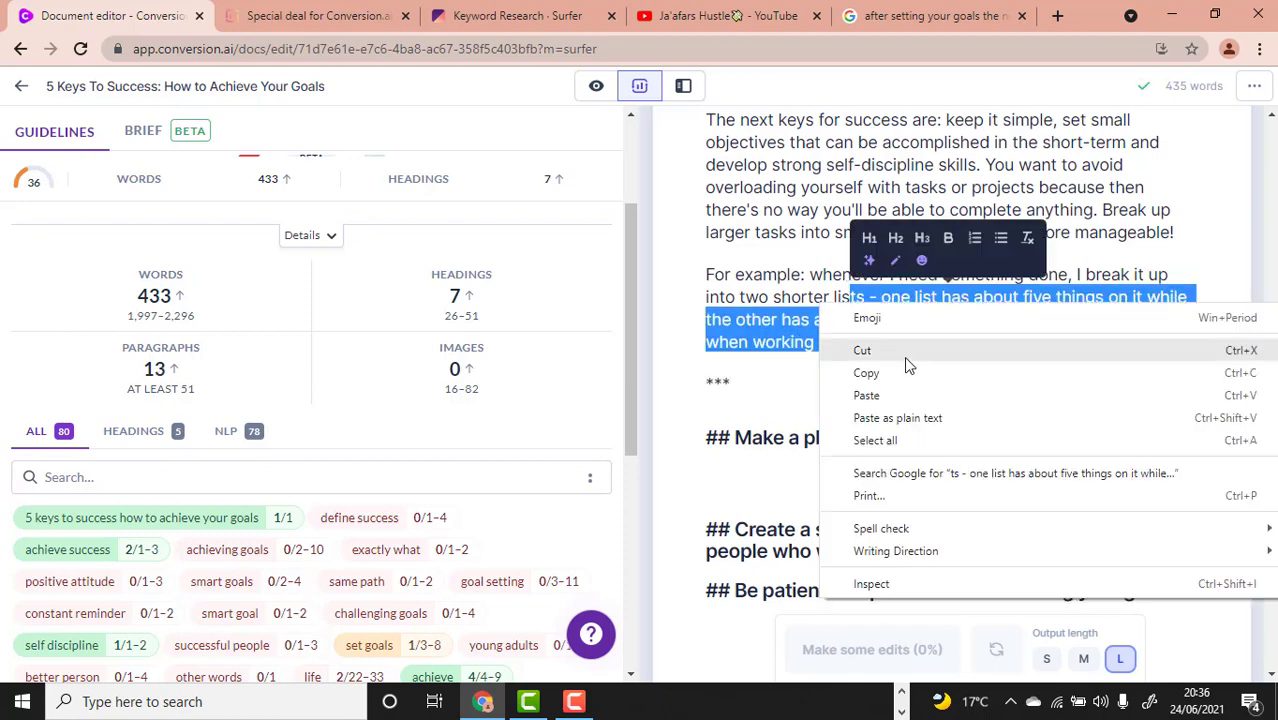
click(866, 373)
click(776, 476)
right_click(774, 478)
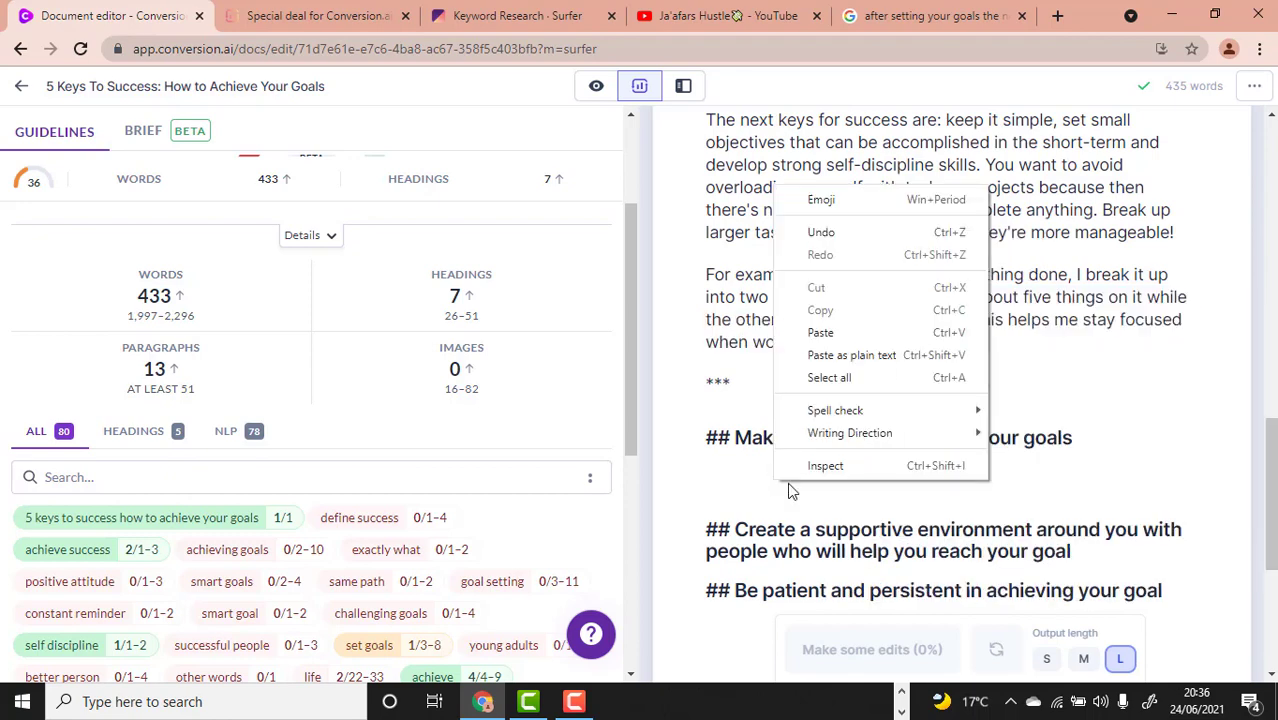
click(863, 332)
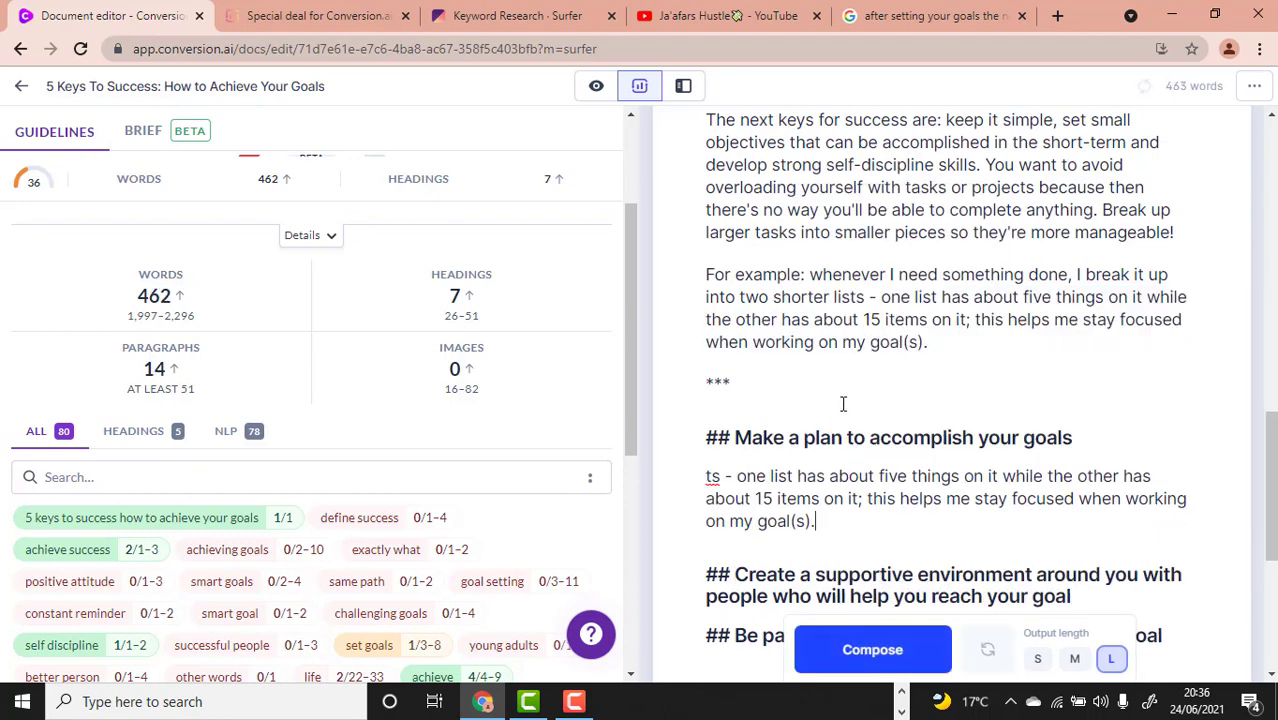
key(ctrl+z)
Step: Compose a long AI text for the "Make a plan to accomplish your goals" section, and delete all of it
click(899, 651)
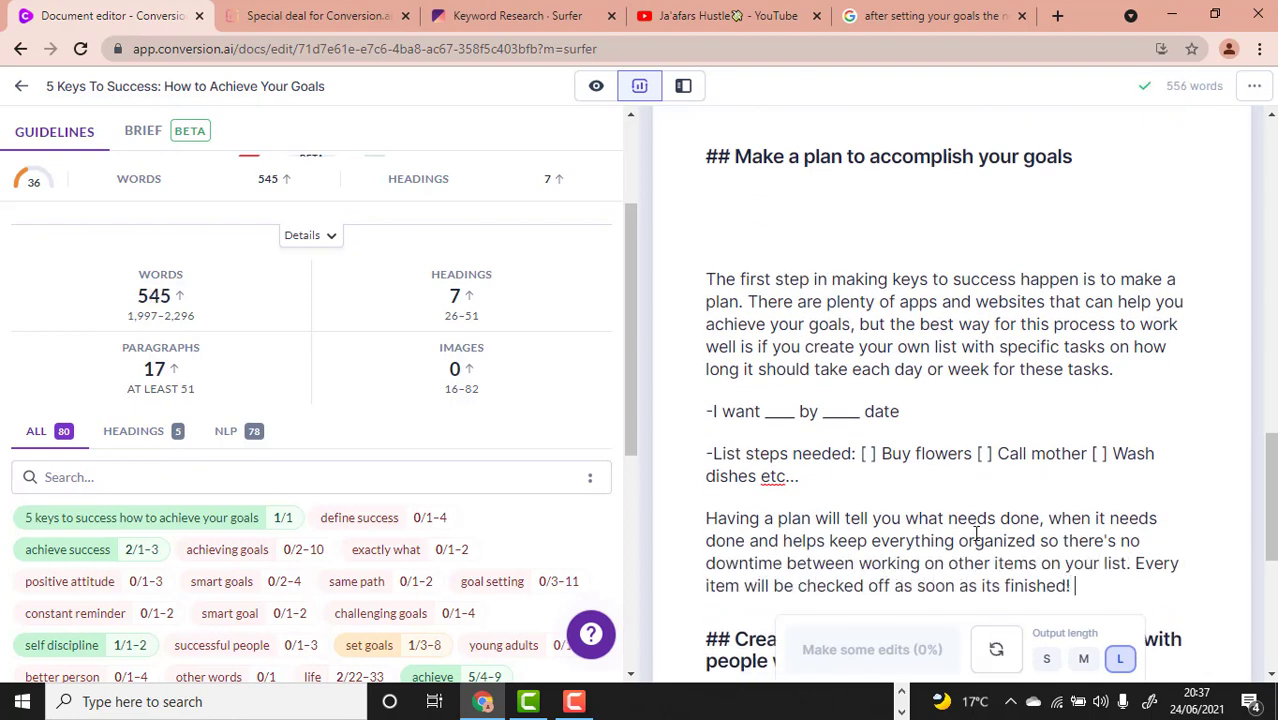
scroll(1088, 488, down, 1)
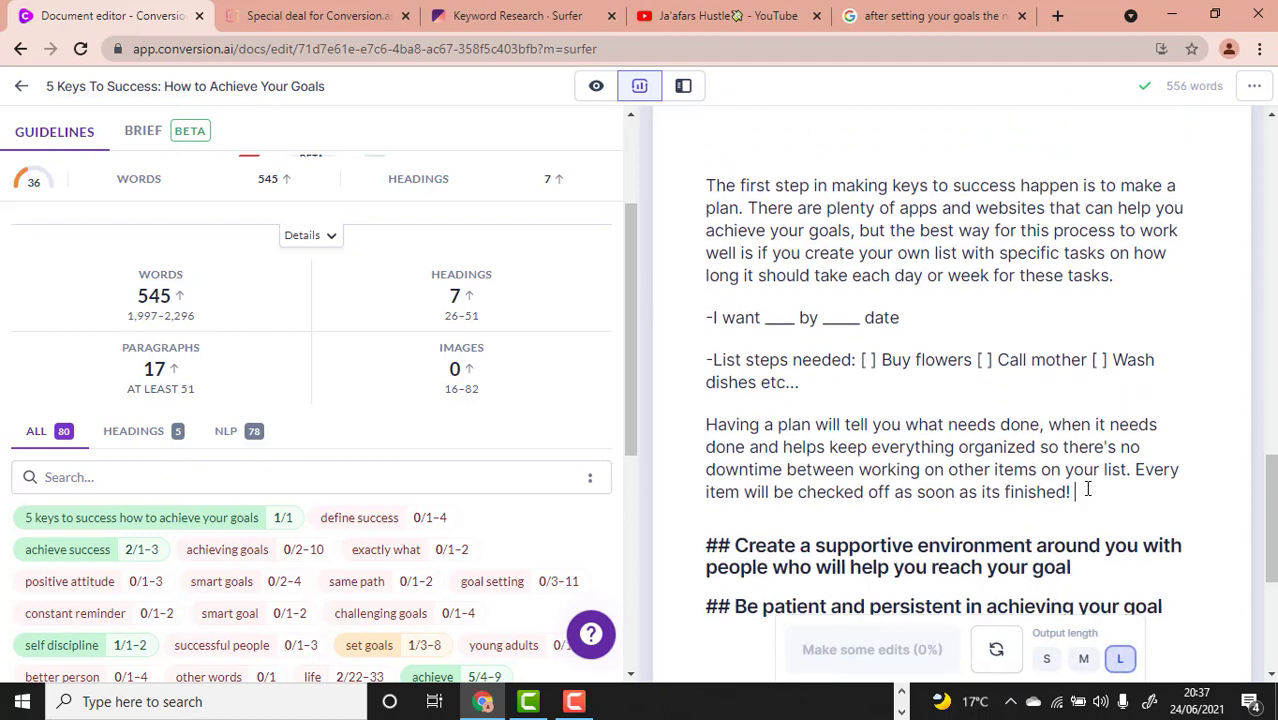
drag(1065, 492, 707, 275)
click(1093, 497)
drag(1093, 497, 707, 183)
key(BackSpace)
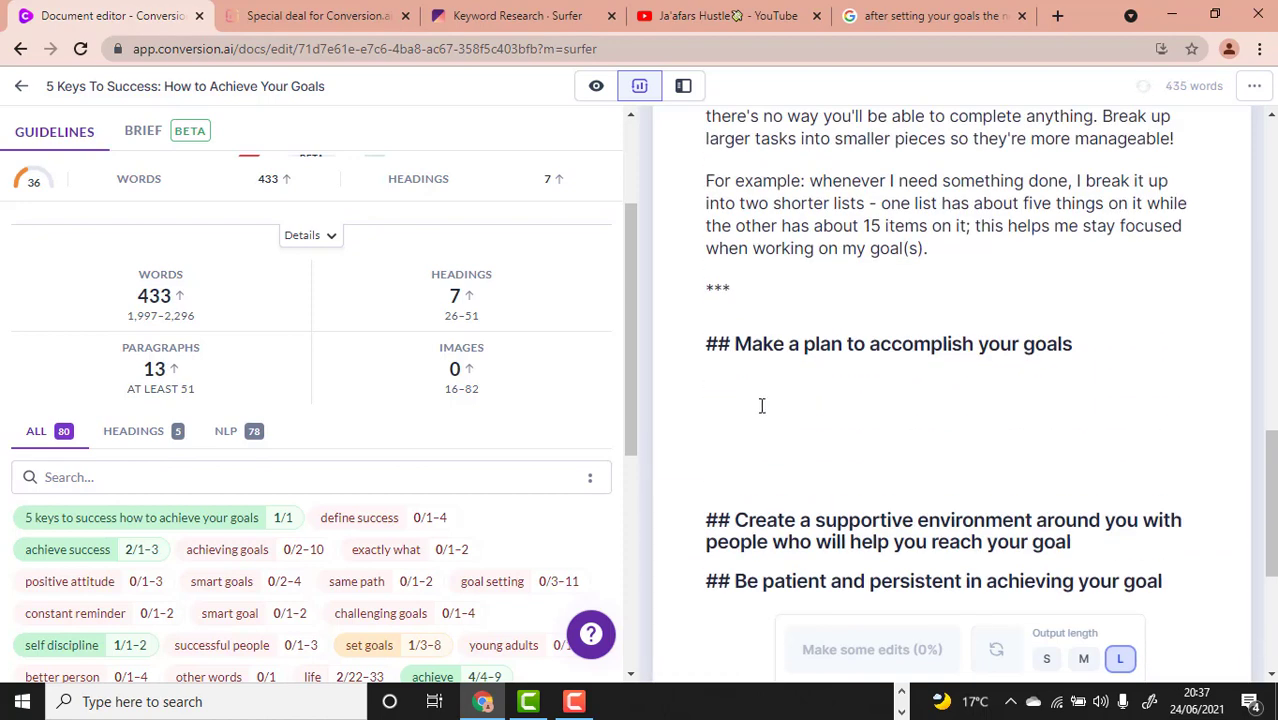
key(BackSpace)
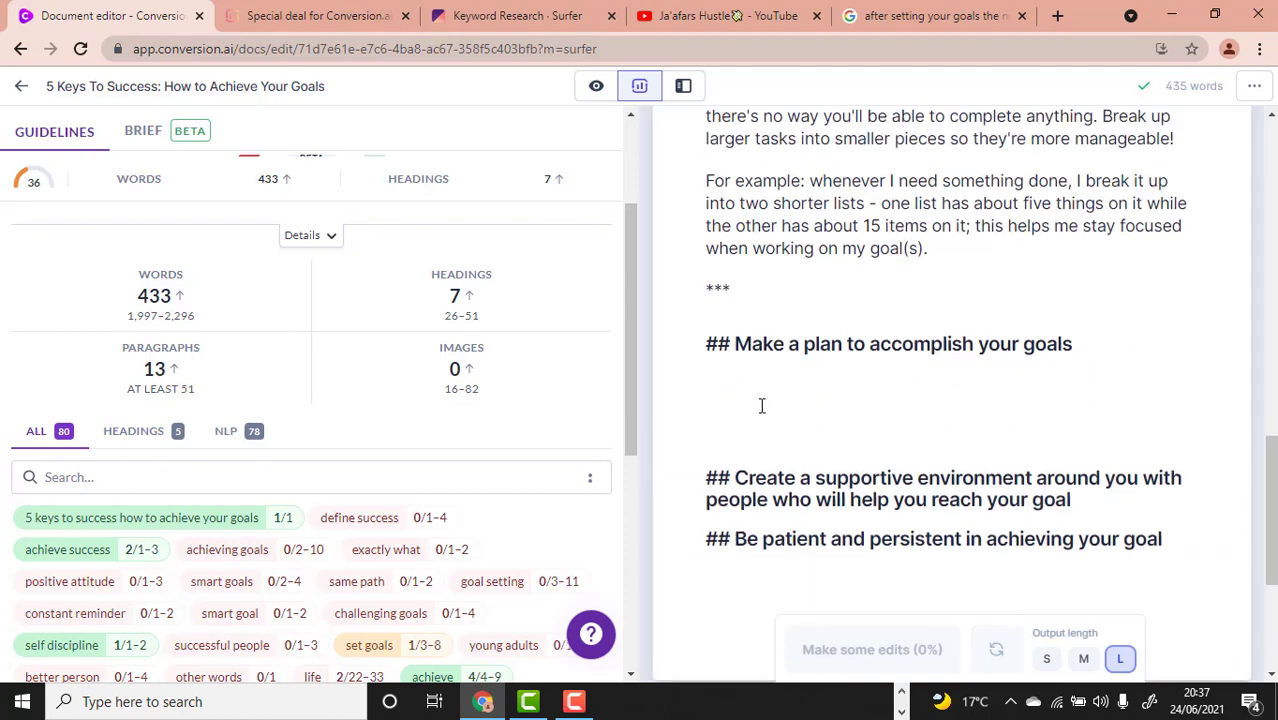
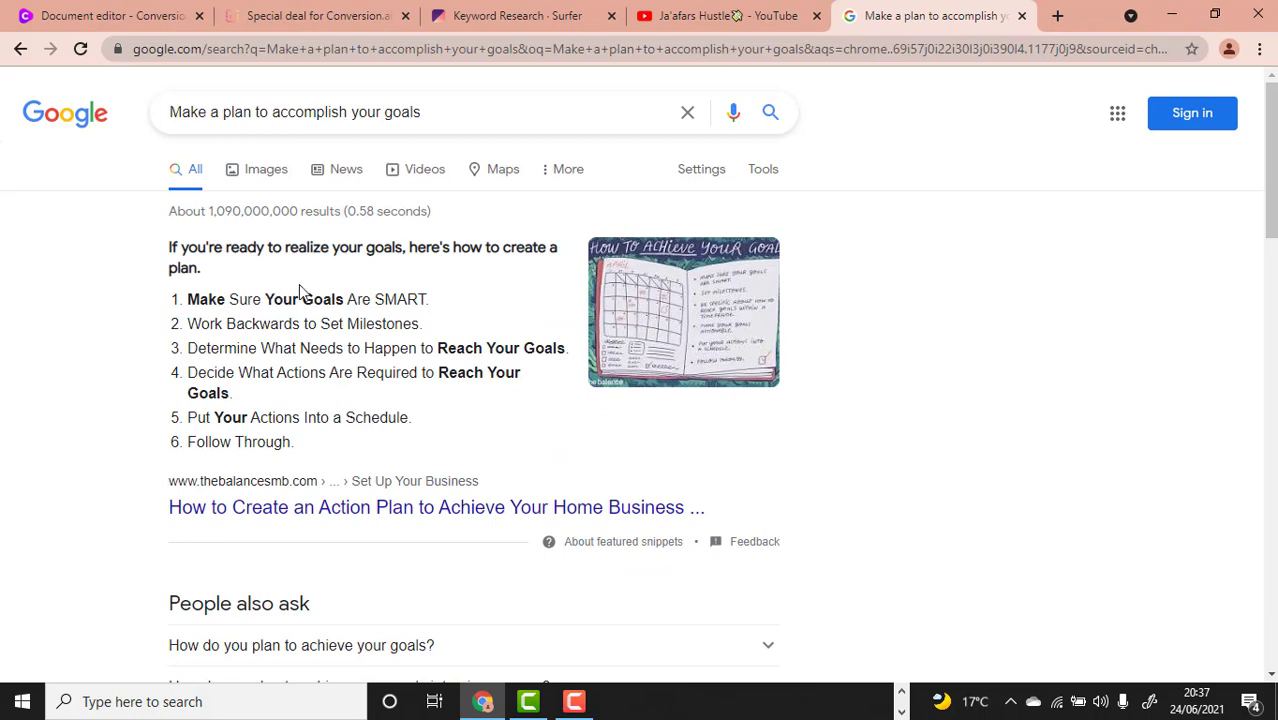
Step: Look through the Google results for "Make a plan to accomplish your goals" and return to the article document
scroll(350, 335, down, 4)
scroll(352, 340, down, 1)
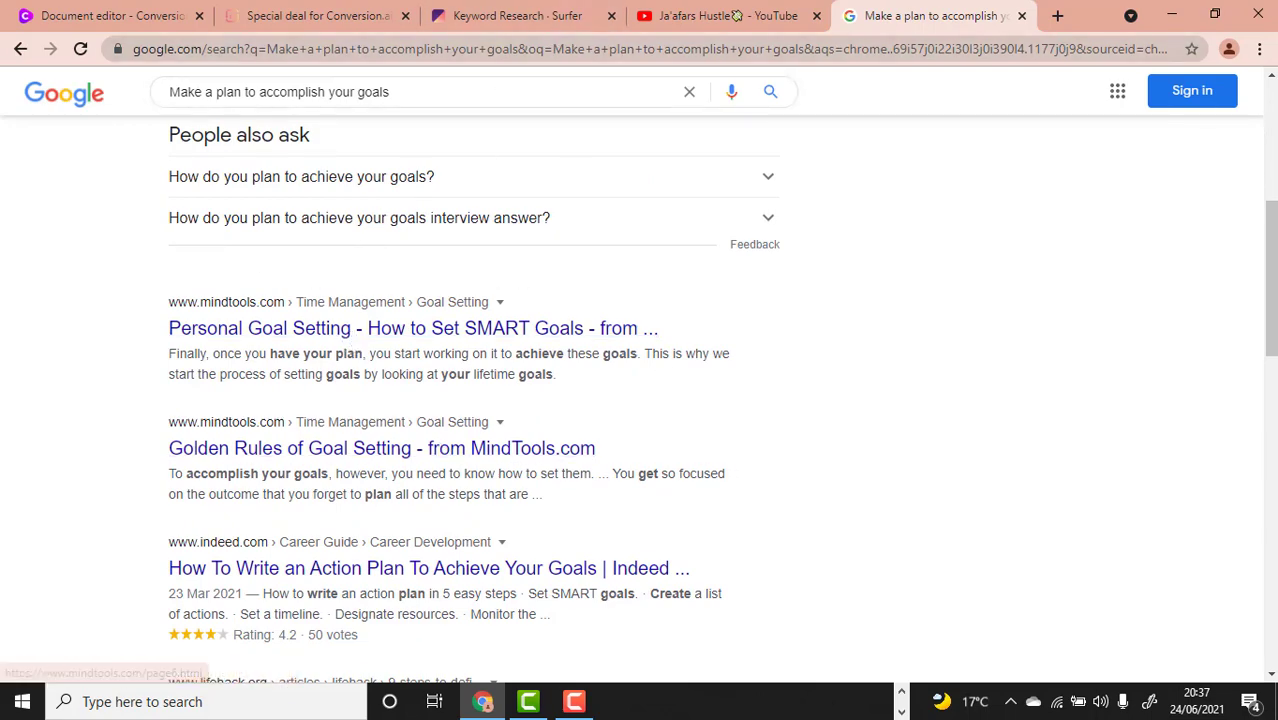
click(105, 15)
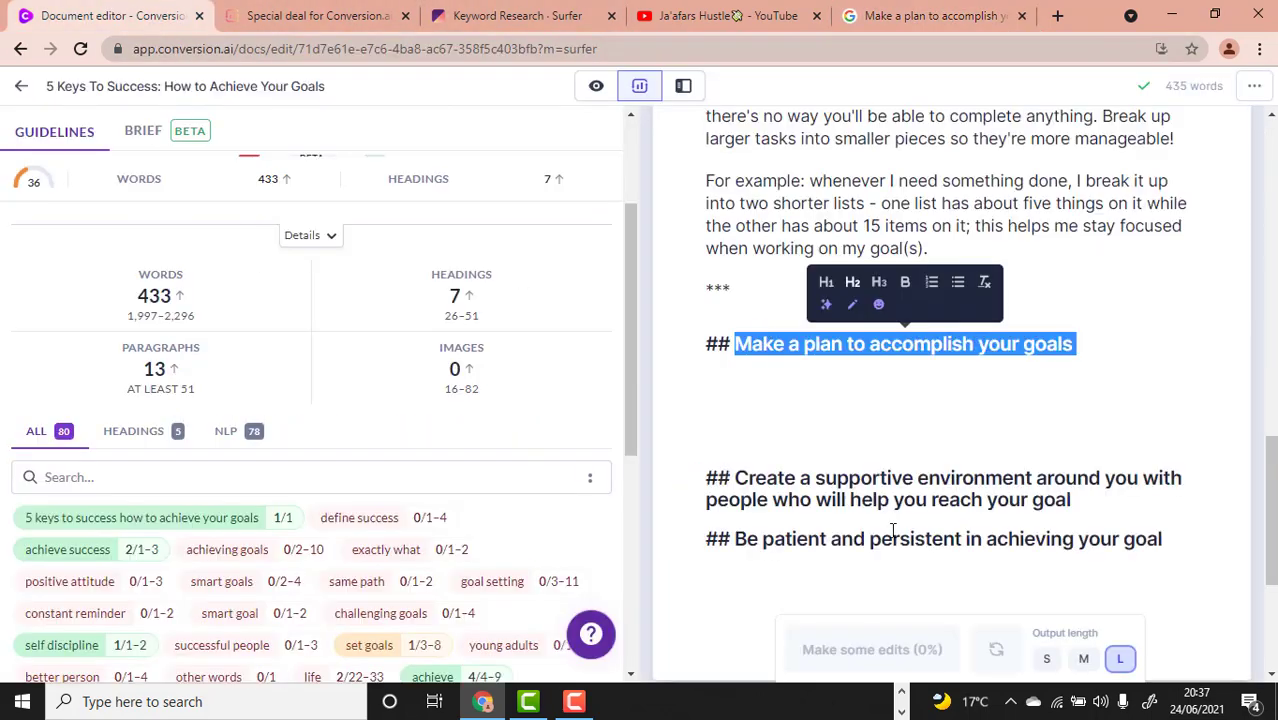
Step: Begin the "Make a plan to accomplish your goals" section with "Proper planning is" and have the AI compose a long continuation
click(755, 394)
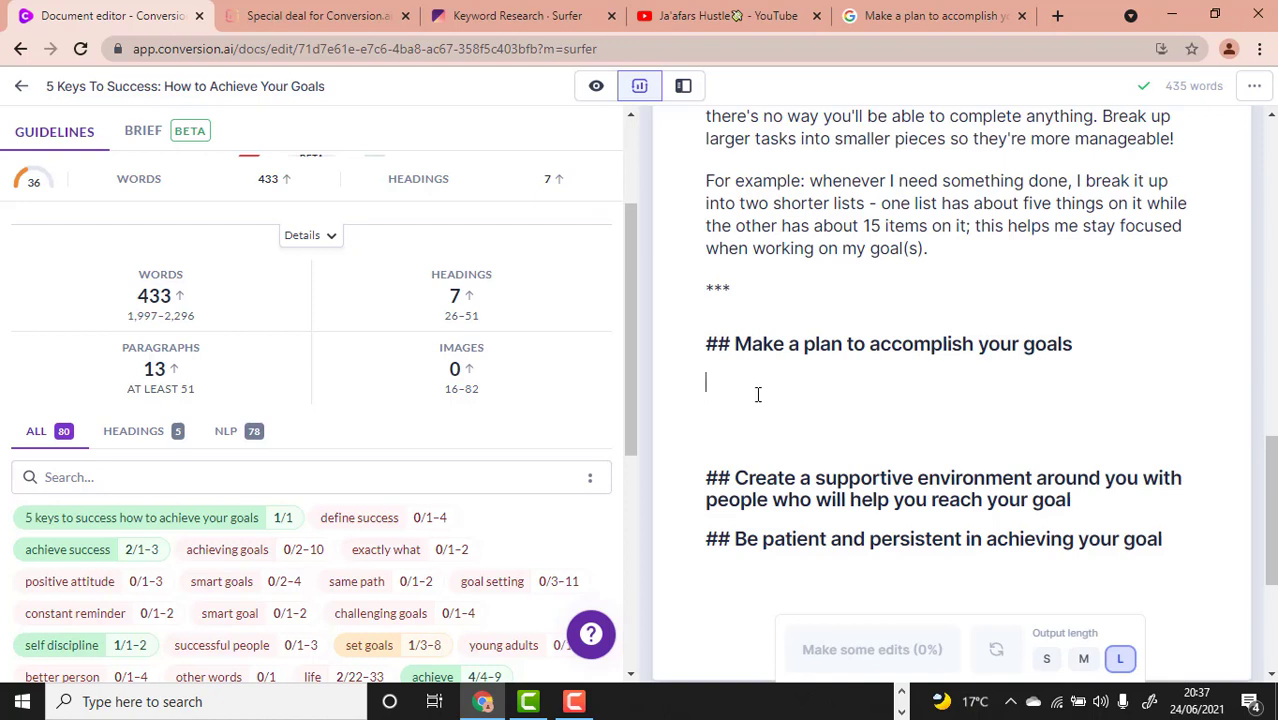
scroll(758, 394, down, 1)
scroll(479, 496, down, 1)
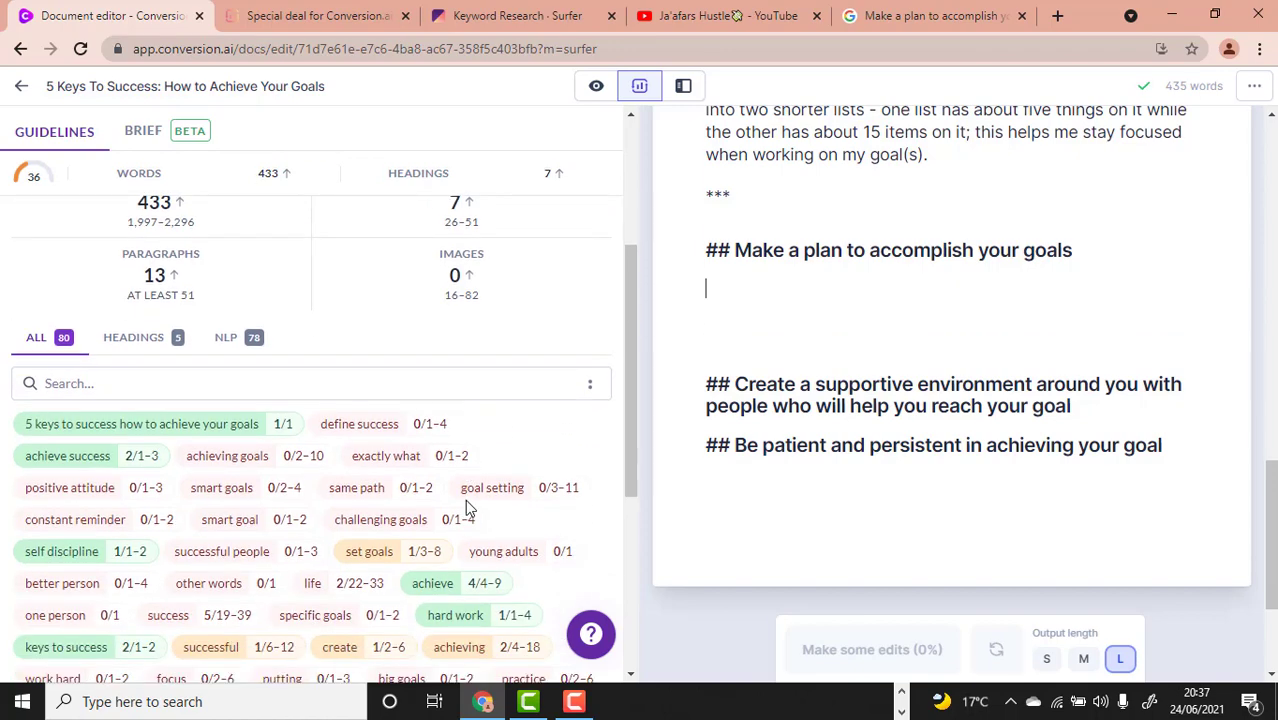
scroll(470, 505, down, 1)
scroll(240, 521, down, 1)
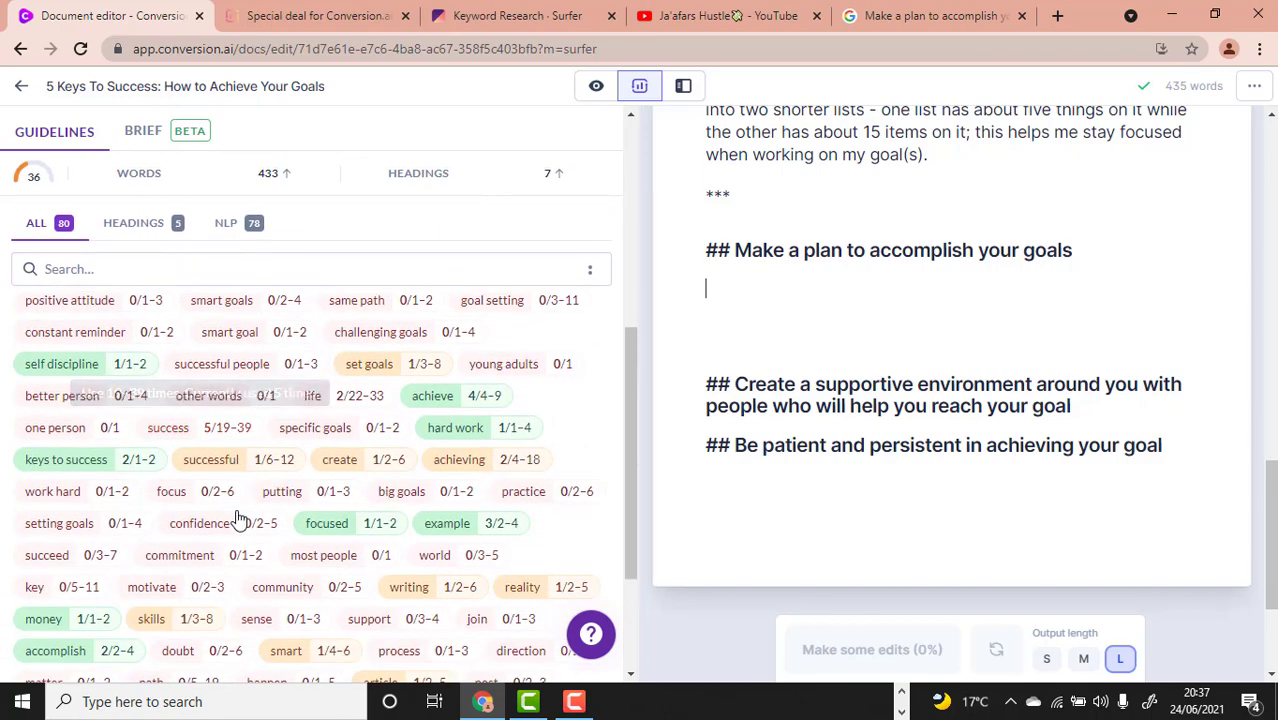
click(851, 319)
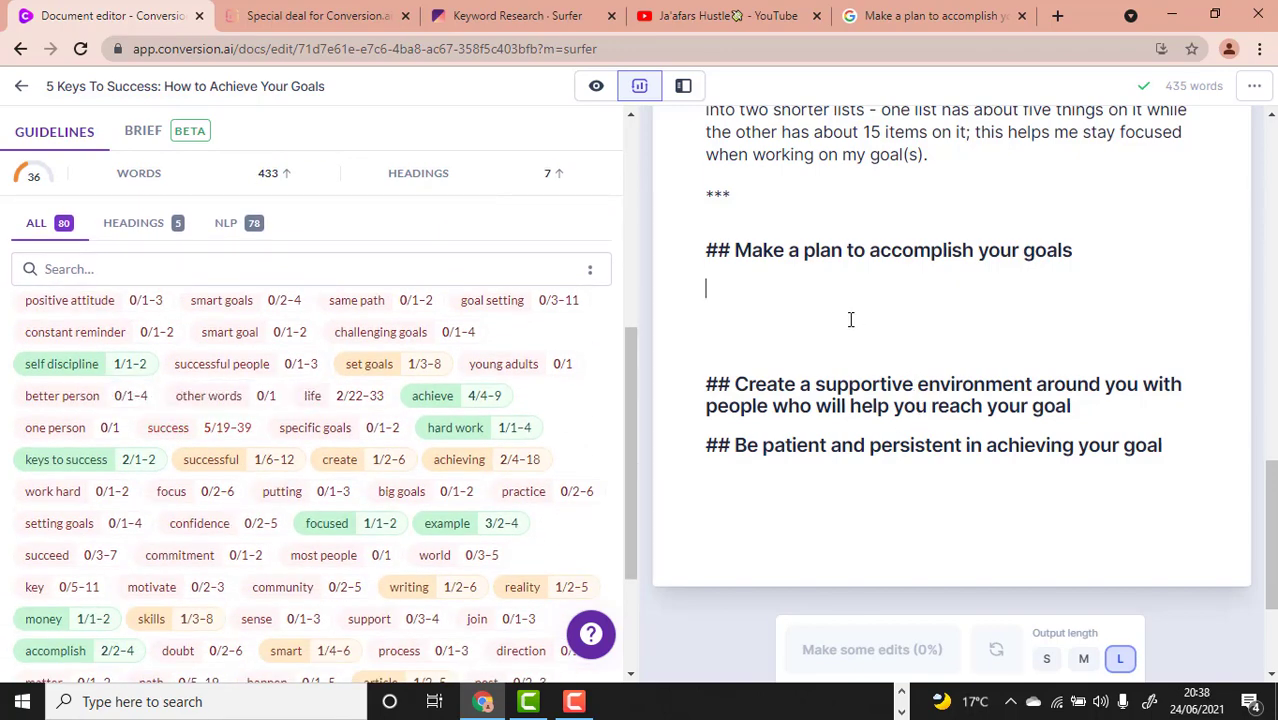
text(Proper plannin)
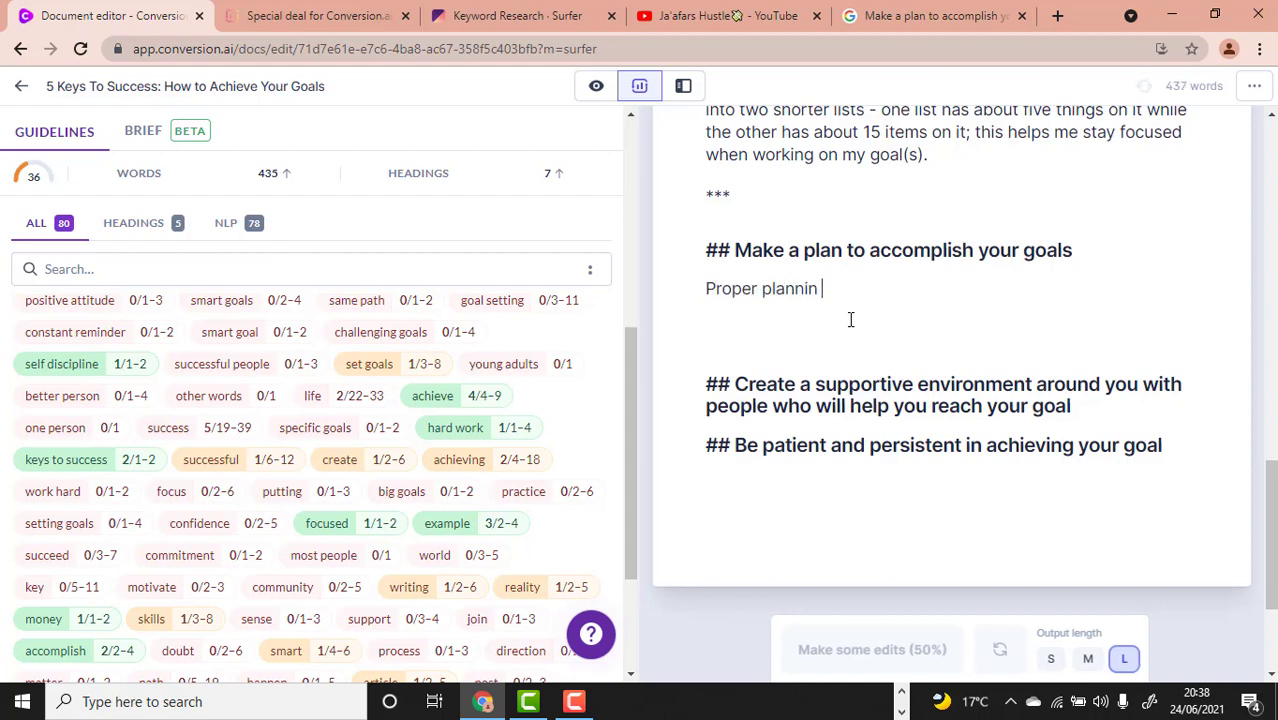
key(BackSpace)
key(BackSpace)
text(g)
key(BackSpace)
key(BackSpace)
key(BackSpace)
text(ing is  a)
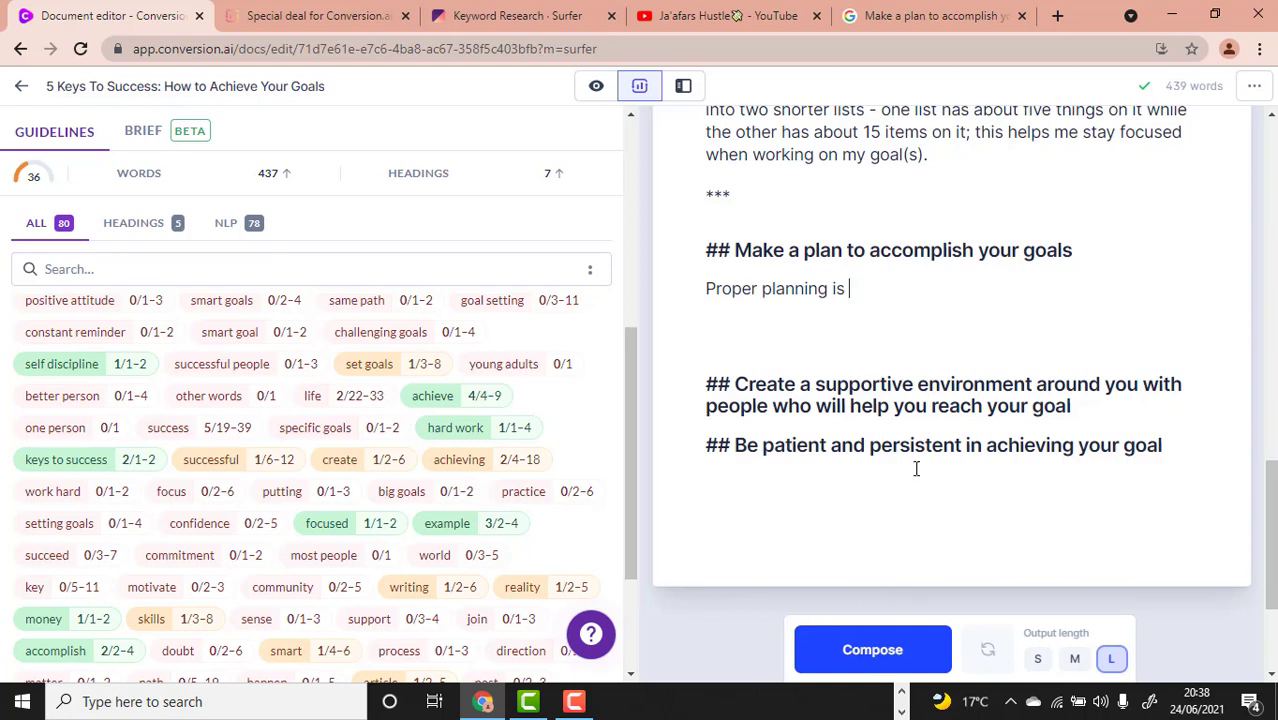
click(889, 662)
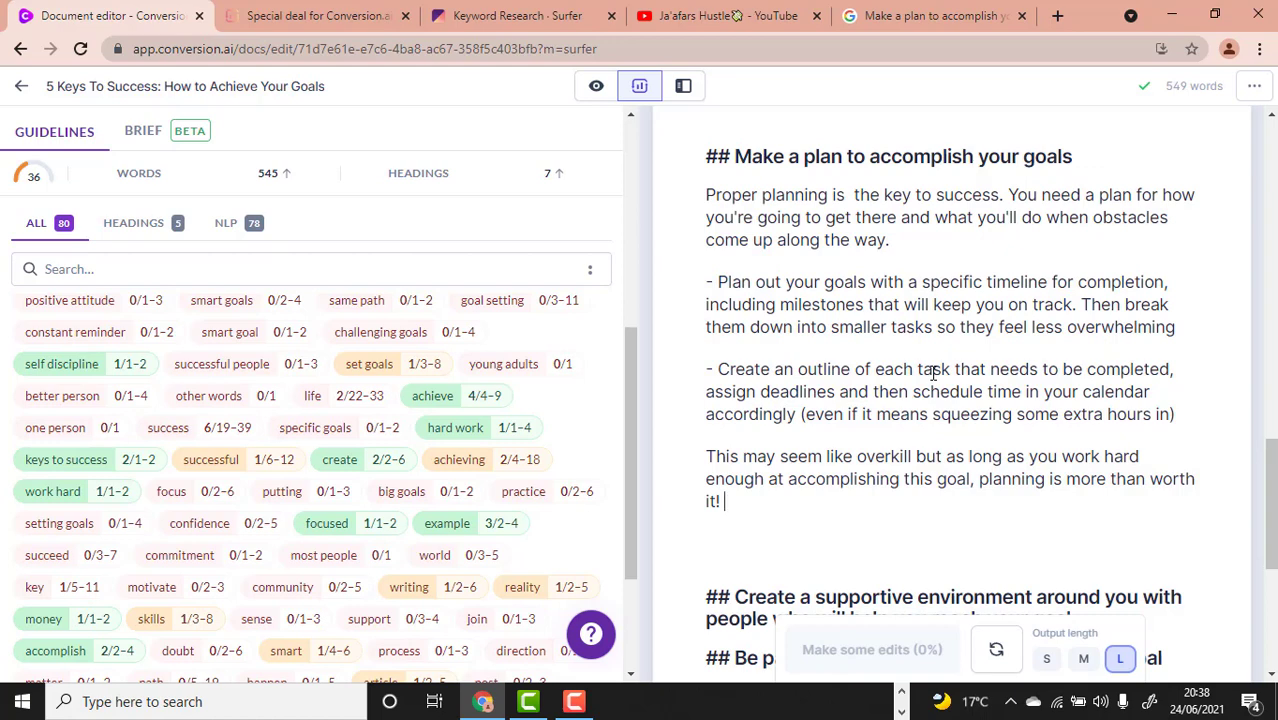
Step: Review the composed "Make a plan to accomplish your goals" section together with the "Write them down" section before it
scroll(933, 372, up, 2)
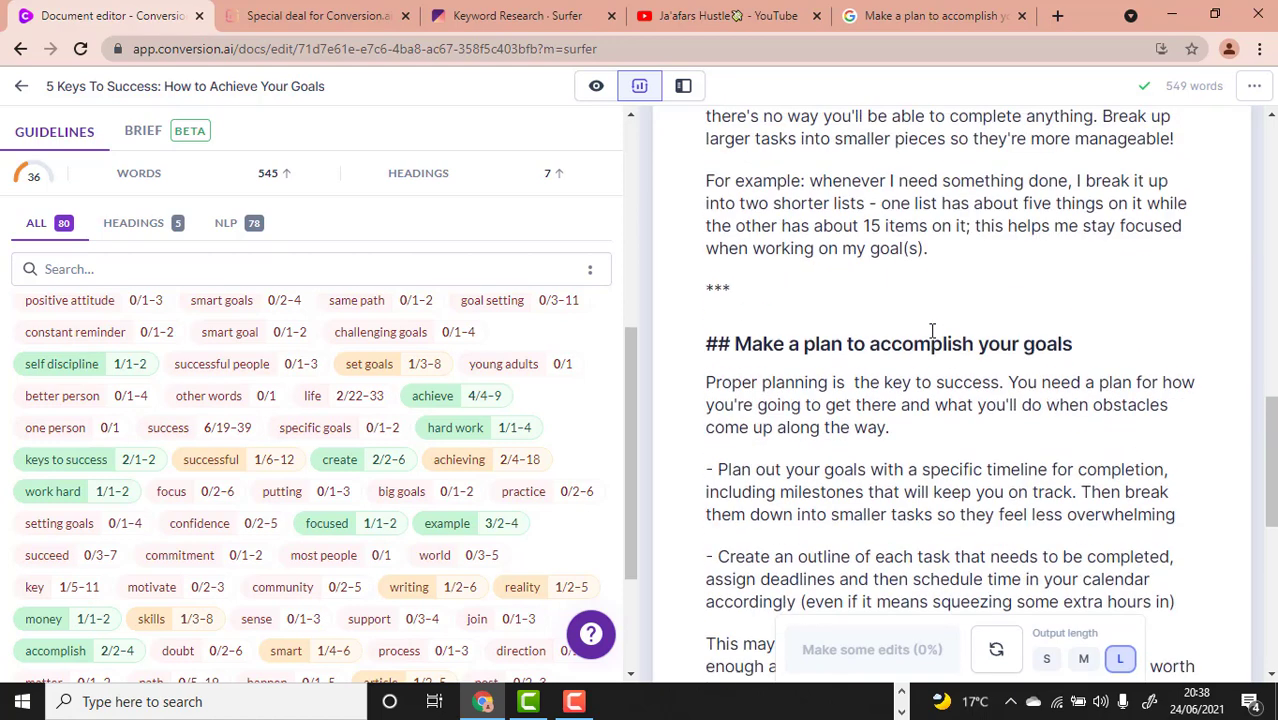
scroll(1040, 290, down, 1)
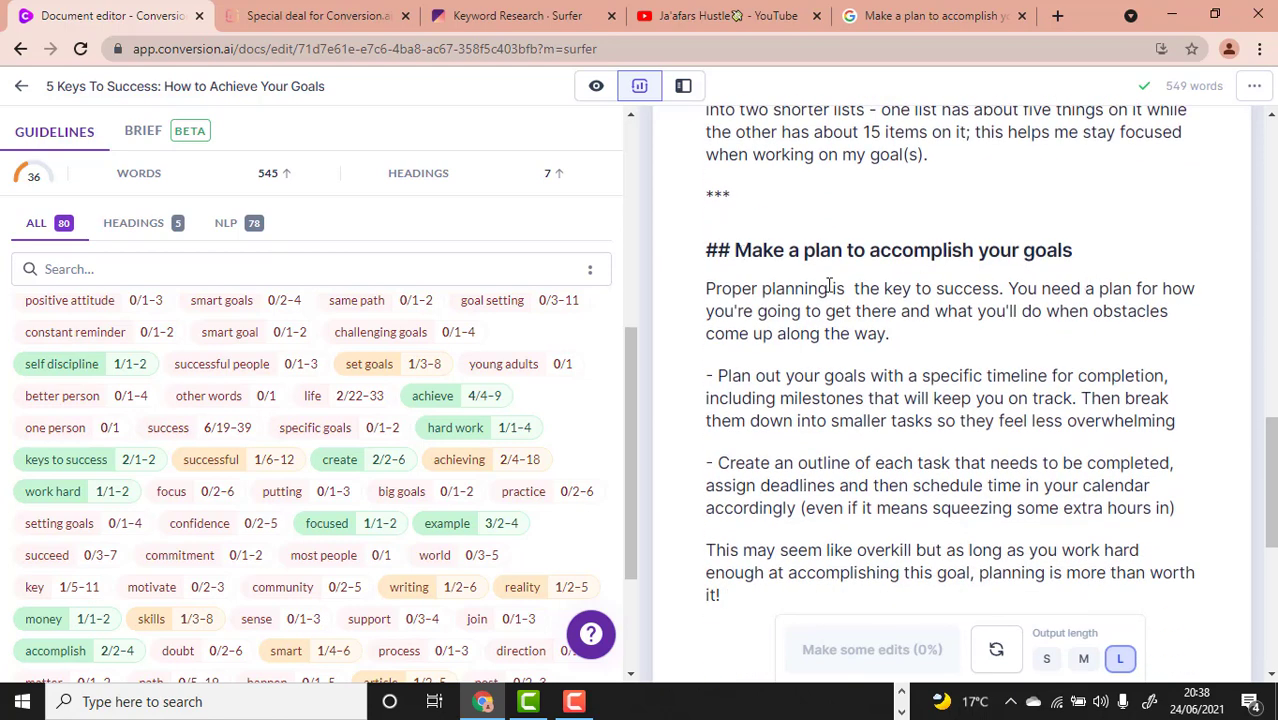
scroll(838, 300, down, 1)
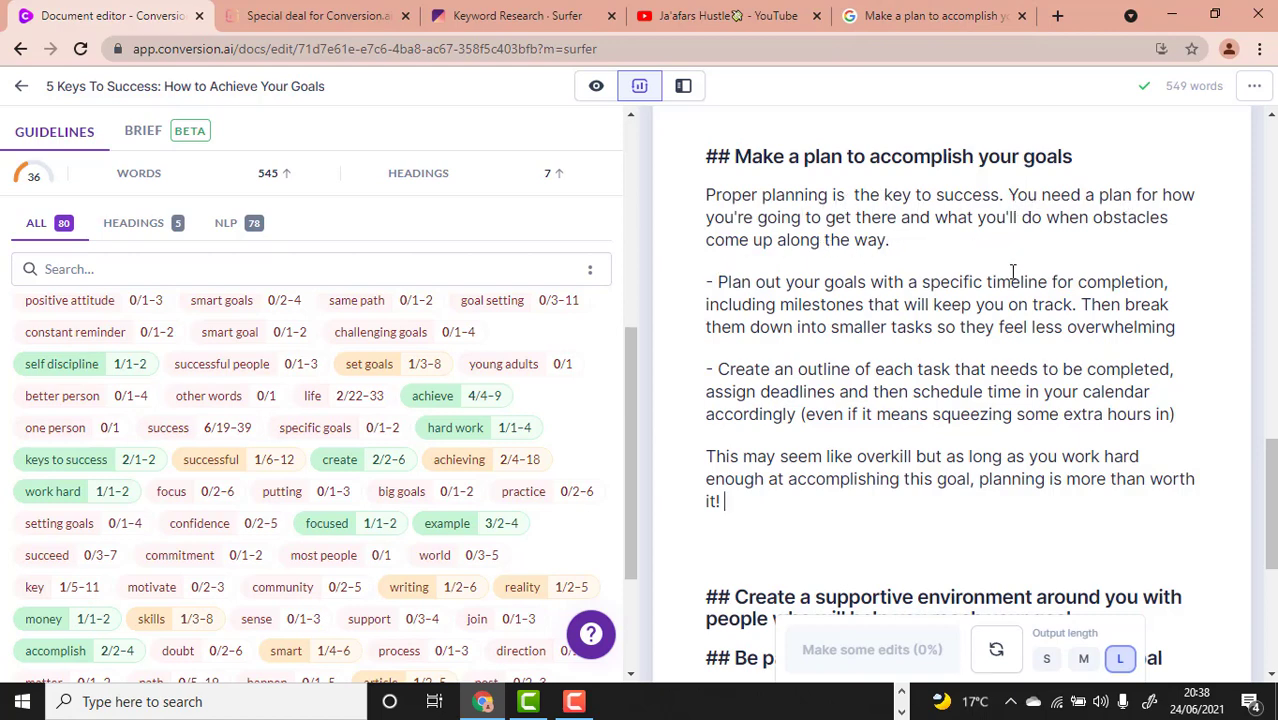
scroll(873, 418, down, 2)
scroll(840, 385, up, 3)
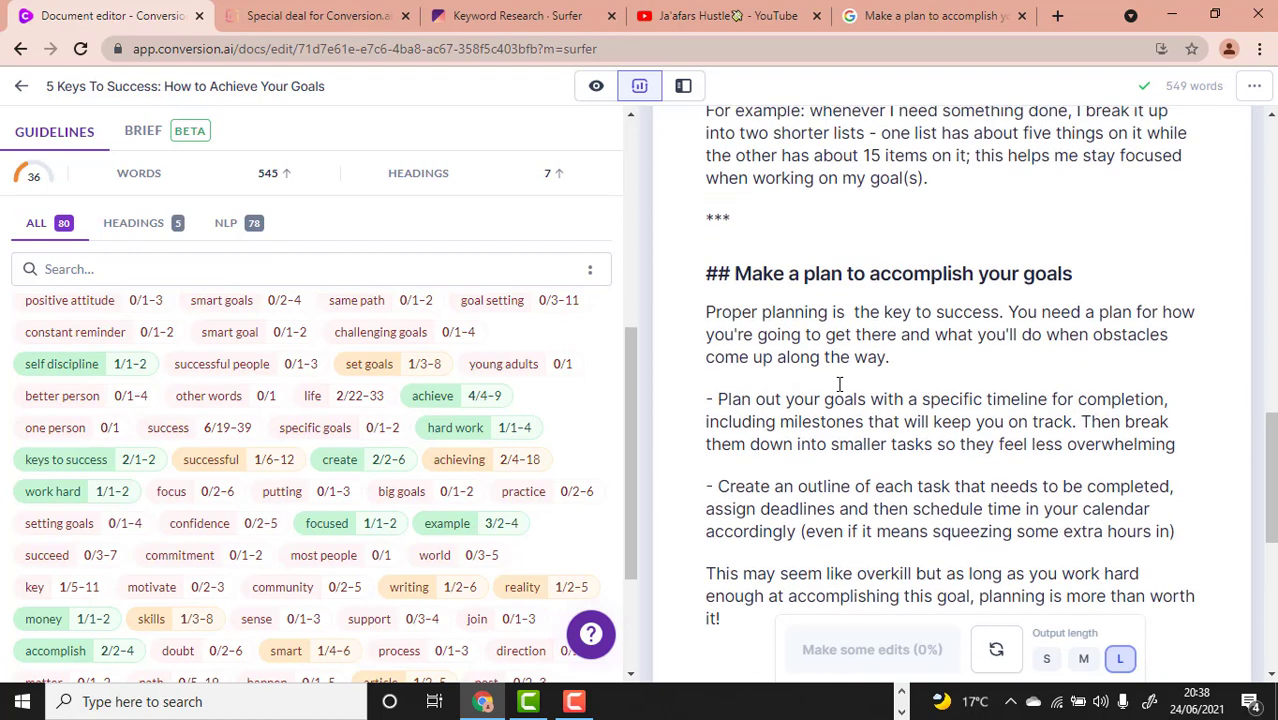
scroll(1031, 247, down, 1)
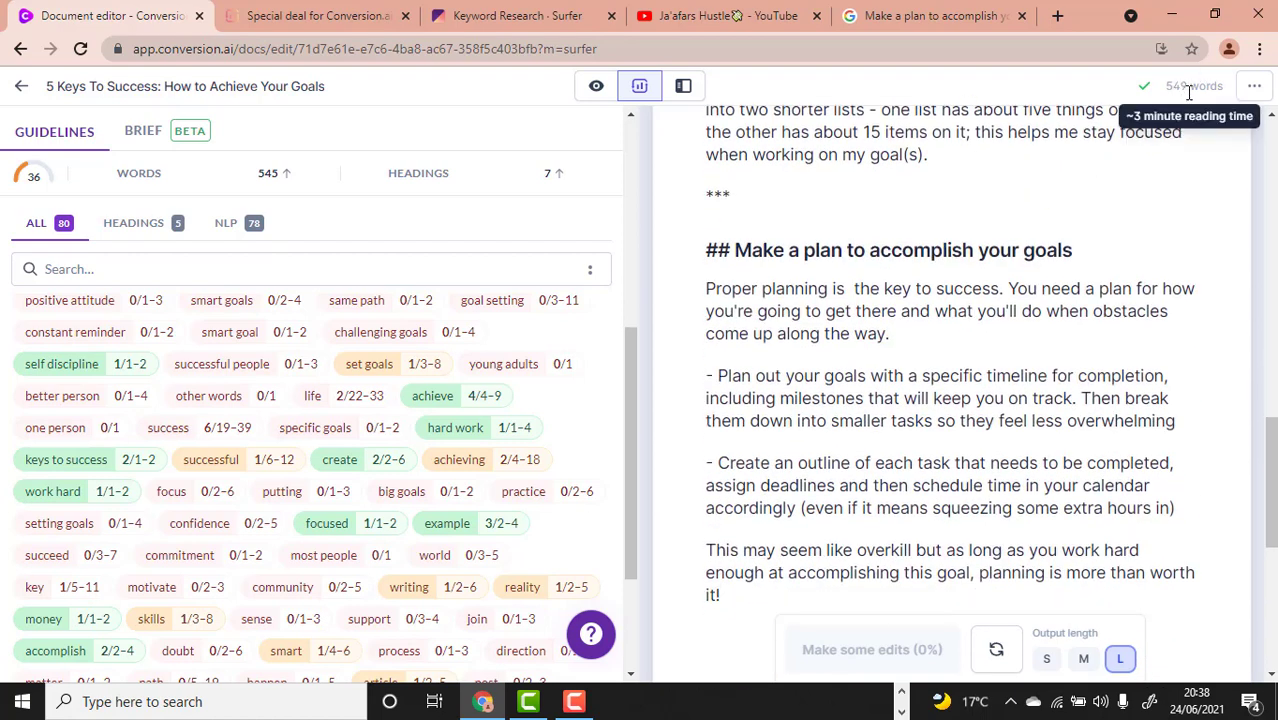
scroll(1050, 442, up, 3)
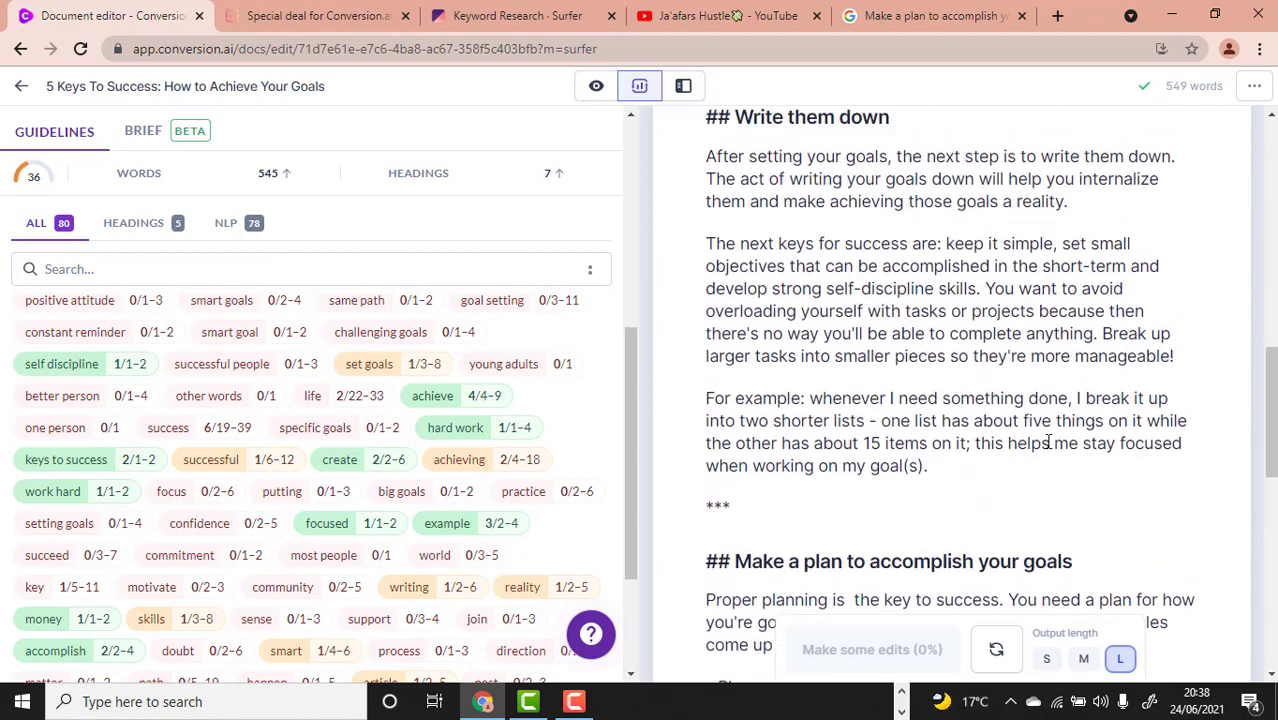
scroll(1033, 439, down, 2)
scroll(1033, 439, down, 4)
Step: Remove the extra blank line above the "Create a supportive environment" heading and add an empty paragraph below it
click(798, 314)
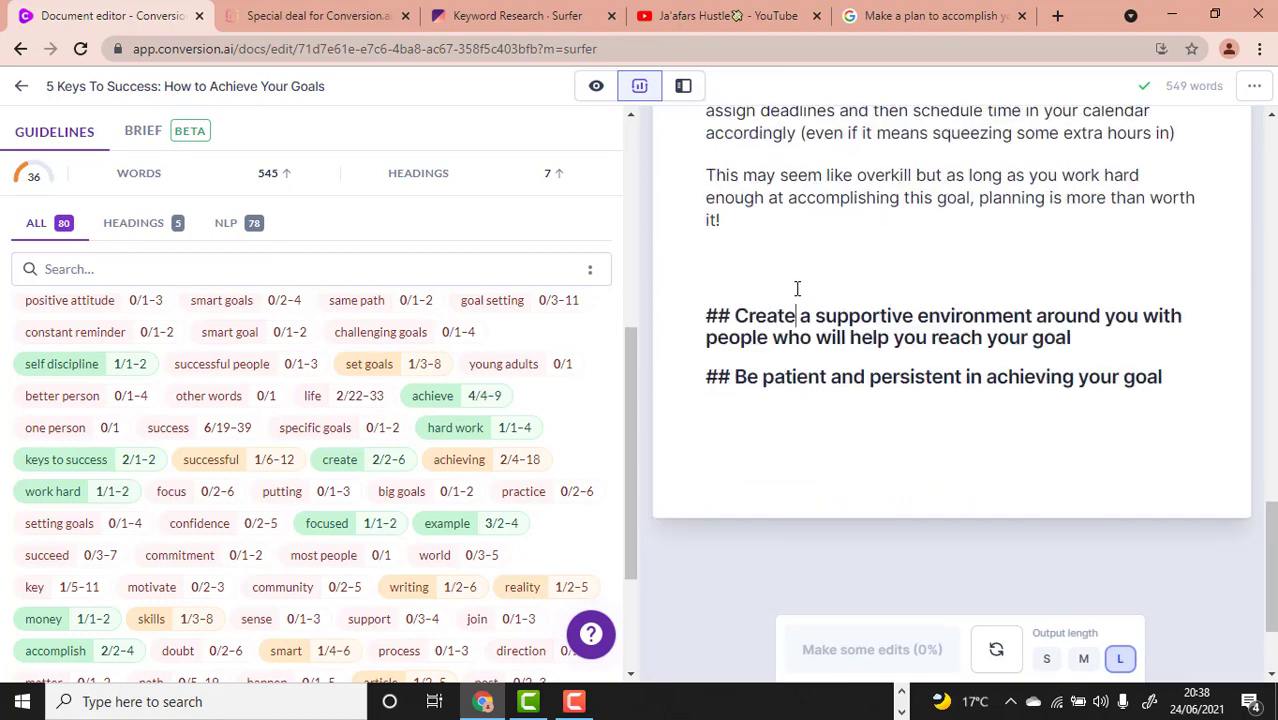
click(772, 270)
key(BackSpace)
click(1065, 273)
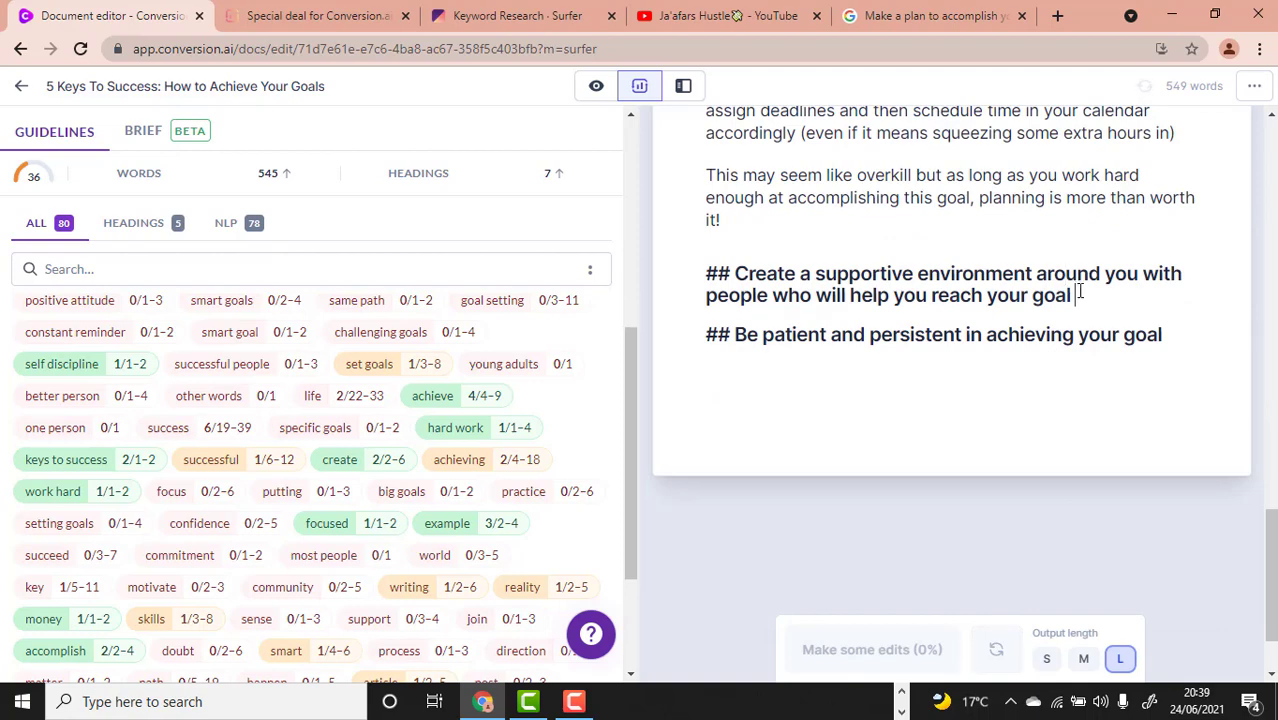
click(1080, 292)
key(Return)
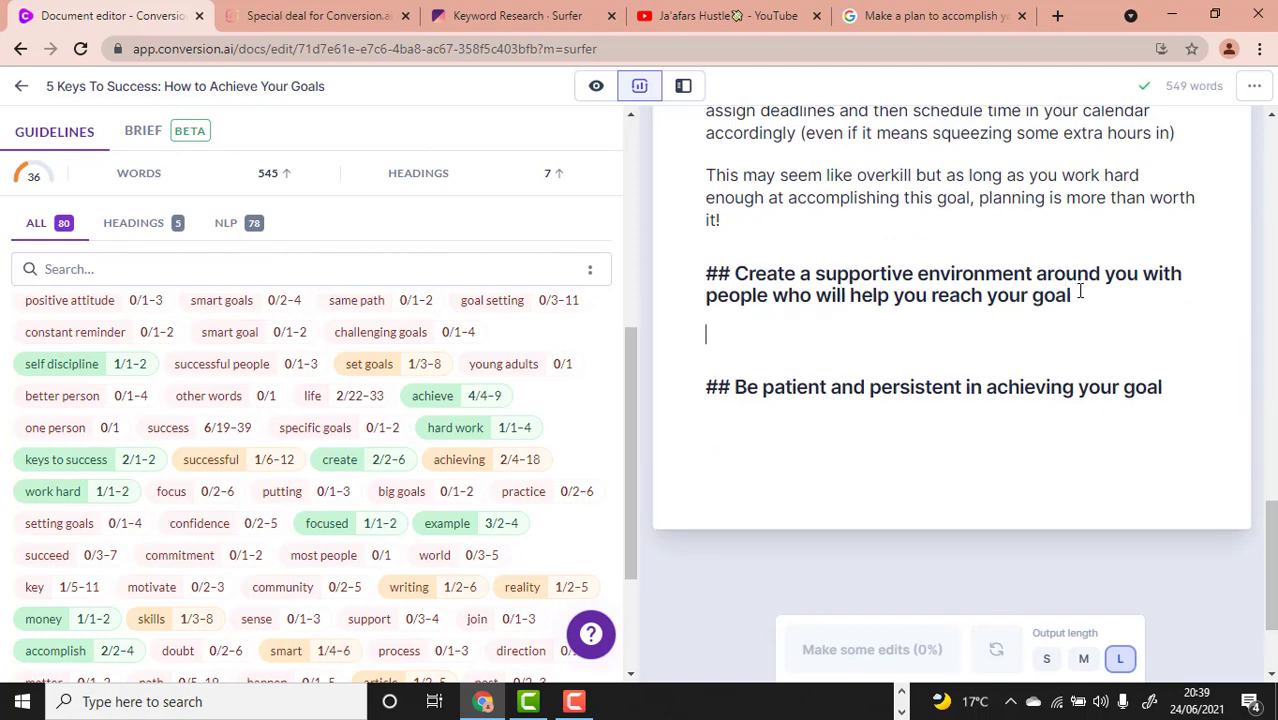
Step: Reread the earlier sections of the article and examine the keyword guidelines for terms to include
scroll(1157, 382, up, 5)
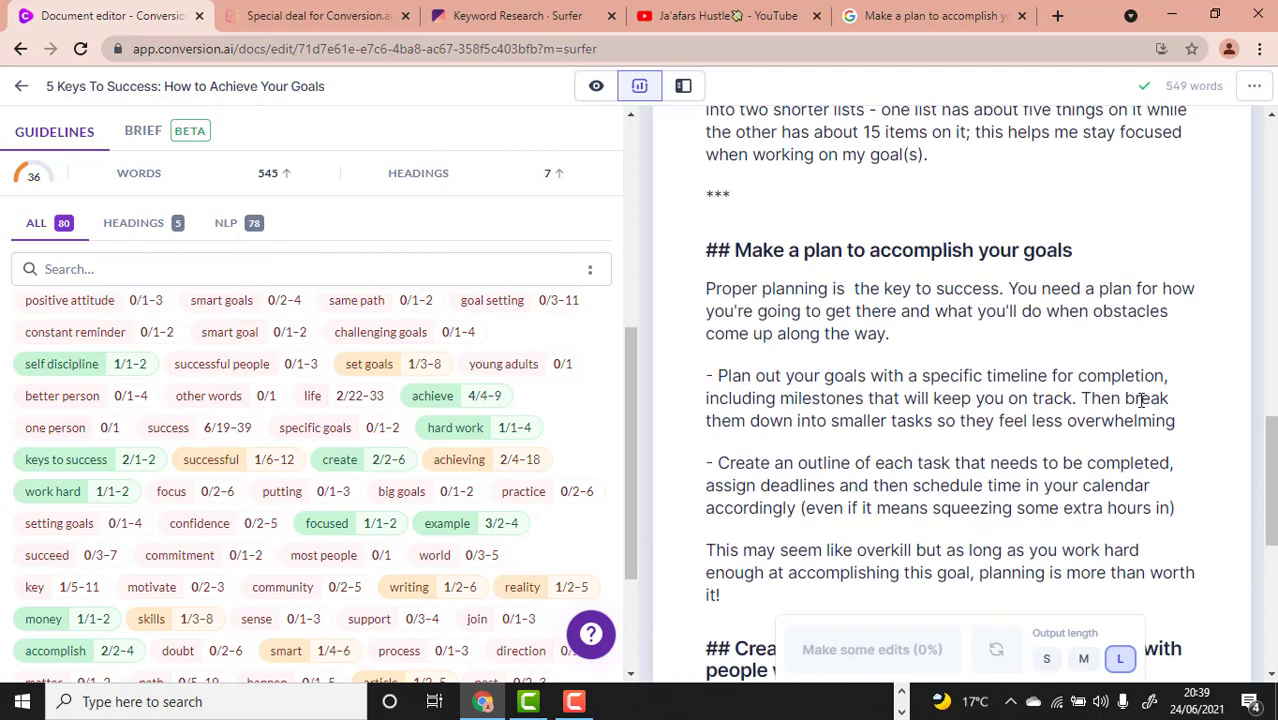
scroll(1125, 410, up, 5)
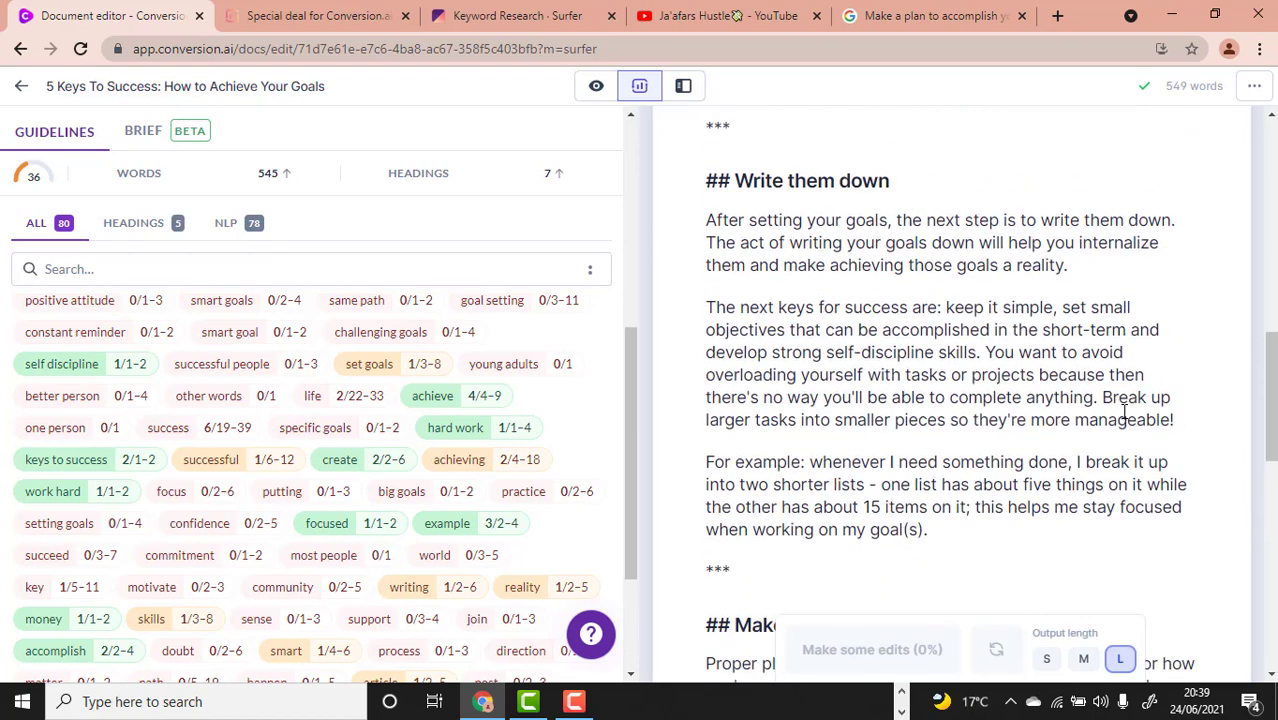
scroll(1125, 410, up, 2)
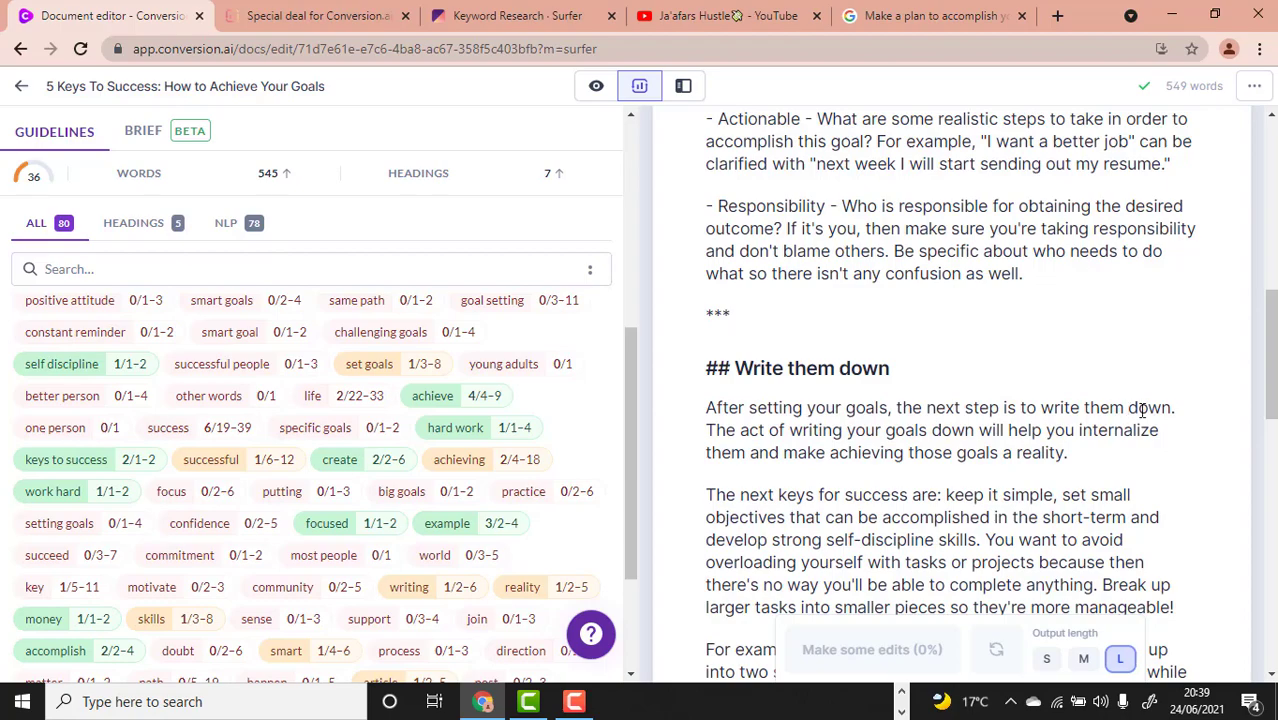
scroll(1141, 410, up, 1)
scroll(1141, 410, down, 4)
scroll(1141, 410, up, 5)
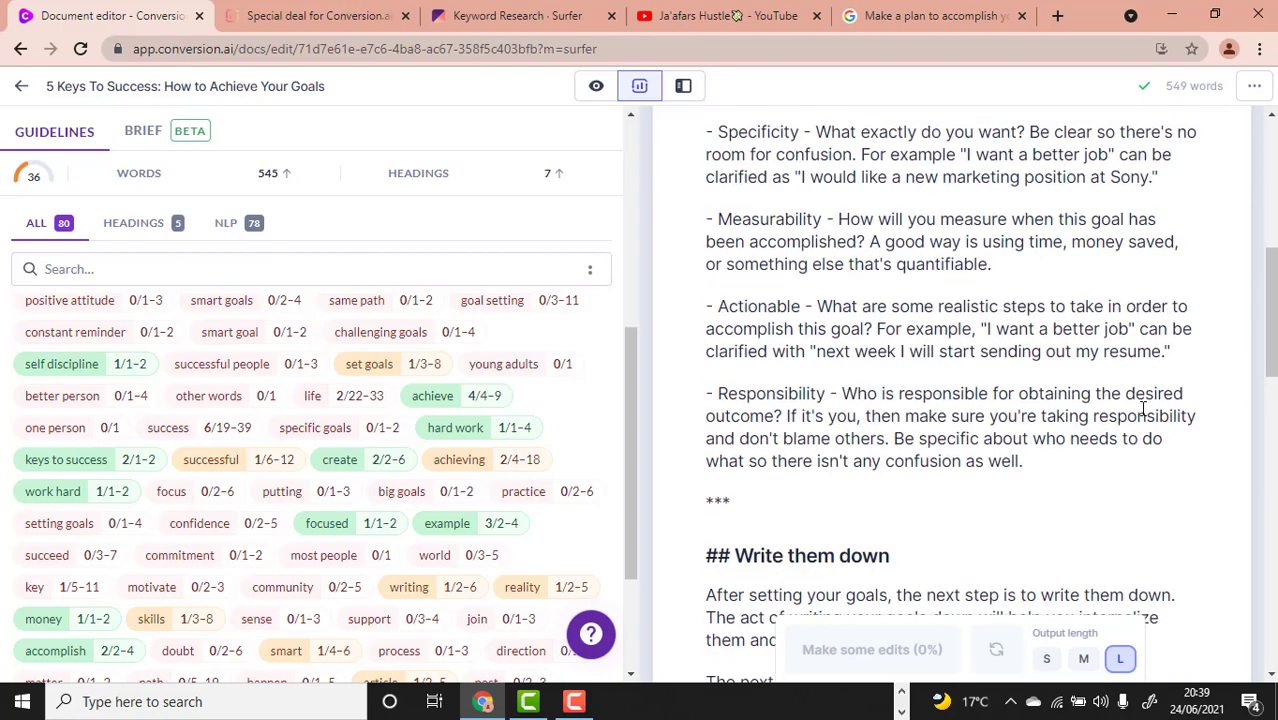
scroll(1141, 410, up, 5)
scroll(1141, 410, down, 9)
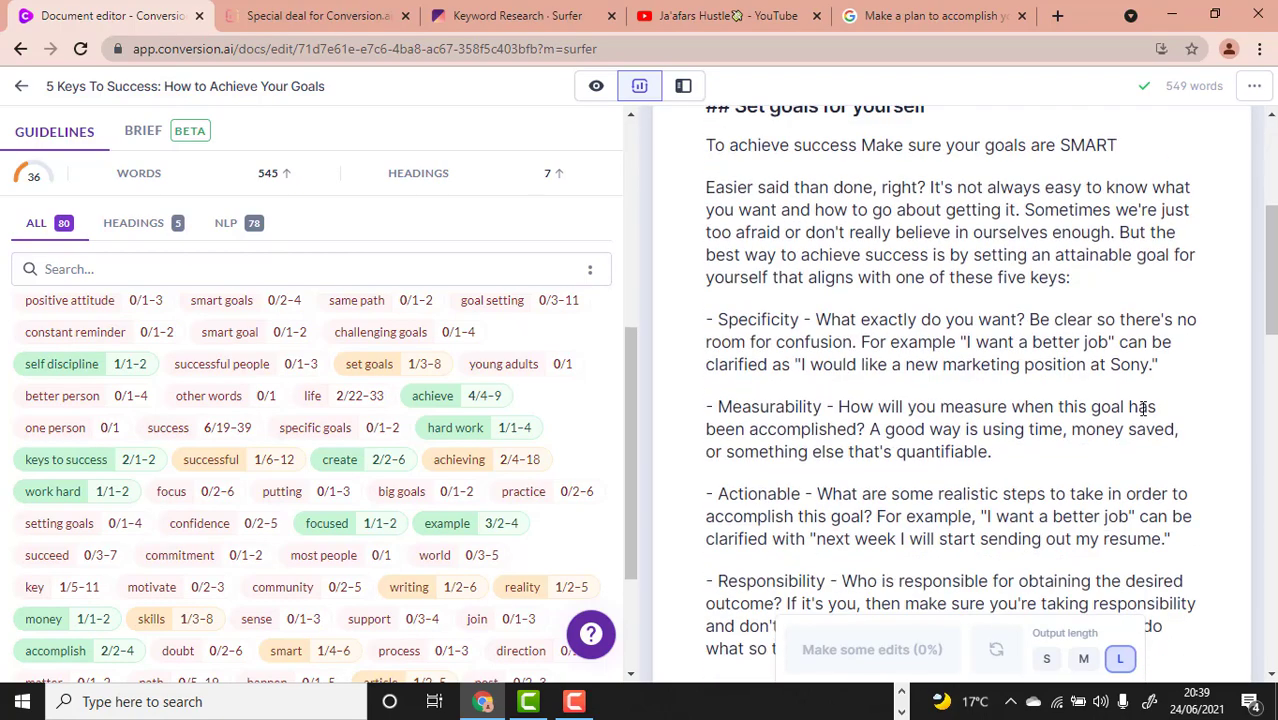
scroll(1143, 408, down, 7)
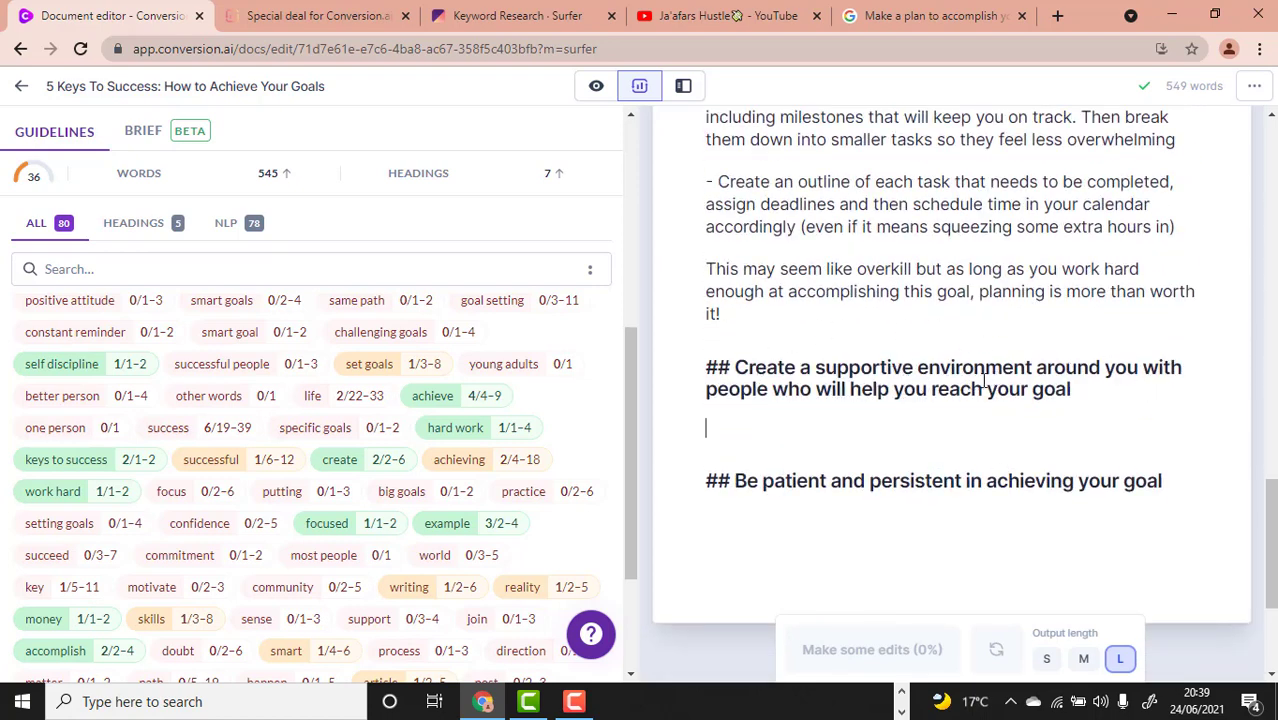
click(824, 410)
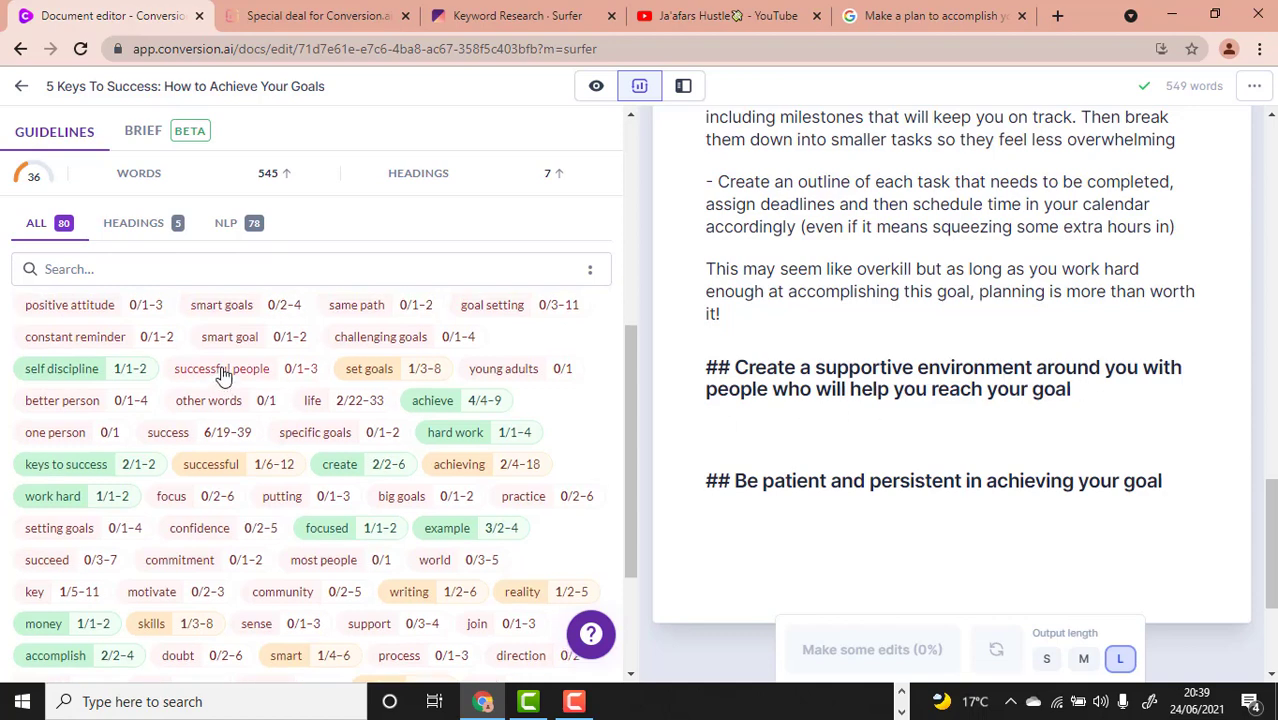
scroll(222, 371, up, 4)
scroll(502, 373, down, 3)
scroll(914, 434, up, 1)
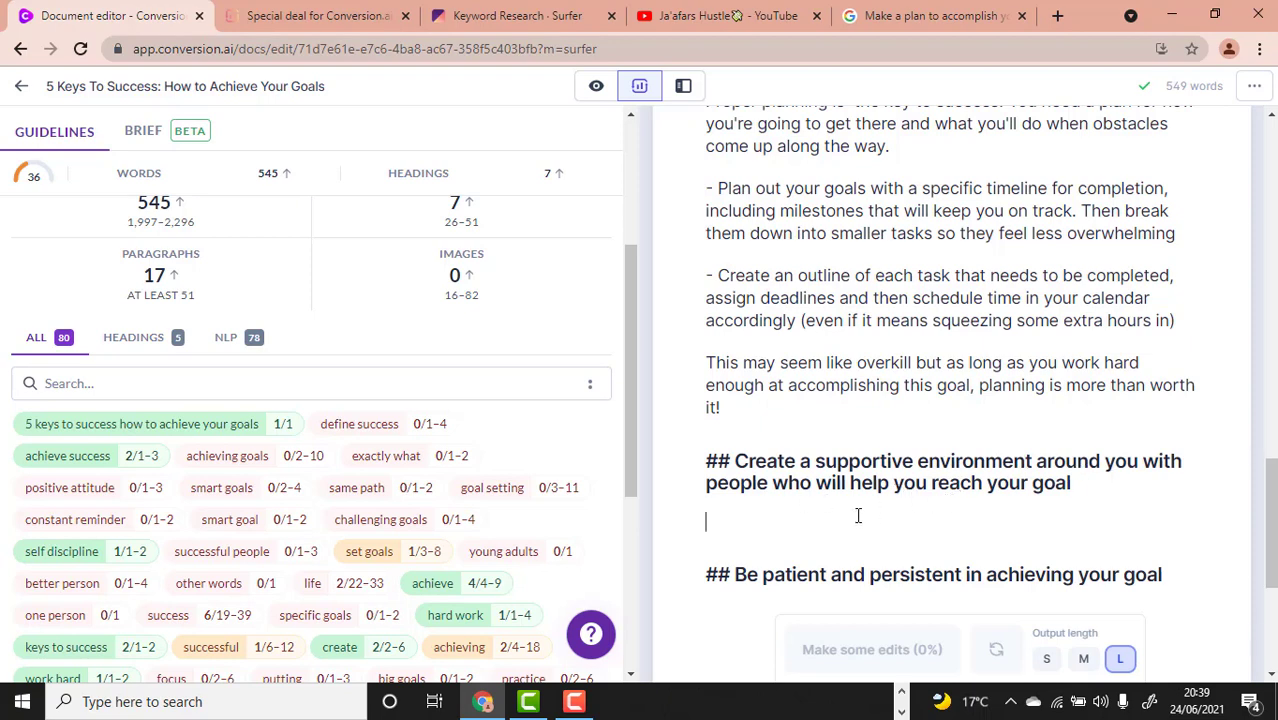
scroll(462, 516, down, 3)
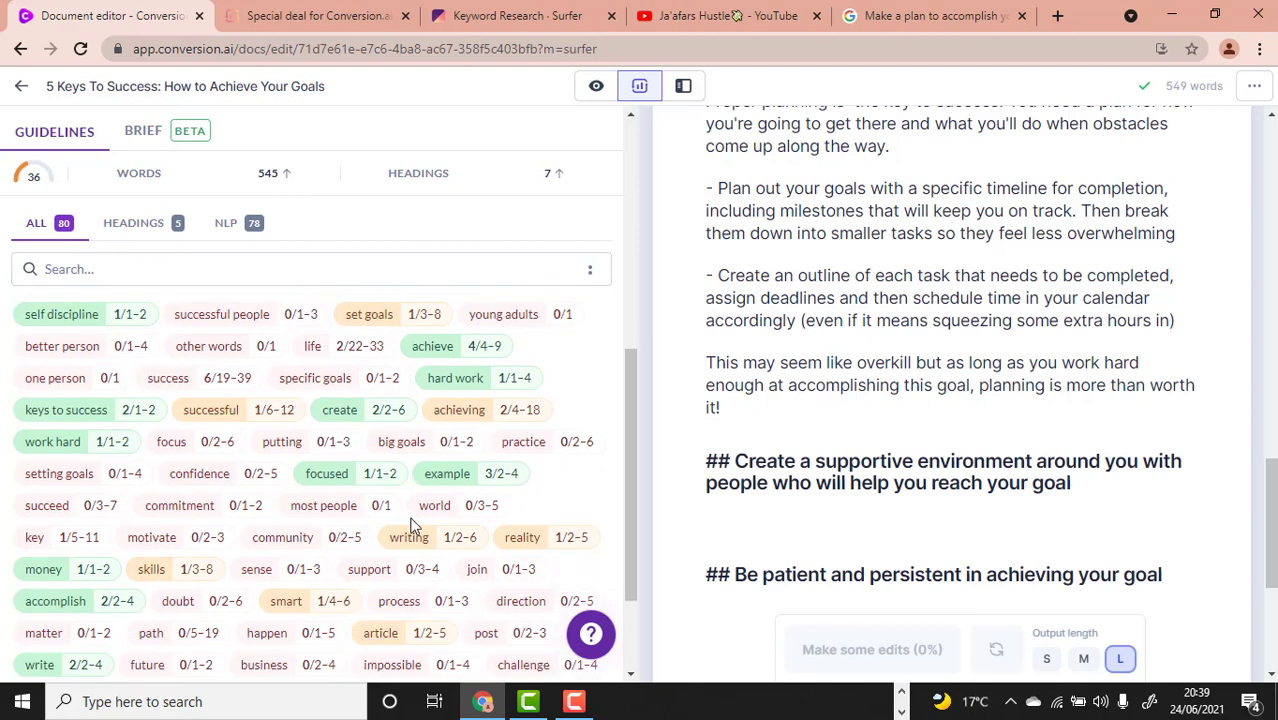
scroll(414, 530, down, 2)
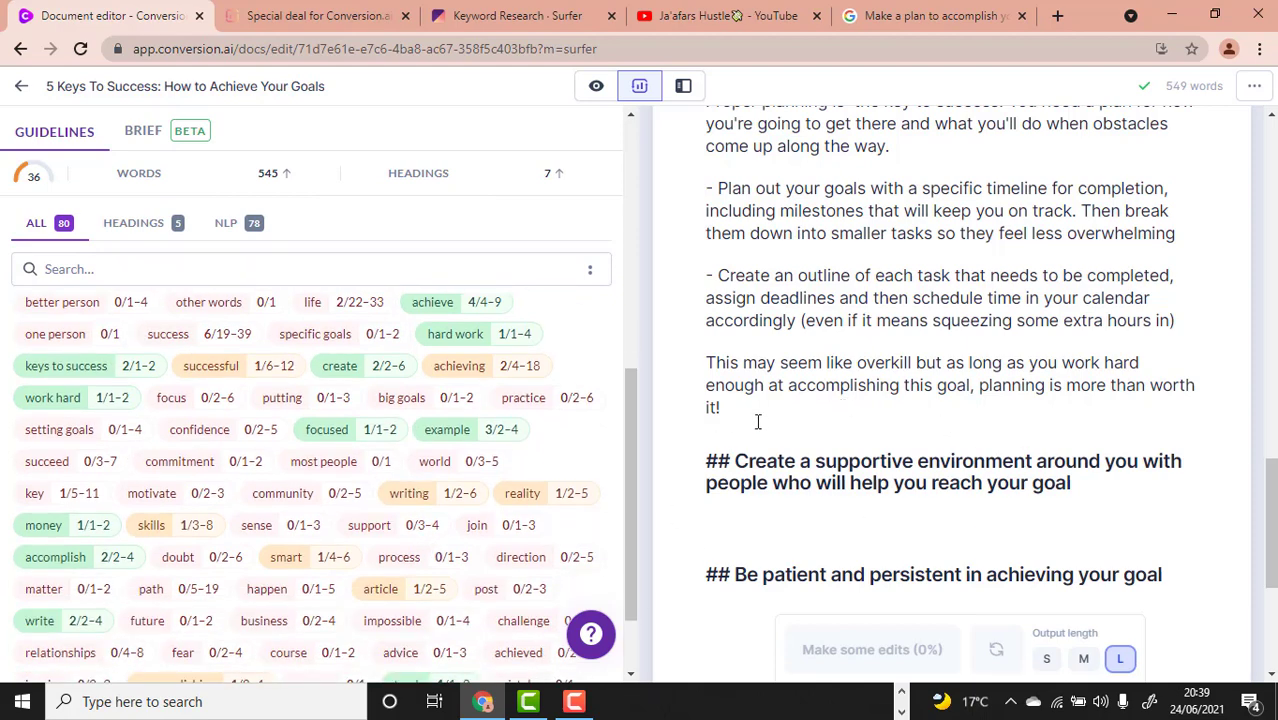
Step: Try copying the "This may seem like overkill" paragraph below the "Create a supportive environment" heading, and undo the paste
drag(757, 421, 707, 366)
right_click(731, 373)
click(824, 448)
click(770, 516)
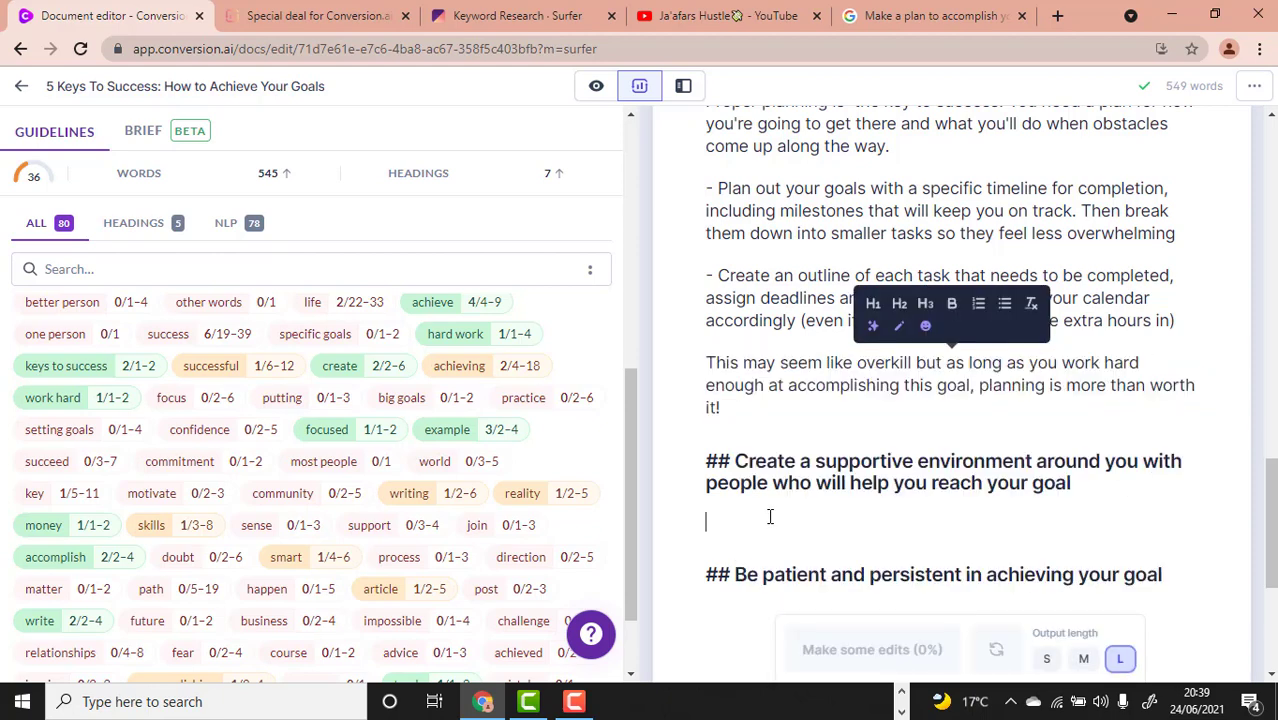
right_click(770, 516)
click(822, 372)
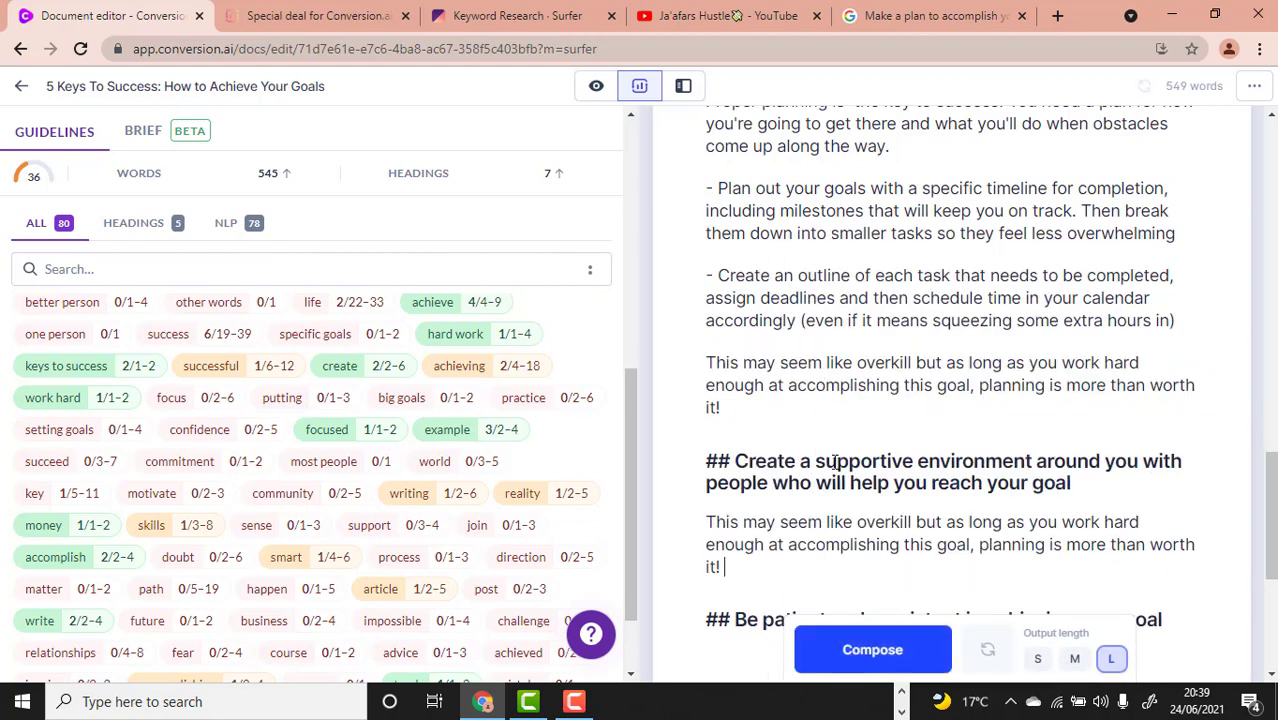
key(ctrl+z)
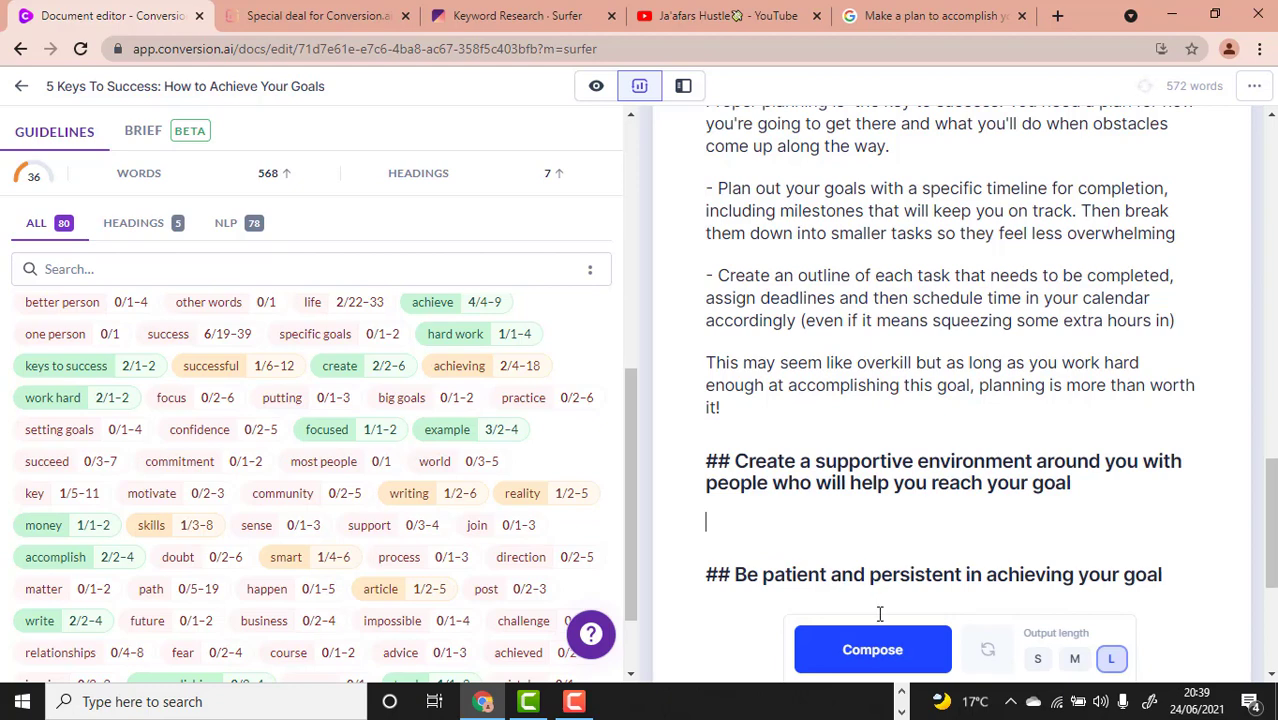
Step: Compose a long AI text for the "Create a supportive environment" section and read through it
click(882, 645)
scroll(964, 510, down, 1)
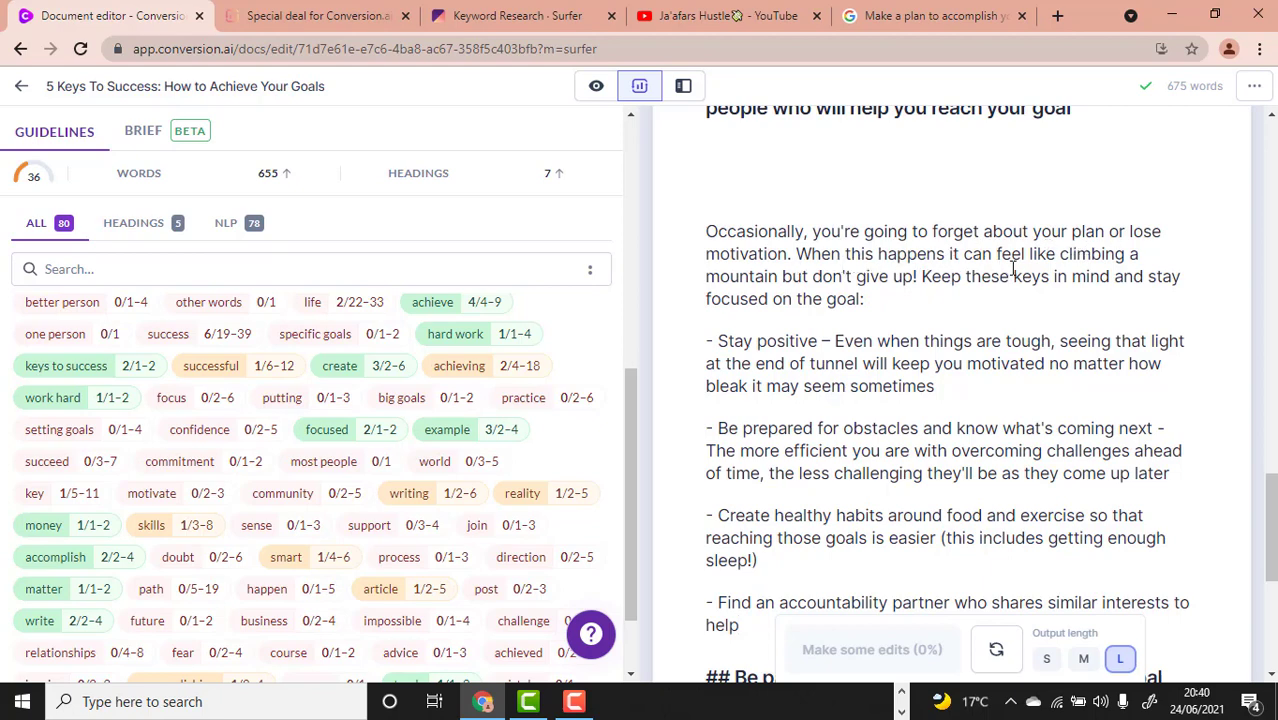
scroll(819, 452, down, 1)
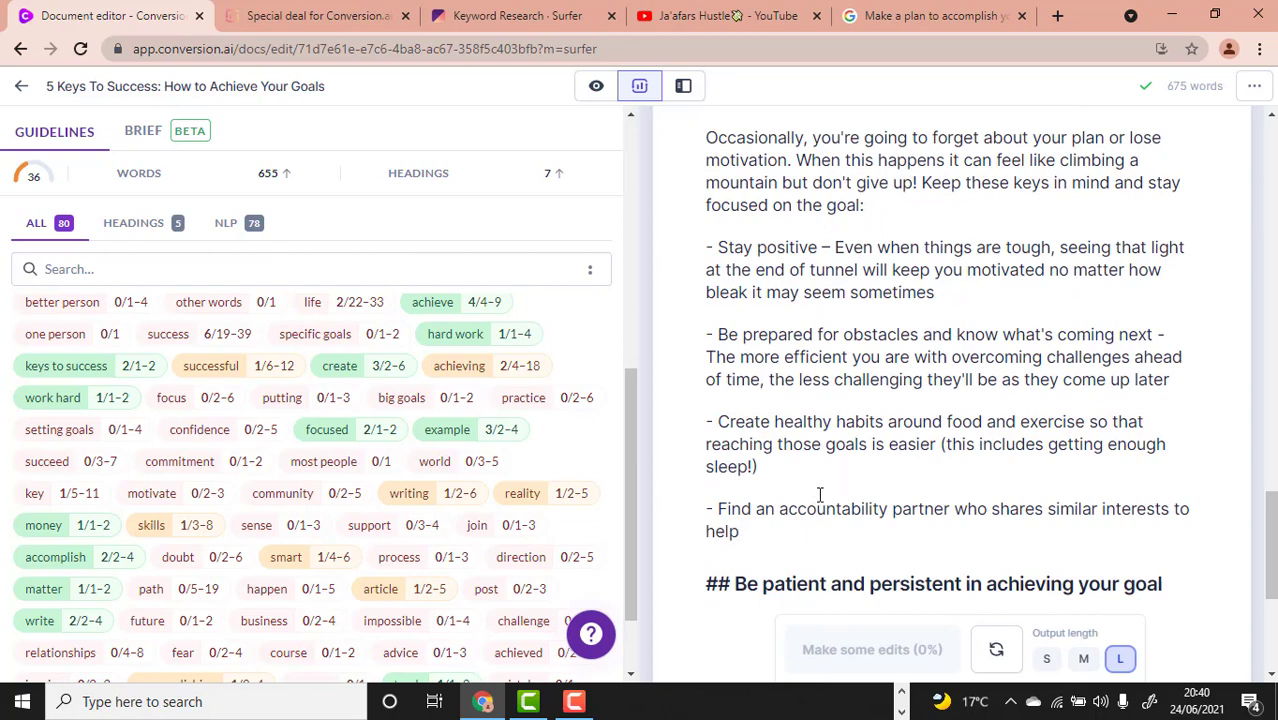
Step: Try twice to delete the composed text between the last two headings, undoing each deletion
scroll(784, 529, up, 1)
drag(745, 626, 691, 228)
key(BackSpace)
key(BackSpace)
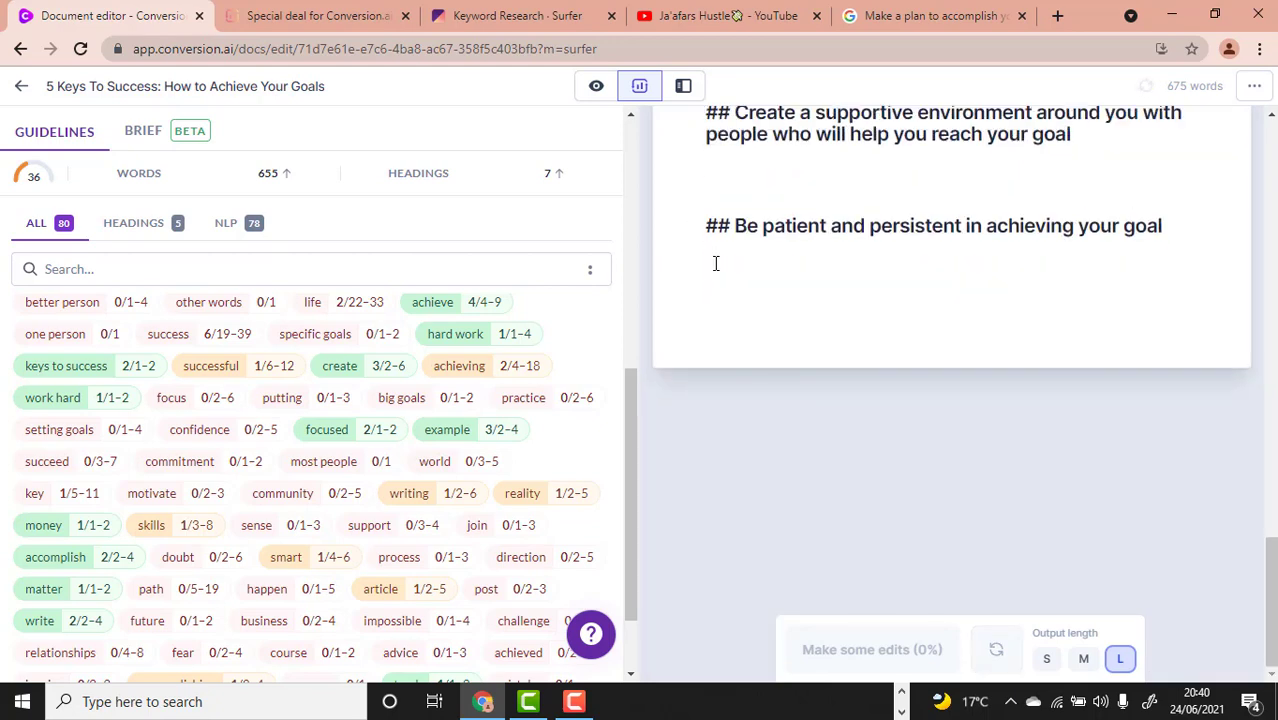
key(ctrl+z)
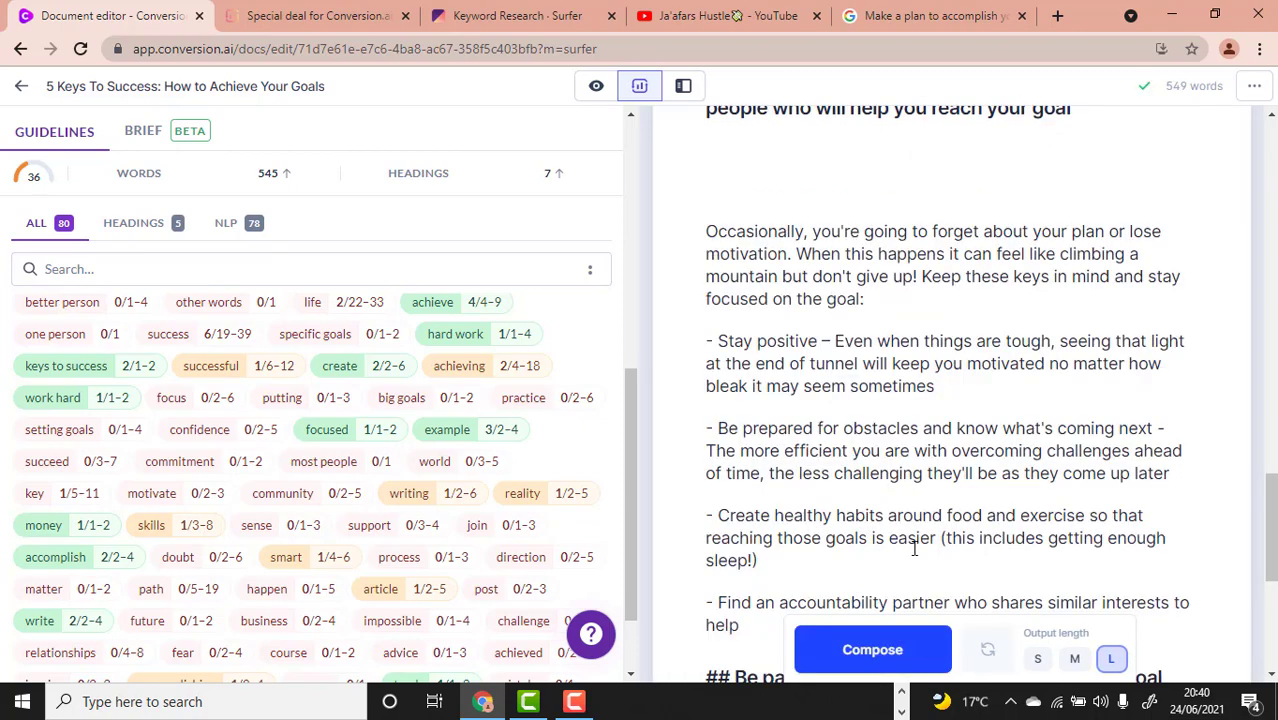
drag(708, 225, 998, 524)
key(BackSpace)
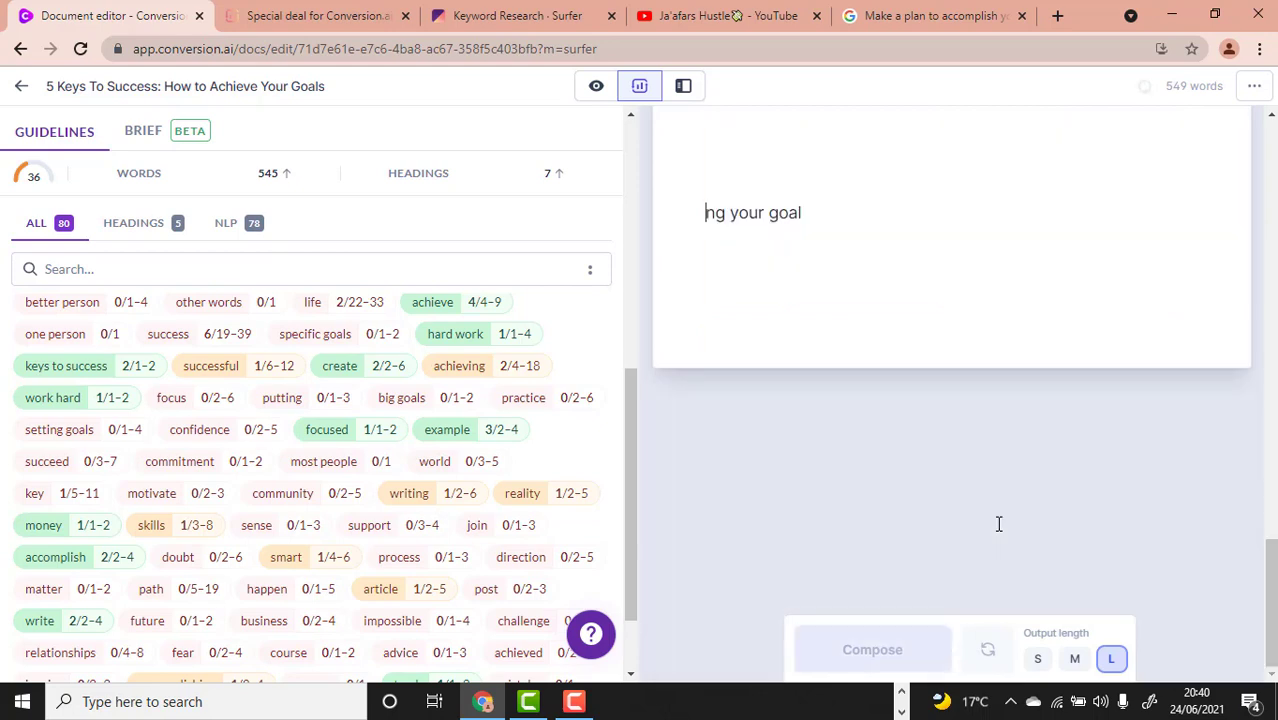
key(ctrl+z)
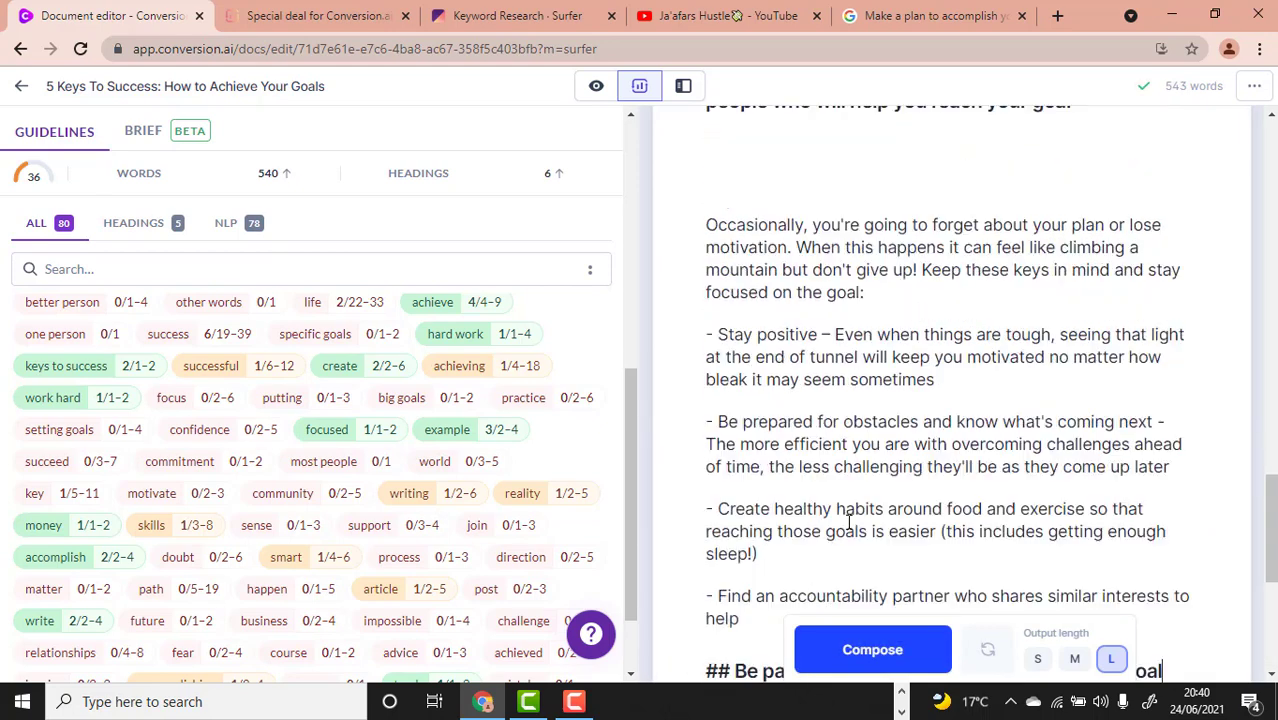
Step: Delete the composed text between the "Create a supportive environment" heading and the "Be patient and persistent" heading
scroll(860, 490, down, 2)
key(ctrl+z)
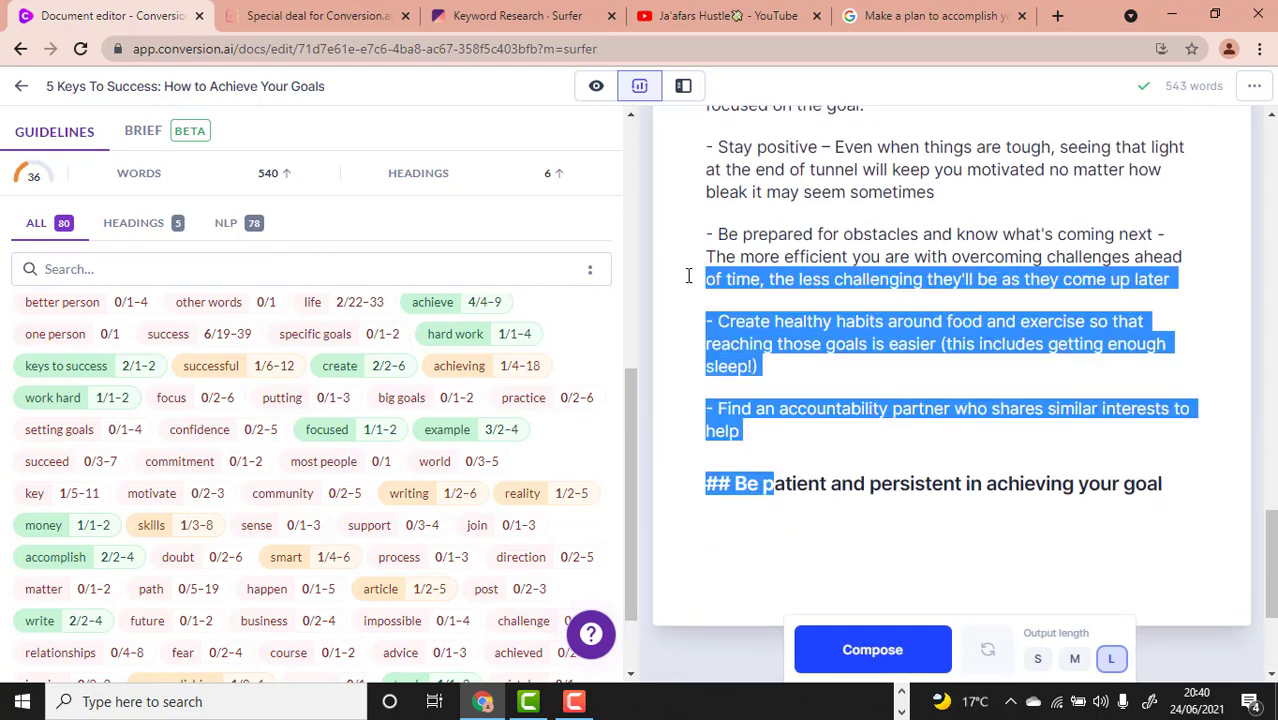
key(ctrl+z)
drag(765, 432, 733, 242)
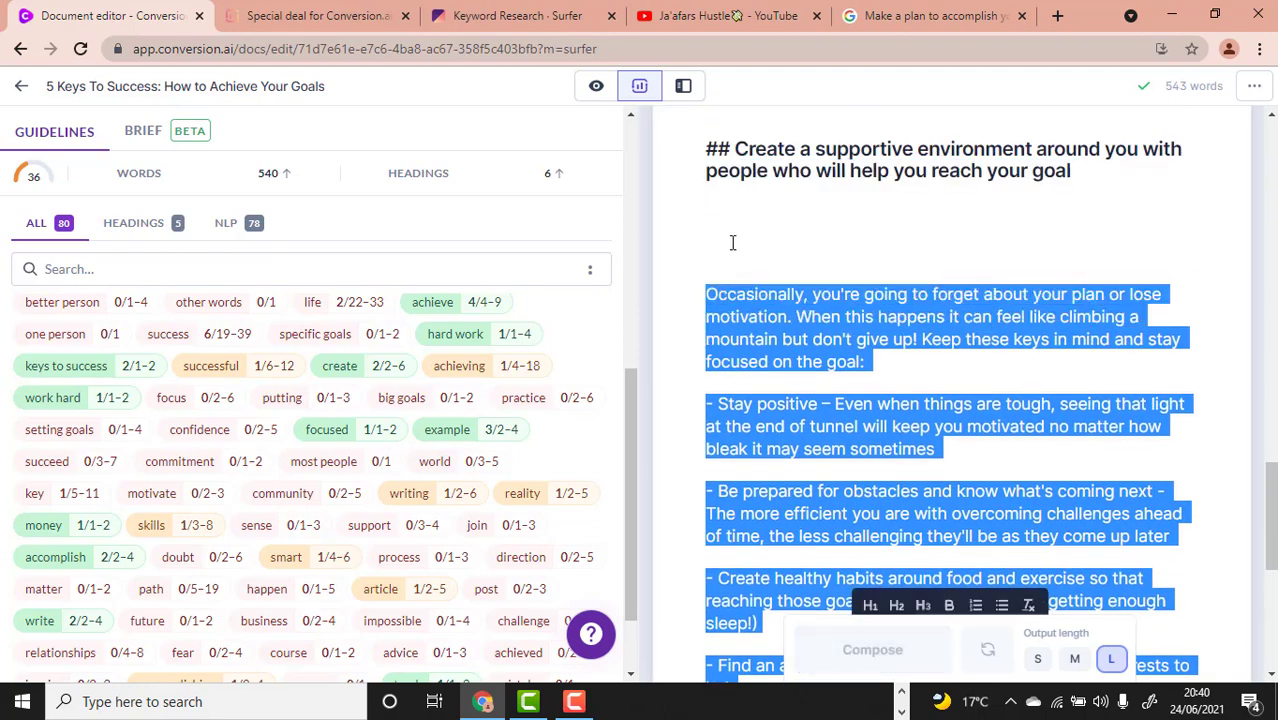
key(BackSpace)
scroll(733, 242, up, 1)
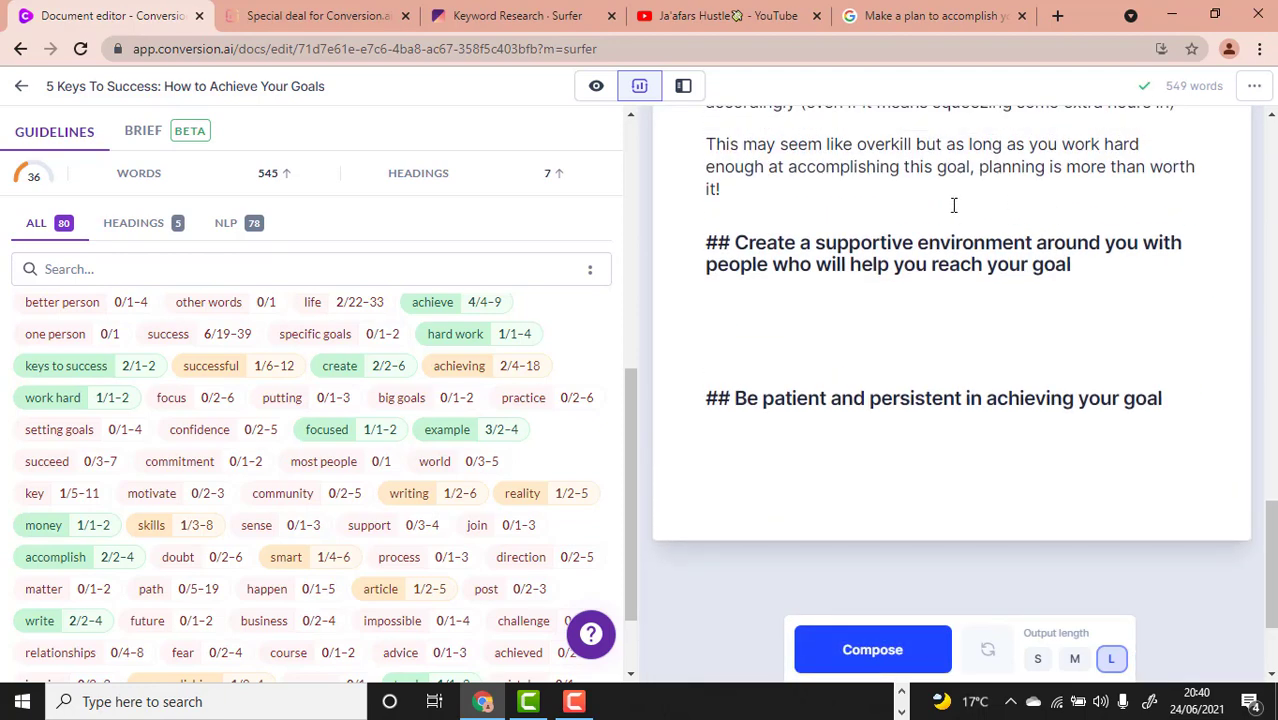
Step: Insert a "***" separator line between the "This may seem like overkill" paragraph and the "Create a supportive environment" heading
double_click(882, 243)
click(758, 198)
key(Return)
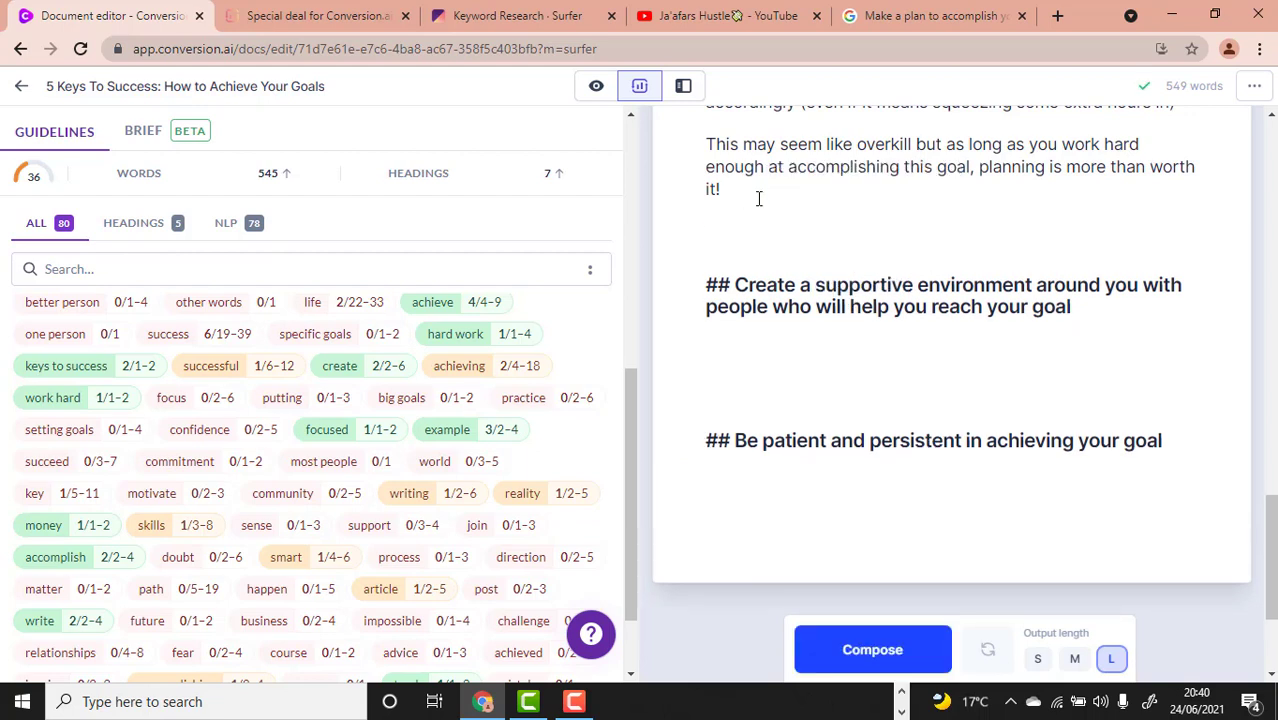
text(**)
Step: Paste the copied paragraph below the "Create a supportive environment" heading, undo the paste, and compose a new long AI text there
click(709, 391)
right_click(735, 348)
click(774, 491)
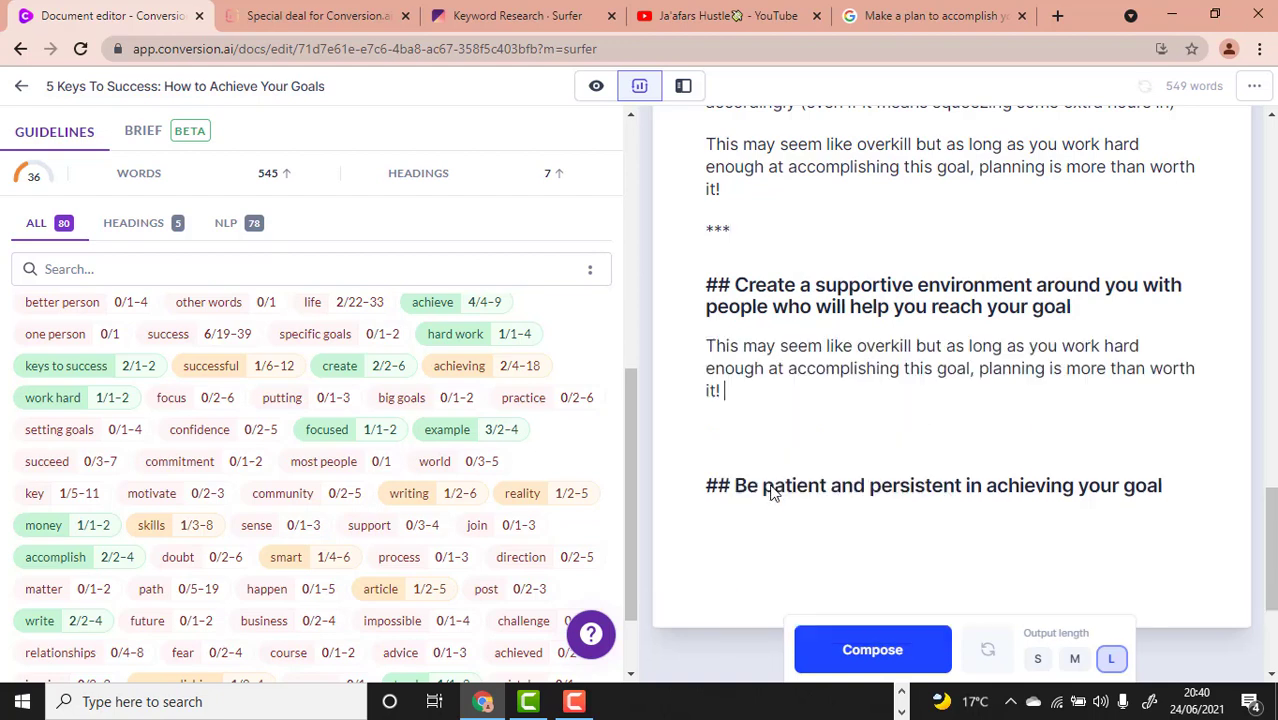
key(ctrl+z)
key(ctrl+j)
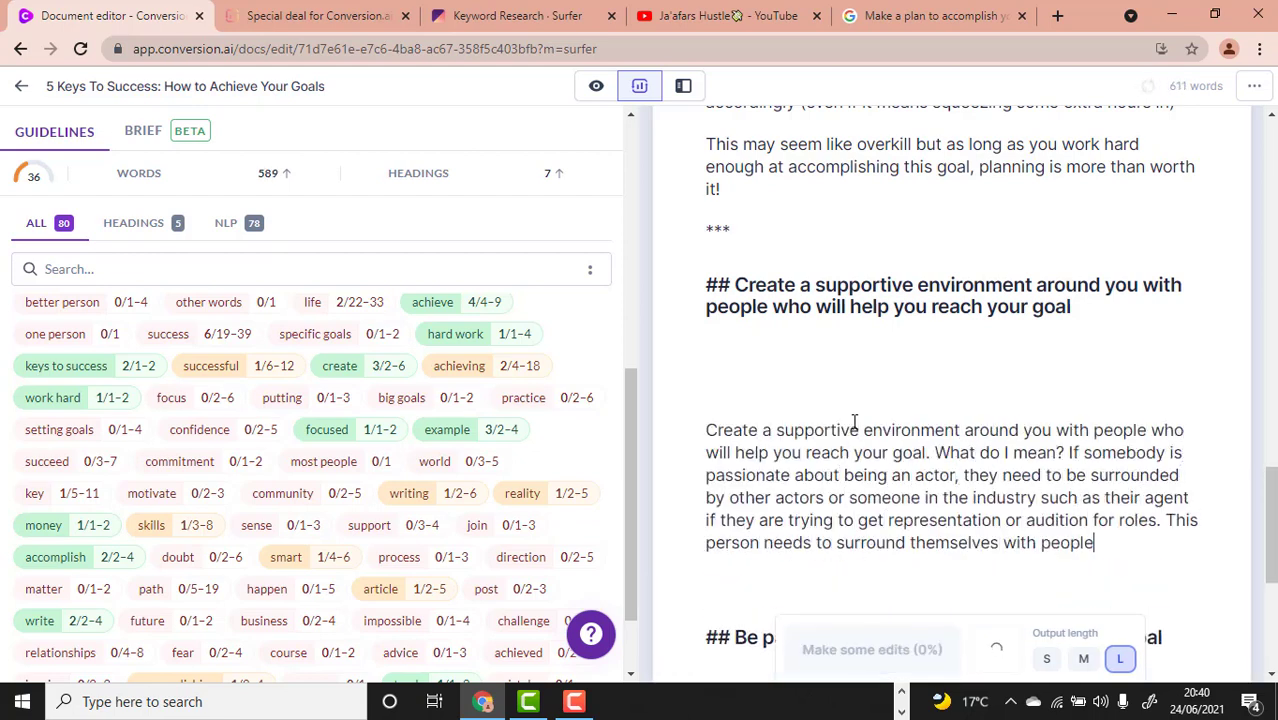
Step: Read the newly composed text and remove the blank lines between it and the "Create a supportive environment" heading
scroll(813, 345, down, 1)
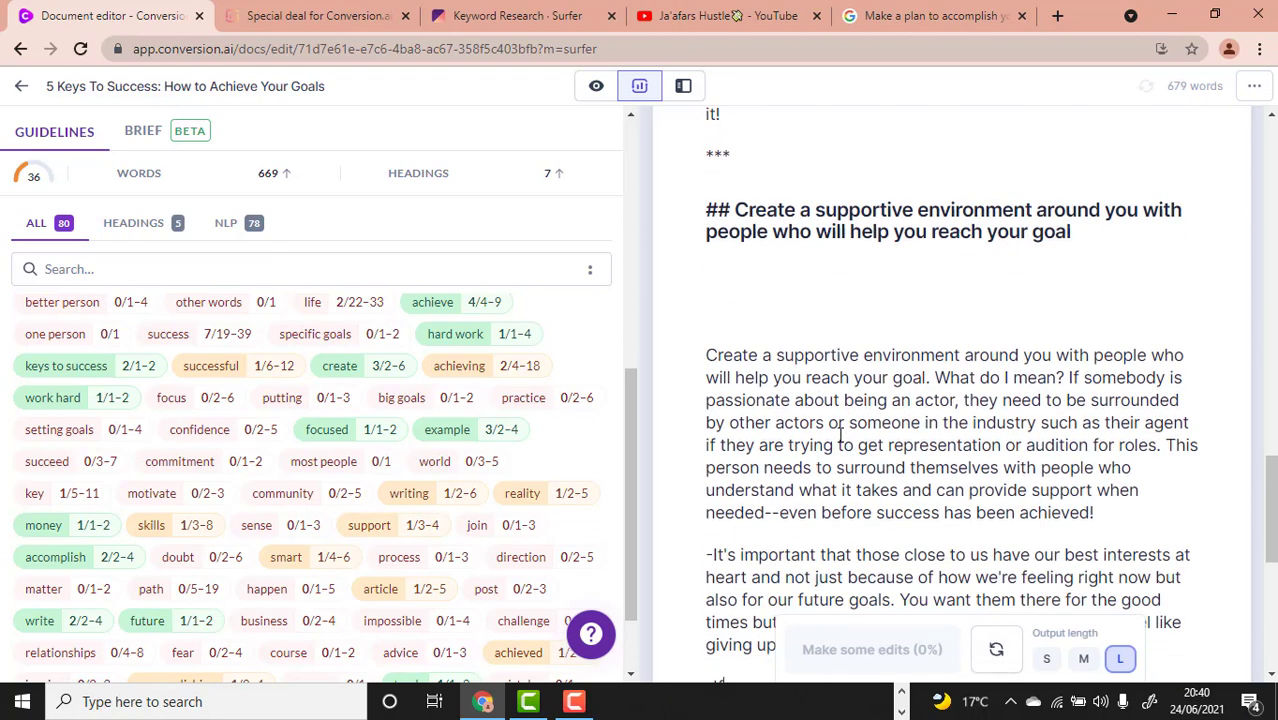
scroll(921, 531, up, 8)
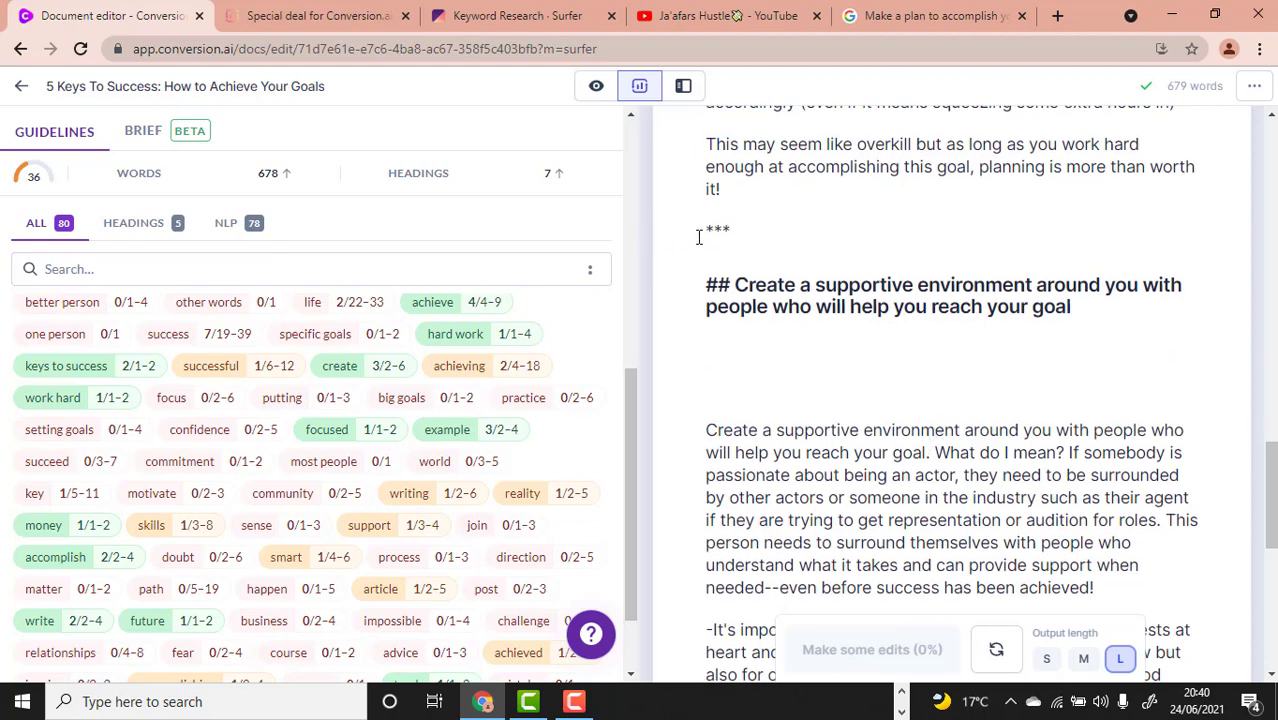
scroll(826, 428, down, 1)
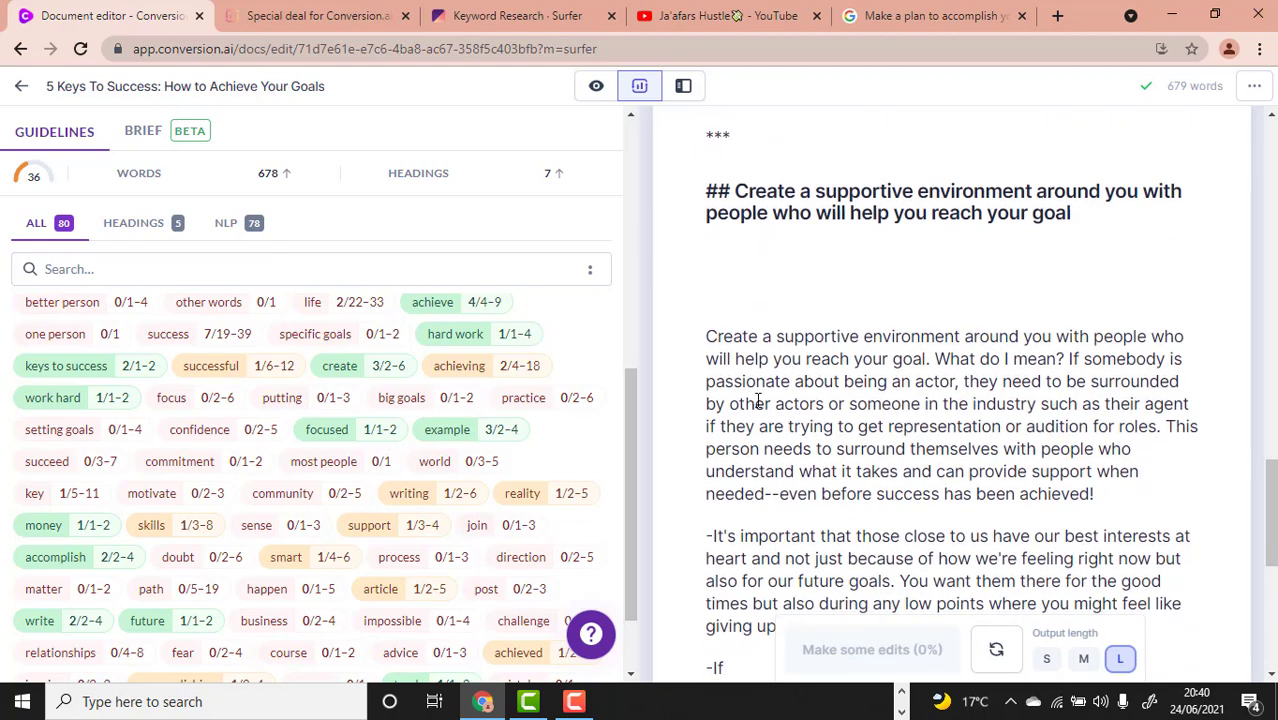
key(BackSpace)
key(BackSpace)
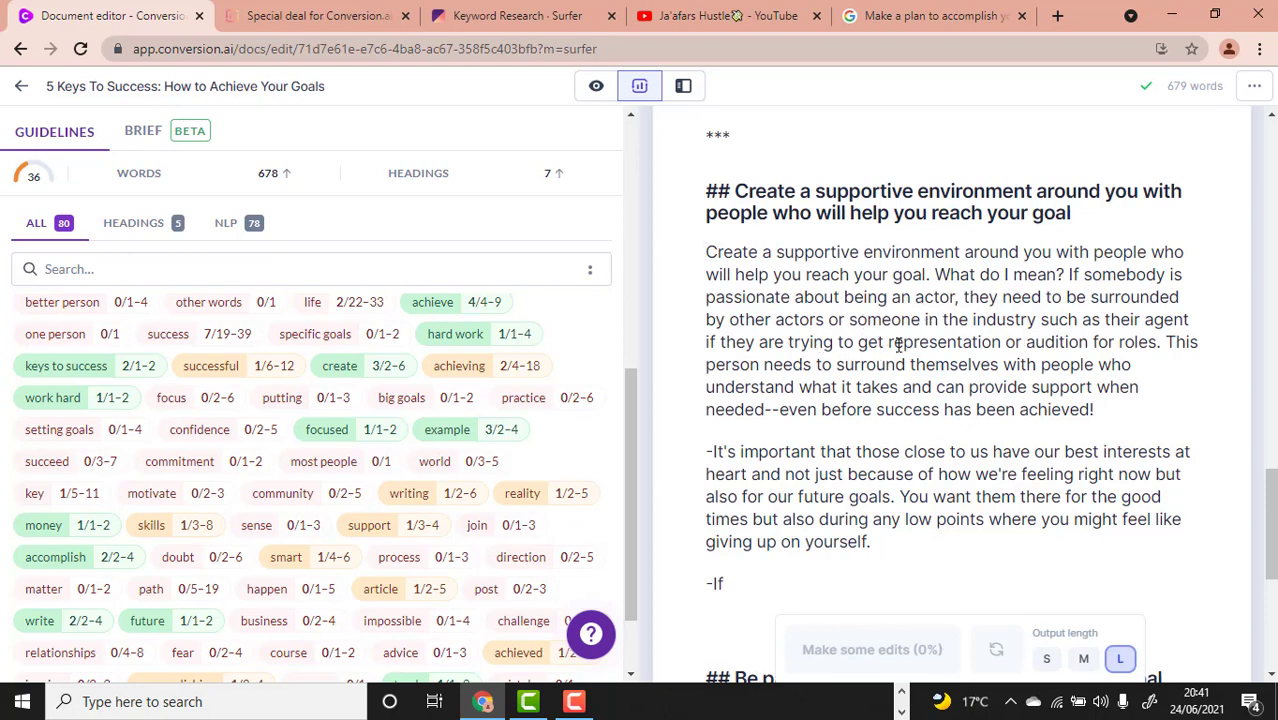
Step: Replace the unfinished "-If" line with a "***" separator and remove the extra blank line above the last heading
scroll(1028, 362, down, 2)
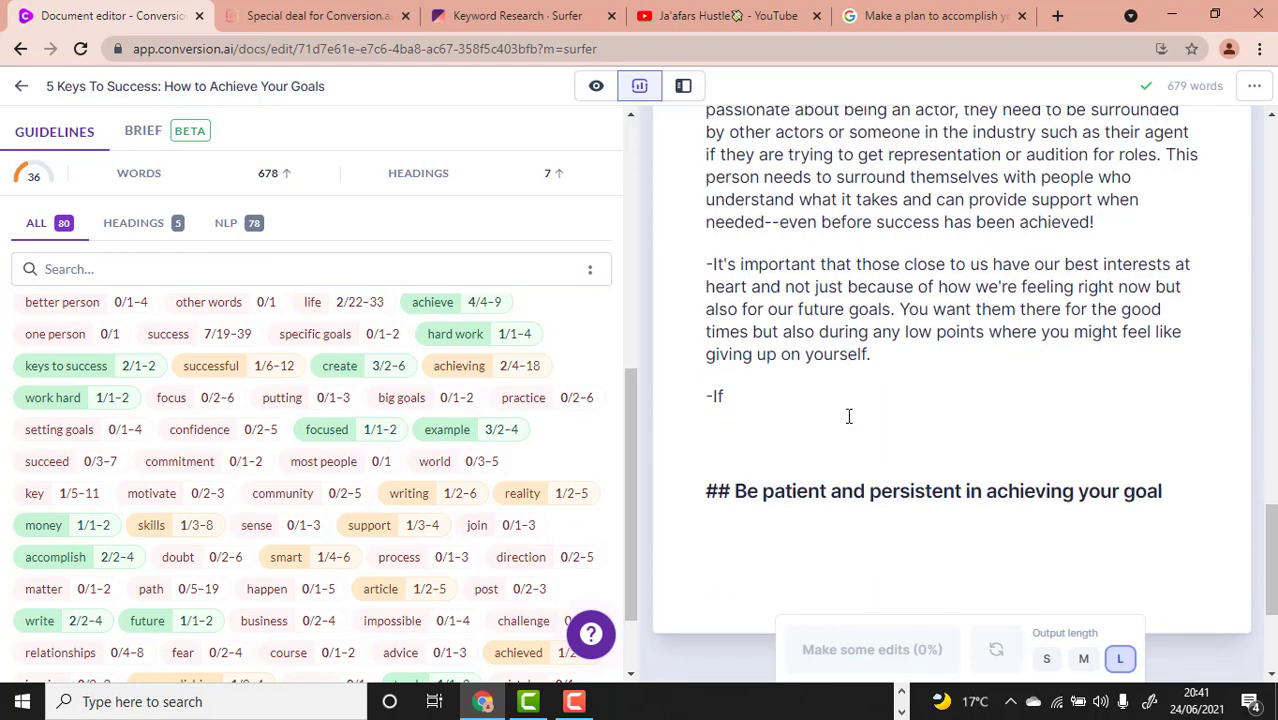
drag(806, 393, 688, 391)
key(BackSpace)
text(***)
click(774, 447)
key(BackSpace)
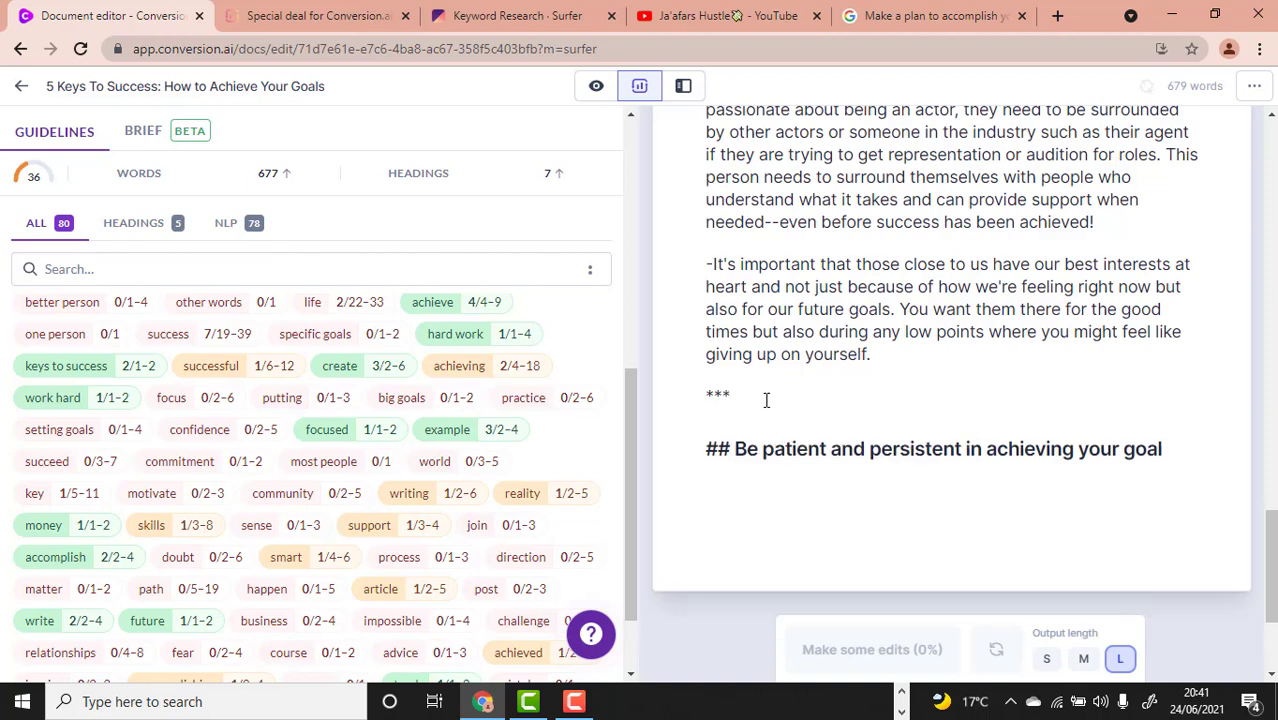
Step: Add an empty line below the "Be patient and persistent" heading and copy the closing sentences of the preceding paragraph
click(1174, 453)
key(Return)
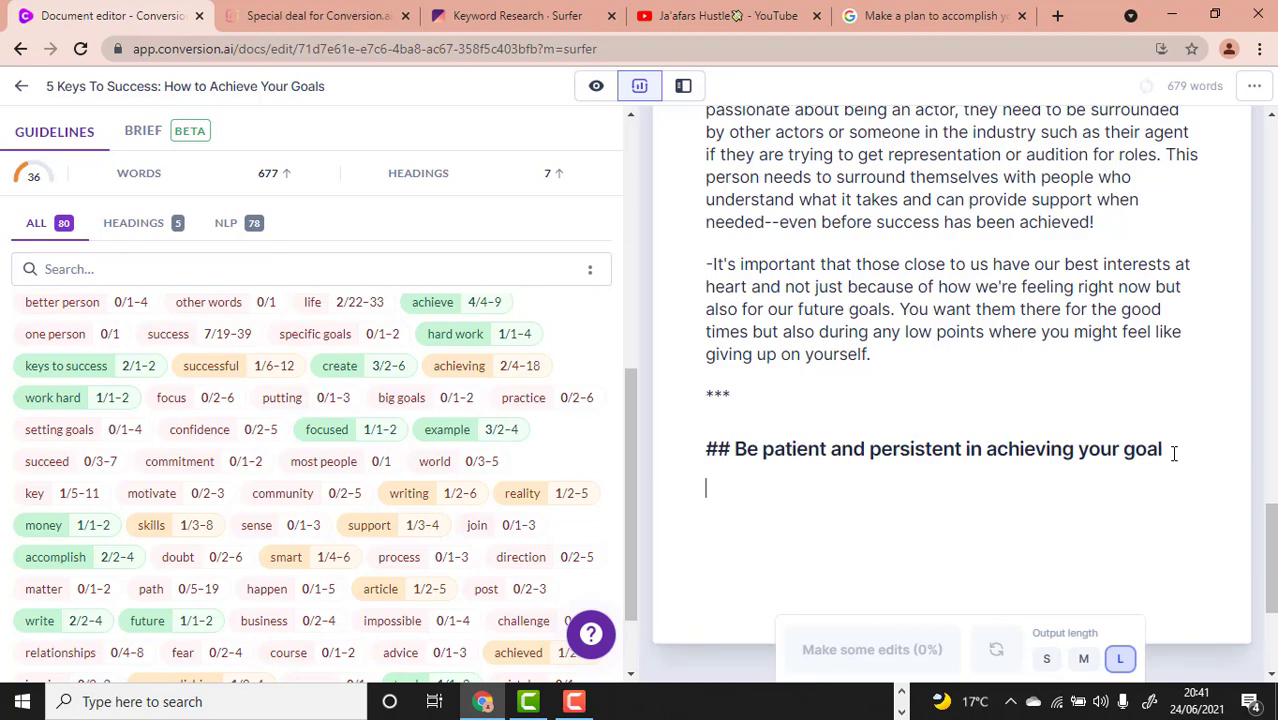
drag(810, 398, 795, 331)
right_click(828, 342)
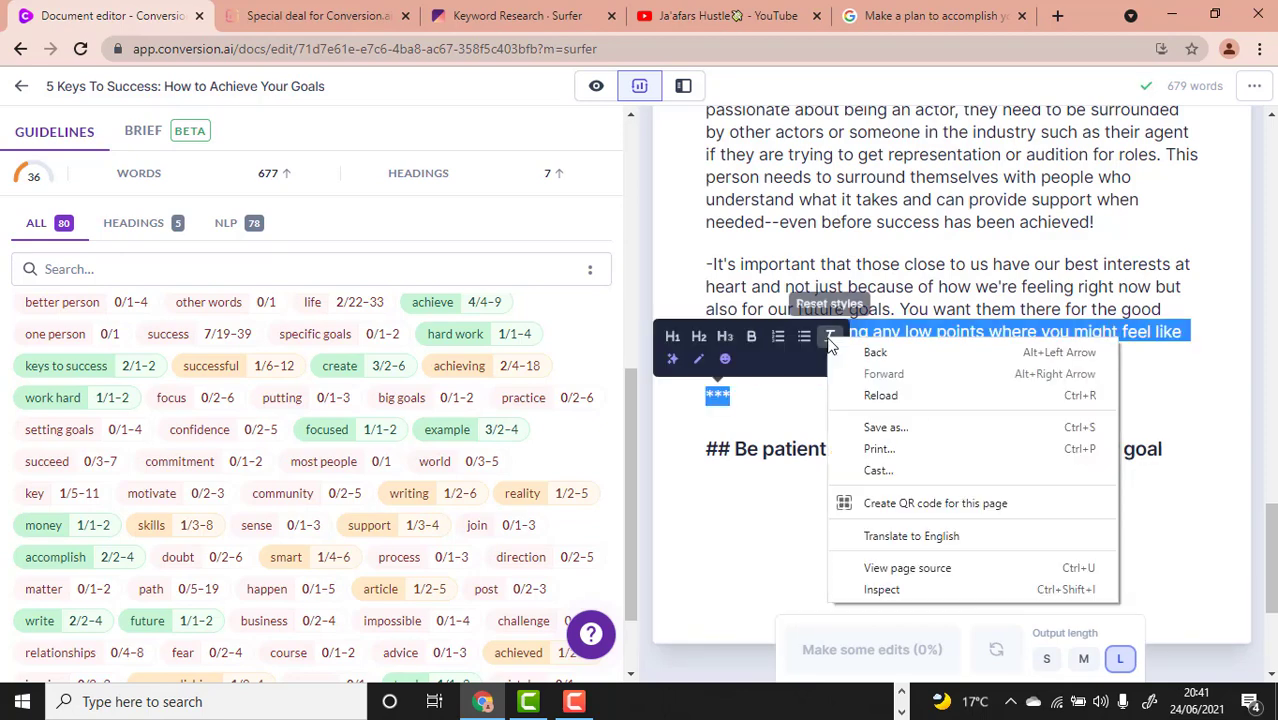
key(Escape)
click(924, 314)
drag(872, 354, 811, 312)
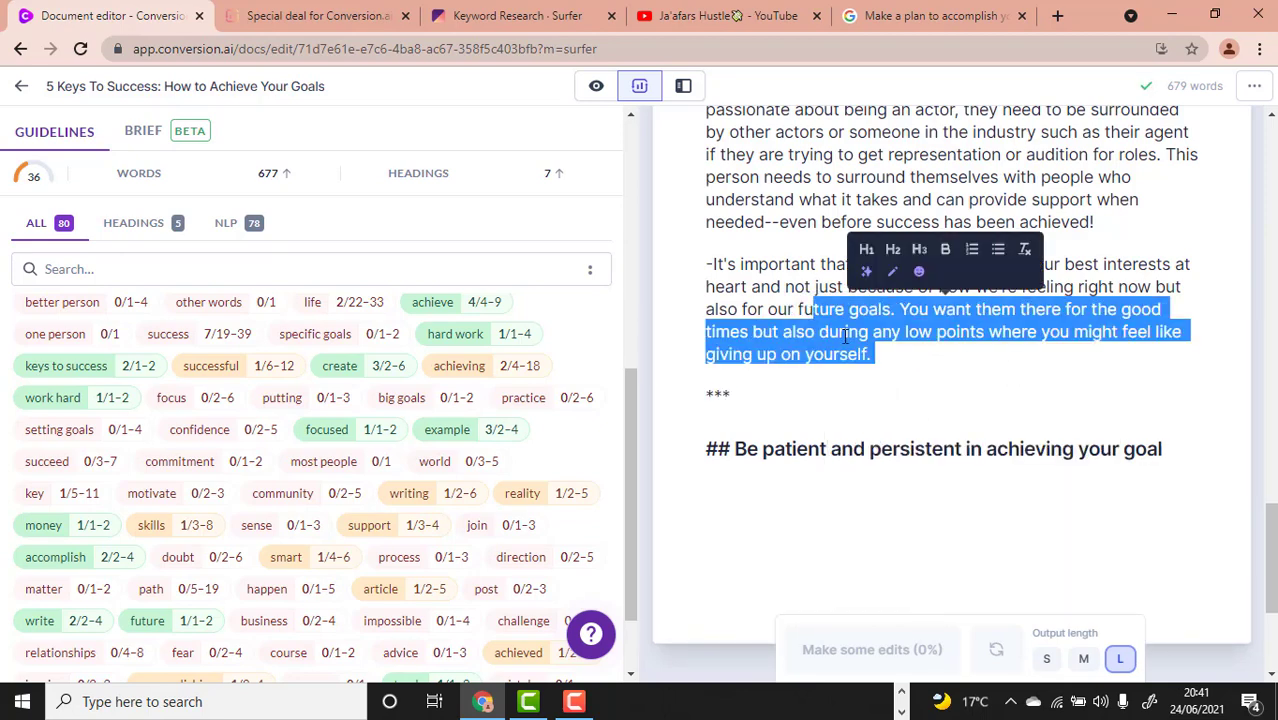
right_click(830, 338)
click(902, 410)
scroll(815, 370, down, 2)
click(765, 315)
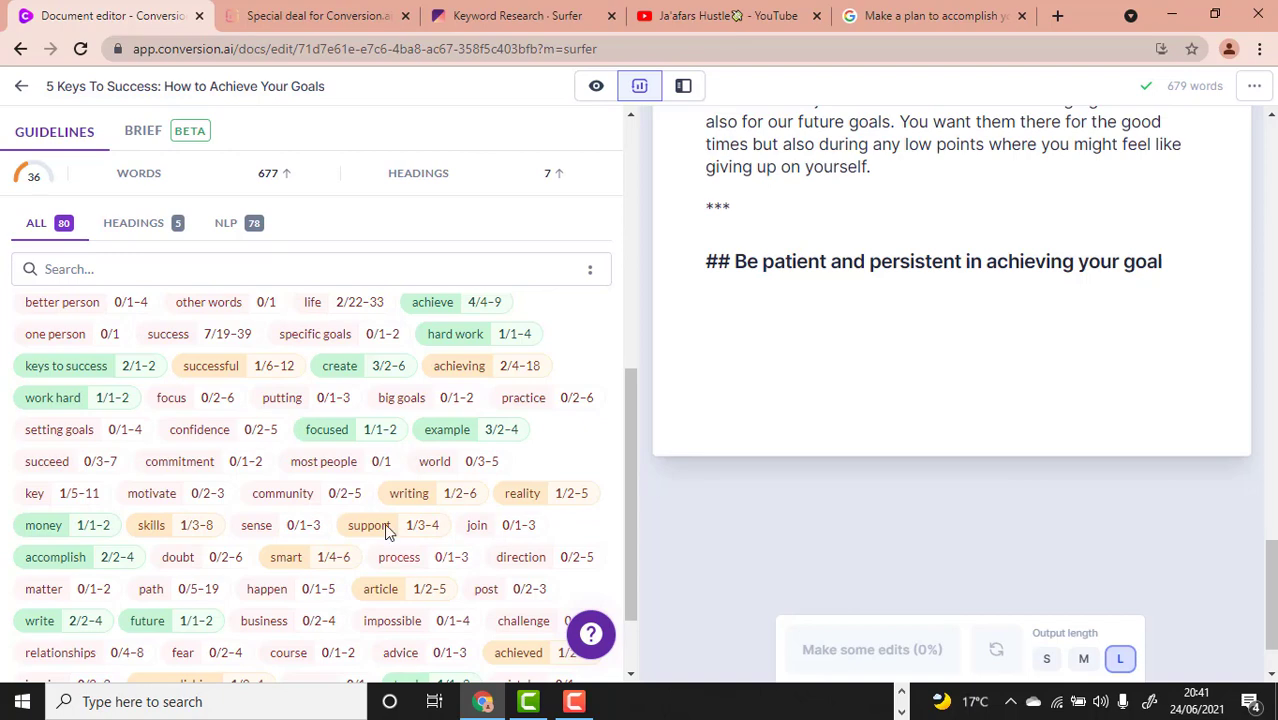
Step: Check the keyword guidelines, paste and undo the copied text below the "Be patient and persistent" heading, and compose a long AI text there
scroll(366, 505, down, 1)
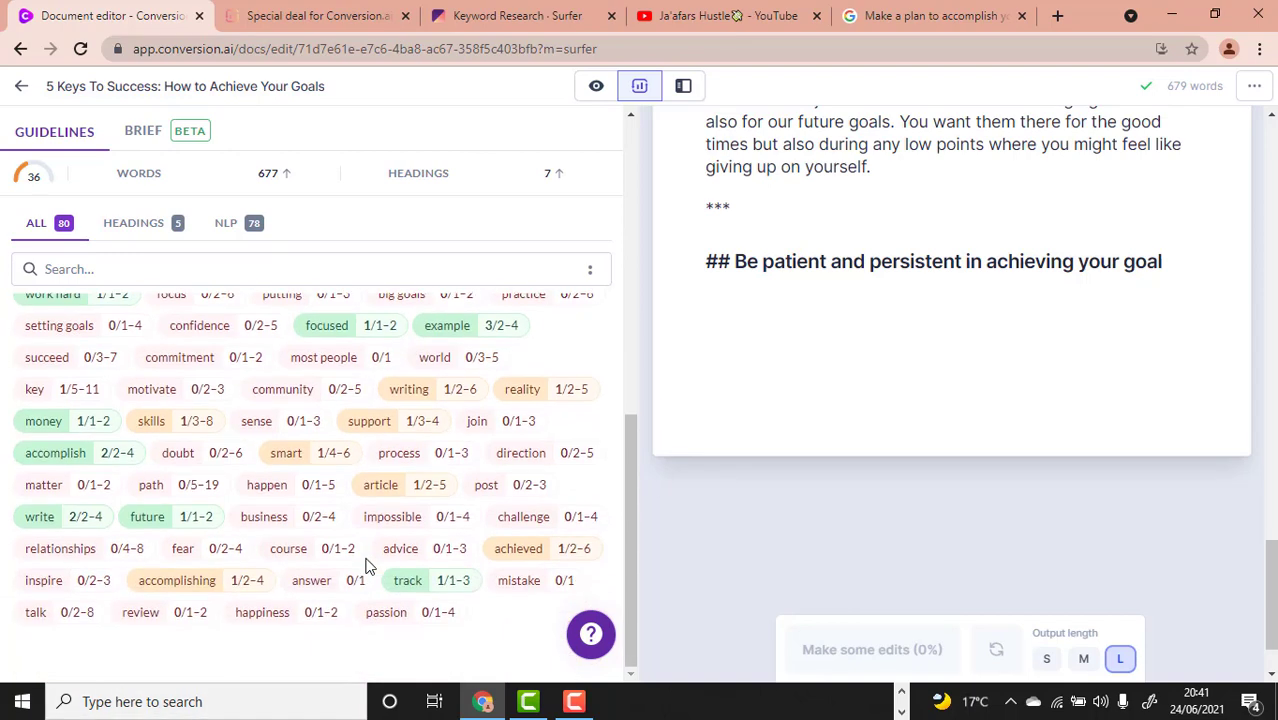
scroll(366, 550, up, 3)
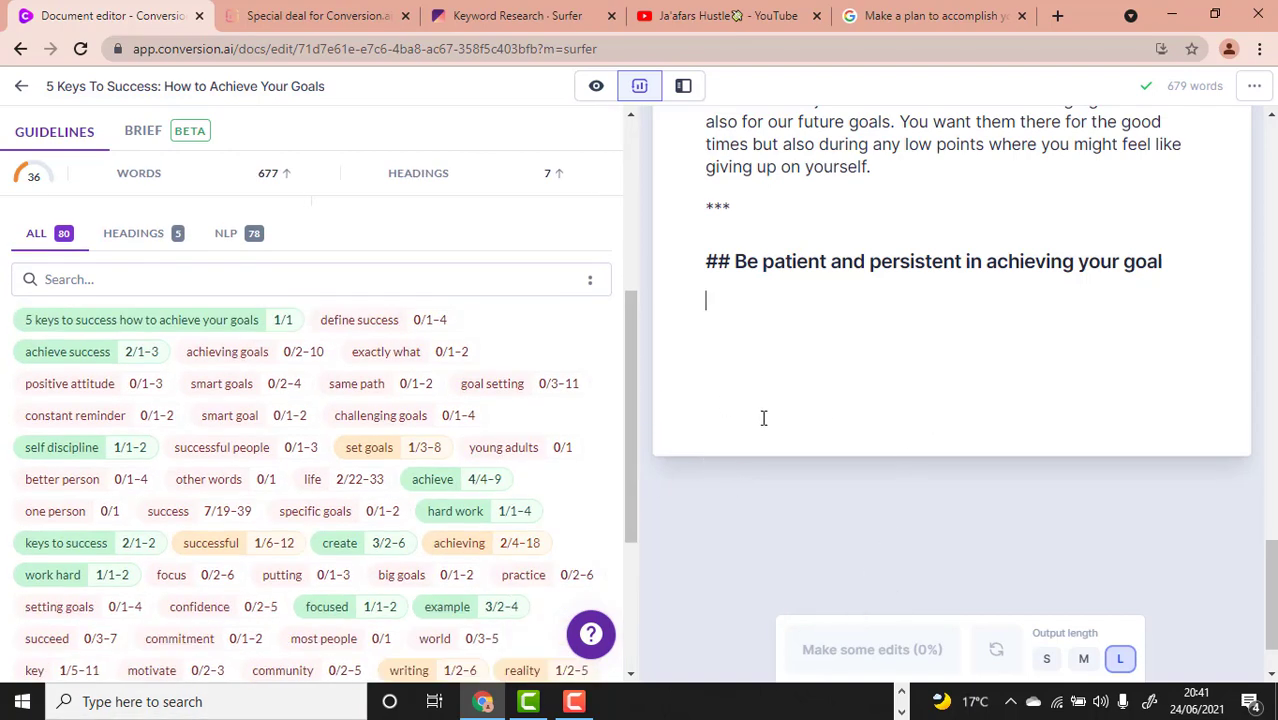
scroll(380, 477, up, 3)
scroll(500, 465, down, 1)
scroll(540, 470, down, 5)
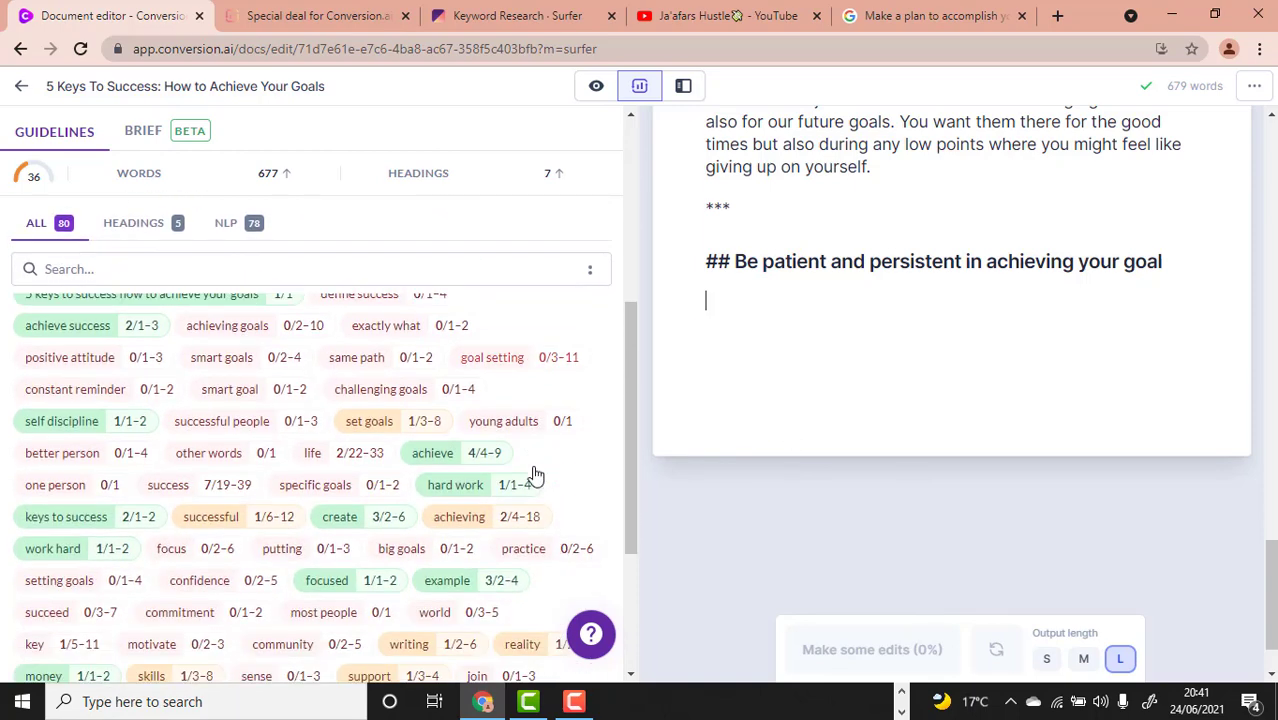
scroll(532, 465, up, 5)
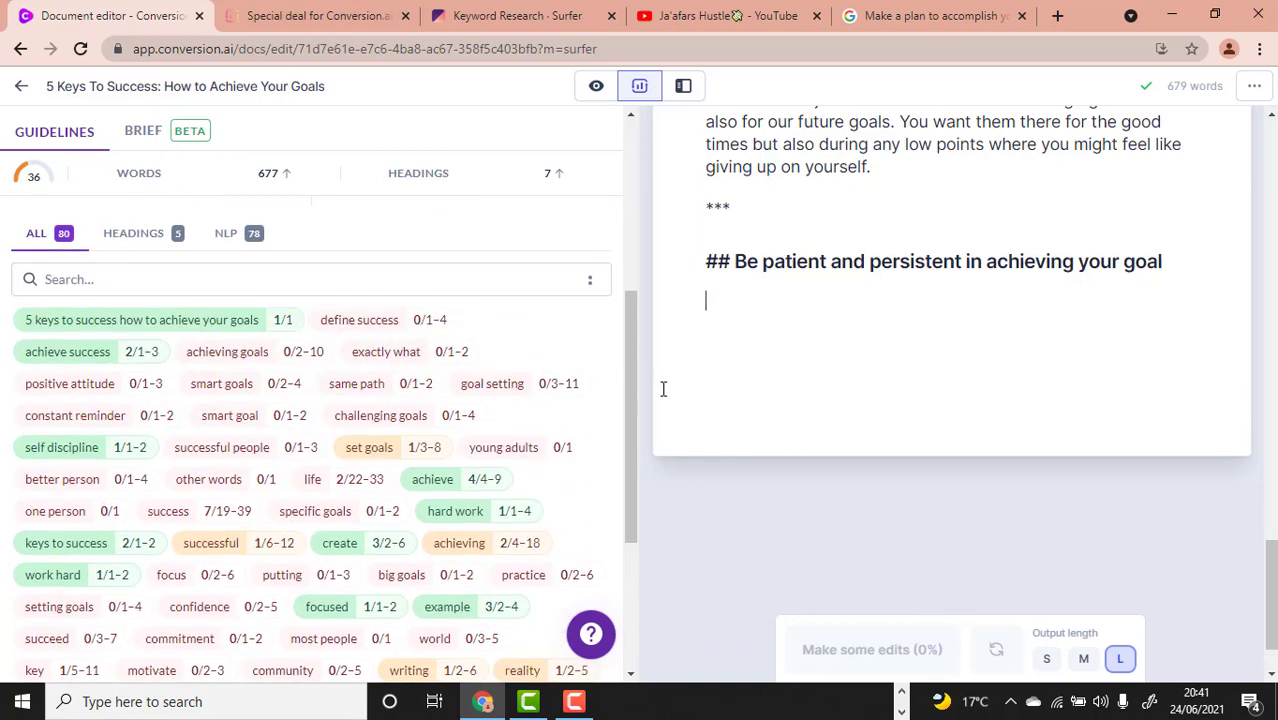
right_click(716, 313)
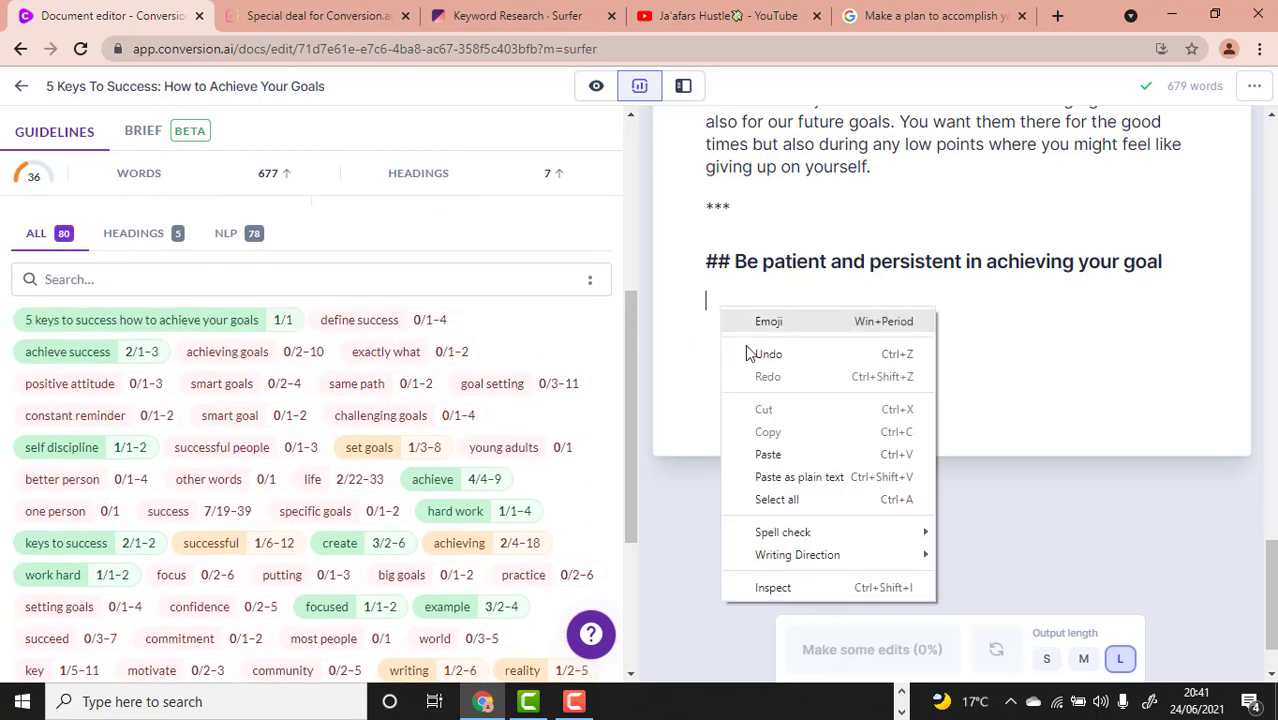
click(765, 451)
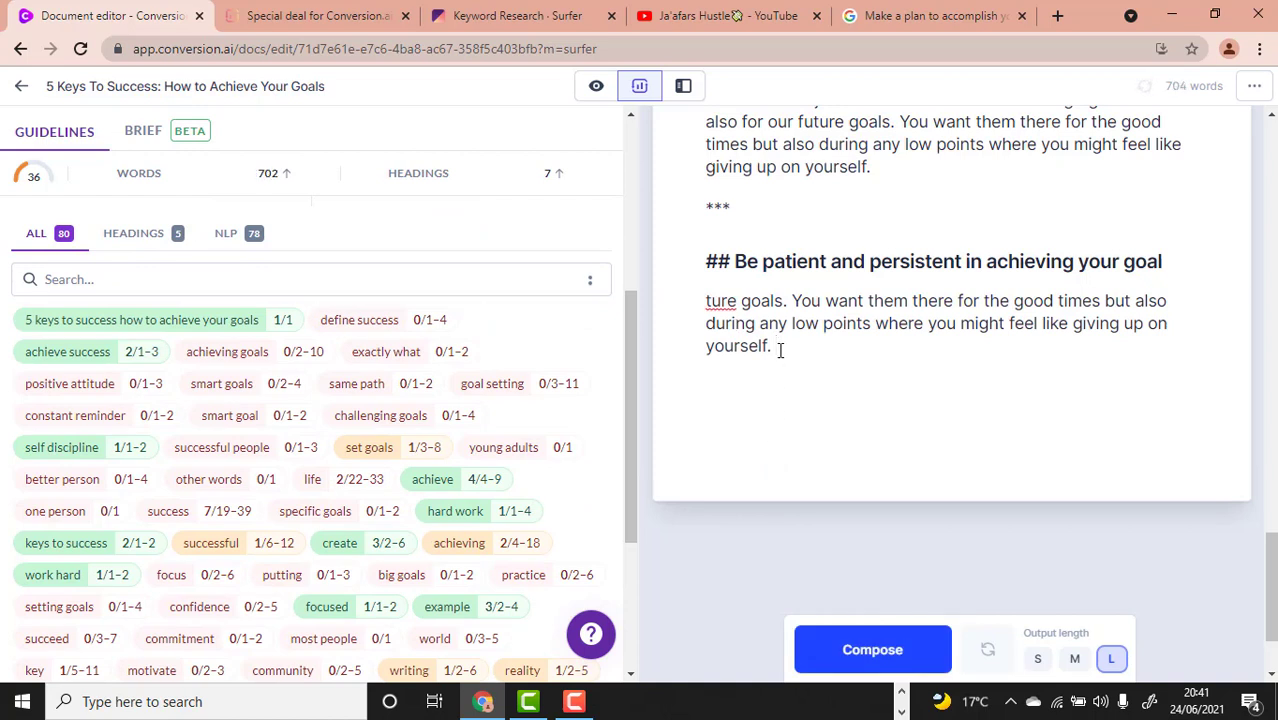
key(ctrl+z)
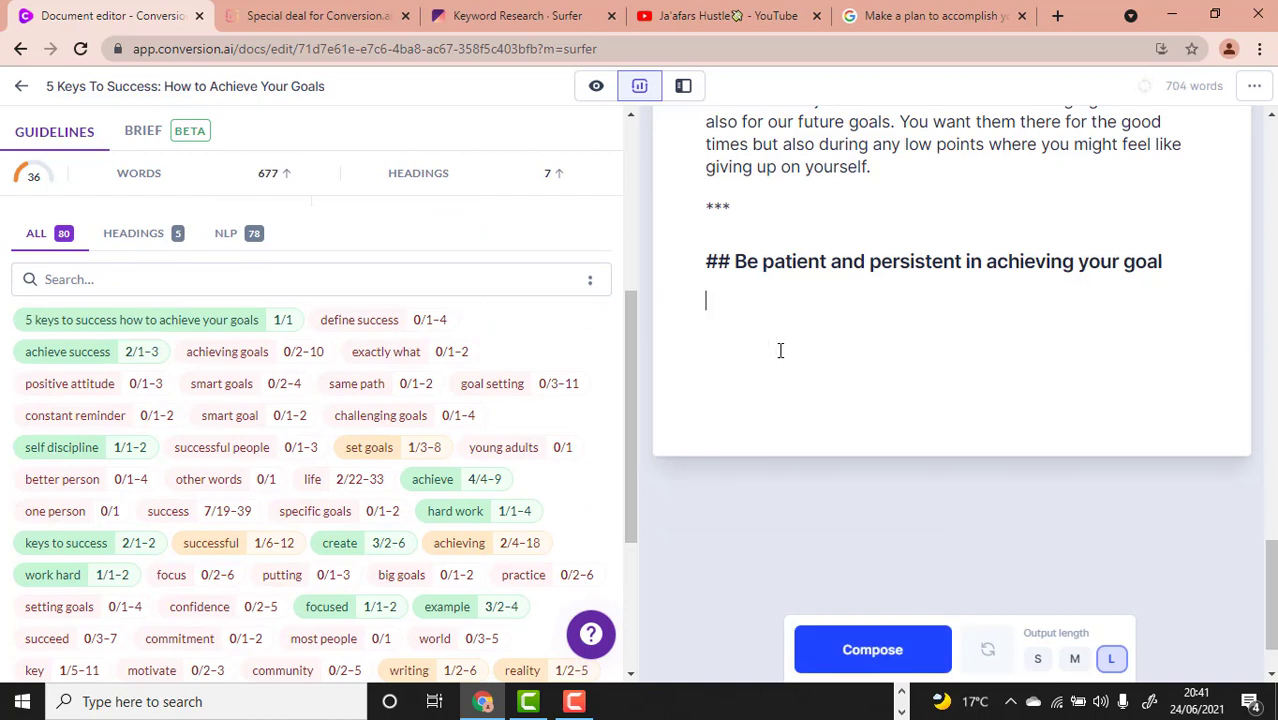
click(880, 651)
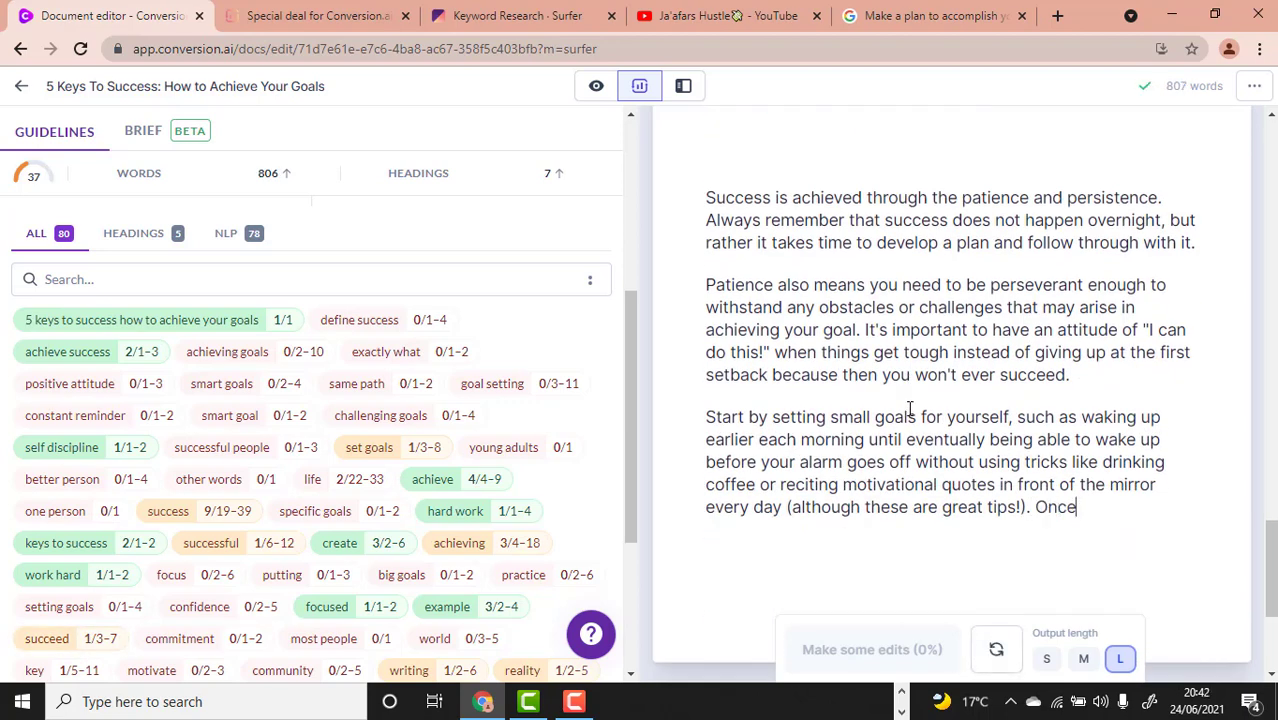
Step: Remove the blank lines between the "Be patient and persistent" heading and the paragraph starting "Success is achieved"
scroll(884, 372, up, 1)
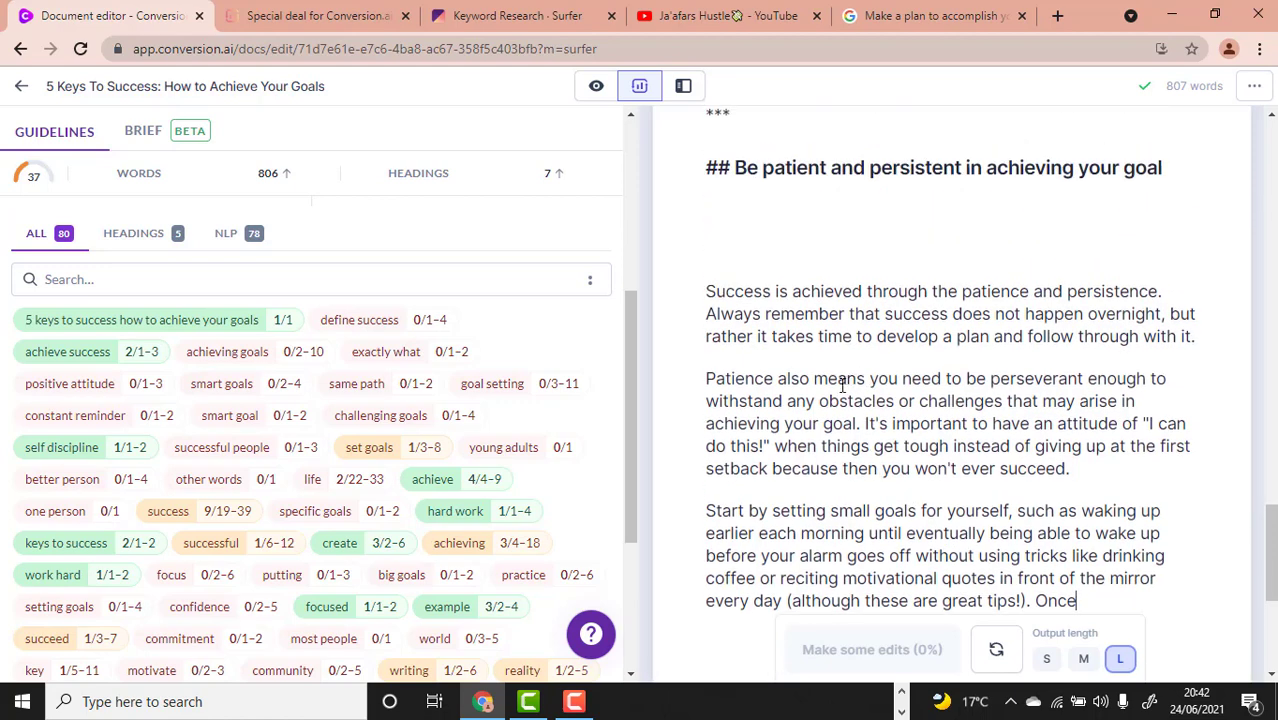
click(708, 292)
key(BackSpace)
key(BackSpace)
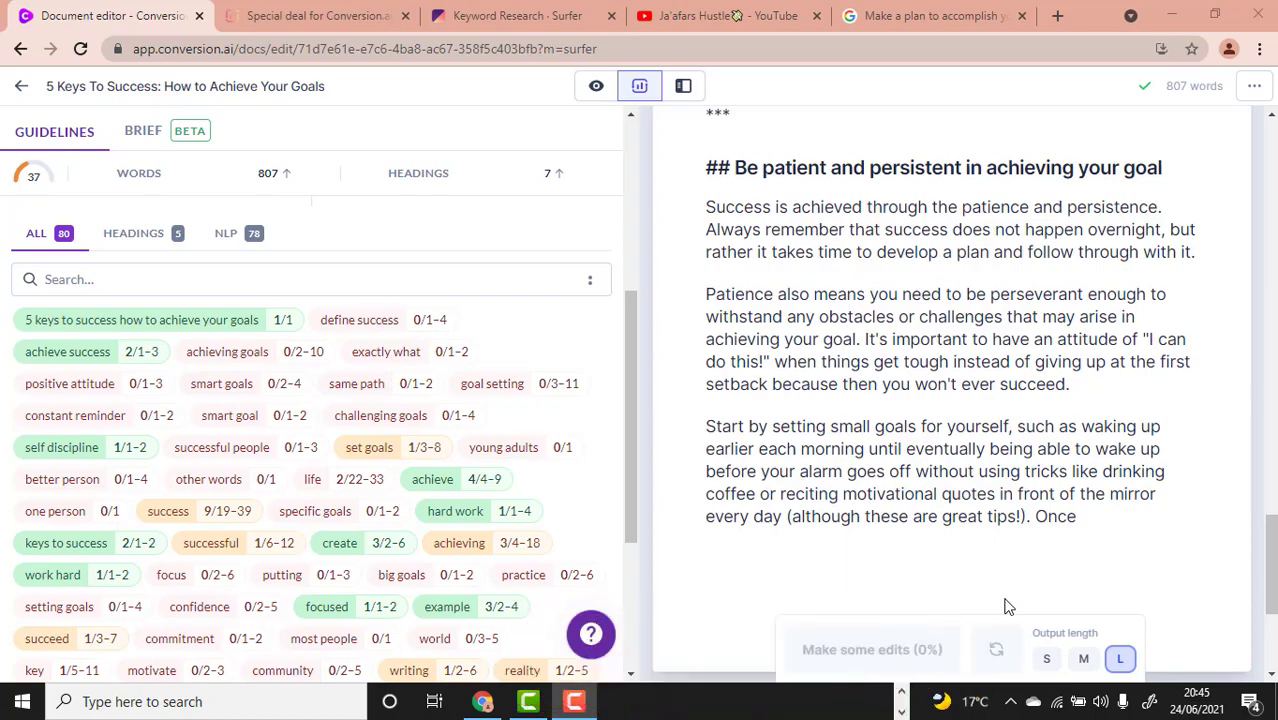
Step: Review the article's last three sections, from "Make a plan to accomplish your goals" to "Be patient and persistent"
scroll(1008, 607, up, 10)
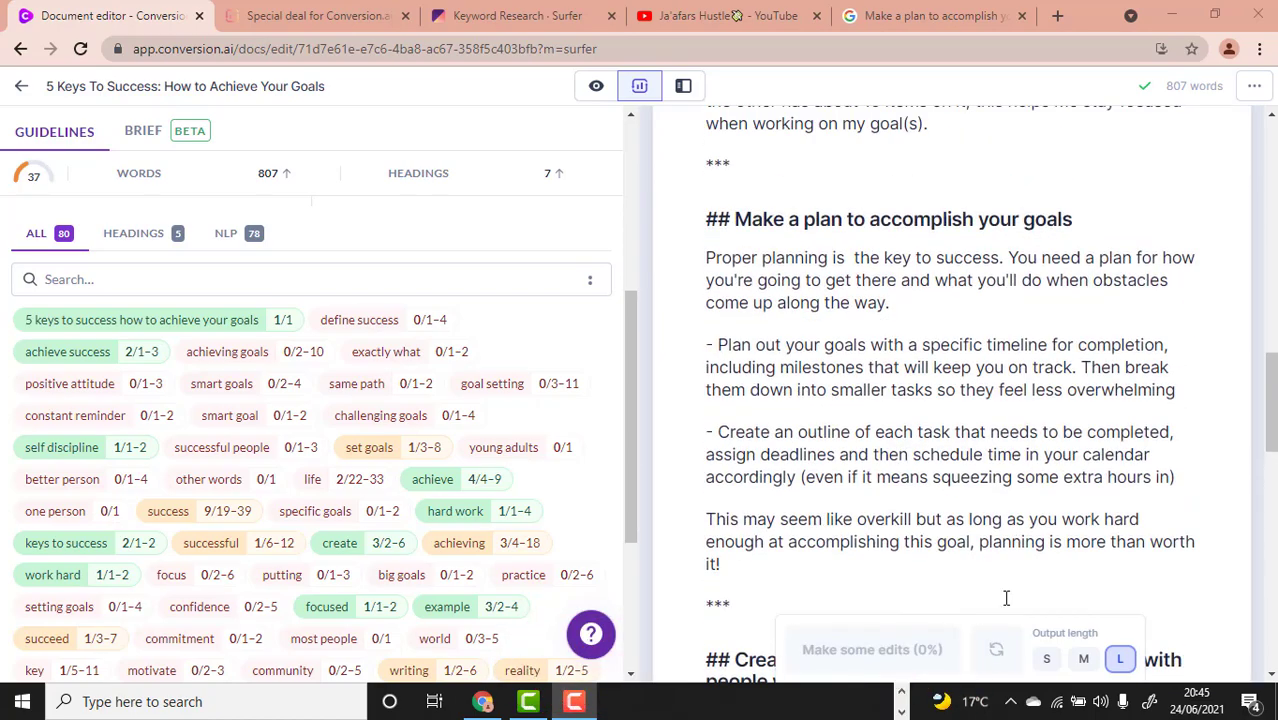
scroll(1006, 599, down, 9)
scroll(987, 592, down, 4)
scroll(975, 580, up, 6)
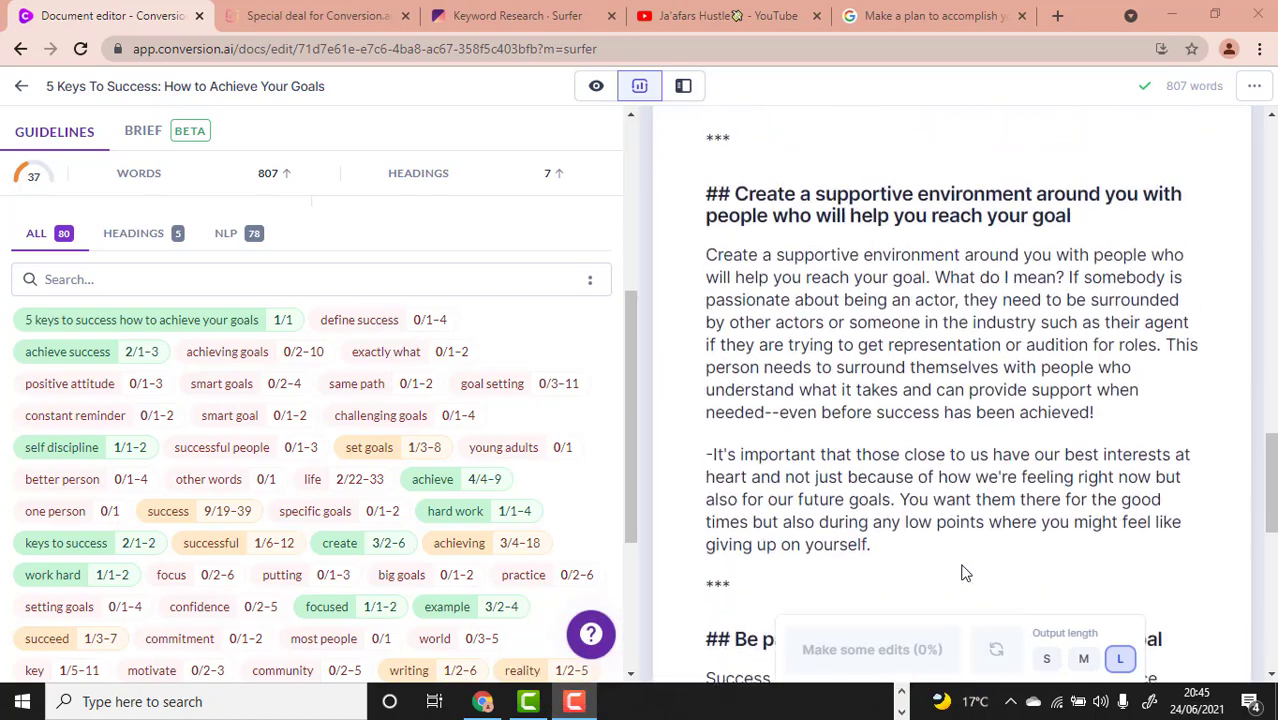
scroll(964, 570, down, 5)
scroll(964, 565, up, 6)
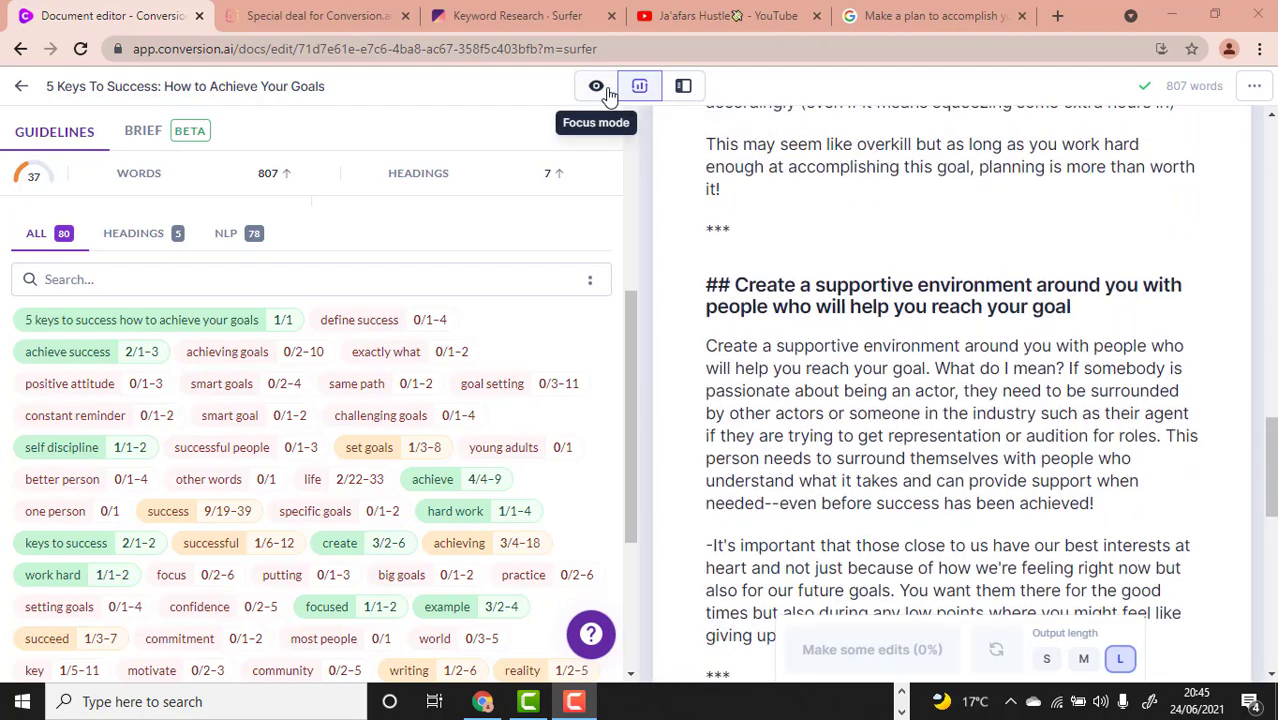
Step: Switch to the writing templates, search them for "co", and open the Blog Post Conclusion Paragraph template beside the start of the article
click(684, 86)
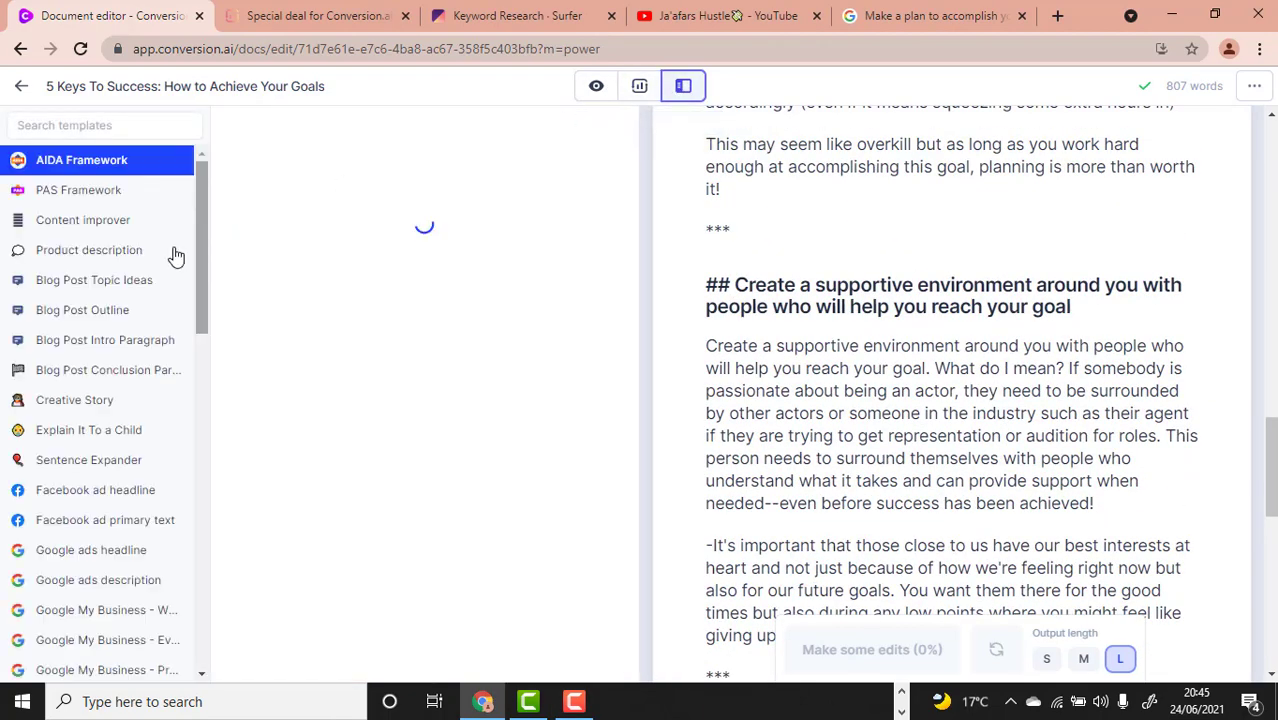
scroll(120, 368, down, 2)
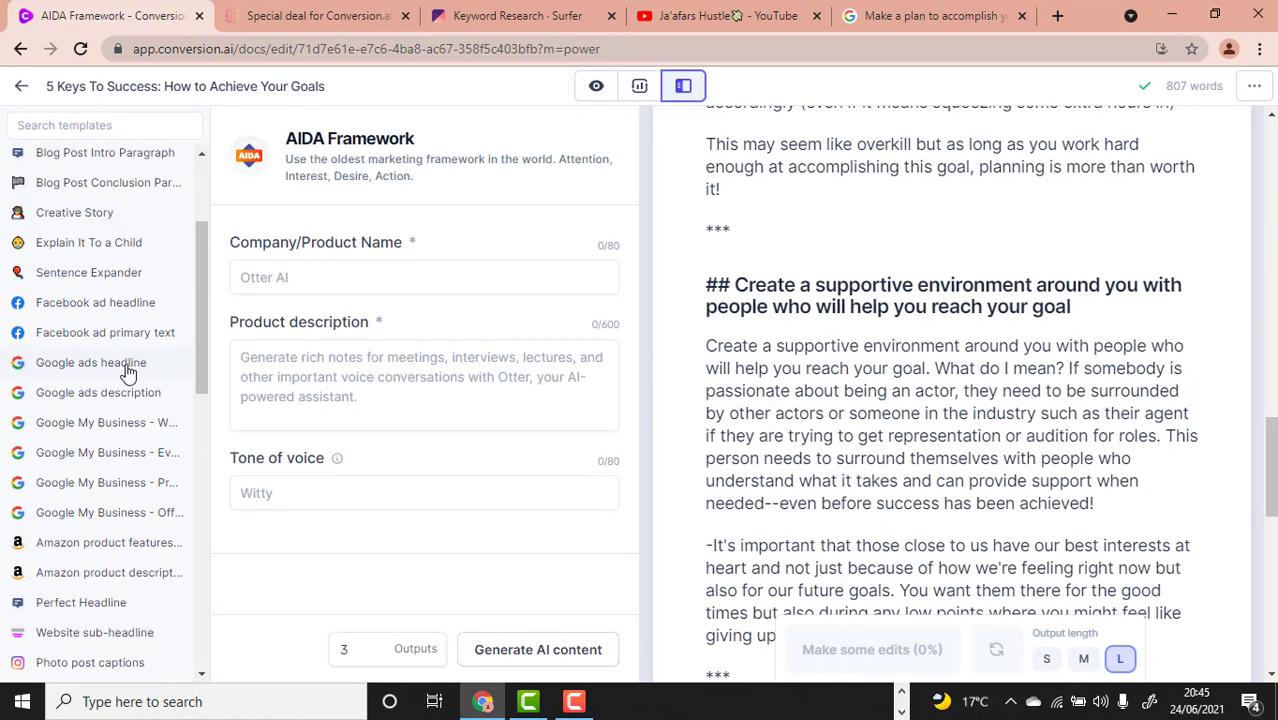
scroll(127, 372, up, 3)
click(75, 125)
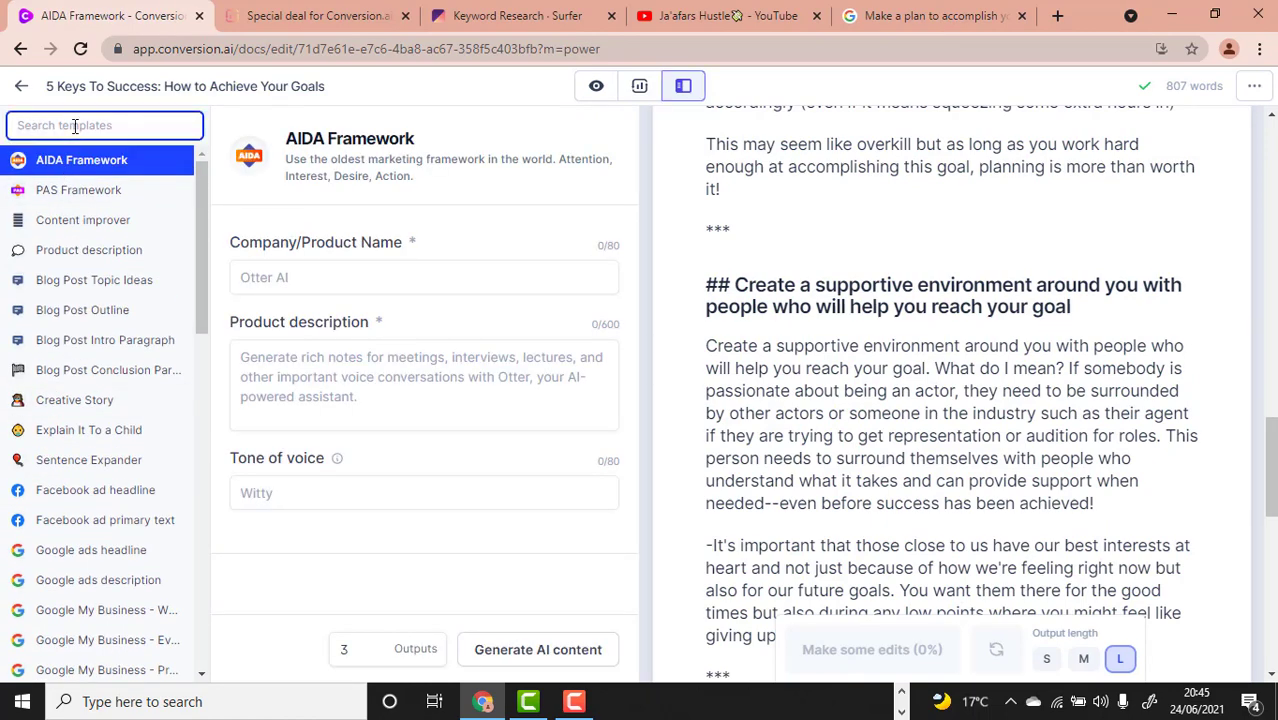
text(co)
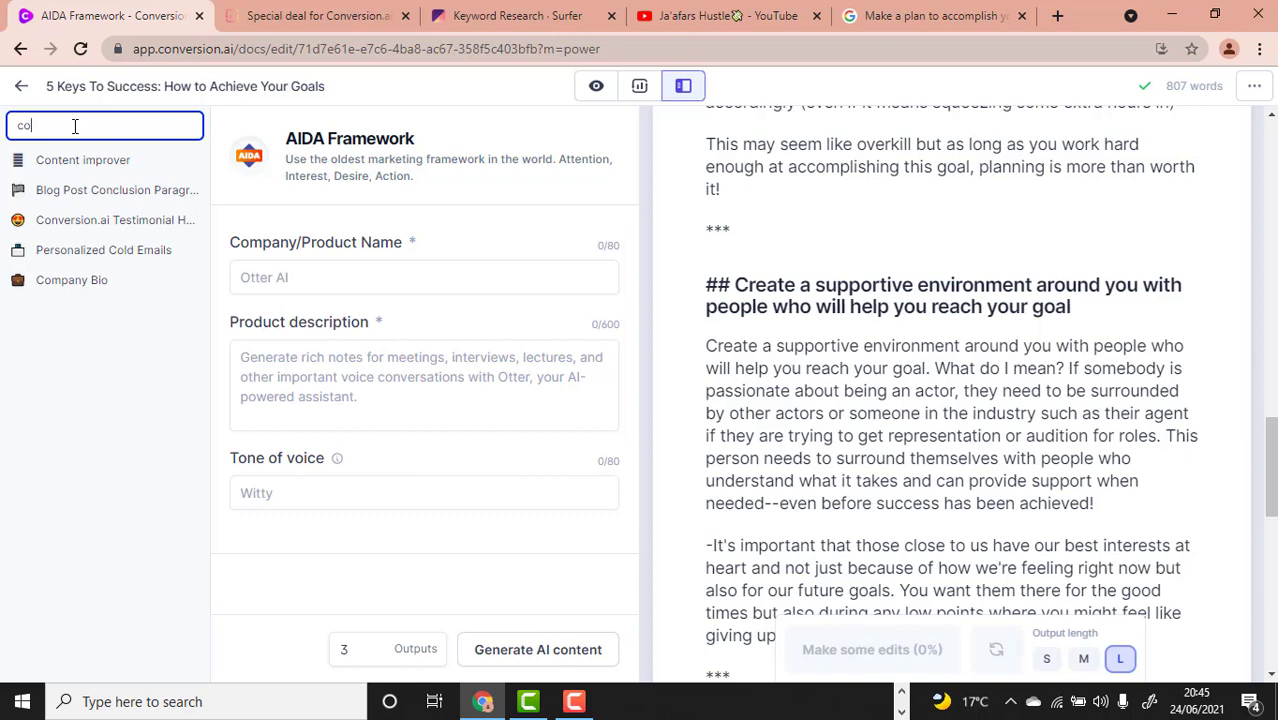
click(95, 203)
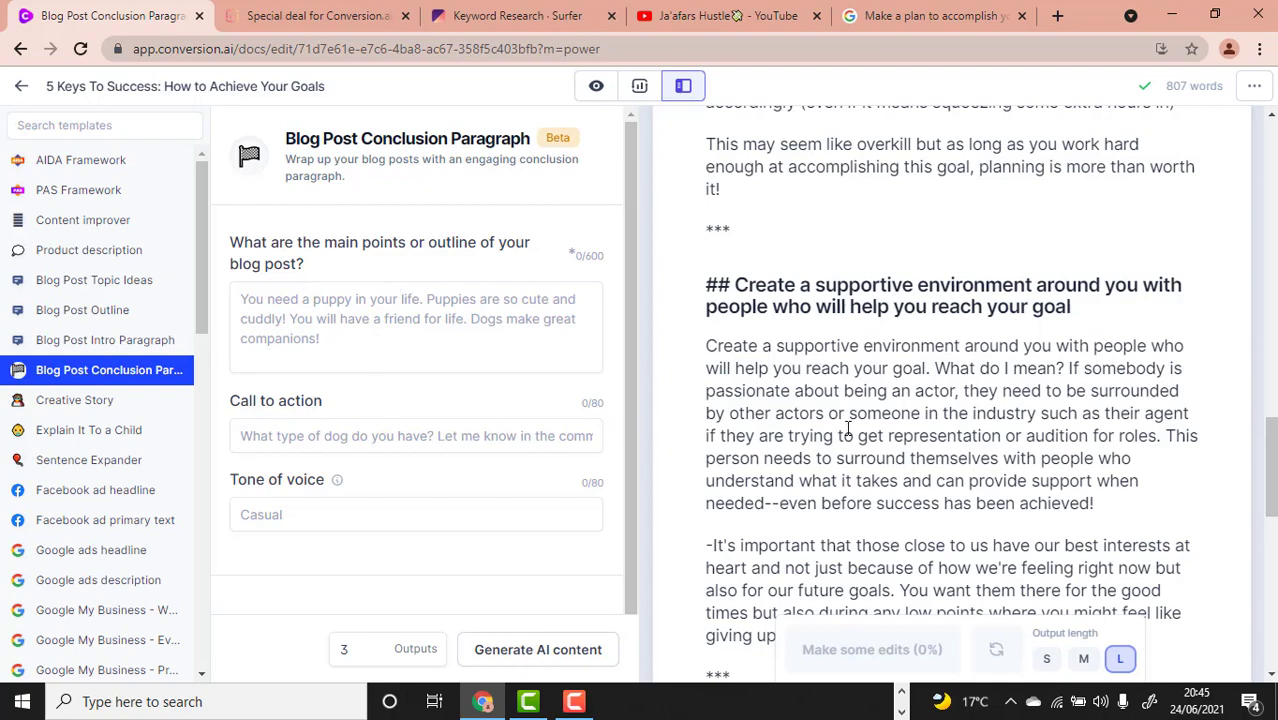
scroll(848, 428, up, 15)
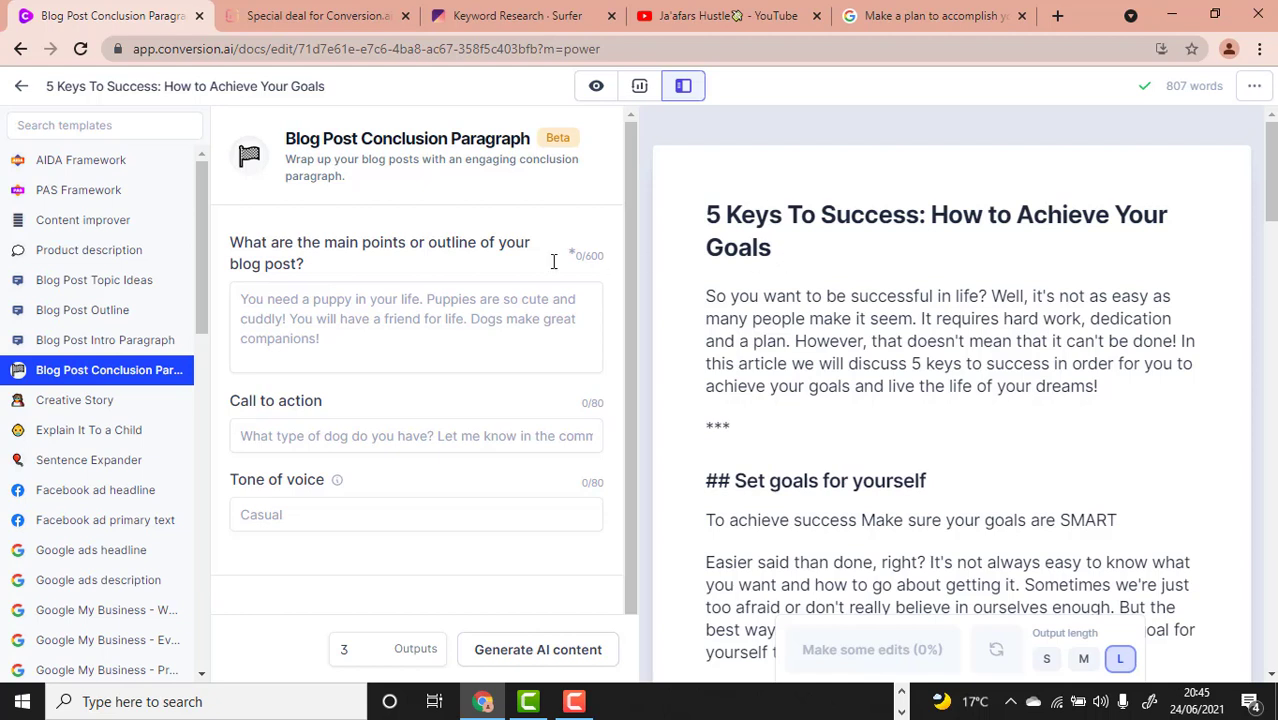
Step: Enter the article's title, "5 Keys To Success: How to Achieve Your Goals", as the main points for the conclusion
triple_click(722, 235)
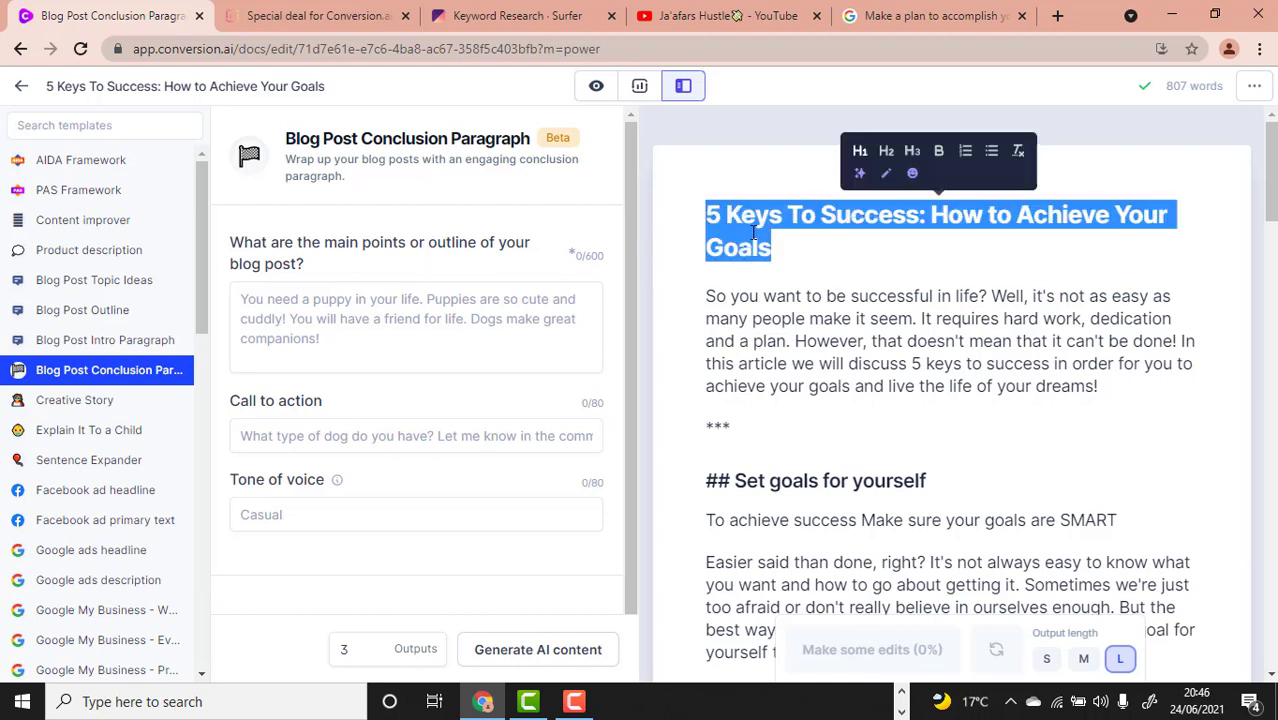
right_click(772, 240)
click(819, 302)
click(342, 345)
right_click(340, 349)
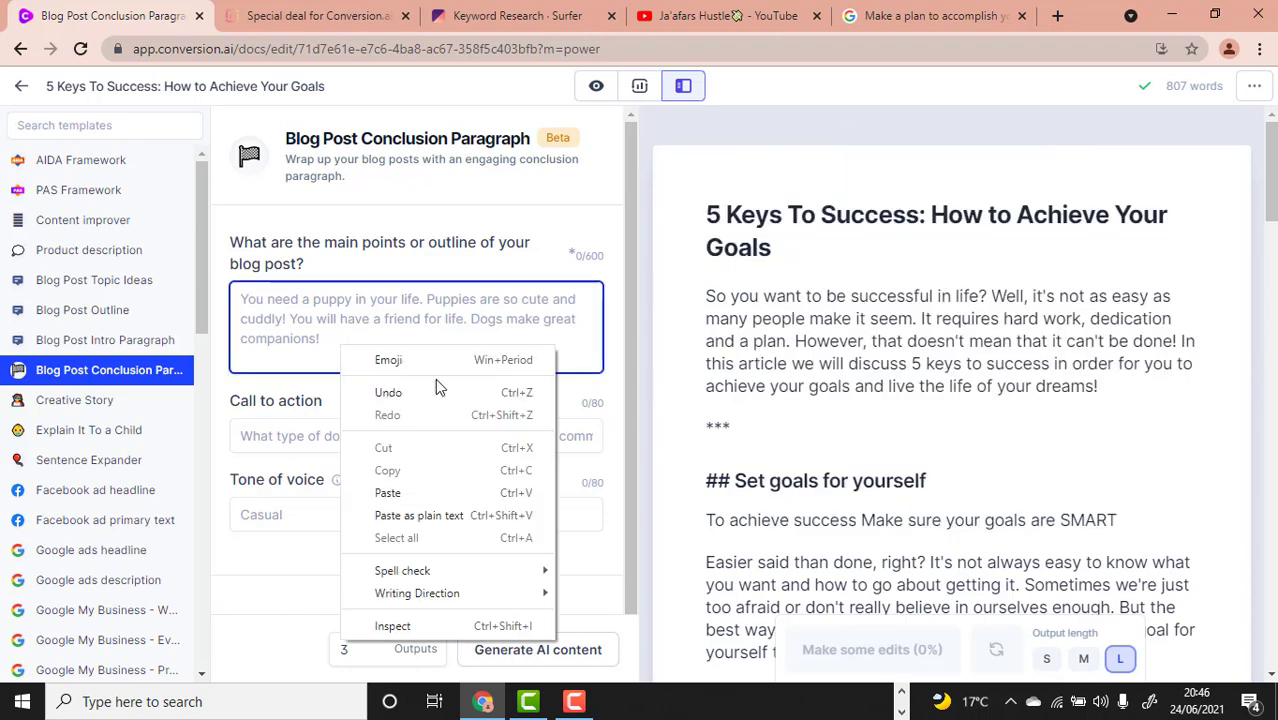
click(402, 484)
Step: Set the conclusion's tone of voice to "engaging" without a call to action, and generate 3 AI outputs
click(380, 452)
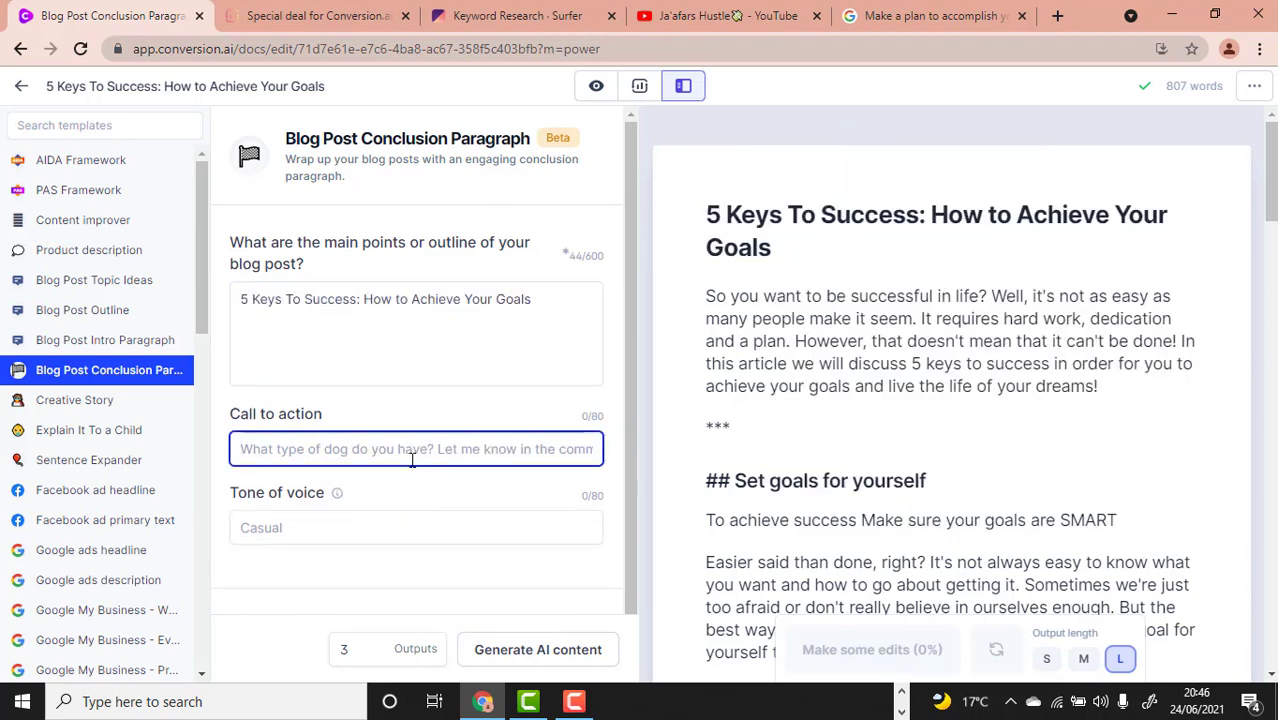
scroll(411, 460, down, 1)
click(346, 507)
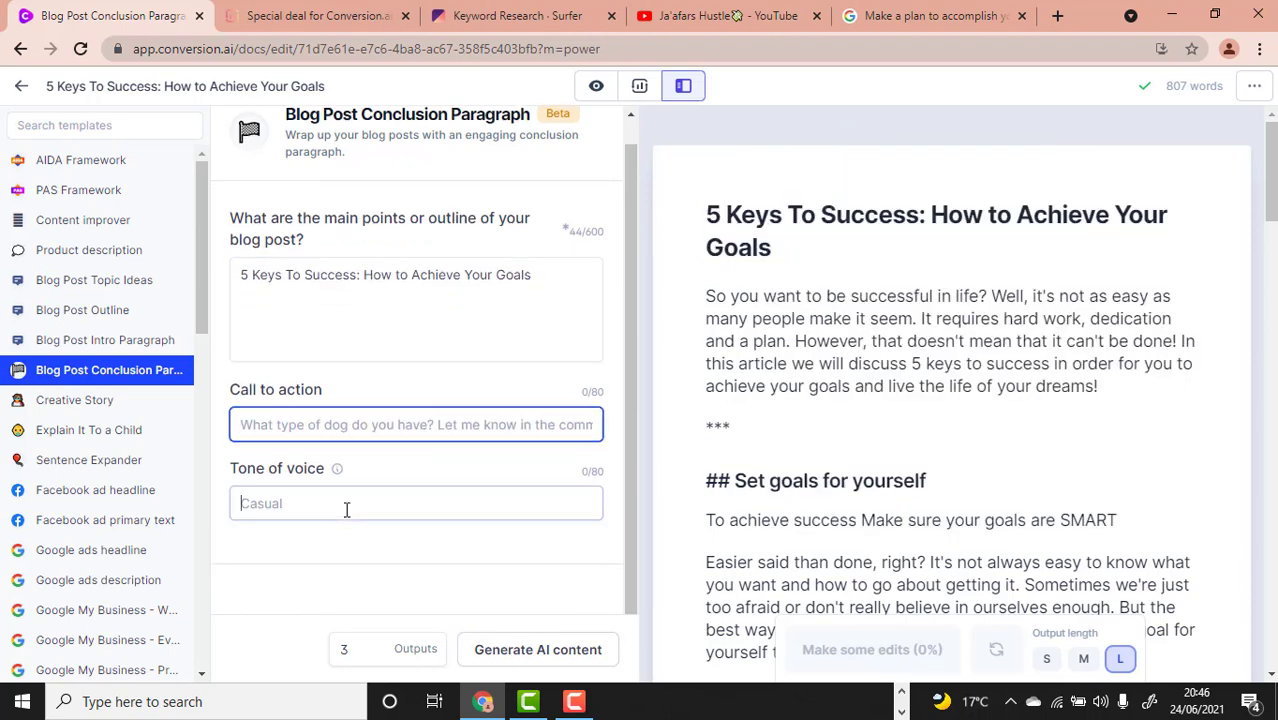
text(info)
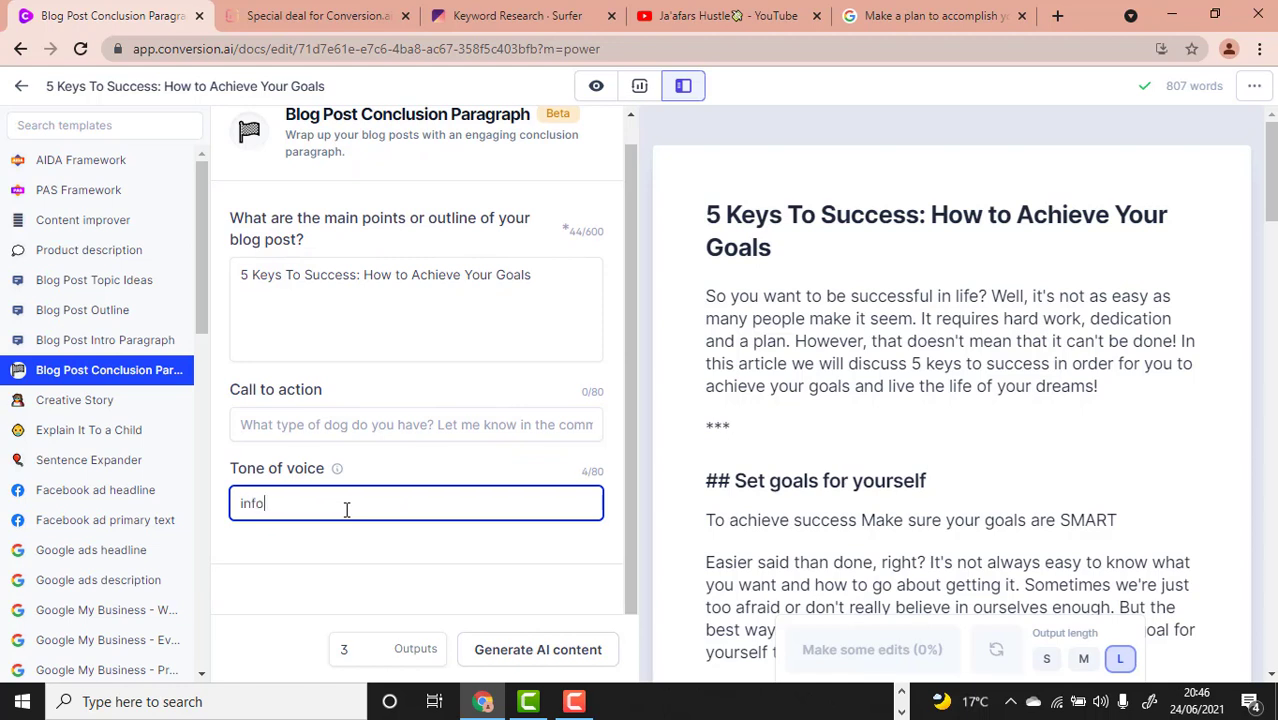
text(rmative)
text(, e)
key(BackSpace)
key(BackSpace)
key(BackSpace)
key(BackSpace)
key(BackSpace)
key(BackSpace)
key(BackSpace)
key(BackSpace)
key(BackSpace)
key(BackSpace)
key(BackSpace)
key(BackSpace)
key(BackSpace)
text(egn)
text(ag)
key(BackSpace)
key(BackSpace)
key(BackSpace)
key(BackSpace)
text(ngaging)
click(533, 652)
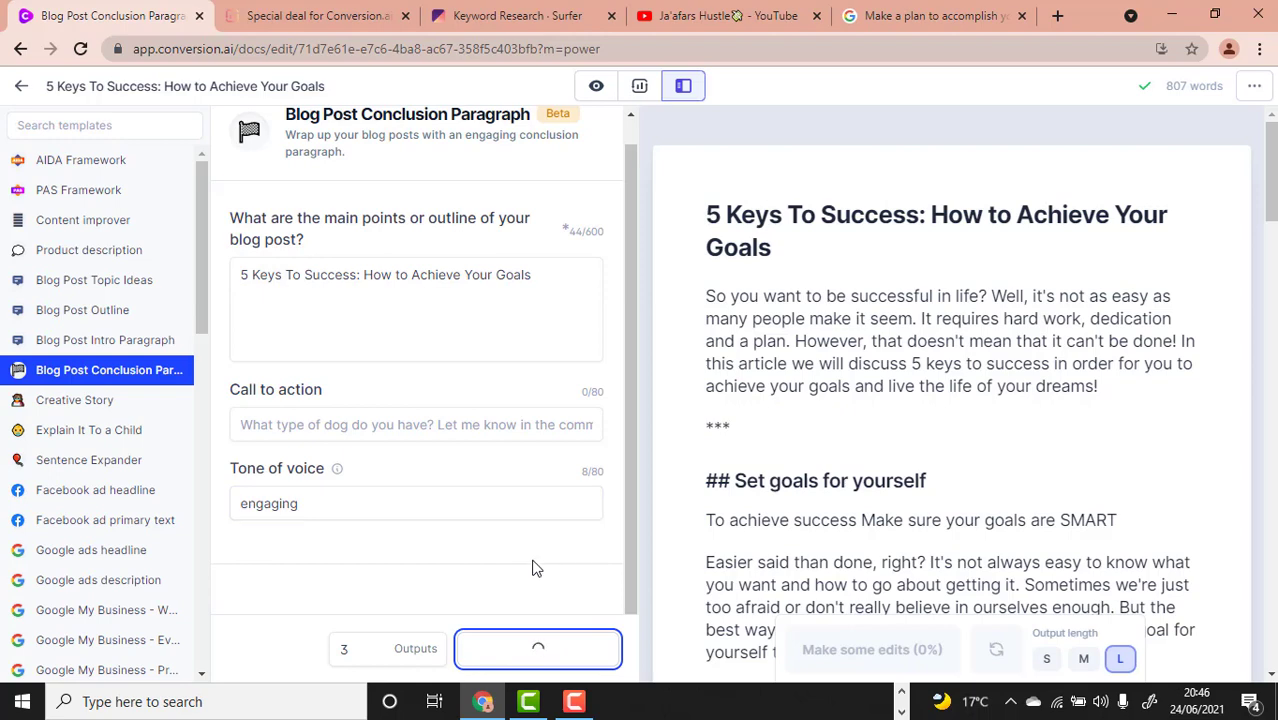
Step: Read through the three generated conclusion paragraphs and compare them for use in the article
scroll(918, 425, down, 5)
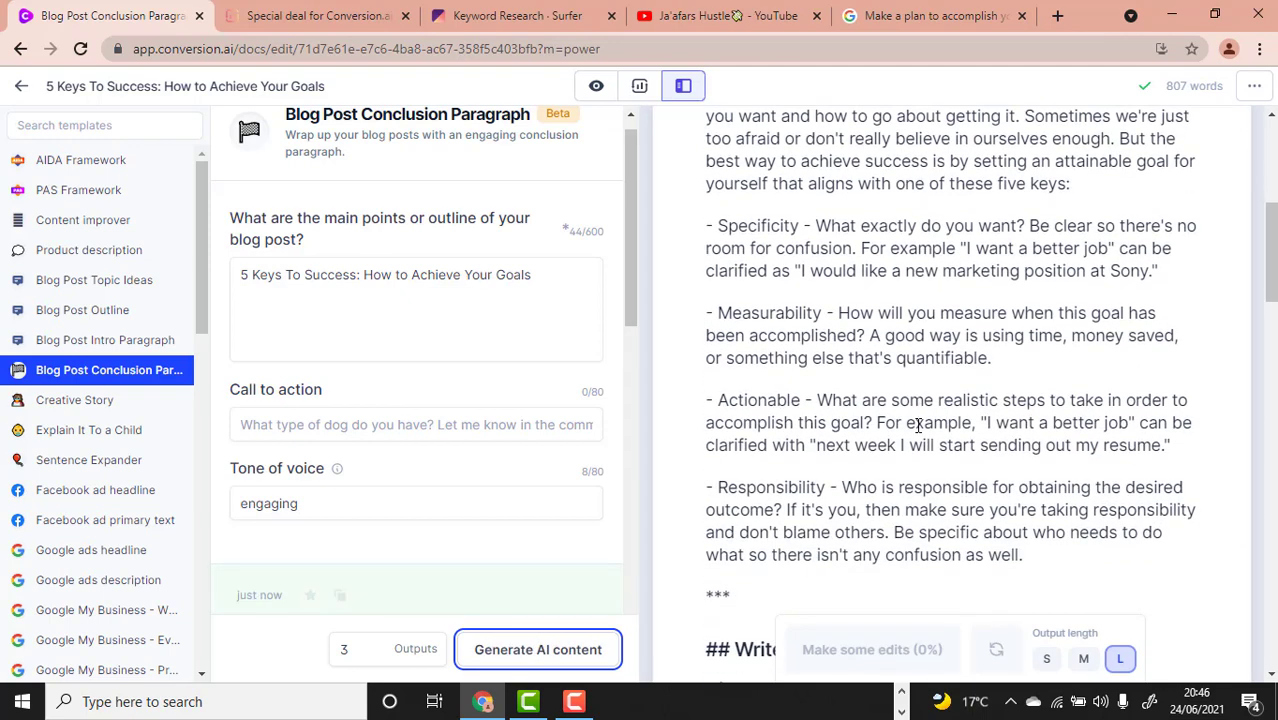
scroll(918, 425, down, 1)
scroll(485, 451, down, 3)
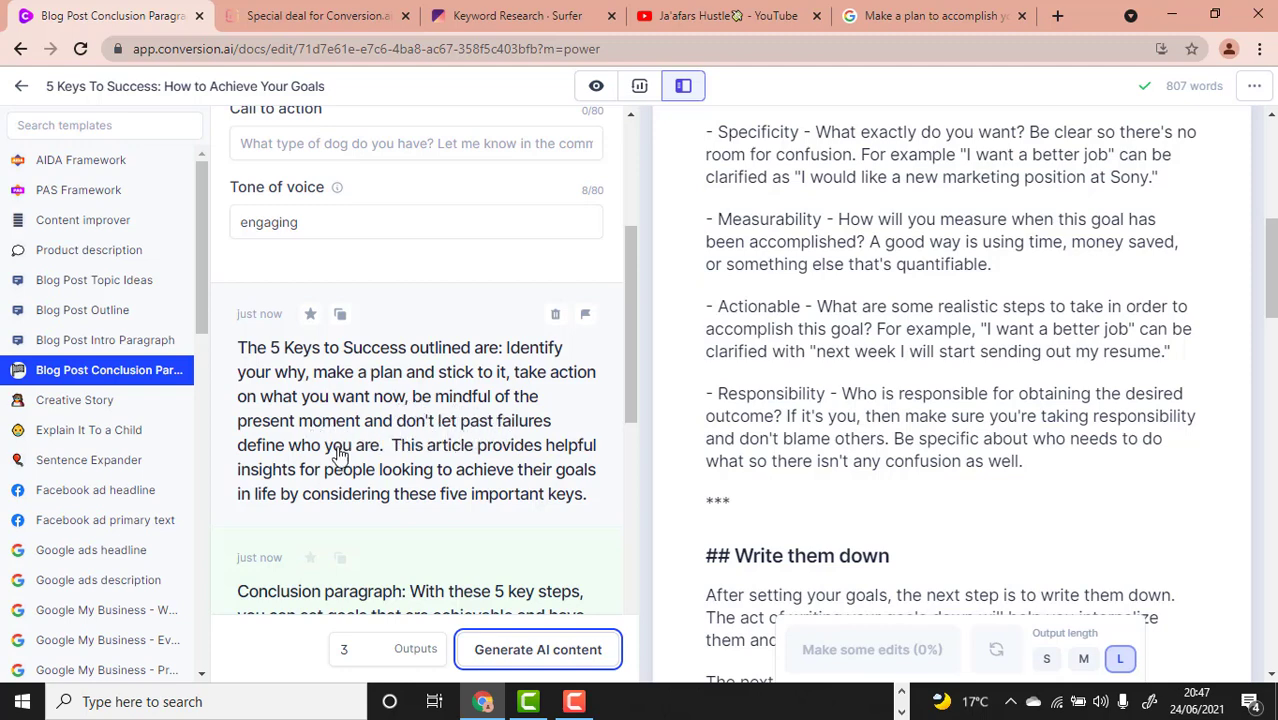
scroll(468, 470, down, 4)
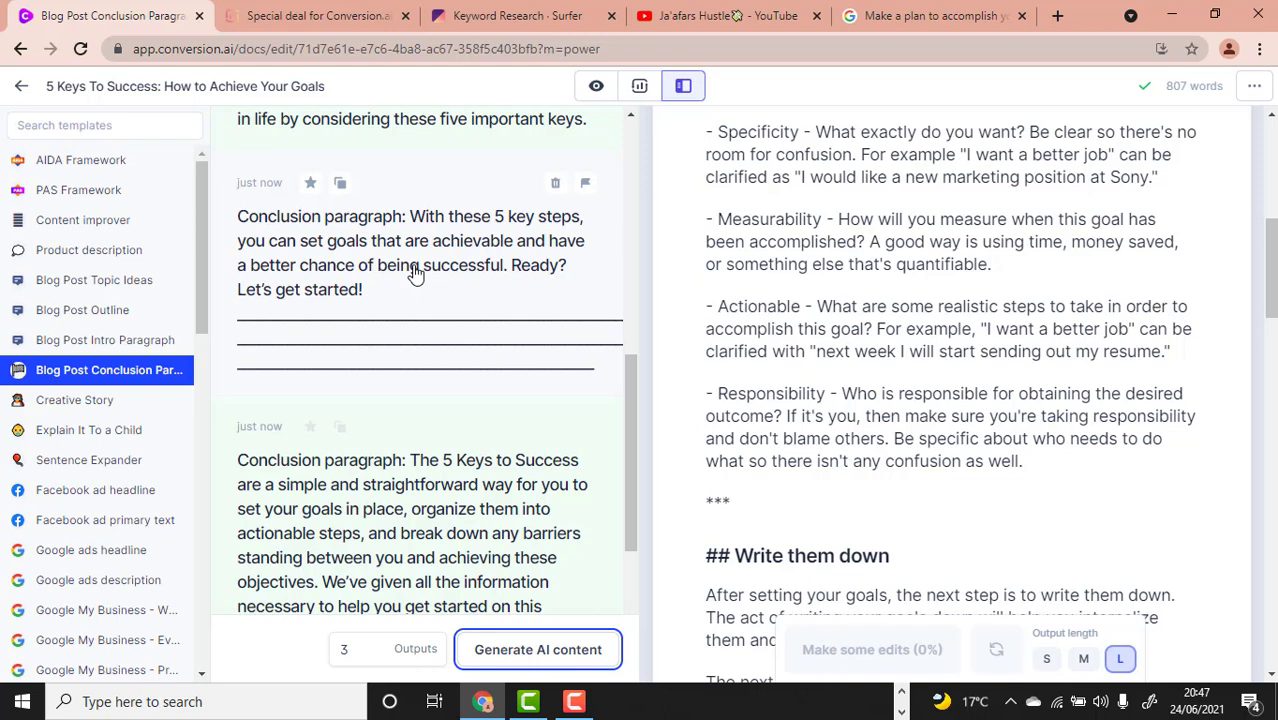
scroll(416, 276, down, 2)
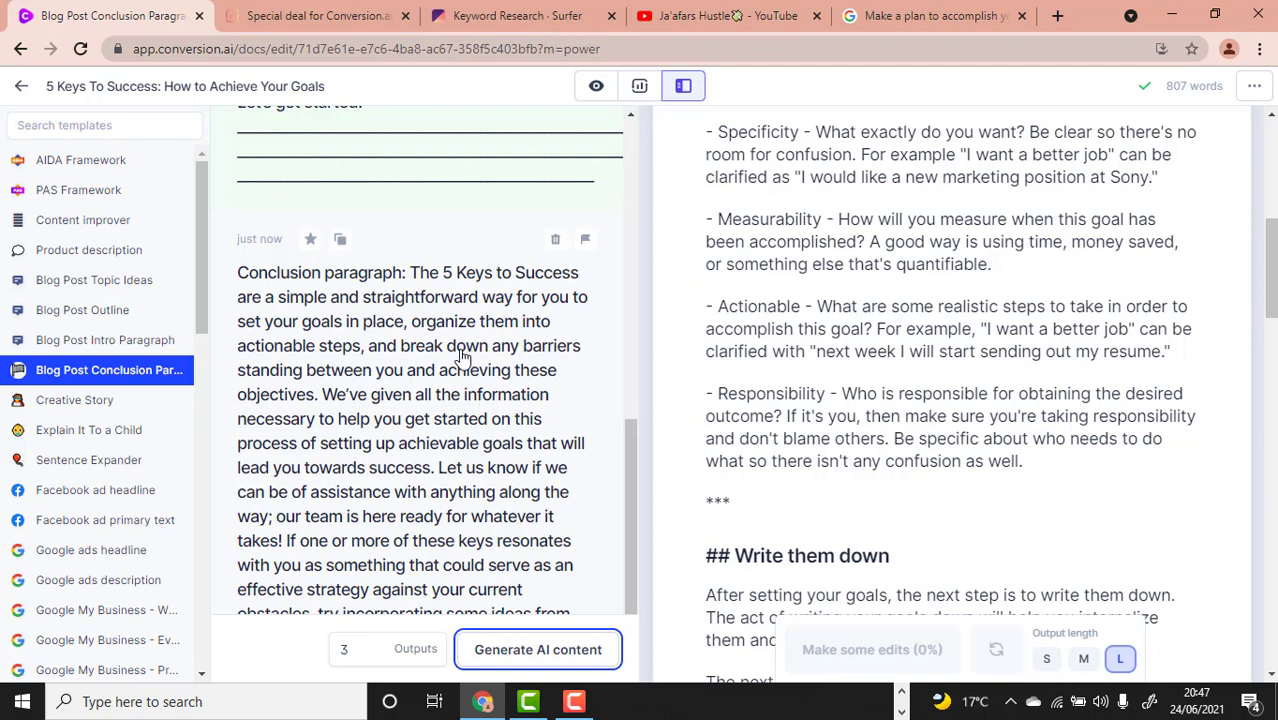
scroll(463, 358, down, 1)
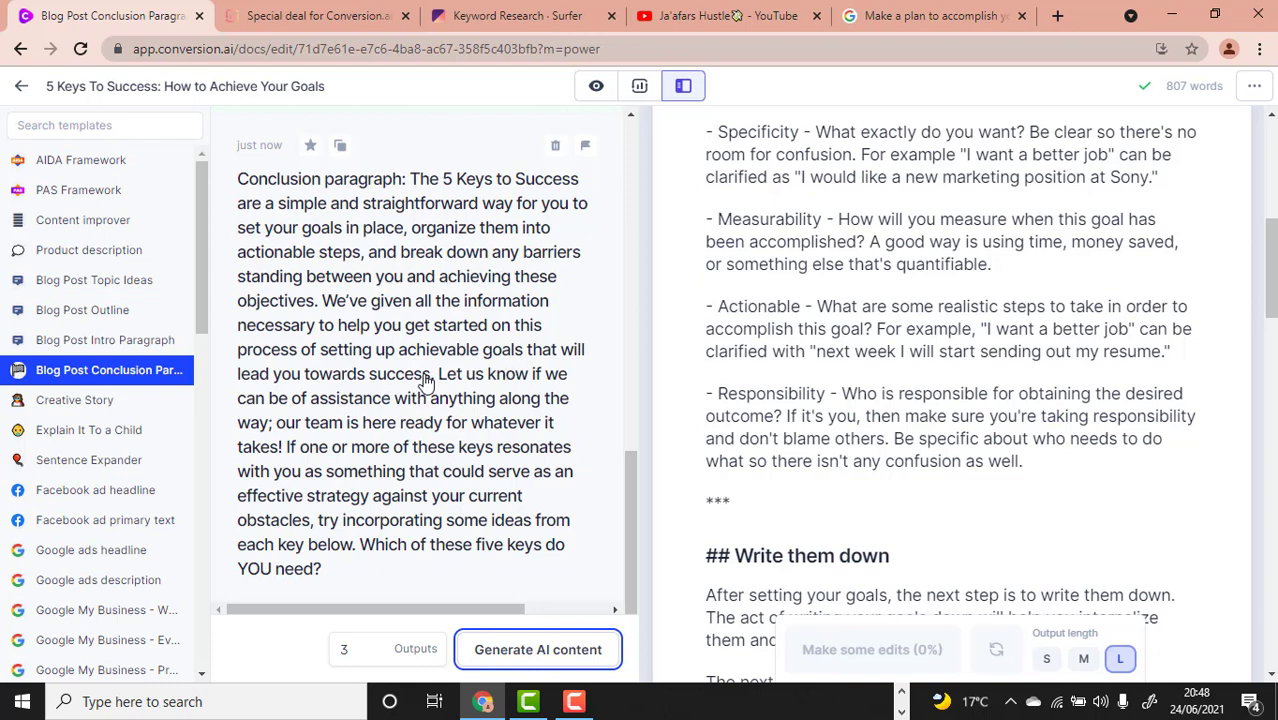
scroll(425, 381, up, 4)
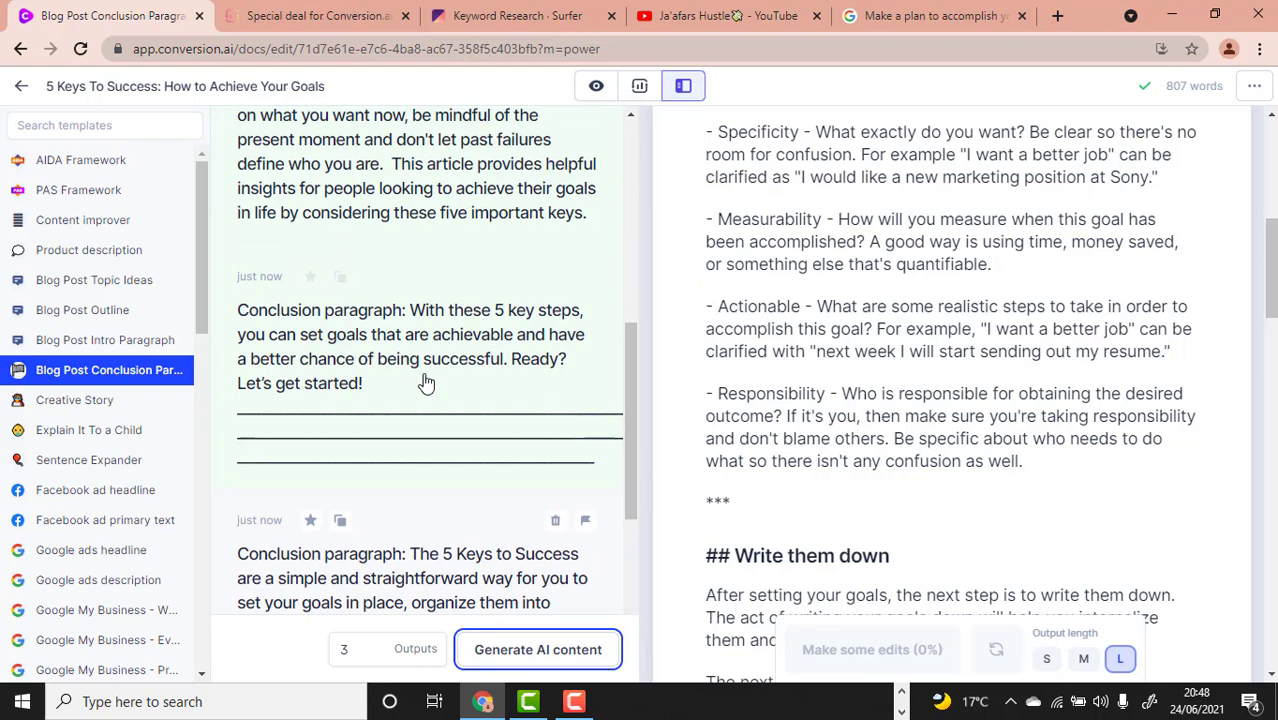
scroll(425, 381, down, 3)
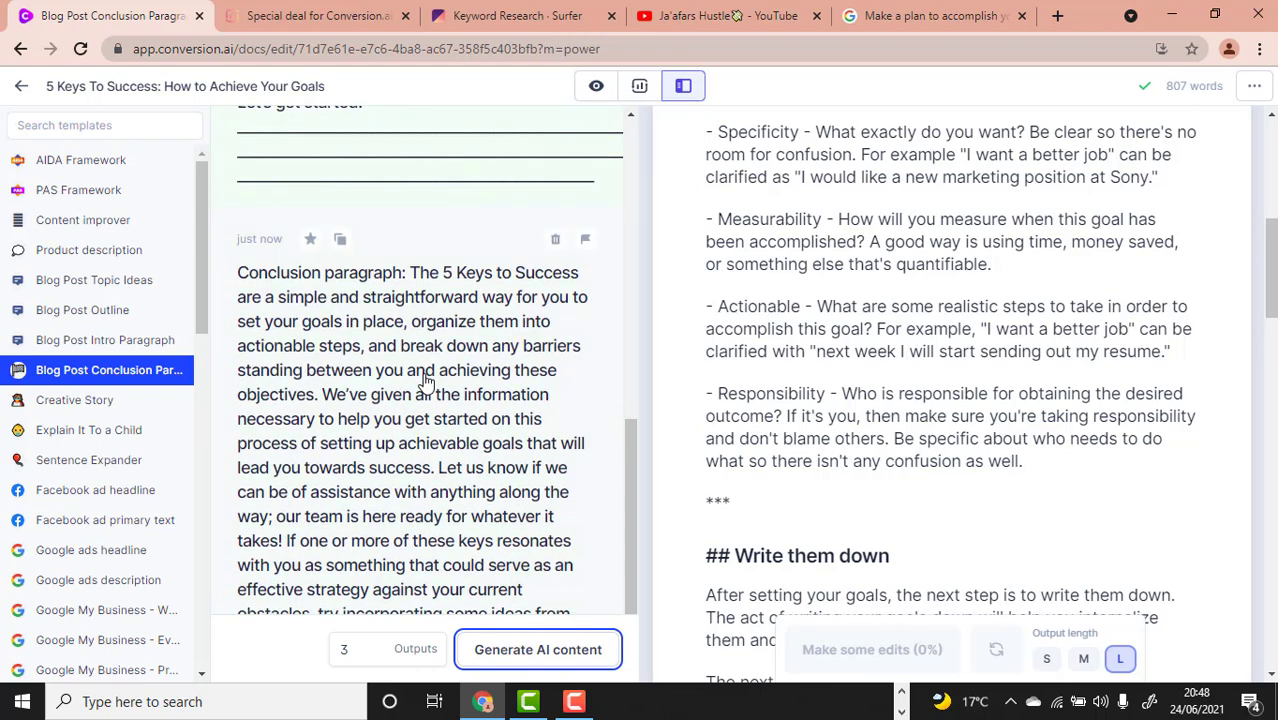
Step: Generate another set of conclusions and copy the one beginning "Conclusion paragraph: When you're feeling like giving up"
click(530, 650)
scroll(513, 541, down, 2)
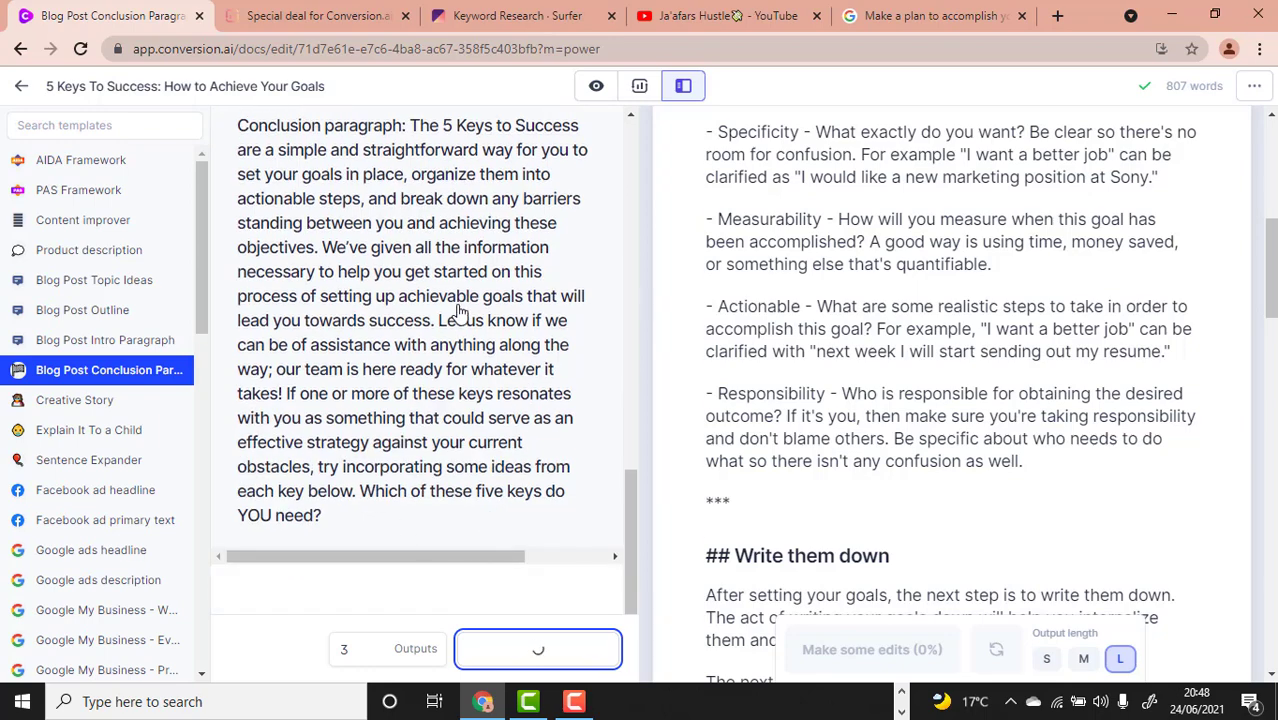
scroll(930, 414, down, 5)
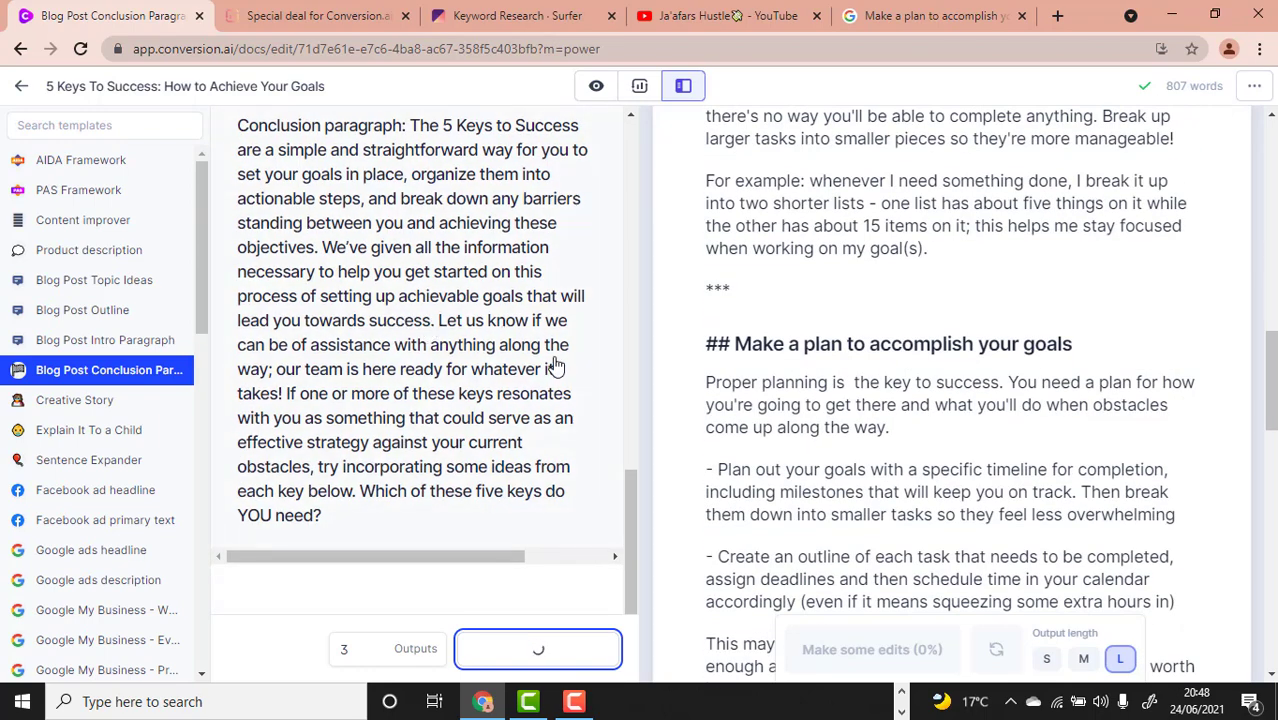
scroll(557, 368, up, 6)
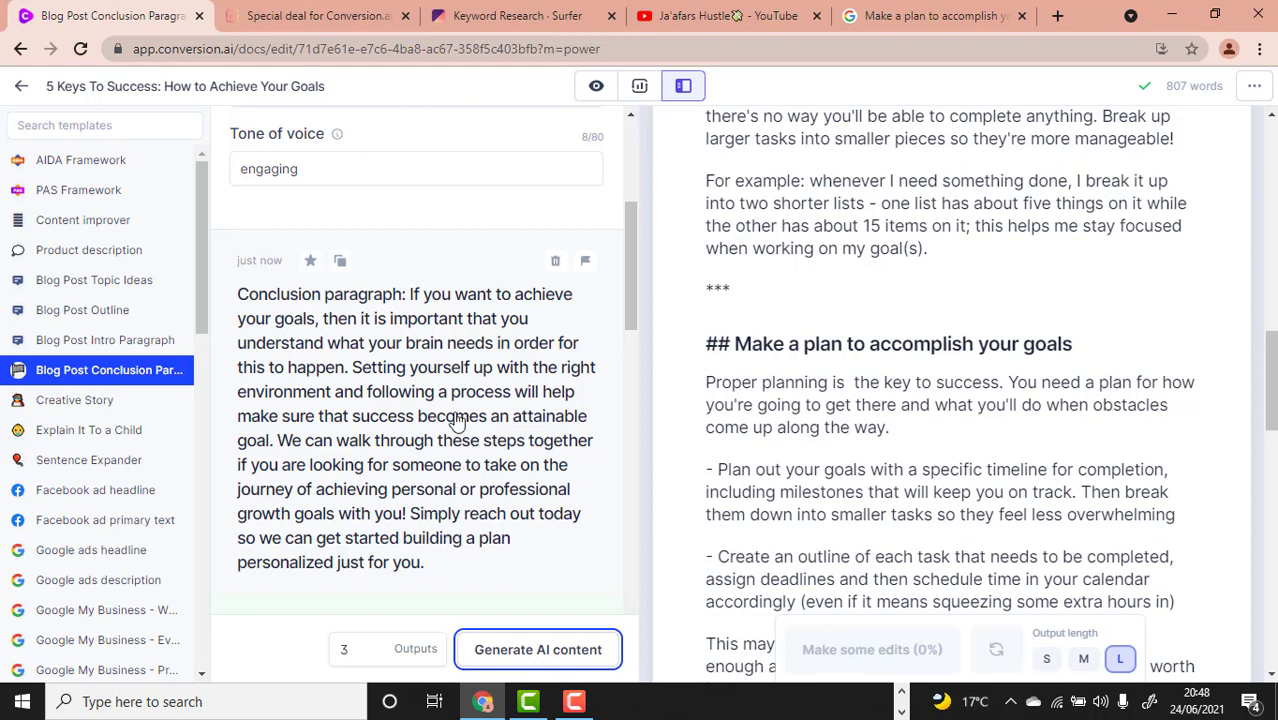
scroll(456, 422, down, 5)
scroll(425, 428, down, 2)
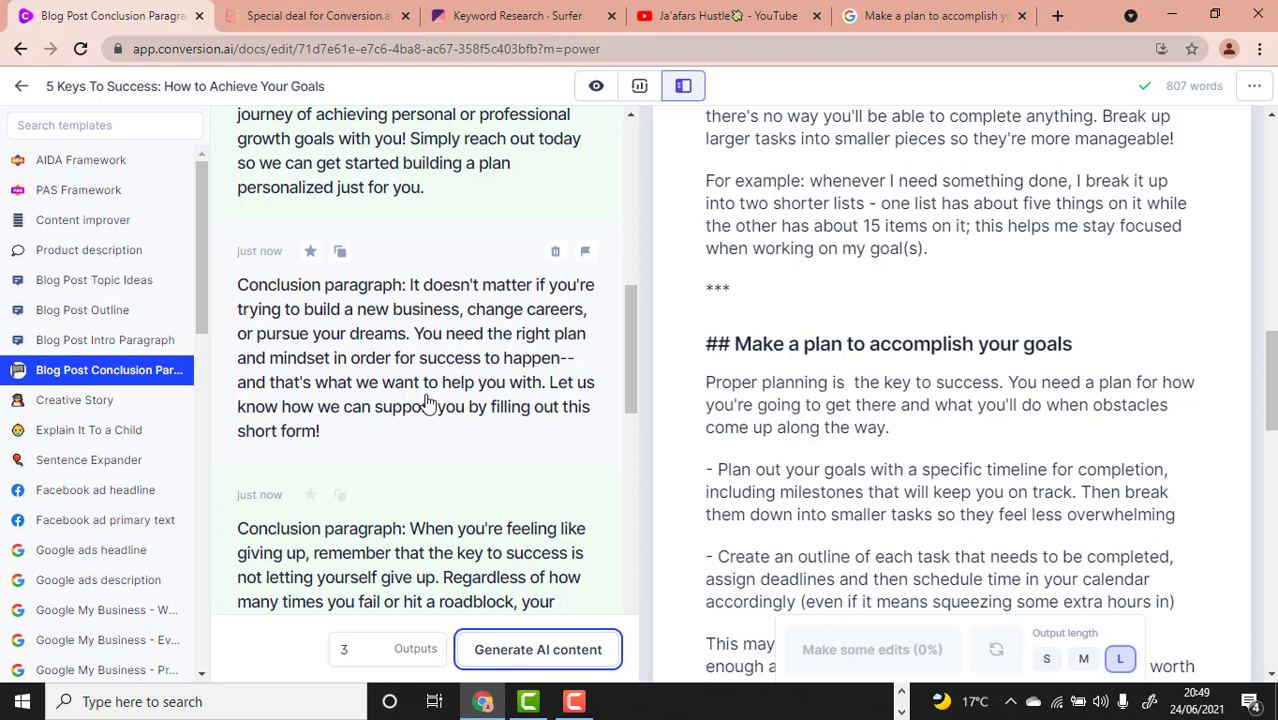
scroll(424, 407, down, 3)
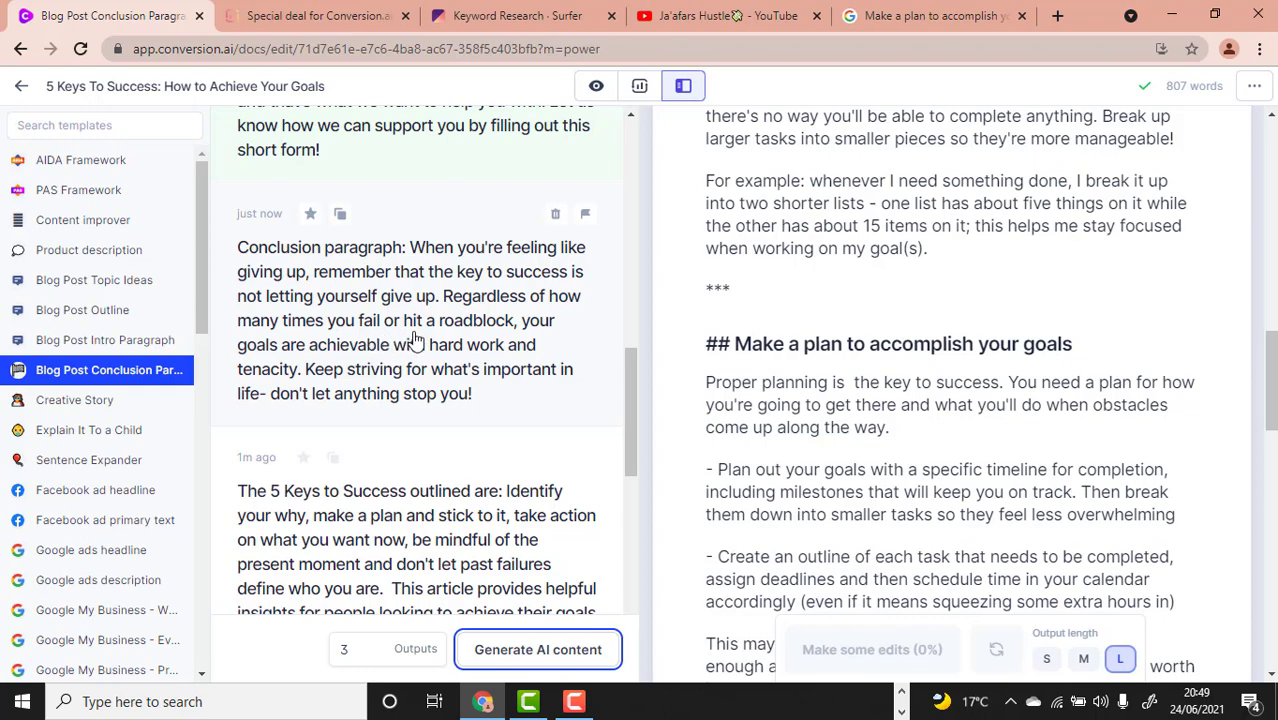
click(339, 213)
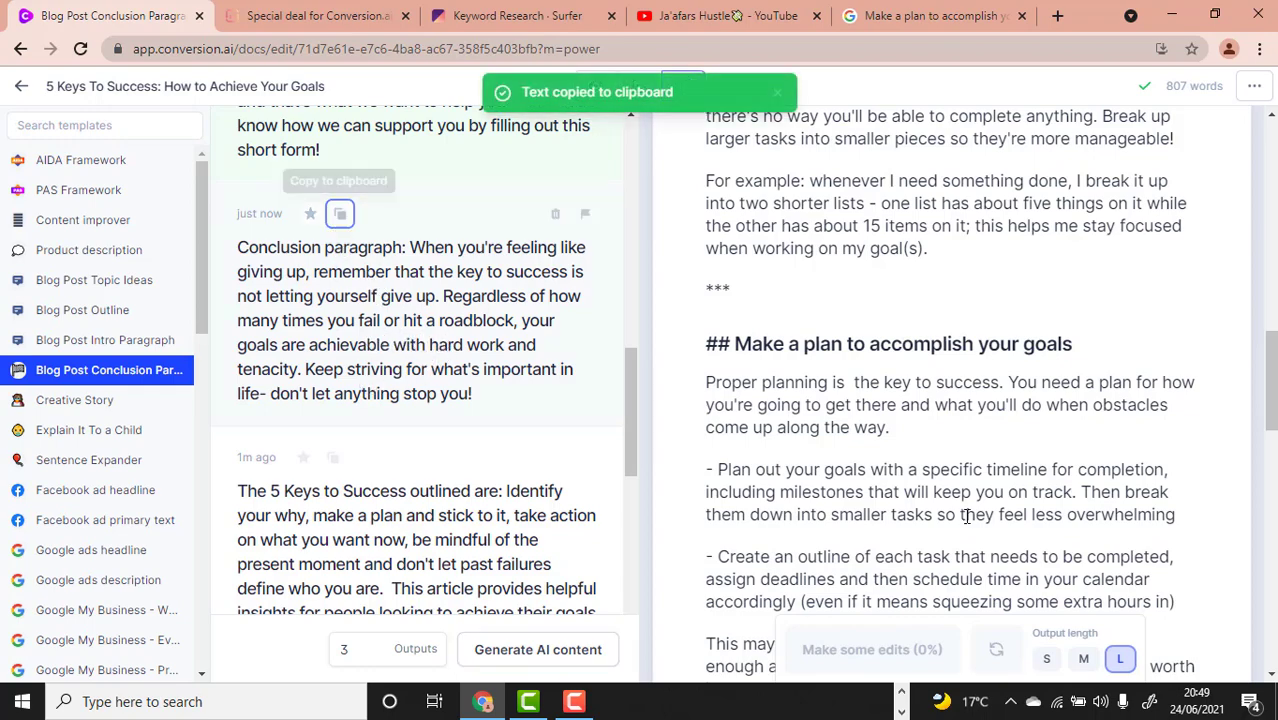
scroll(959, 498, down, 10)
scroll(910, 346, down, 2)
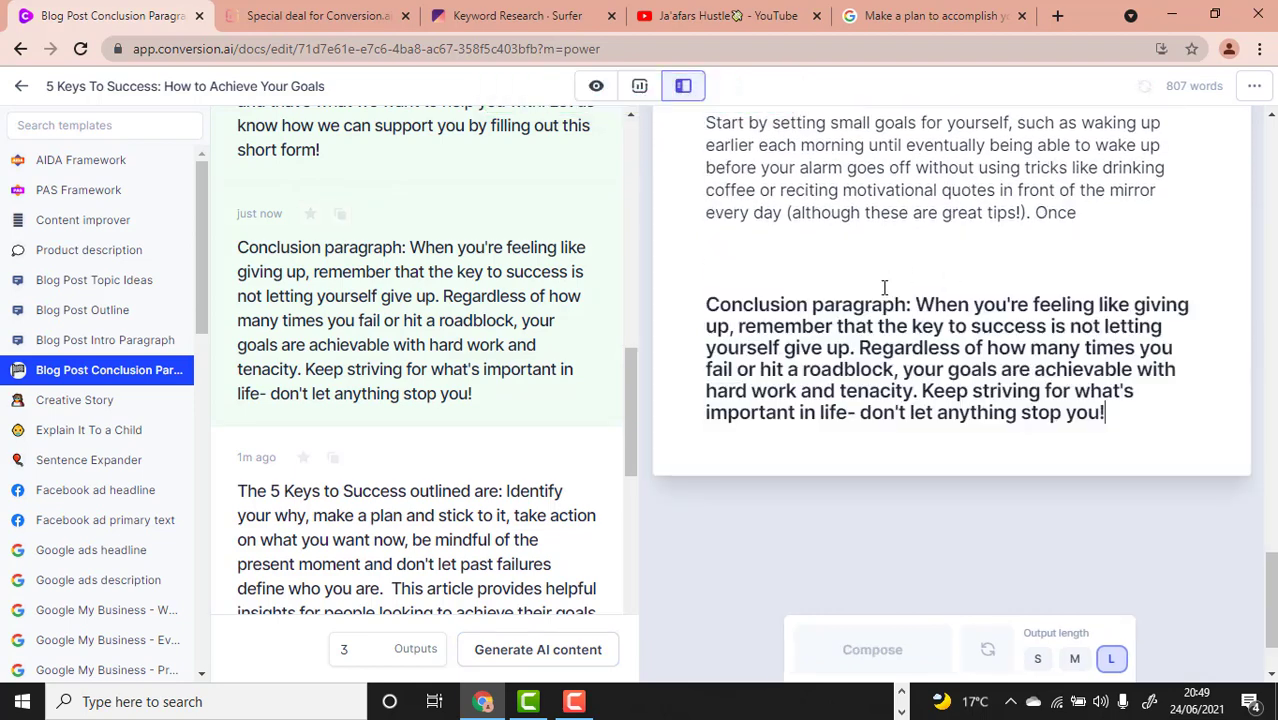
key(ctrl+v)
key(ctrl+z)
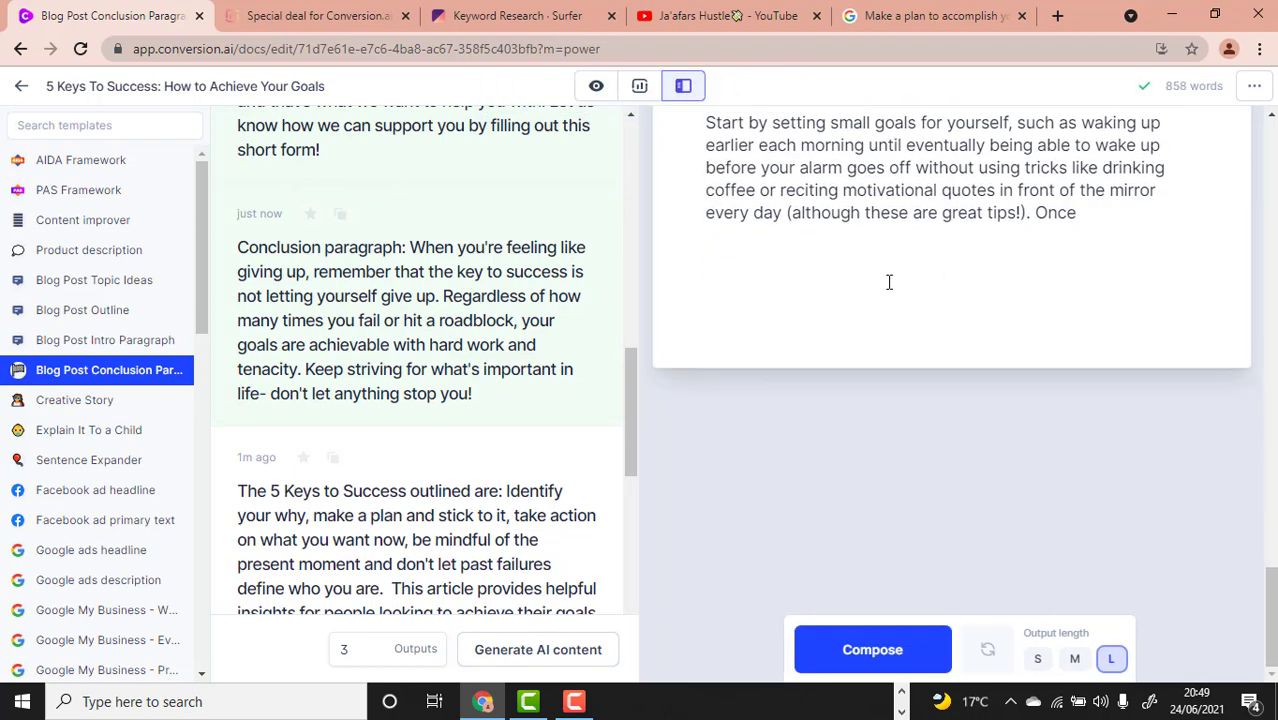
Step: Remove the blank lines and the unfinished word "Once" at the article's end, and paste the copied conclusion as a new paragraph
key(BackSpace)
key(BackSpace)
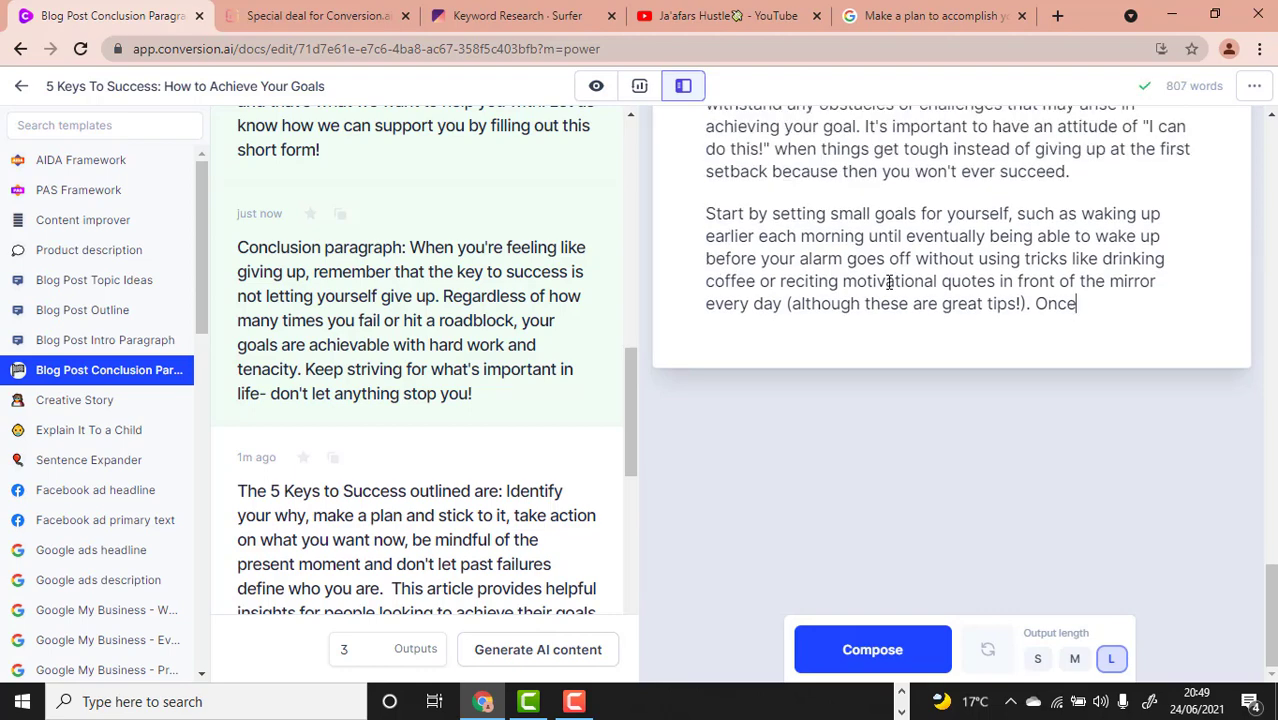
scroll(889, 282, up, 2)
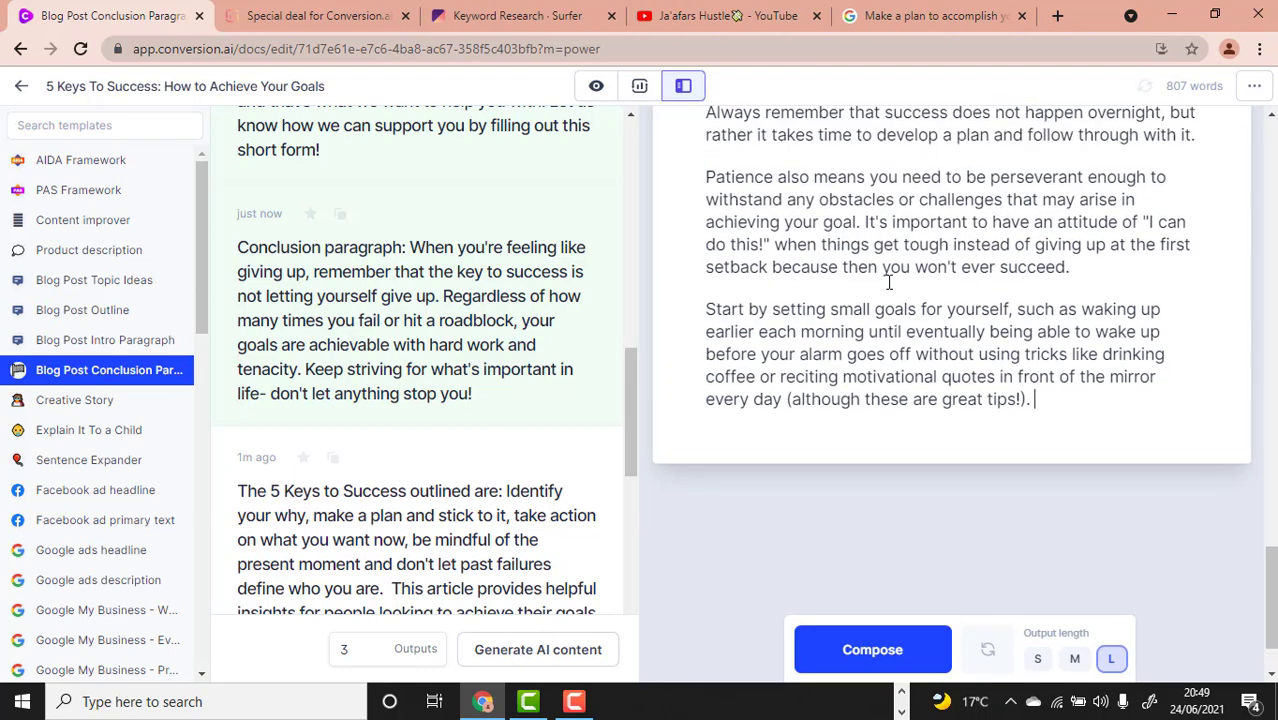
scroll(889, 282, down, 2)
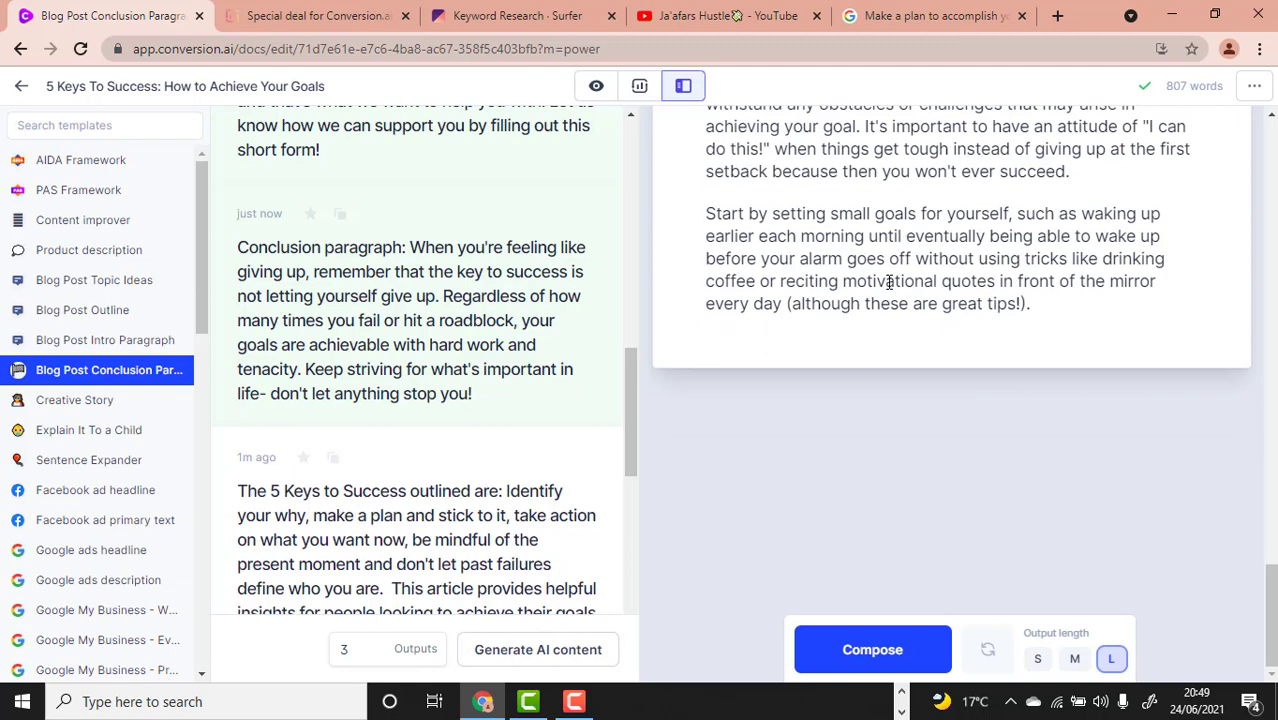
key(Return)
key(Return)
key(ctrl+v)
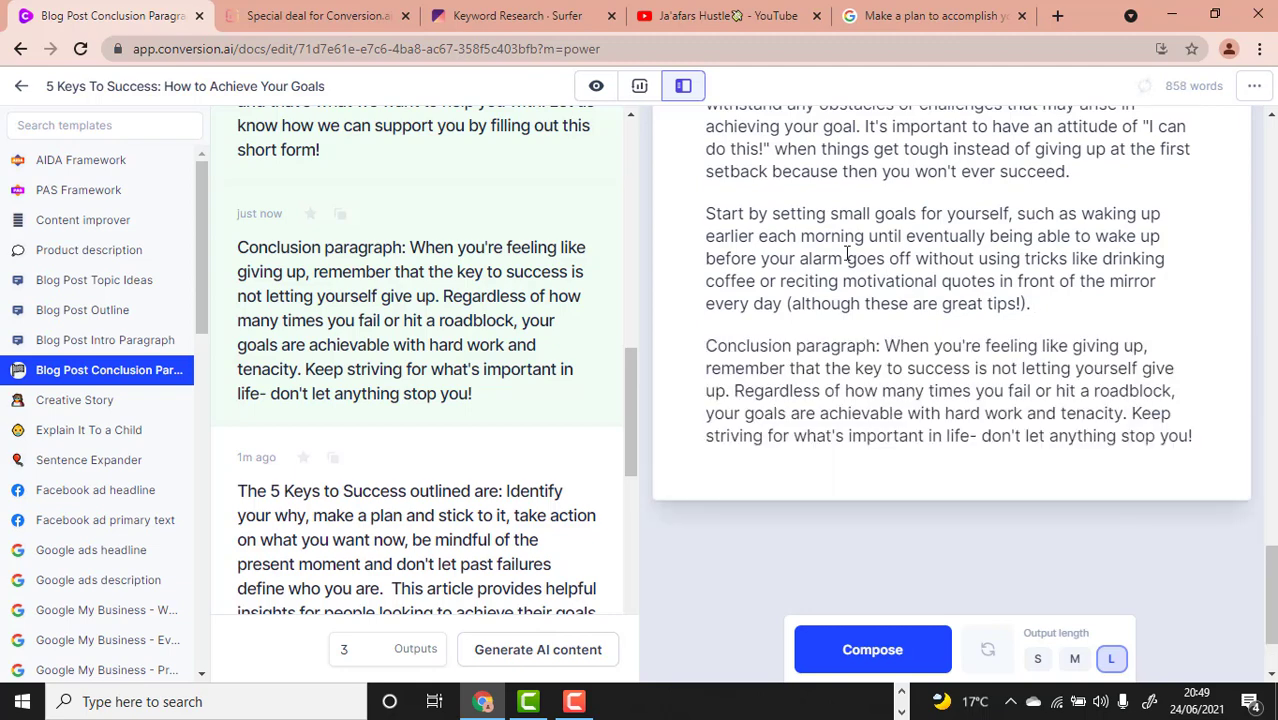
Step: Delete "paragraph:" from the pasted text, put "Conclusion" on its own line and format it as a heading
drag(879, 334, 806, 356)
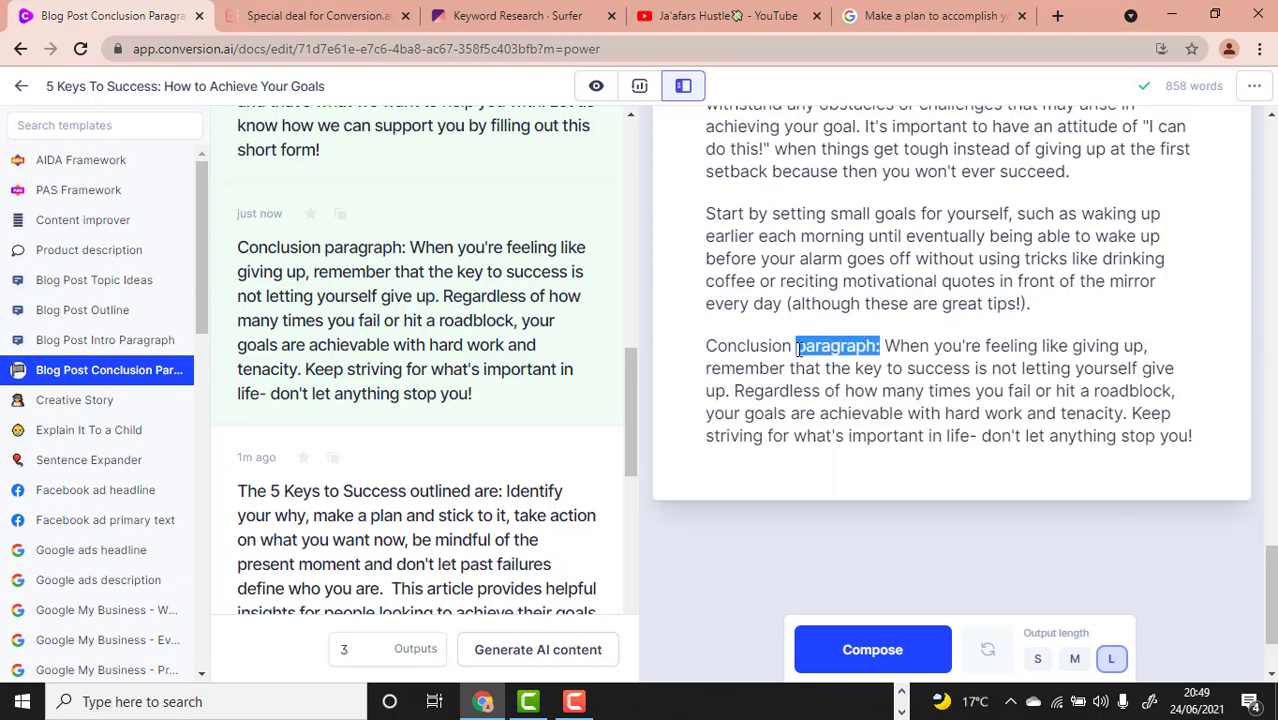
key(BackSpace)
key(Return)
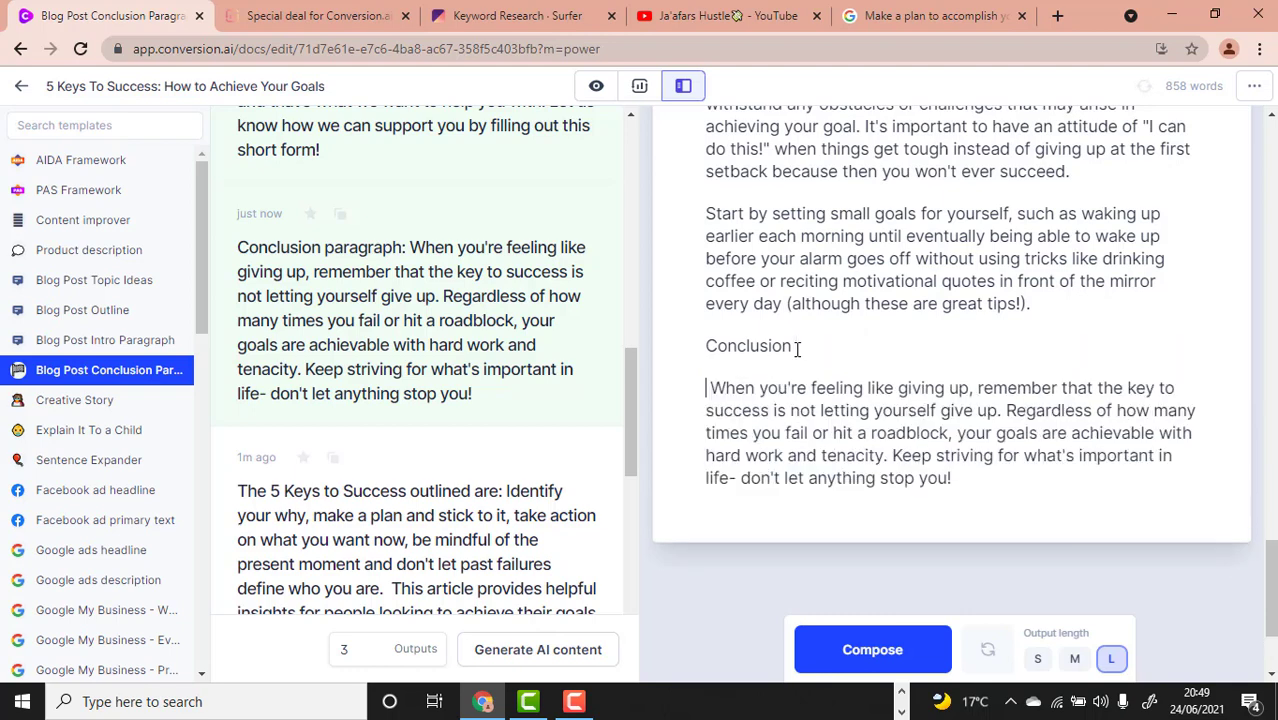
drag(797, 348, 708, 346)
click(697, 288)
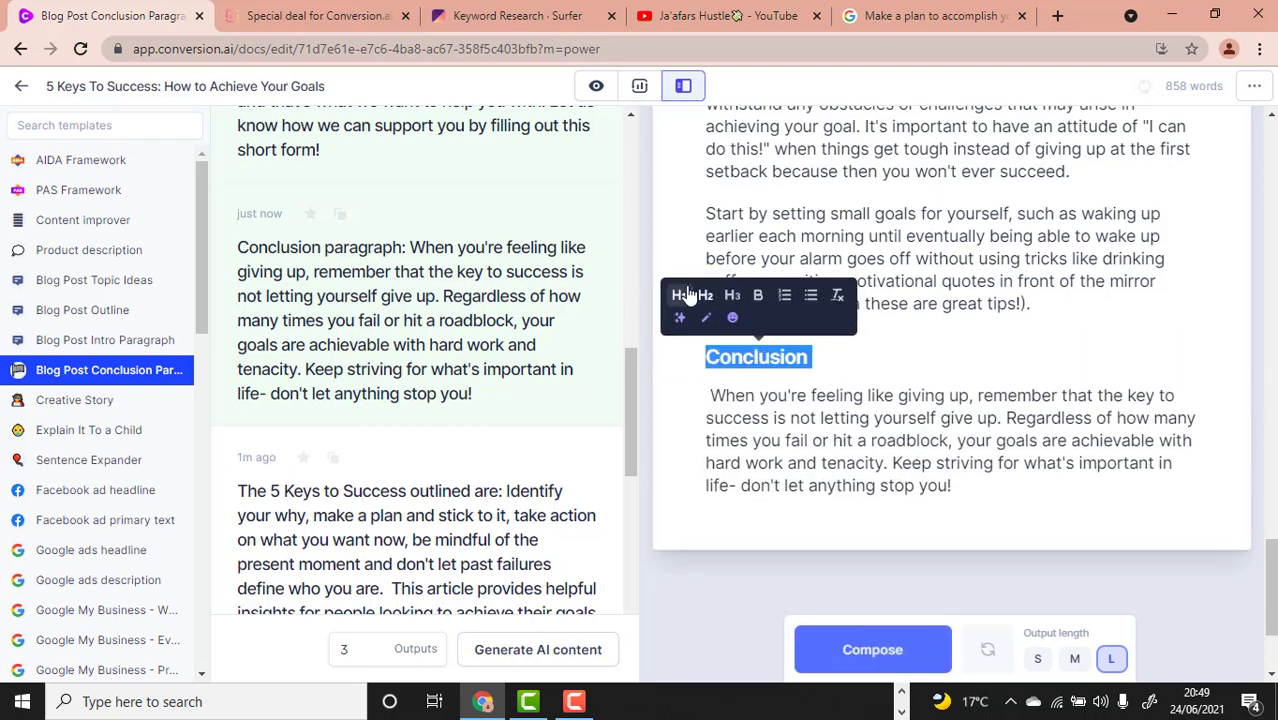
click(852, 393)
Step: Remove the leading space before "When you're feeling like giving up" in the paragraph under the Conclusion heading
scroll(719, 341, down, 1)
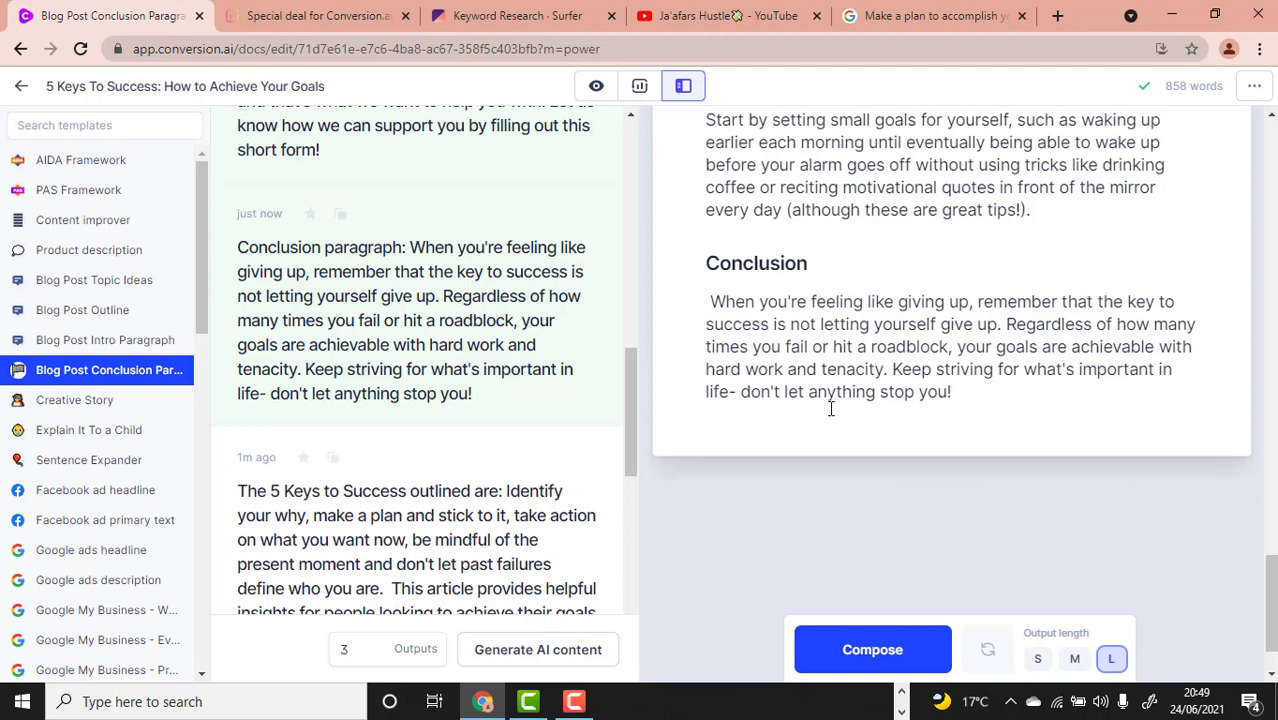
scroll(951, 400, up, 1)
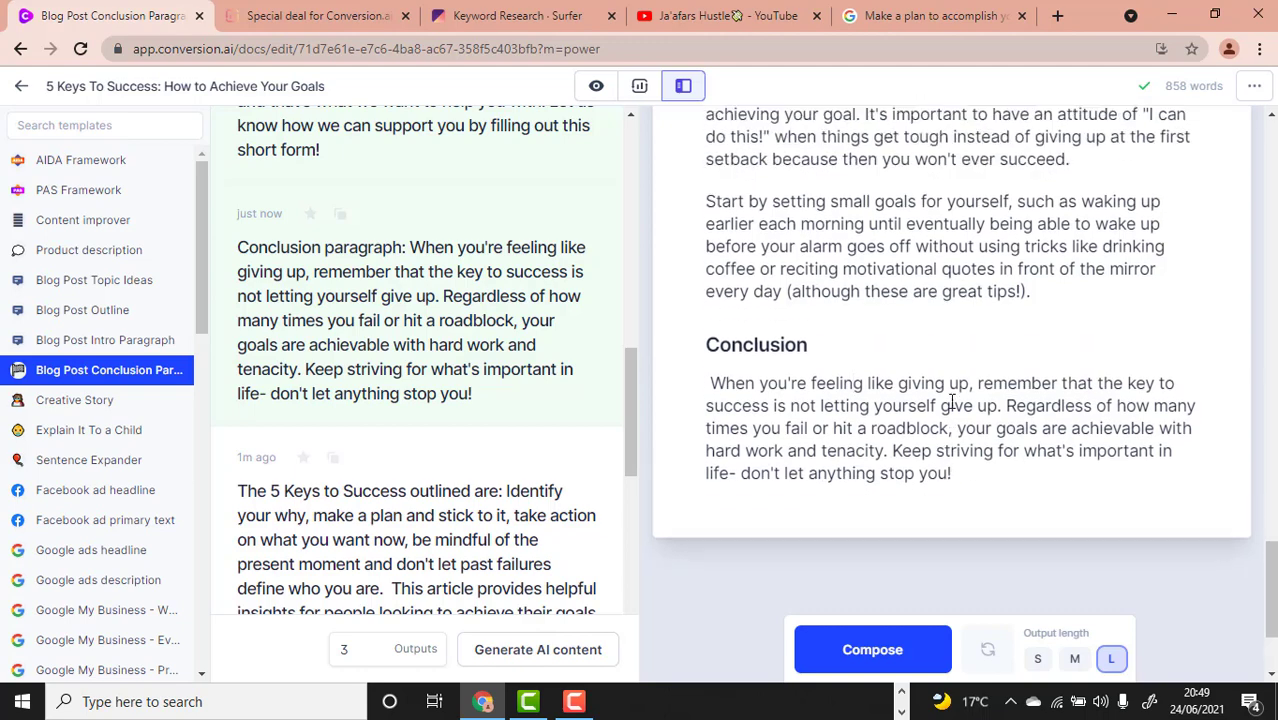
scroll(943, 386, up, 1)
scroll(943, 386, down, 1)
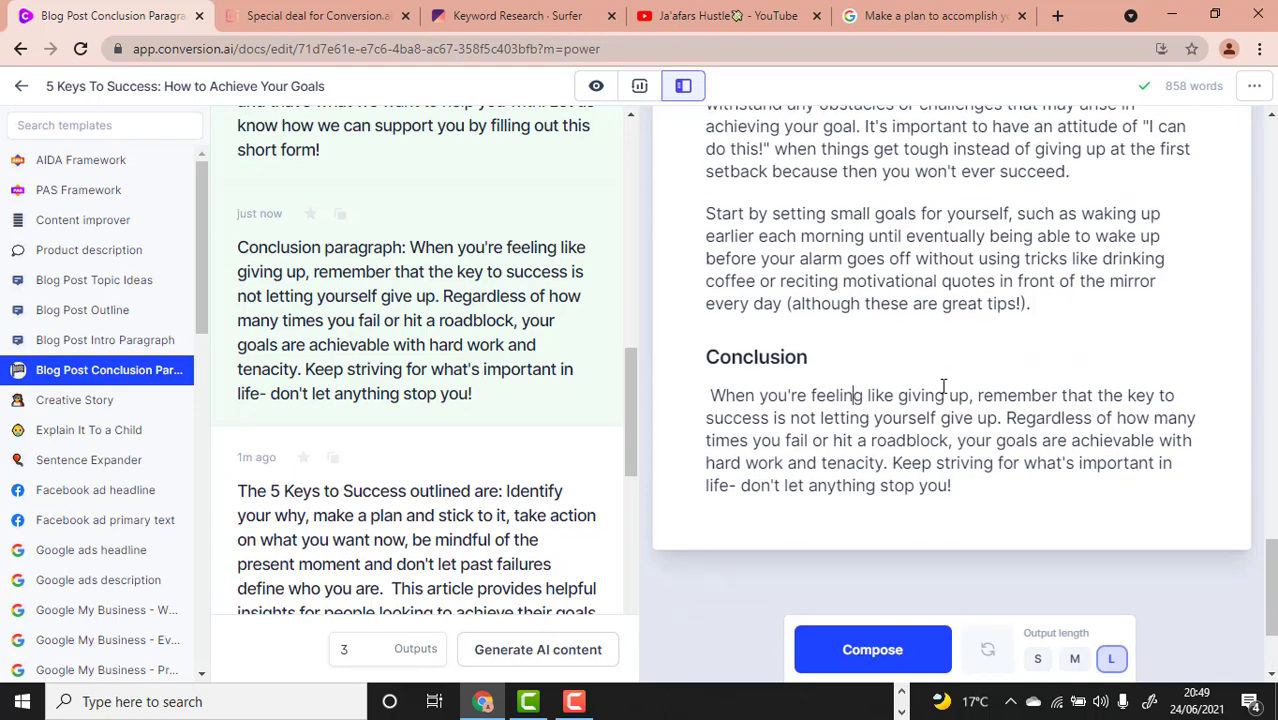
scroll(943, 386, down, 1)
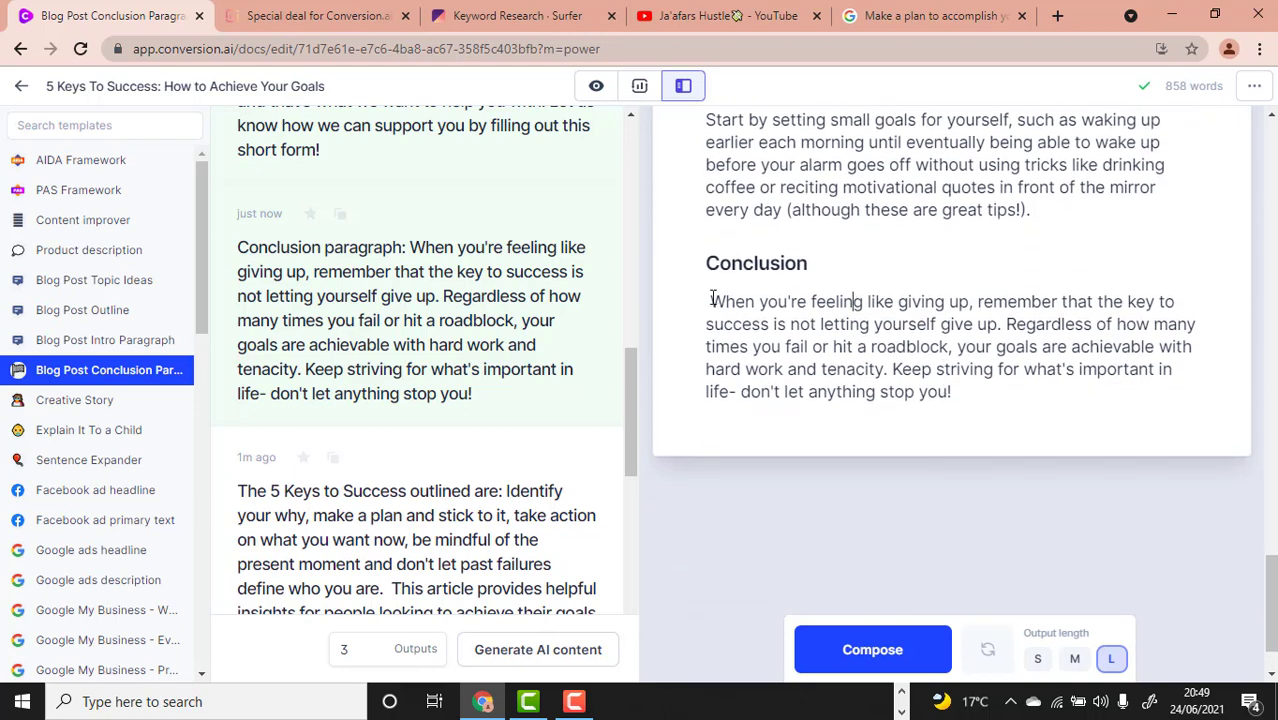
key(BackSpace)
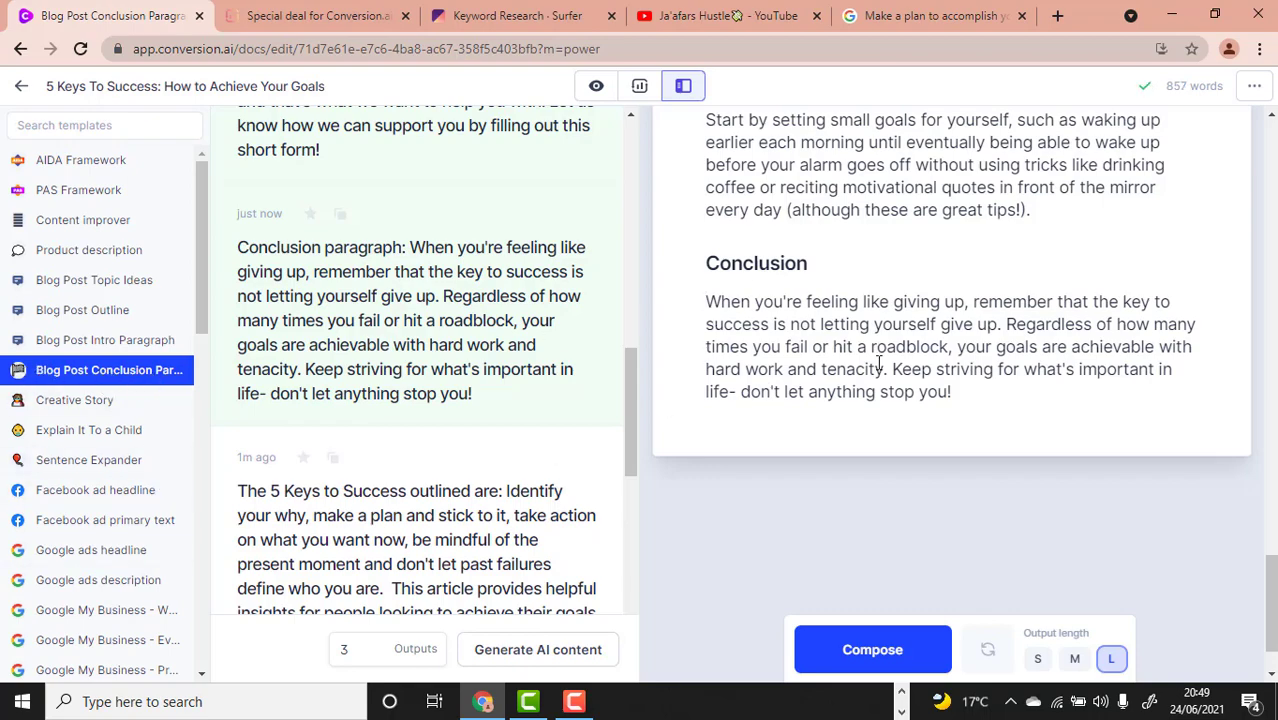
Step: Look back through the article from the conclusion to the title, and copy its entire text
scroll(880, 363, up, 10)
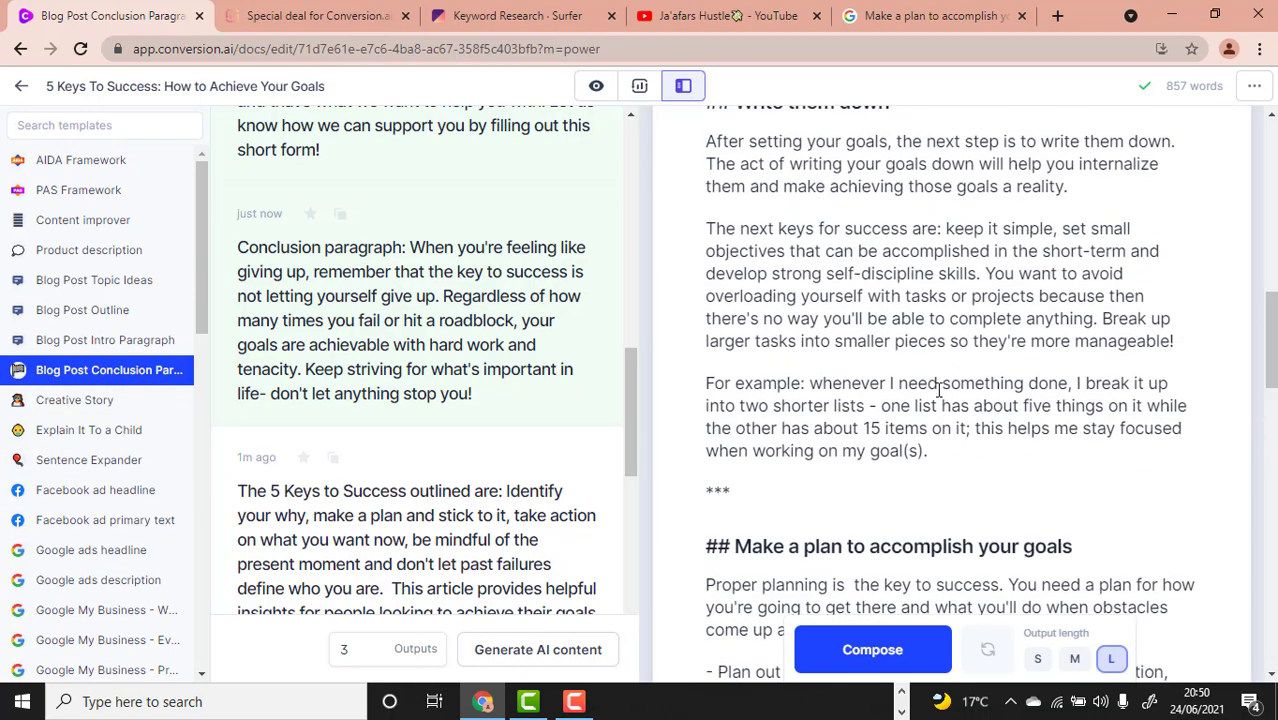
scroll(940, 390, up, 8)
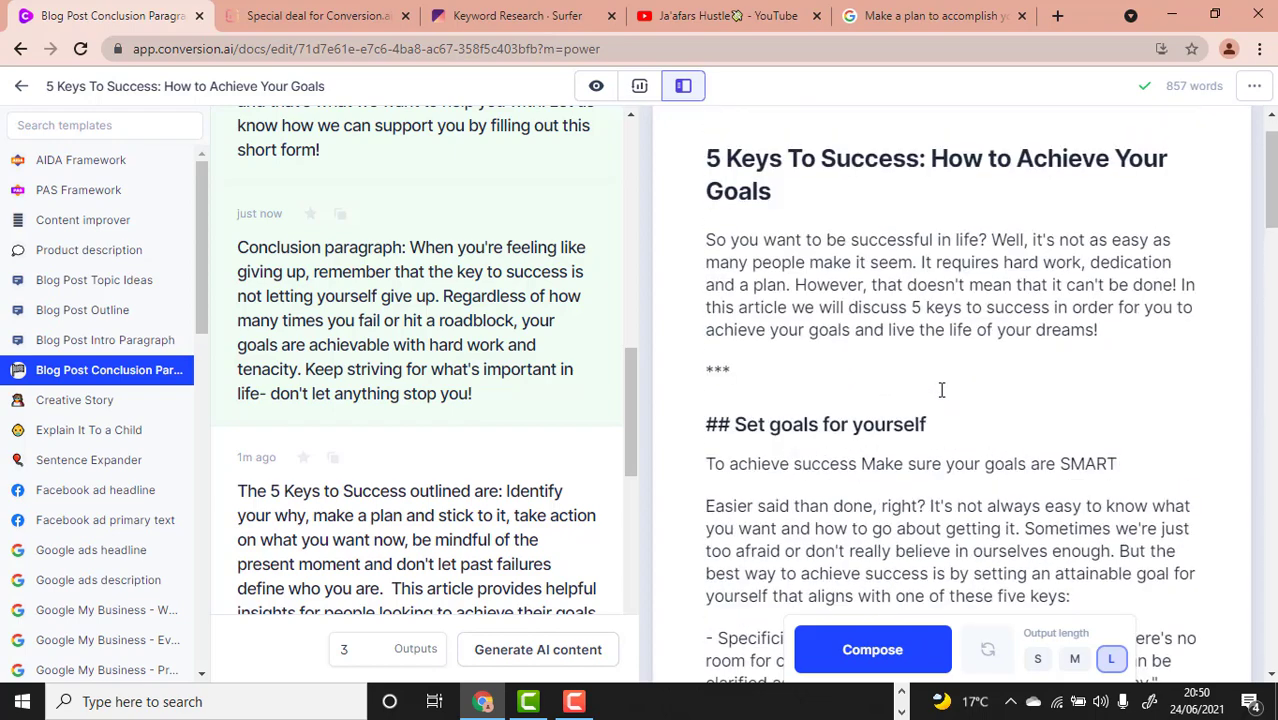
scroll(941, 390, down, 3)
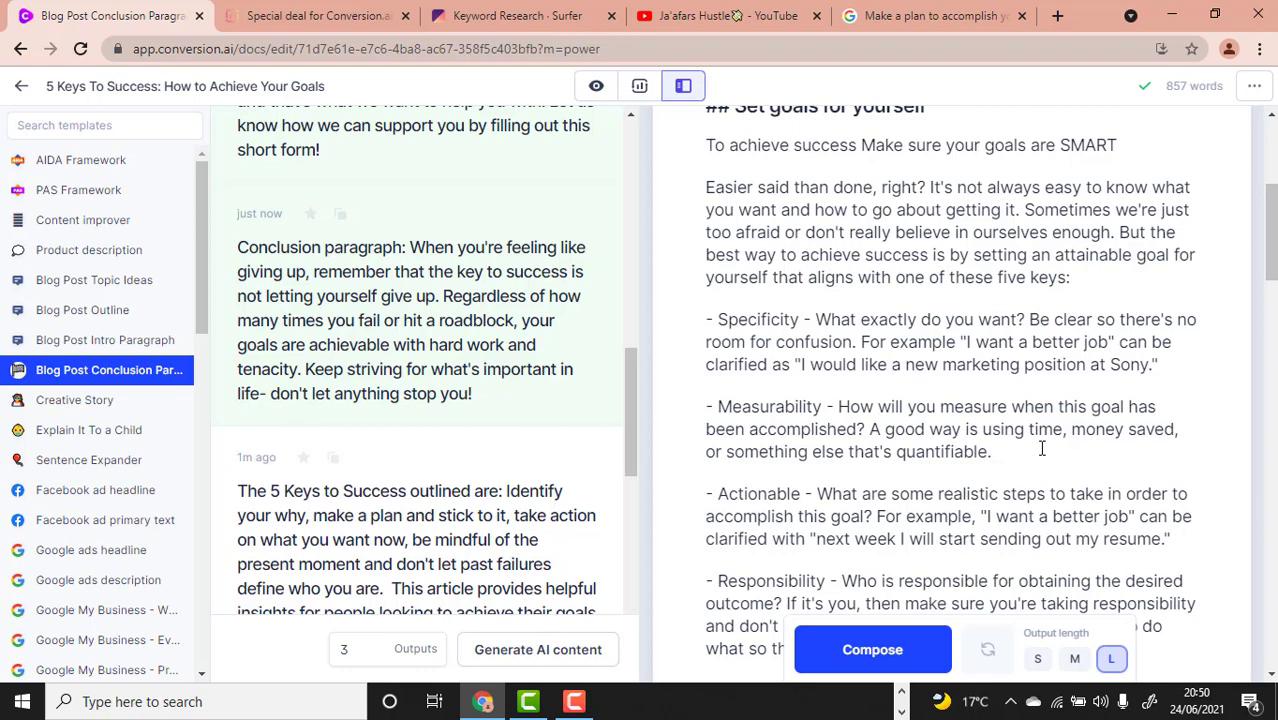
scroll(1041, 447, up, 3)
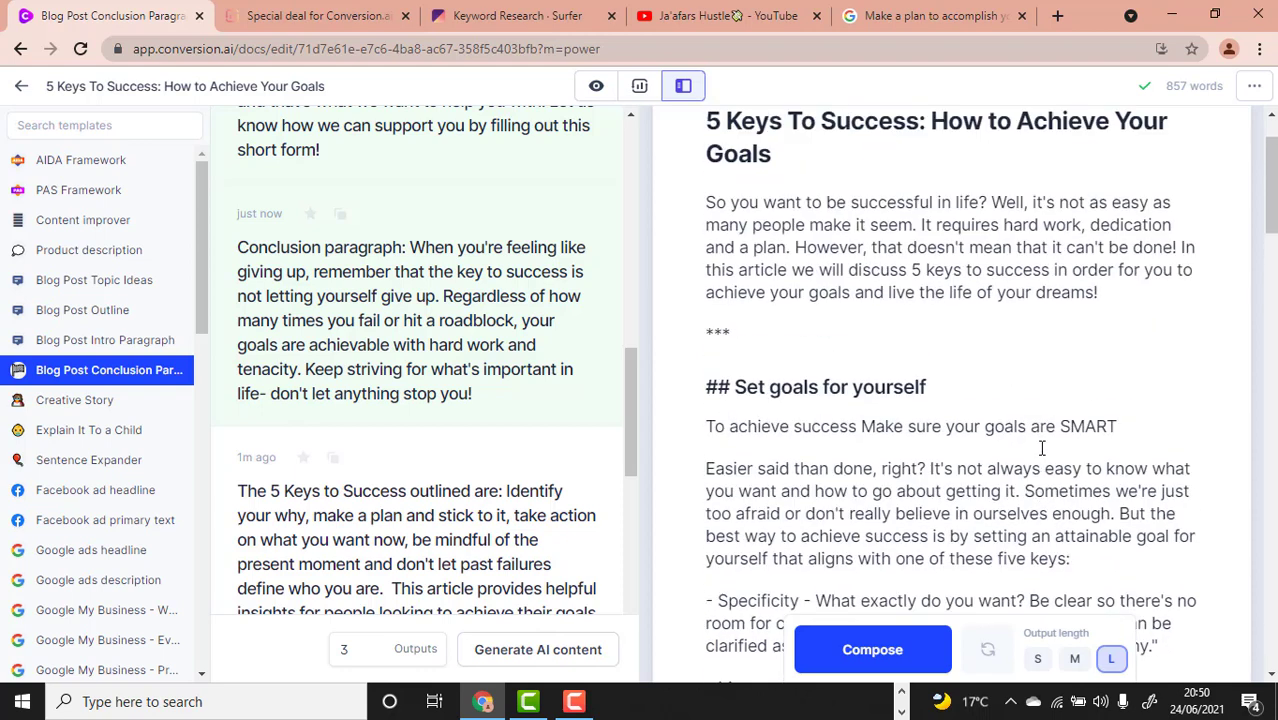
scroll(1041, 447, down, 2)
key(ctrl+a)
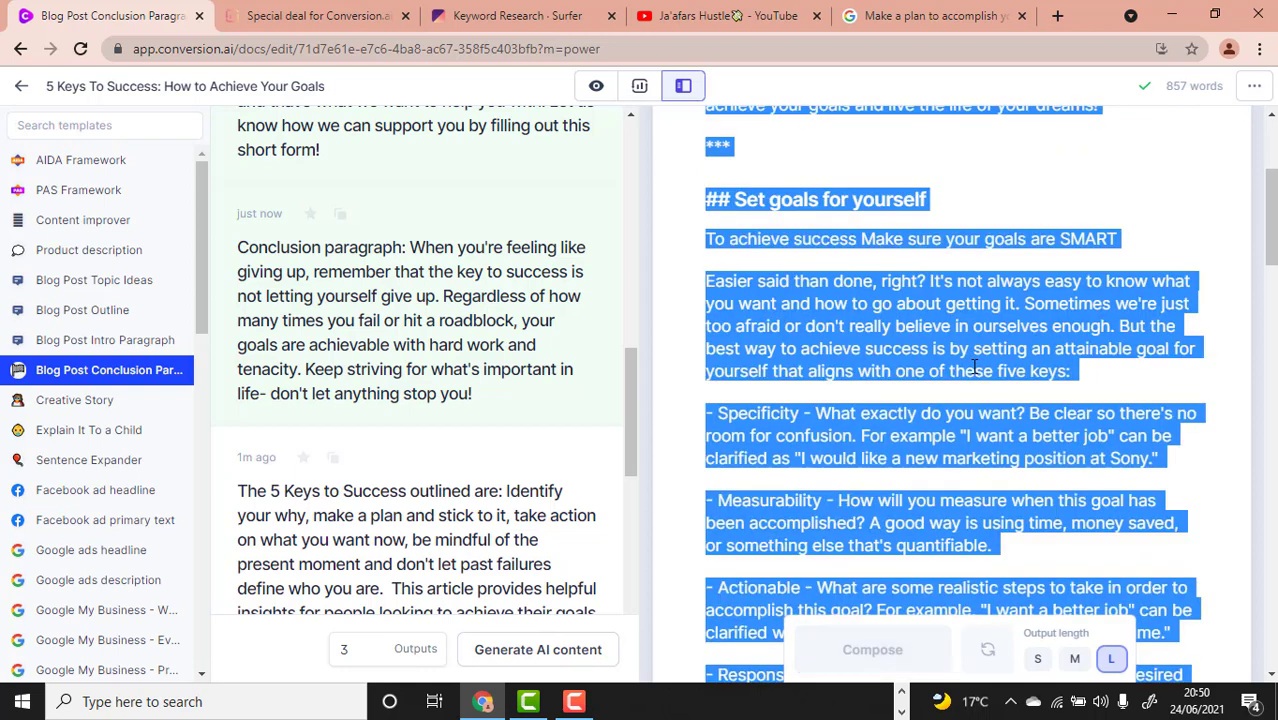
right_click(876, 325)
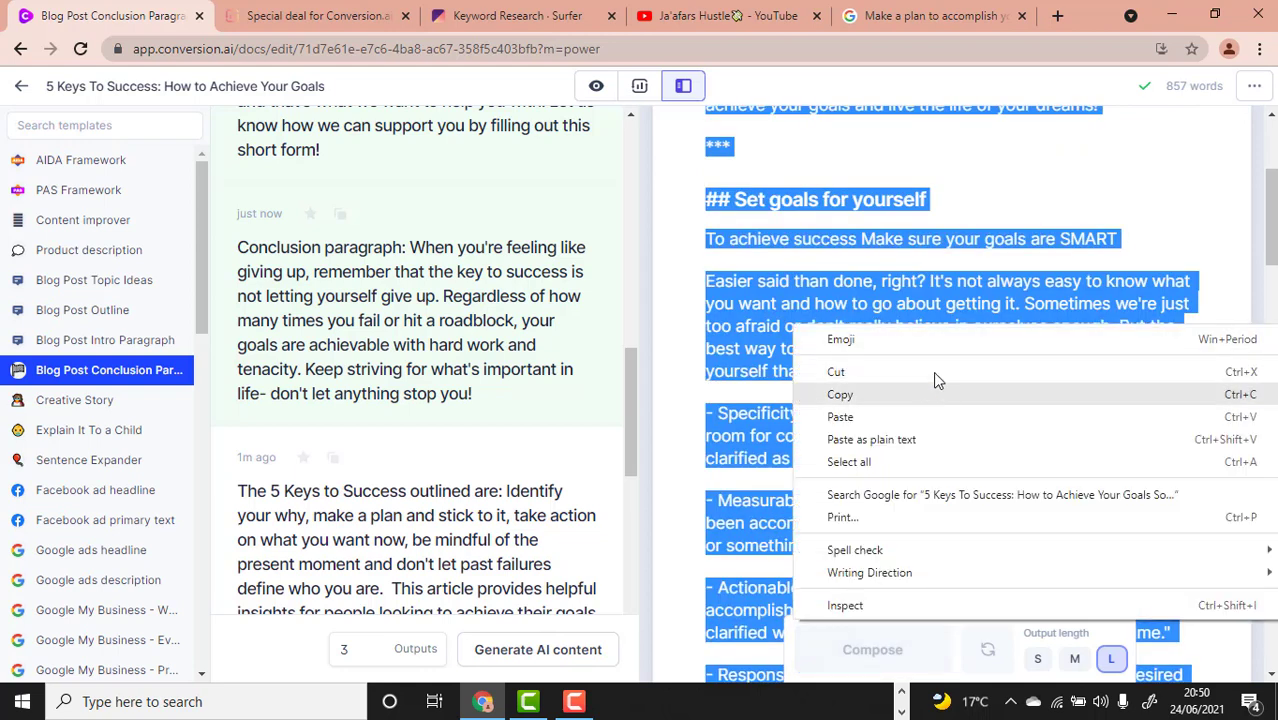
click(933, 393)
right_click(905, 281)
click(884, 350)
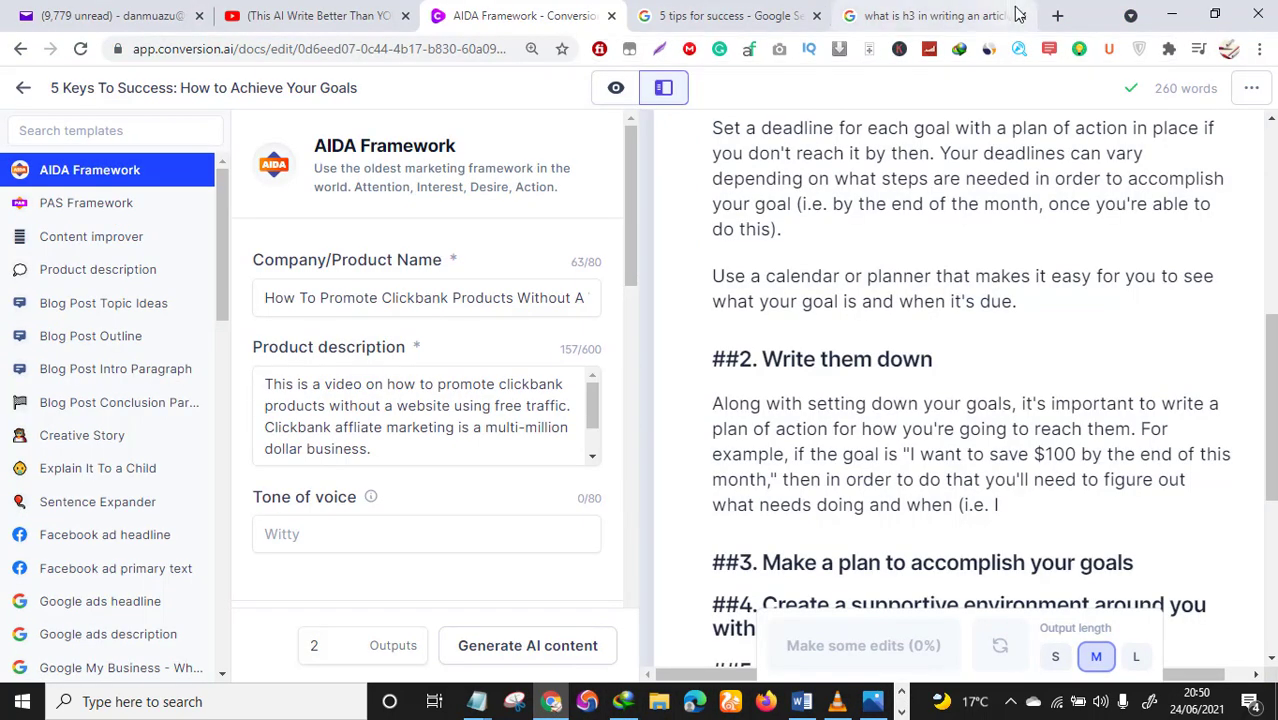
Step: Open copyscape.com in a new browser tab of the other Chrome window
click(1057, 15)
text(c)
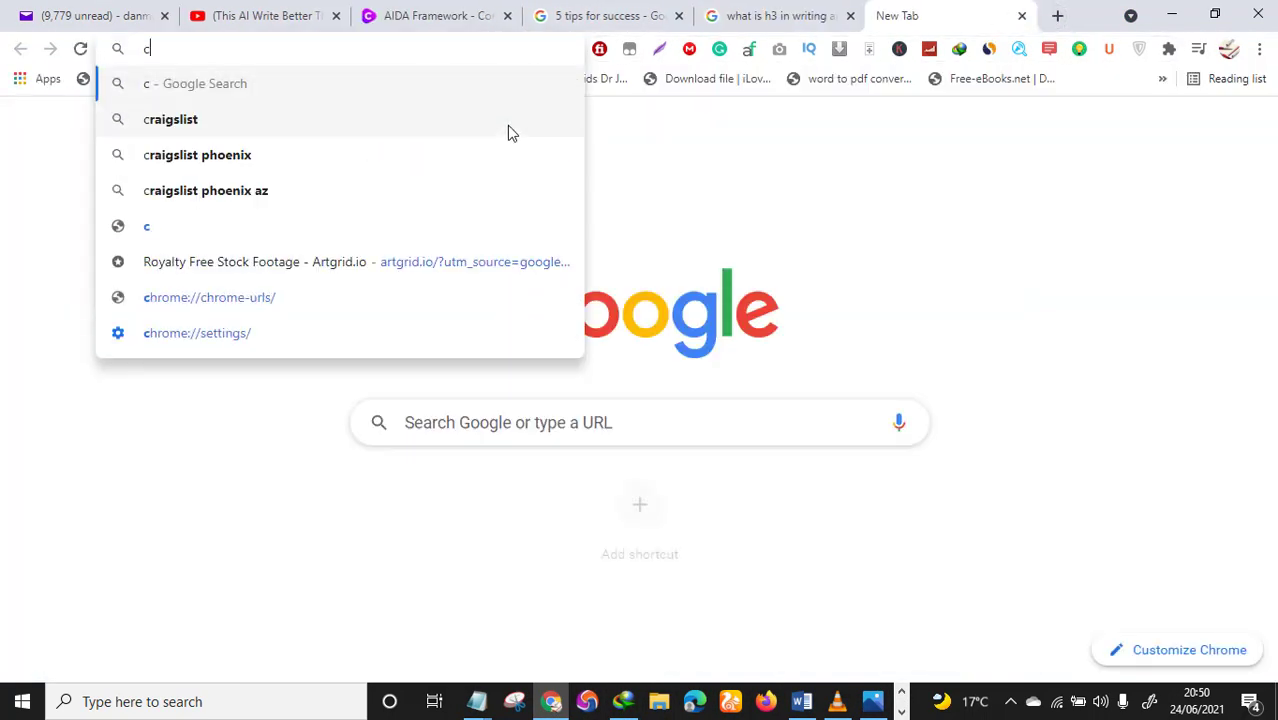
text(opysca)
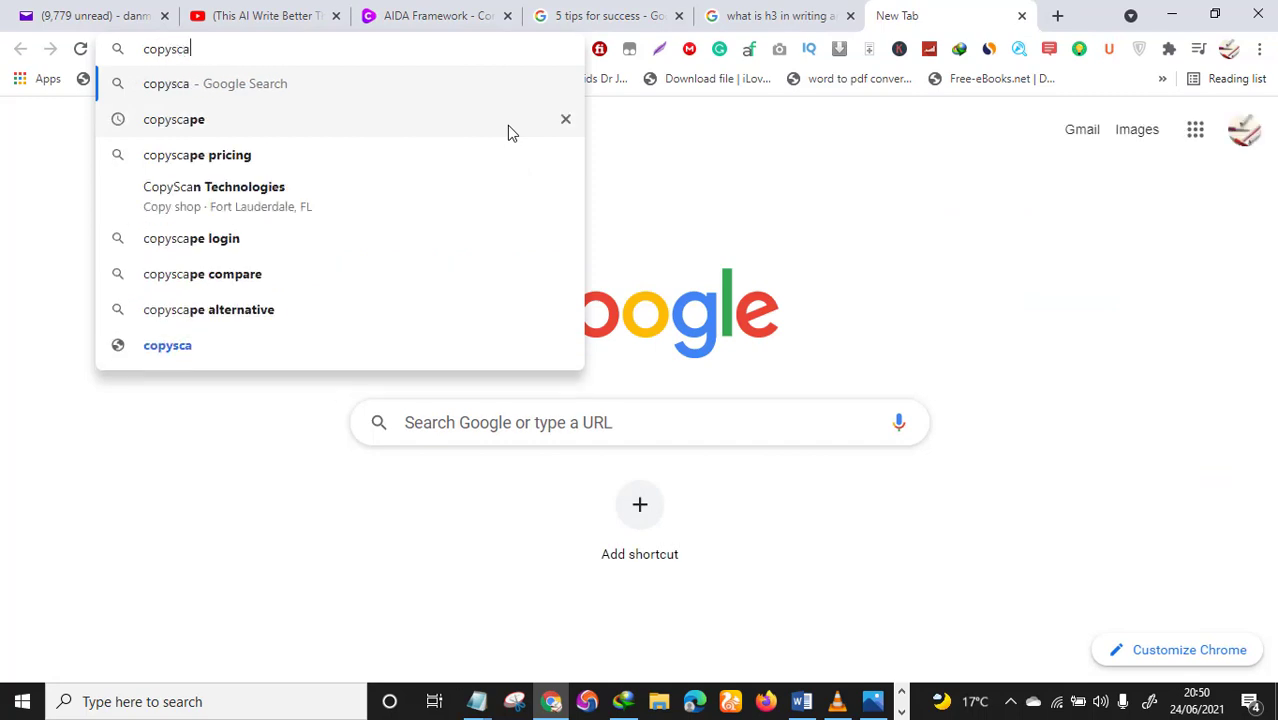
text(pe.com)
key(Return)
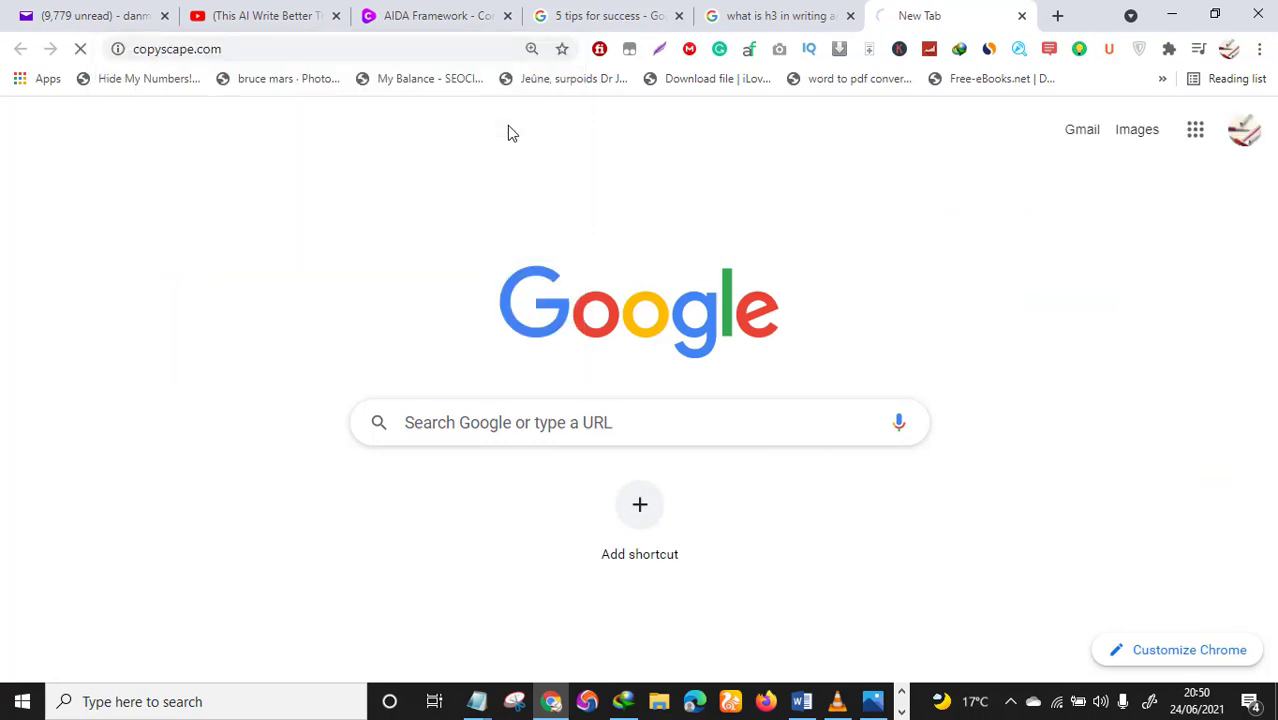
click(901, 712)
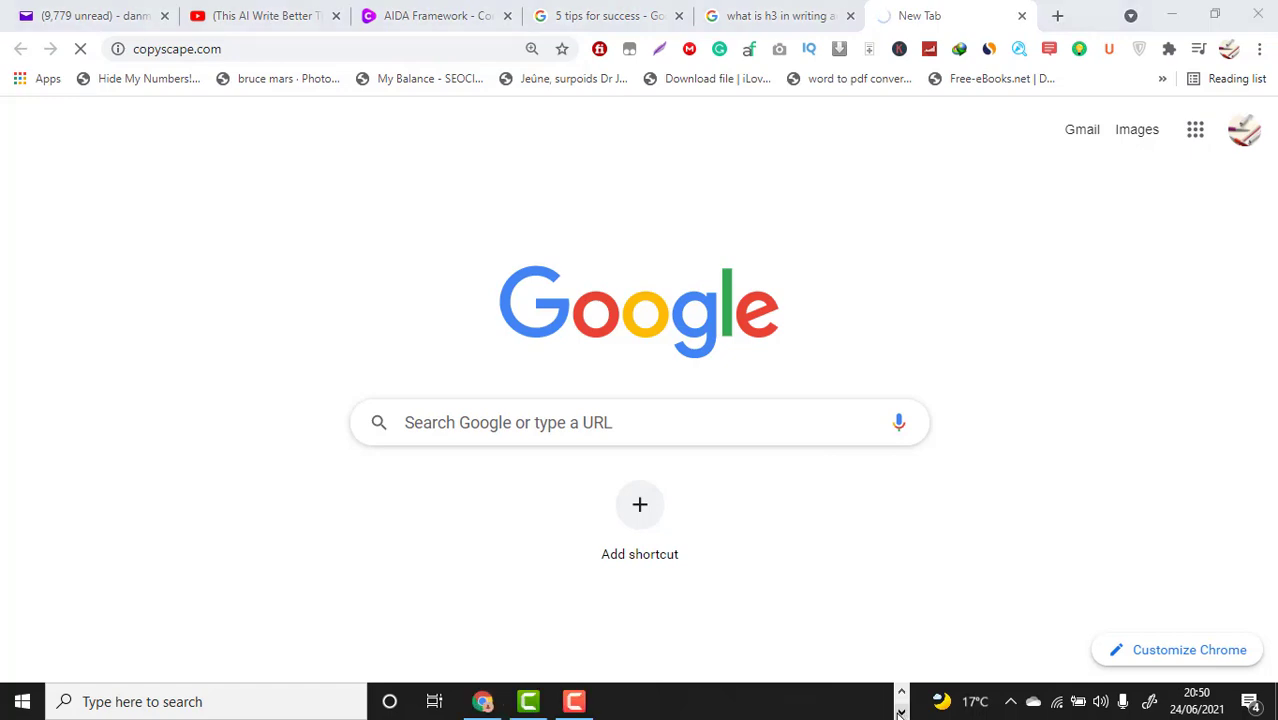
click(574, 701)
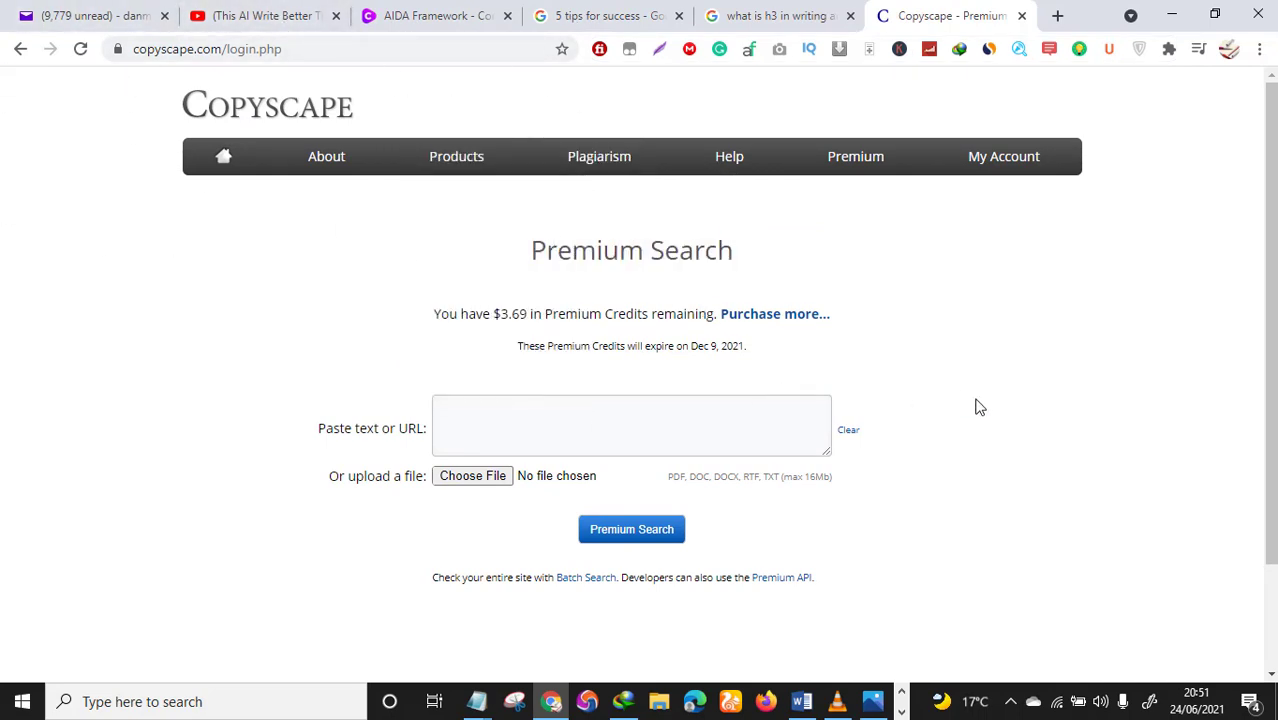
Step: Paste the copied article into Copyscape's text field and run a Premium Search for plagiarism
scroll(965, 404, down, 2)
scroll(884, 410, up, 2)
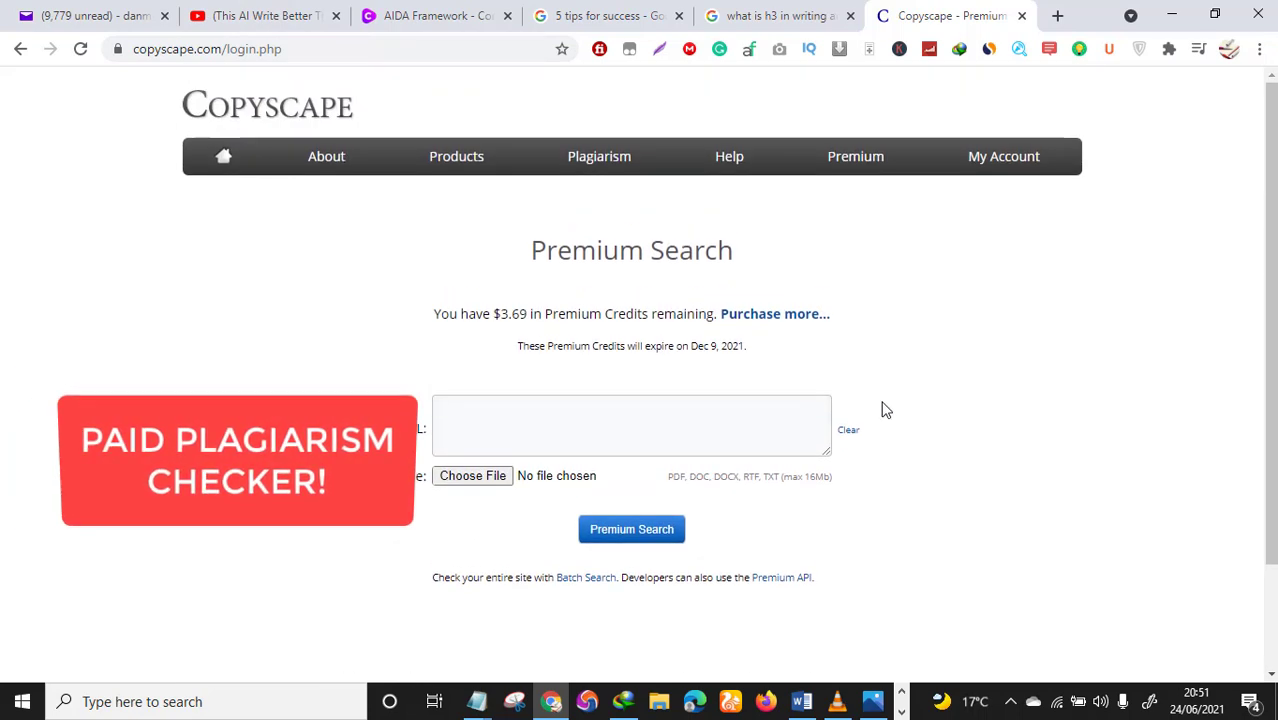
scroll(1084, 284, down, 1)
click(577, 349)
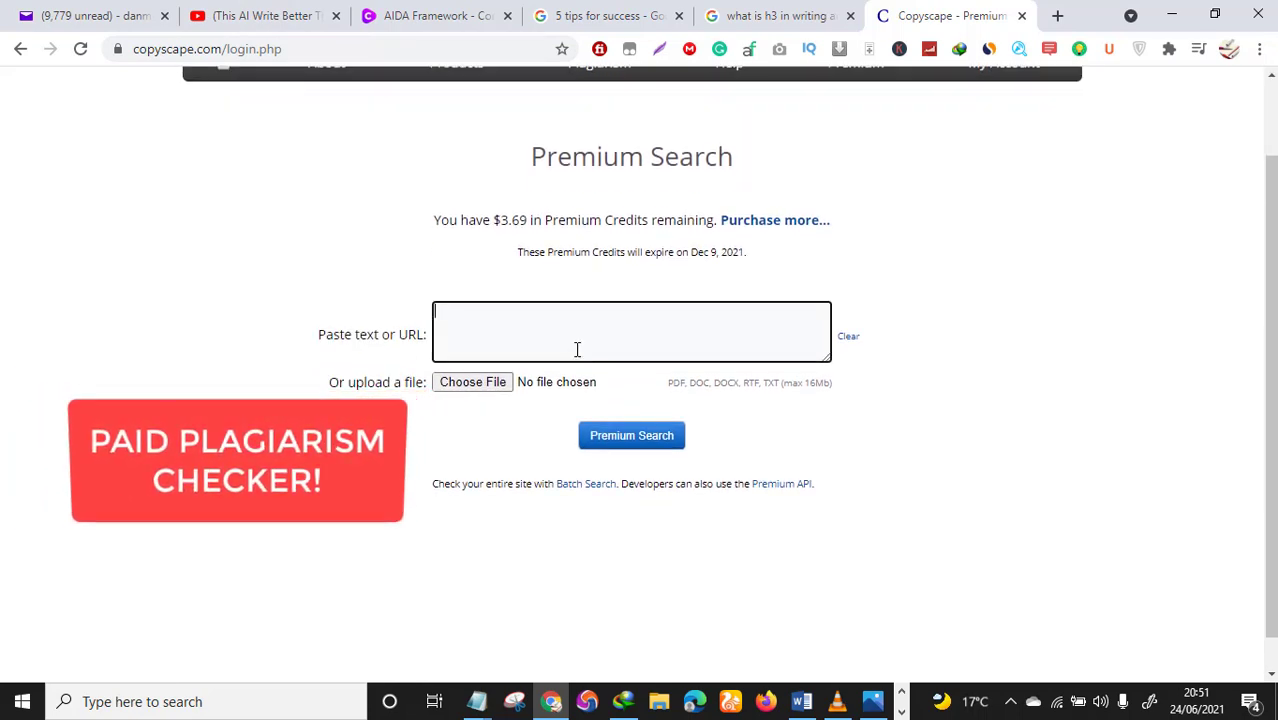
right_click(577, 349)
click(636, 491)
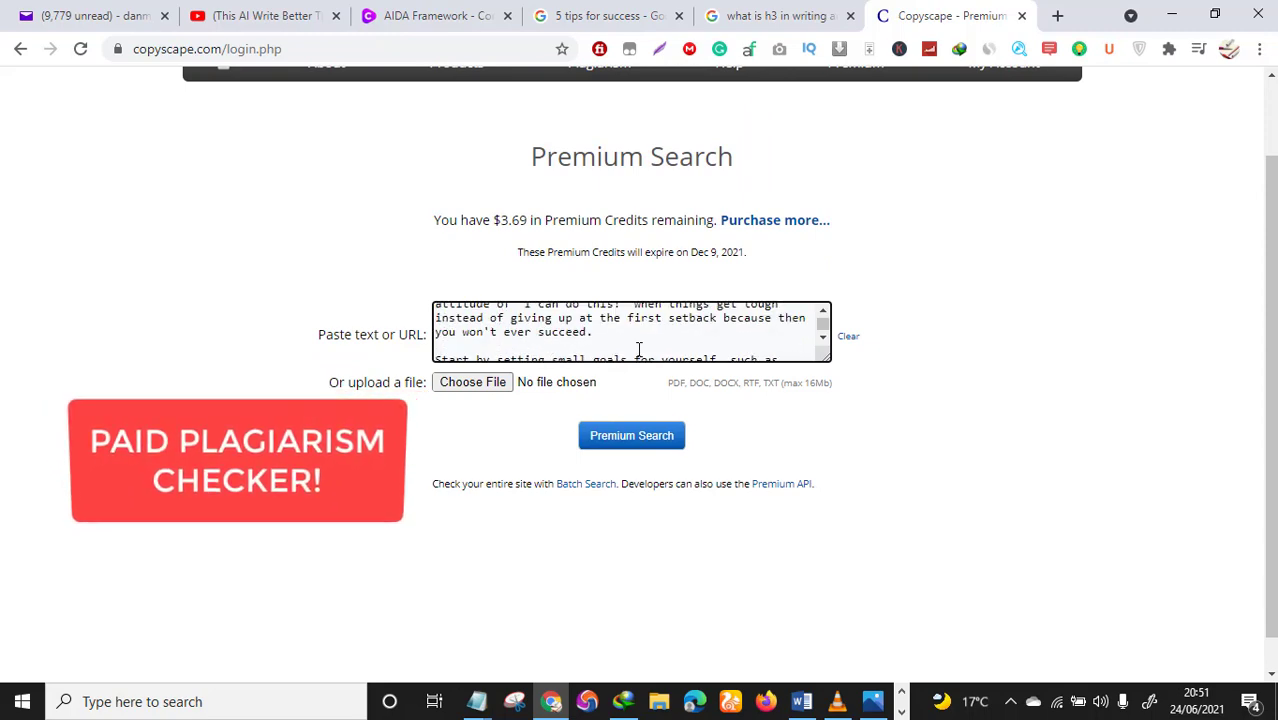
scroll(638, 349, down, 15)
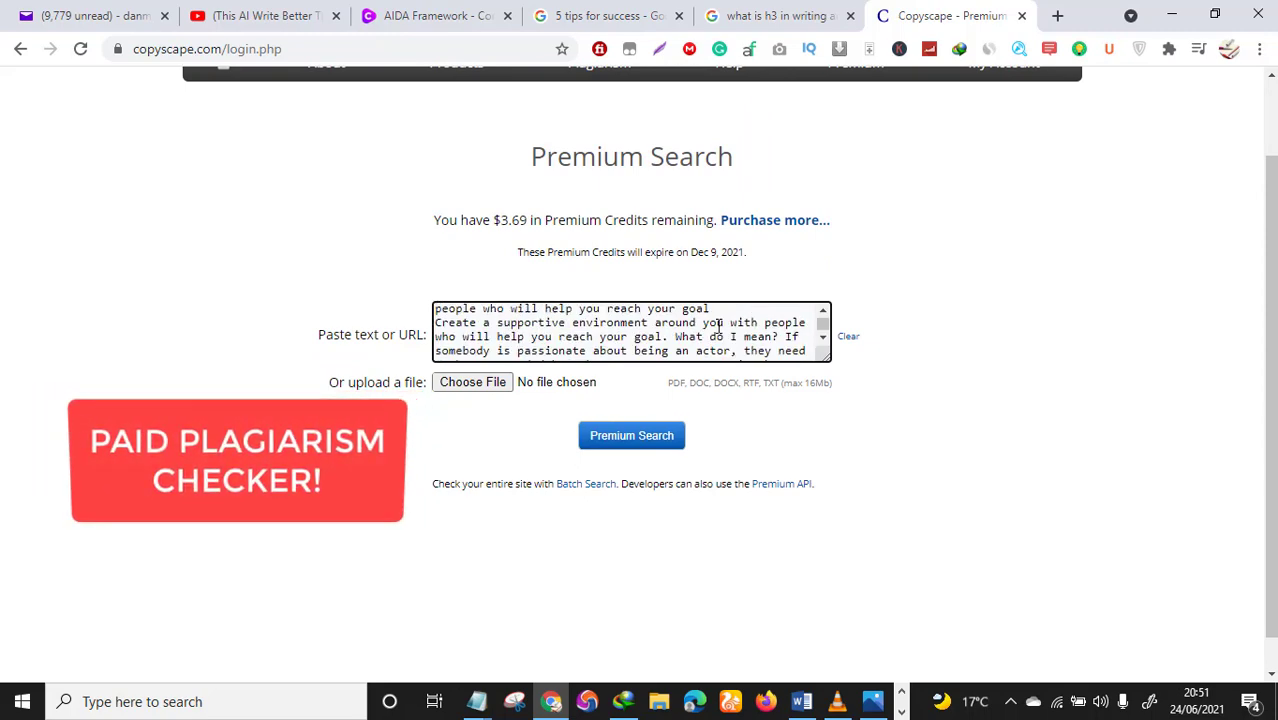
scroll(718, 326, down, 5)
click(645, 440)
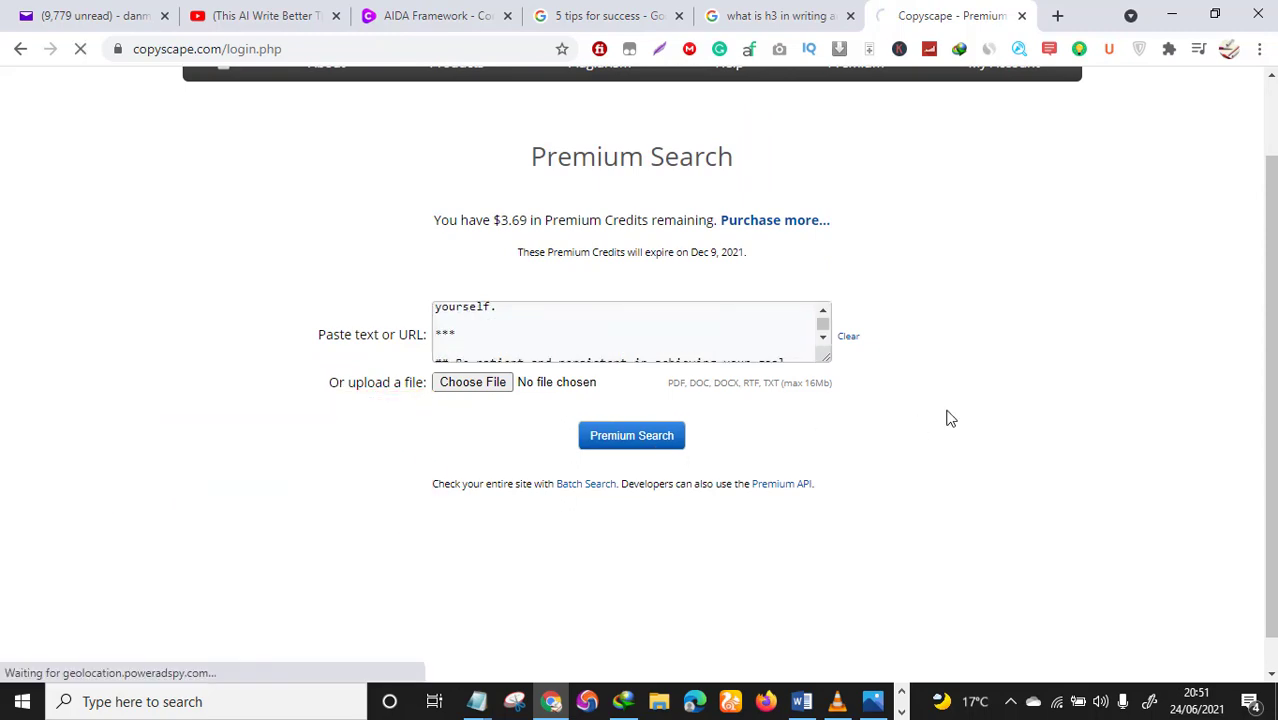
scroll(947, 417, down, 2)
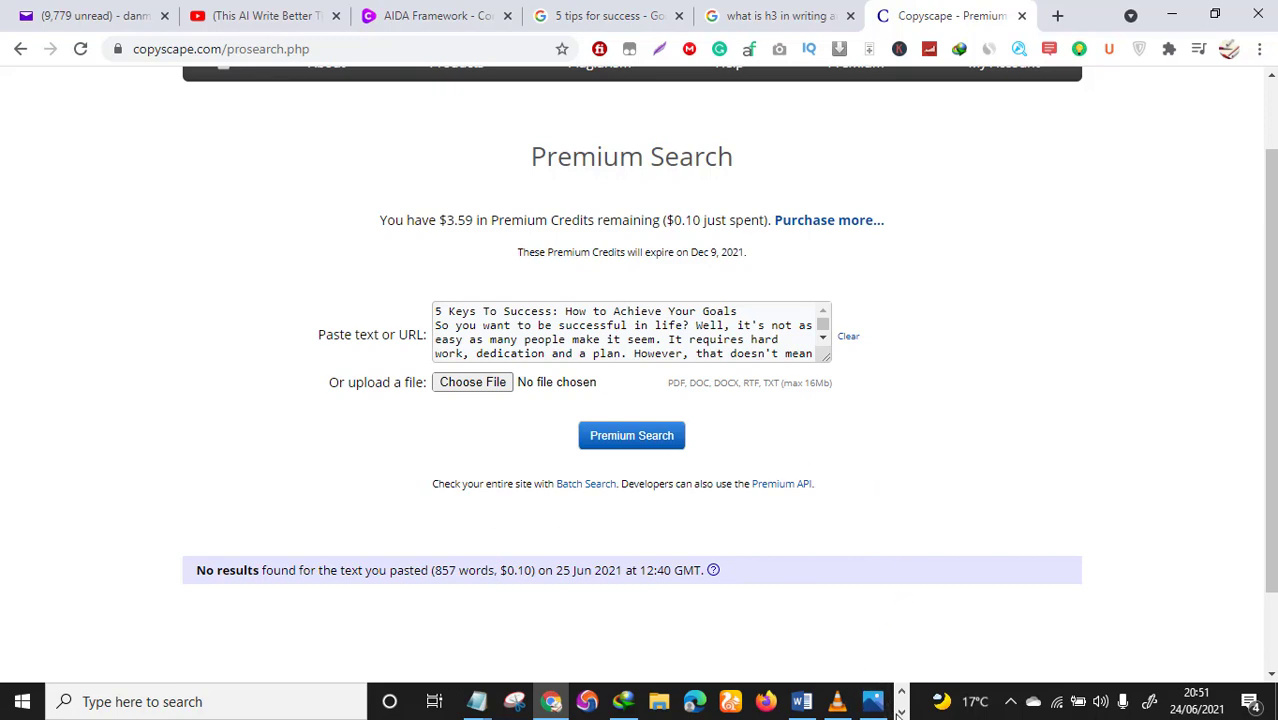
Step: Return to the Conversion.ai article and skim it from the title to the "Write them down" section
click(901, 712)
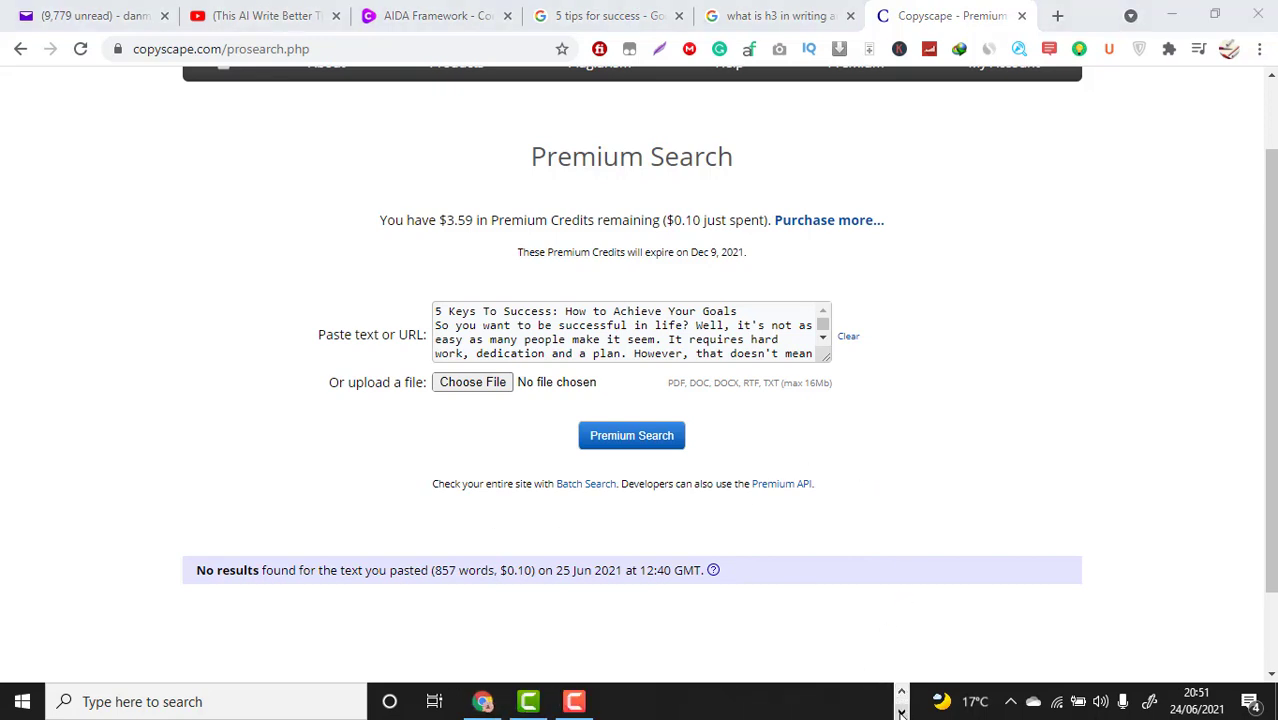
click(482, 701)
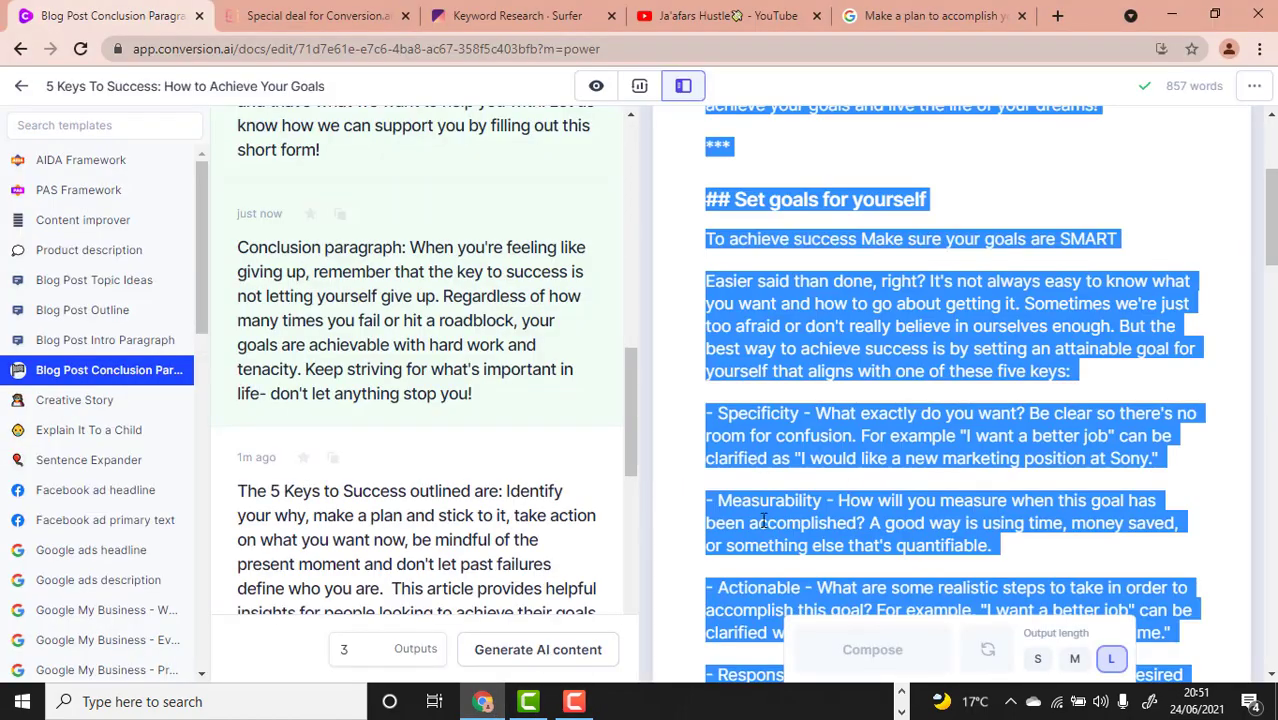
click(873, 451)
scroll(873, 451, down, 1)
scroll(873, 451, up, 1)
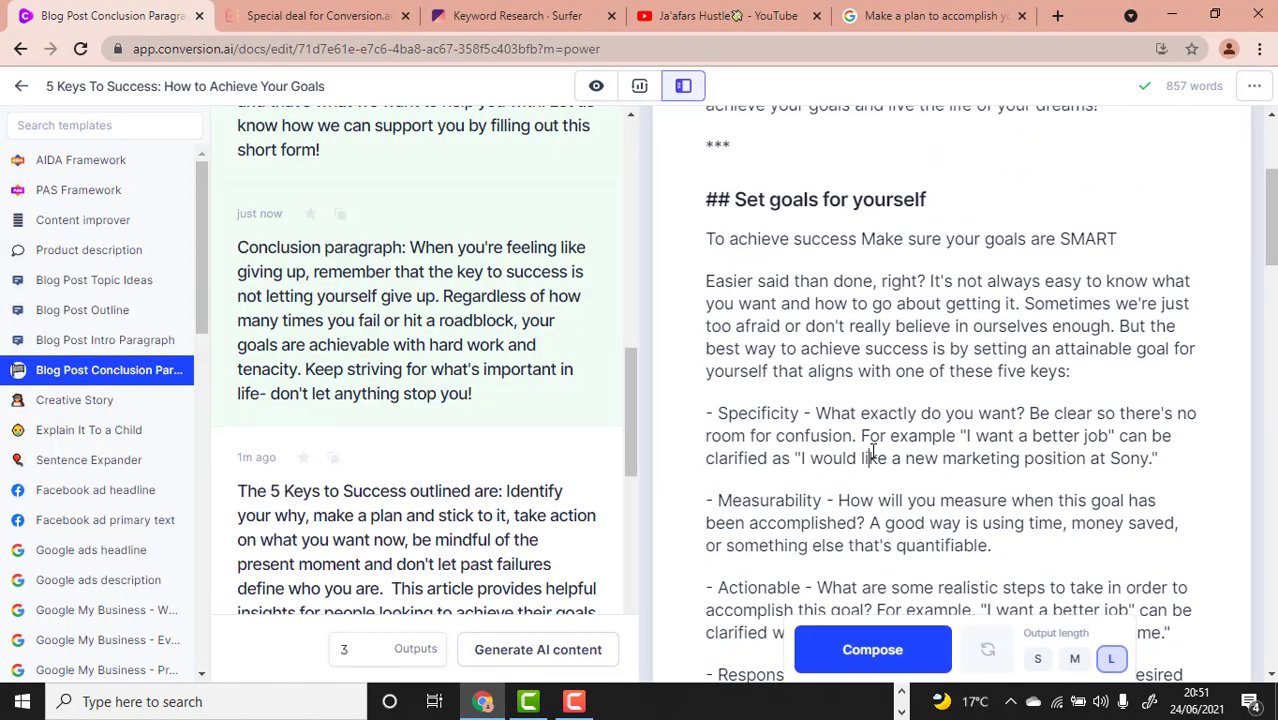
scroll(892, 441, up, 3)
scroll(892, 441, down, 2)
scroll(892, 441, up, 2)
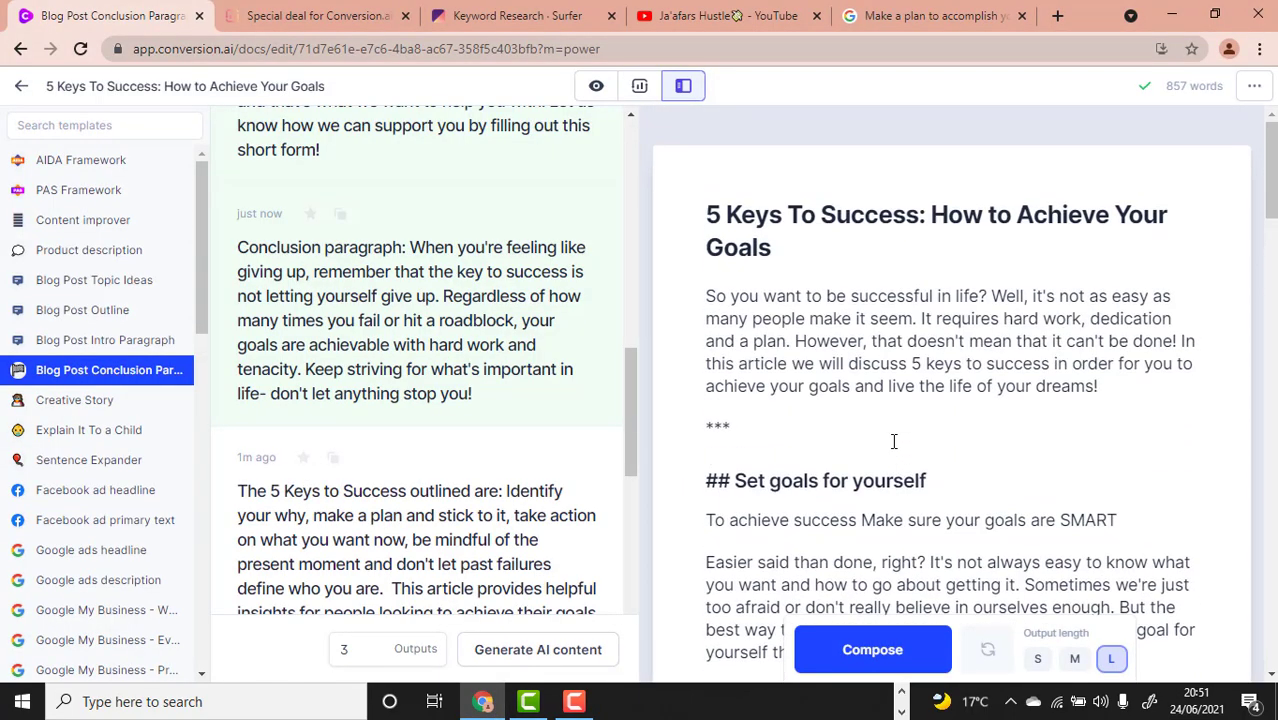
scroll(895, 441, down, 3)
scroll(895, 441, down, 3)
scroll(900, 442, up, 3)
scroll(901, 442, down, 3)
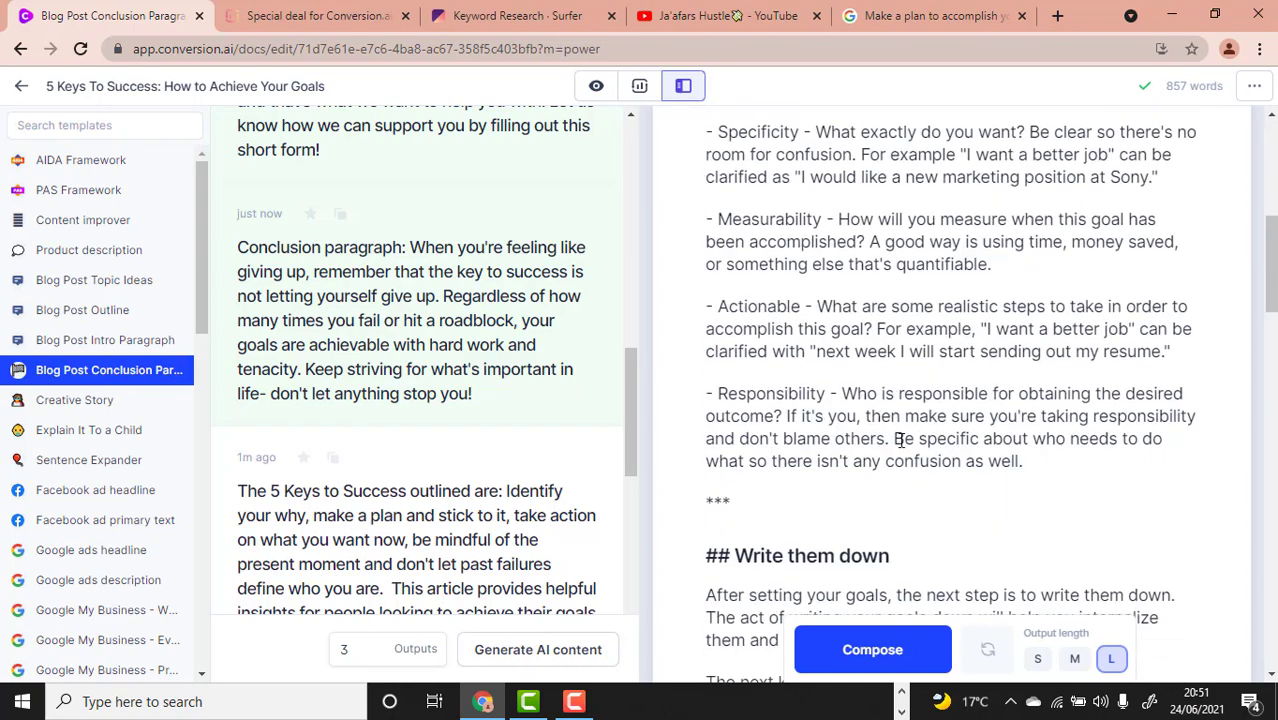
scroll(901, 441, up, 3)
scroll(901, 441, up, 2)
scroll(902, 440, down, 1)
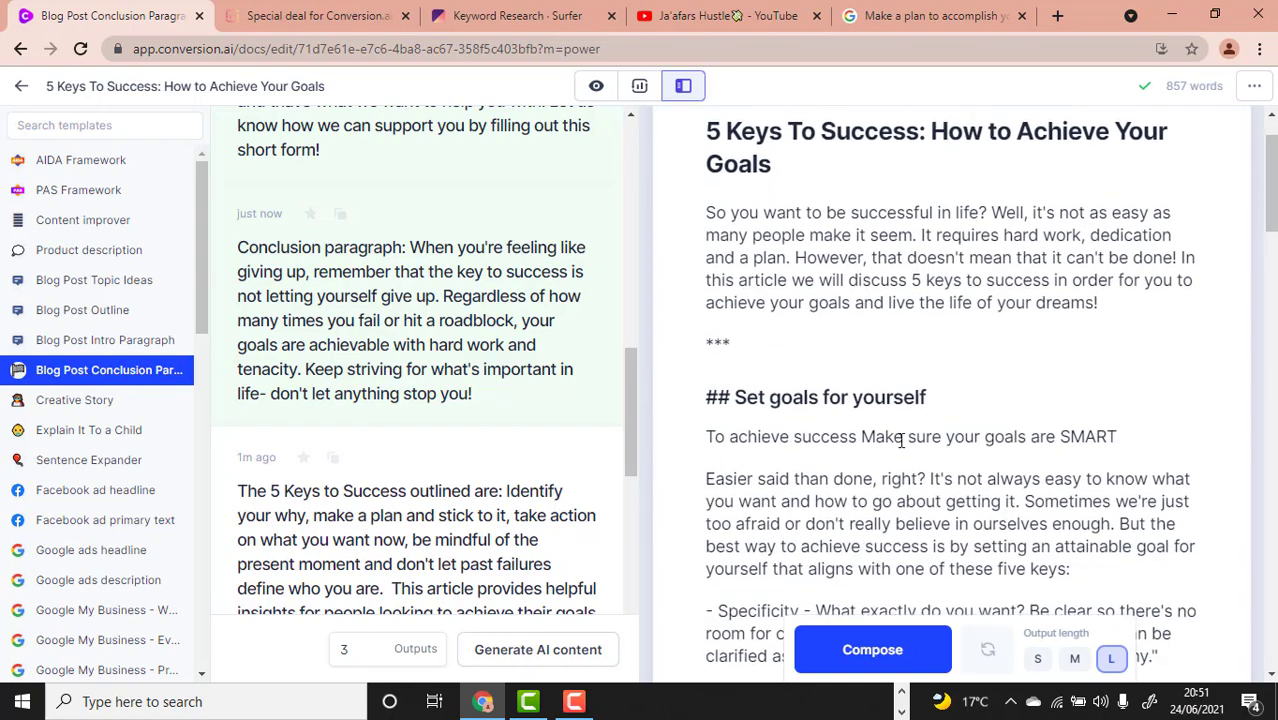
Step: Copy the full article, including its title, from the Conversion.ai editor
key(ctrl+a)
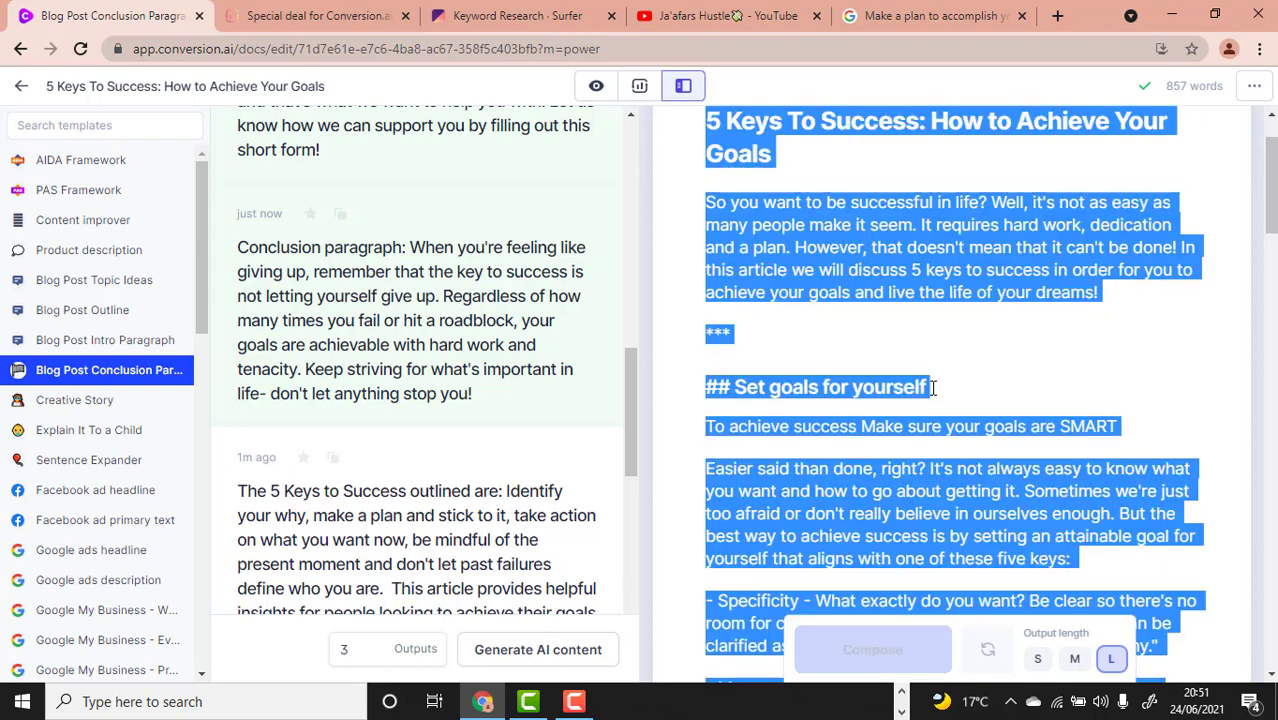
right_click(826, 254)
click(863, 319)
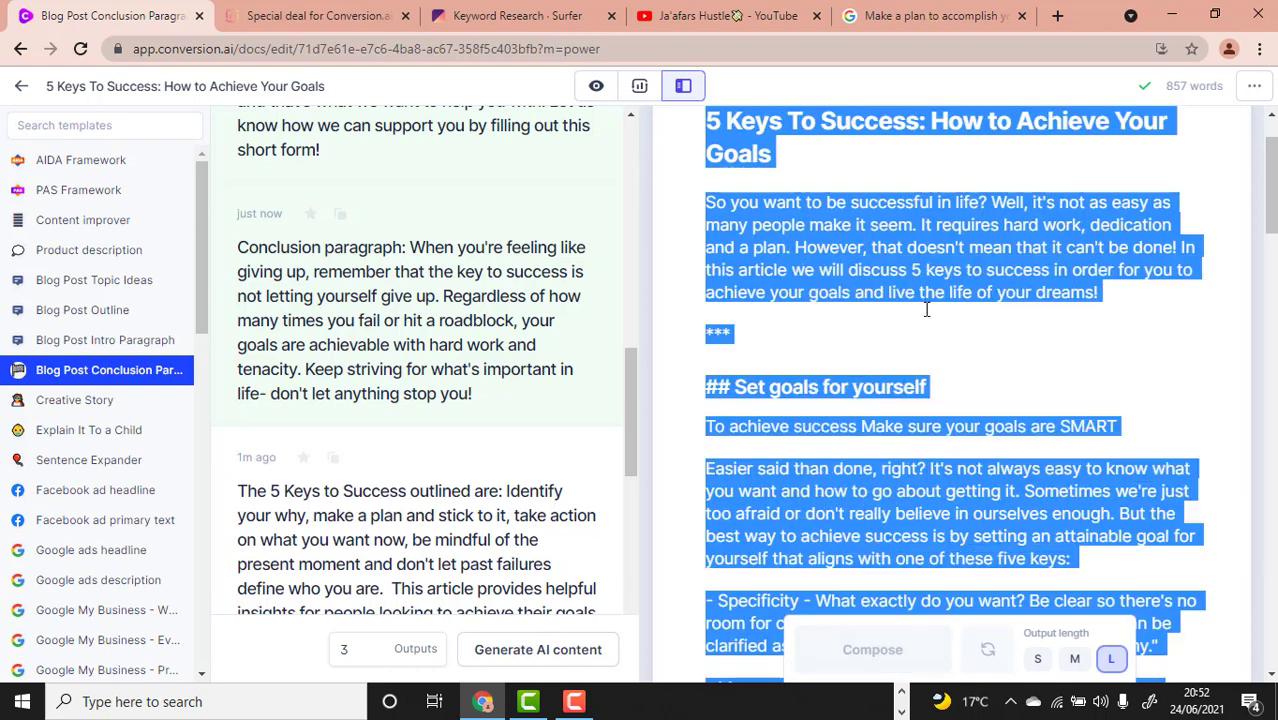
Step: Minimize the browser windows, launch Word 2016 from the desktop and create a blank document
click(1171, 15)
click(1160, 18)
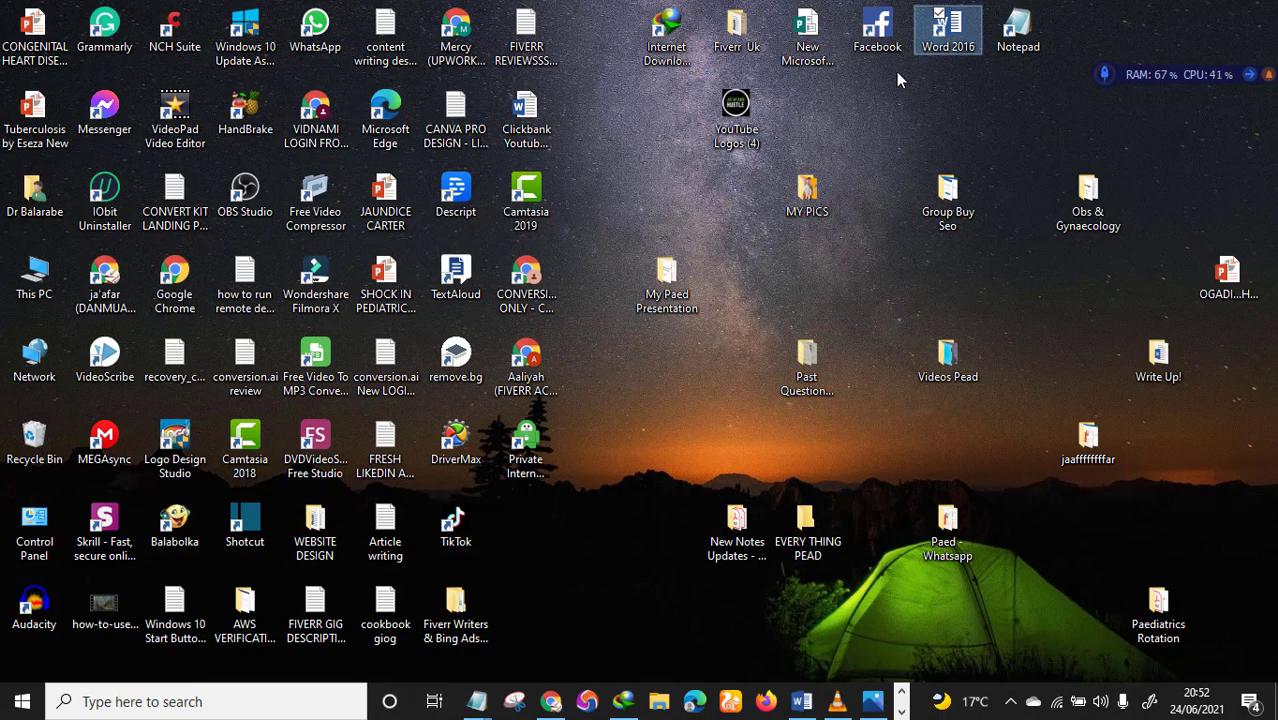
double_click(948, 32)
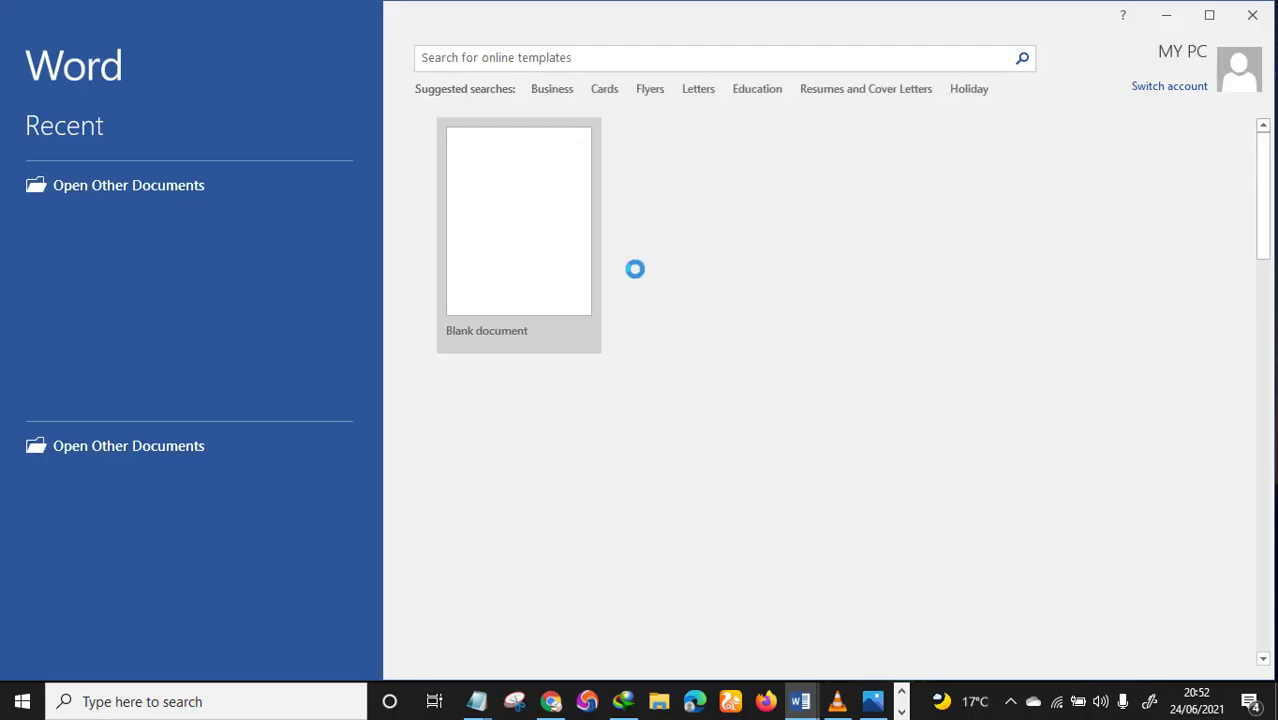
click(541, 229)
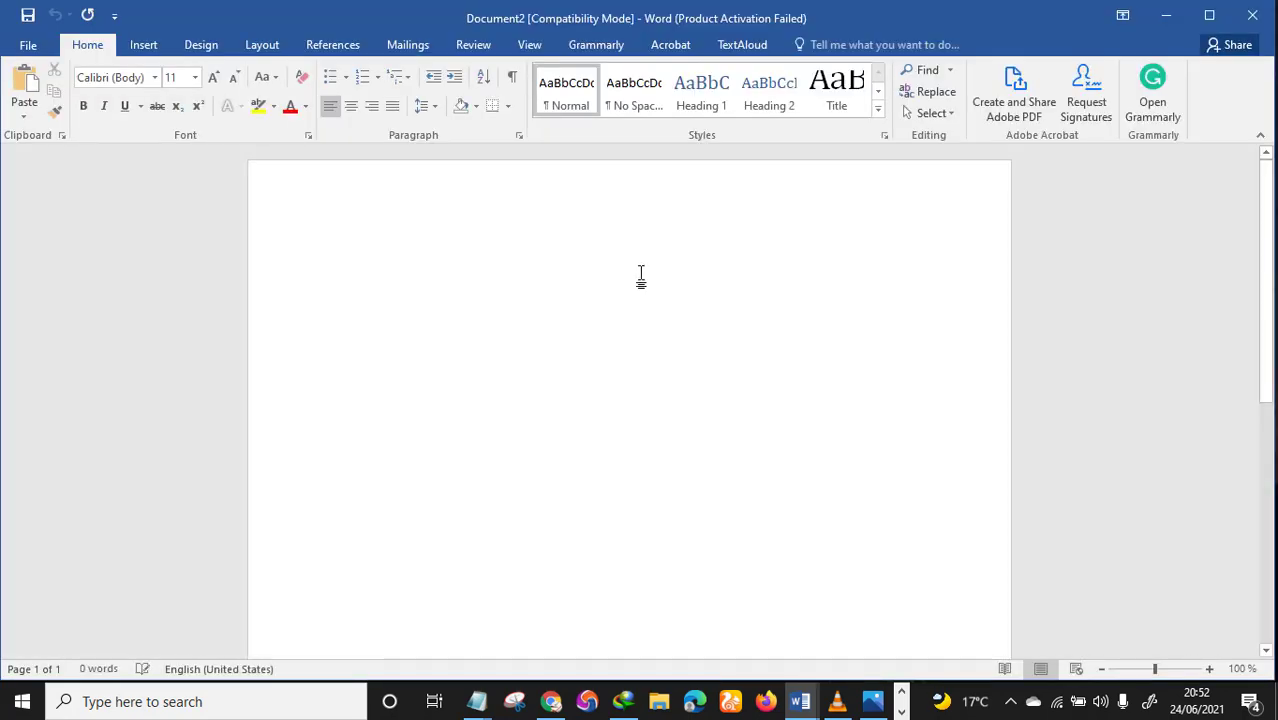
Step: Try pasting the copied article straight into the blank Word document, and undo the paste
key(ctrl+v)
scroll(611, 398, up, 3)
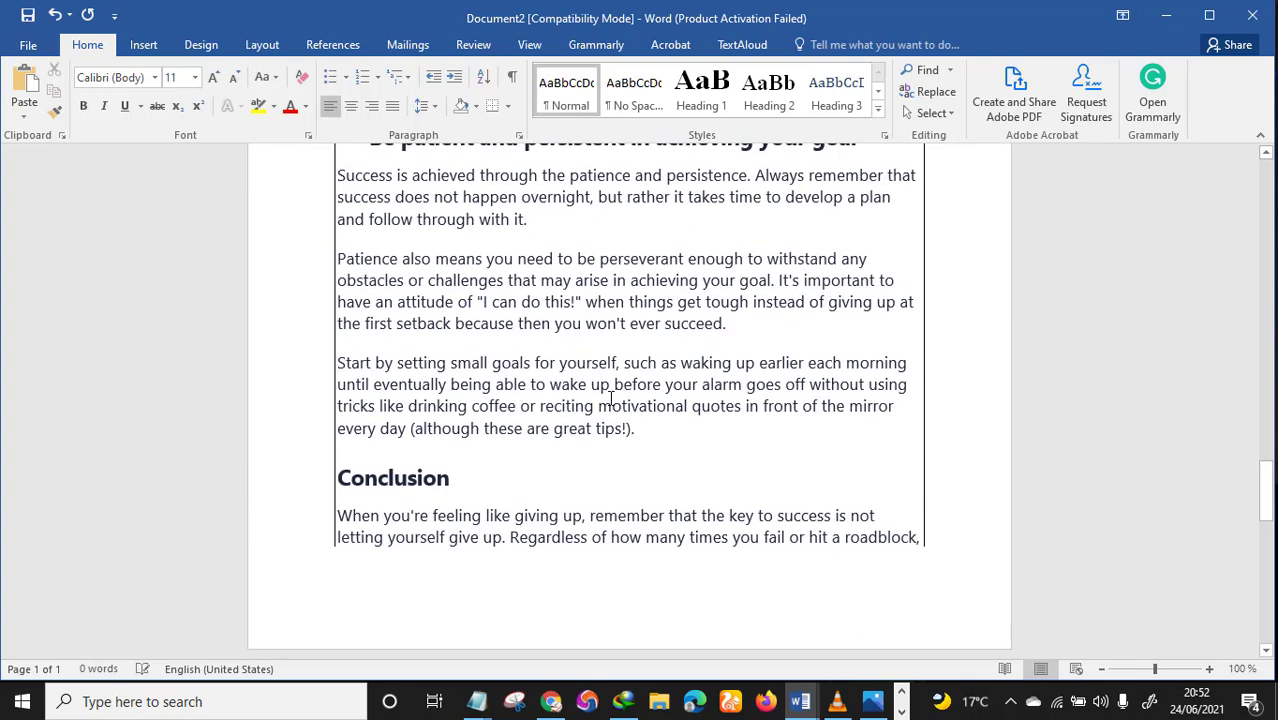
key(ctrl+z)
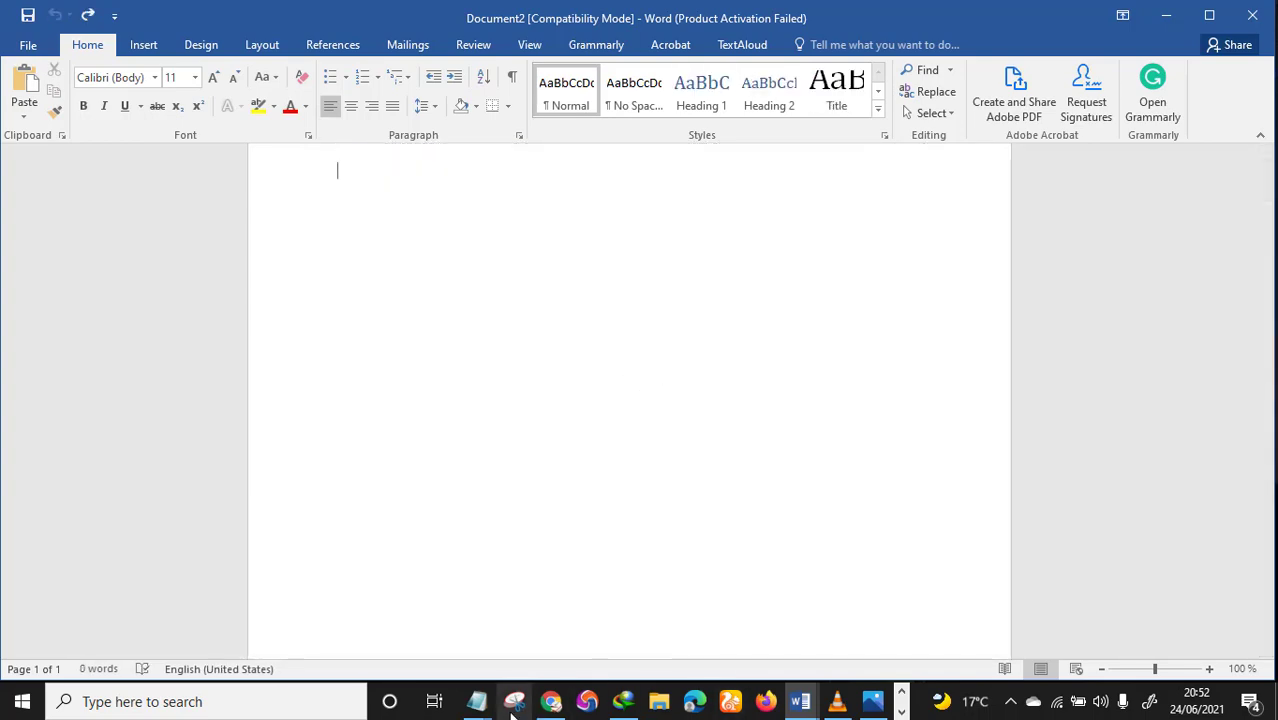
Step: Switch to the untitled Notepad file and replace all its contents with the copied article as plain text
click(494, 708)
click(476, 640)
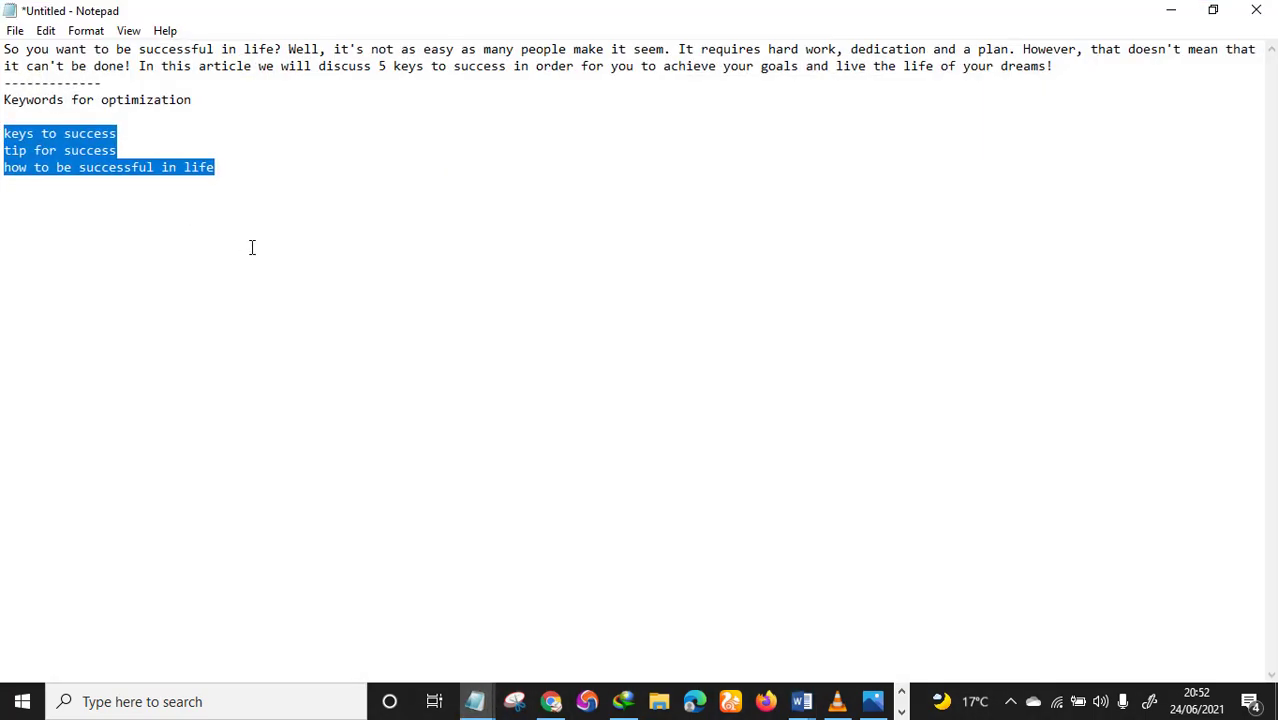
key(ctrl+a)
key(BackSpace)
key(ctrl+v)
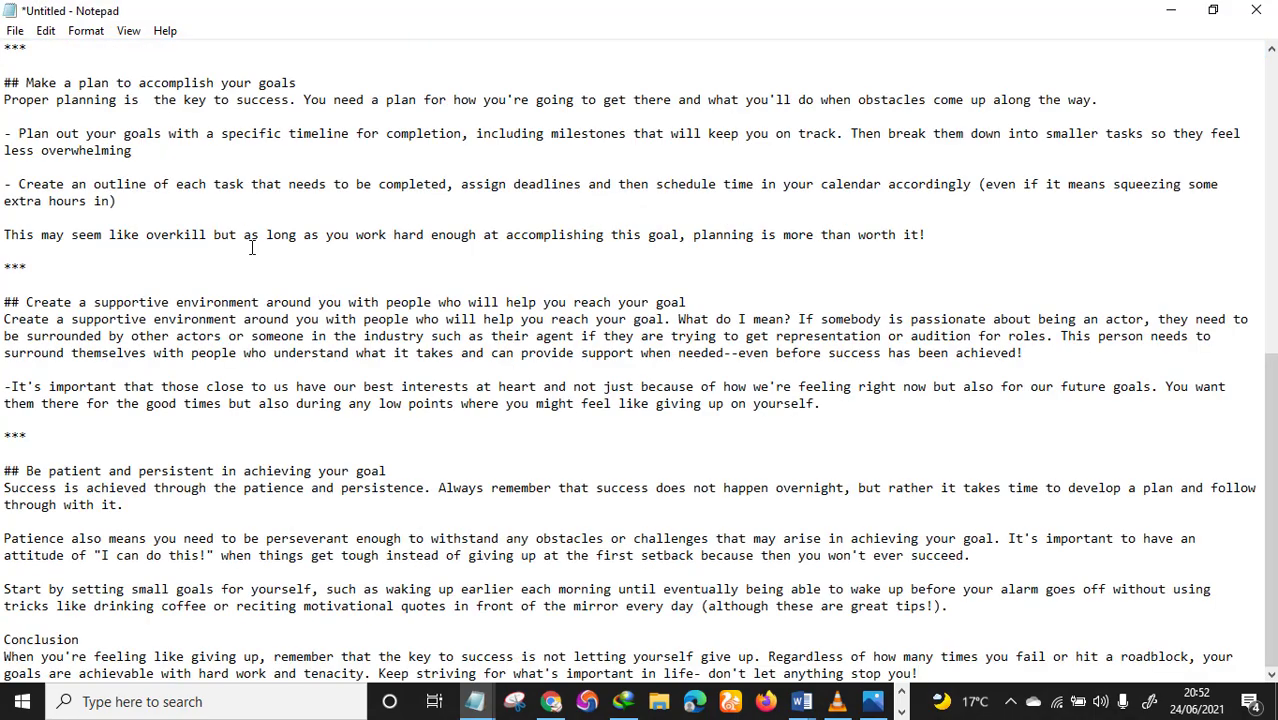
Step: Copy the entire plain-text article from the Notepad file
key(ctrl+a)
scroll(280, 175, up, 7)
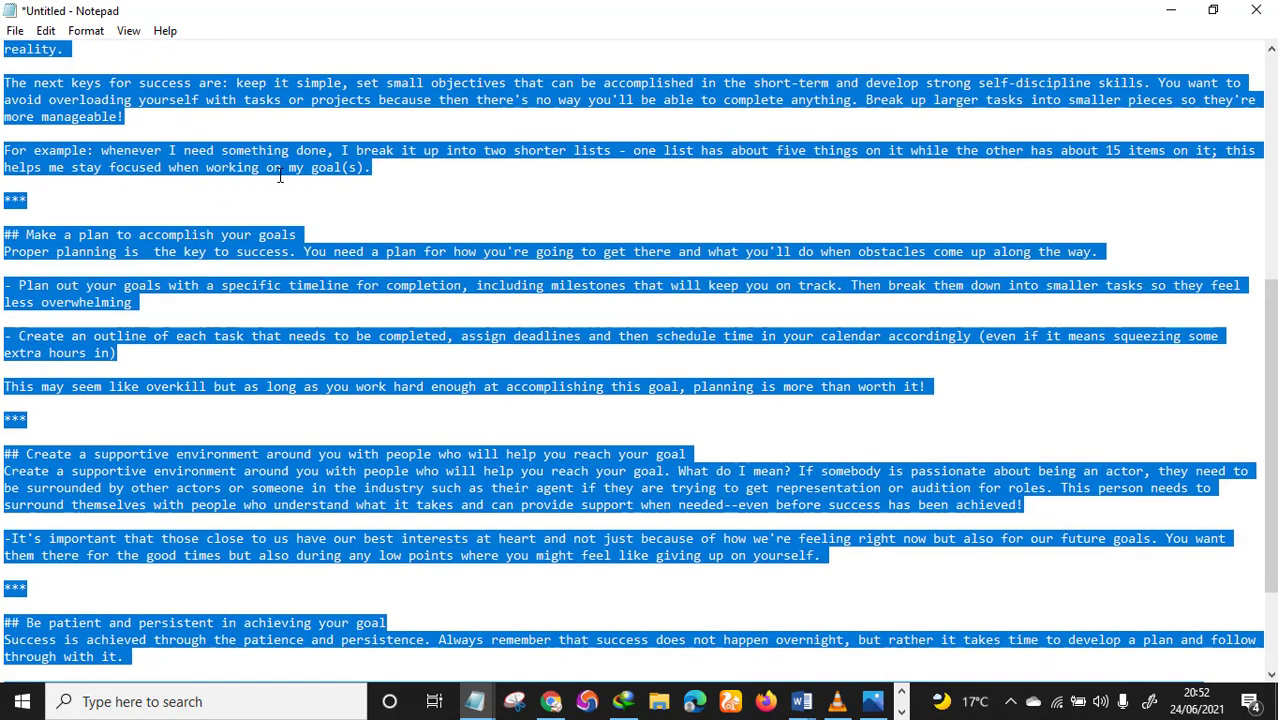
right_click(245, 152)
click(150, 210)
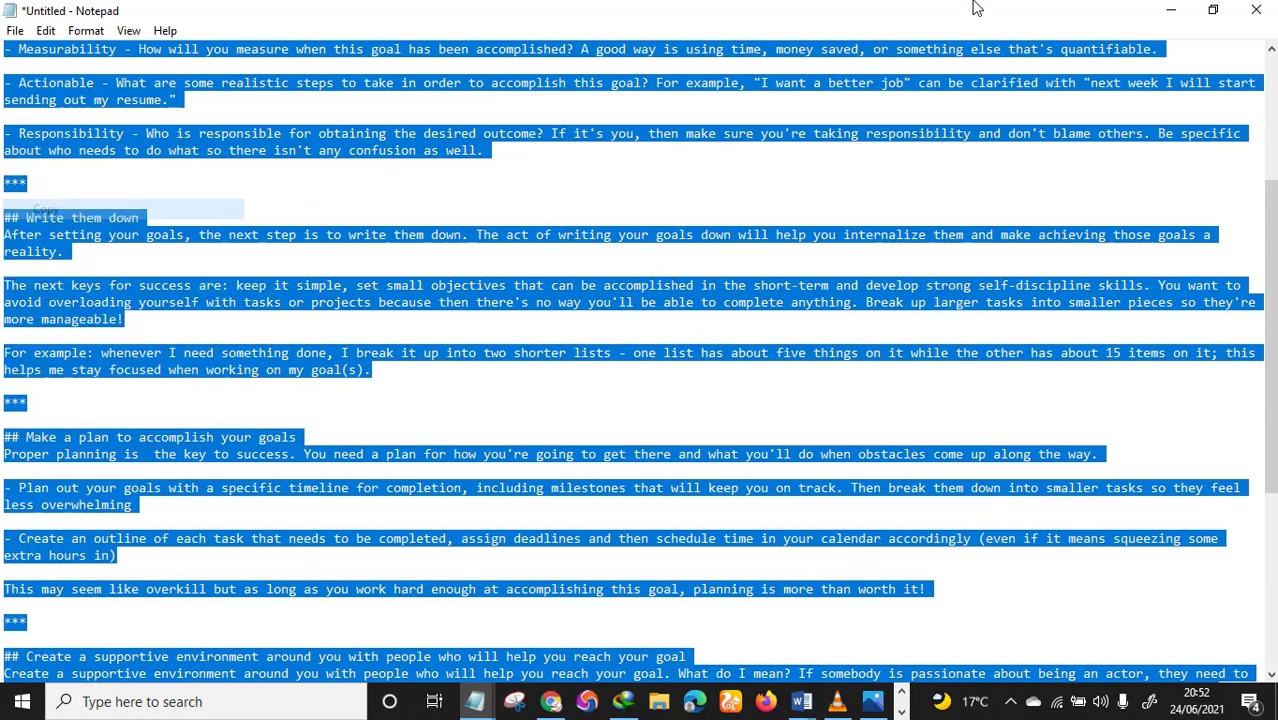
Step: Switch from Notepad to the blank Word document and paste the plain-text article into it
click(1171, 10)
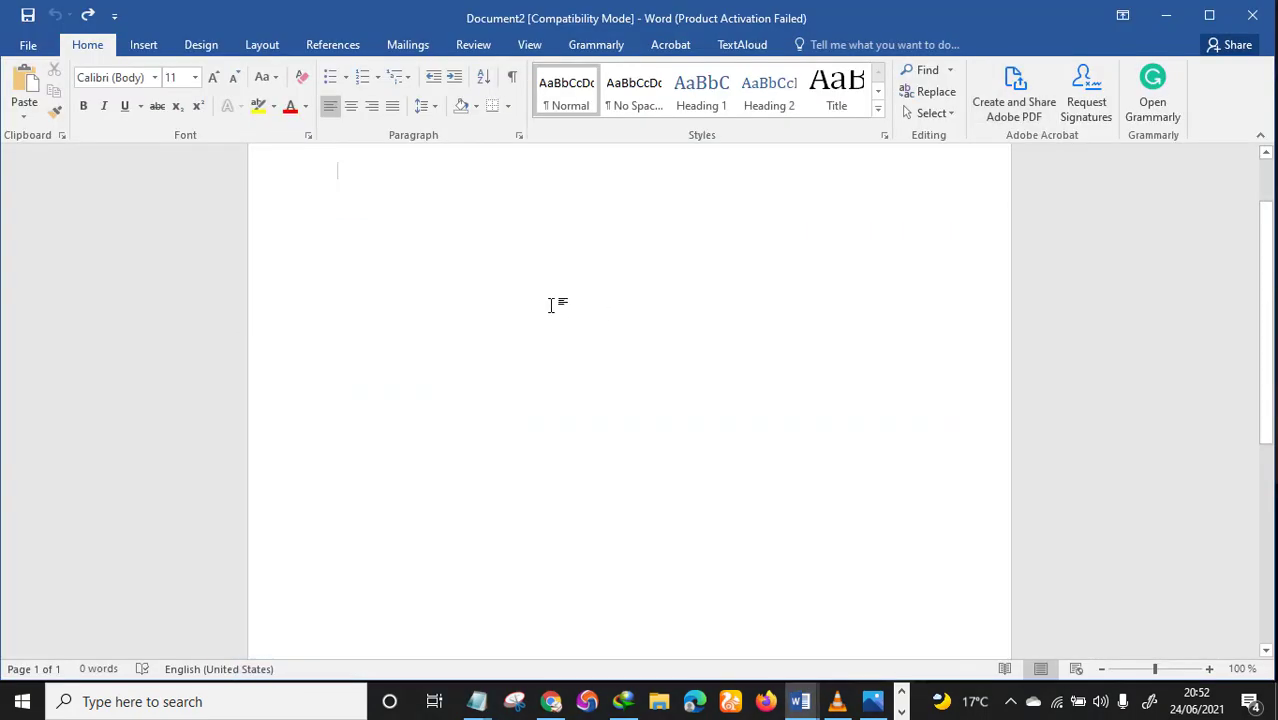
key(ctrl+v)
scroll(609, 343, up, 15)
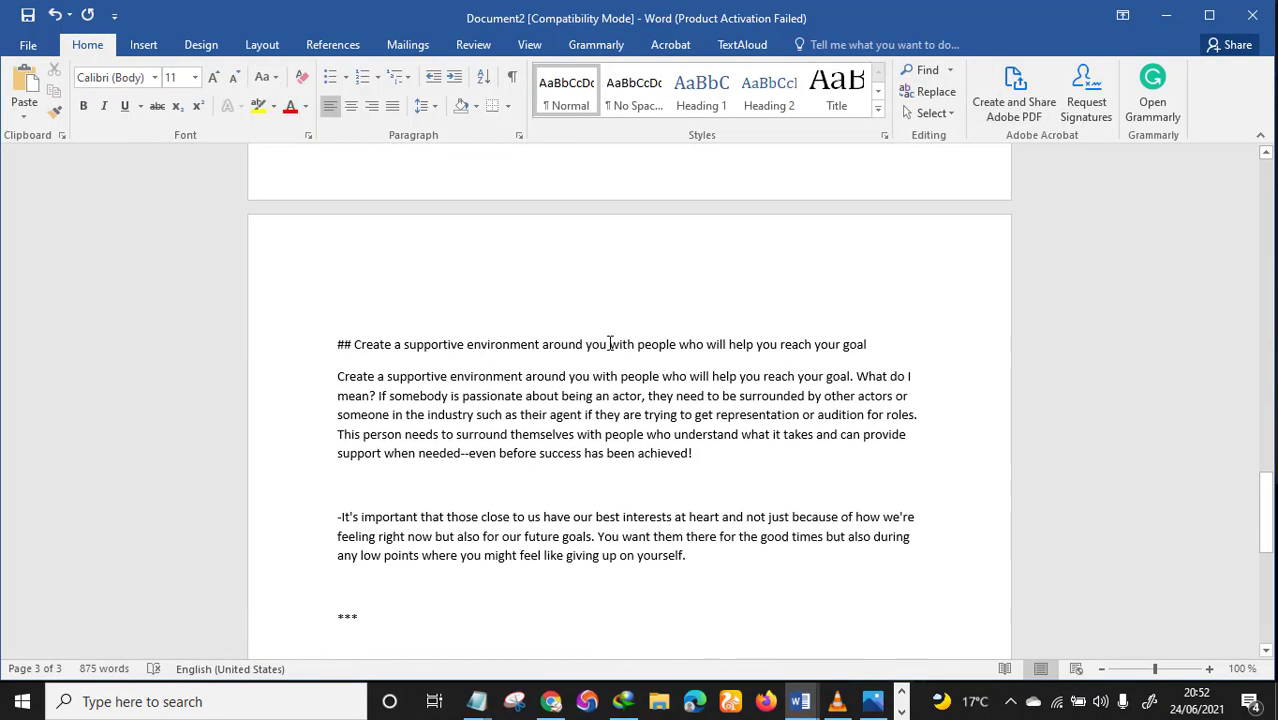
scroll(609, 343, up, 10)
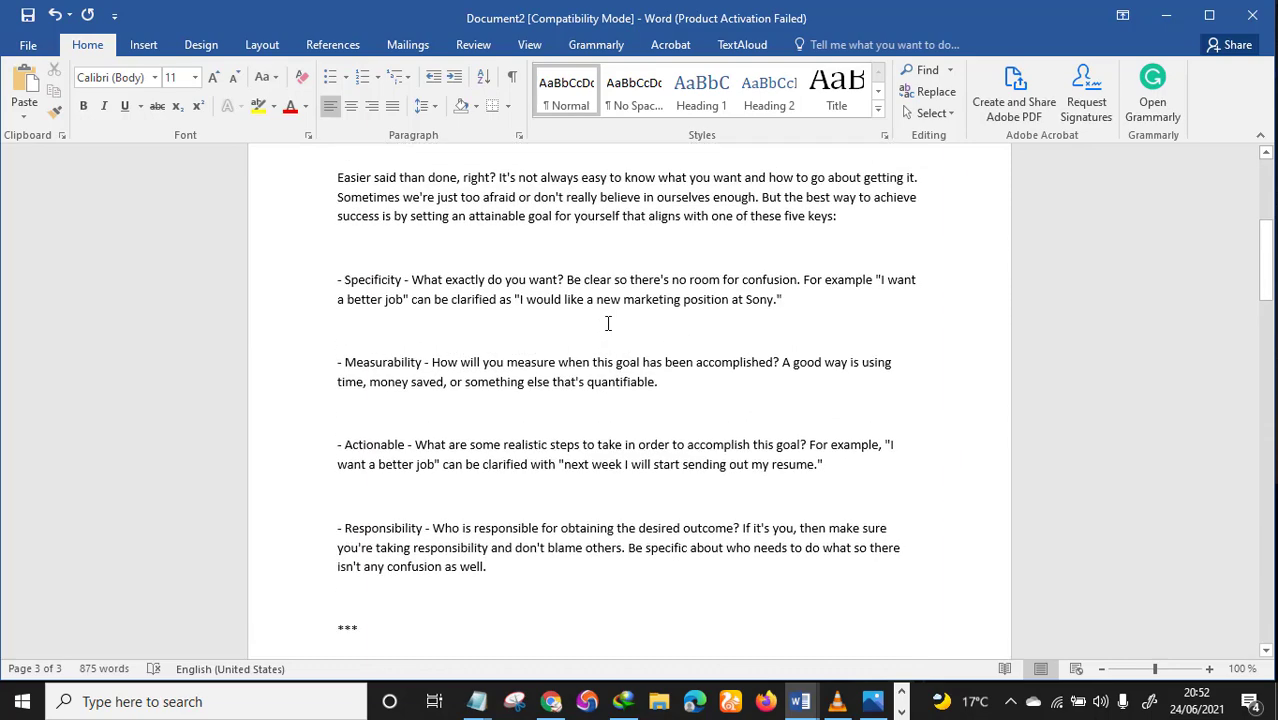
Step: Change the font of the entire article to Arial
key(ctrl+a)
scroll(610, 330, up, 2)
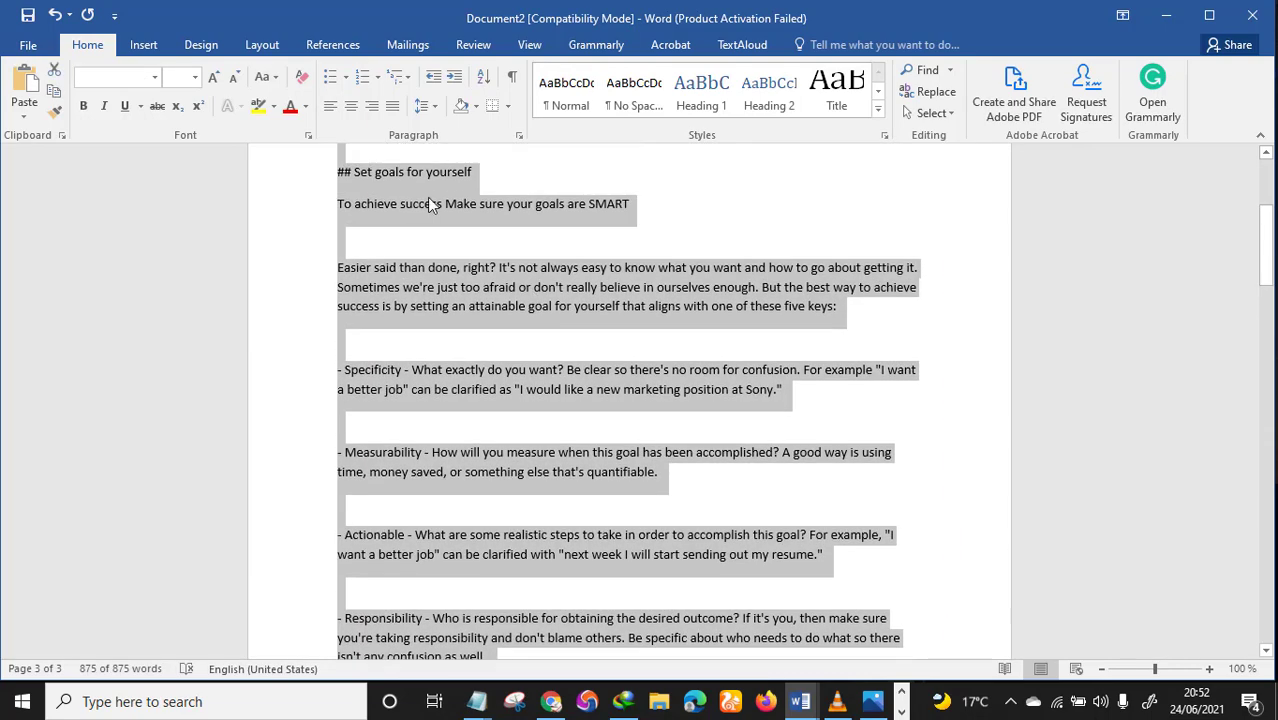
click(108, 75)
text(Aer)
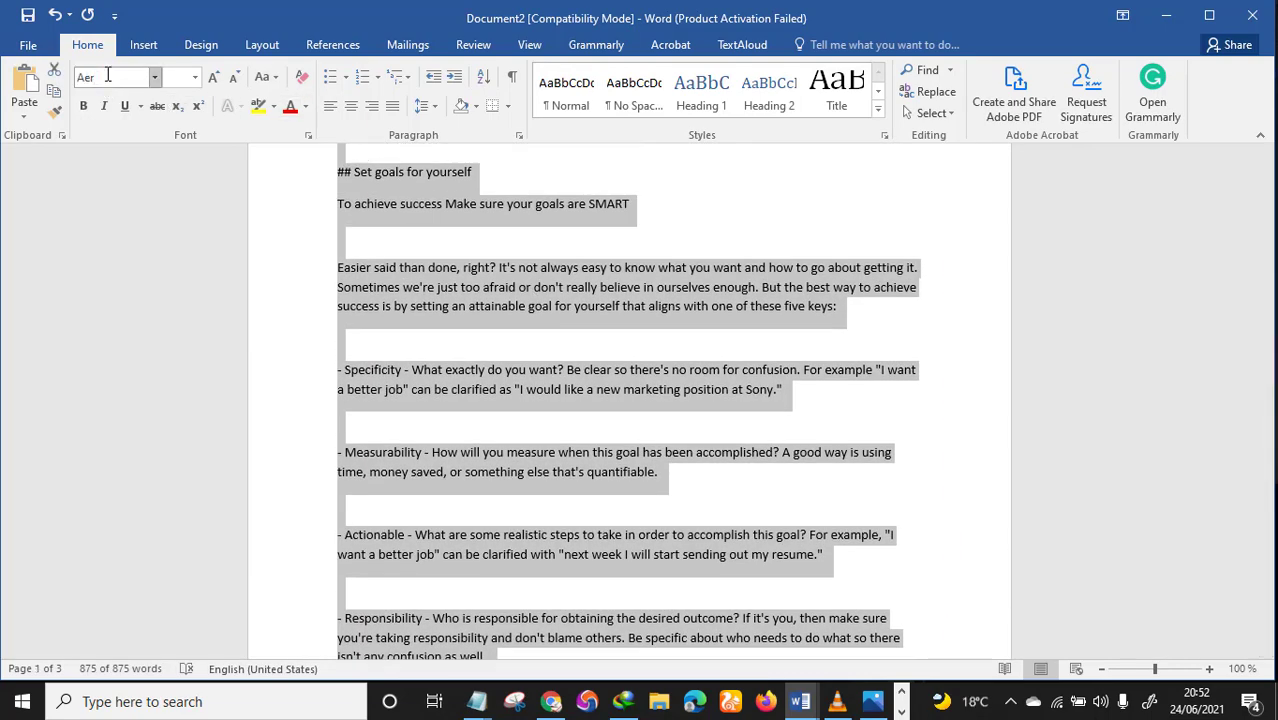
key(BackSpace)
key(BackSpace)
text(e)
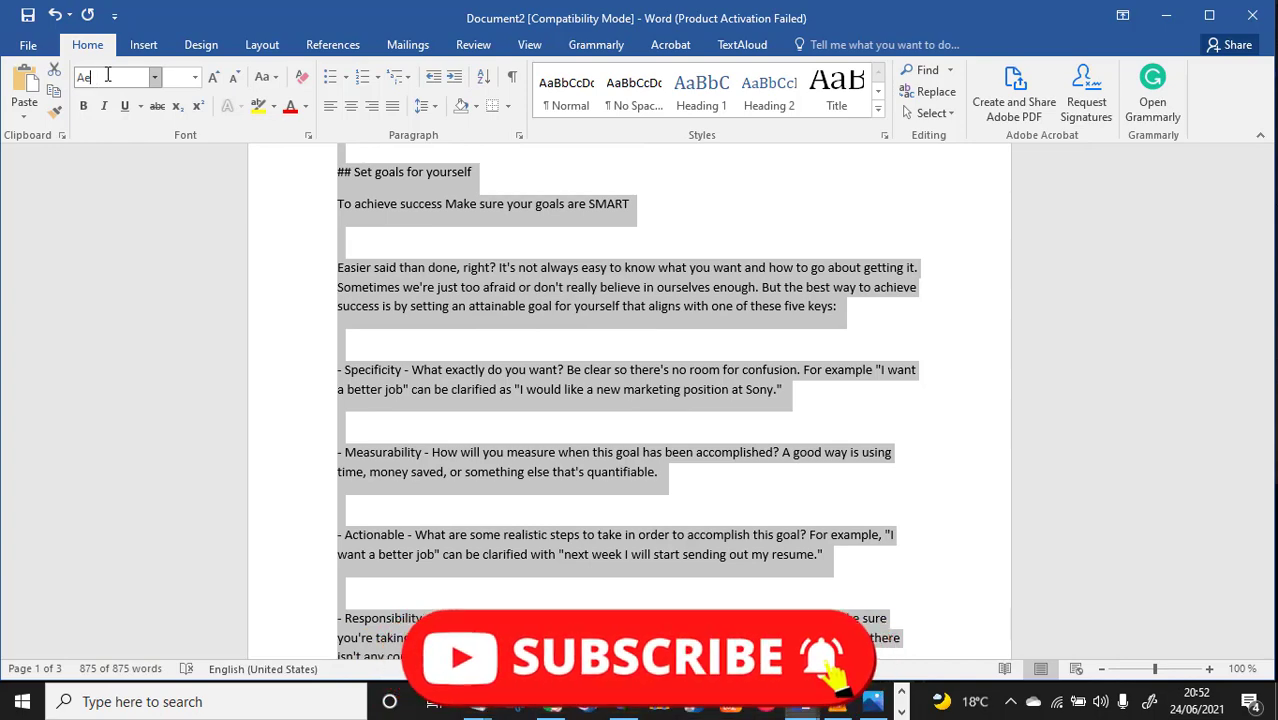
key(Return)
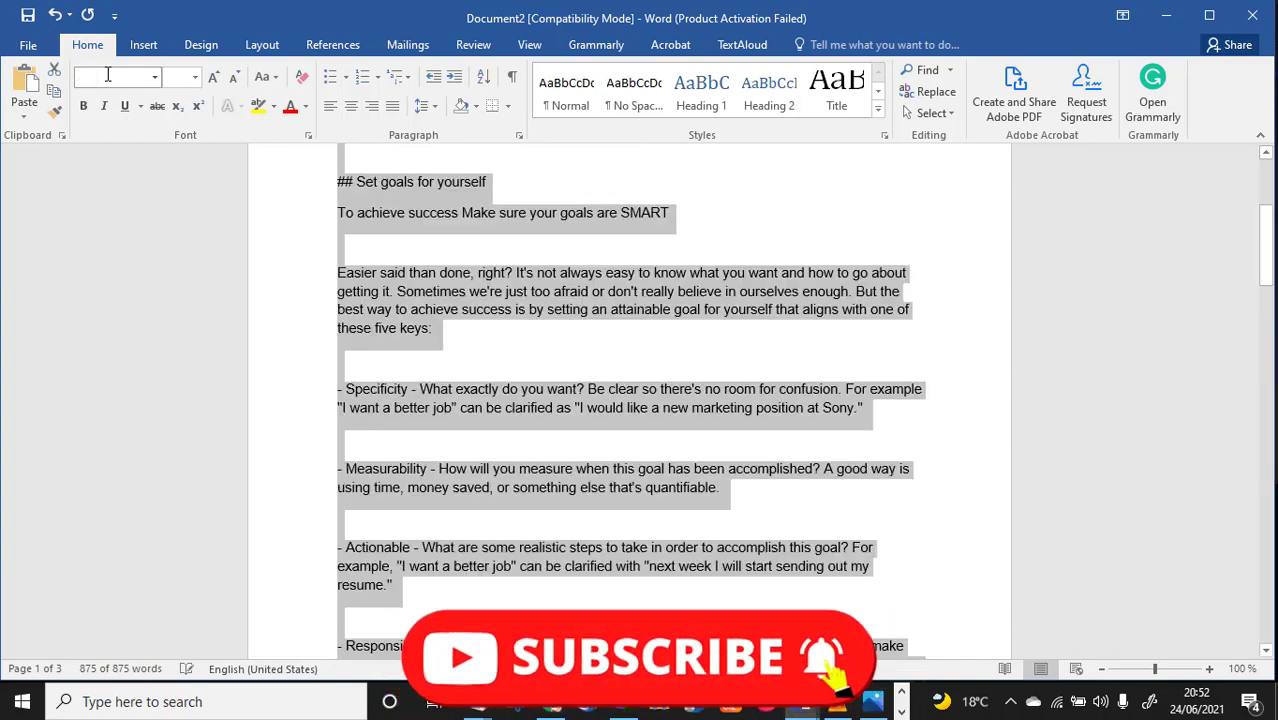
click(745, 371)
Step: Format the title "5 Keys To Success: How to Achieve Your Goals" as 16 pt bold, keeping it left-aligned
scroll(735, 350, up, 5)
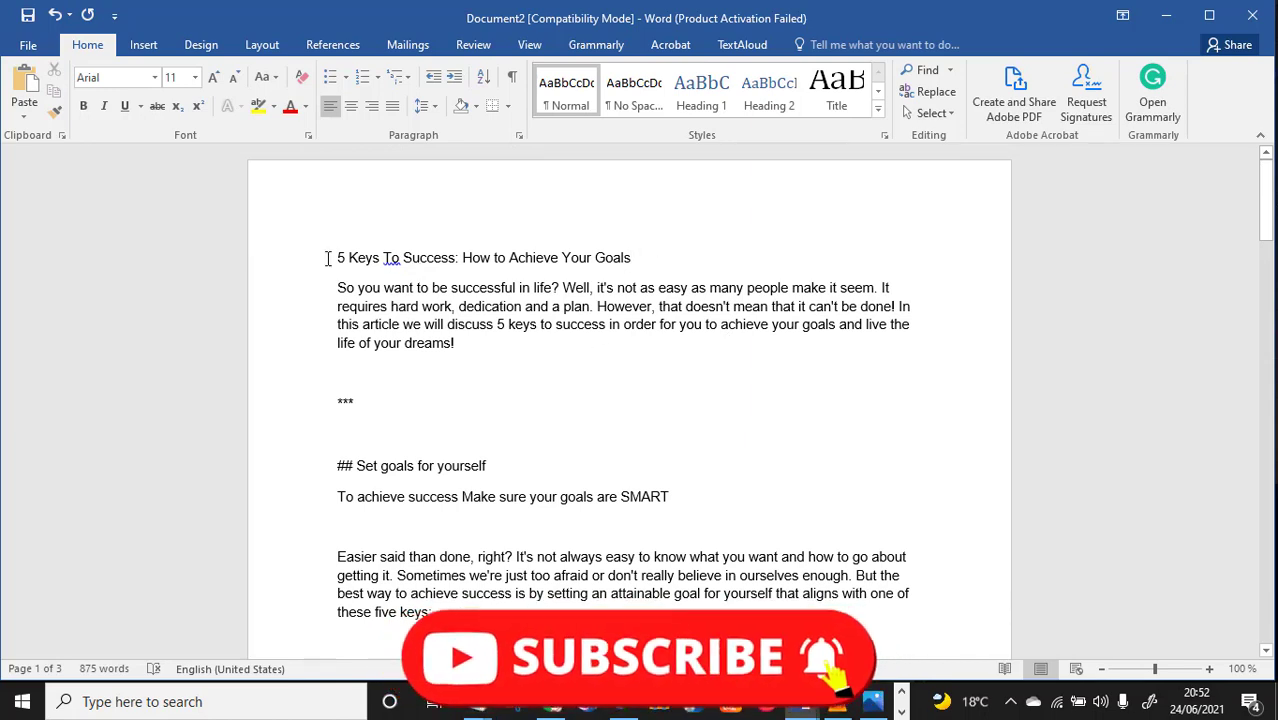
drag(728, 253, 151, 251)
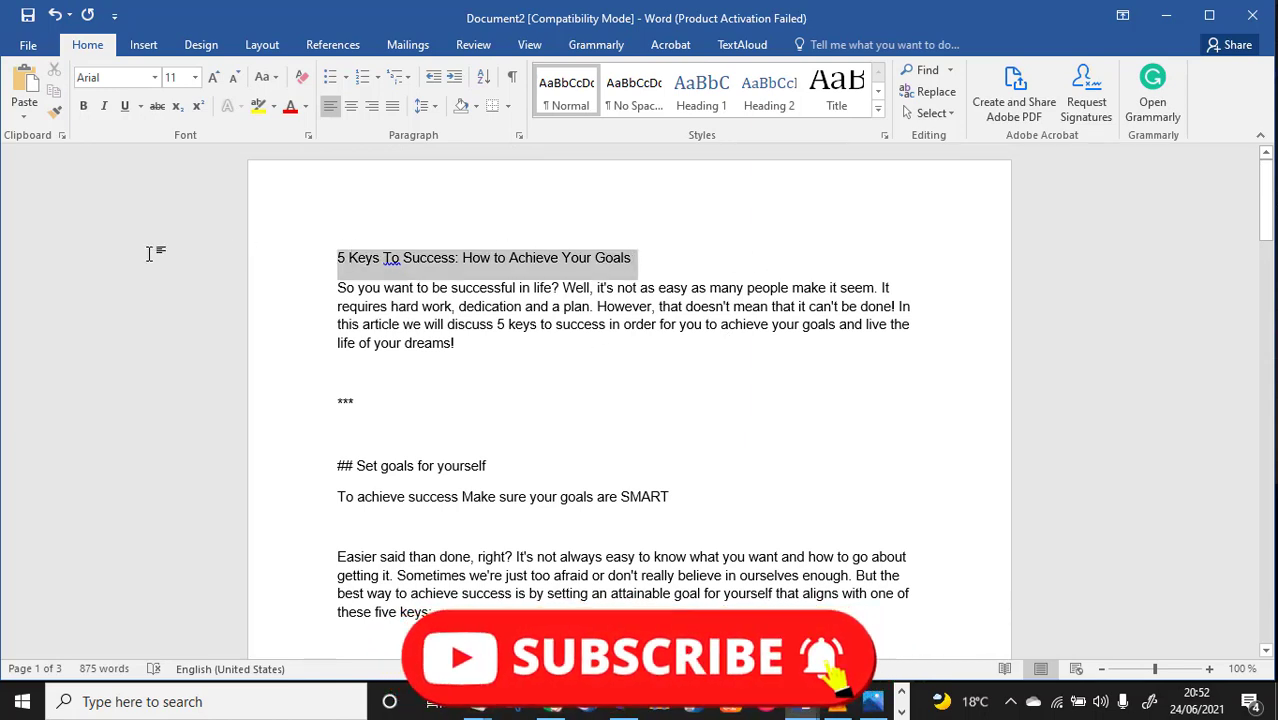
click(346, 108)
click(330, 106)
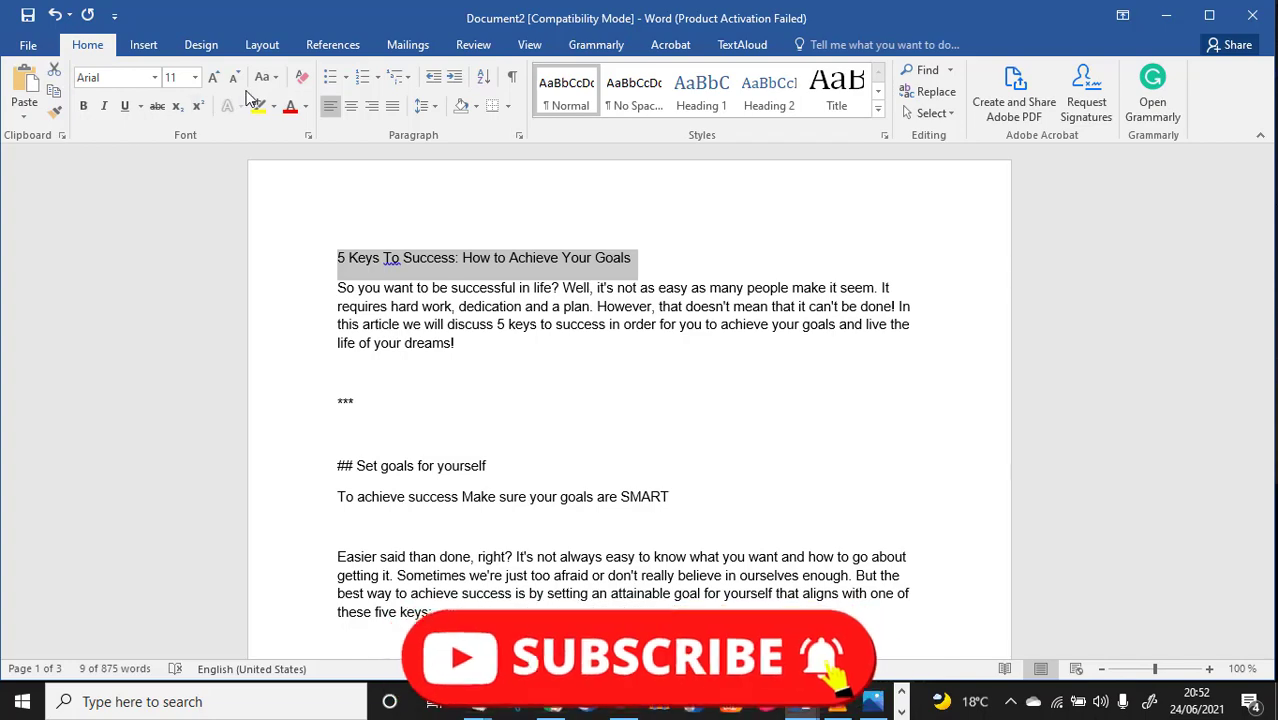
click(213, 78)
click(213, 78)
click(213, 78)
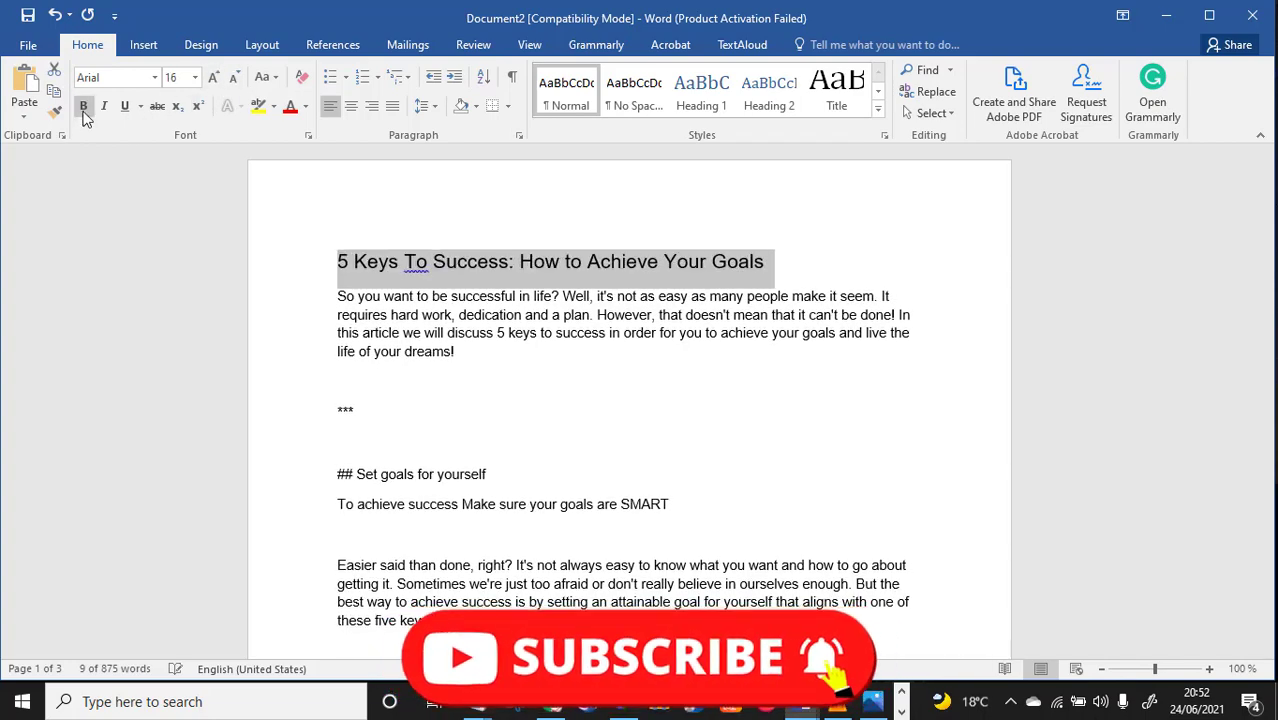
click(84, 106)
Step: Delete the *** separator below the introduction together with the surplus blank lines around it
scroll(390, 358, down, 2)
click(471, 320)
click(285, 320)
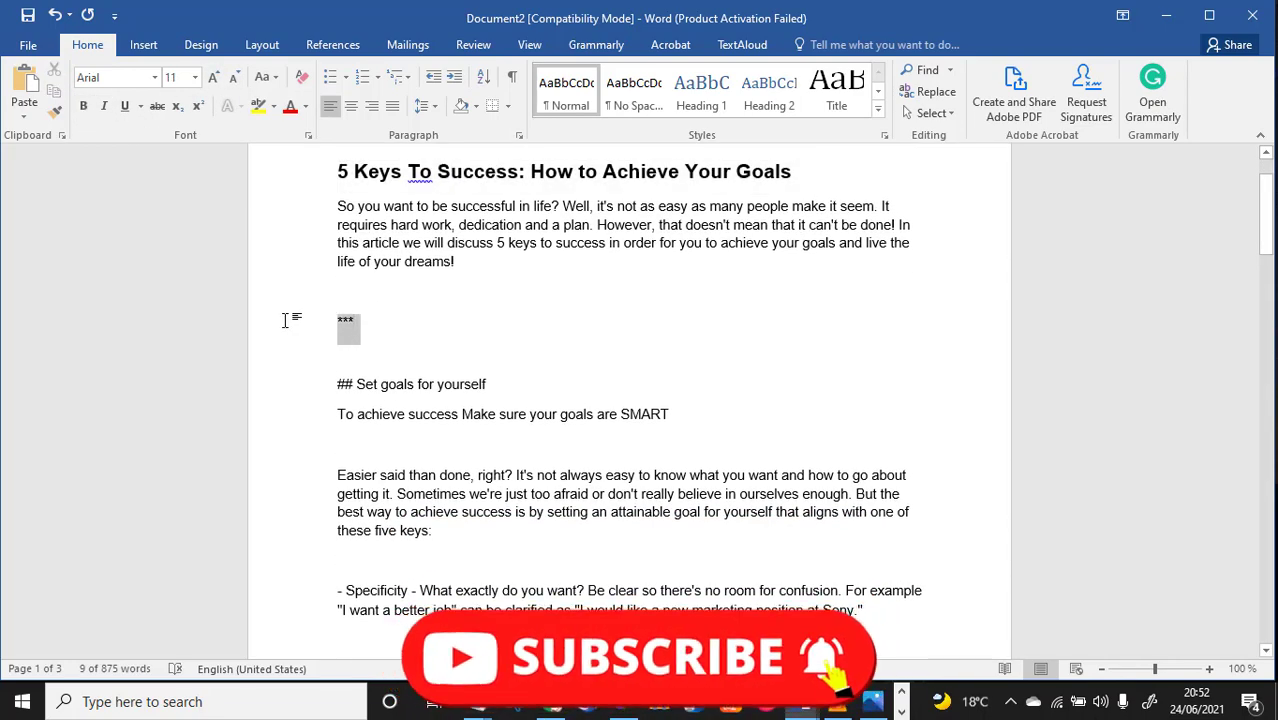
key(BackSpace)
key(BackSpace)
key(BackSpace)
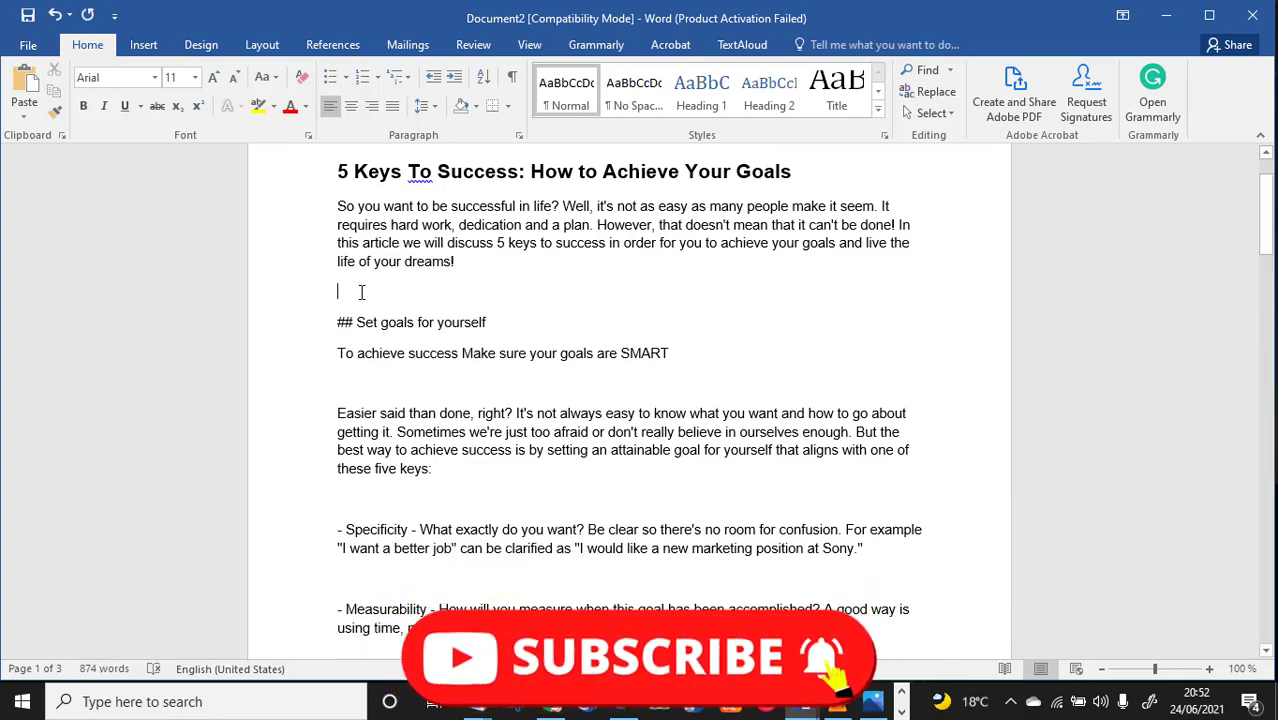
Step: Remove the ## marker from the "Set goals for yourself" heading and the blank line above it
drag(358, 321, 277, 322)
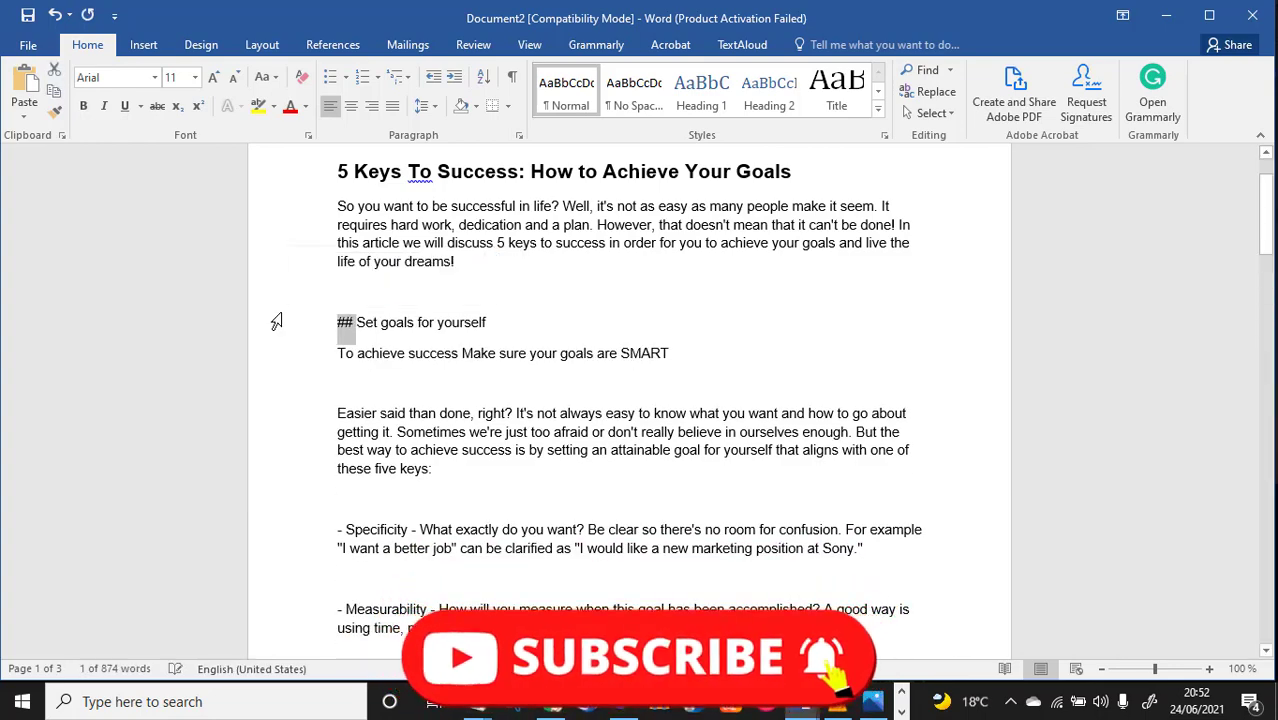
key(BackSpace)
key(BackSpace)
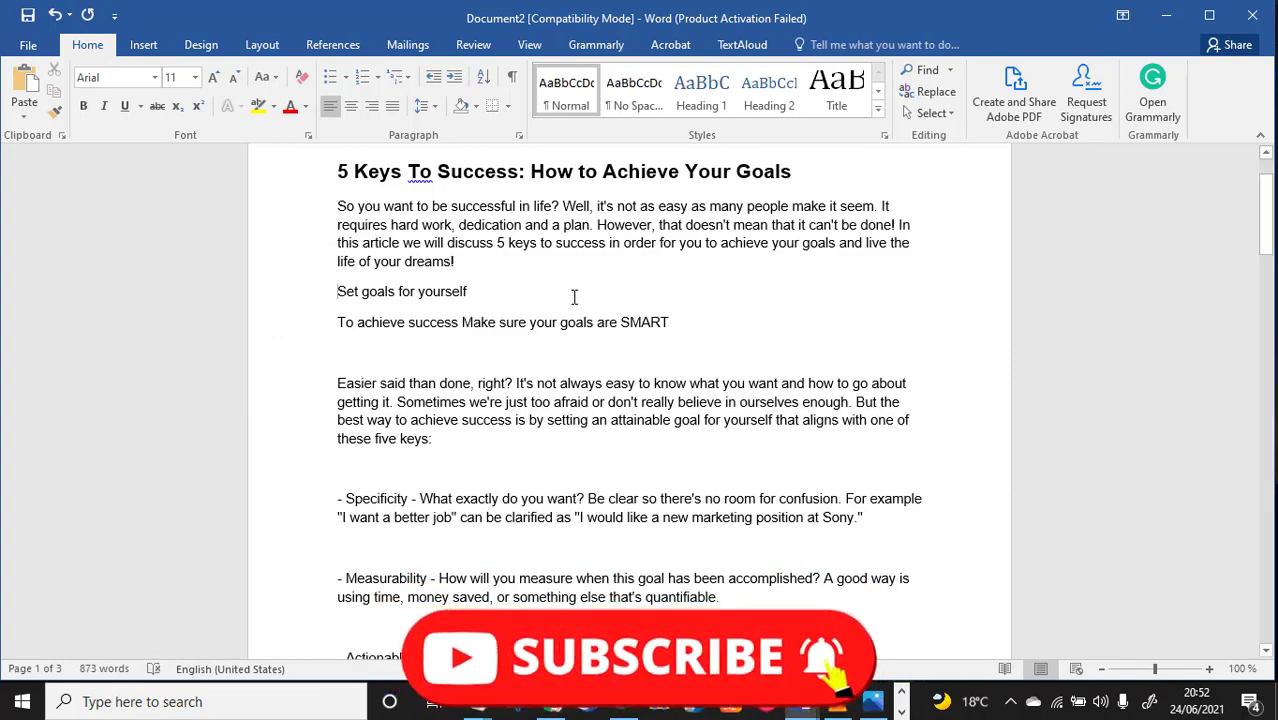